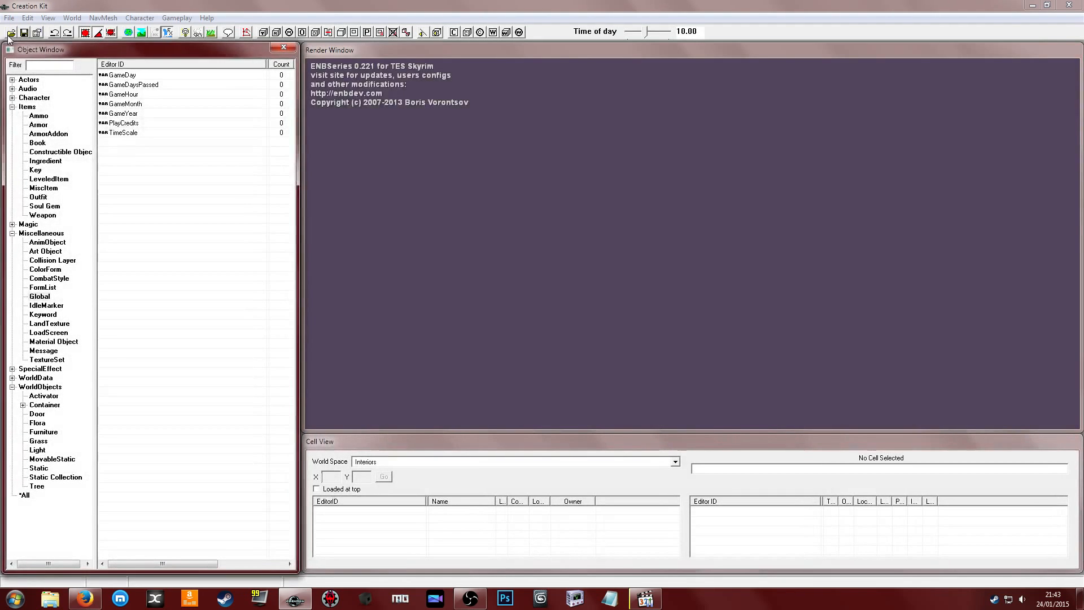
click(11, 32)
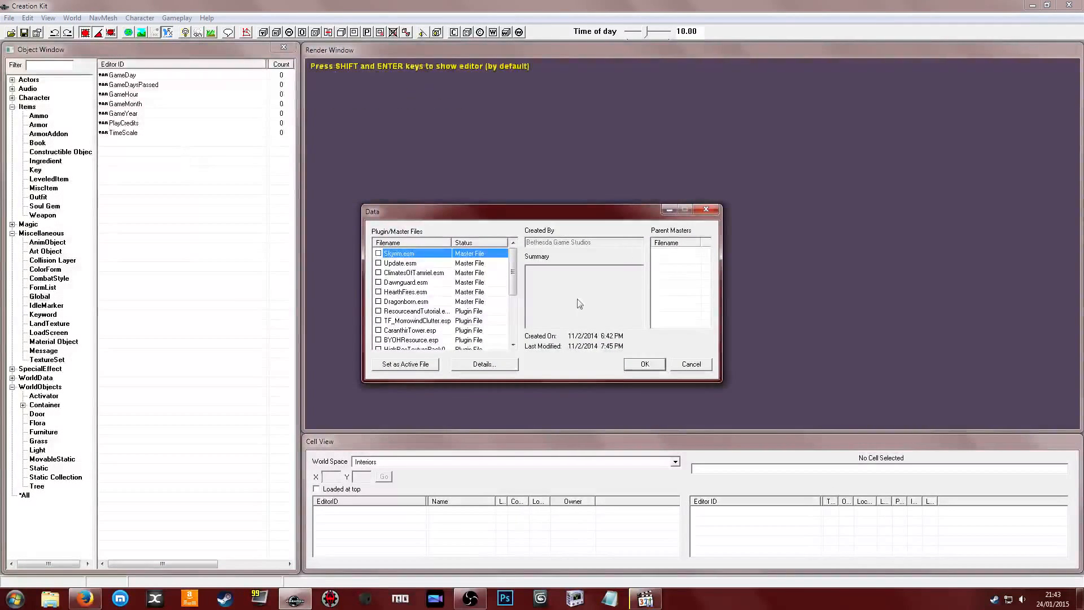
drag(514, 267, 514, 308)
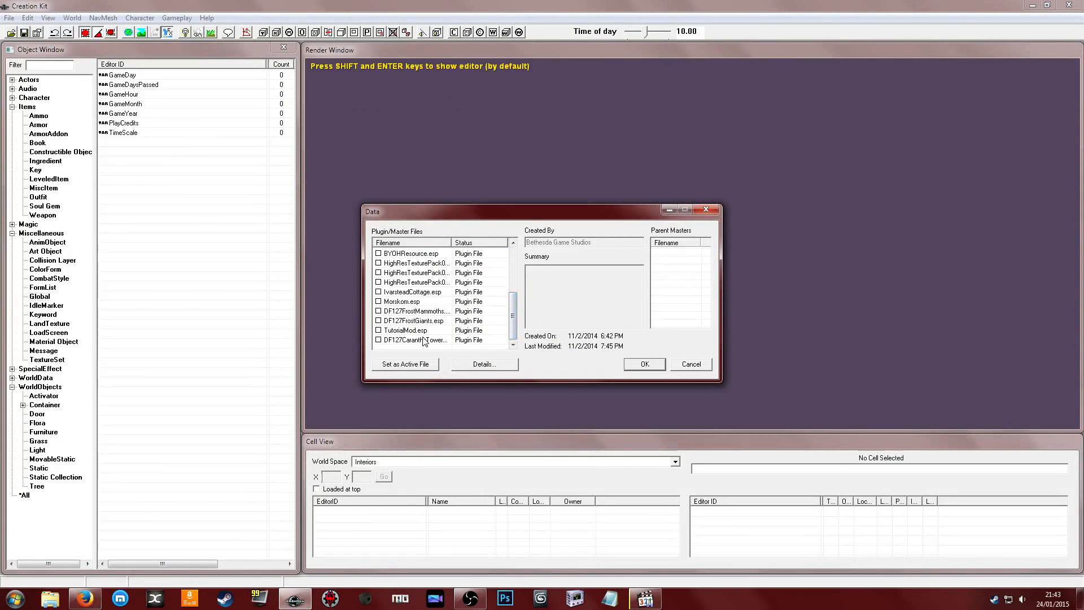
click(691, 362)
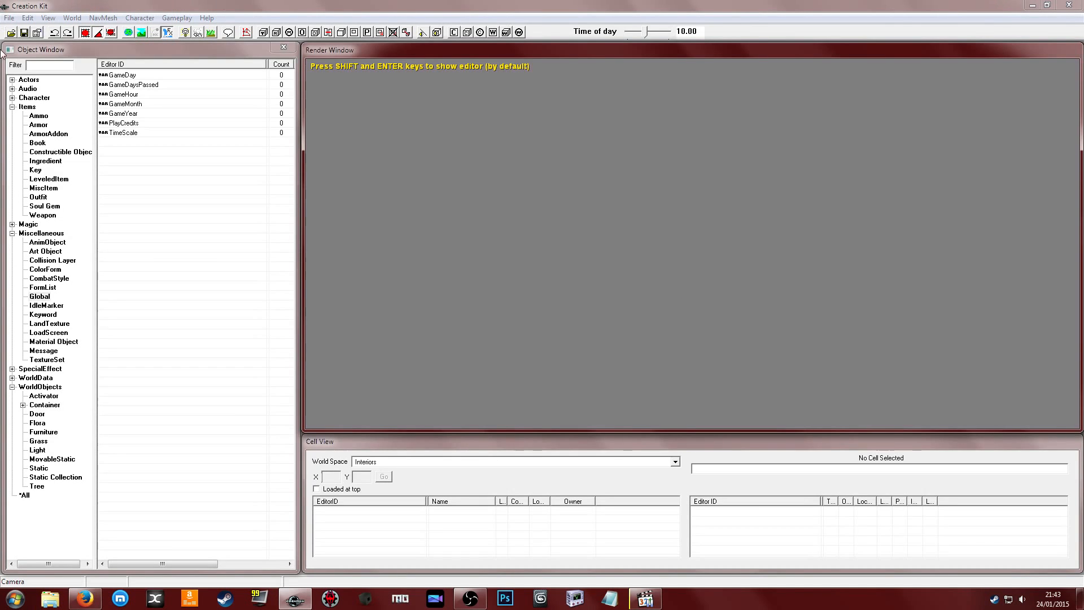
Load the DF127CaranthirTowerV2.esp plugin as the active file
click(10, 32)
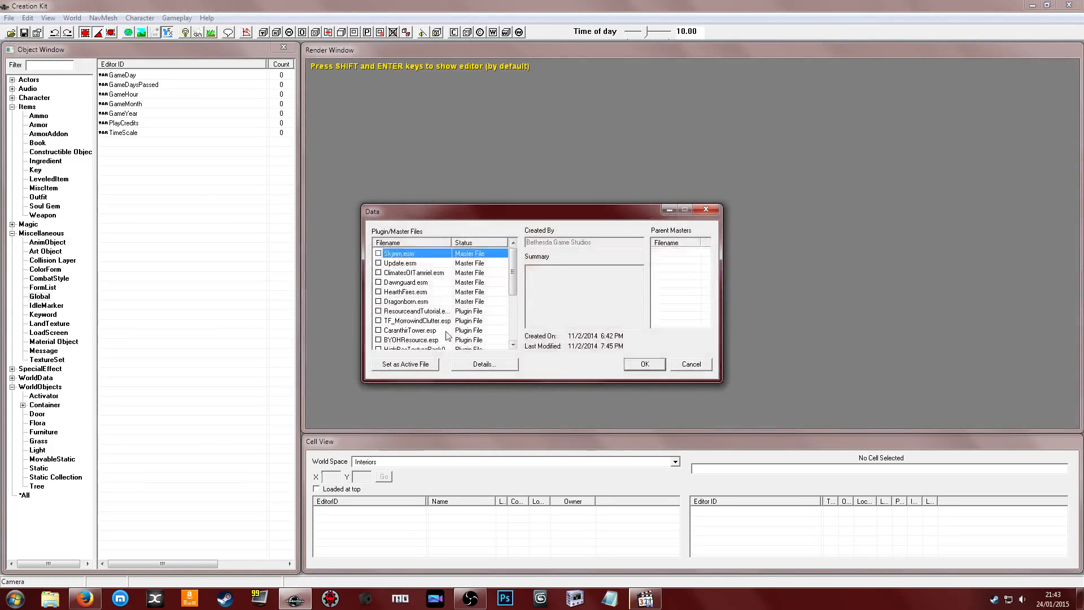
scroll(416, 336, down, 3)
double_click(416, 341)
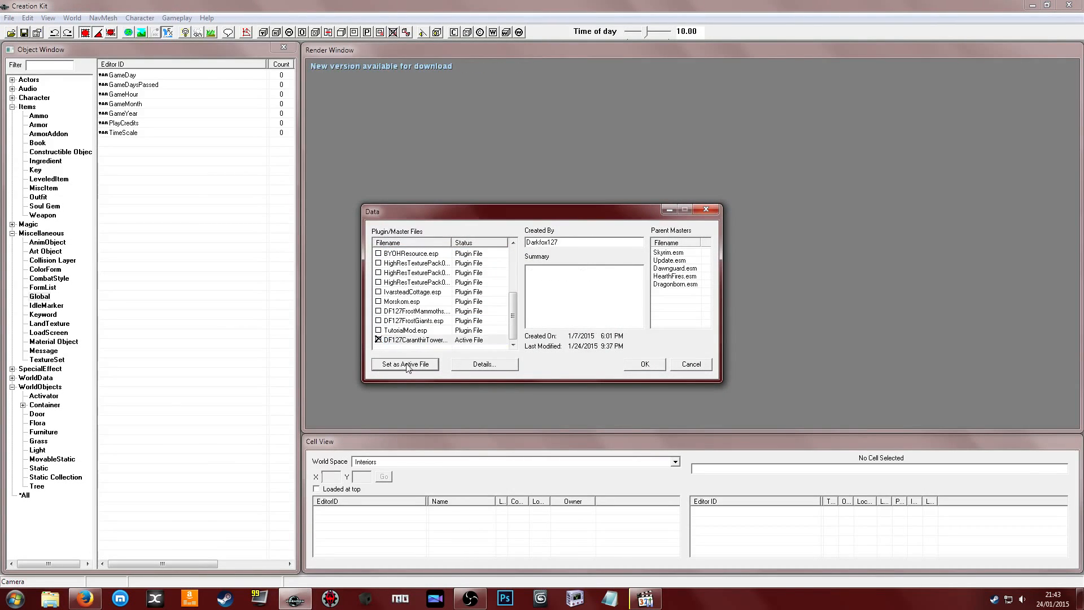
click(644, 364)
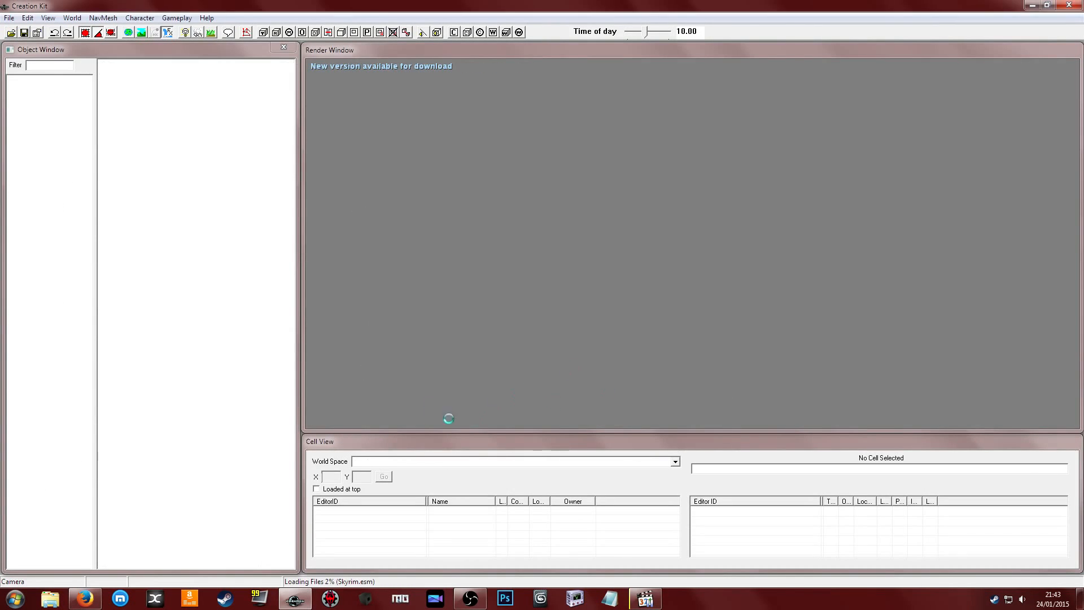
Bring up the Twitch stream page in Firefox, accept and disable every plugin loading warning, and minimize the browser
click(85, 599)
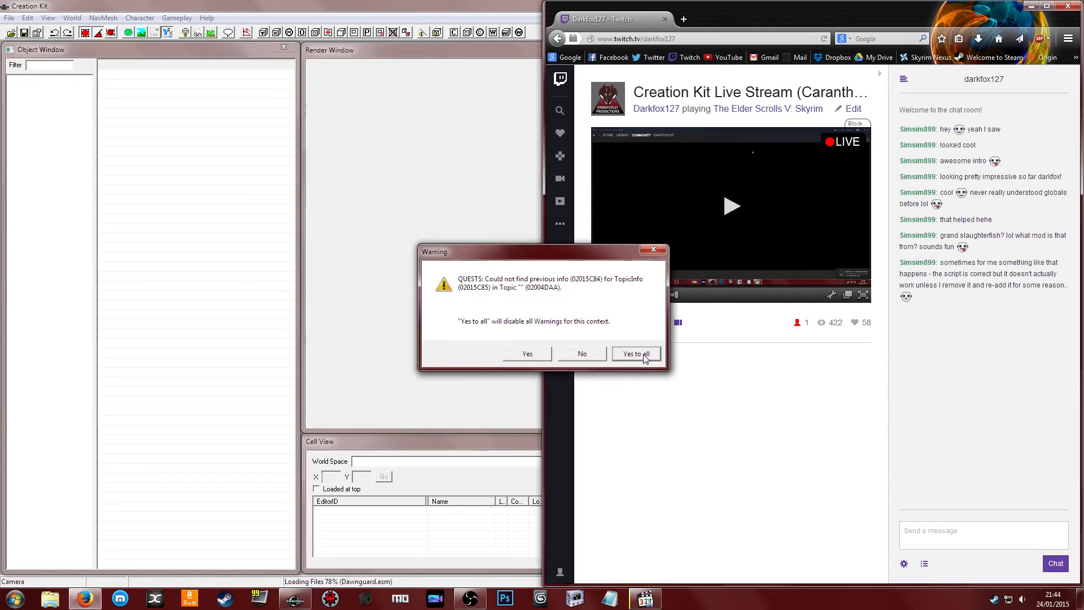
click(644, 356)
click(644, 356)
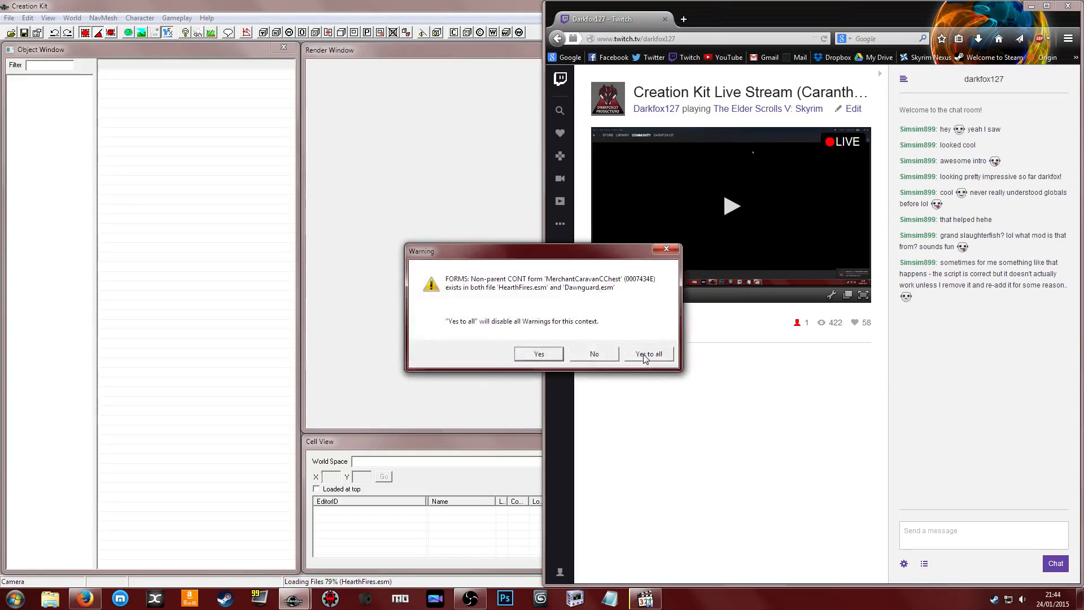
click(646, 356)
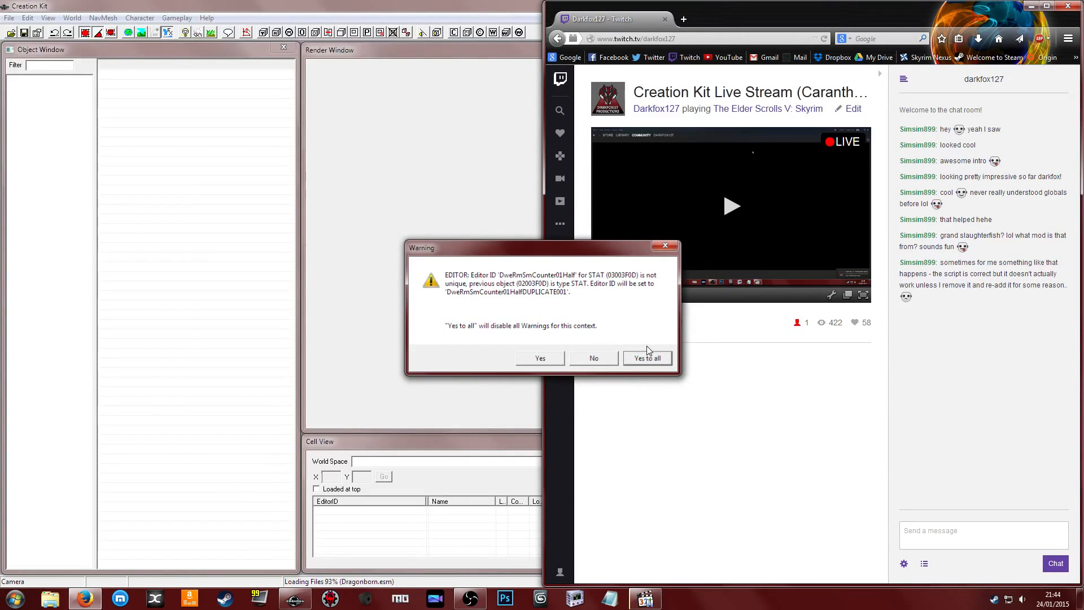
click(647, 357)
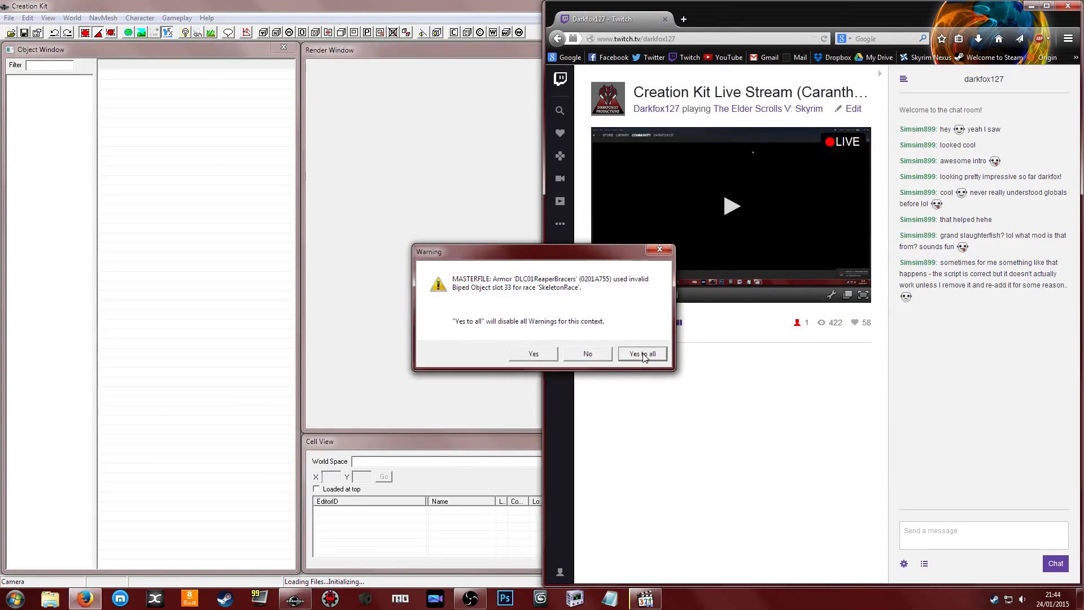
click(644, 357)
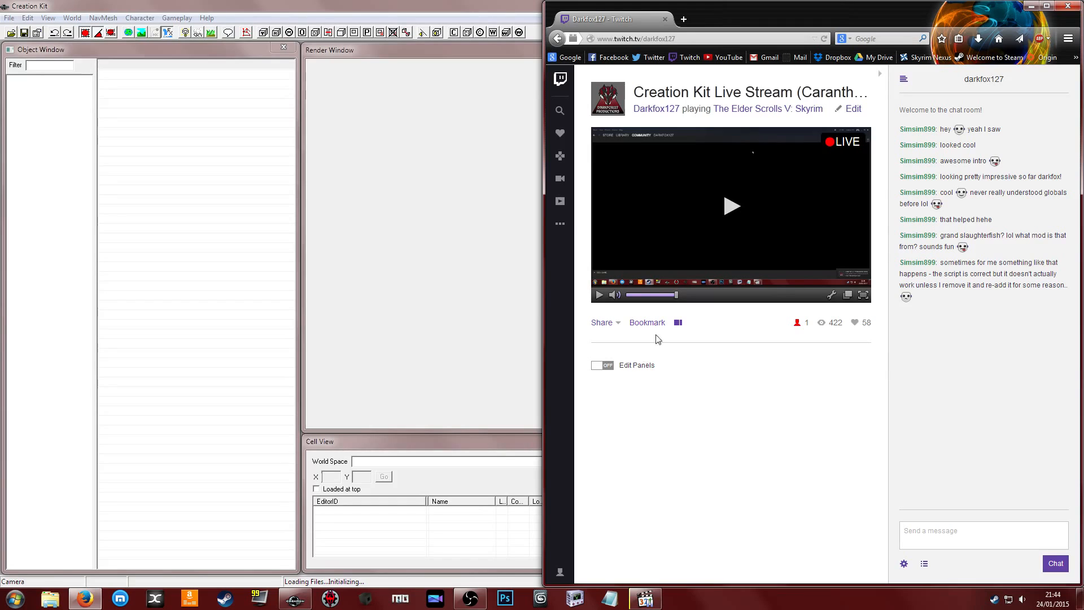
click(1032, 6)
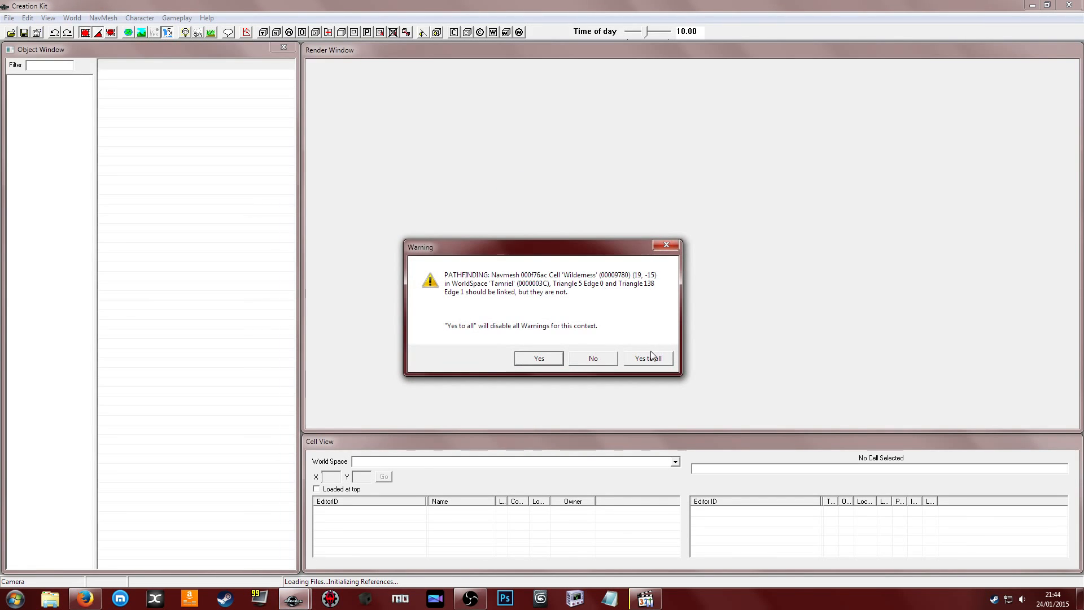
click(644, 356)
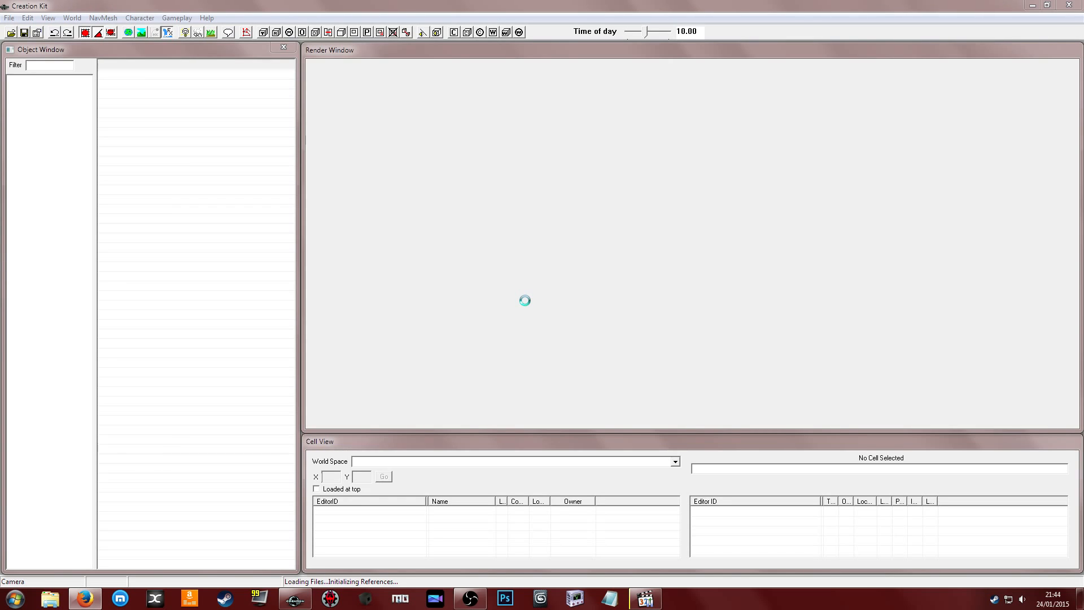
Check the Twitch chat in Firefox again and dismiss the Windows color scheme prompt without choosing an option
click(84, 600)
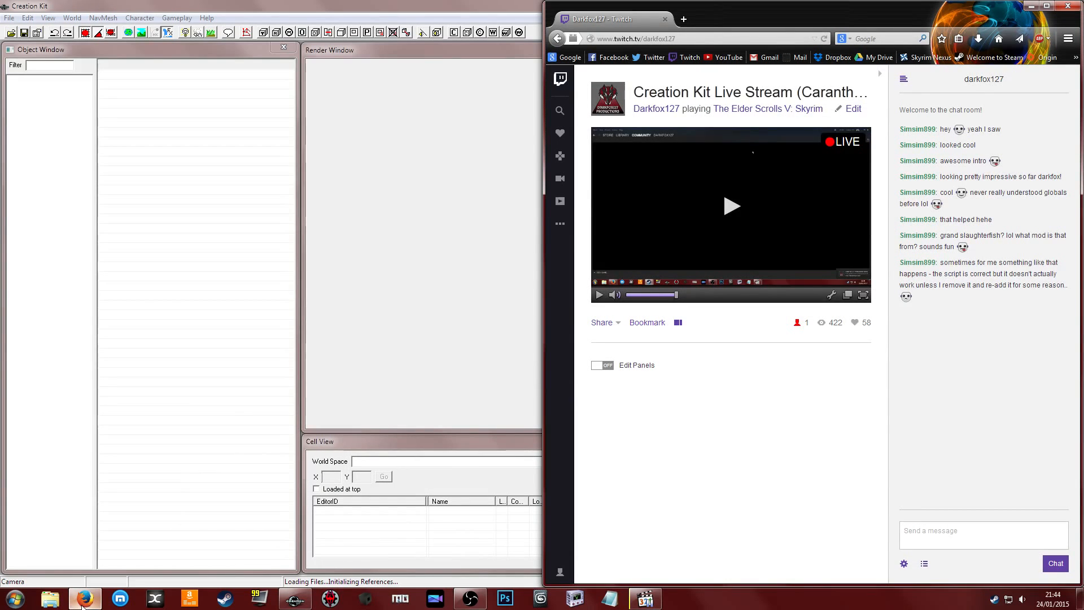
click(85, 600)
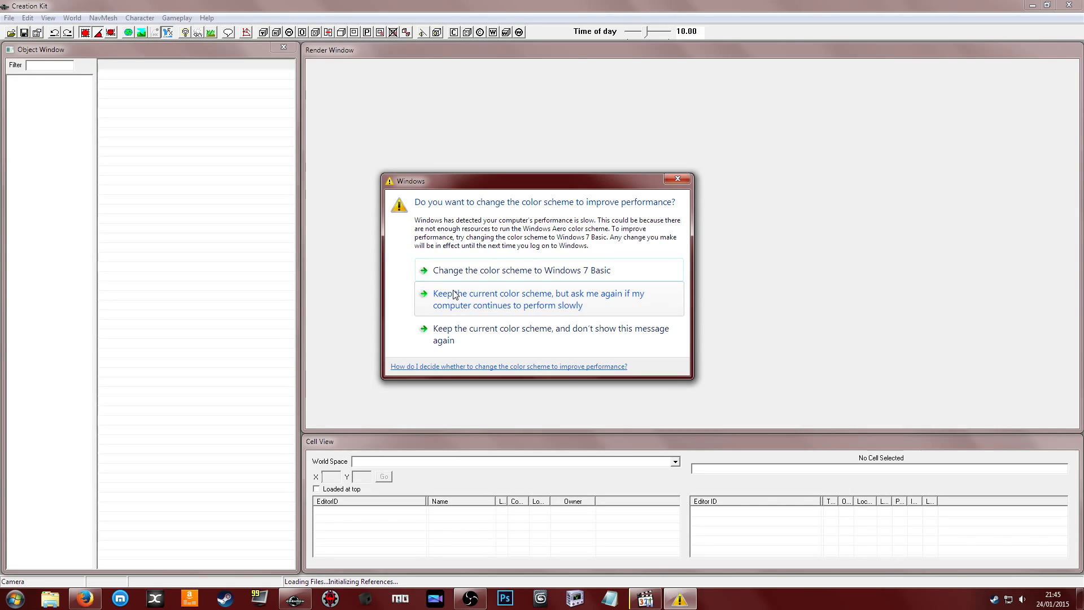
click(677, 176)
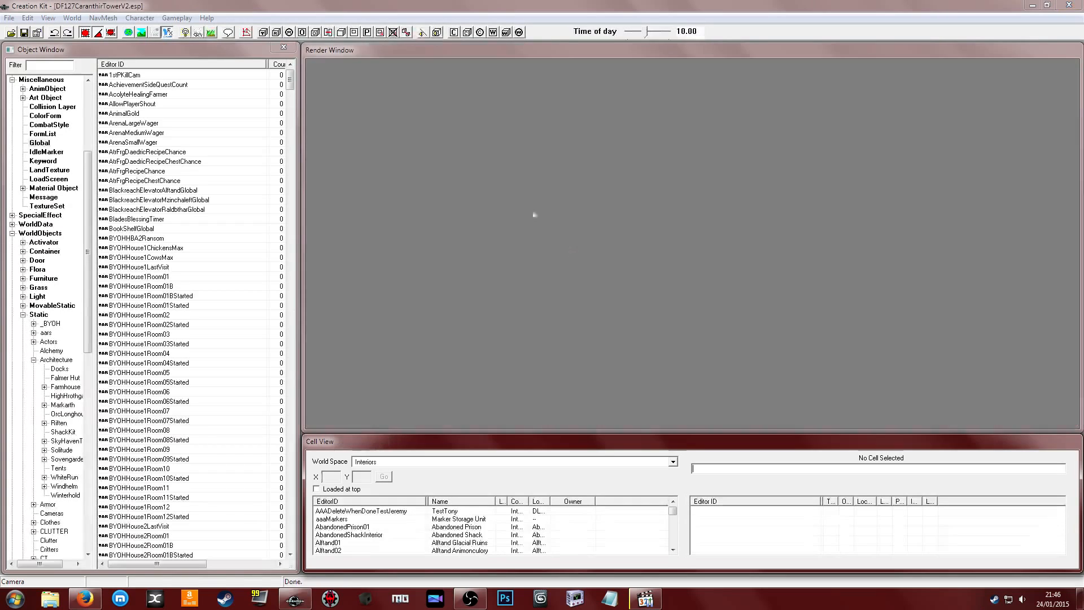
Find the CT_Apex cell among the interiors and load it into the Render Window
click(192, 239)
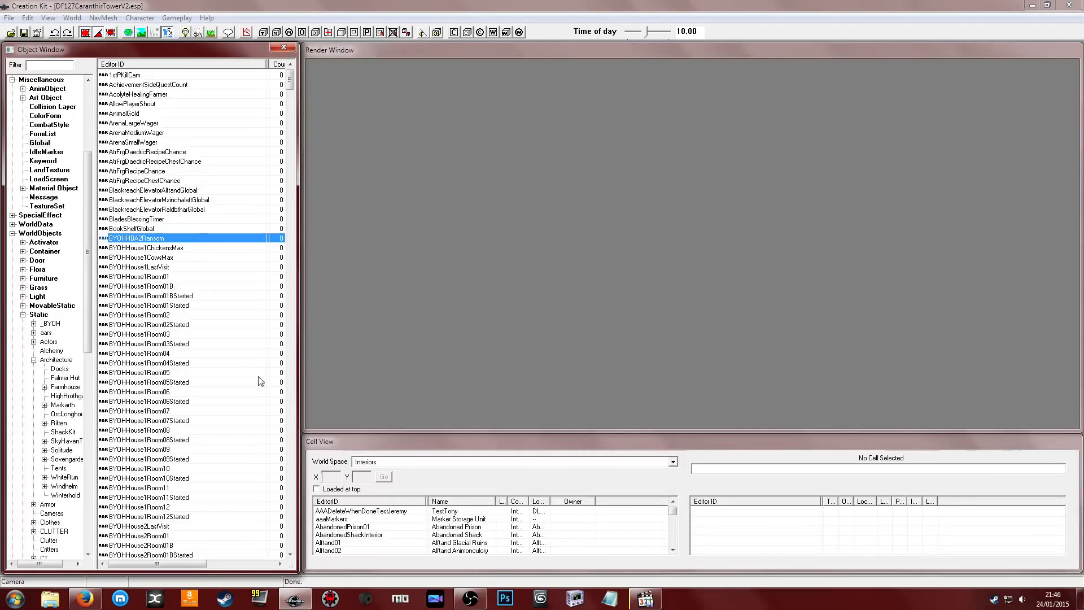
click(382, 530)
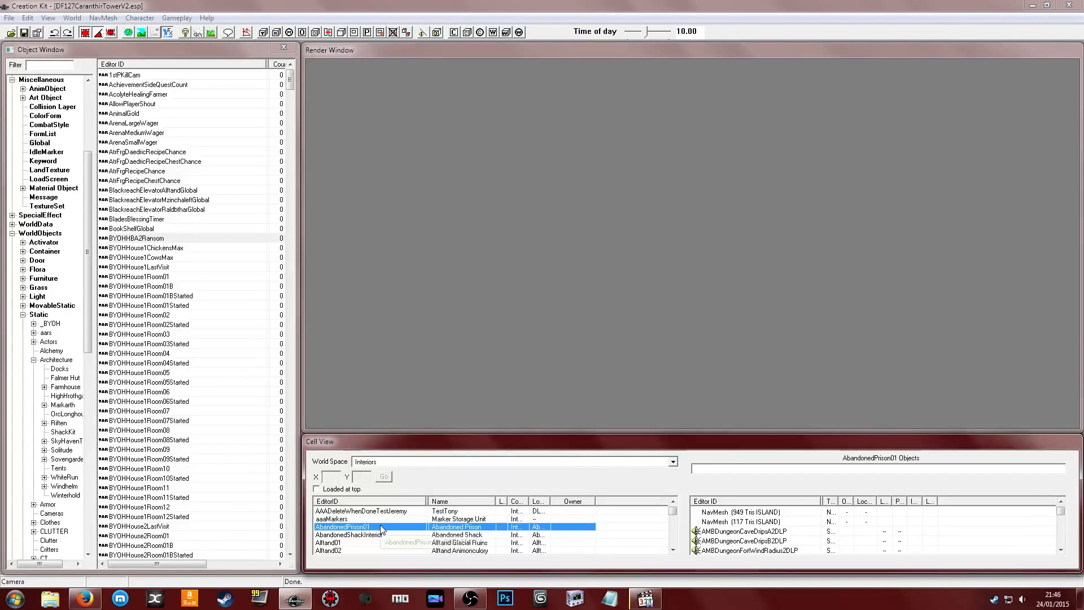
text(ct)
scroll(382, 529, down, 1)
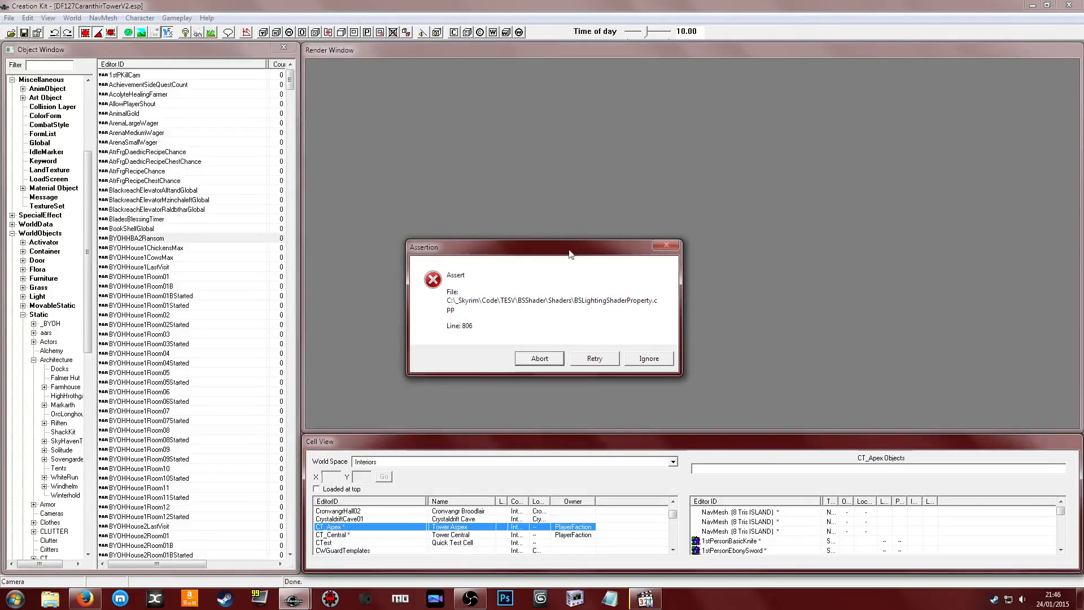
Ignore the shader assertion and disable all texture, Havok, animation and model warnings so the CT_Apex cell finishes loading
click(648, 359)
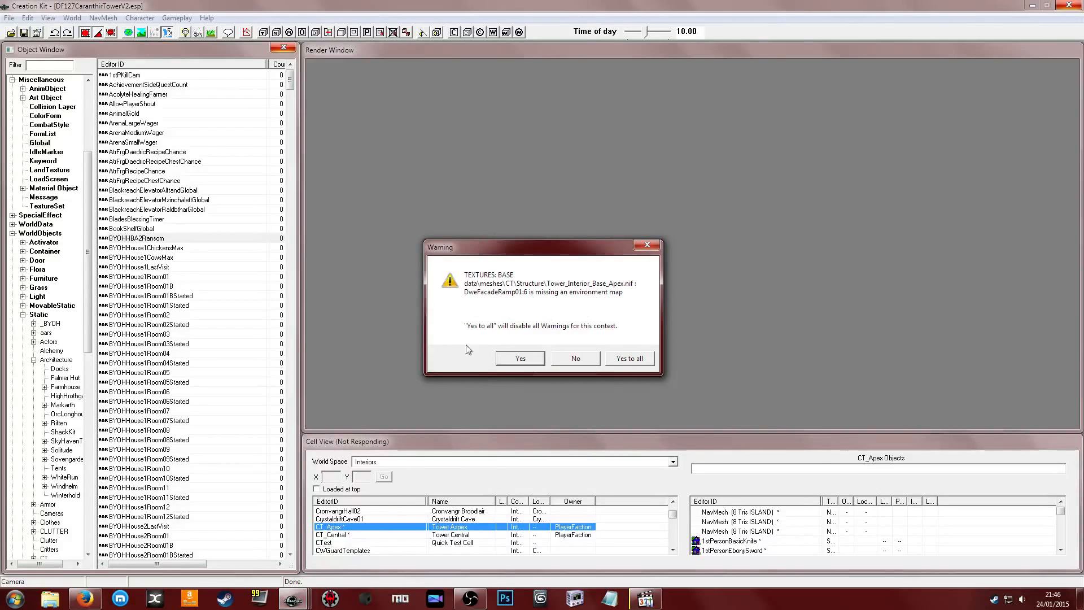
click(630, 358)
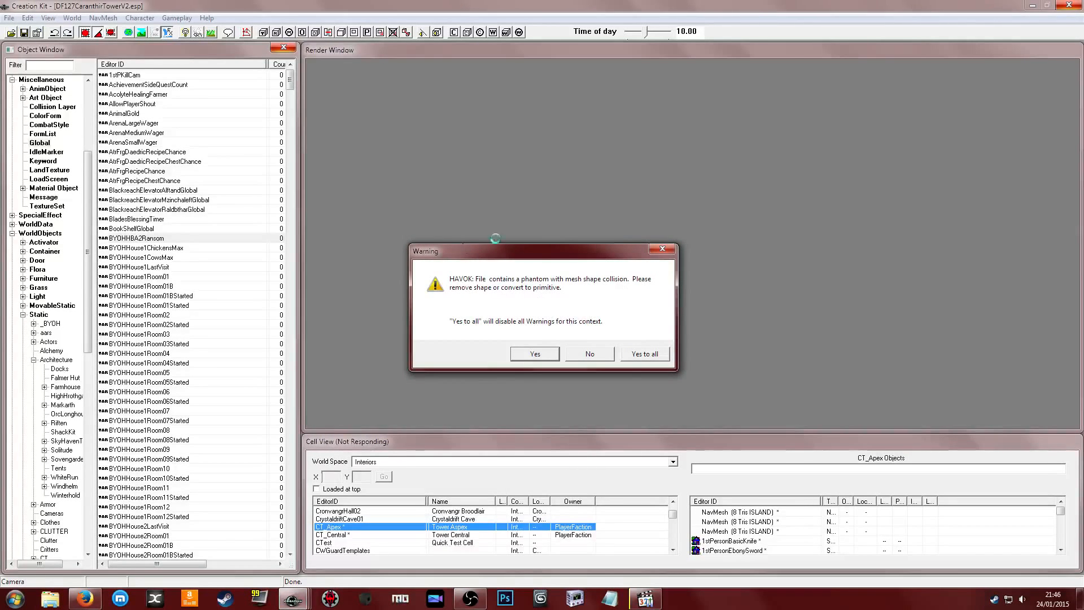
click(654, 356)
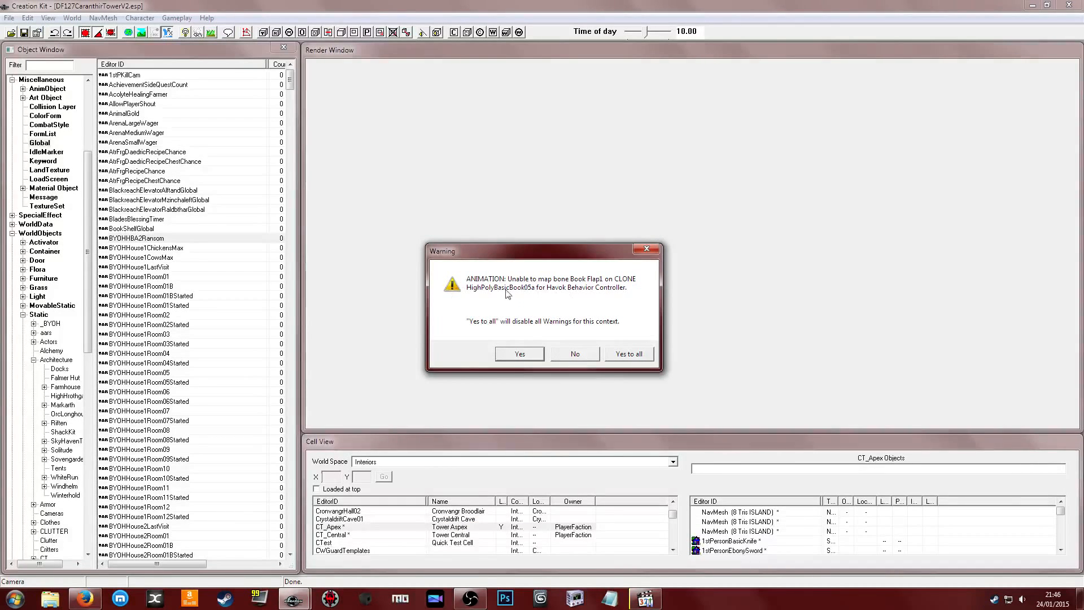
click(625, 356)
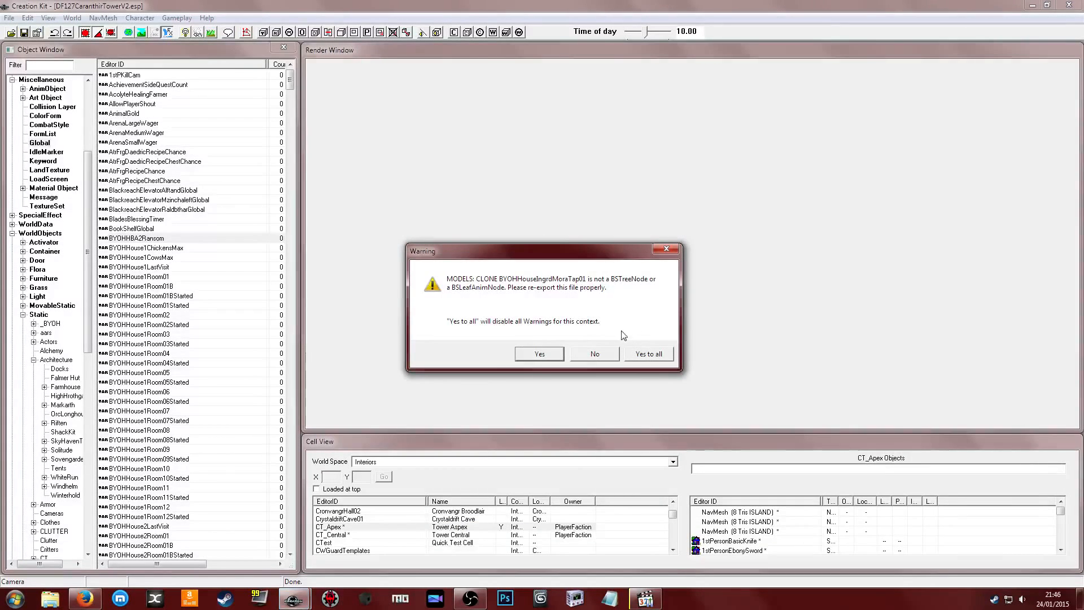
click(644, 355)
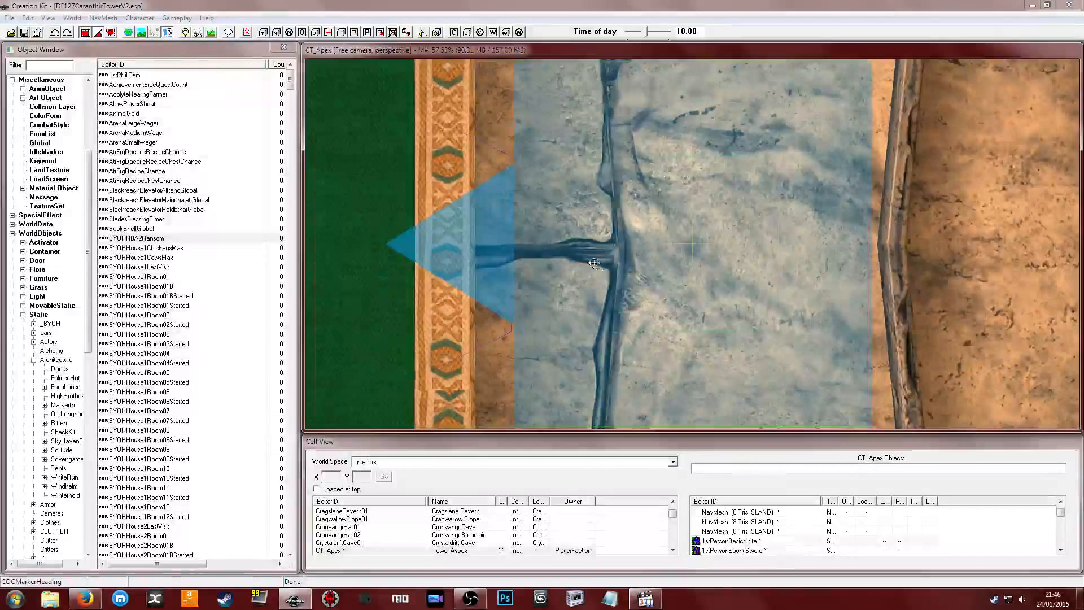
Open the reference properties of the CT_Activator_Portal on the alcove floor and move the dialog clear of the portal
scroll(578, 293, down, 3)
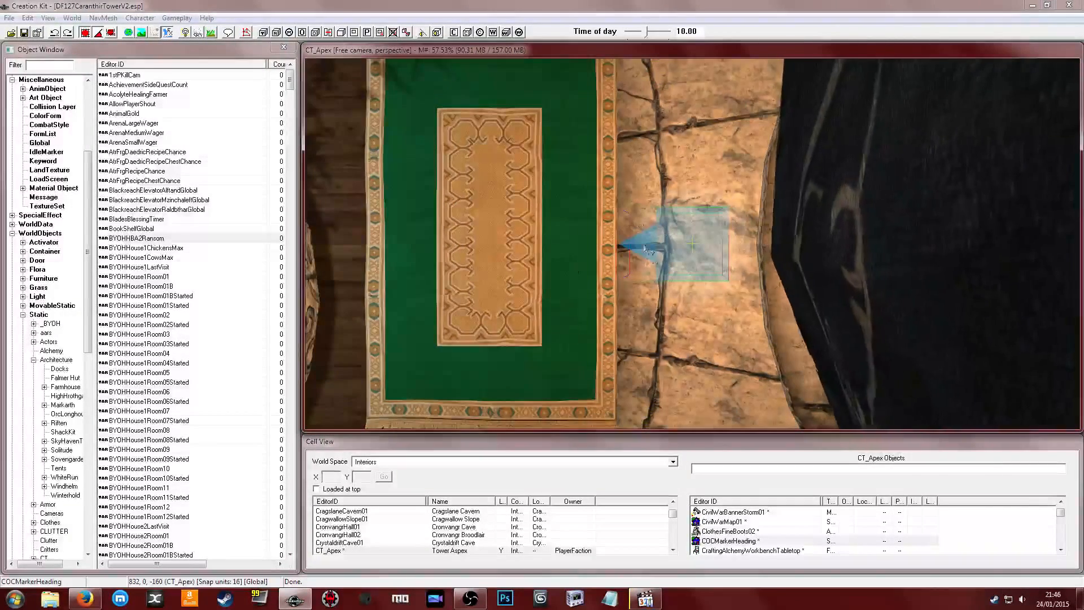
shift+middle_drag(645, 262, 703, 250)
click(802, 243)
click(751, 292)
shift+middle_drag(751, 292, 733, 308)
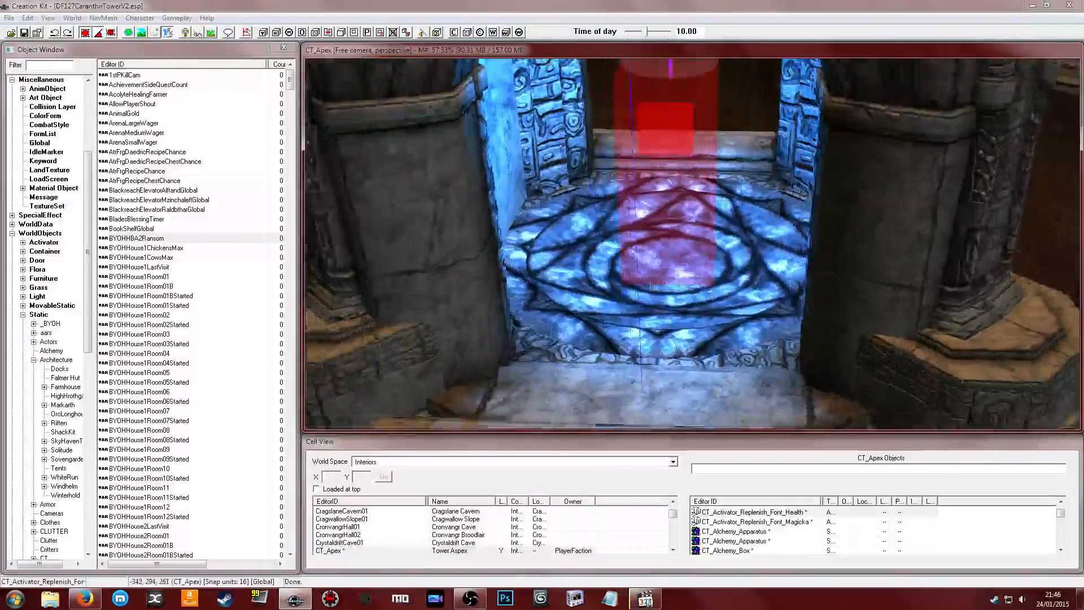
click(742, 267)
shift+middle_drag(743, 266, 756, 265)
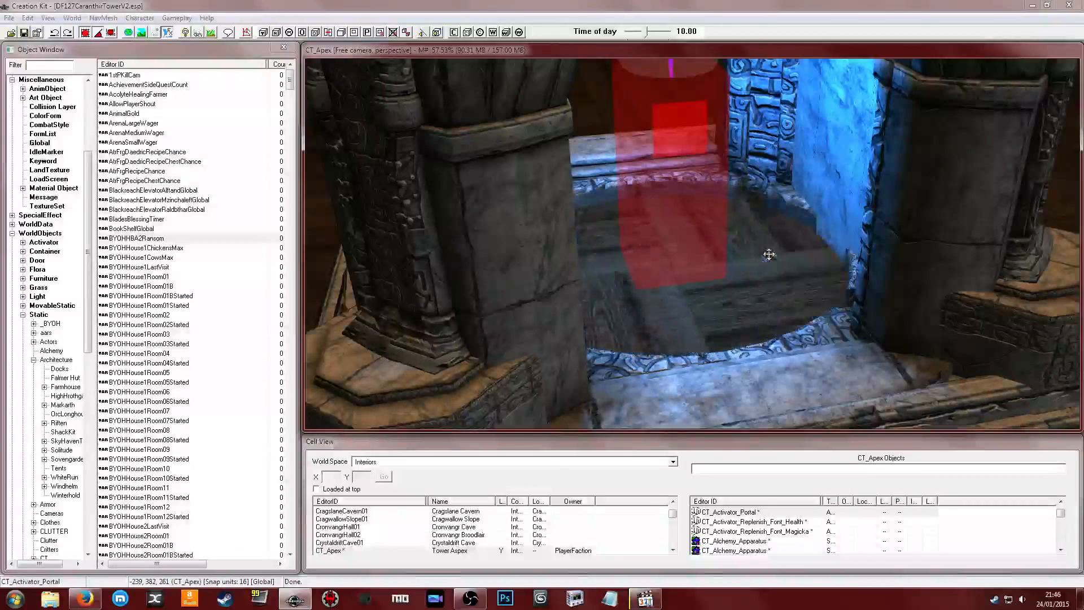
double_click(772, 250)
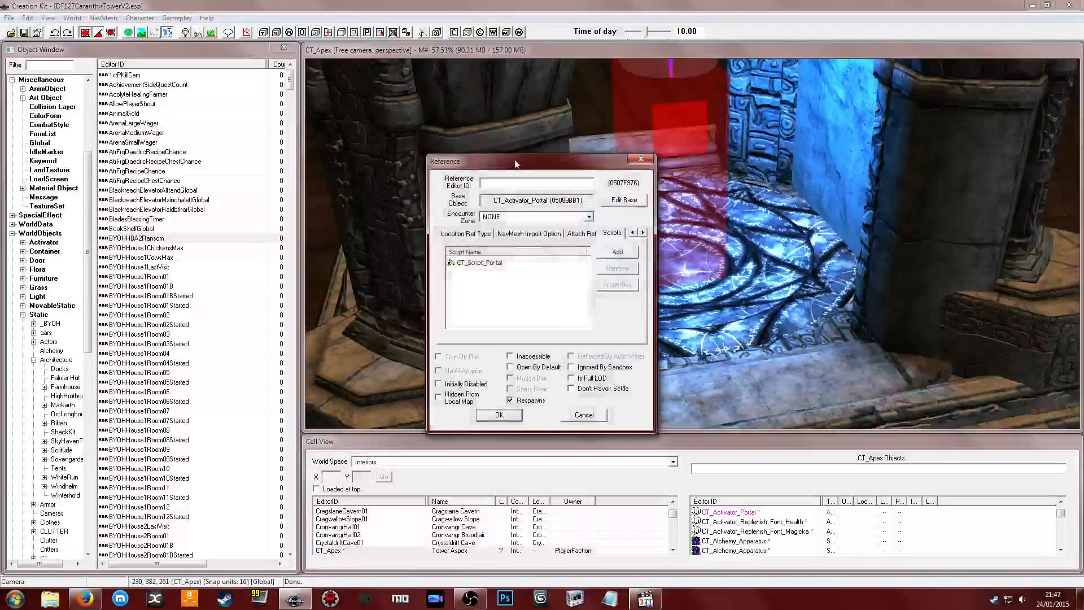
drag(515, 161, 289, 153)
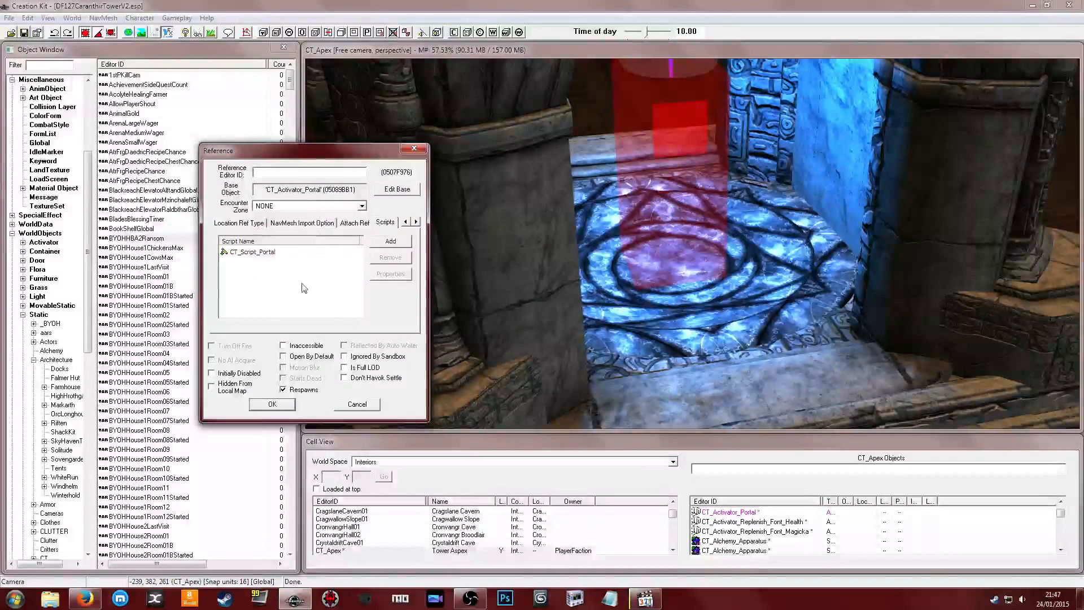
Open the source of CT_Script_Portal and review its OnActivate event
right_click(285, 255)
click(314, 315)
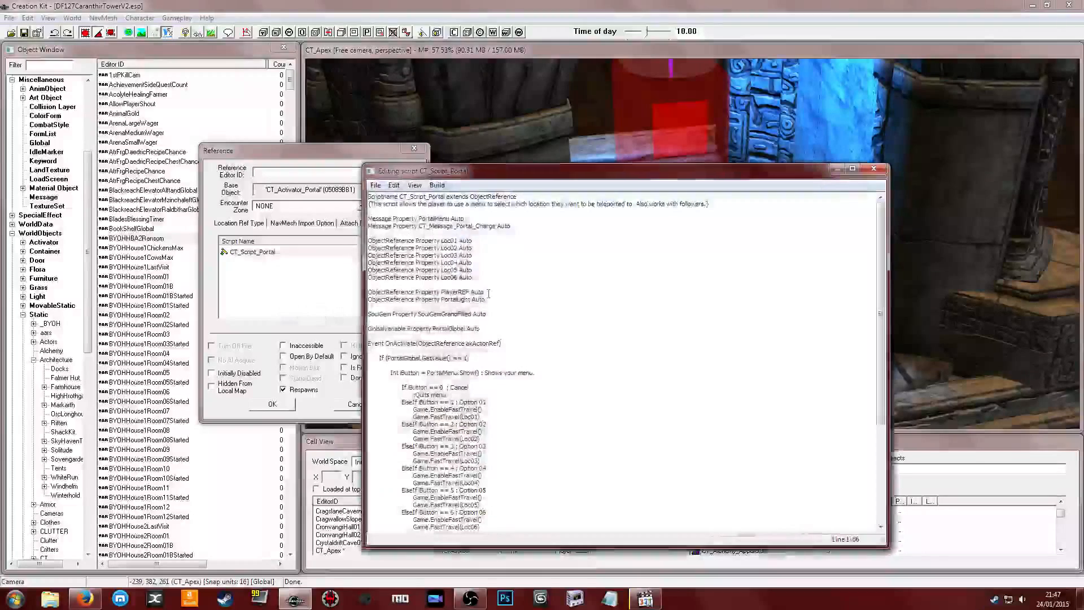
scroll(557, 265, down, 7)
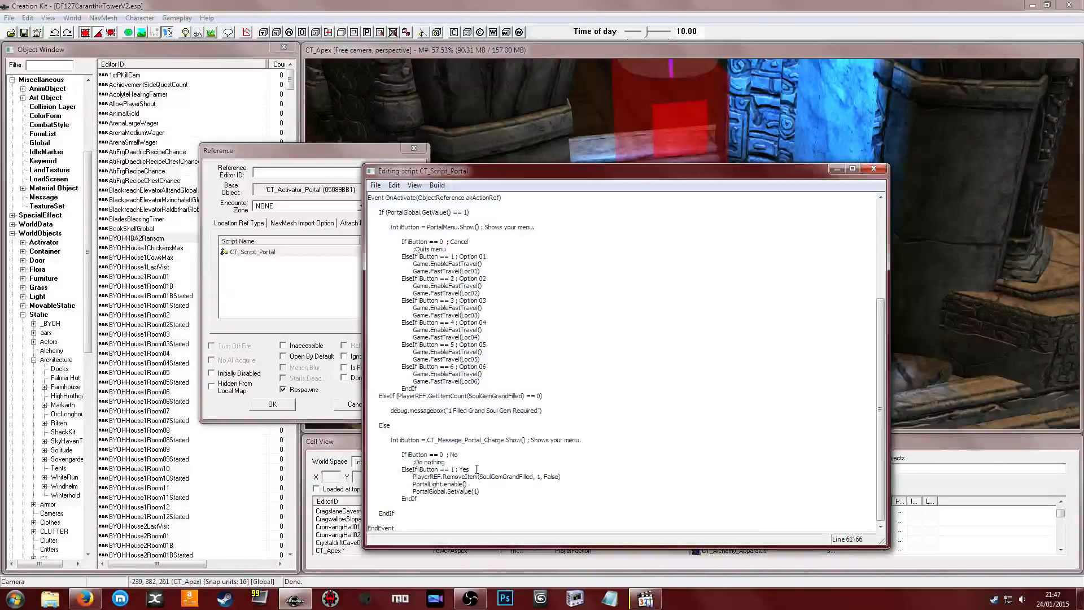
scroll(463, 389, up, 2)
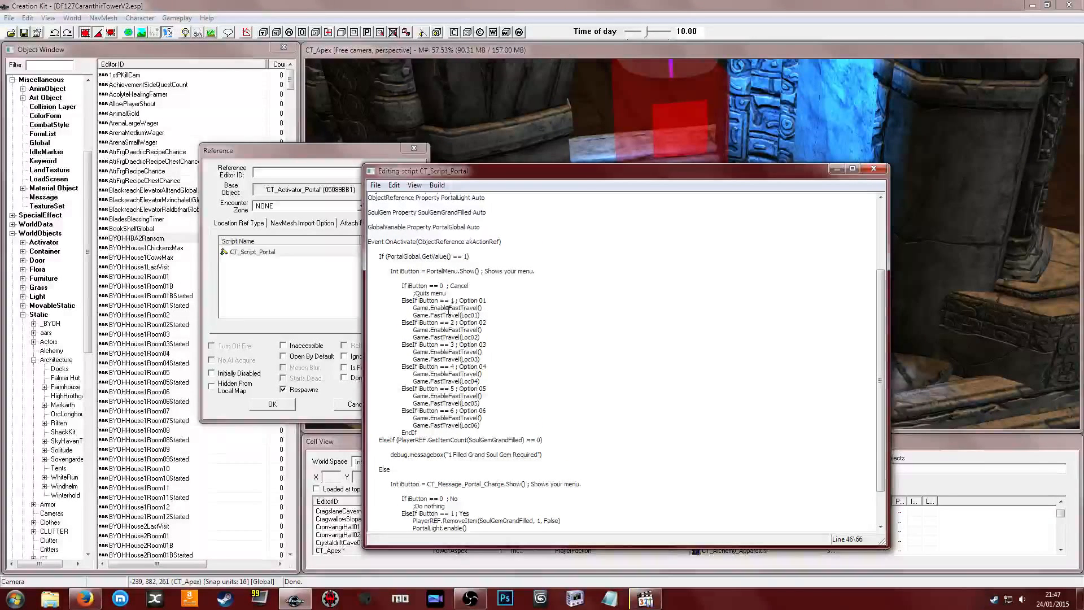
Insert PlayerREF.MoveTo(Loc01) above the fast travel calls in the Option 01 branch of CT_Script_Portal
click(453, 315)
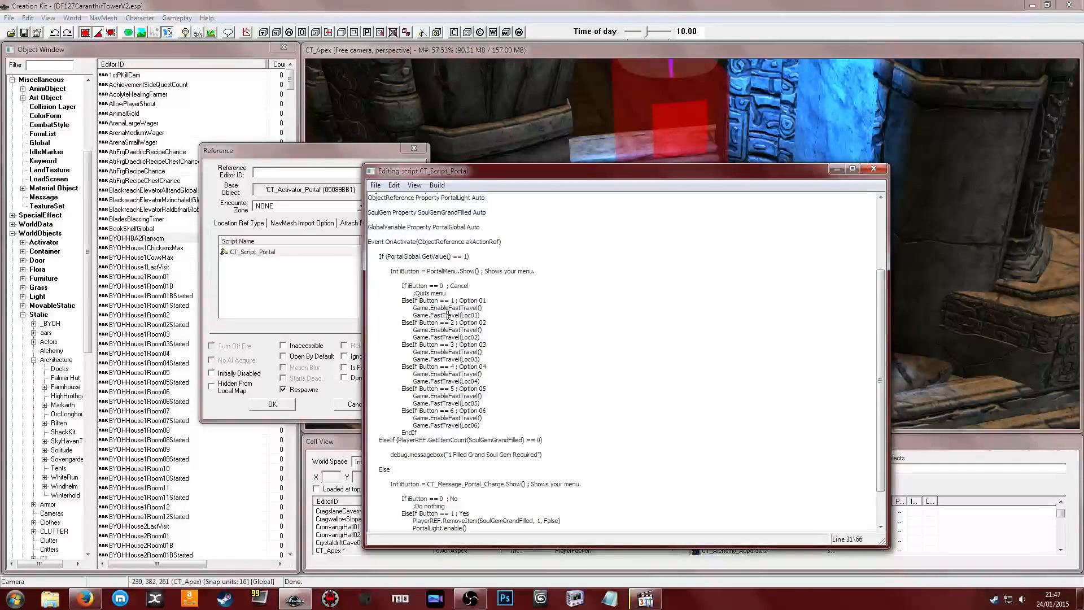
click(502, 300)
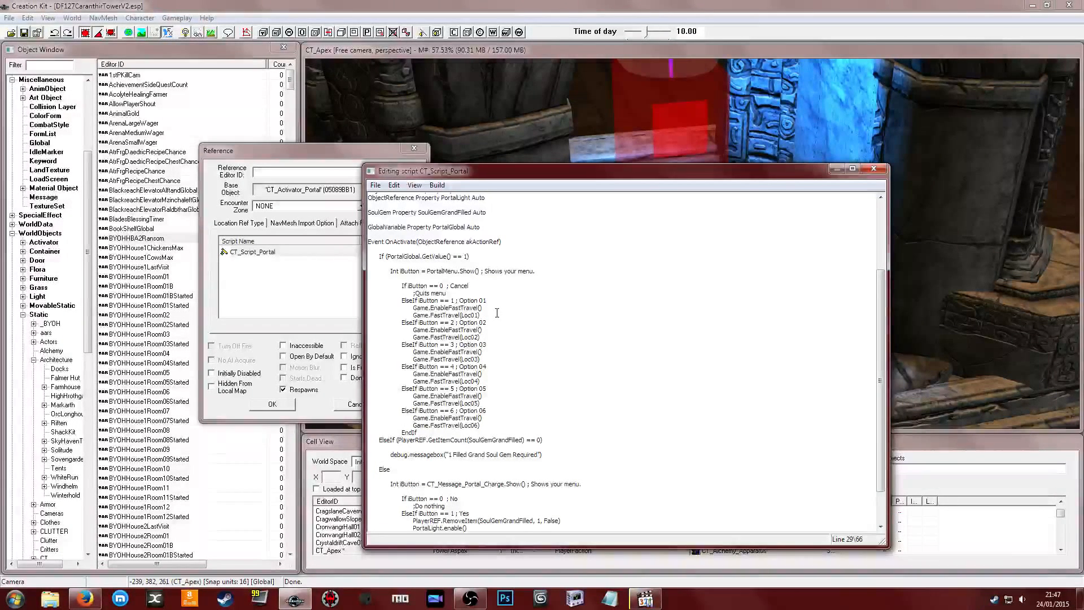
key(Return)
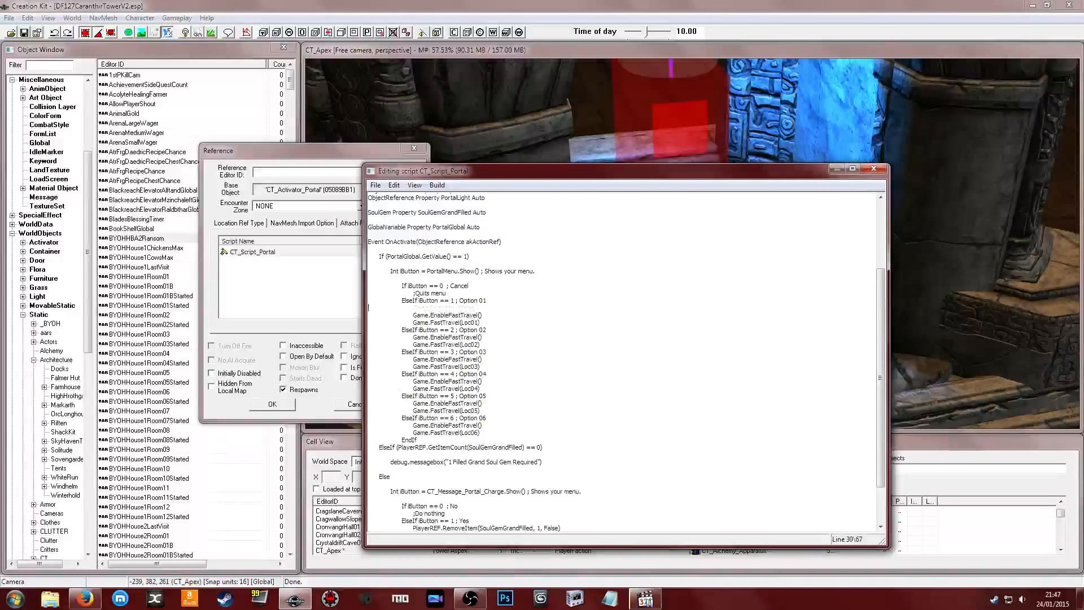
text(PlayerREF.)
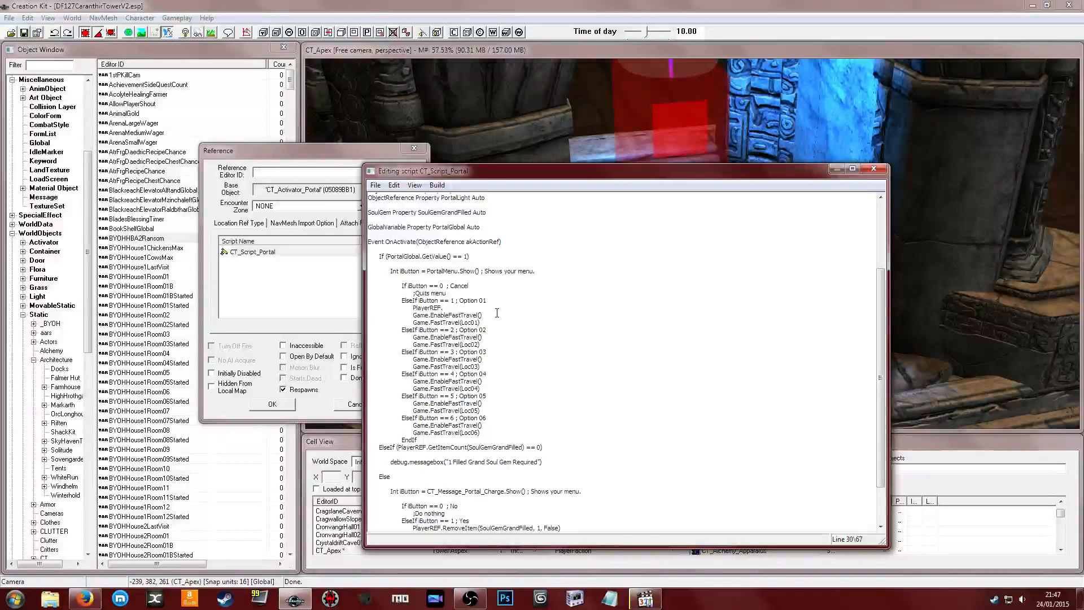
text(MoveTo()
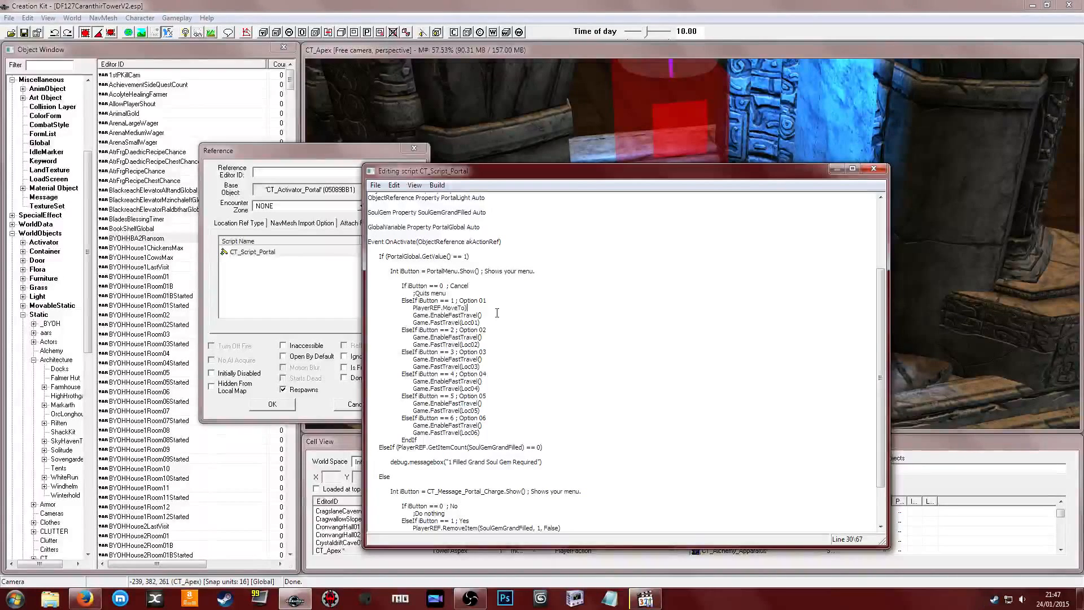
key(BackSpace)
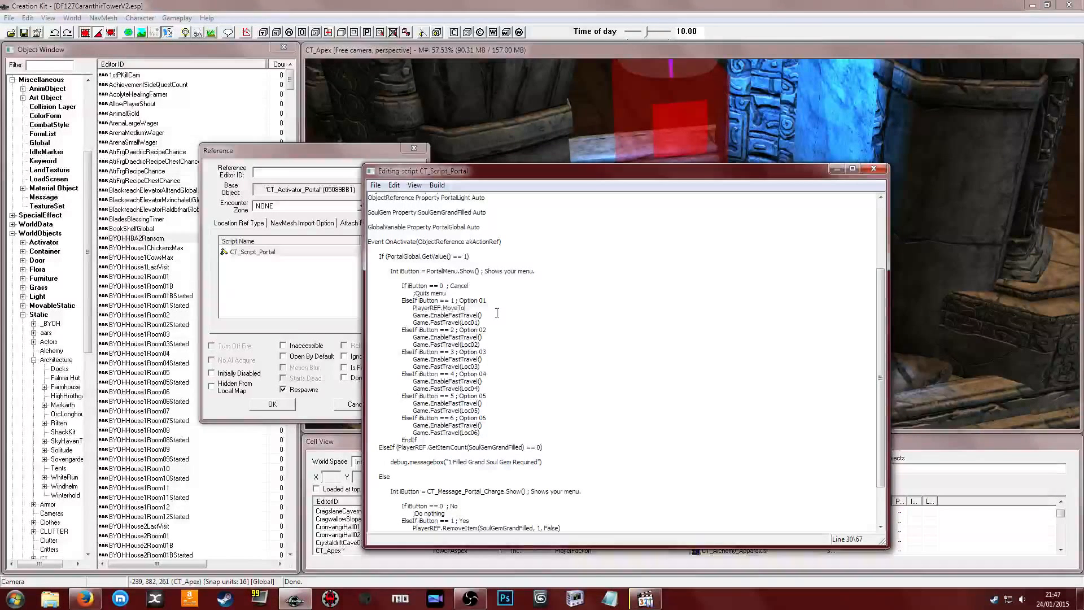
text(()
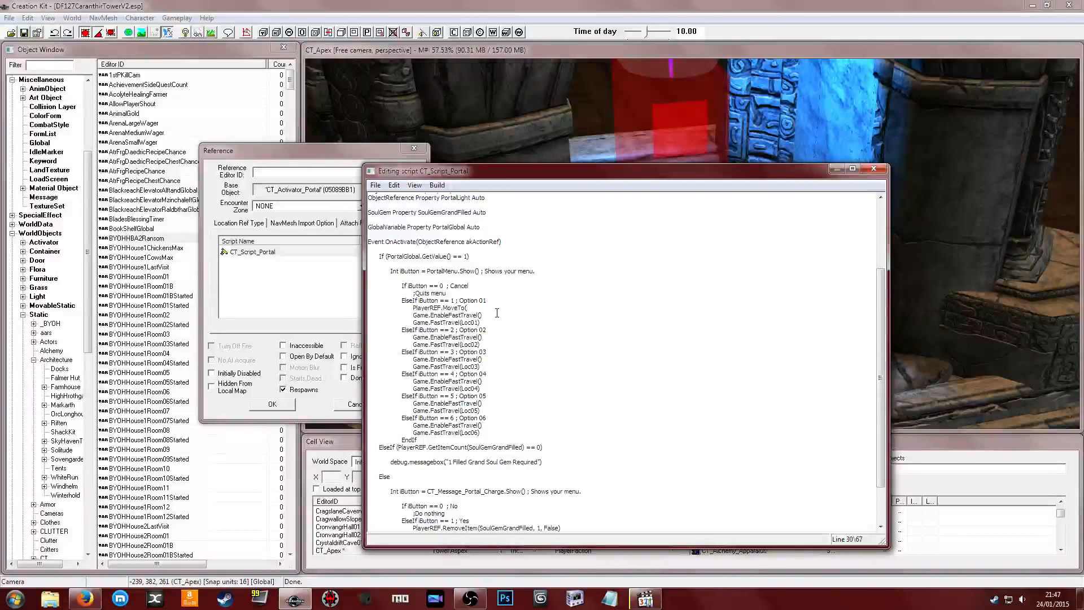
text(Loc01)
Copy the PlayerREF.MoveTo(Loc01) line to the start of the Option 02, Option 03 and Option 04 branches
drag(484, 308, 413, 308)
key(ctrl+c)
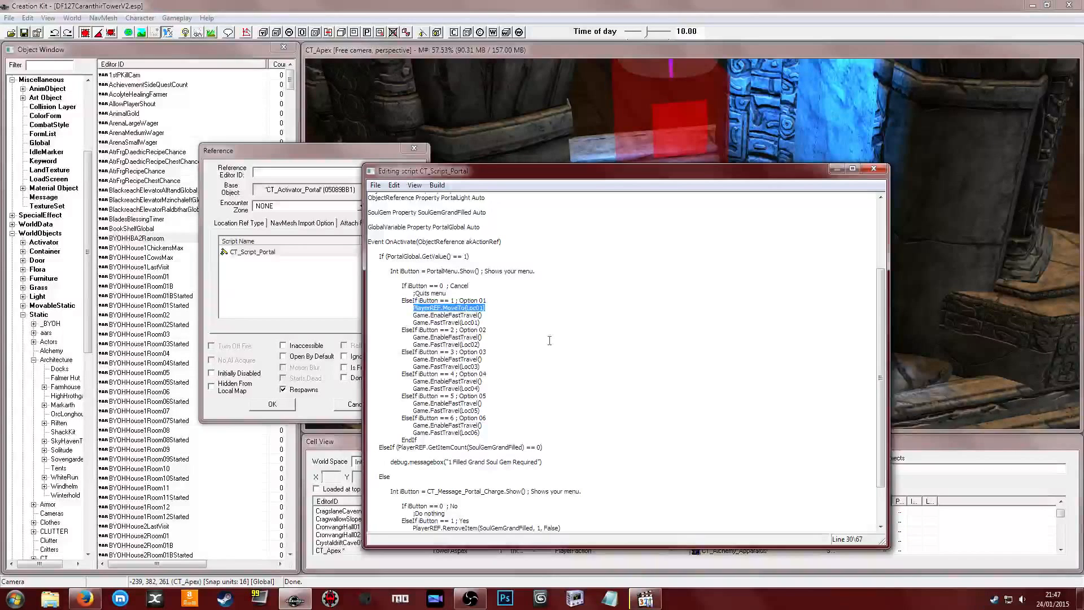
click(500, 331)
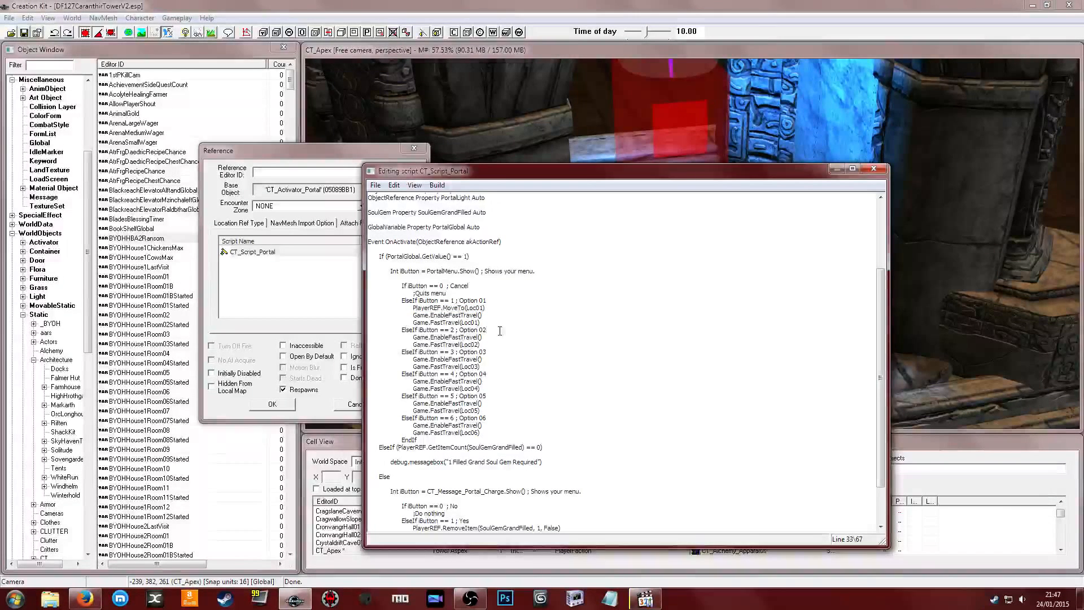
key(Return)
key(Tab)
key(Tab)
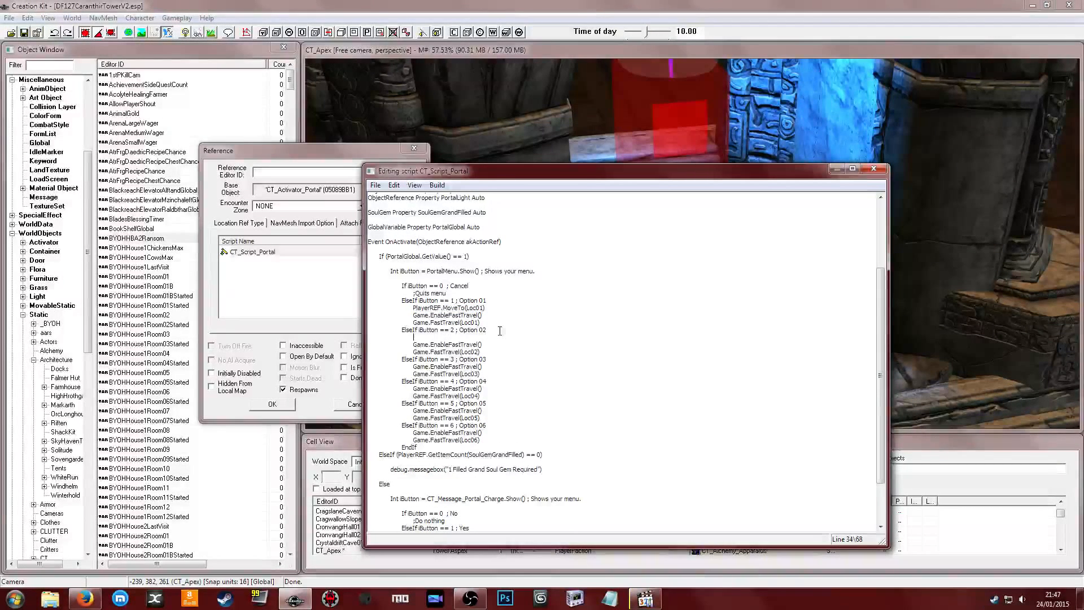
key(ctrl+v)
click(500, 359)
key(Return)
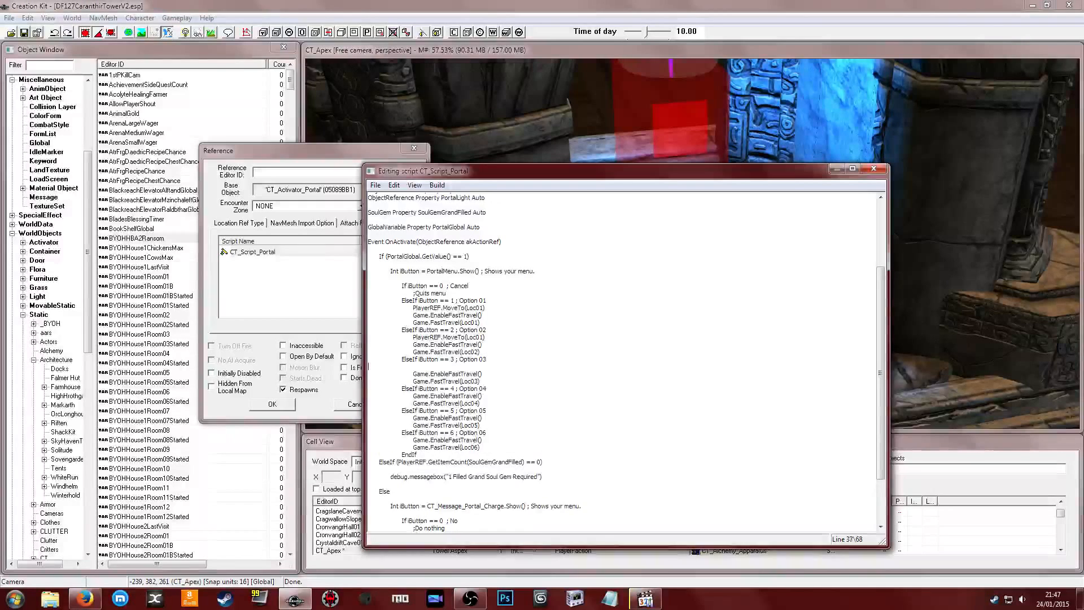
key(ctrl+v)
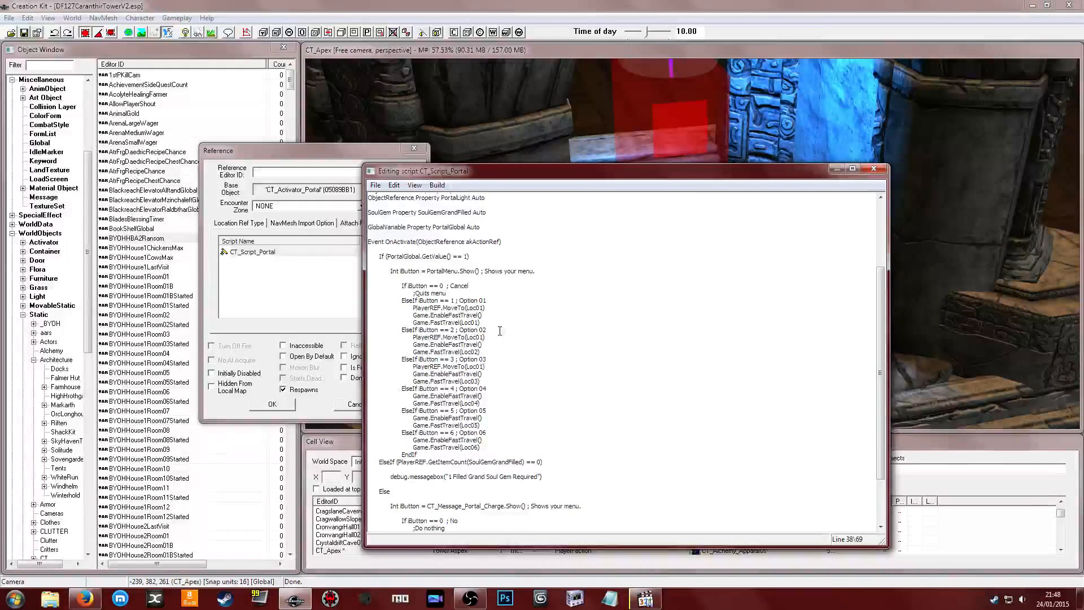
key(Return)
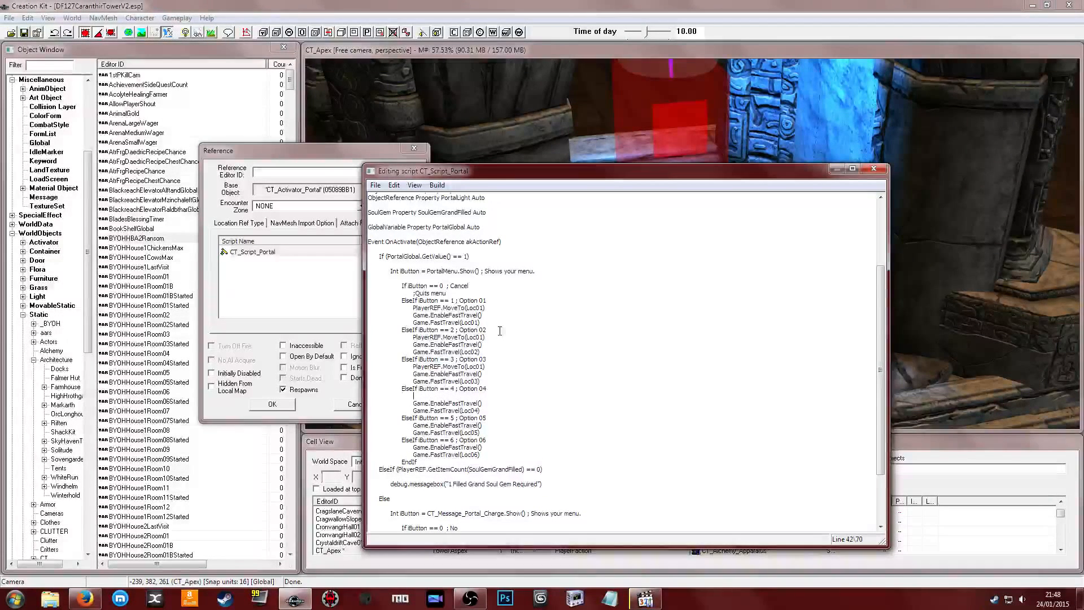
key(ctrl+v)
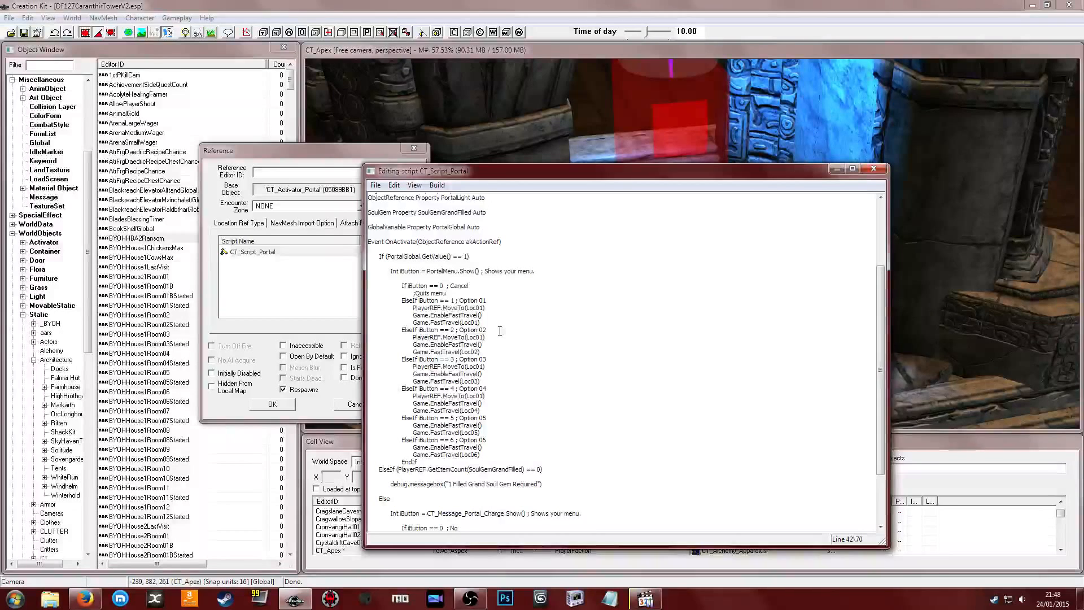
Change the MoveTo destinations in the Option 02, 03 and 04 branches to Loc02, Loc03 and Loc04
key(Up)
key(Up)
key(Up)
key(Down)
key(Down)
key(Down)
key(Down)
Add PlayerREF.MoveTo(Loc05) and PlayerREF.MoveTo(Loc06) to the Option 05 and 06 branches, and save and close the script
key(End)
key(Return)
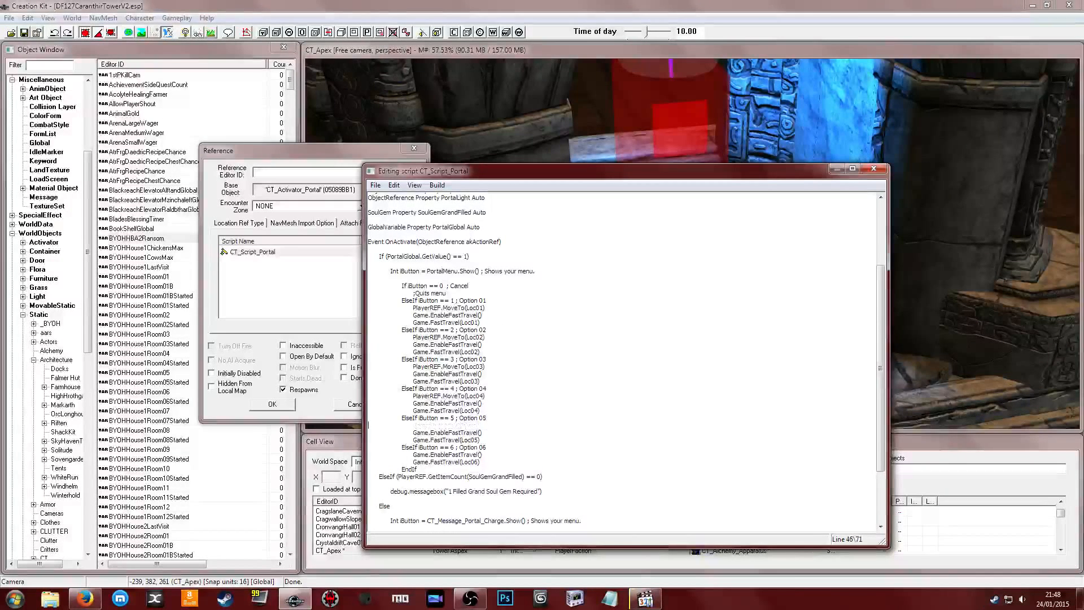
key(ctrl+v)
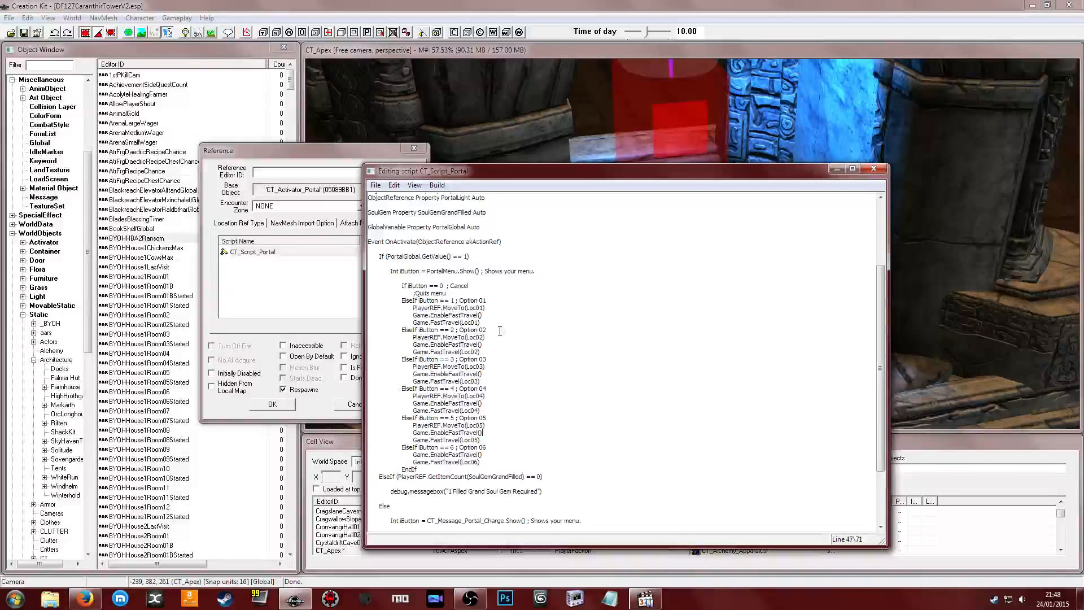
key(Down)
key(Down)
key(Return)
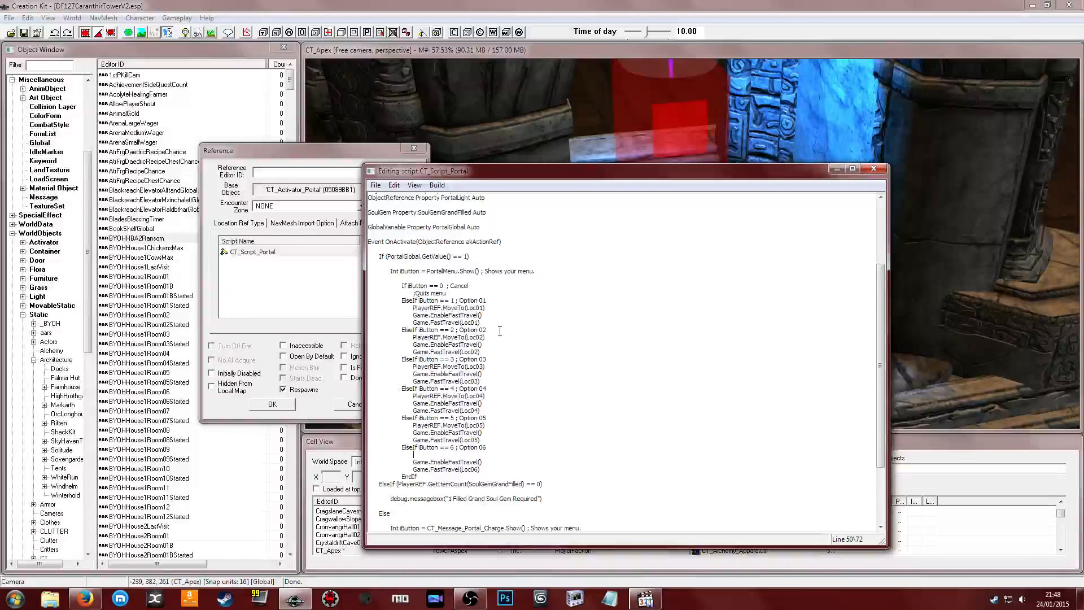
key(ctrl+v)
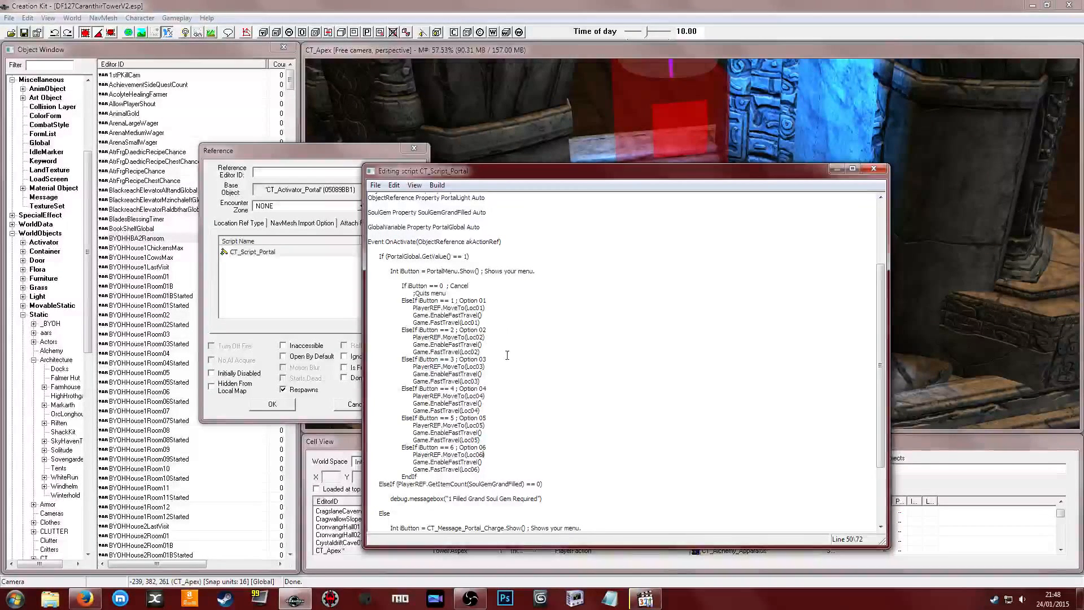
key(ctrl+s)
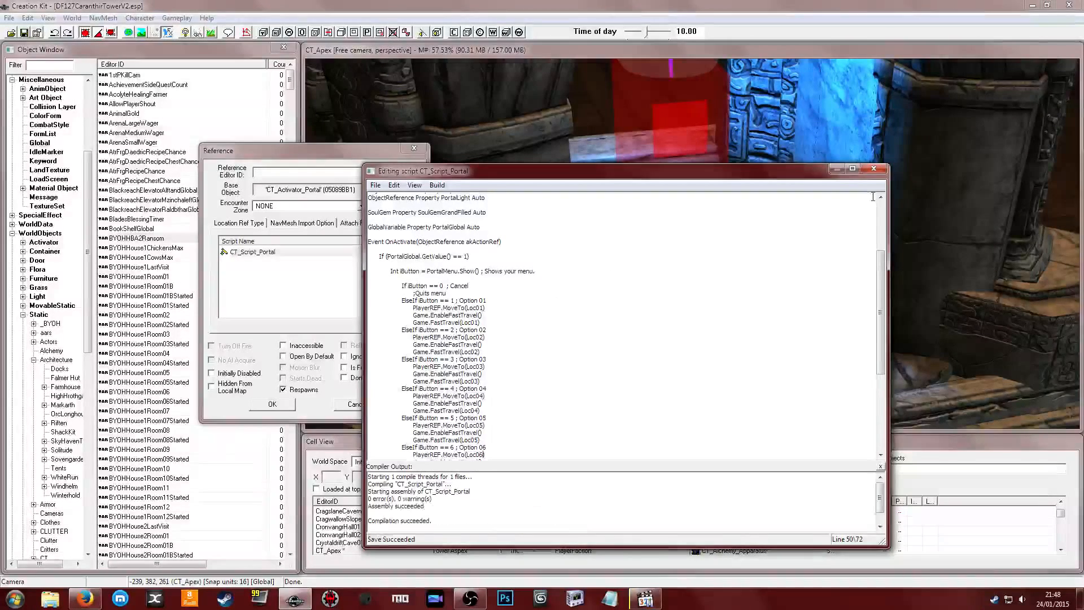
click(873, 170)
Open the properties of CT_Script_Portal and examine which marker references are assigned to Loc01 through Loc06
double_click(263, 251)
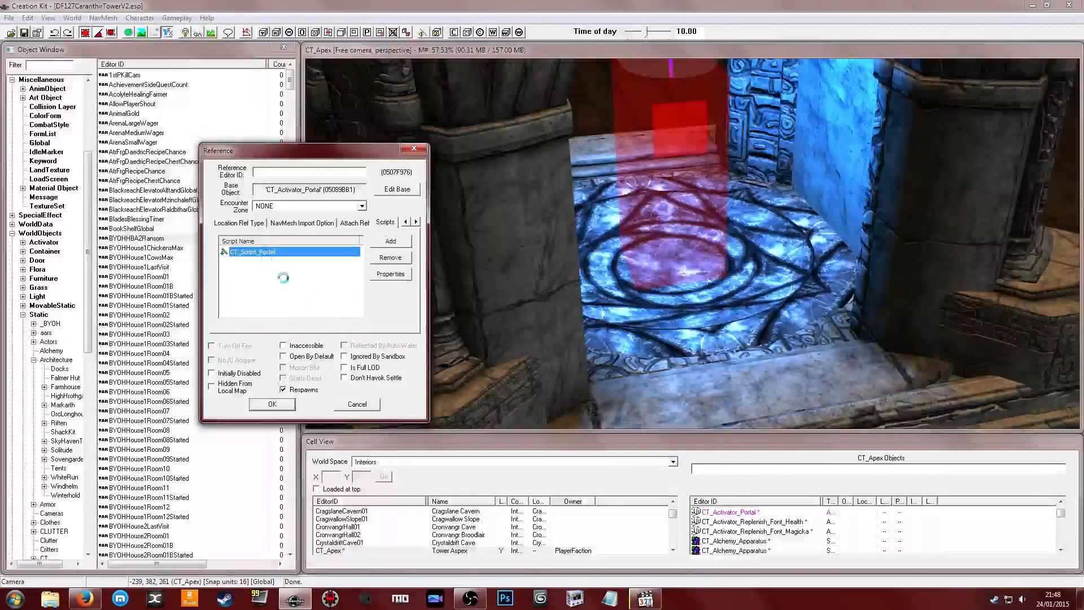
click(347, 311)
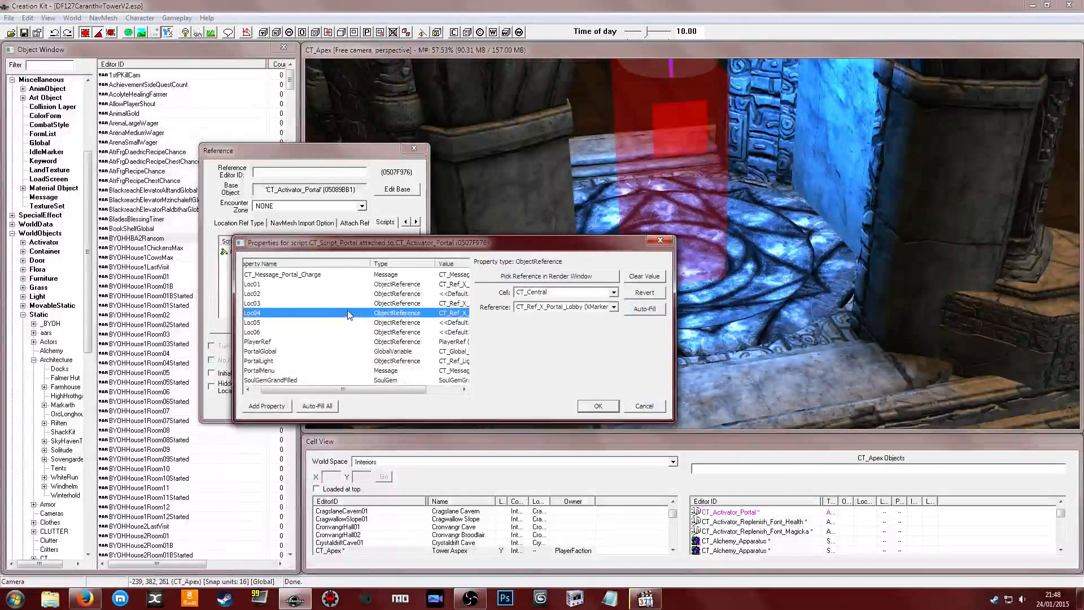
click(286, 284)
click(270, 332)
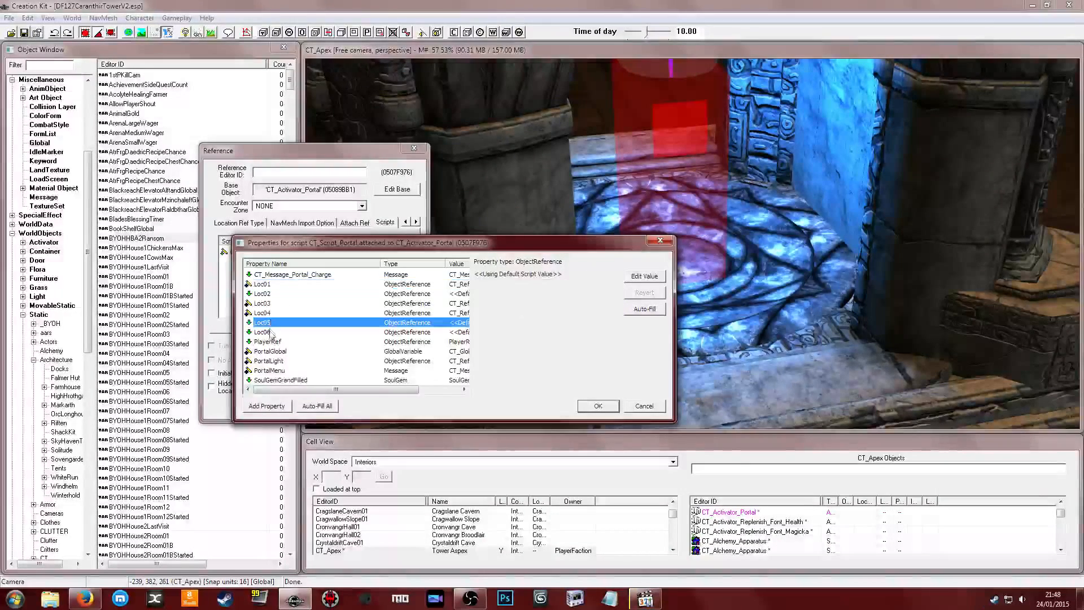
click(279, 285)
click(274, 295)
click(273, 304)
click(271, 313)
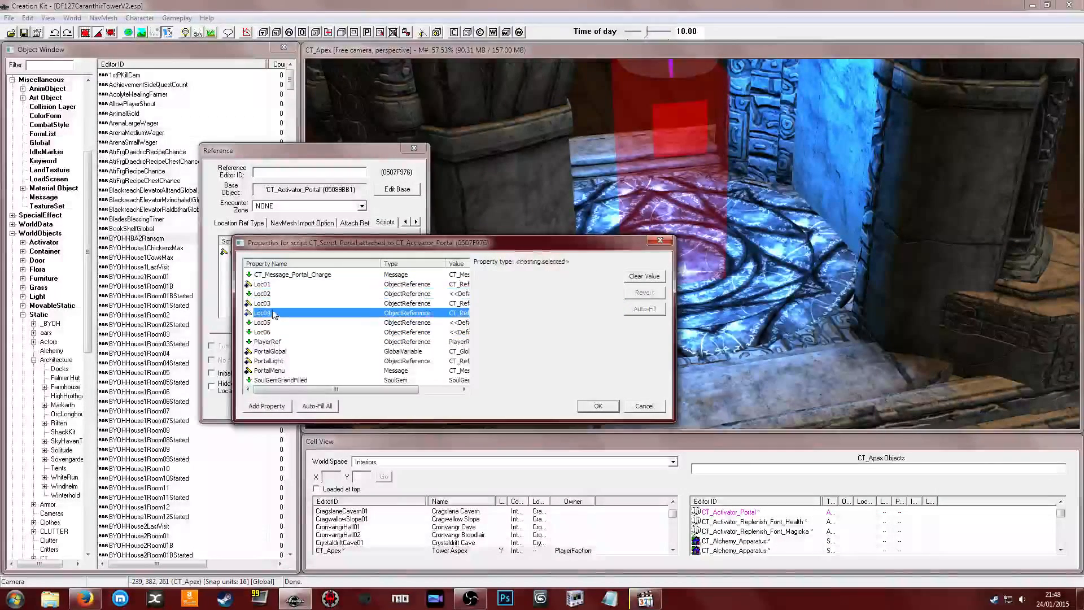
click(271, 323)
click(270, 332)
click(272, 322)
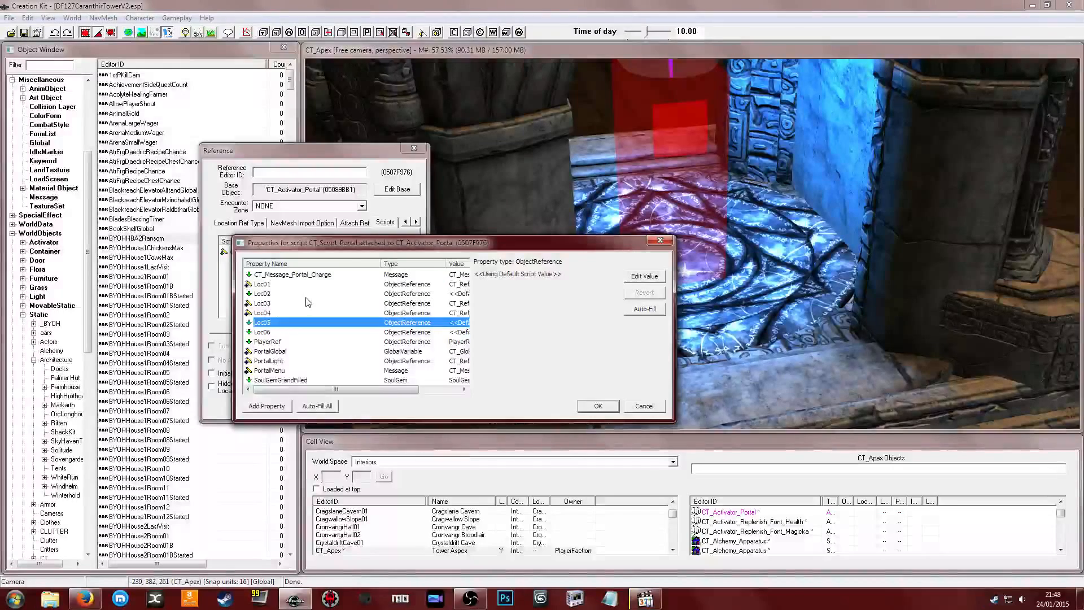
click(272, 293)
click(272, 286)
click(272, 294)
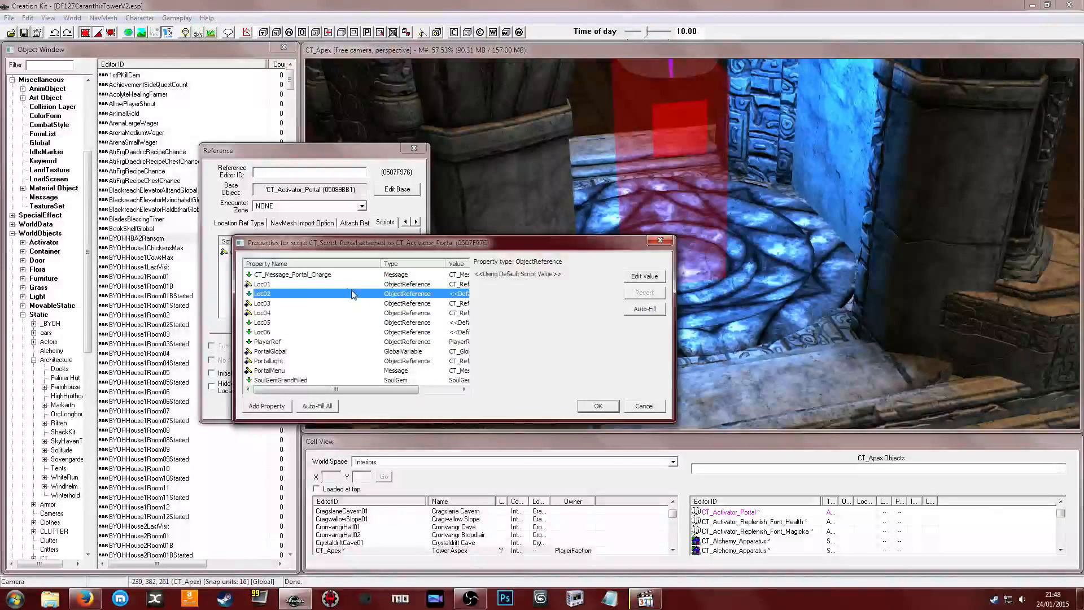
click(272, 285)
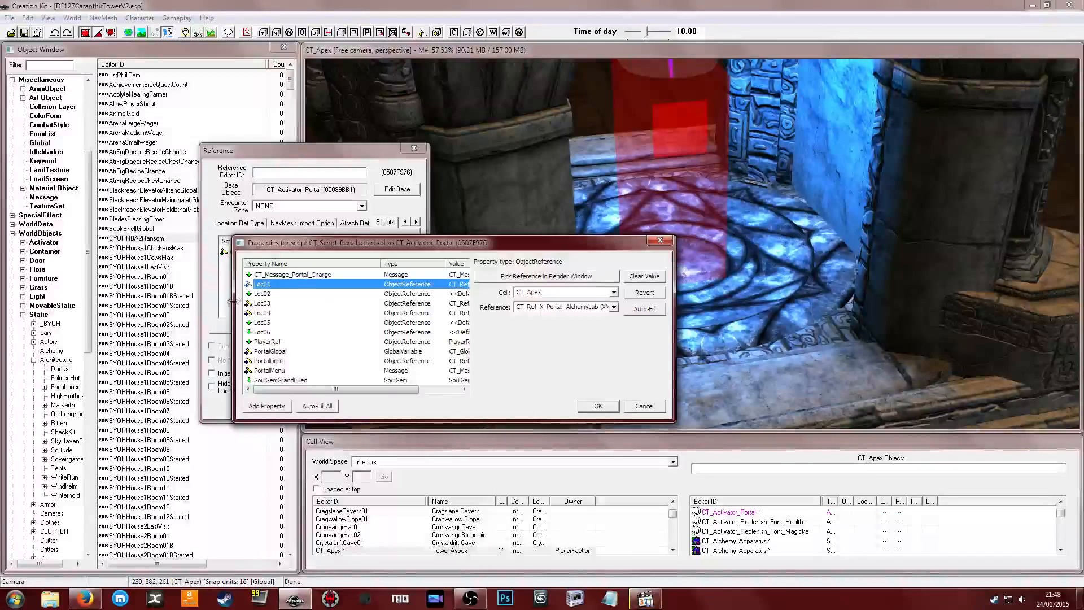
click(309, 295)
click(271, 305)
click(293, 314)
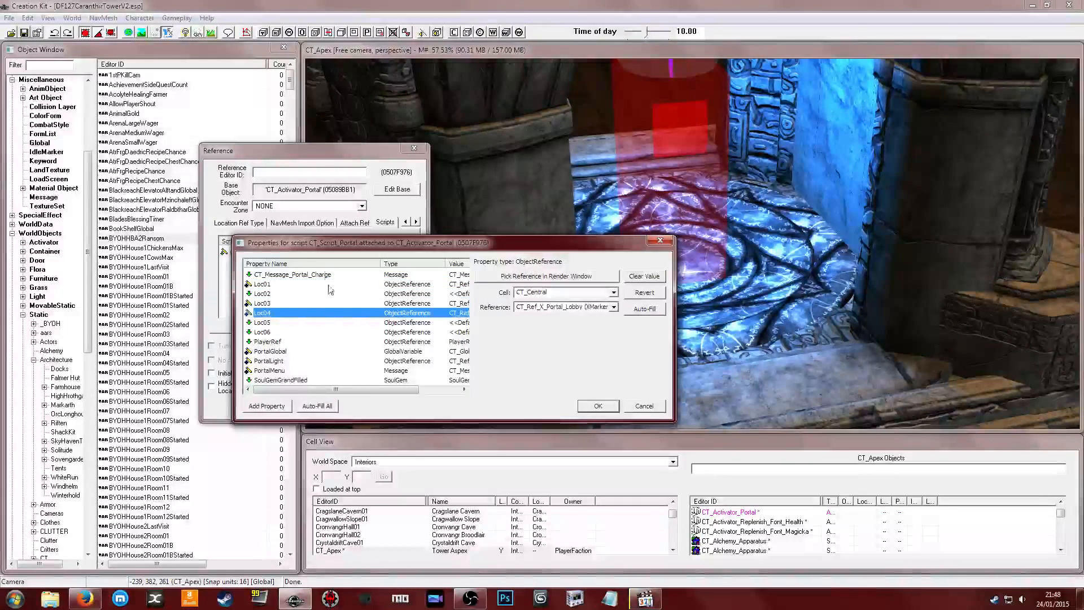
Filter the Message objects by "portal" and open CT_Message_Portal_Lobby
click(45, 197)
click(59, 65)
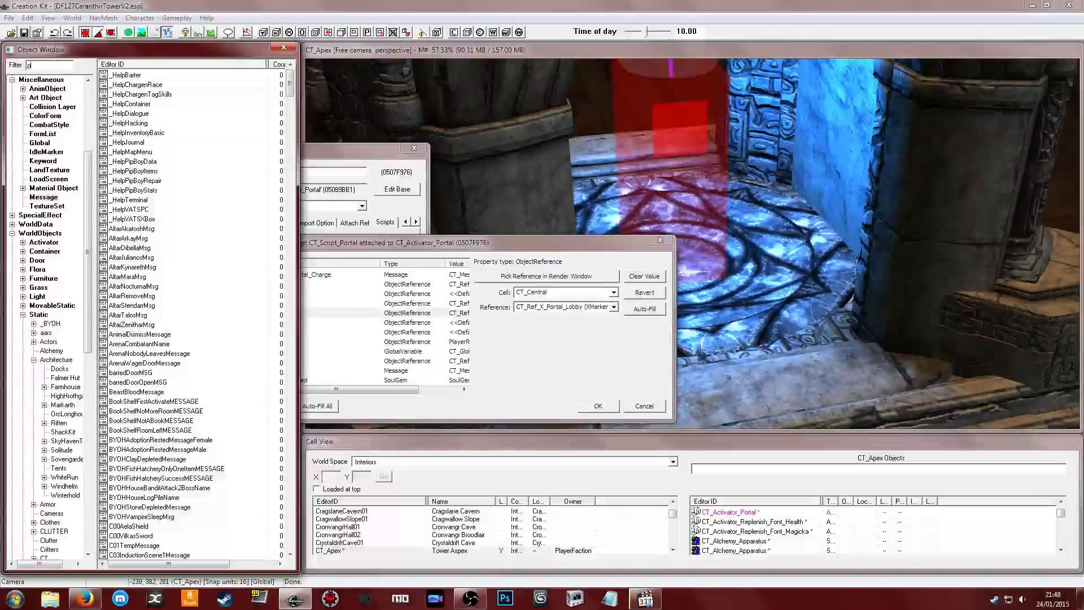
text(portal)
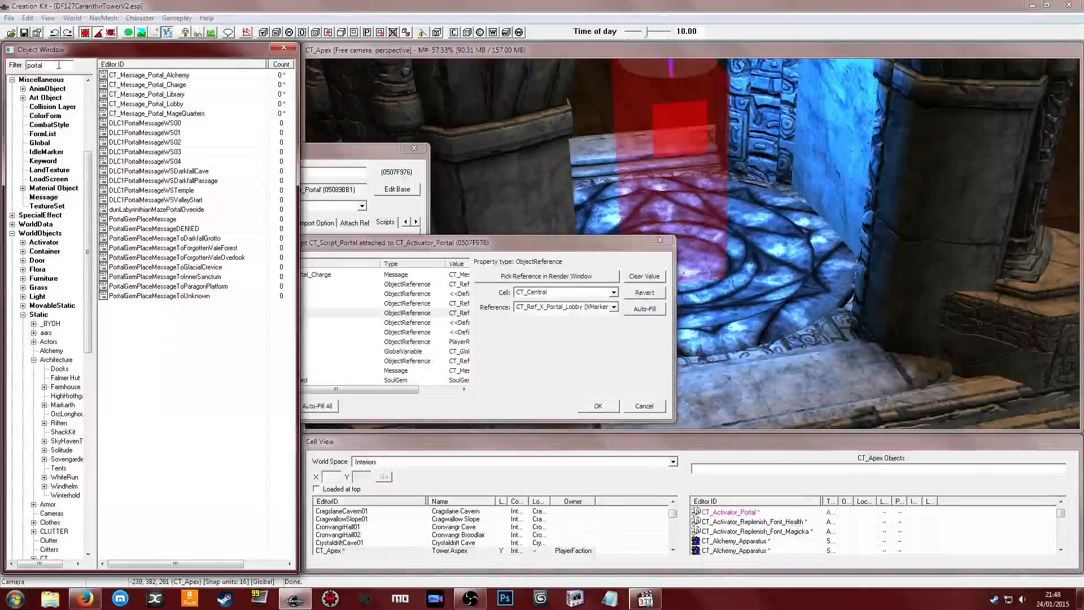
click(163, 104)
double_click(163, 104)
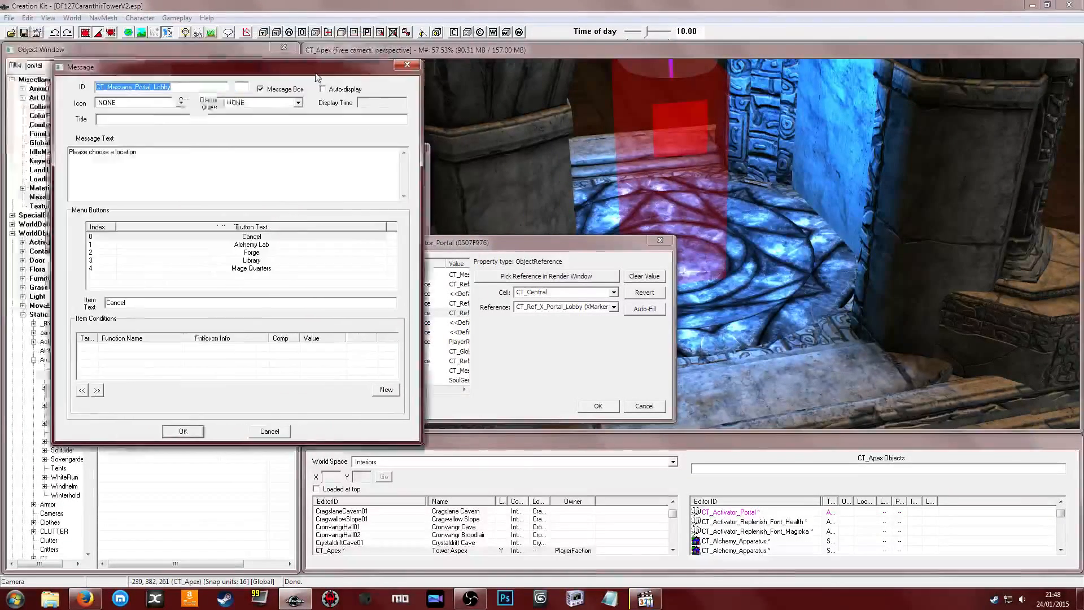
Open CT_Message_Portal_Charge beside the lobby message to review both messages' menu buttons, and close the charge message
double_click(117, 85)
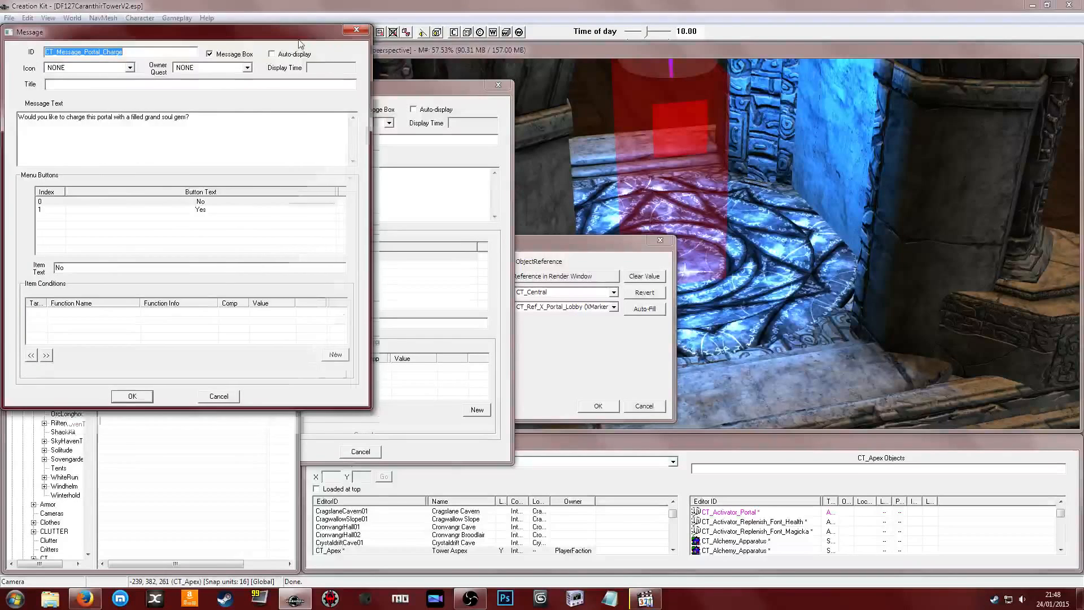
drag(298, 39, 303, 174)
click(448, 178)
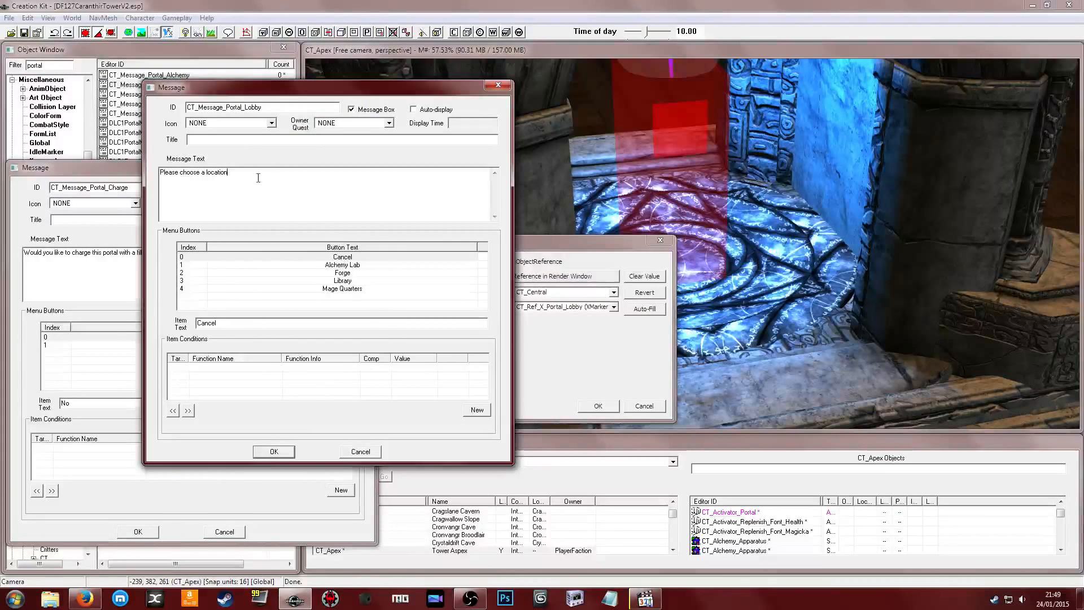
click(342, 272)
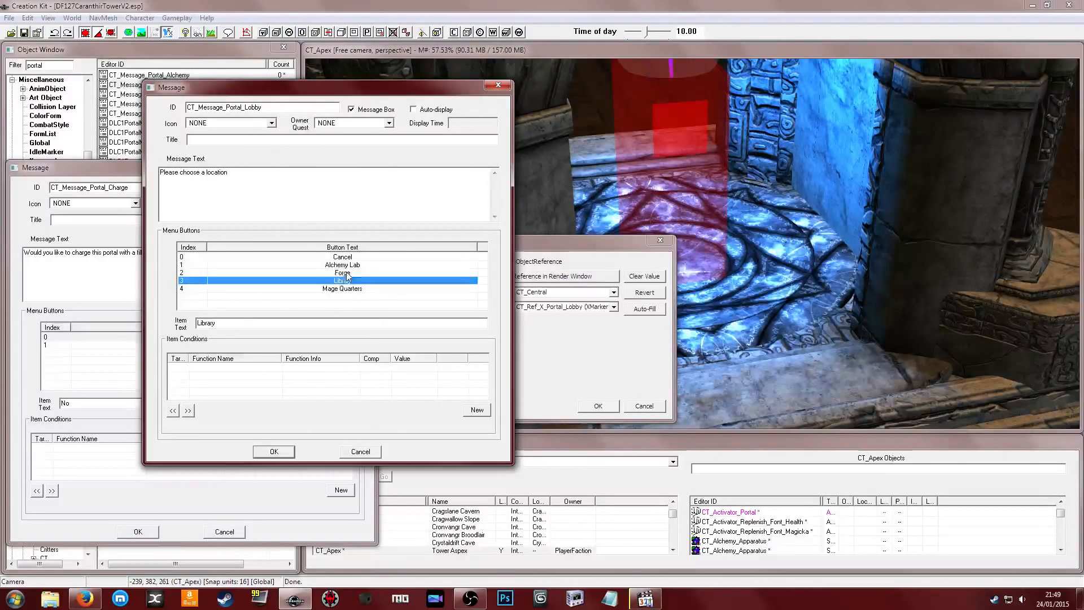
click(98, 276)
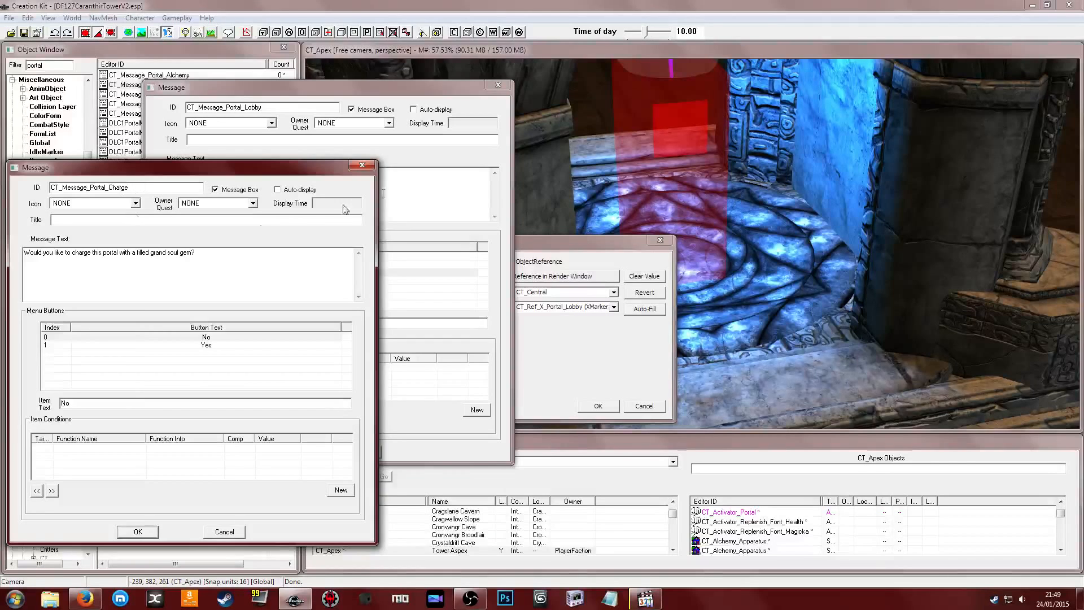
click(353, 168)
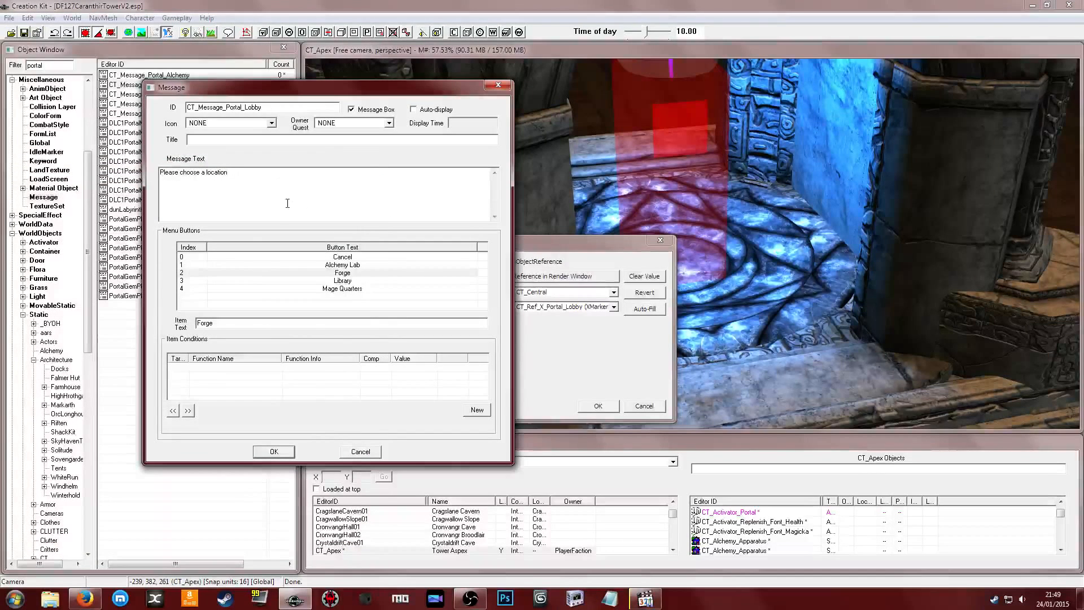
Review the Cancel, Alchemy Lab, Forge and Library buttons of CT_Message_Portal_Lobby and close the message
click(357, 281)
click(351, 265)
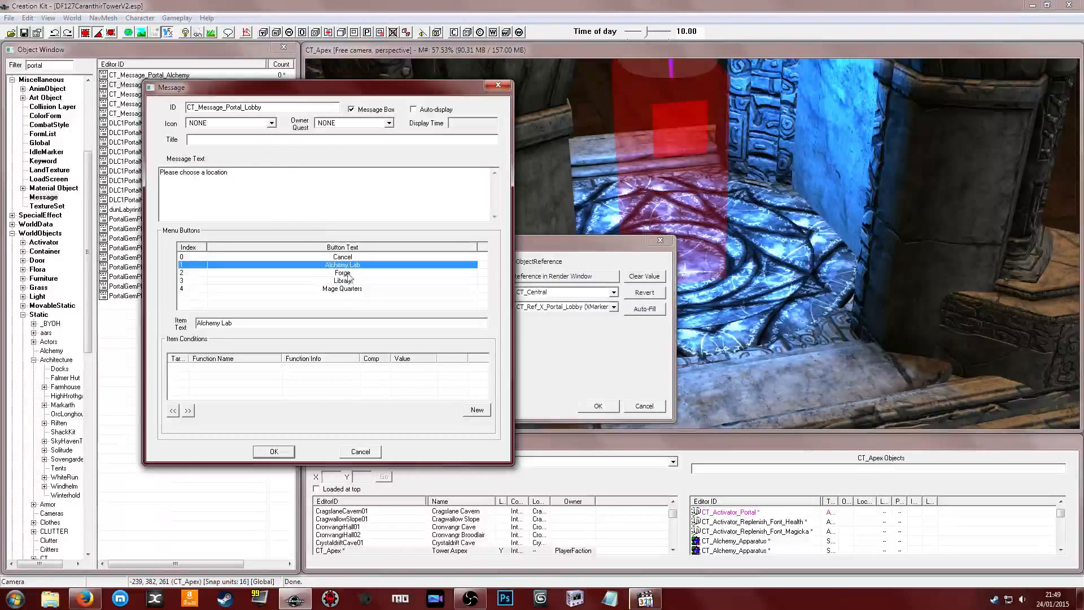
click(345, 257)
click(343, 265)
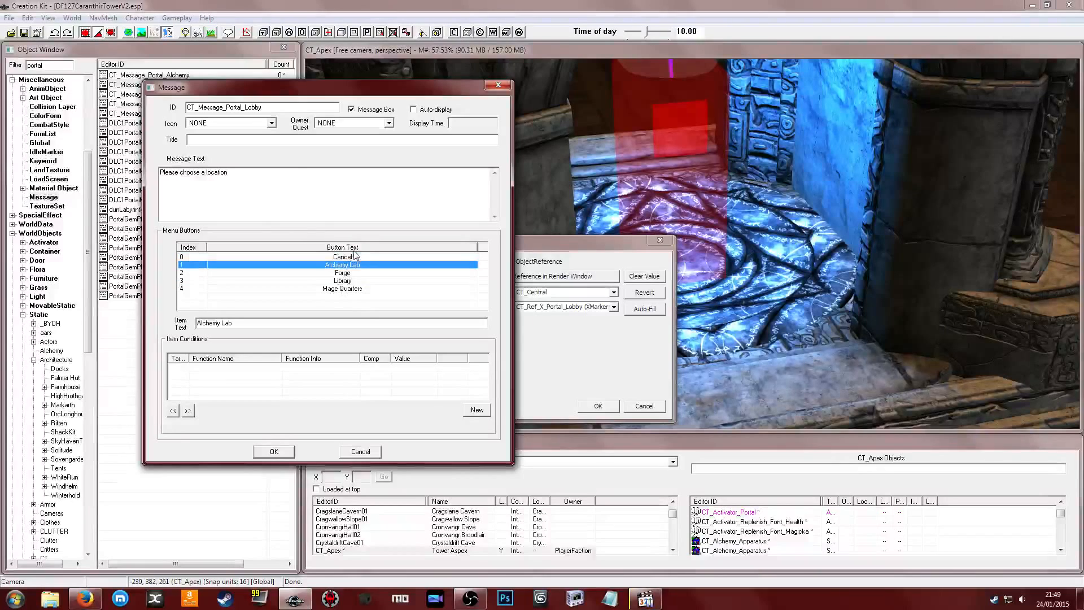
click(345, 274)
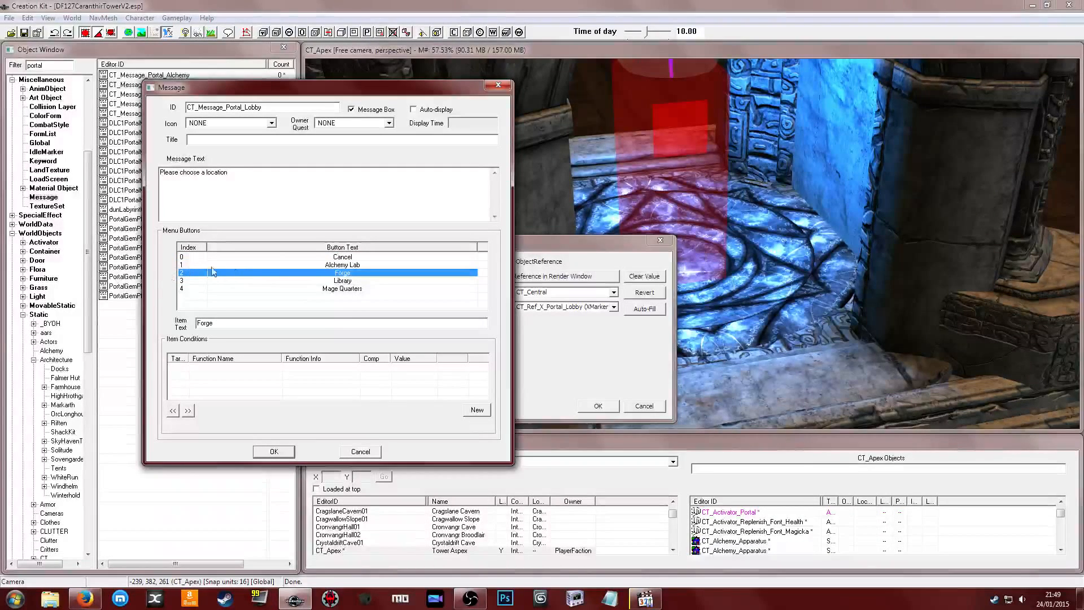
click(498, 85)
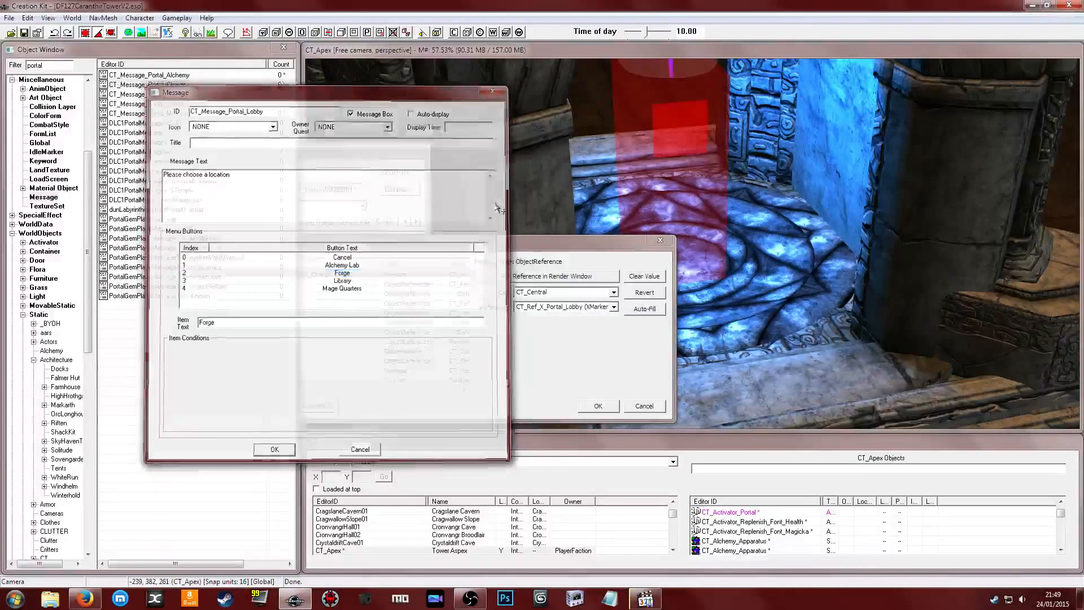
Check the references assigned to Loc01, Loc02 and Loc03 in the portal script properties, and accept both the properties and the portal reference
key(Up)
key(Up)
key(Up)
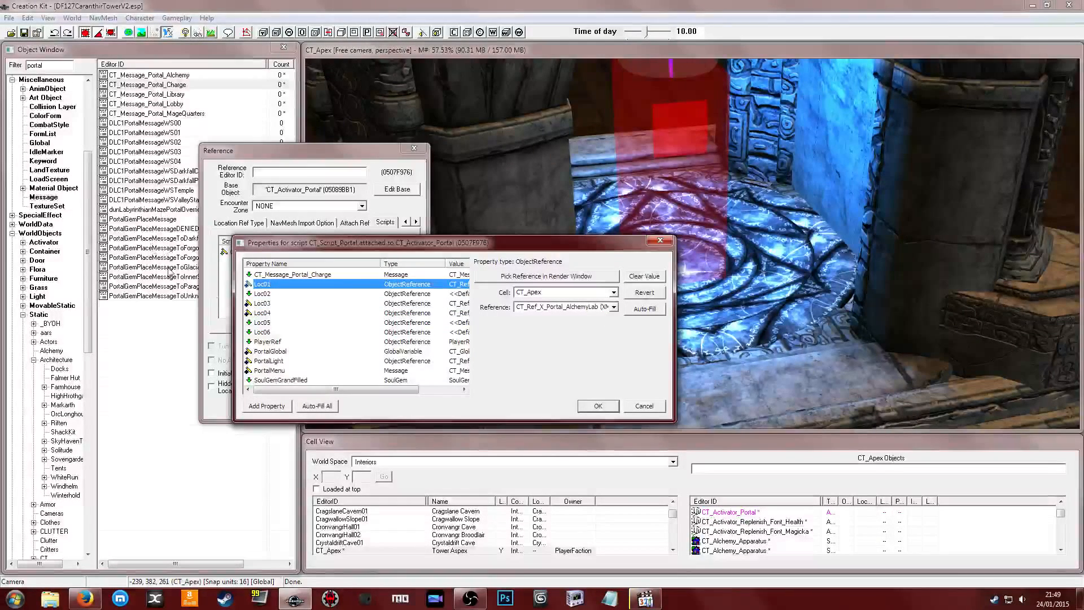
click(285, 296)
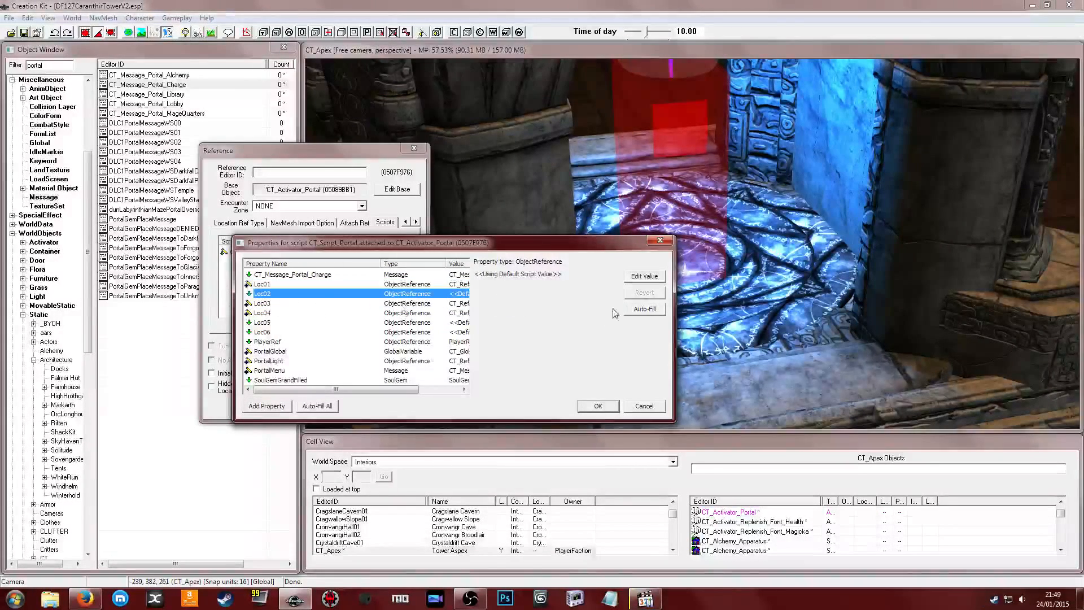
key(Down)
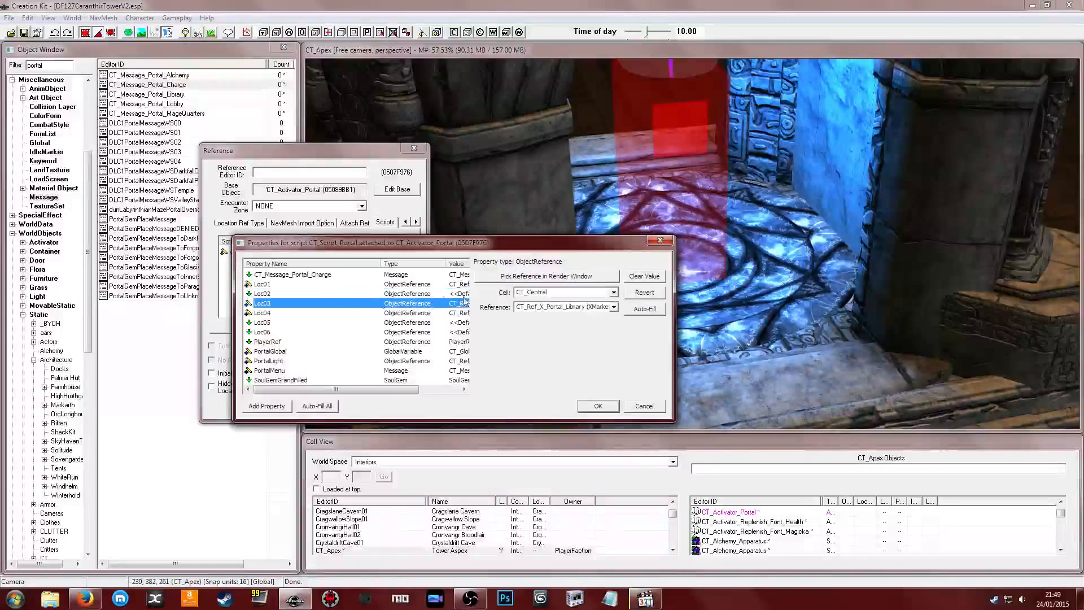
click(615, 408)
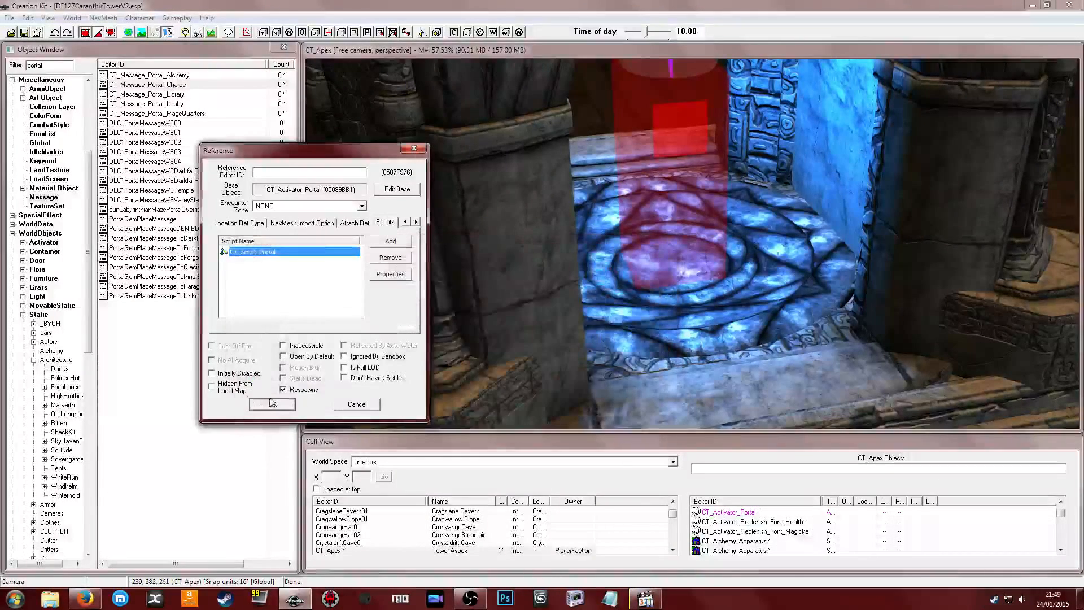
click(271, 405)
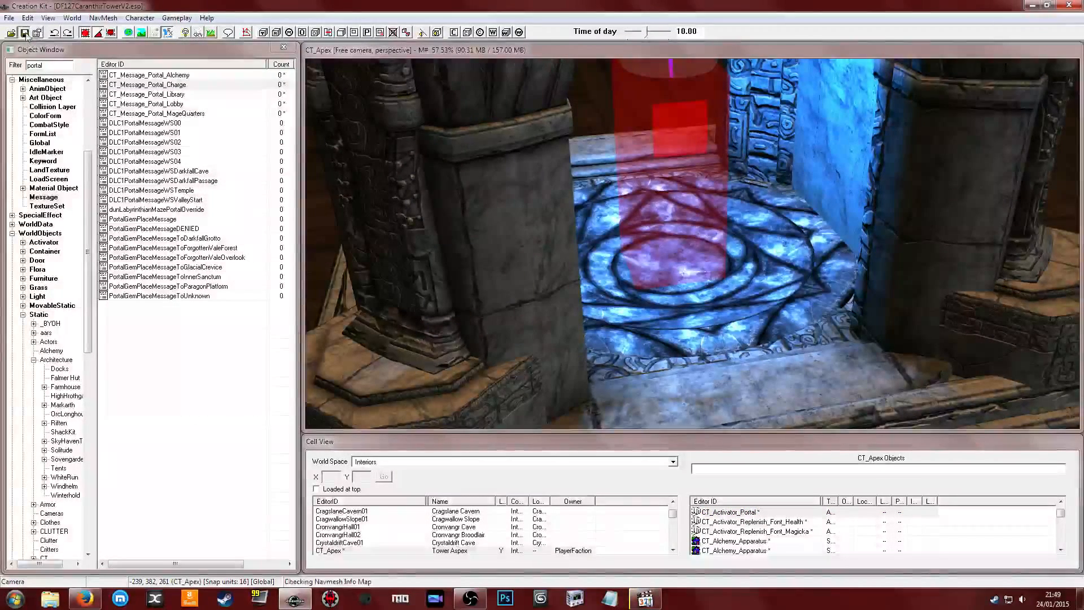
Select the Mage Quarters portal marker in the portal arch and save the plugin
click(654, 195)
key(ctrl+s)
scroll(654, 195, down, 5)
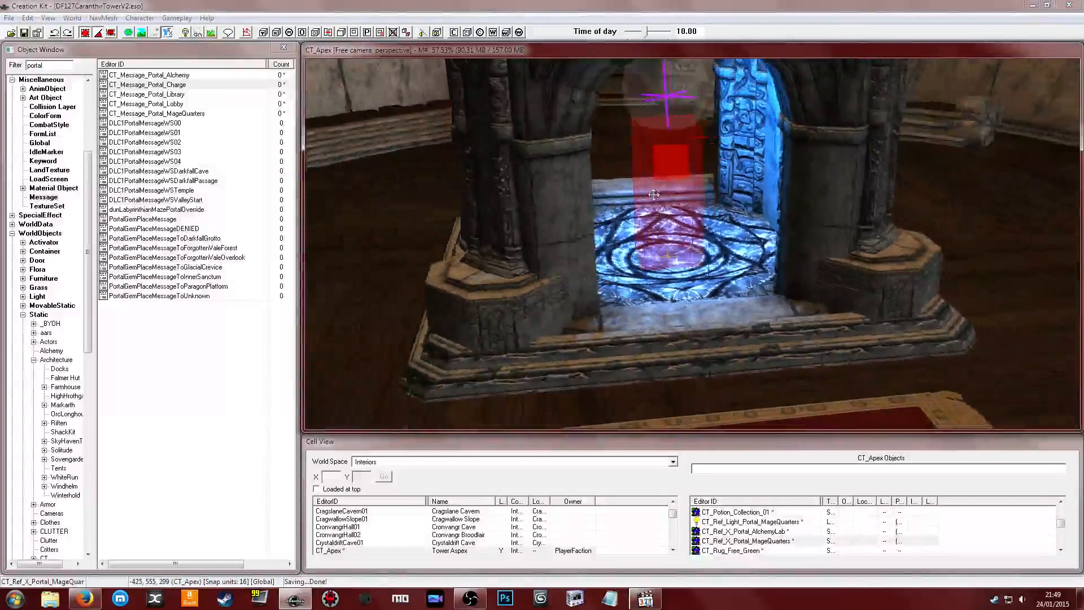
shift+middle_drag(654, 195, 642, 199)
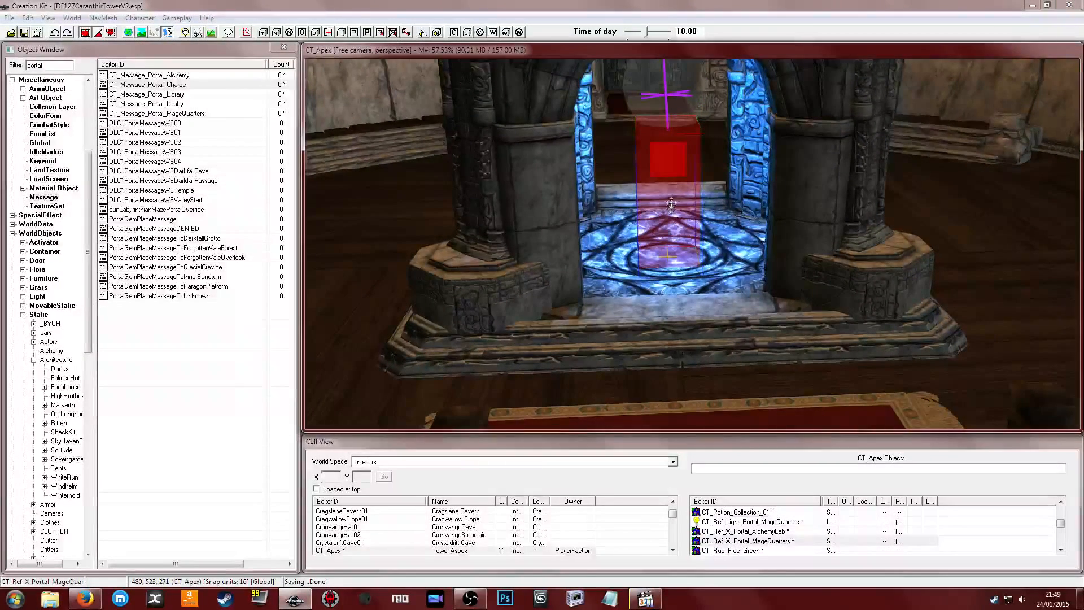
click(24, 32)
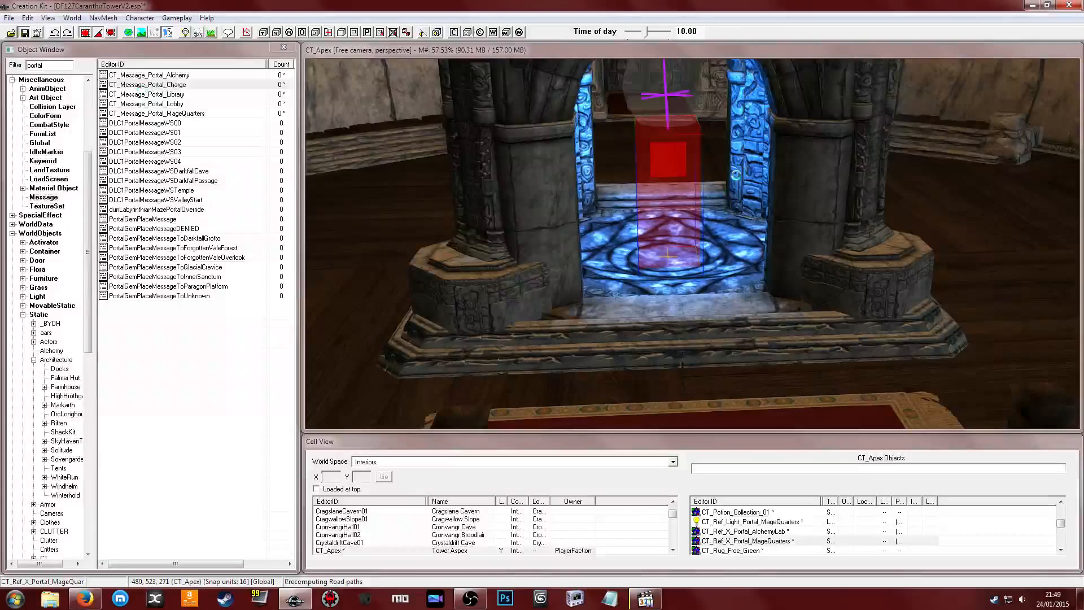
Examine the three mannequin pedestals and select the CT_DisplayStand_Steps display stand in the tower room
middle_drag(650, 177, 646, 235)
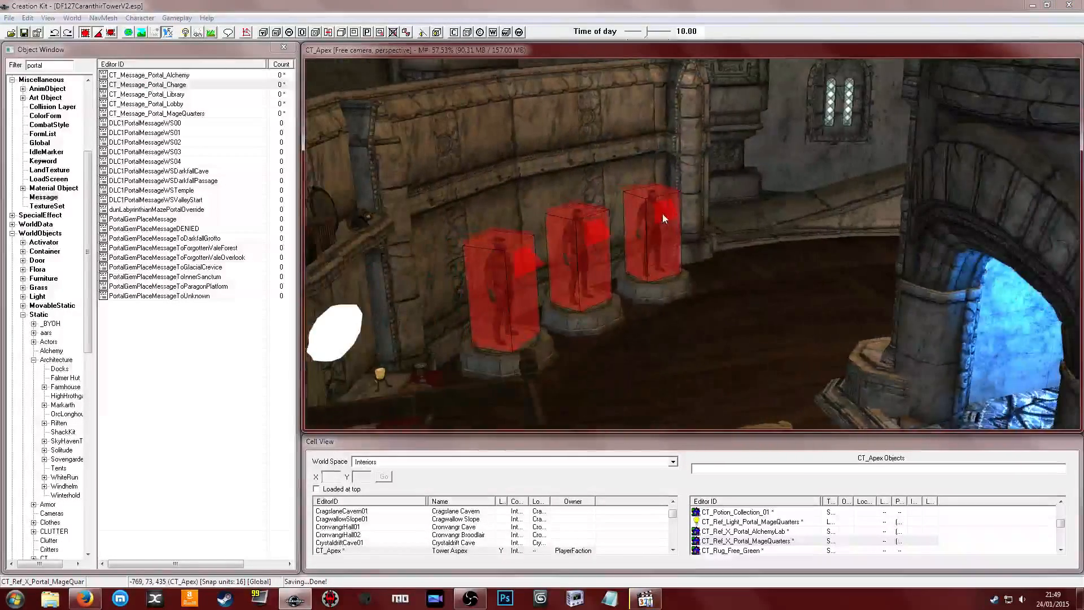
click(663, 214)
scroll(731, 203, down, 5)
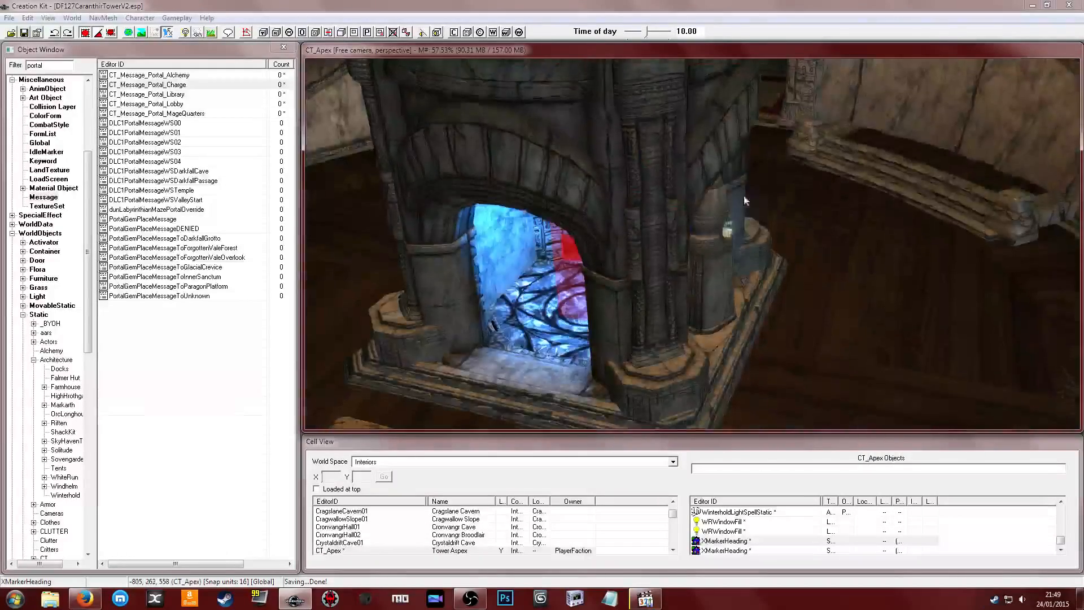
shift+middle_drag(744, 199, 719, 227)
click(693, 207)
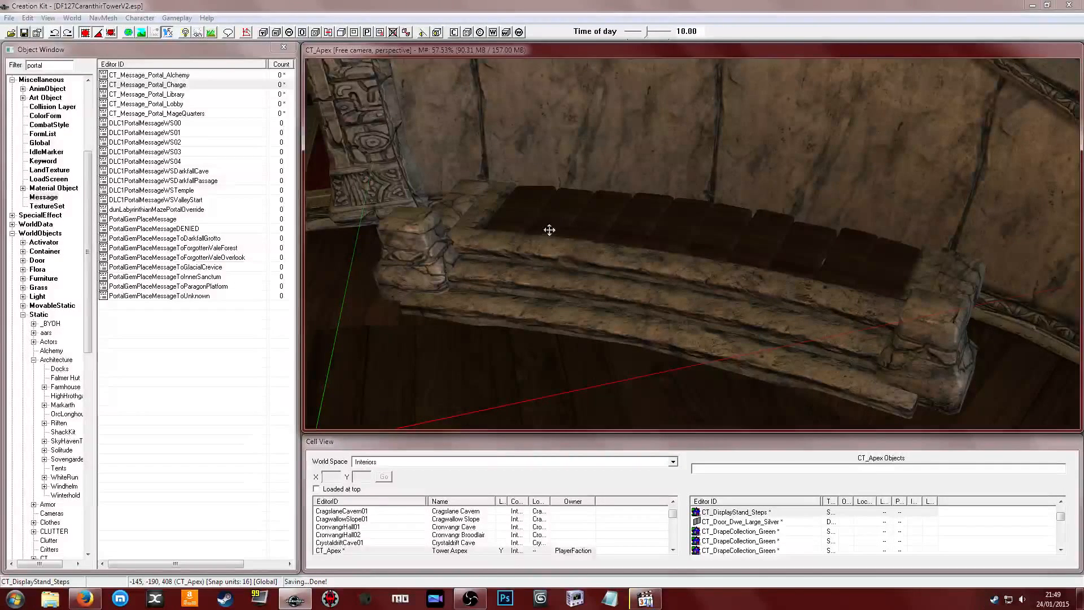
Switch to Windows Explorer and open the Modding folder under Documents, True Documents, Darkfox127 Productions
click(50, 599)
double_click(537, 4)
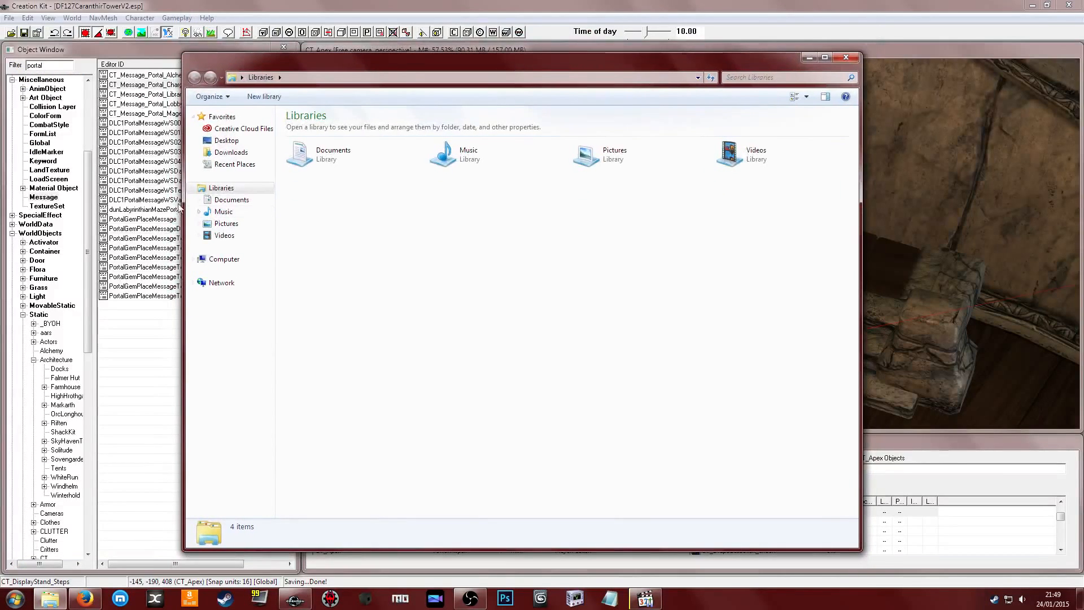
click(231, 200)
click(319, 219)
double_click(352, 423)
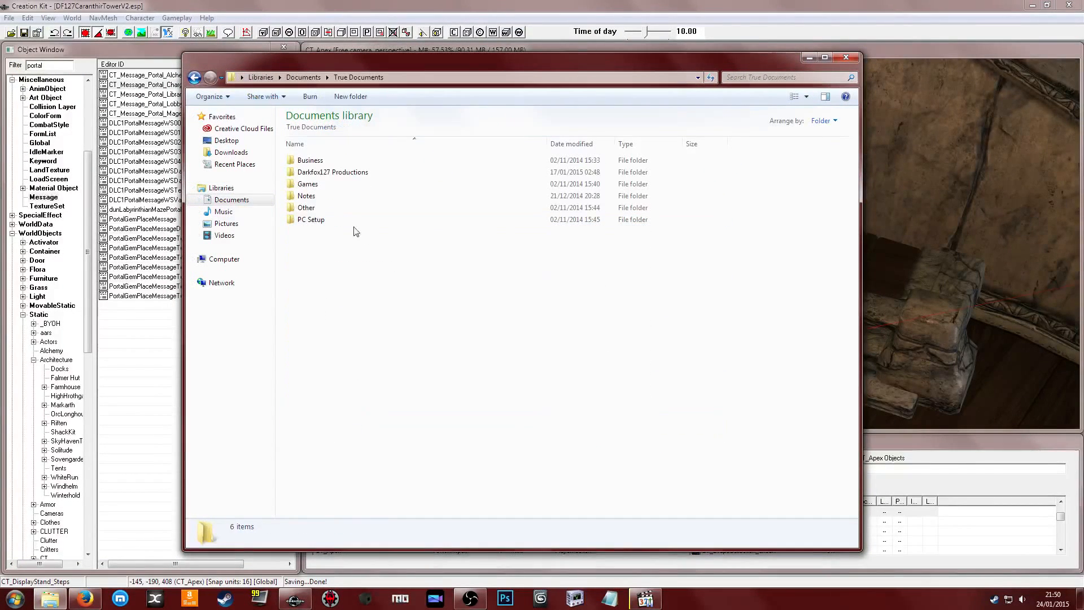
double_click(353, 172)
click(348, 187)
double_click(348, 186)
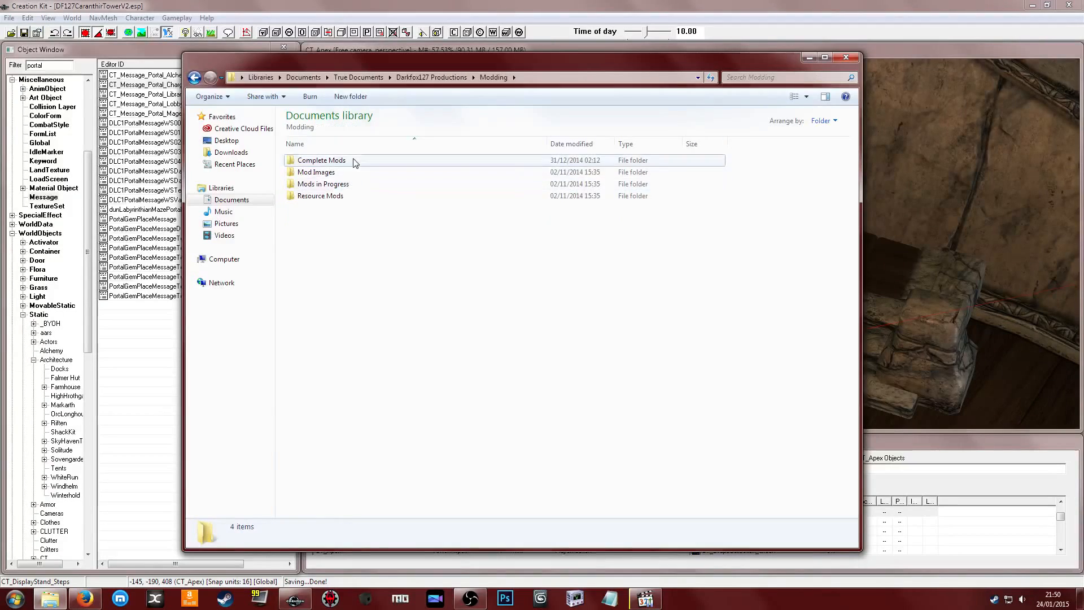
Open the script Source folder of Morskom's 1.3 Loose files under Complete Mods
double_click(354, 161)
double_click(342, 244)
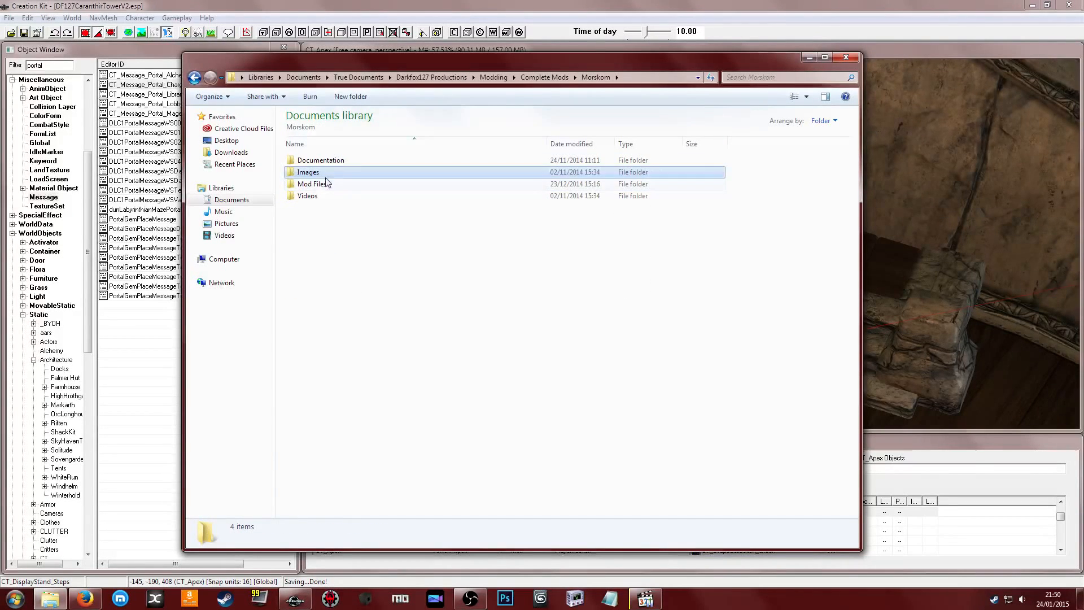
double_click(325, 184)
double_click(318, 196)
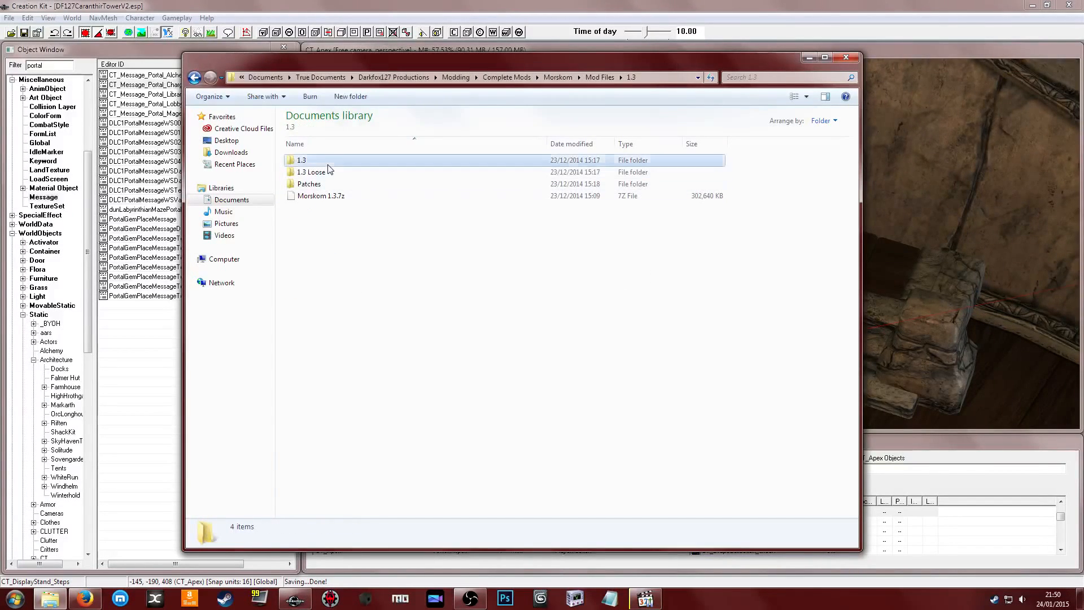
double_click(308, 173)
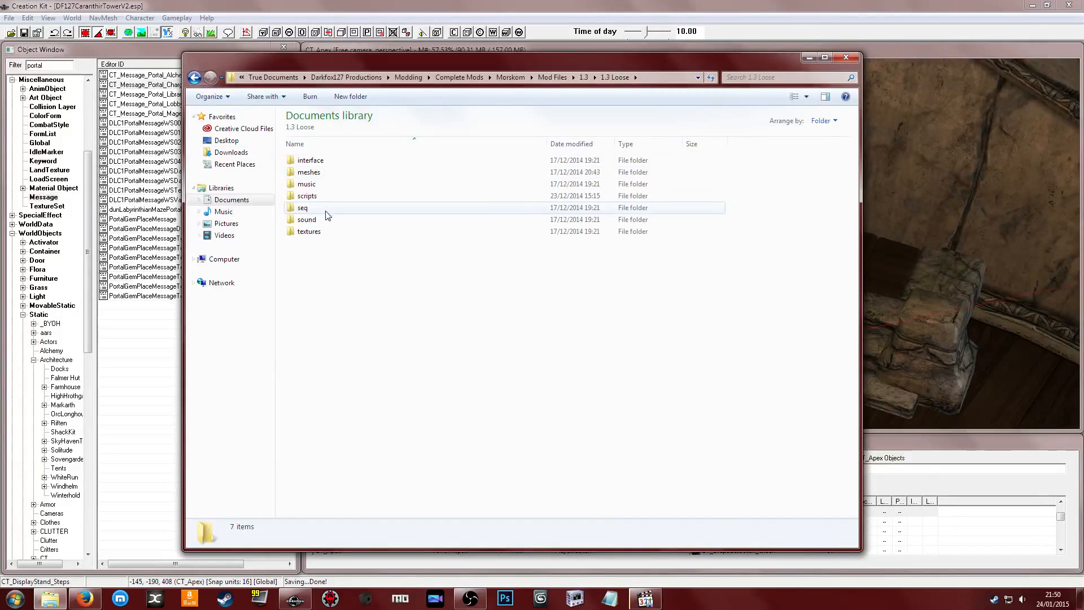
double_click(324, 195)
double_click(326, 163)
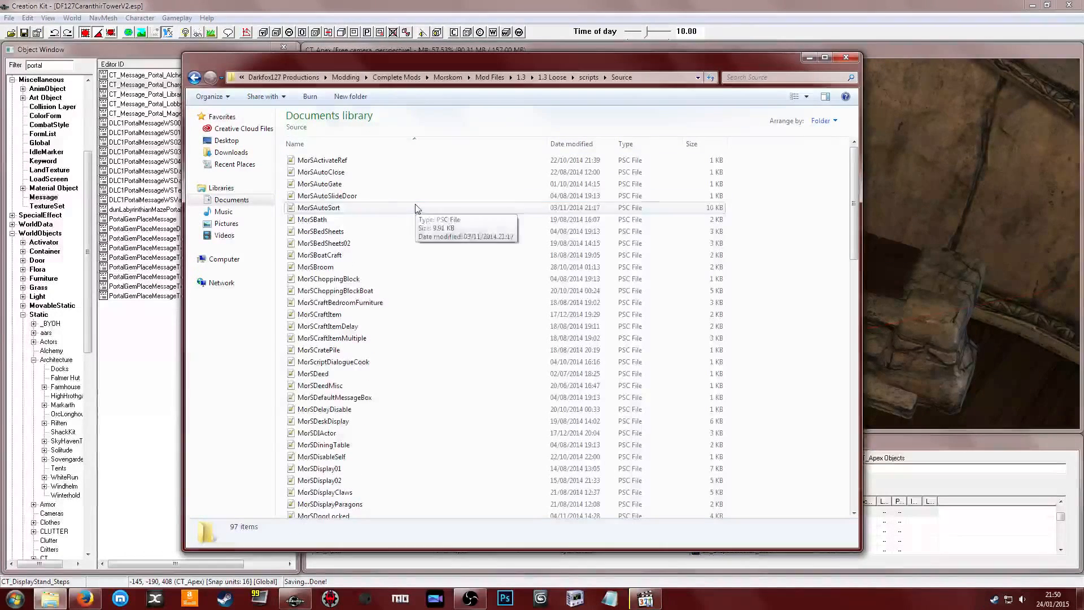
Look through the Morskom source scripts for MorSTropheyStand and select it
click(433, 208)
scroll(433, 227, down, 20)
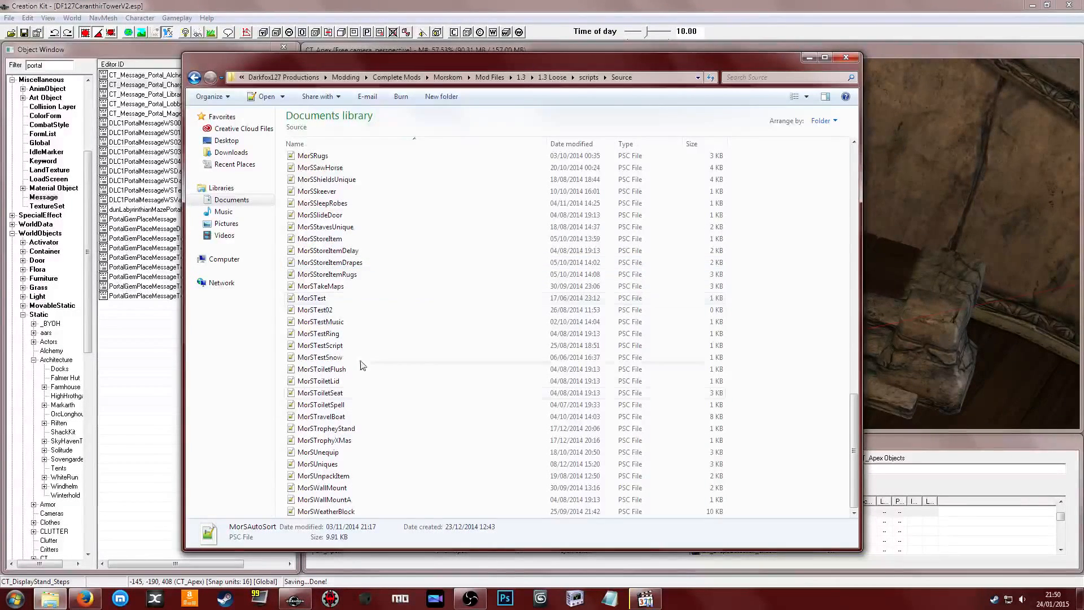
click(350, 429)
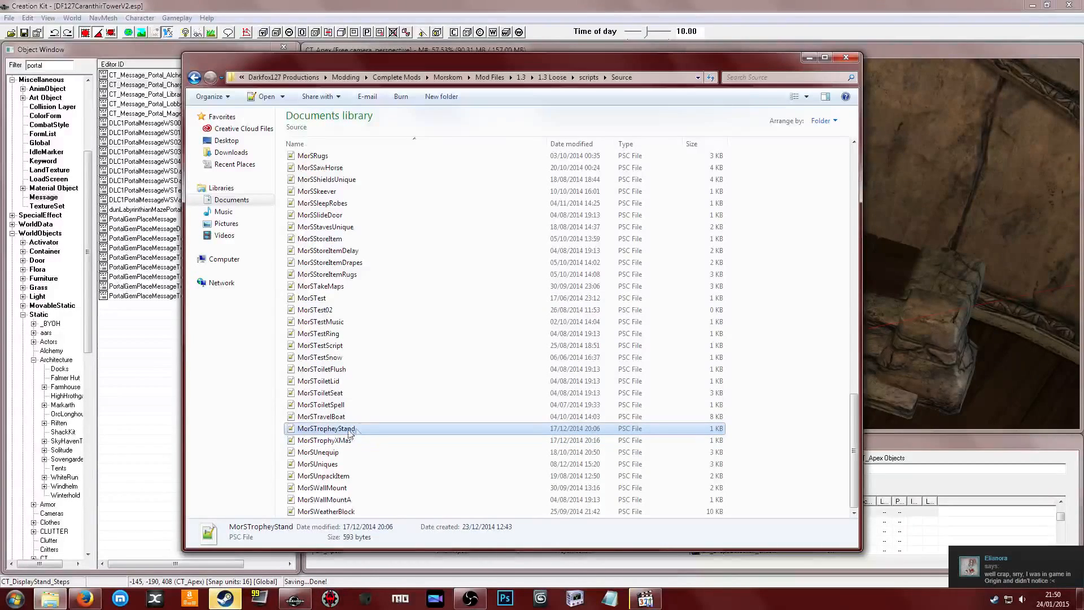
Open the incoming Steam chat message, place its window beside the file list and reply "No worries"
click(1042, 573)
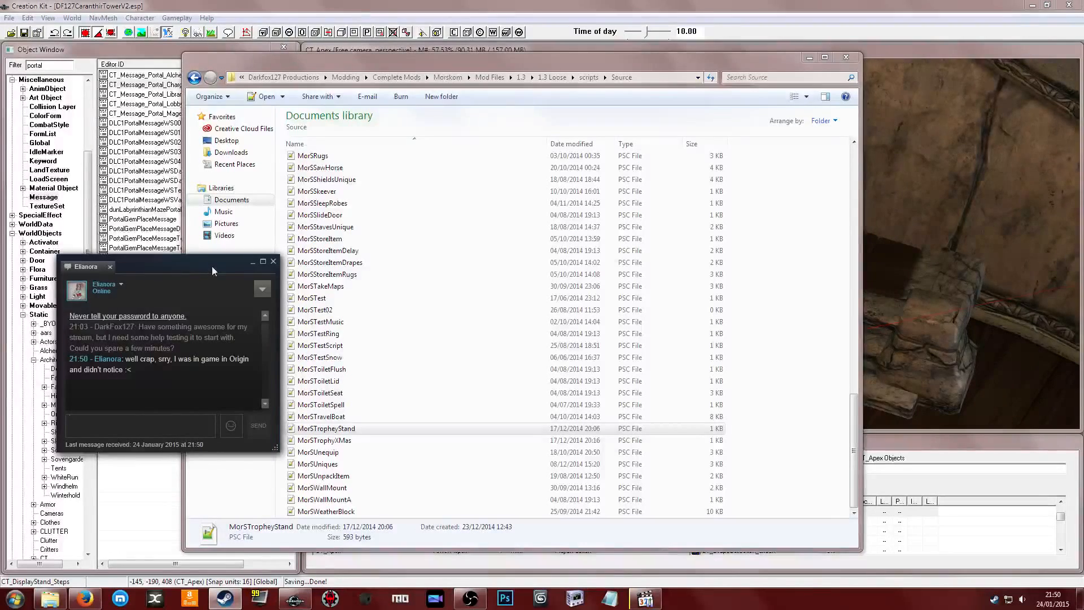
drag(212, 266, 238, 330)
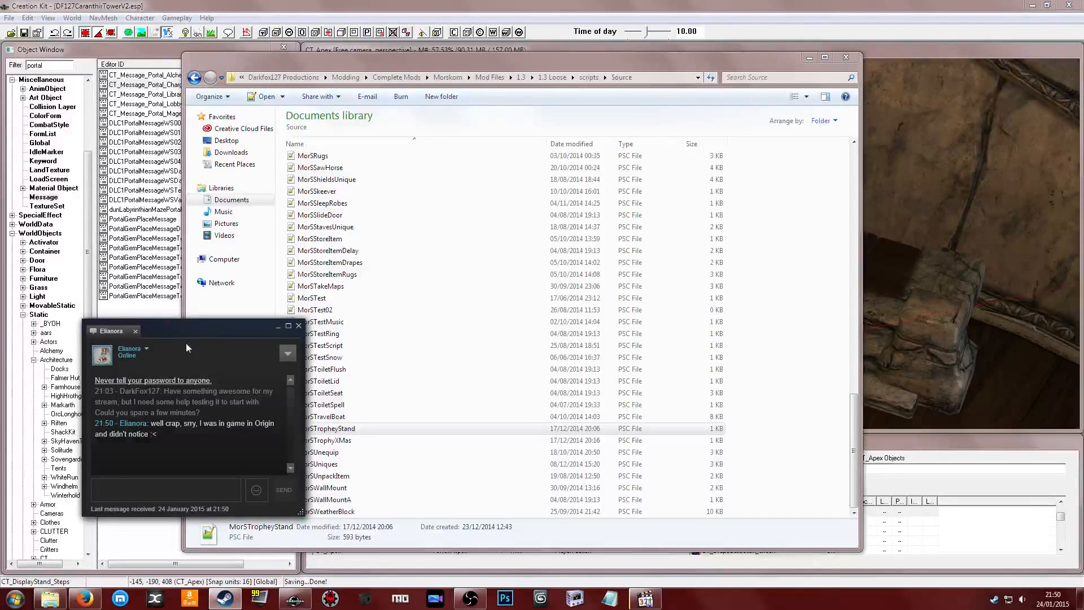
drag(194, 328, 137, 369)
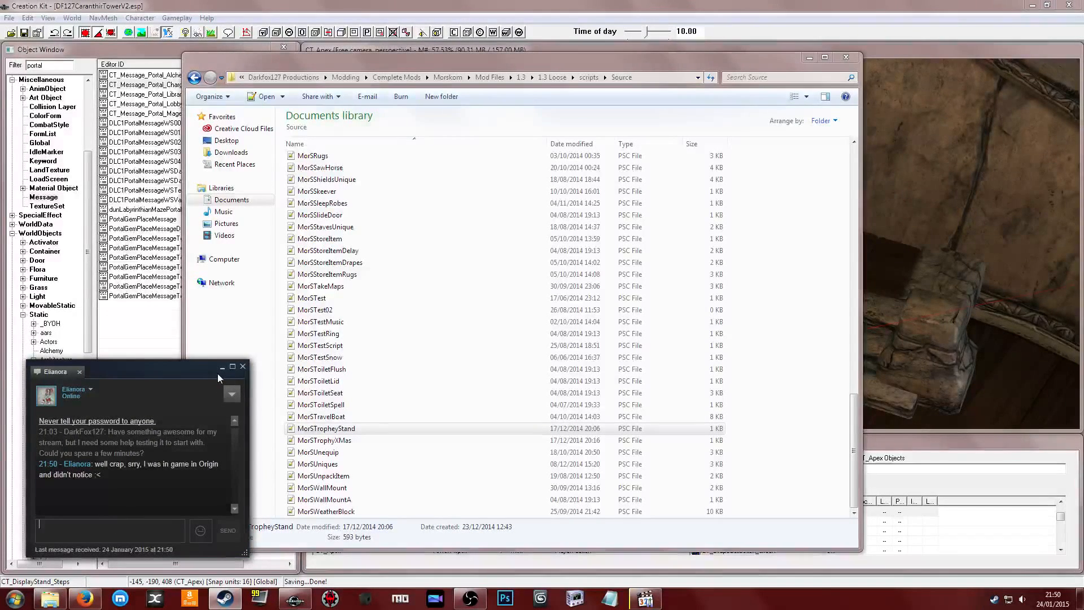
text(No worries)
key(Return)
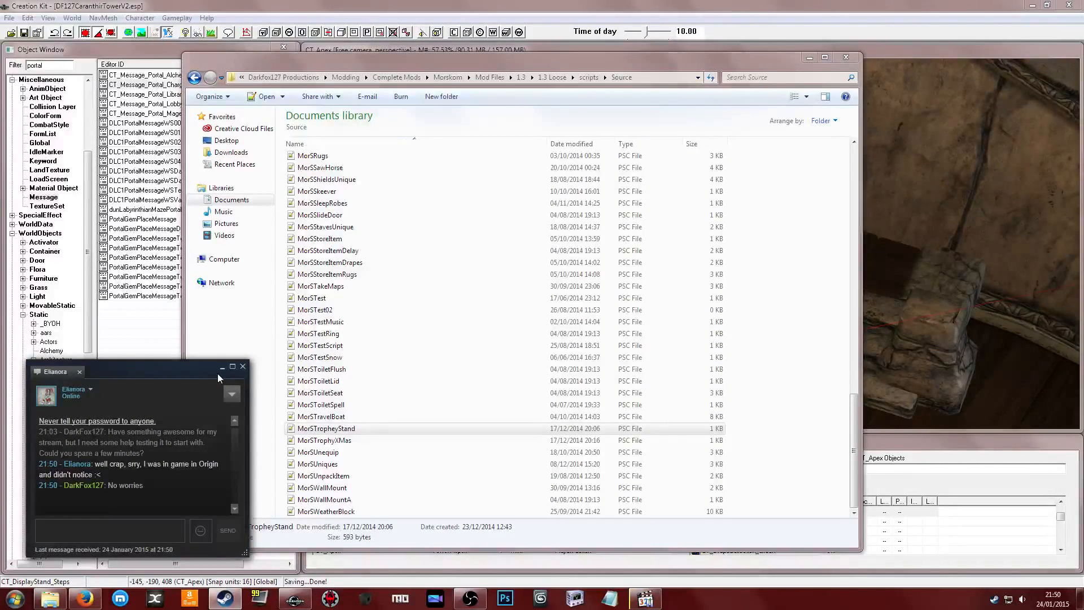
Send "Streaming now 8-p You're famous" in the Steam chat and minimize the chat window
text(Streaming now 8)
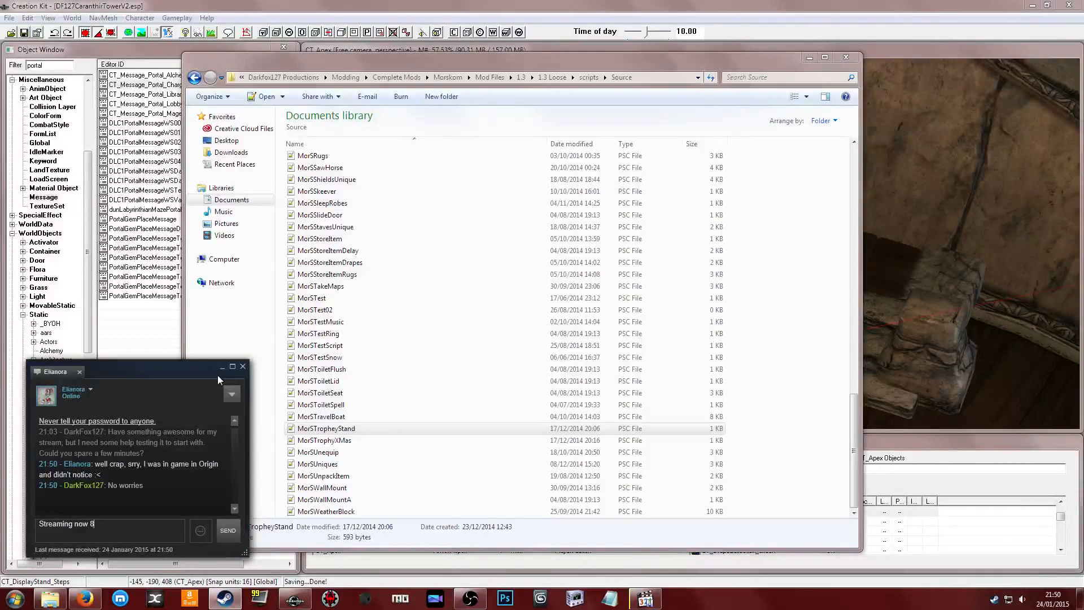
text(-p You're )
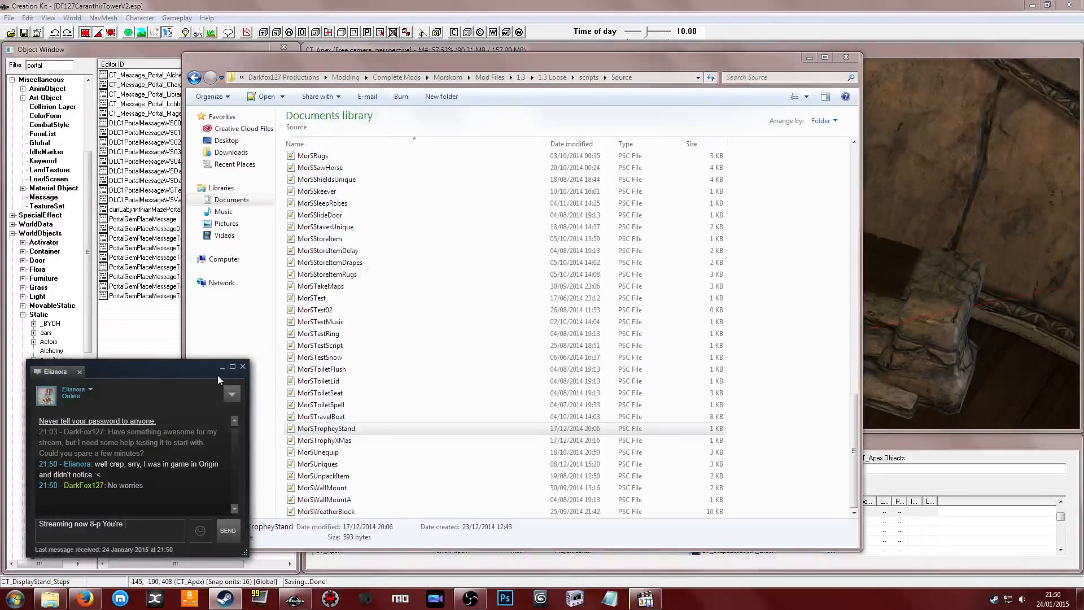
text(famous)
key(Return)
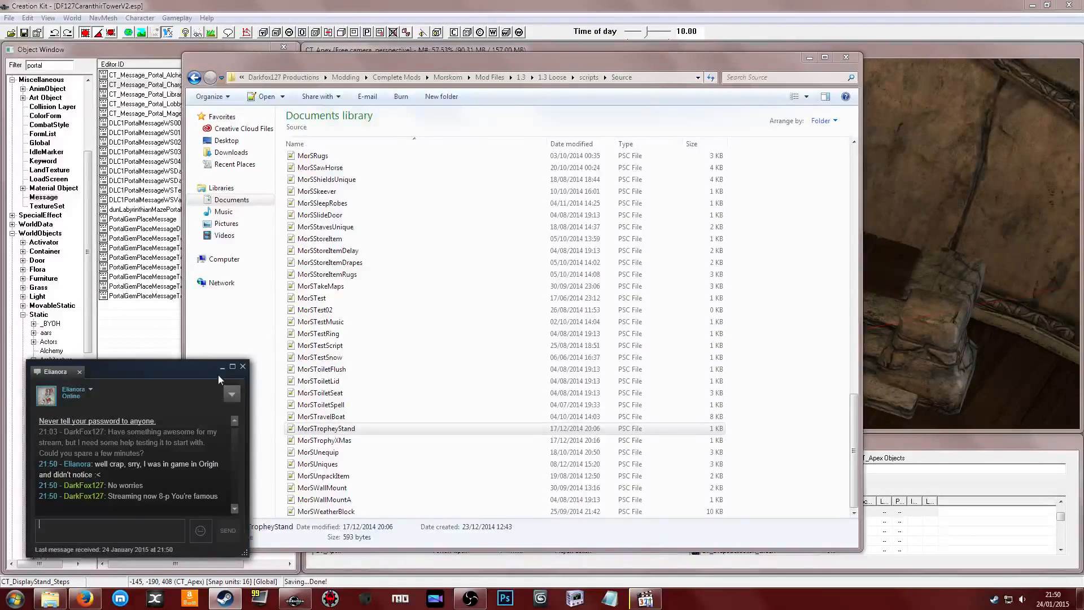
click(221, 367)
Open the MorSTropheyStand script from the Source folder in Notepad++
click(379, 313)
click(356, 276)
click(351, 370)
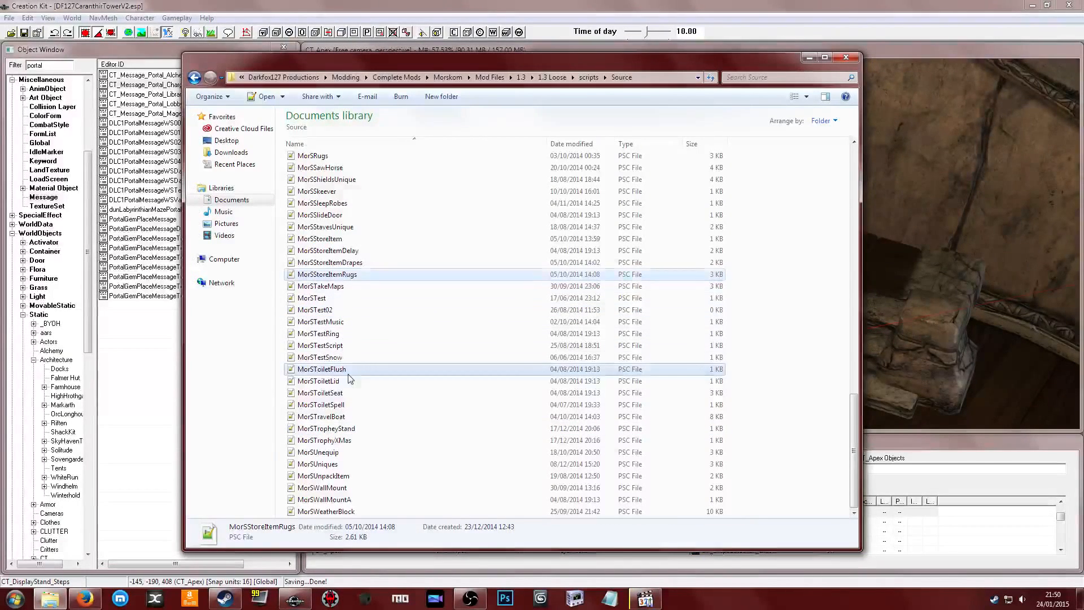
click(350, 428)
click(348, 440)
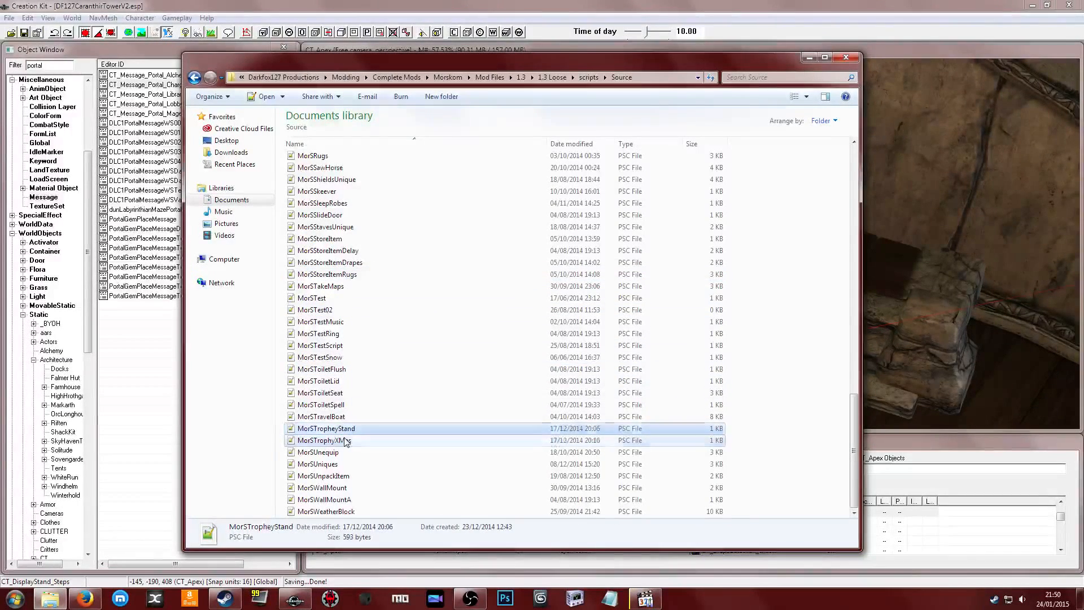
click(349, 431)
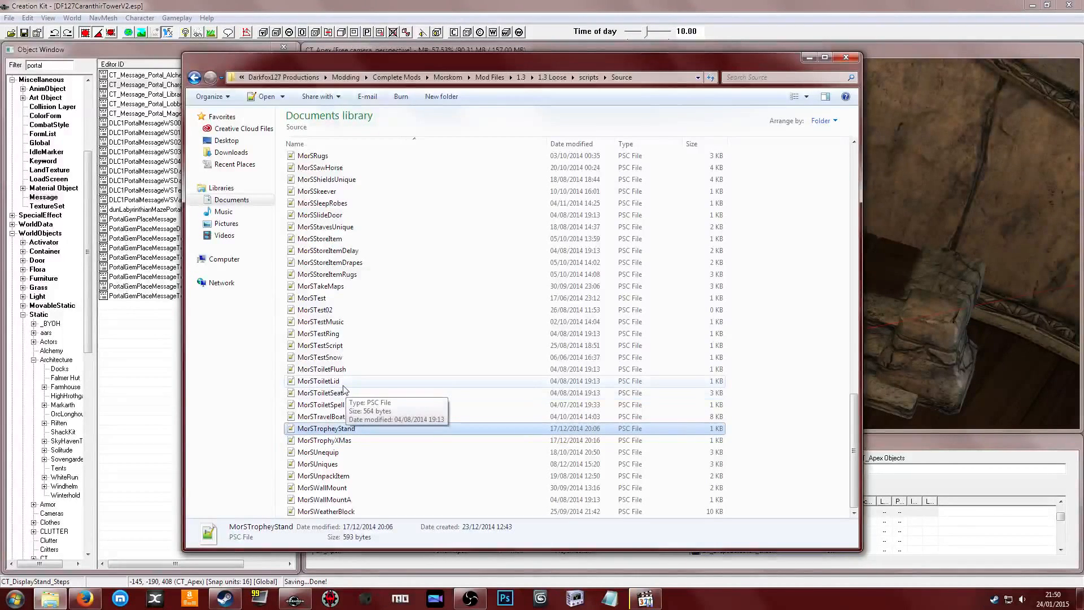
click(345, 416)
click(346, 428)
double_click(350, 429)
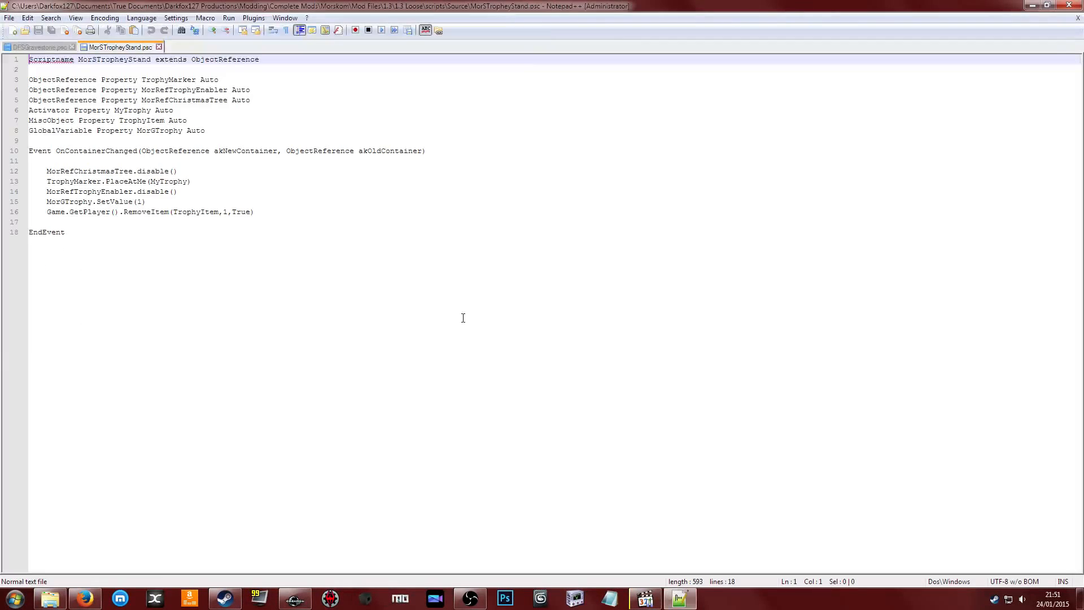
Close the other open script in Notepad++, keeping only MorSTropheyStand.psc open for review
click(288, 263)
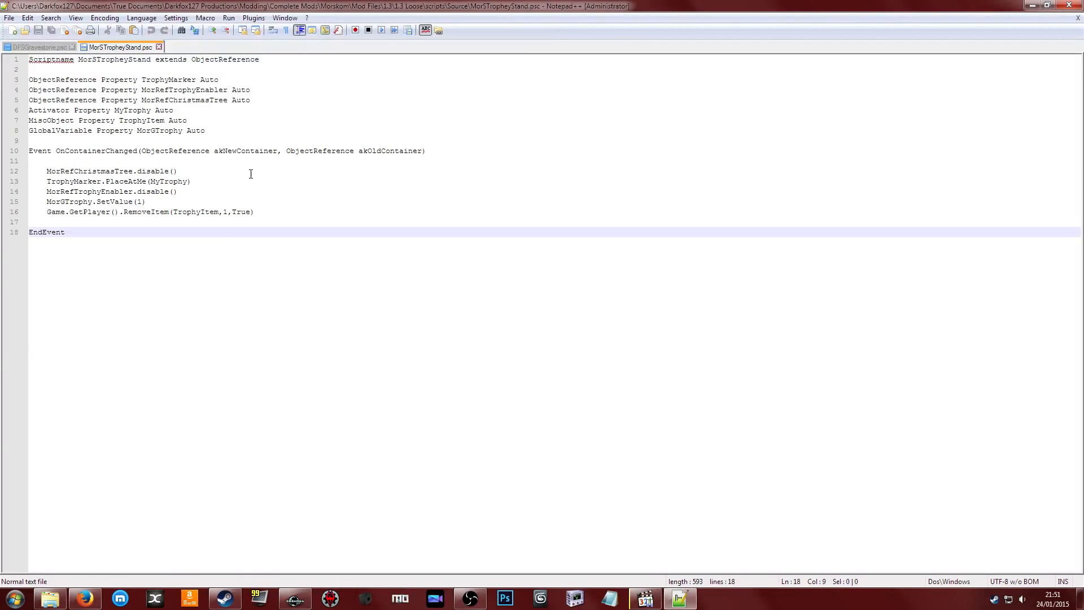
click(62, 47)
click(72, 47)
click(171, 141)
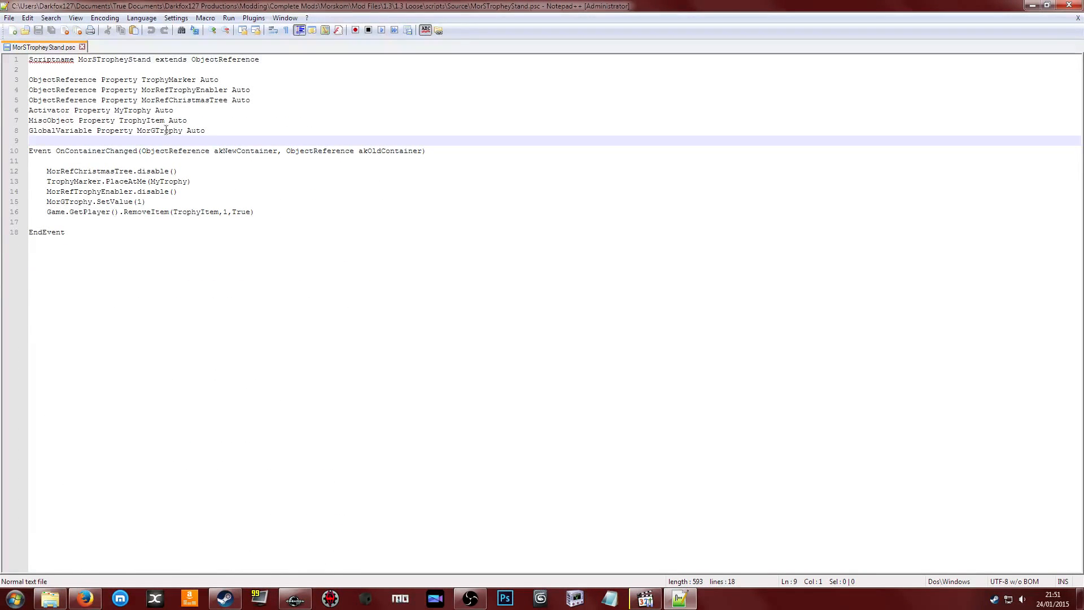
click(164, 111)
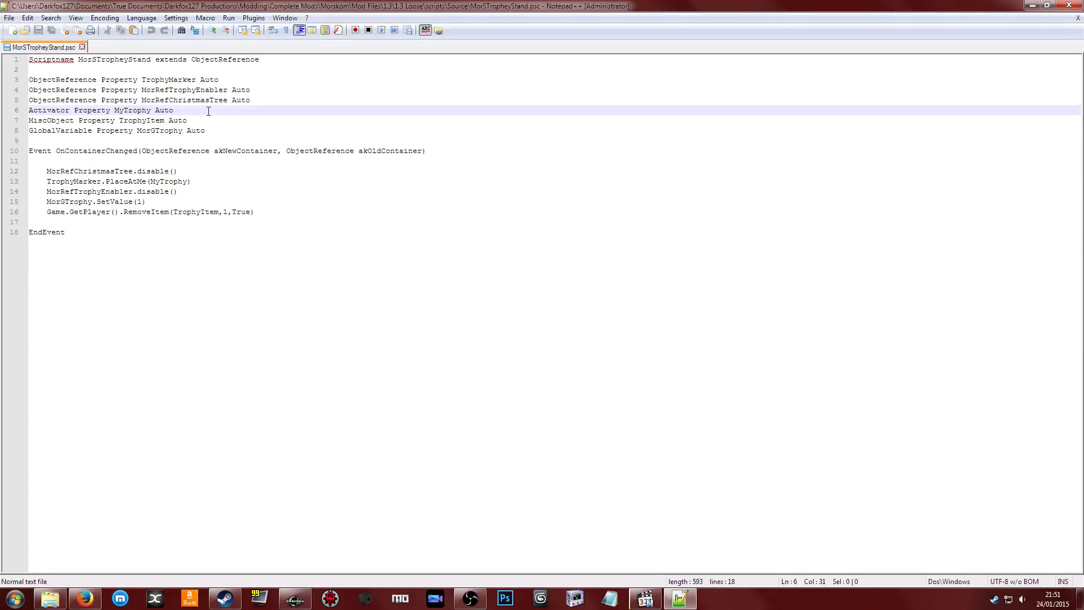
Delete the MorRefChristmasTree.disable() line from the OnContainerChanged event
drag(183, 172, 42, 168)
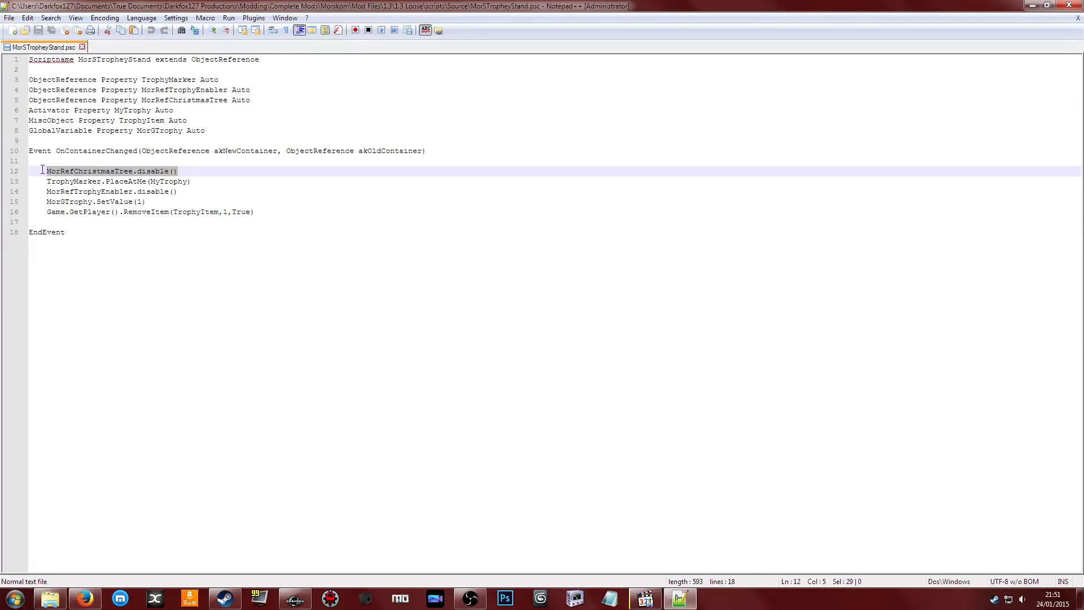
key(Delete)
key(BackSpace)
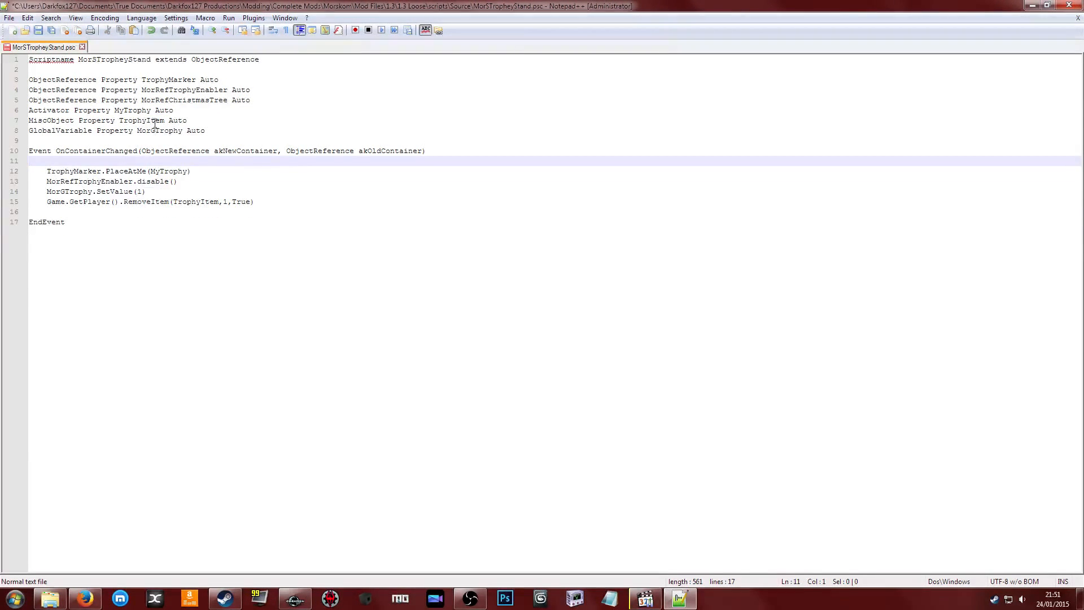
click(220, 130)
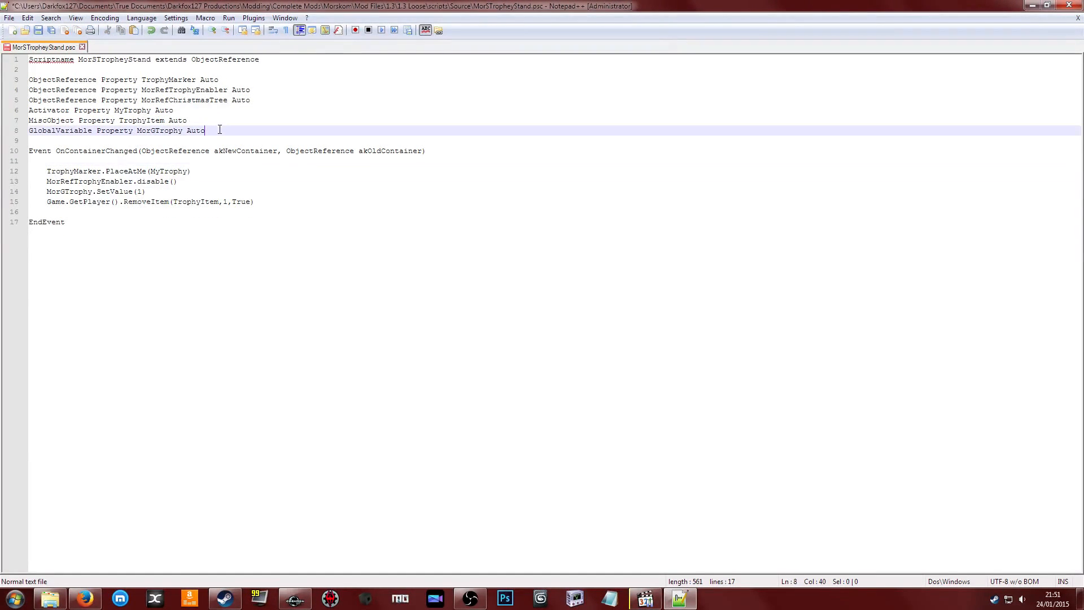
click(194, 120)
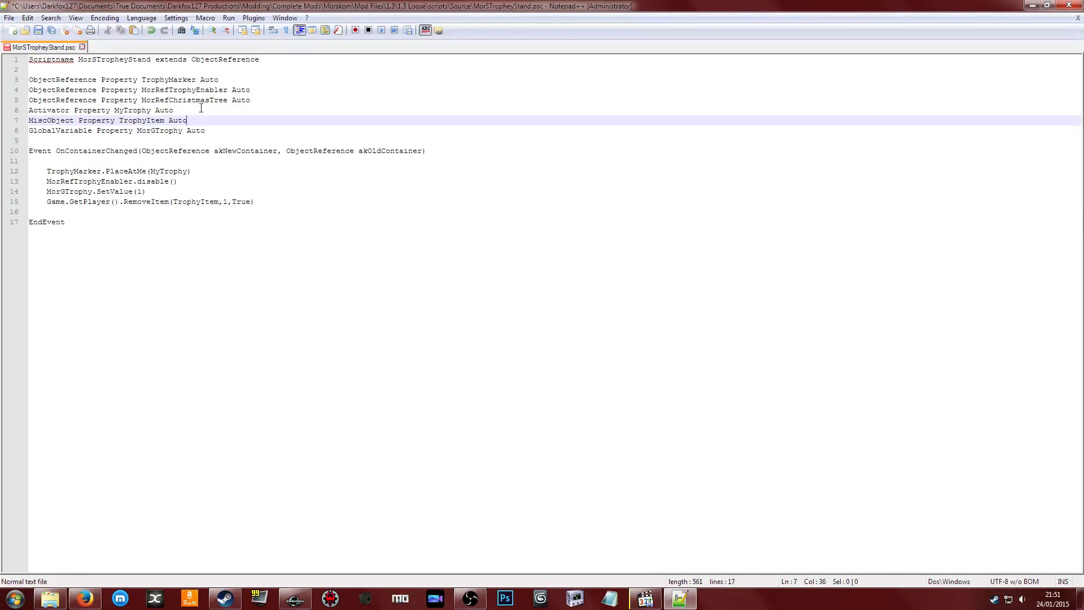
Delete the MorRefChristmasTree ObjectReference property declaration, keeping the blank line below the OnContainerChanged event header
drag(252, 100, 23, 99)
key(BackSpace)
key(BackSpace)
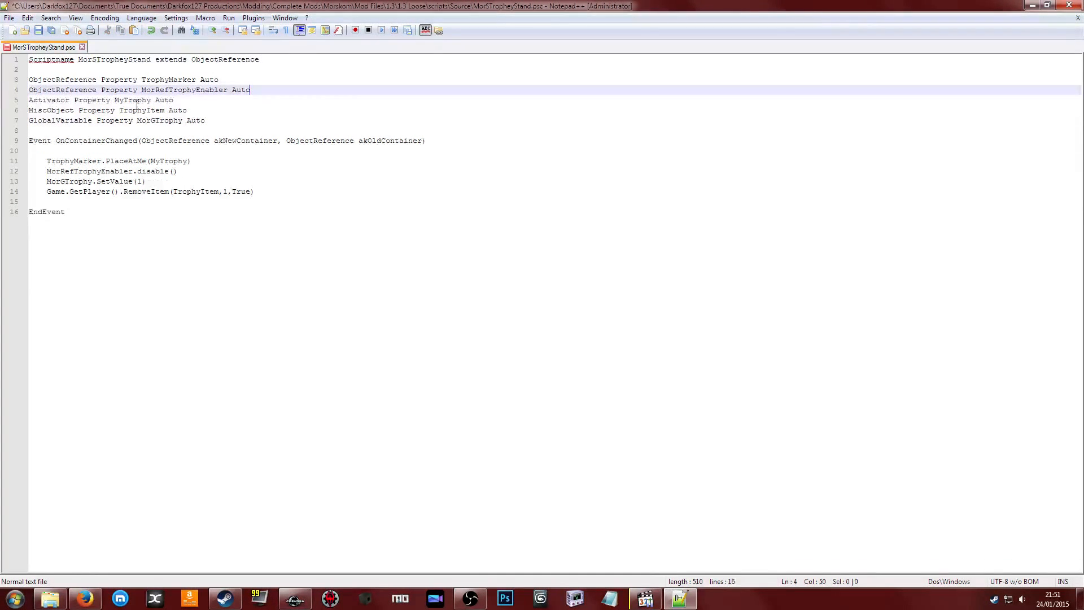
click(119, 151)
key(BackSpace)
key(Return)
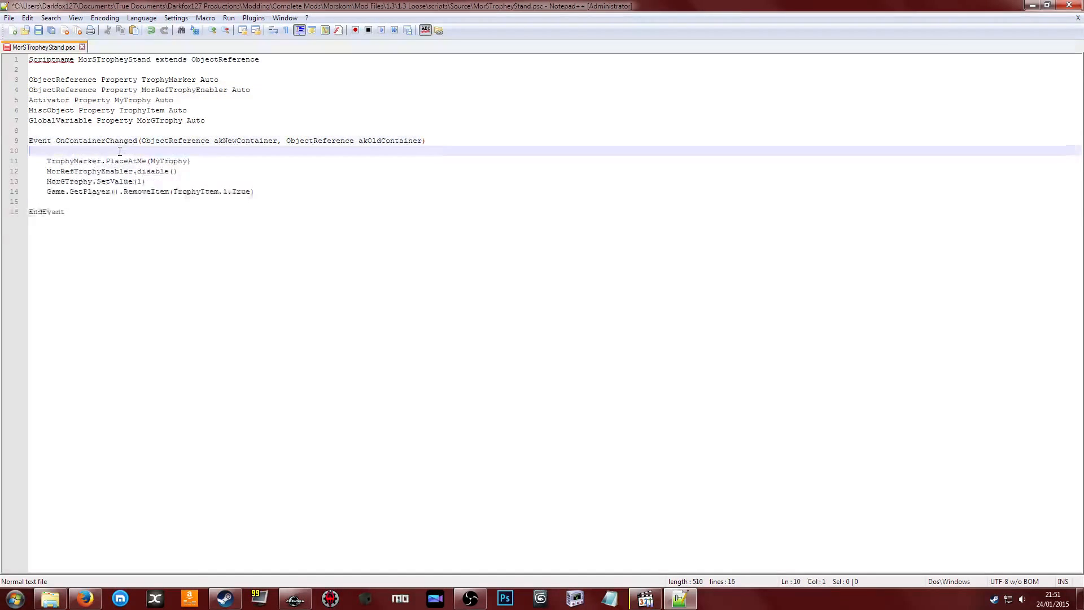
Examine the OnContainerChanged event's calls for placing the trophy, disabling the enabler, setting MorGTrophy and removing the trophy item
click(203, 160)
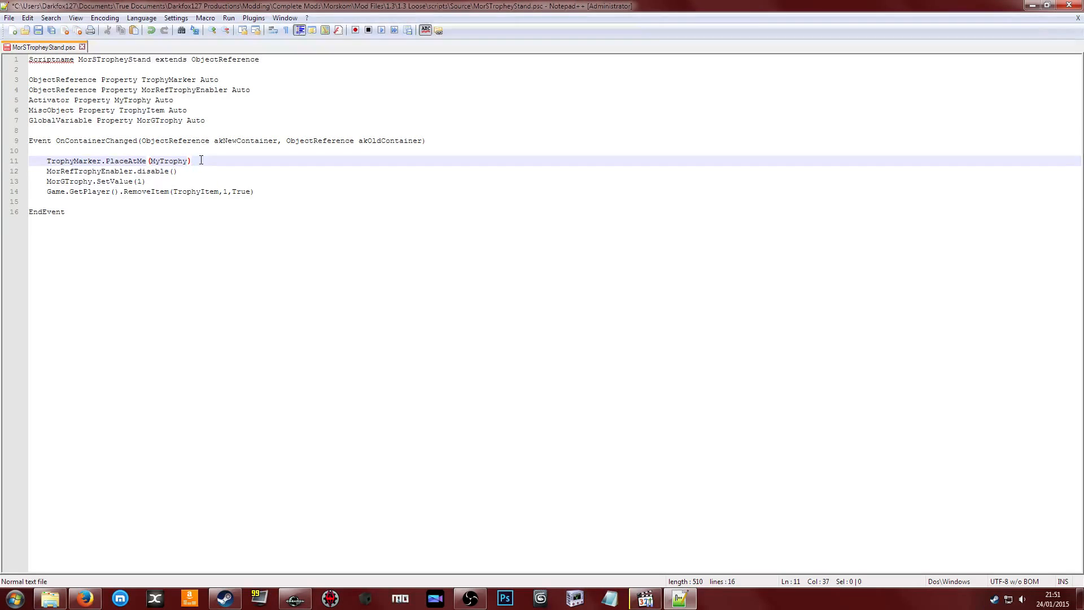
click(79, 161)
click(111, 161)
click(77, 161)
click(166, 161)
click(181, 174)
click(119, 171)
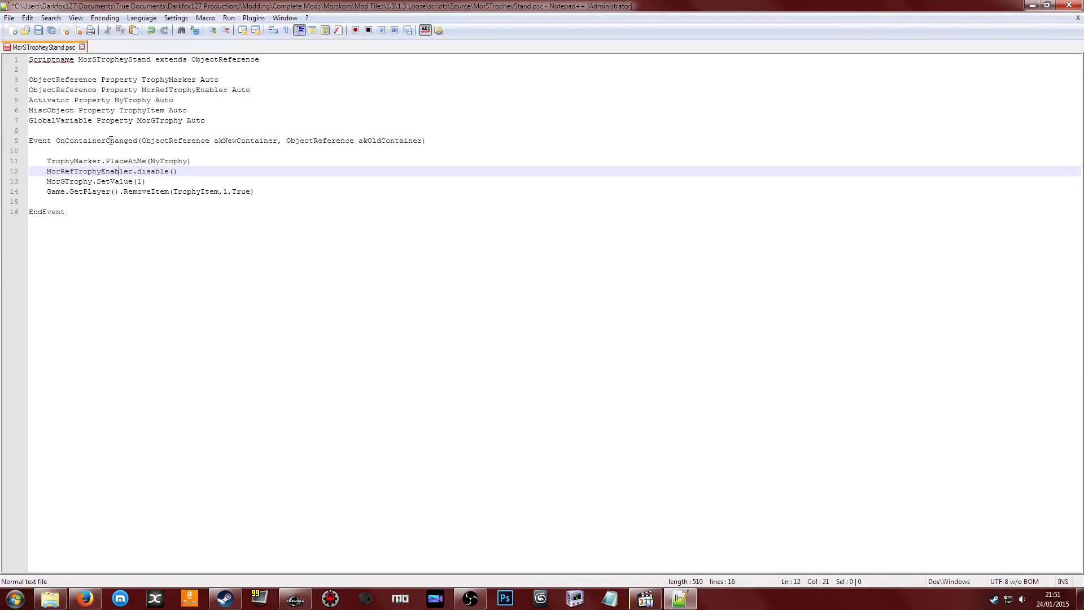
click(80, 181)
click(87, 162)
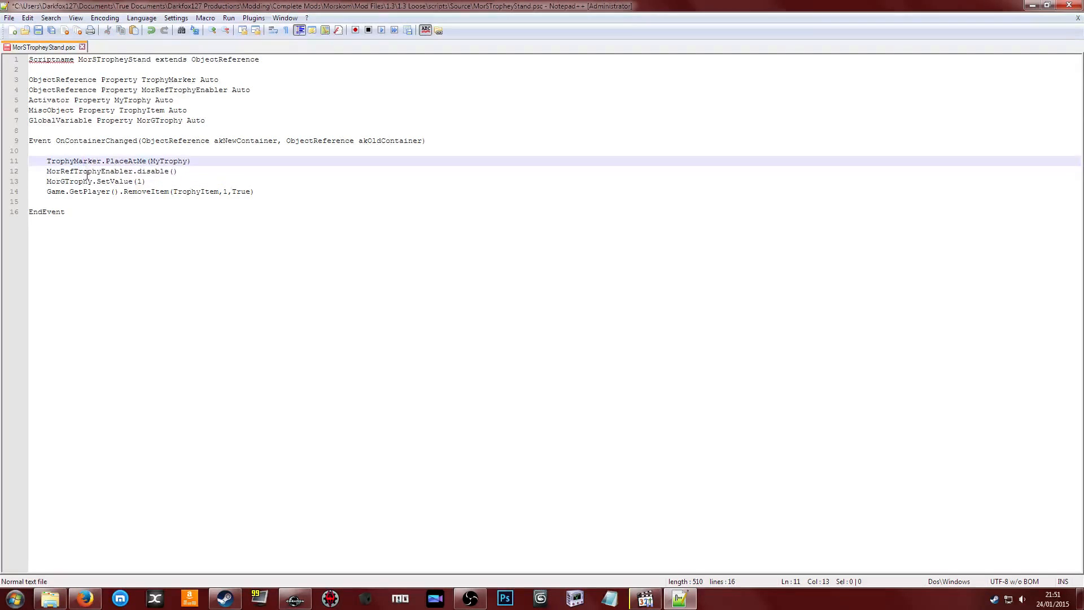
click(87, 172)
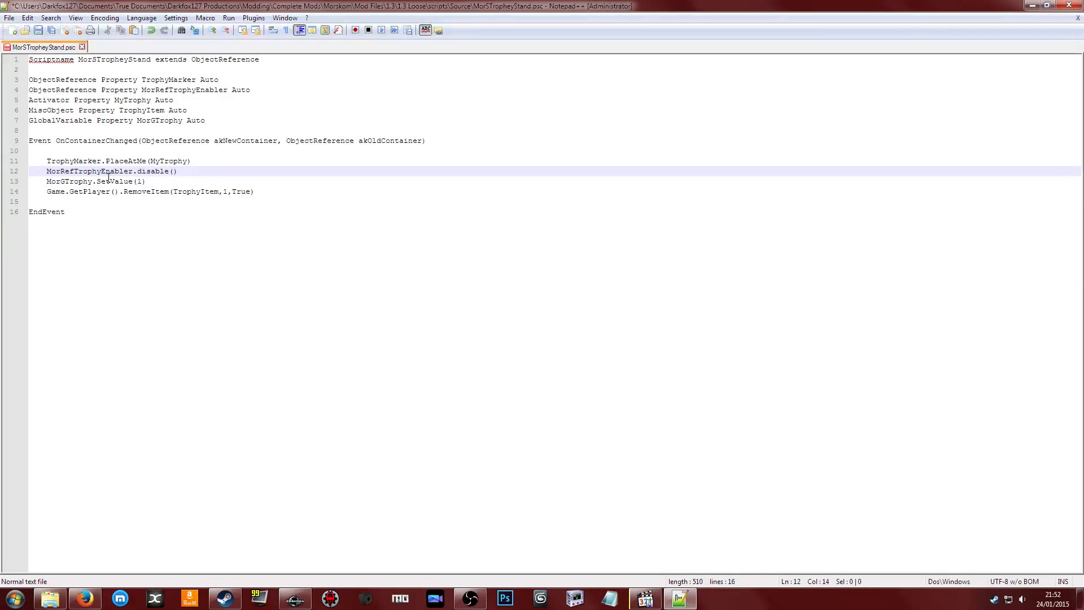
click(186, 181)
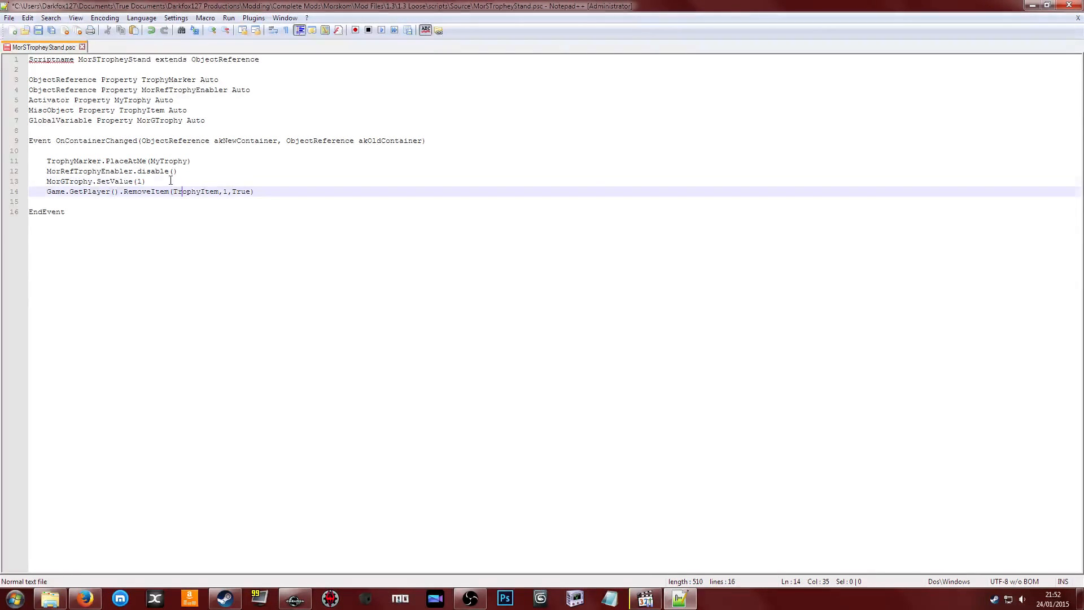
drag(159, 183, 91, 184)
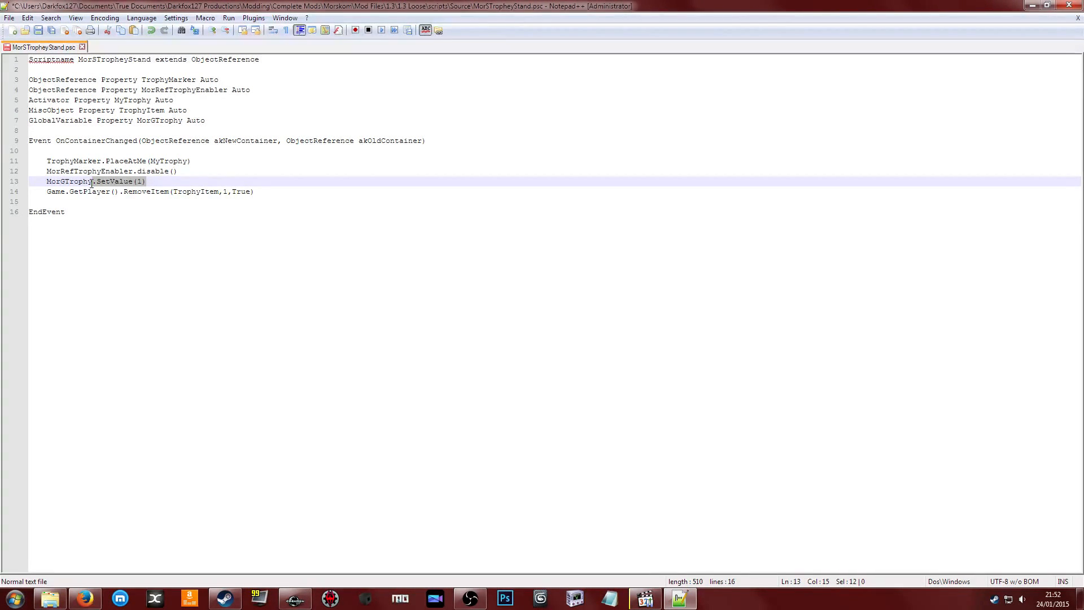
click(91, 183)
click(94, 194)
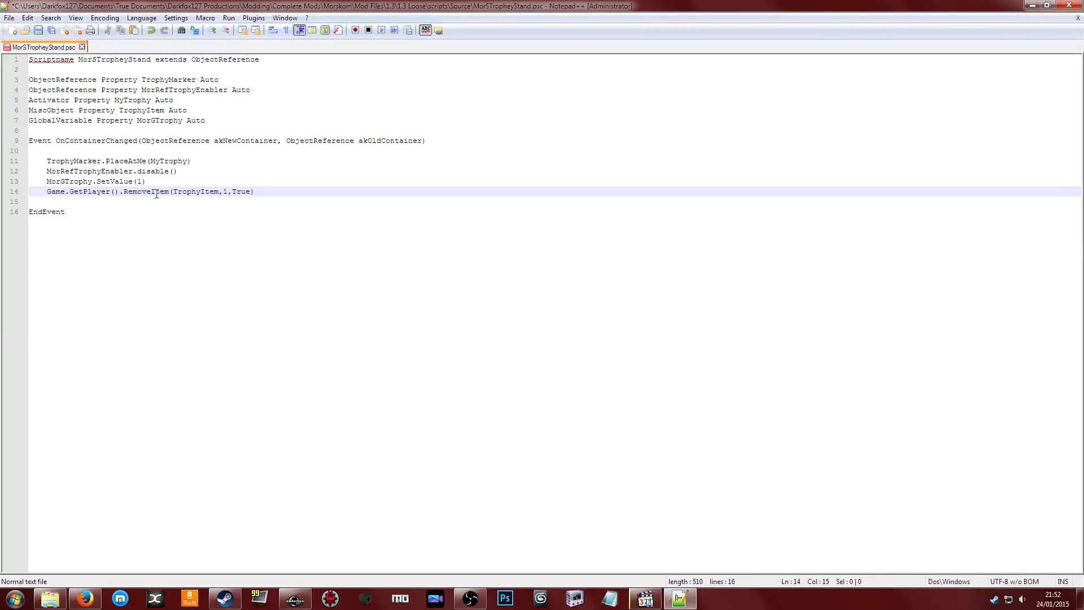
click(286, 199)
click(247, 183)
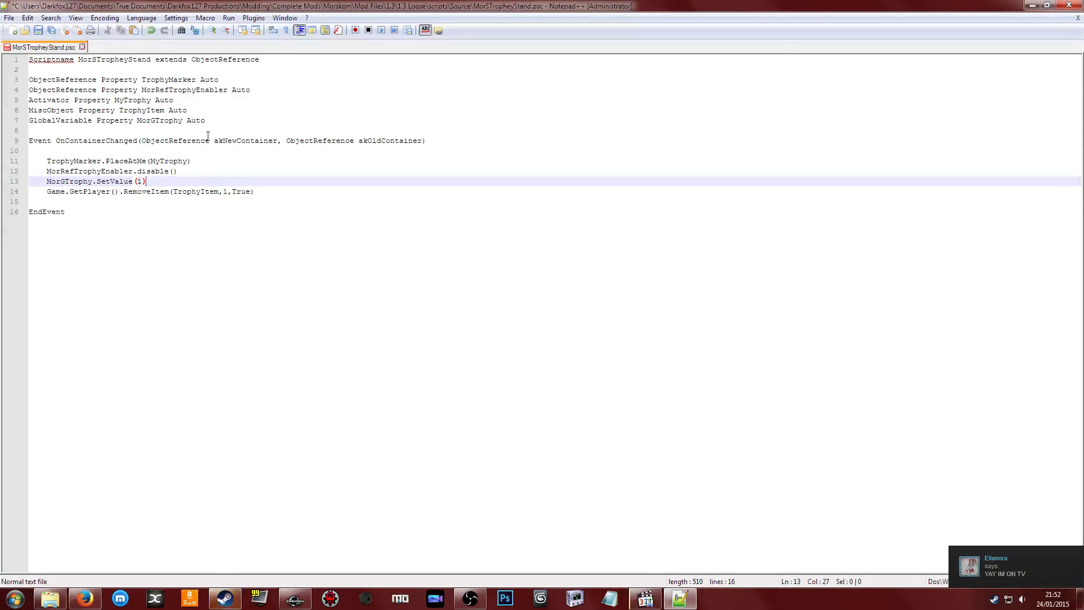
Read the incoming Steam chat message, minimize the chat window and return to the script
click(975, 554)
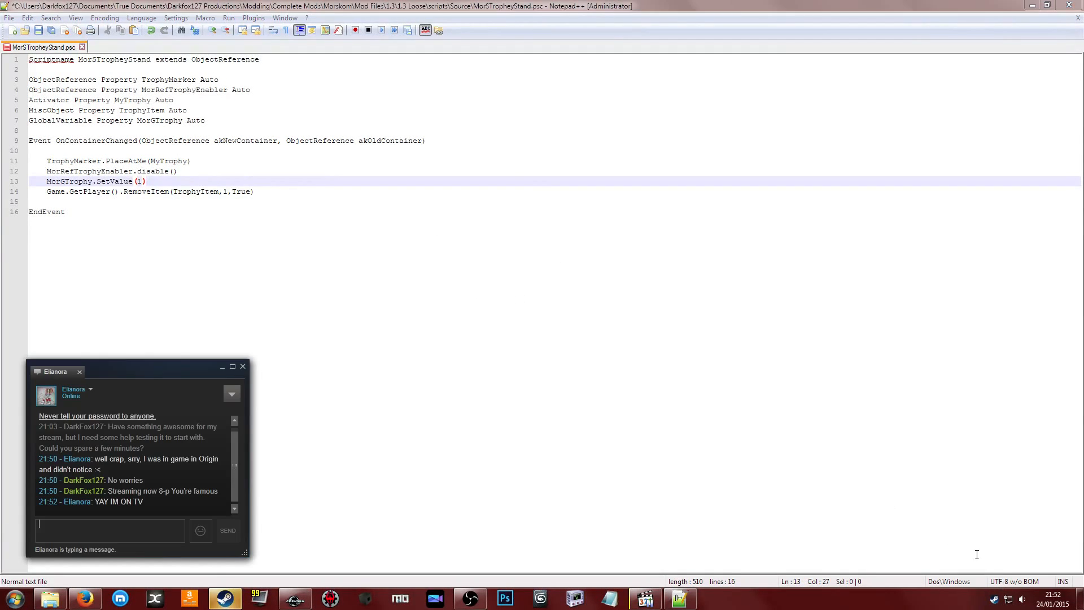
click(221, 368)
click(215, 339)
click(238, 171)
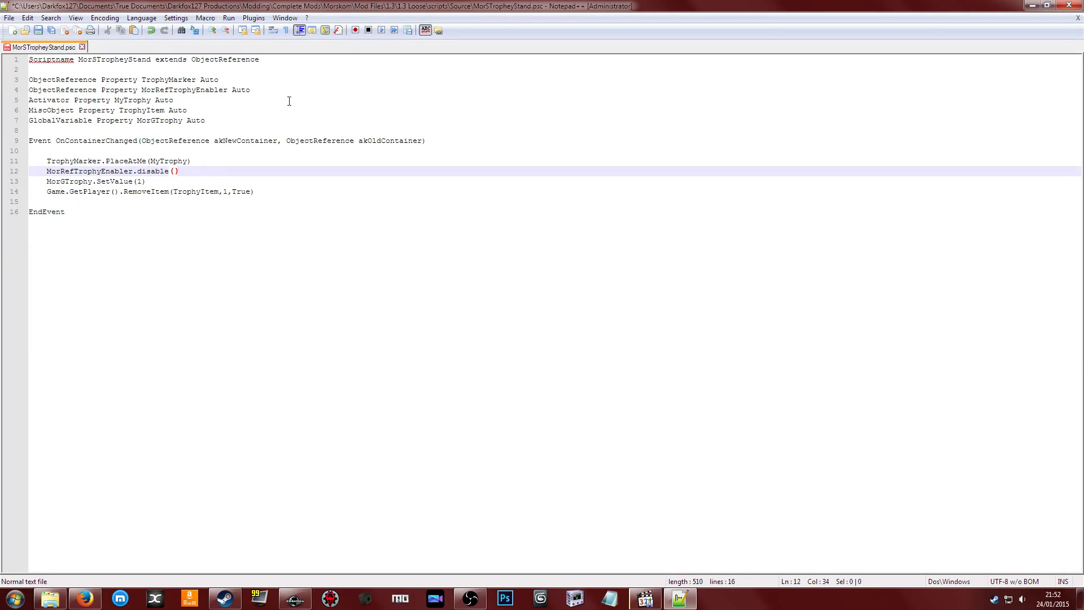
Copy the script text from the TrophyMarker property through EndEvent and close Notepad++ without saving
click(90, 206)
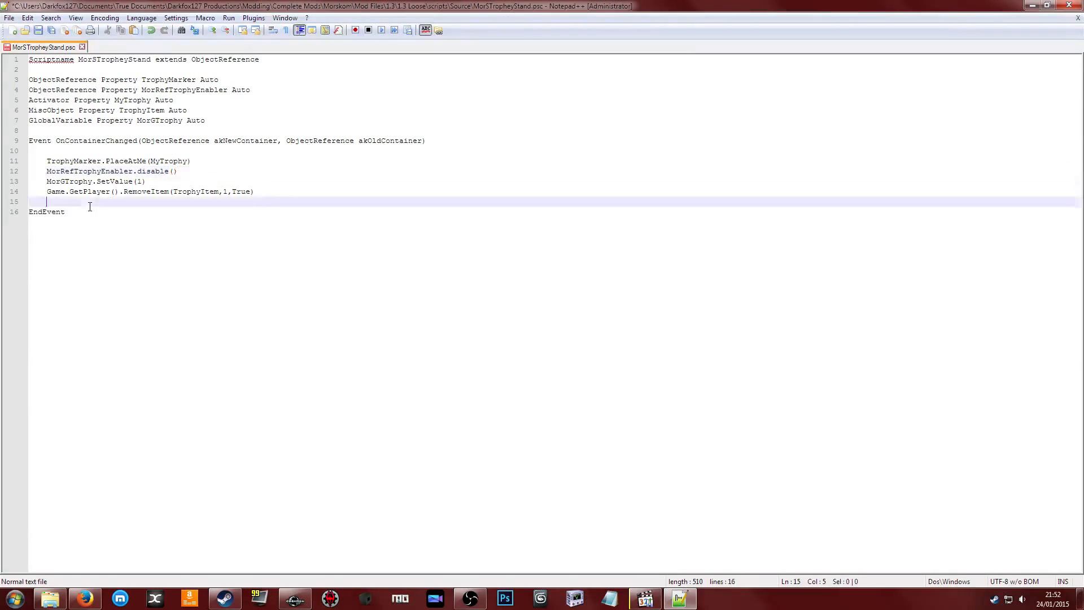
drag(90, 207, 34, 130)
click(88, 213)
drag(87, 213, 45, 86)
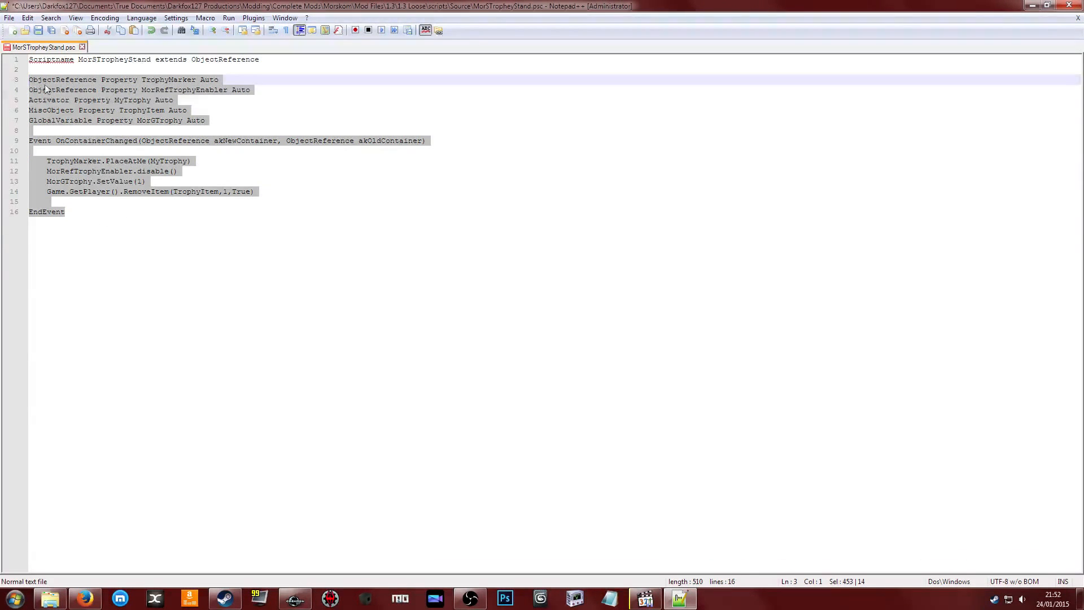
right_click(46, 88)
click(79, 107)
click(726, 74)
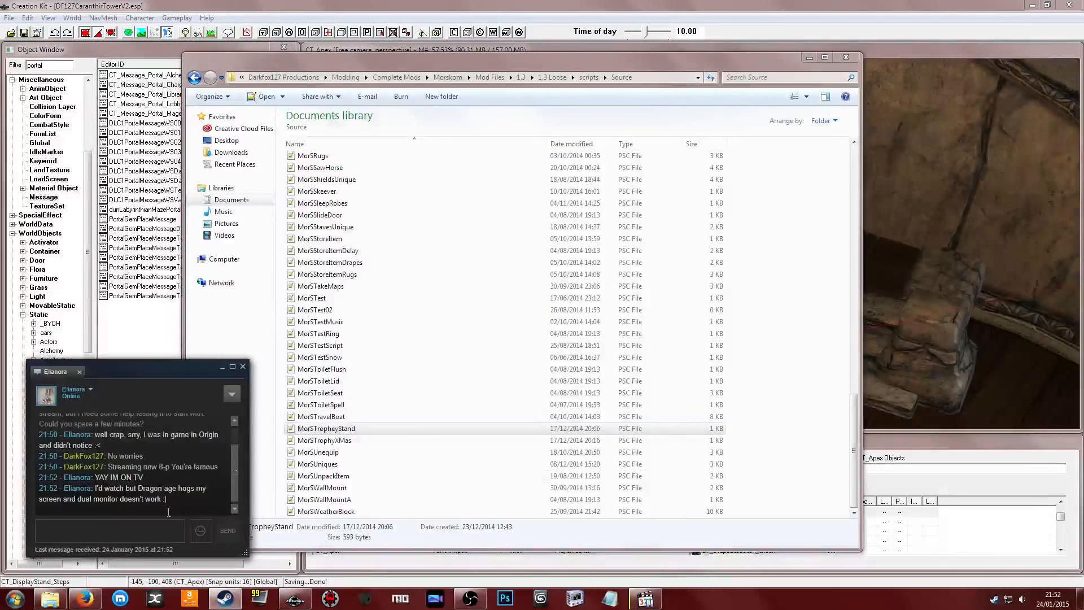
Minimize the Steam chat window covering the file list's edge
click(456, 382)
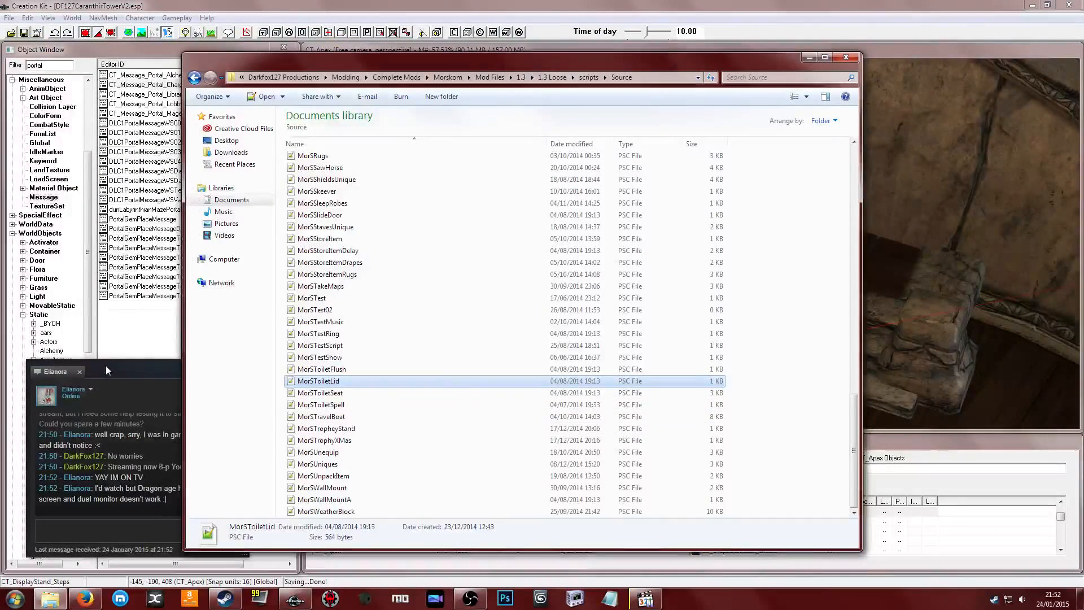
click(219, 367)
Look through the scripts in the Source folder and minimize its window to return to the Creation Kit
click(345, 333)
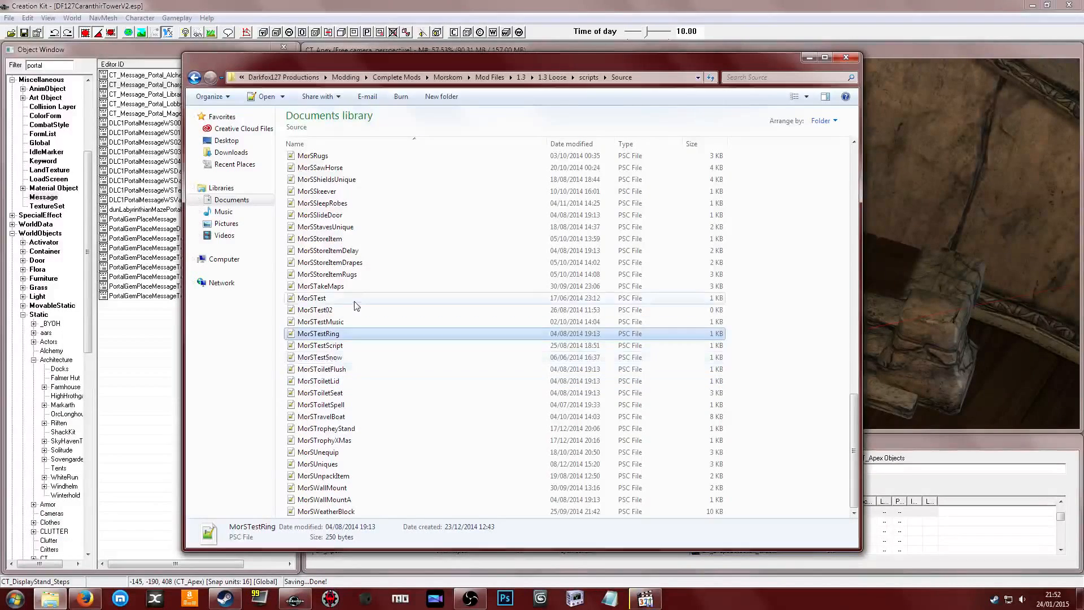
click(350, 345)
click(346, 381)
click(347, 405)
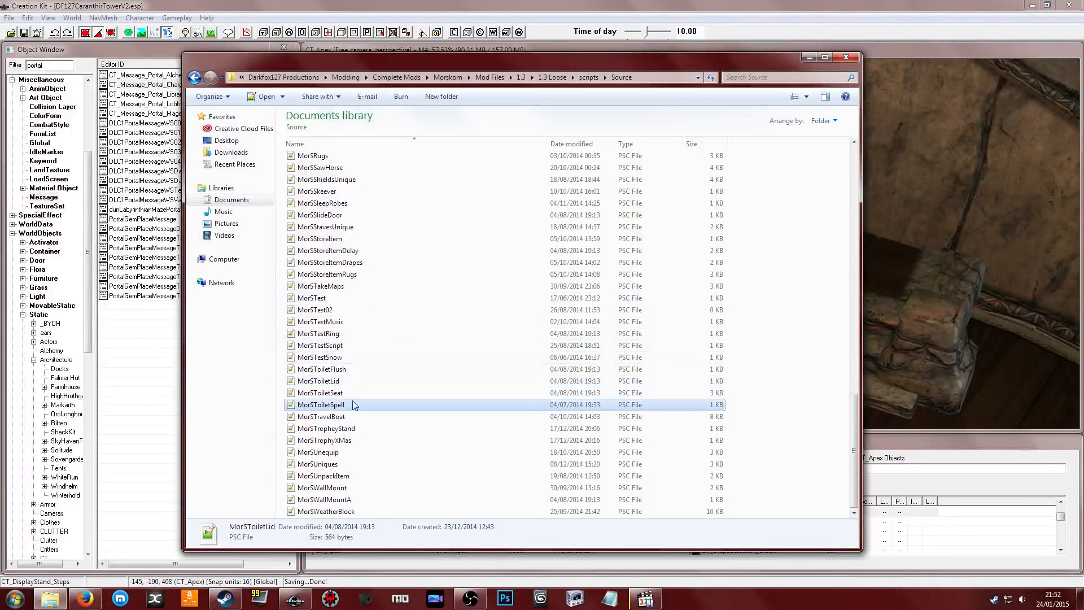
click(427, 298)
click(396, 238)
click(390, 262)
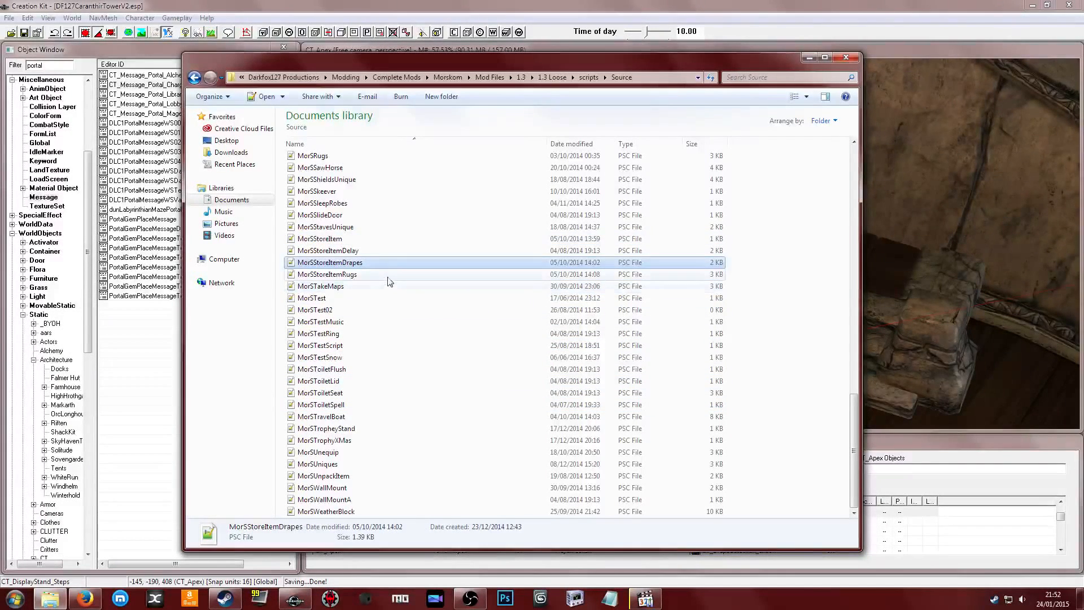
click(389, 277)
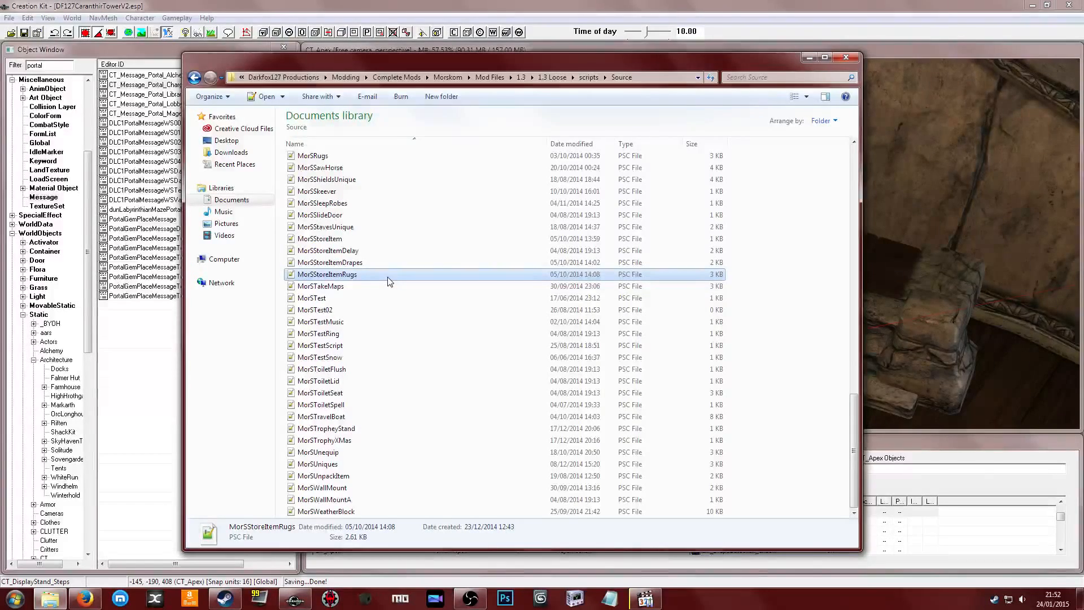
click(405, 228)
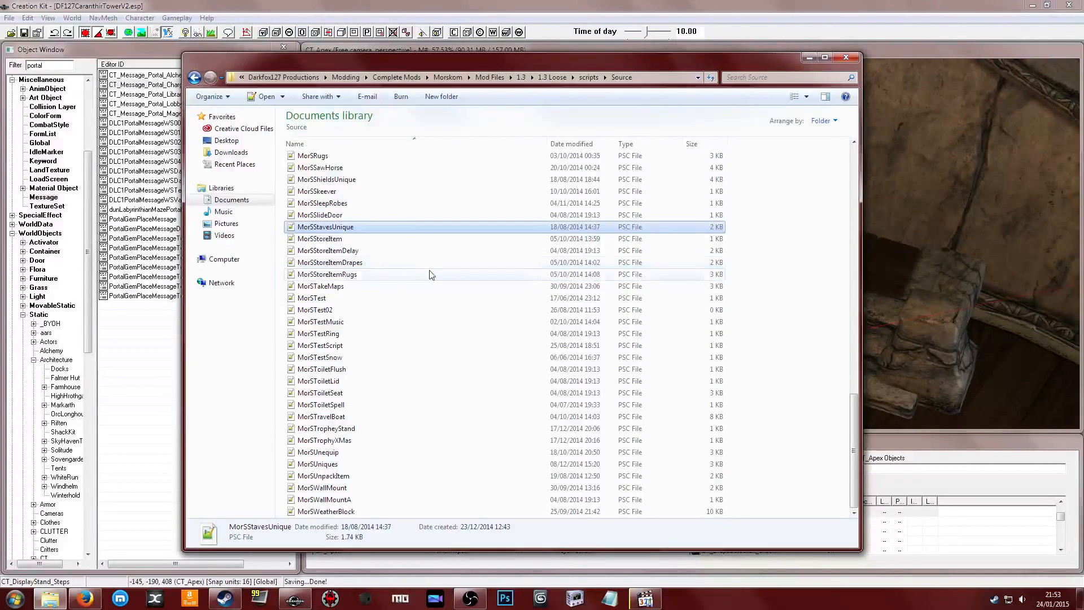
click(396, 286)
click(398, 309)
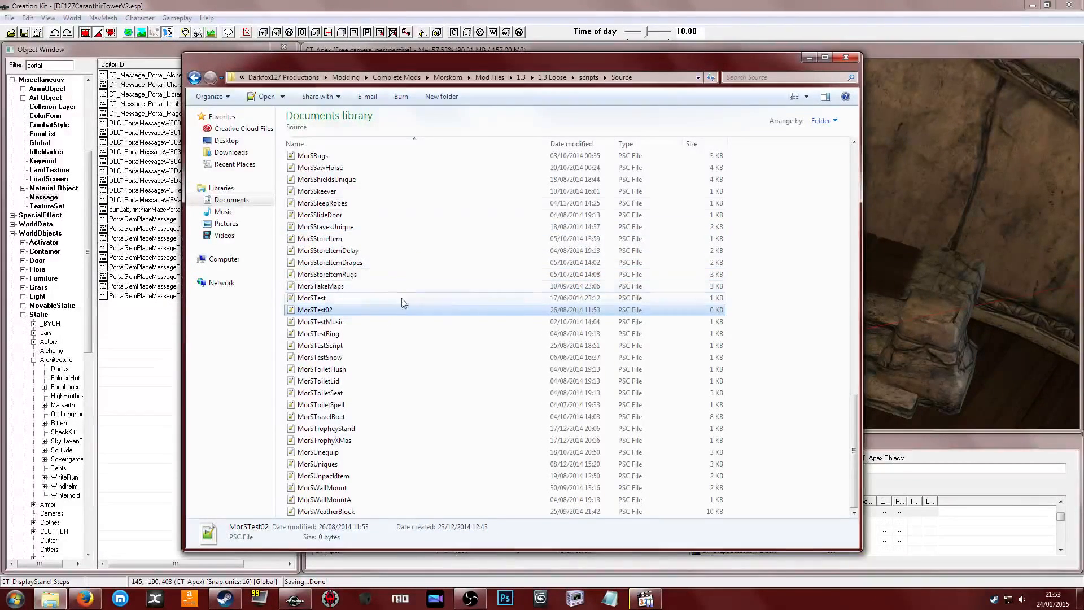
click(809, 57)
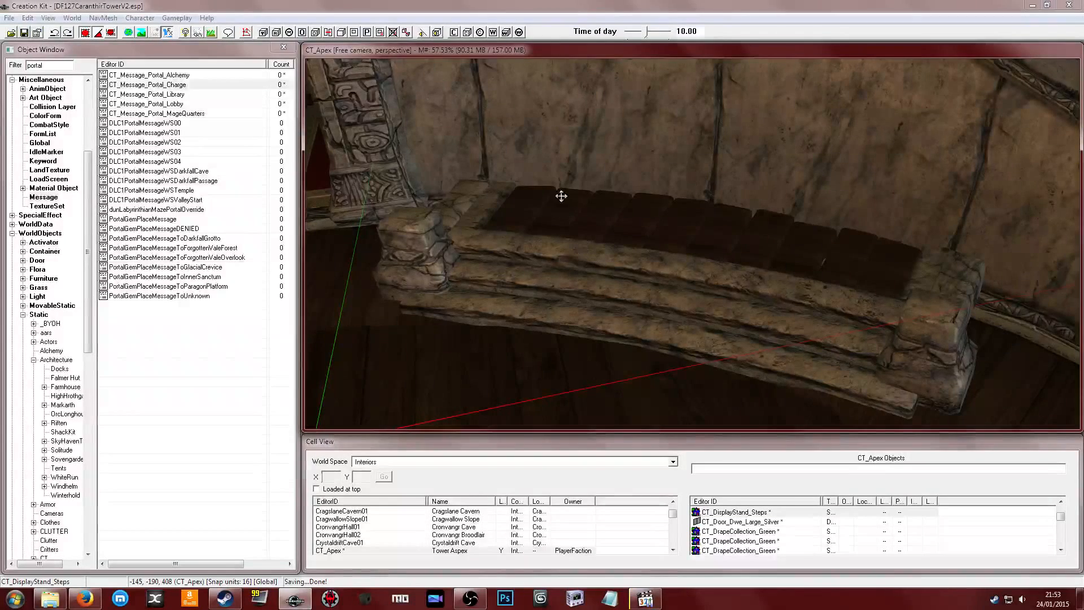
click(153, 113)
click(182, 94)
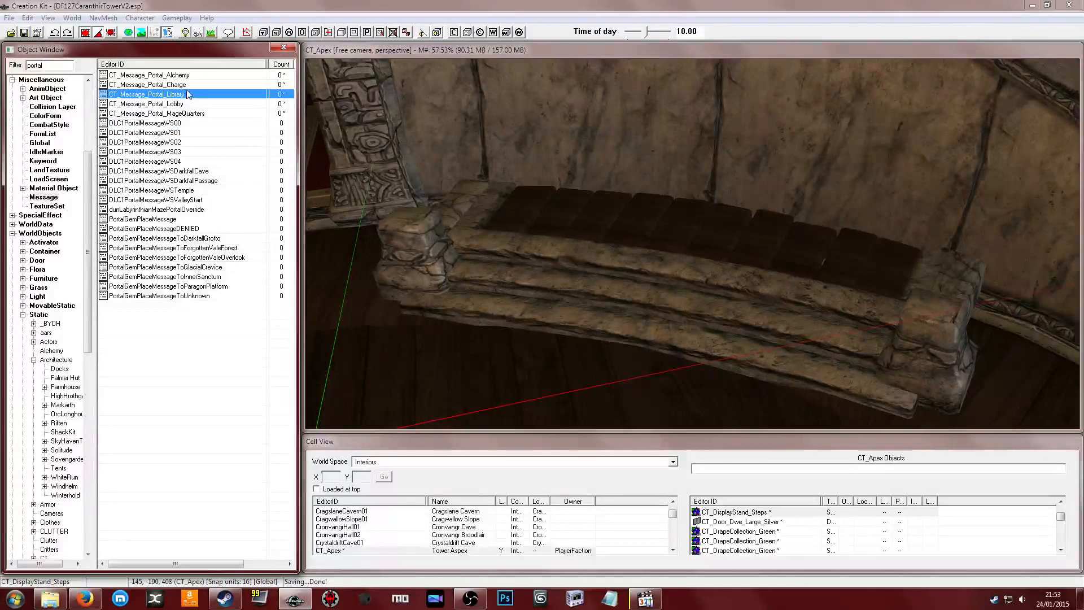
click(182, 134)
click(174, 162)
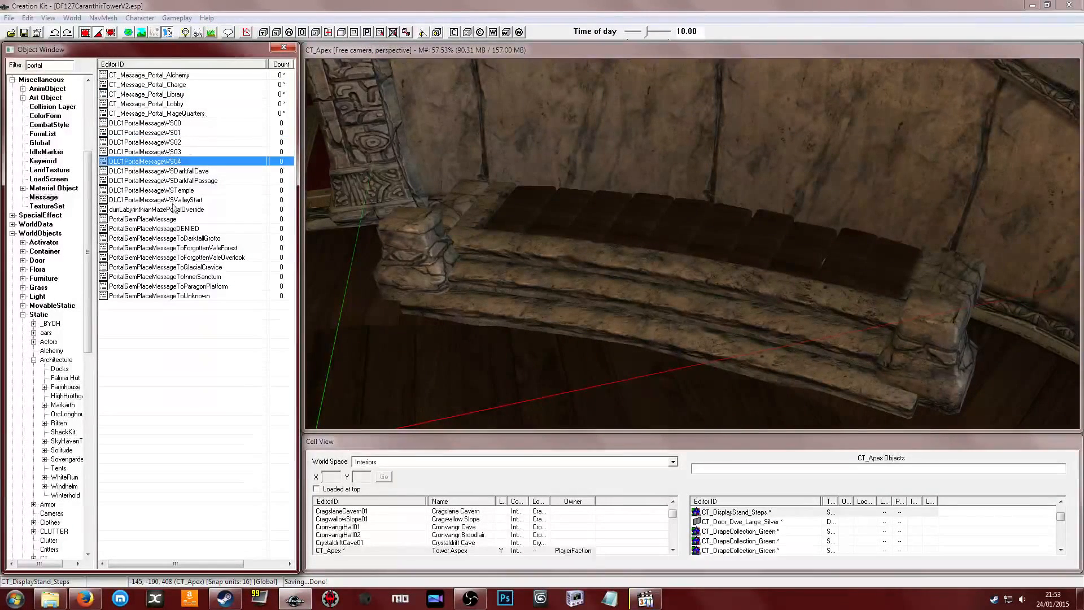
click(176, 382)
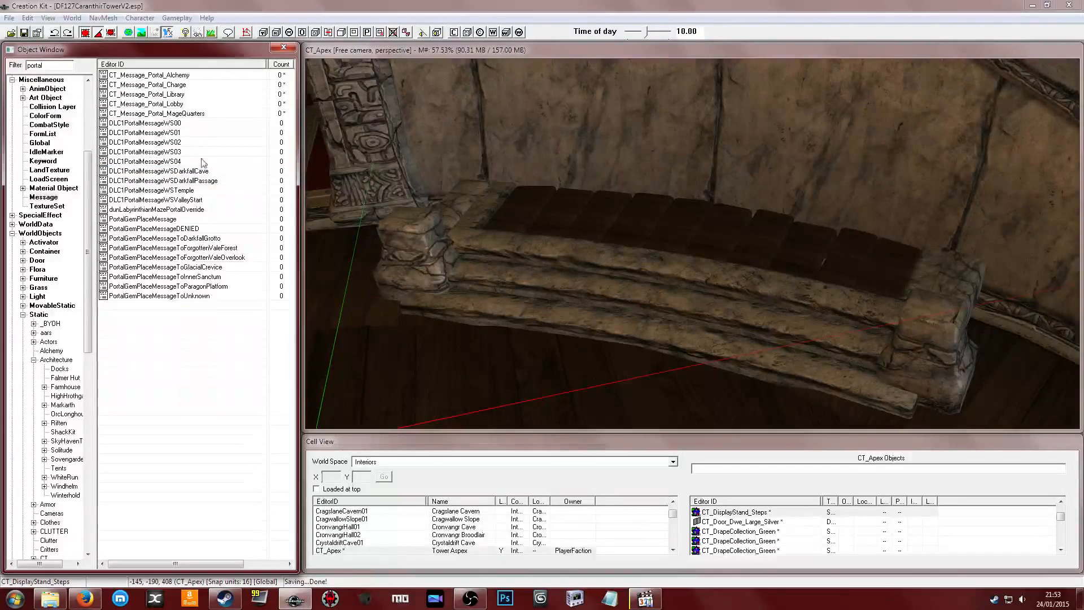
middle_drag(608, 209, 604, 208)
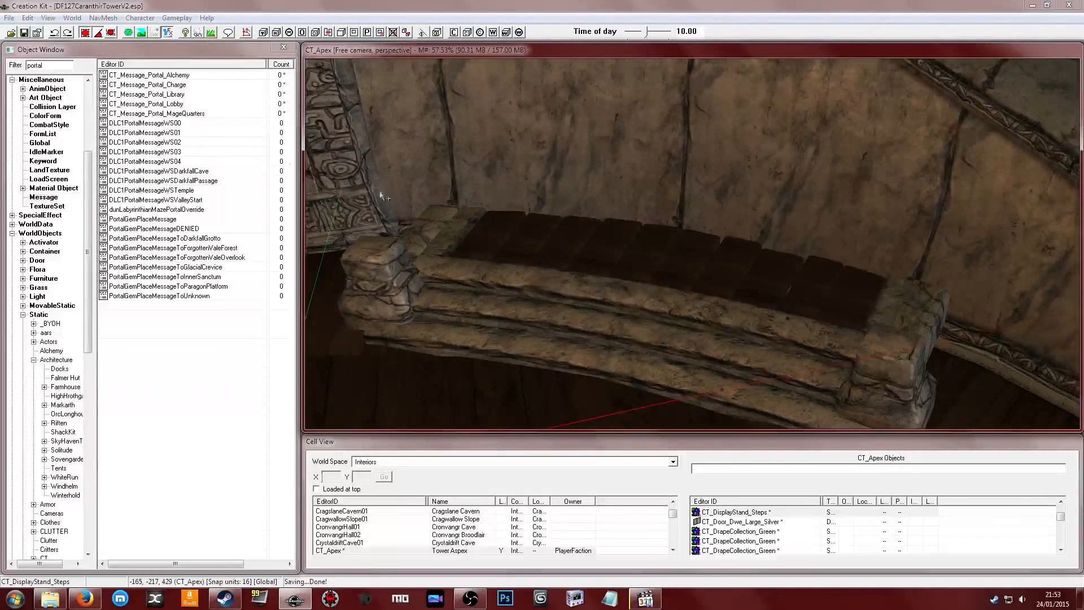
click(128, 157)
click(141, 114)
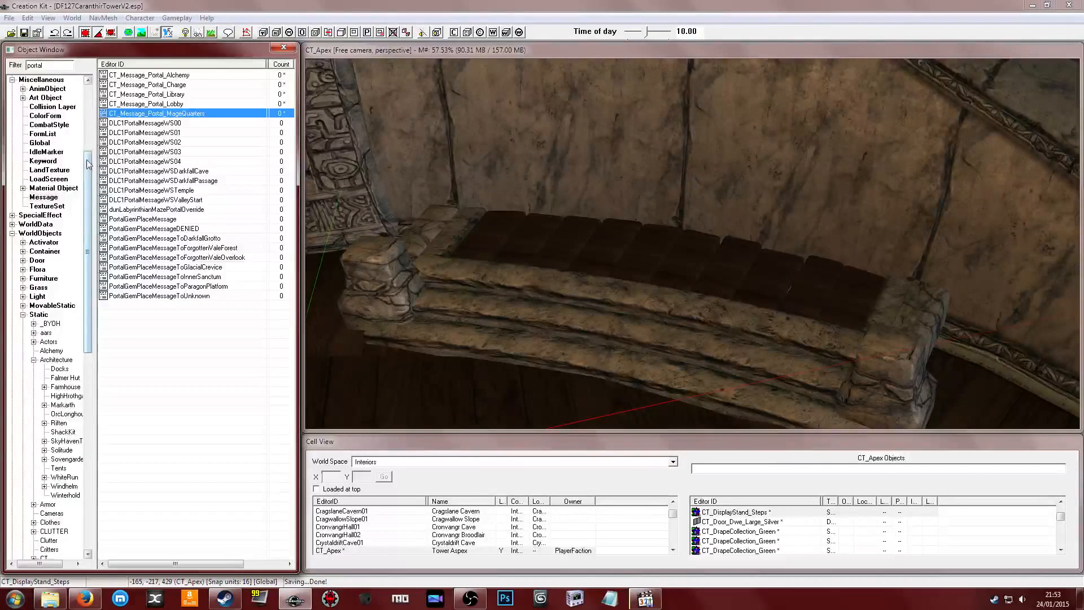
List the portal entries among the misc items and examine the curved display stand steps in the CT_Apex cell
drag(89, 164, 89, 97)
click(48, 179)
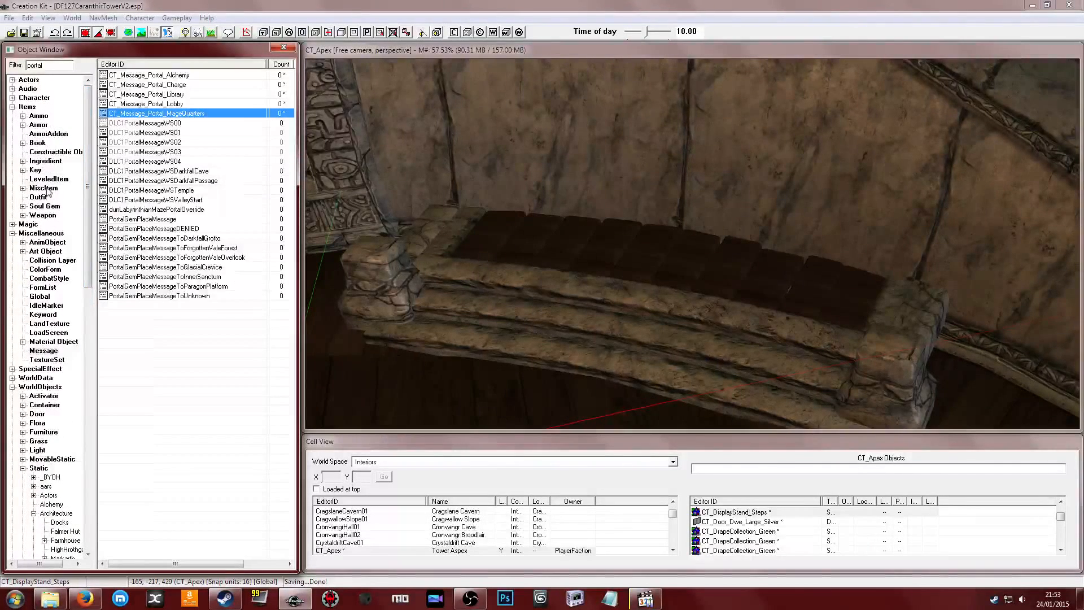
click(47, 189)
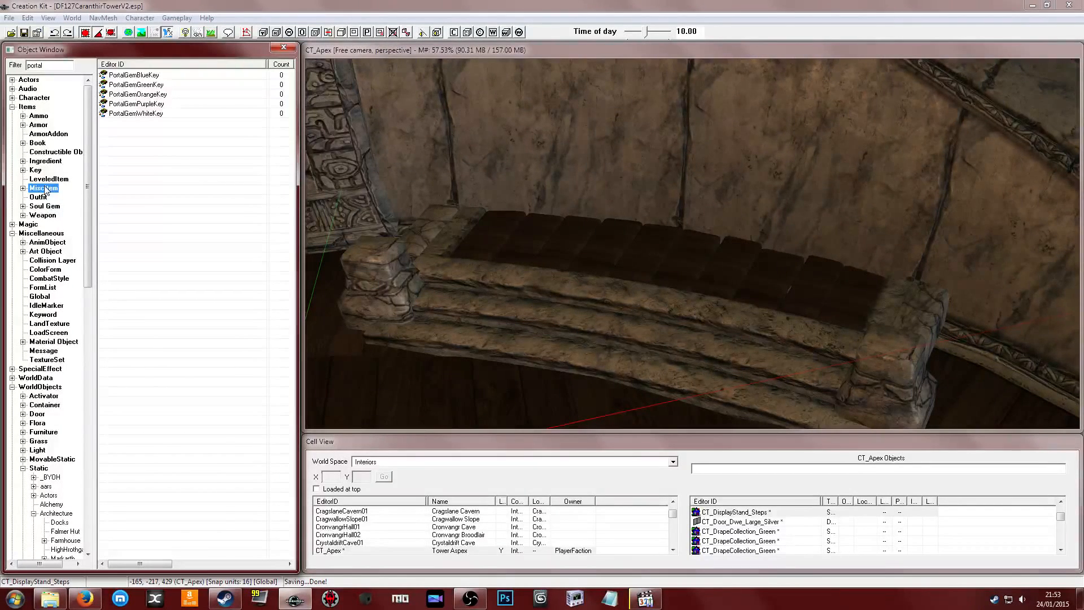
click(534, 236)
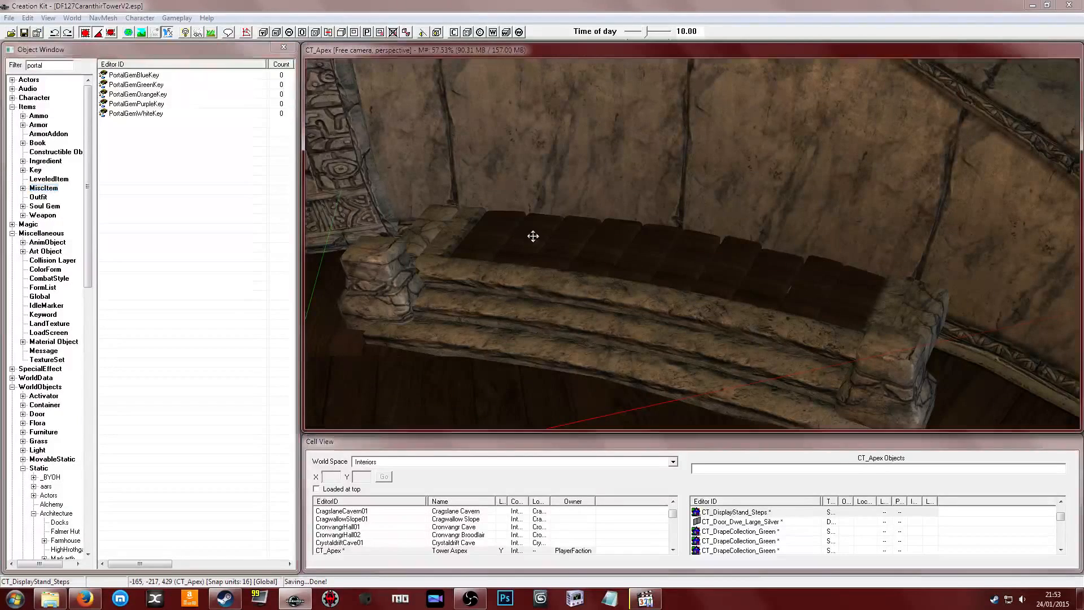
middle_drag(614, 264, 605, 248)
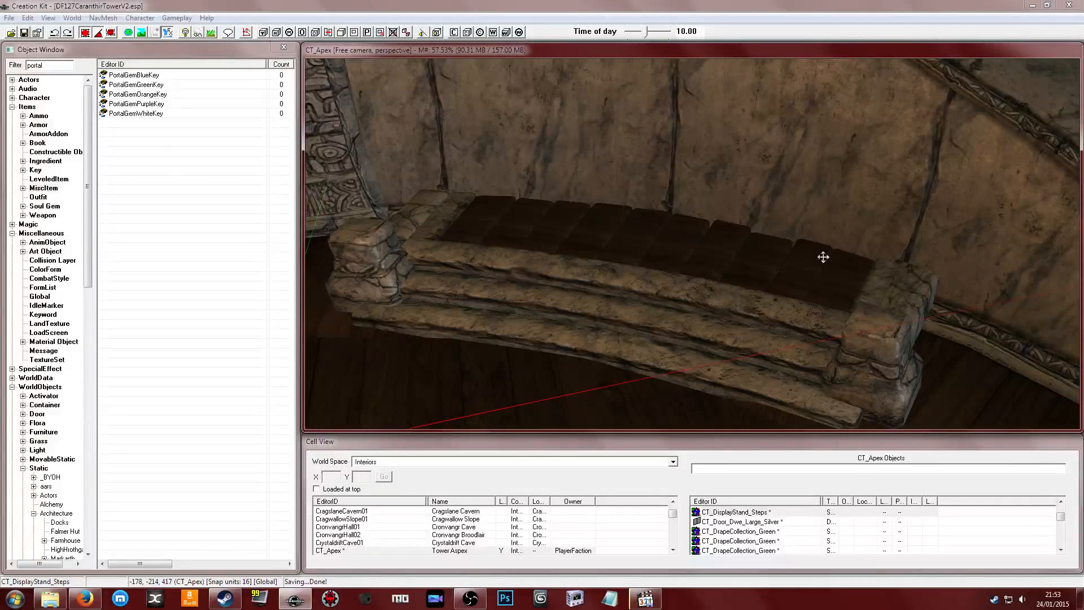
middle_drag(799, 269, 791, 266)
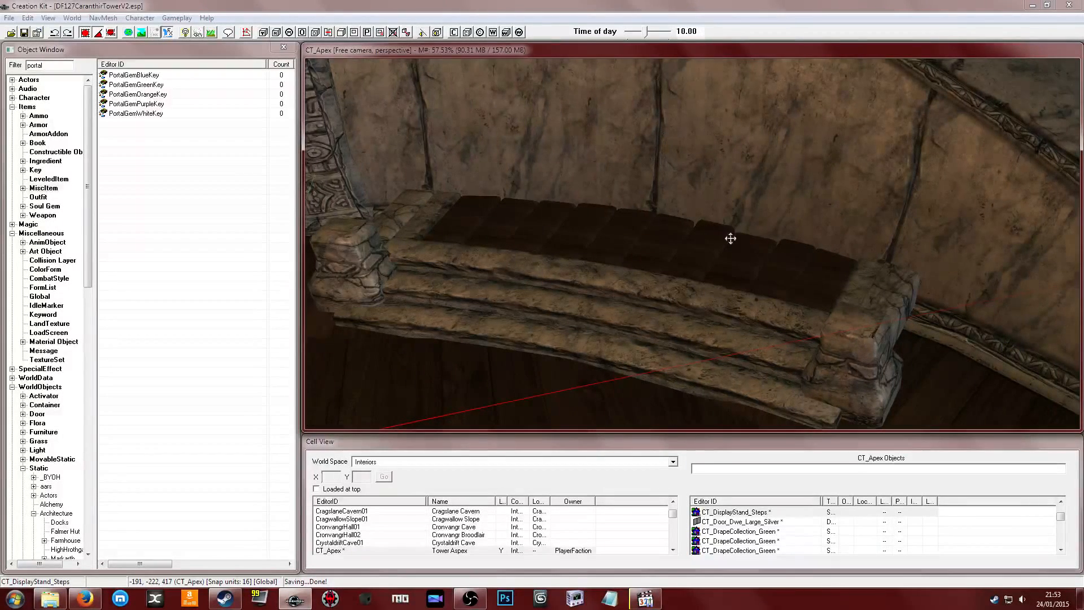
scroll(768, 237, down, 1)
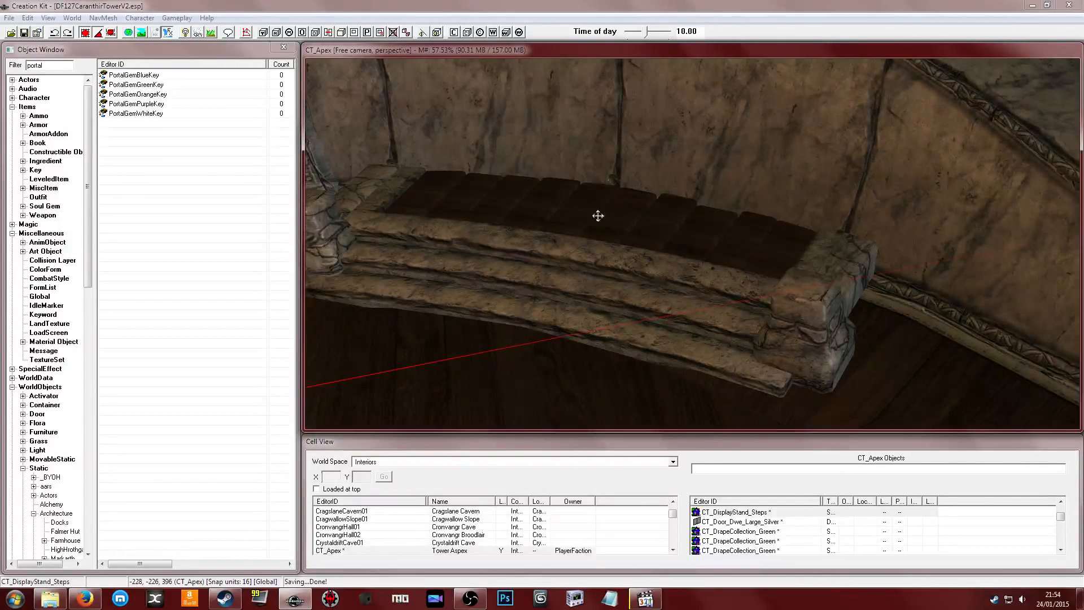
Check the PortalGemOrangeKey misc item's properties, preview its model and close the preview
double_click(177, 95)
click(671, 171)
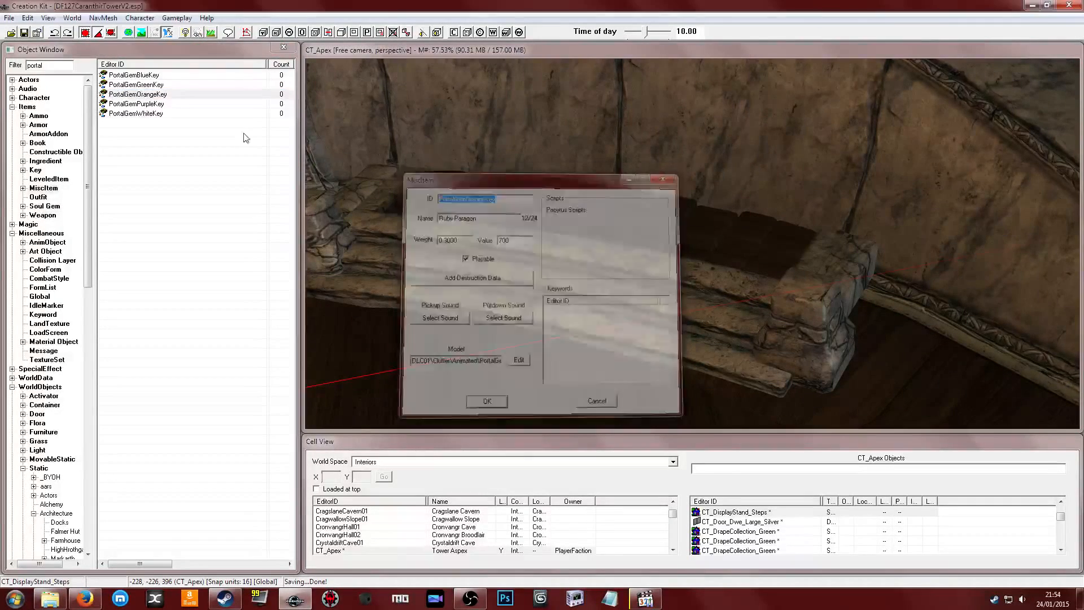
right_click(141, 93)
click(173, 149)
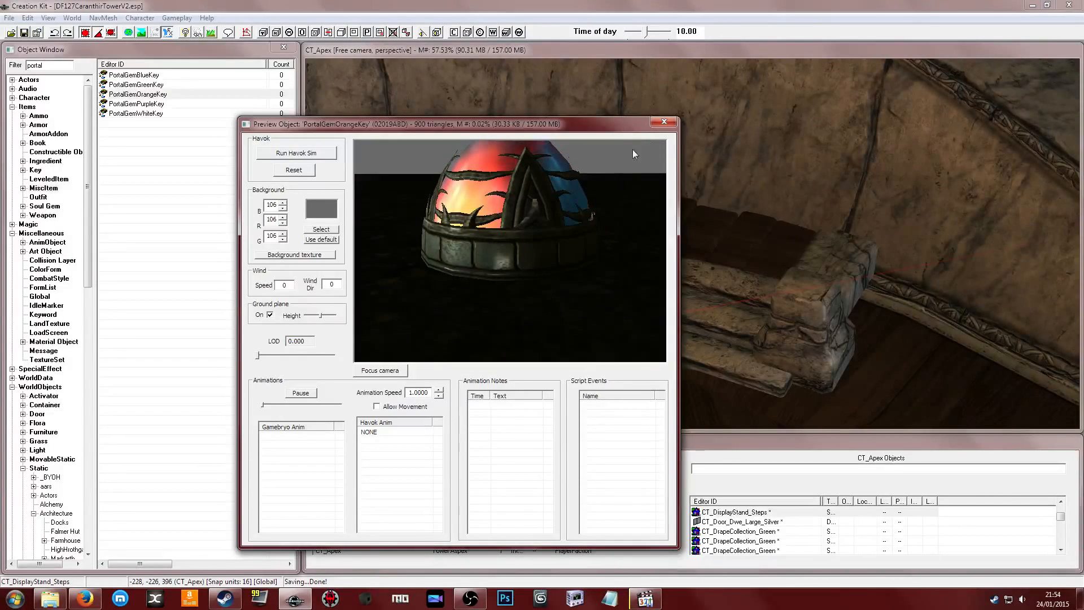
click(664, 121)
Filter the static objects by "loadscreen", preview the LoadScreenDragonPriest model from a wider view and close the preview
double_click(54, 64)
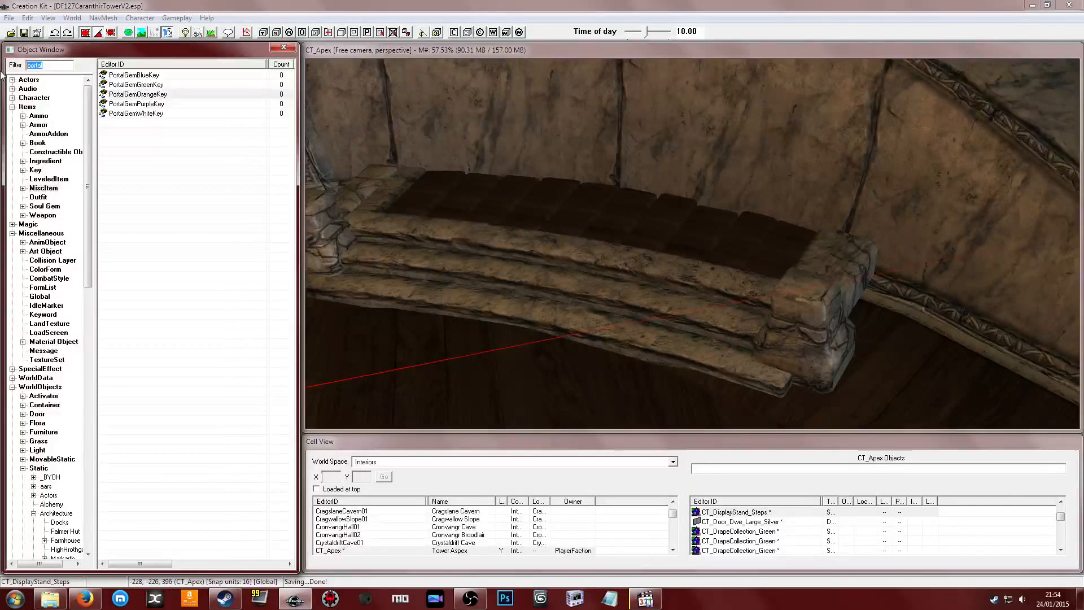
text(loadscreen)
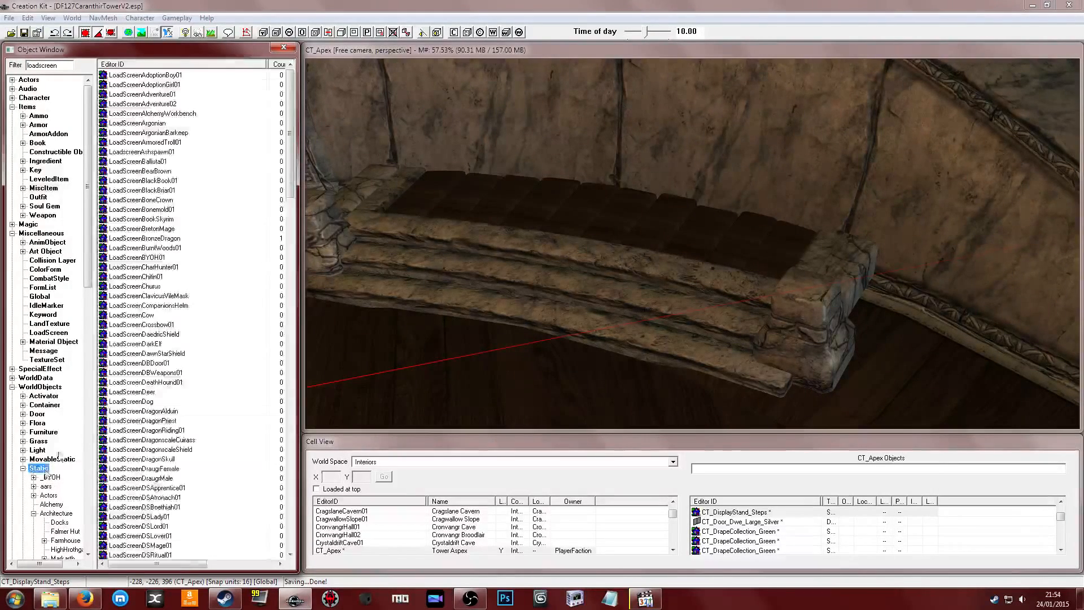
right_click(152, 342)
click(171, 395)
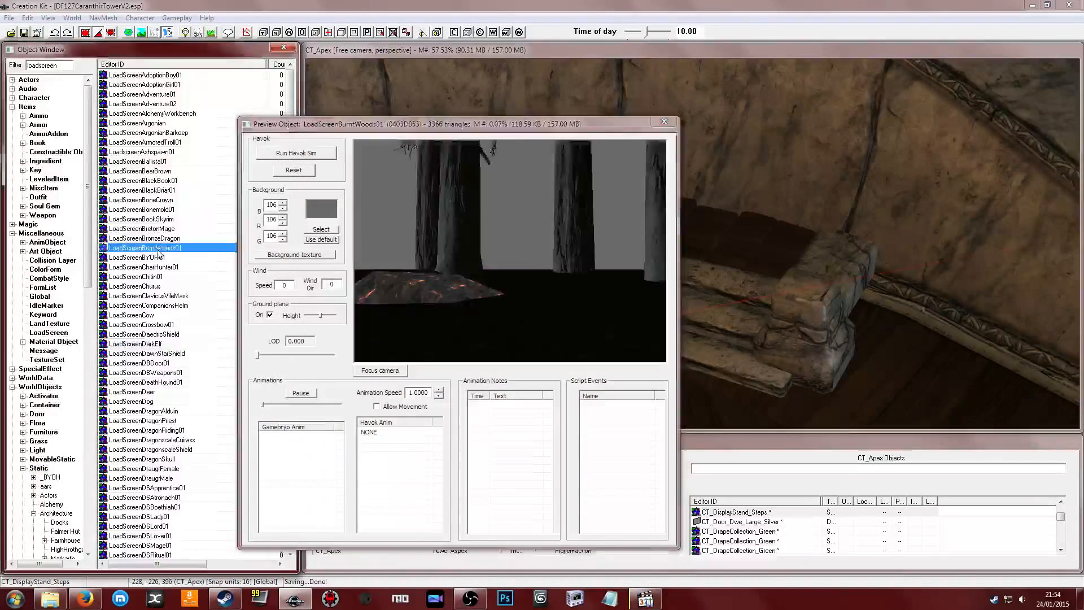
click(167, 420)
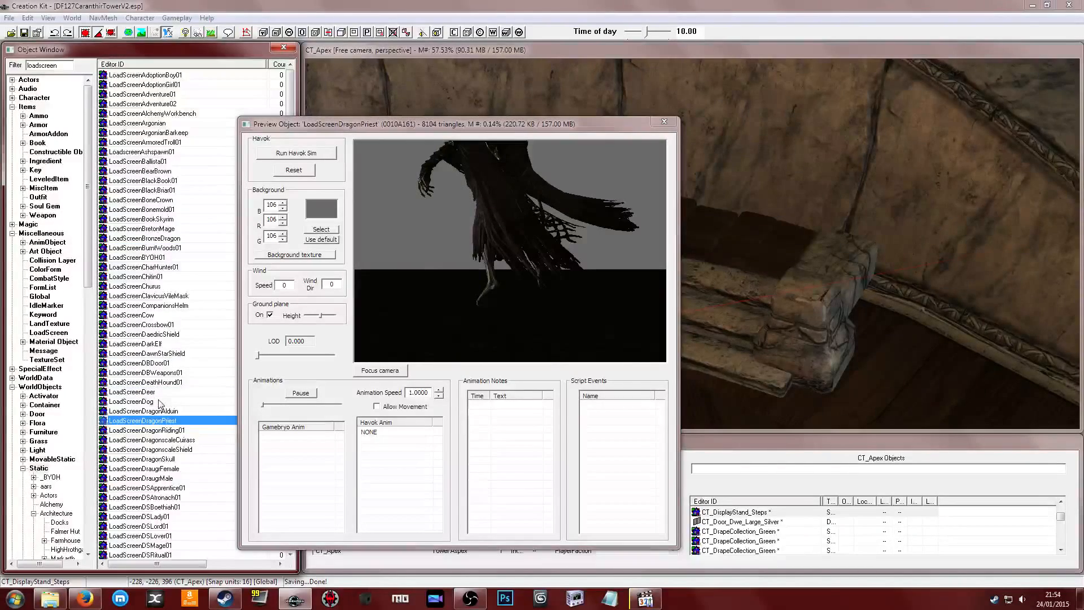
click(514, 342)
shift+drag(514, 343, 522, 273)
scroll(561, 270, down, 5)
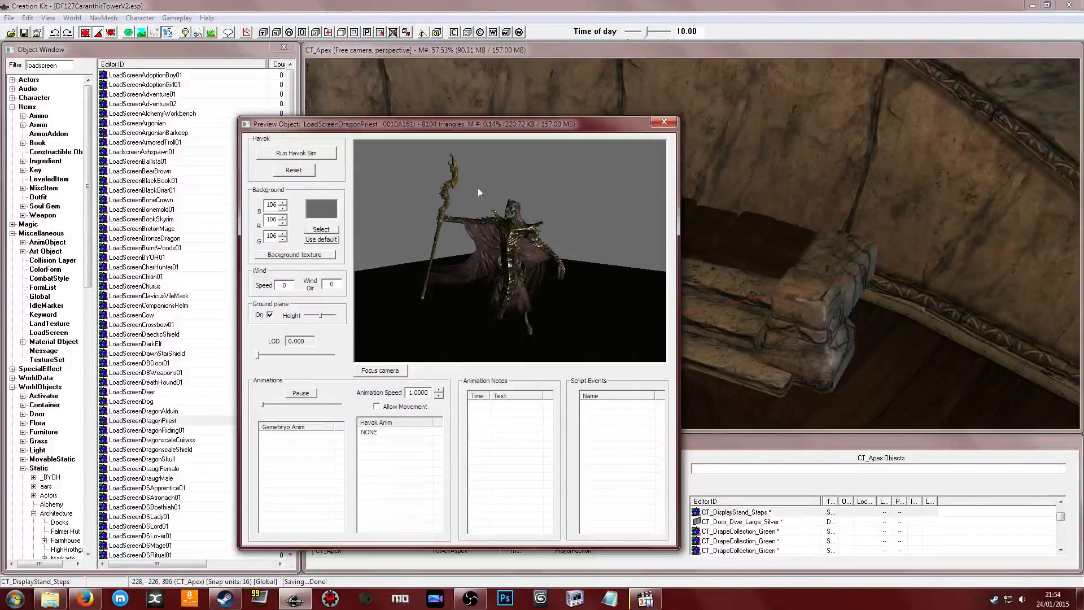
click(665, 121)
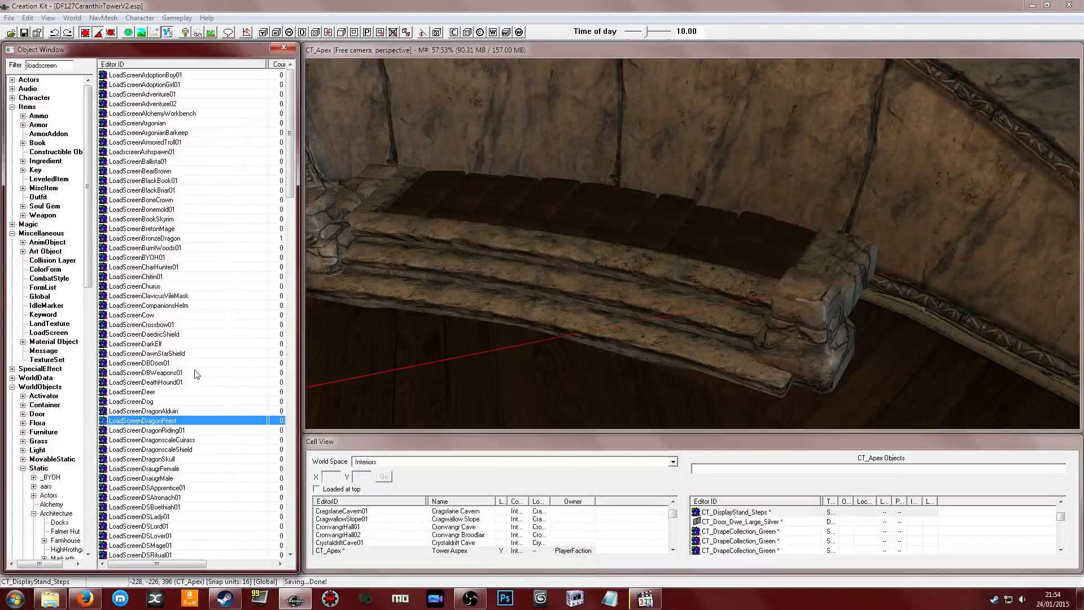
Copy the model file path from the LoadScreenDragonPriest static's properties and close them without changes
right_click(189, 436)
click(209, 442)
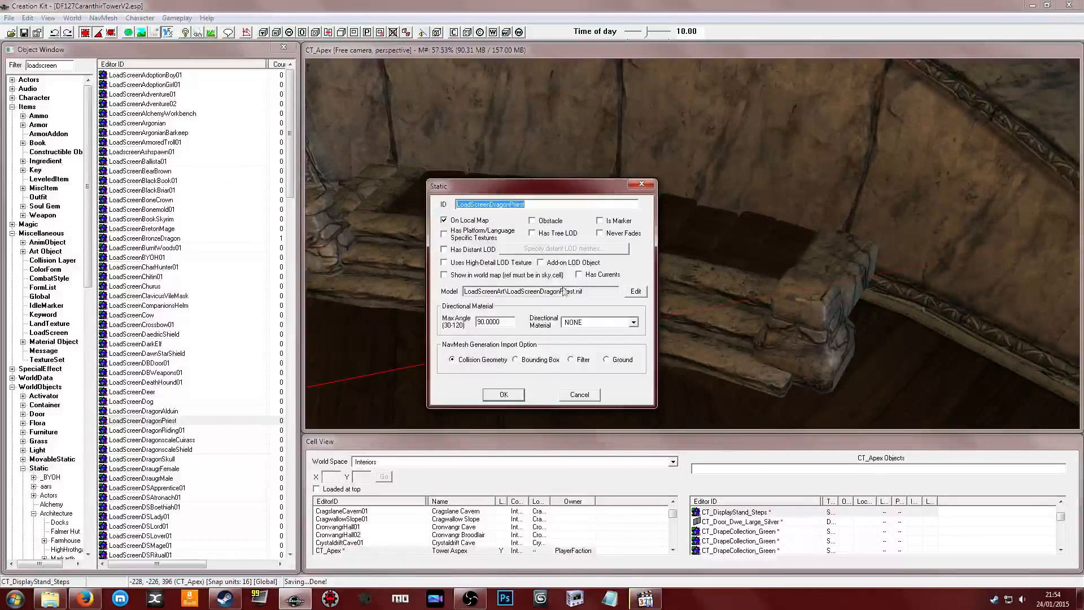
double_click(517, 291)
right_click(517, 291)
click(556, 323)
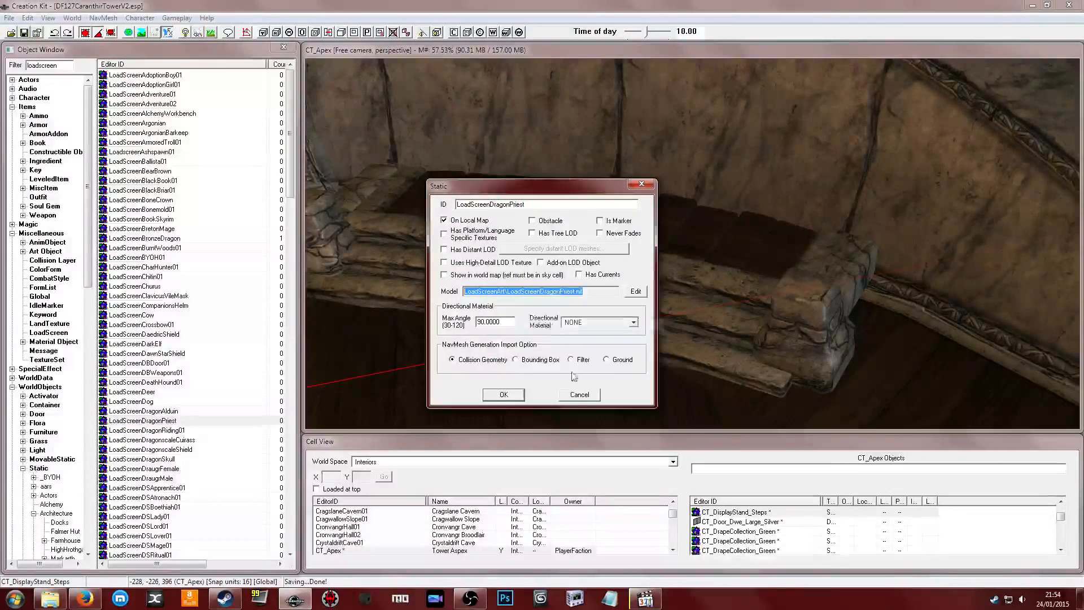
click(579, 394)
Create a new misc item and assign it the copied LoadScreenDragonPriest model from the meshes folder
click(43, 188)
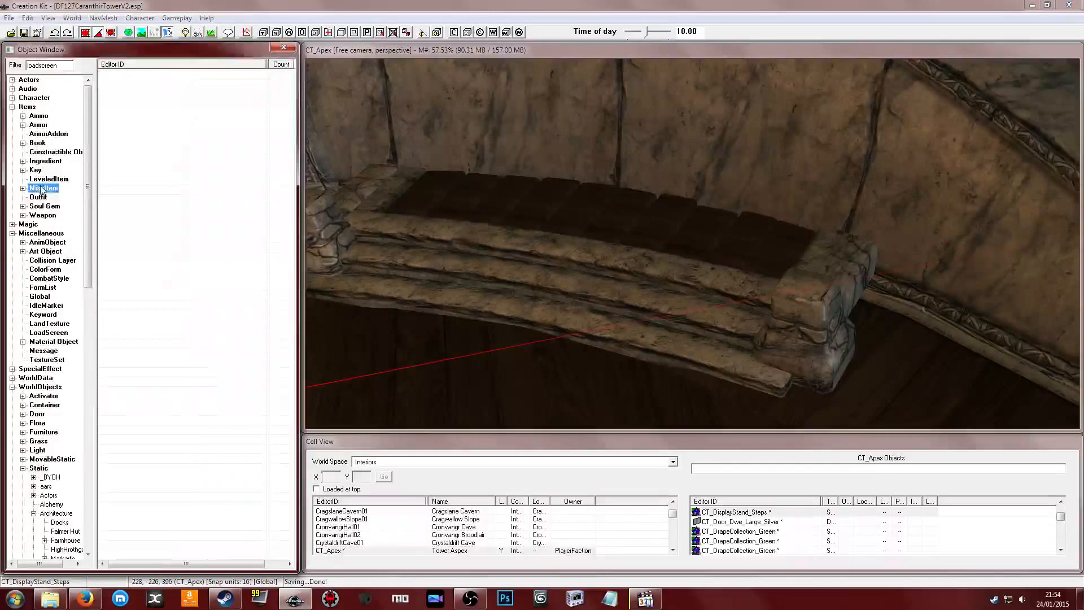
right_click(192, 180)
click(212, 186)
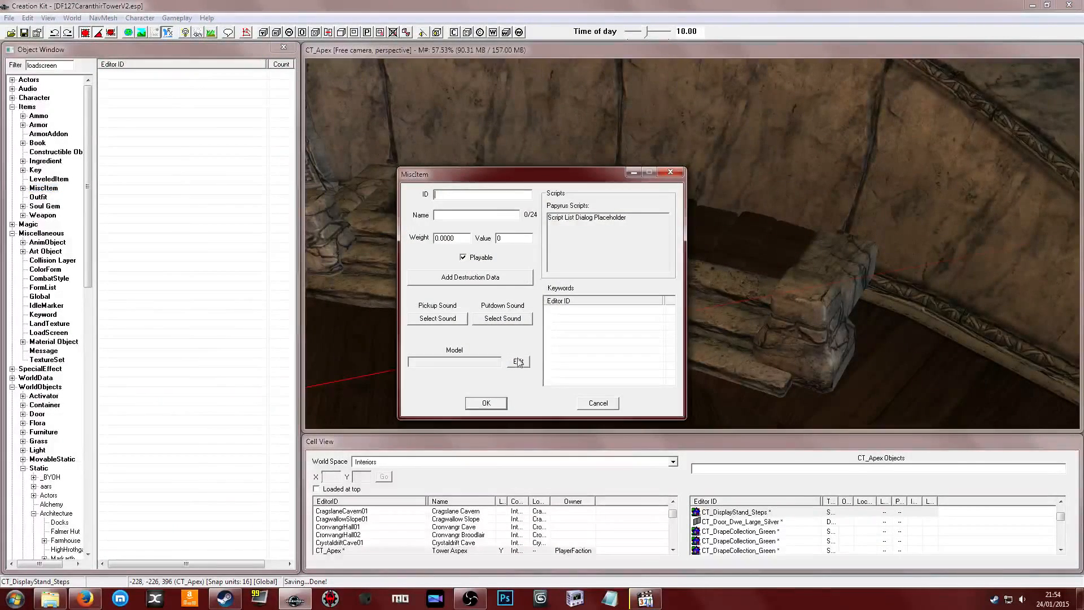
click(520, 354)
click(513, 218)
click(508, 209)
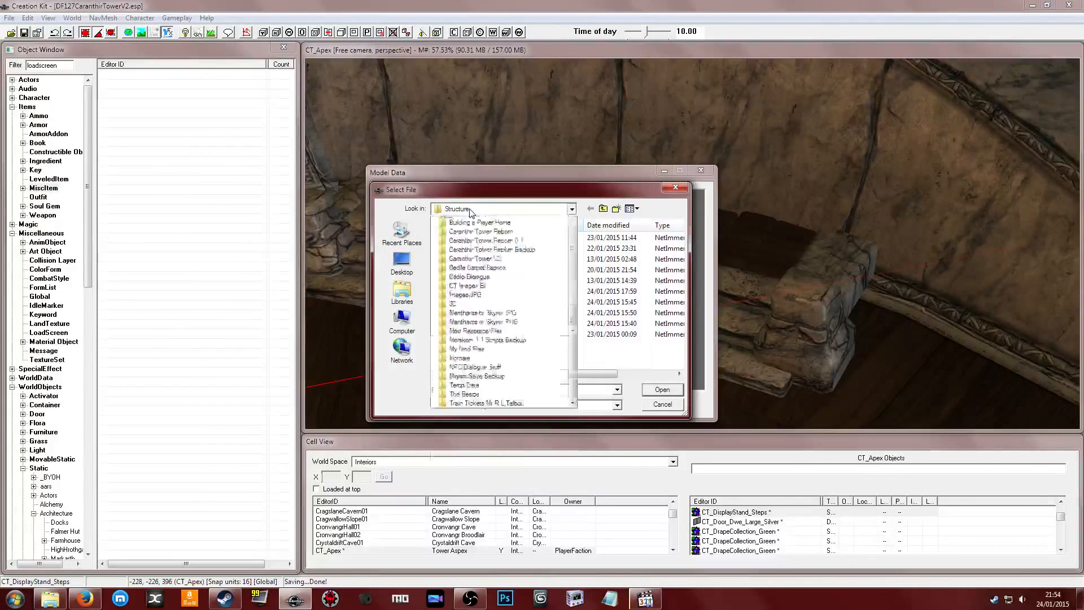
scroll(508, 243, up, 2)
click(503, 240)
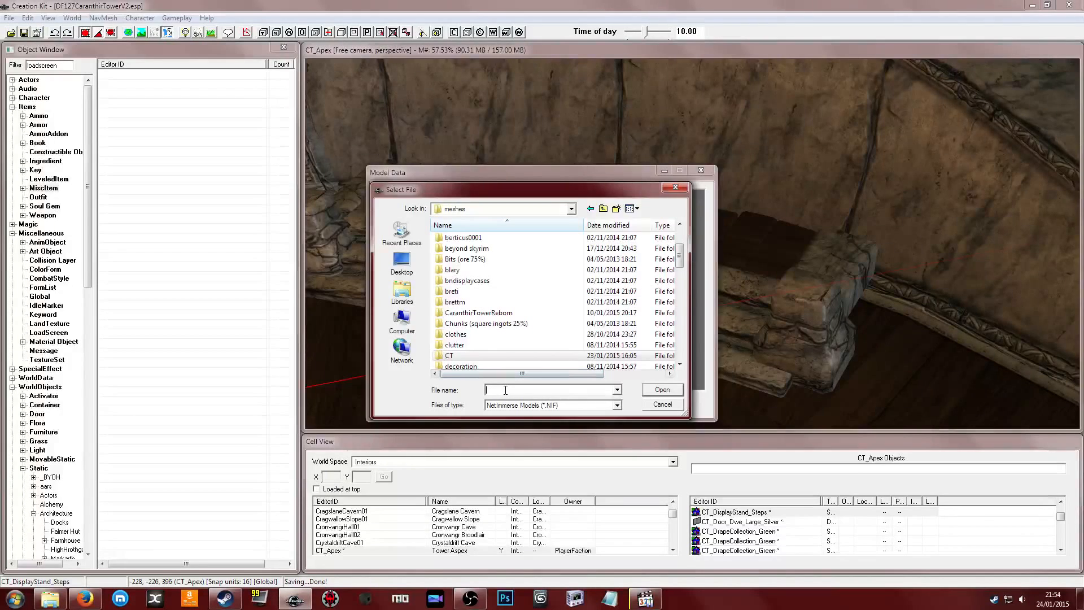
key(ctrl+v)
key(Return)
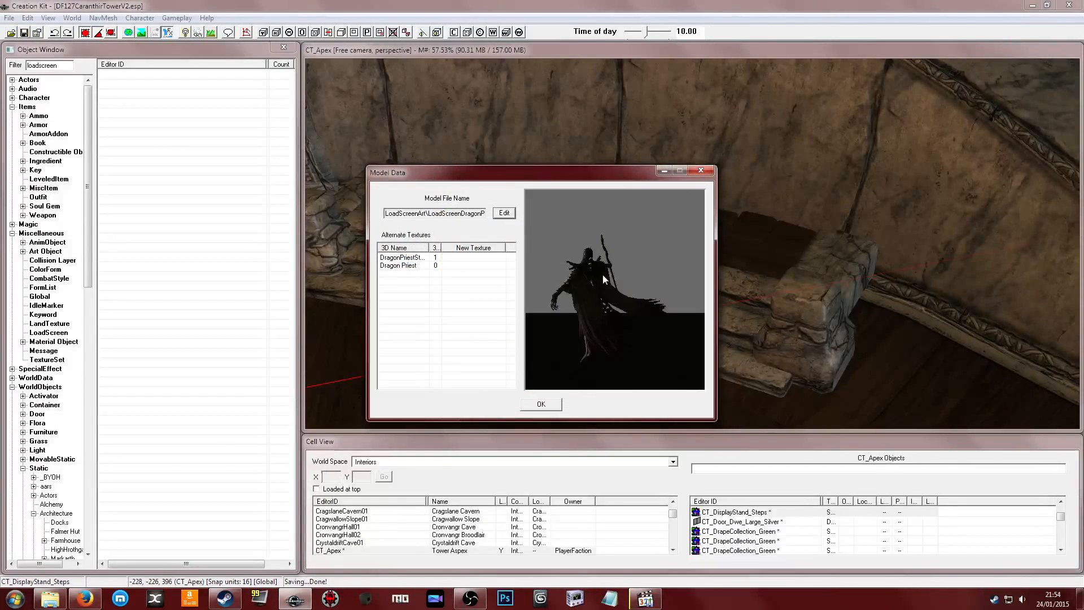
click(525, 407)
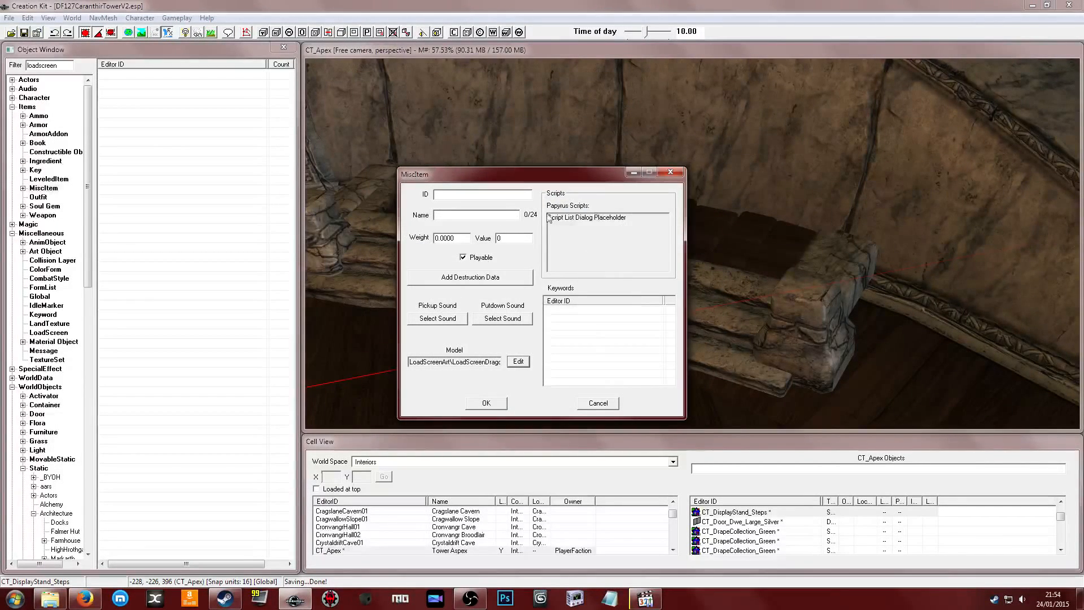
Move the new misc item's dialog aside and switch to Firefox to read the Twitch chat
click(577, 329)
right_click(597, 328)
click(584, 326)
drag(589, 174, 412, 166)
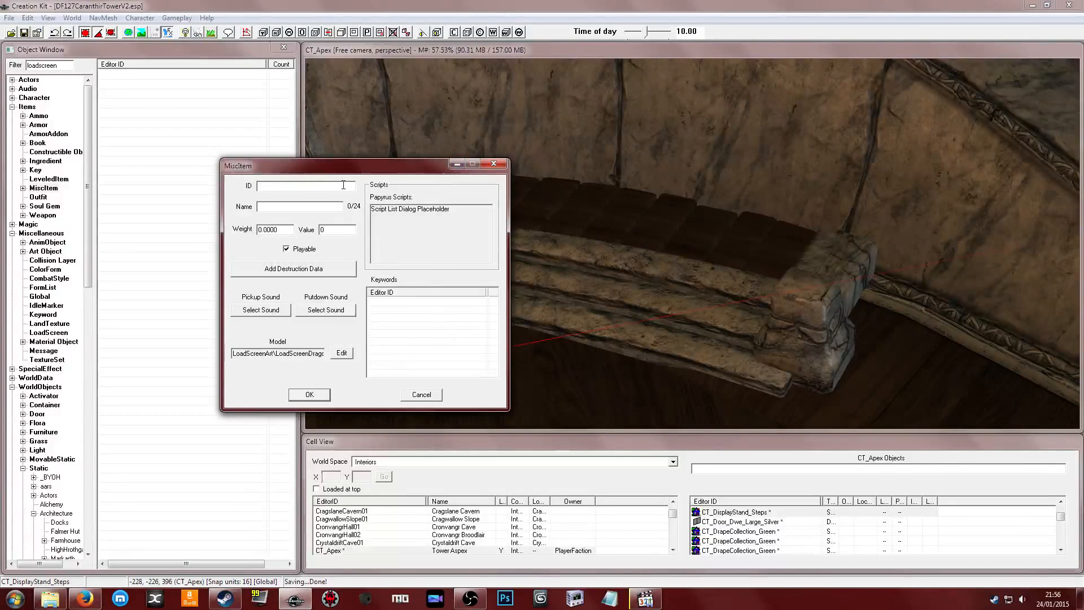
click(318, 187)
click(84, 599)
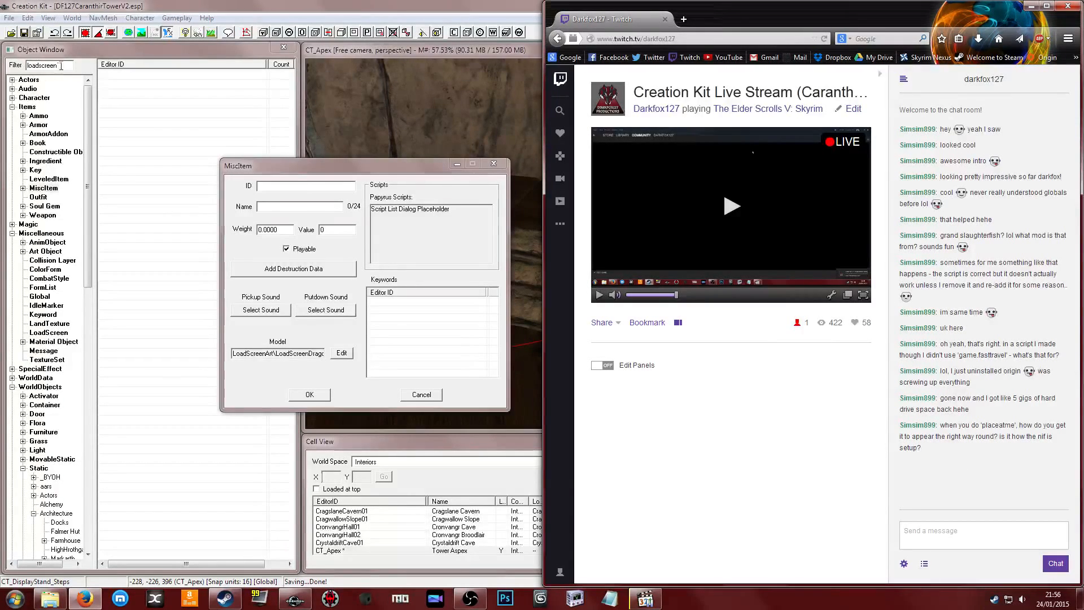
Filter the static objects by "xmarker" and look through the marker types
click(3, 69)
text(xmarker)
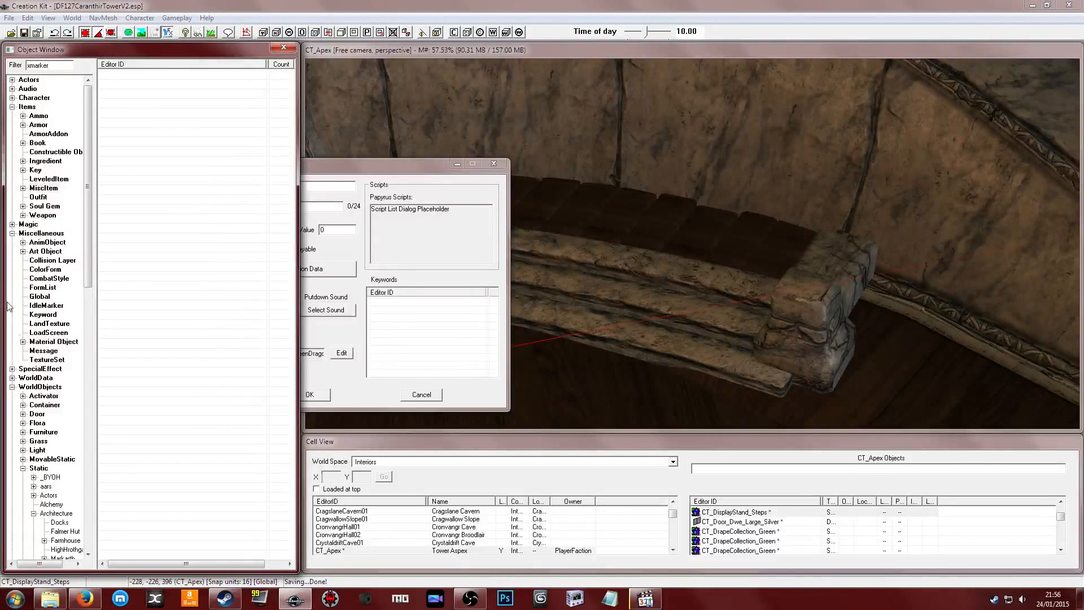
click(38, 469)
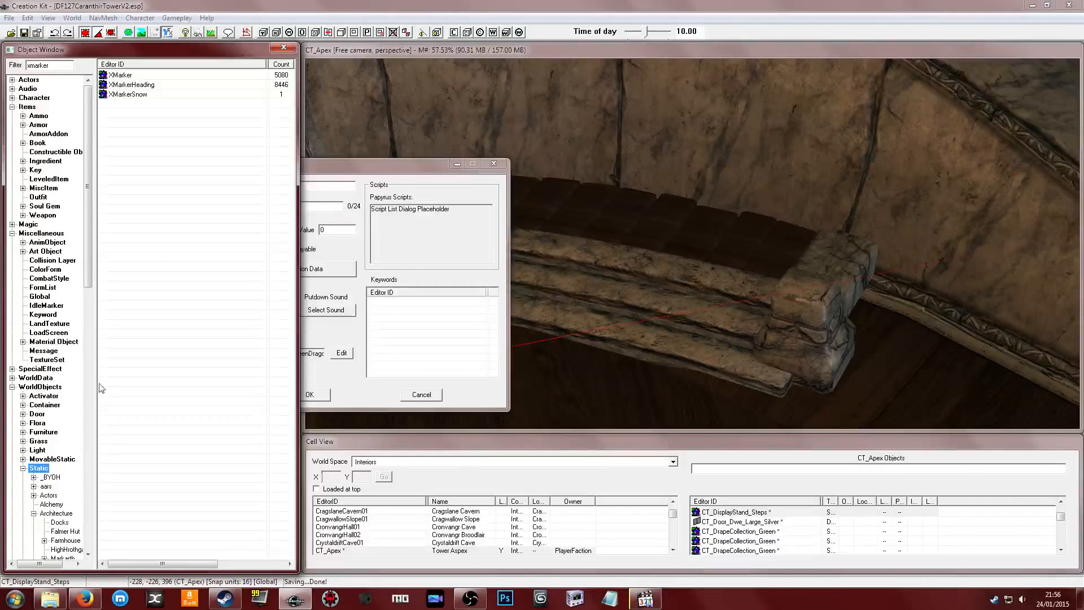
click(141, 95)
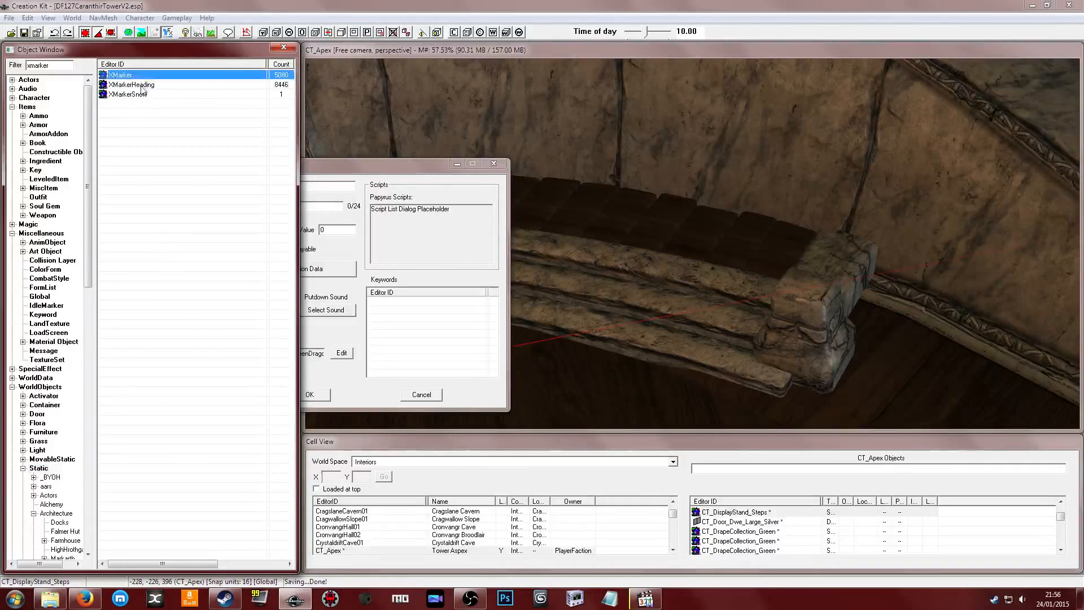
click(145, 84)
click(145, 76)
Place an XMarkerHeading at the display stand, view it from another angle and delete it
drag(136, 84, 711, 237)
mouse_move(709, 230)
middle_down()
mouse_move(731, 232)
mouse_move(649, 223)
mouse_move(700, 200)
mouse_move(680, 218)
mouse_move(680, 252)
mouse_move(678, 242)
mouse_move(721, 246)
mouse_move(546, 272)
middle_up()
scroll(714, 218, up, 2)
key(Delete)
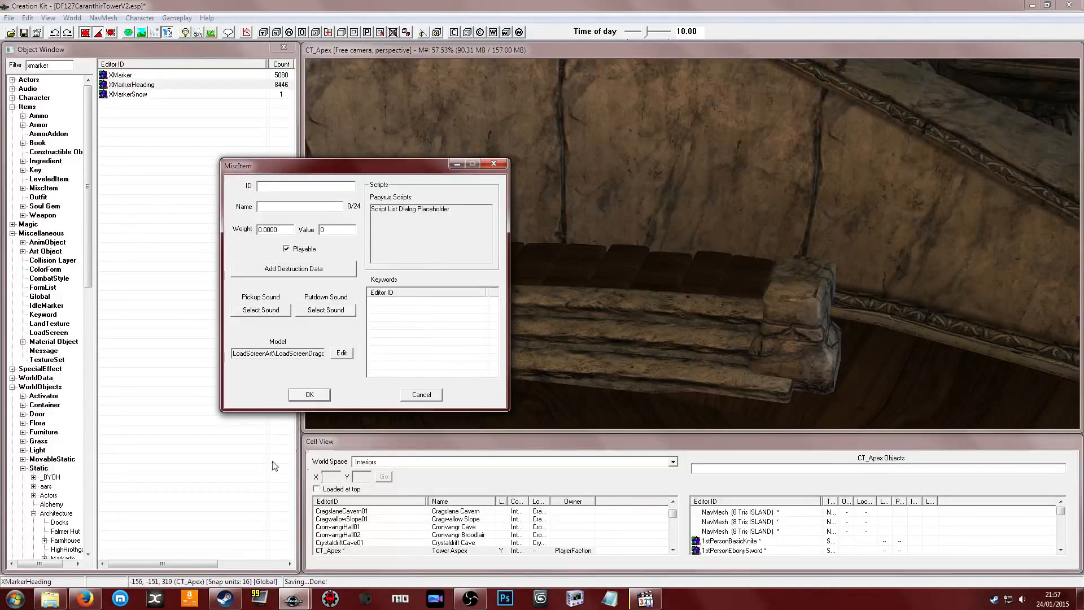
Try to save the plugin while the new misc item's dialog is open
click(295, 600)
click(356, 539)
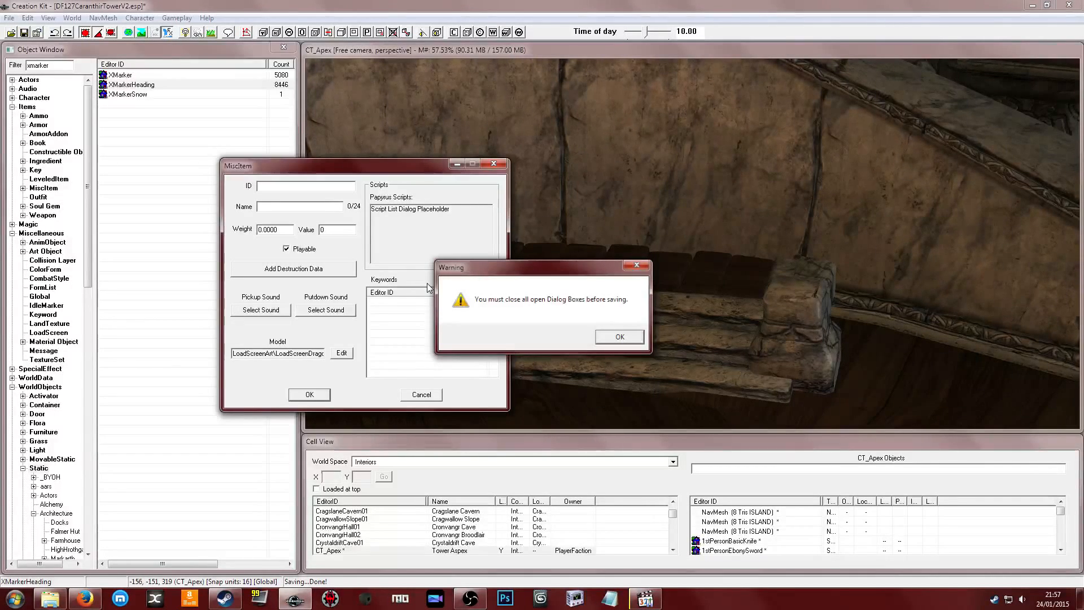
key(Return)
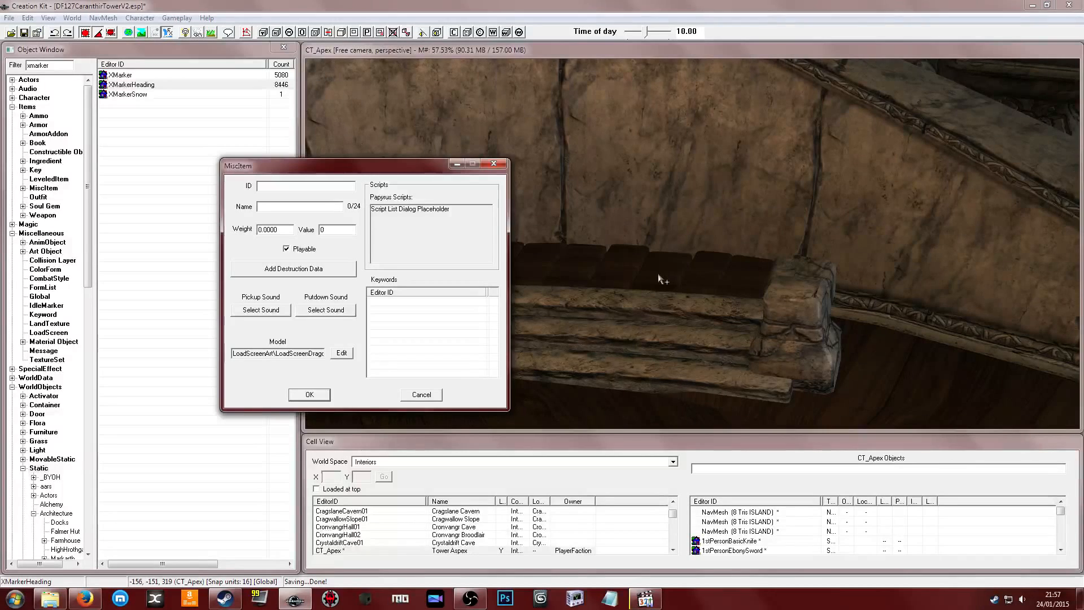
Enter CT_Misc_Trophy_ as the start of the new misc item's ID
drag(431, 167, 421, 180)
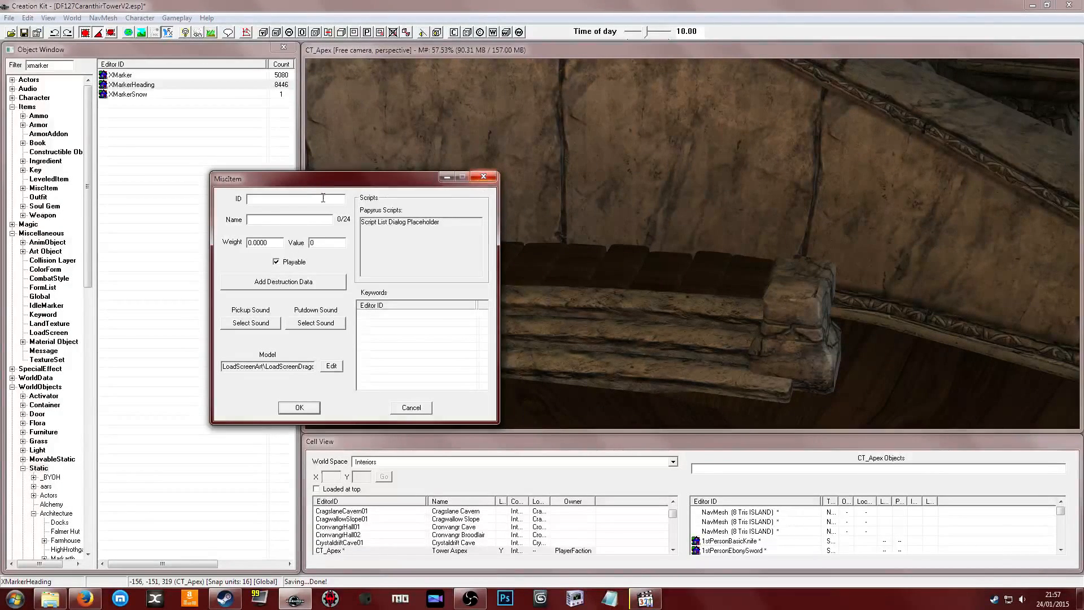
click(277, 199)
text(CT_)
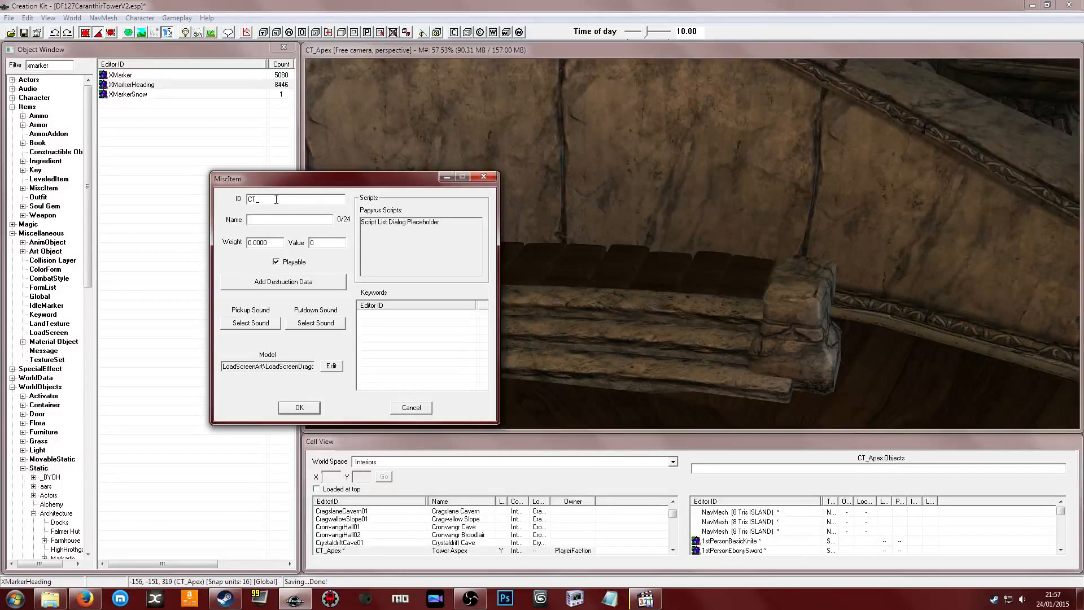
text(Misc_Trophy_)
drag(334, 181, 343, 188)
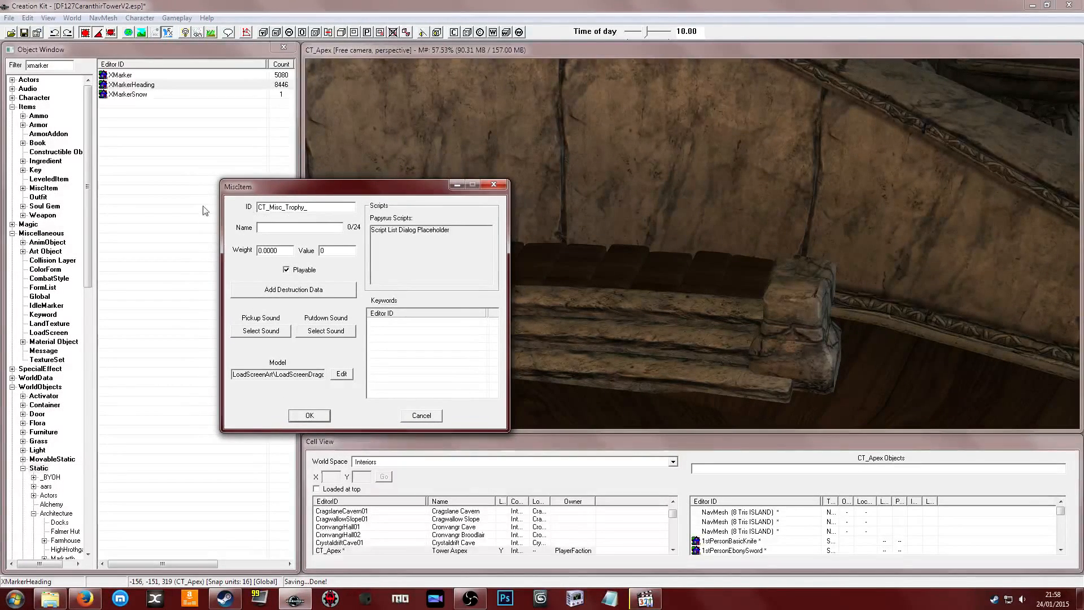
click(152, 199)
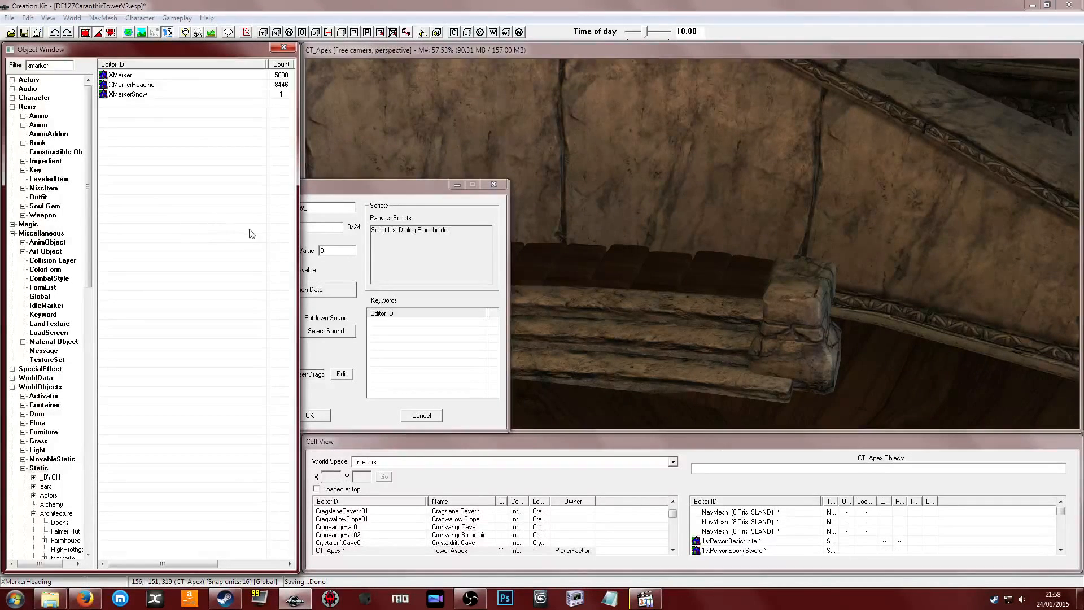
click(345, 194)
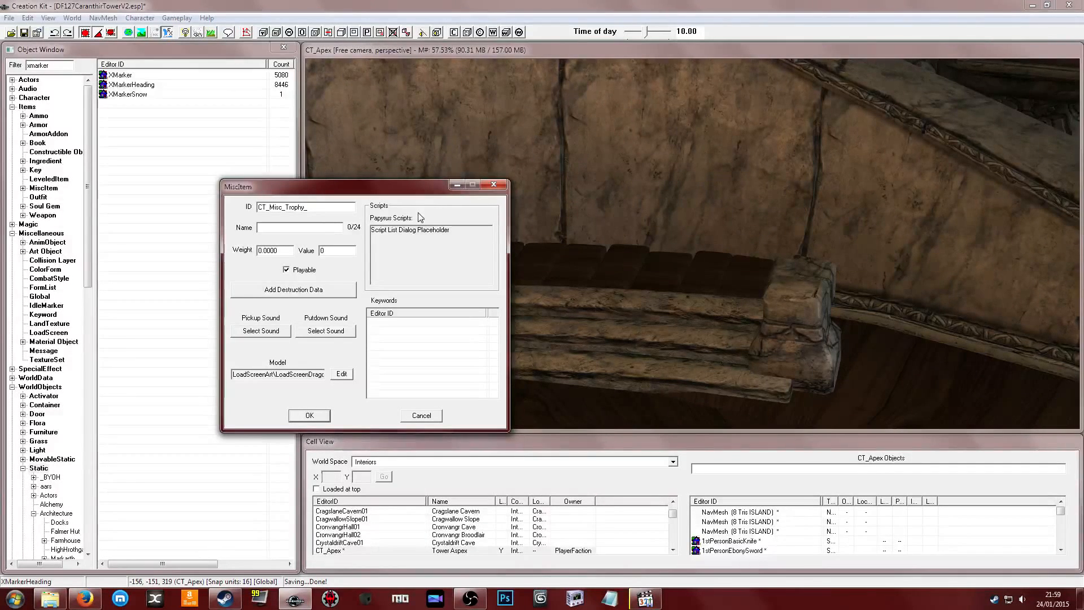
Complete the misc item's ID as CT_Misc_Trophy_Bear and set its value to 200
text(Bear)
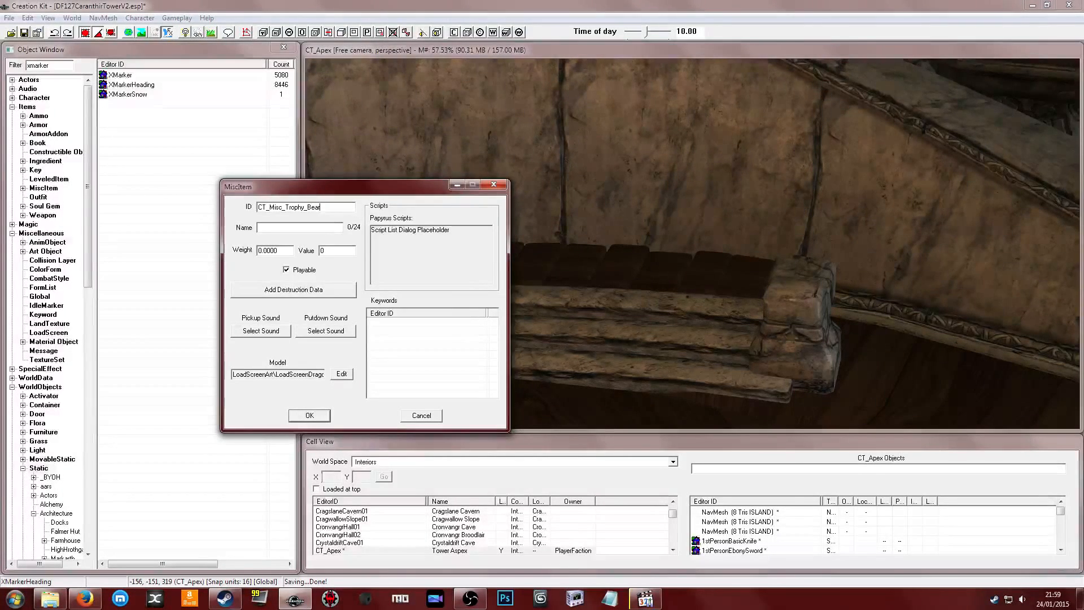
click(297, 228)
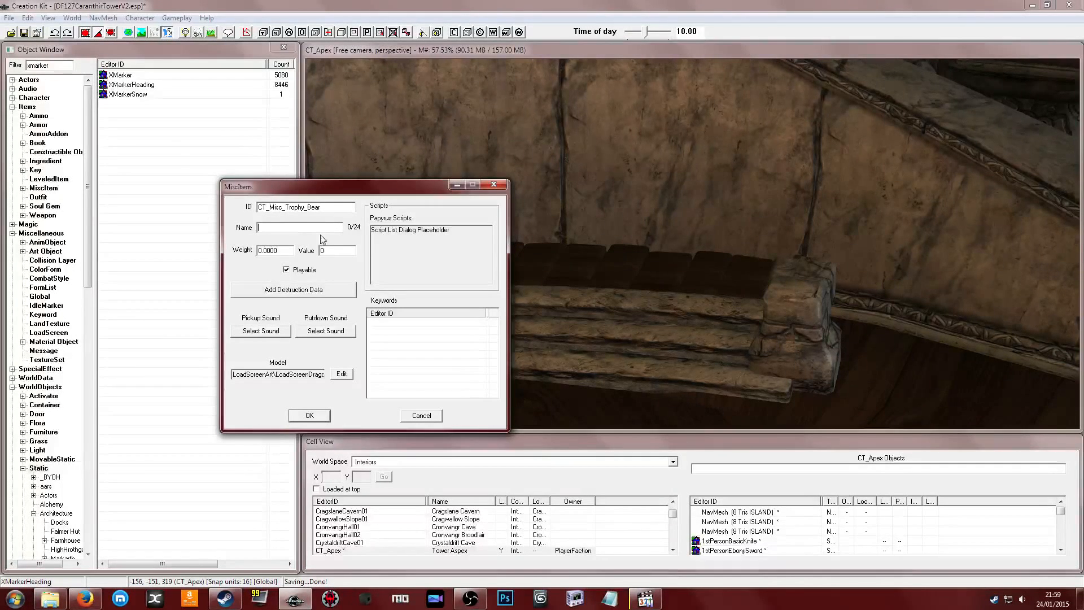
click(344, 250)
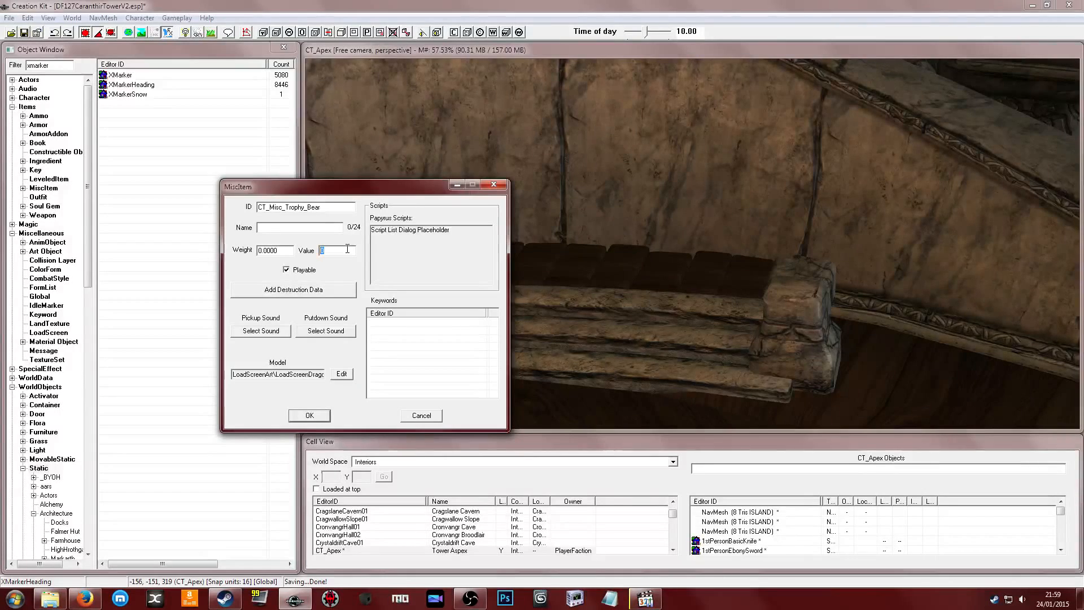
click(348, 250)
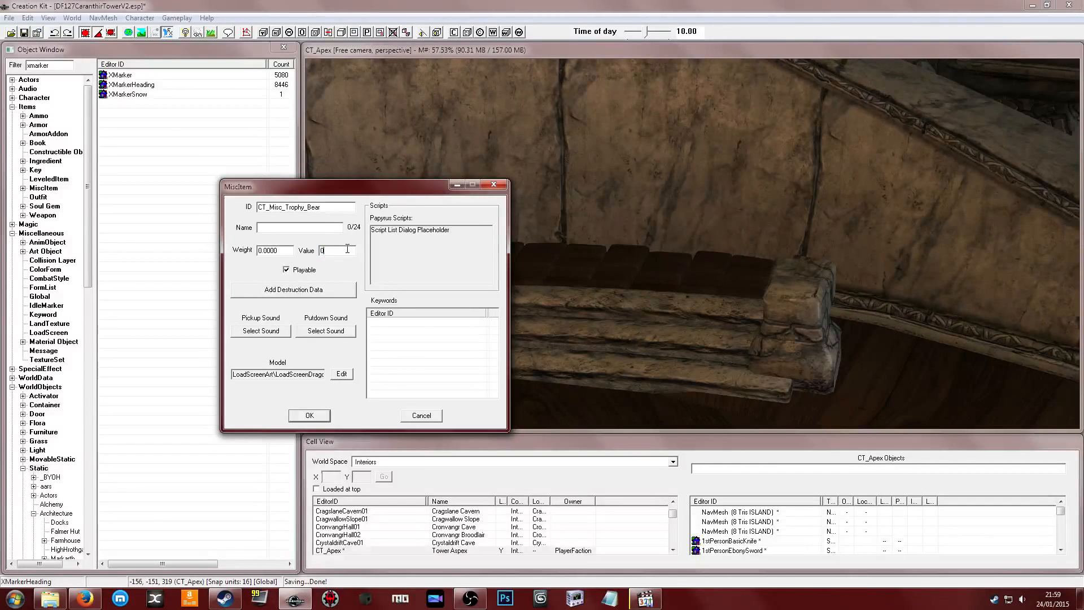
drag(333, 253, 295, 259)
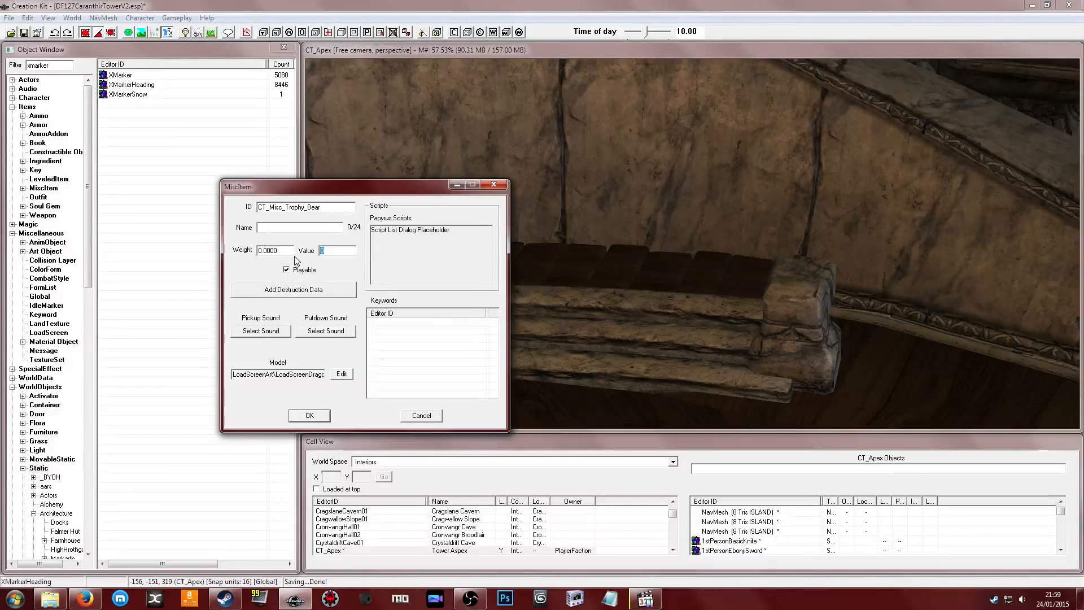
text(200)
Set the misc item's weight to 15 and name it Bear Trophy
double_click(289, 250)
text(15)
click(299, 229)
text(Bear Trophy)
drag(292, 228, 276, 238)
click(312, 228)
click(298, 229)
Start adding a keyword to the Bear Trophy item and look through the keywords filtered by "materia"
right_click(440, 335)
click(420, 351)
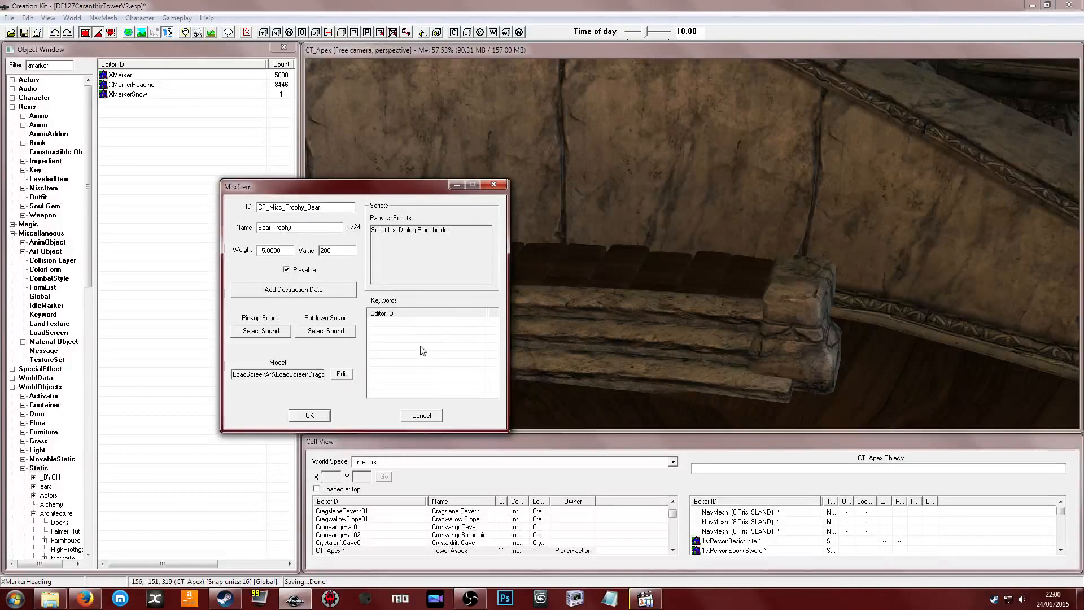
right_click(411, 341)
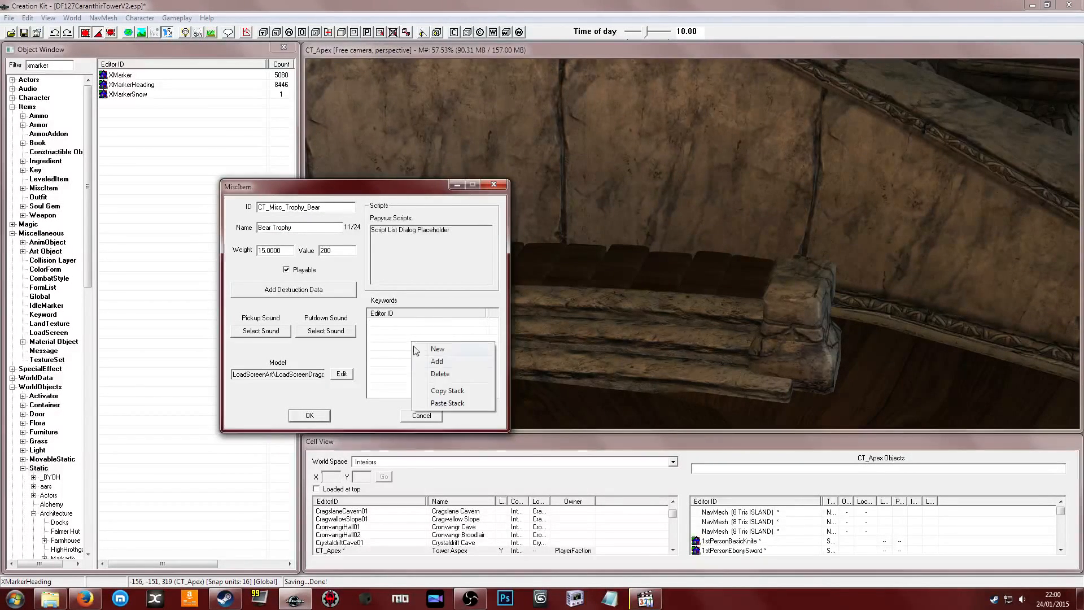
click(436, 360)
drag(323, 209, 555, 232)
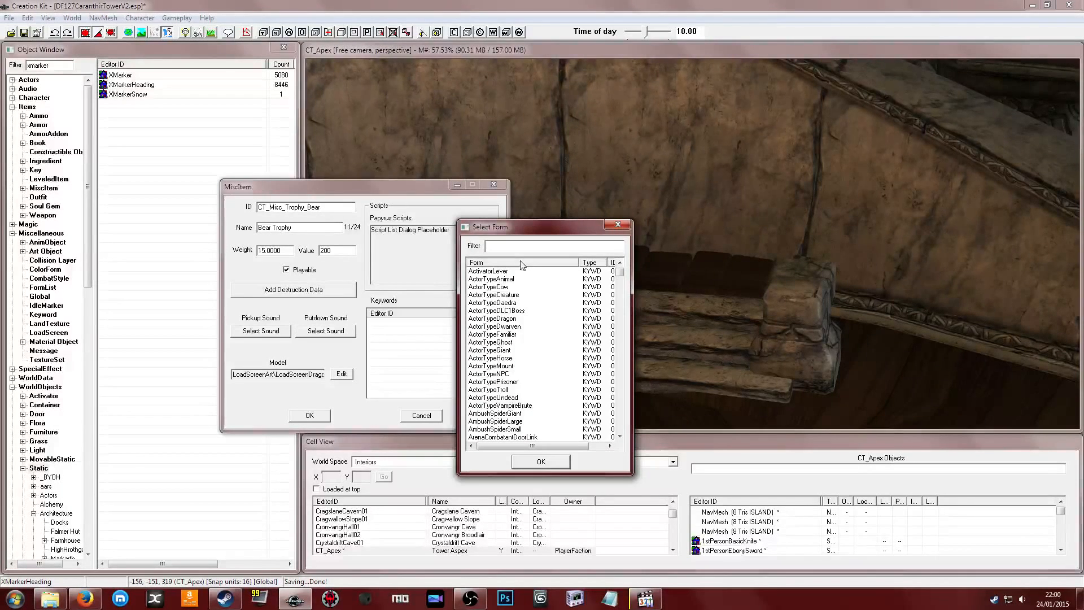
text(rial;)
key(BackSpace)
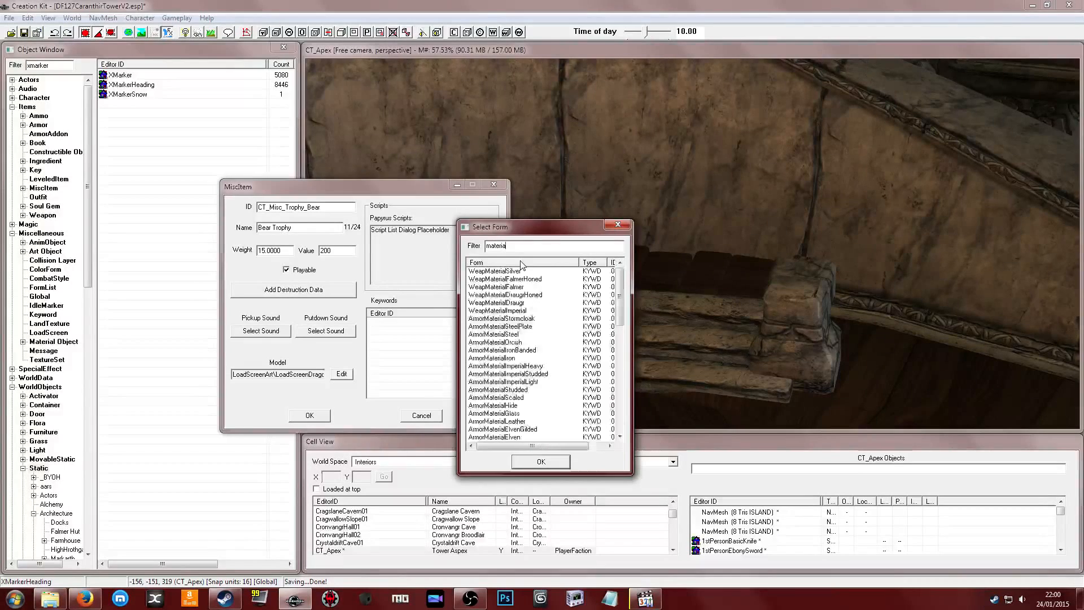
click(520, 309)
scroll(520, 308, down, 3)
scroll(521, 308, up, 2)
scroll(520, 310, up, 2)
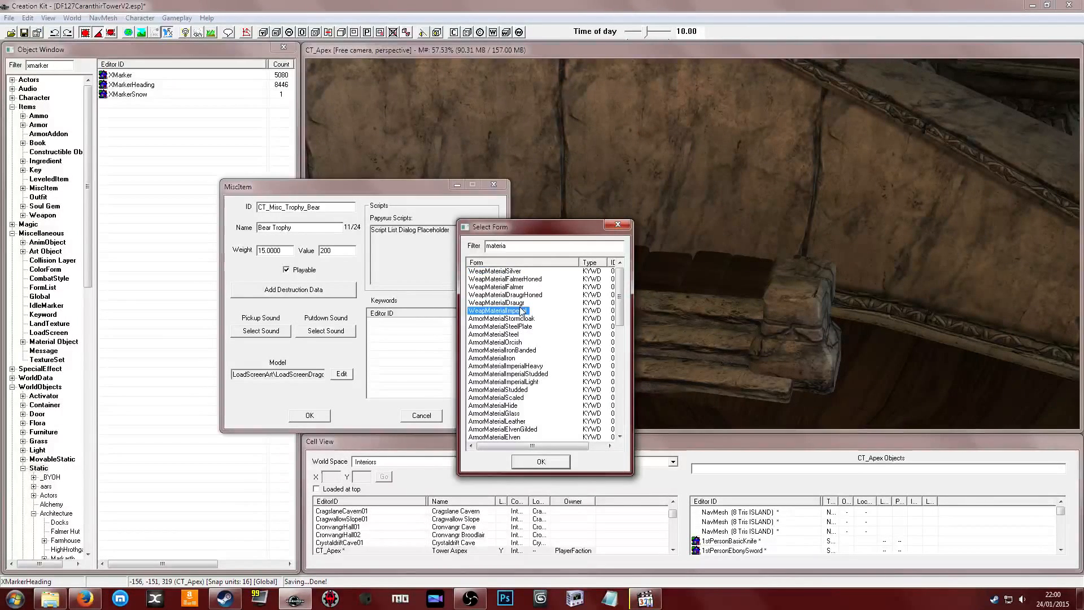
click(515, 272)
click(507, 288)
click(507, 295)
click(507, 302)
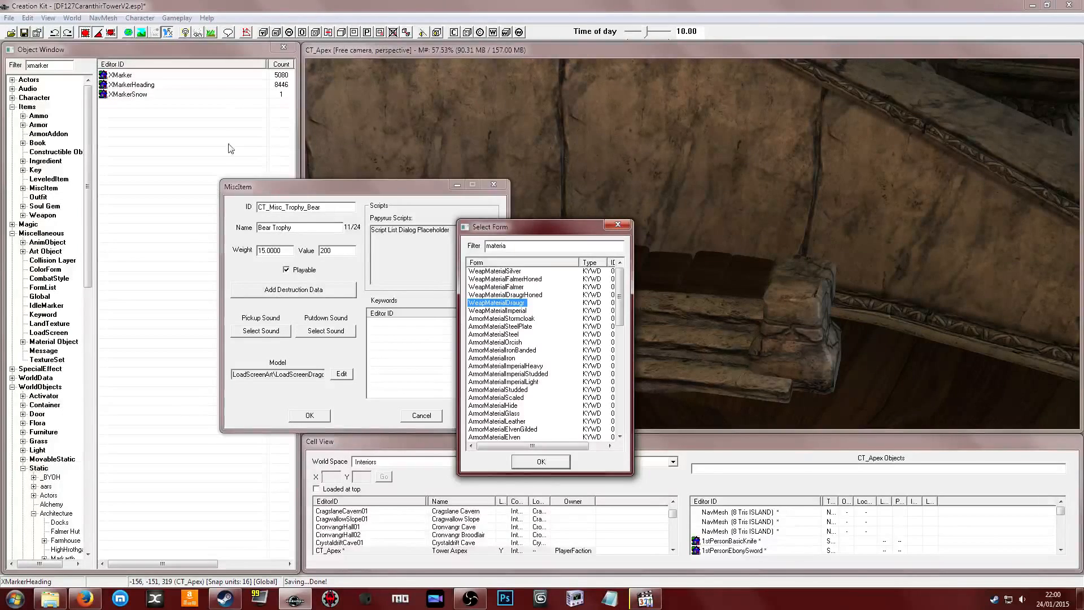
Filter the keywords by "cat" and compare the BYOHHouseCraftingCategory entries
drag(510, 246, 433, 251)
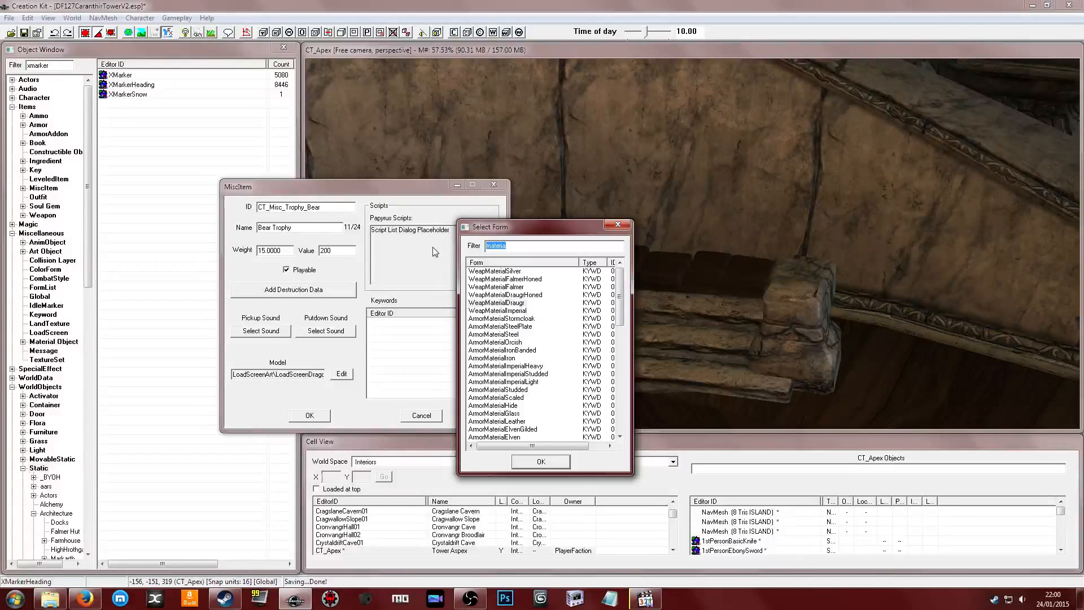
text(catagory)
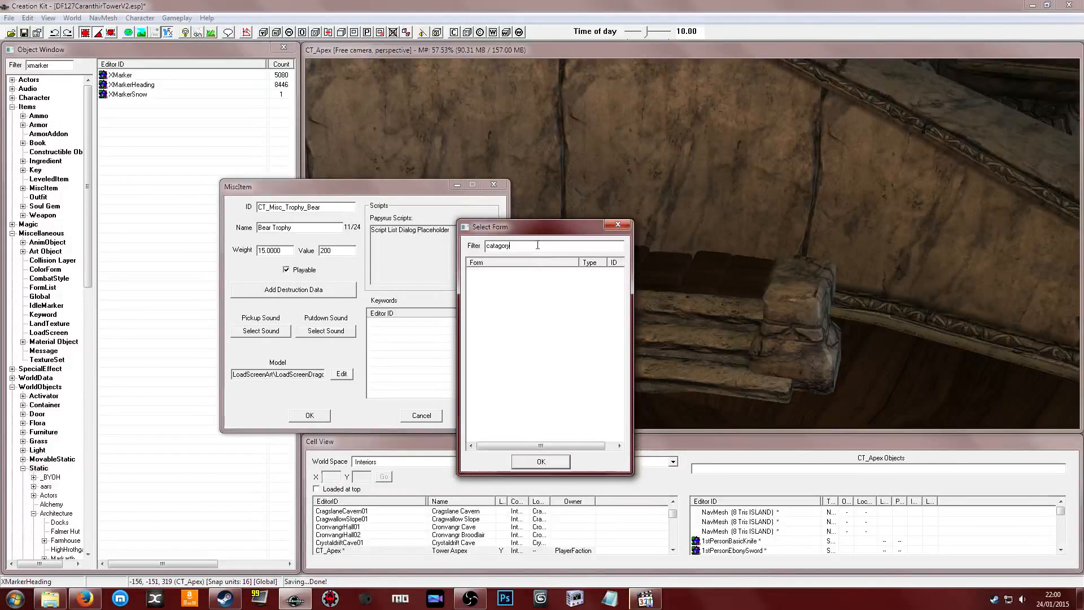
key(ctrl+a)
text(cat)
click(534, 327)
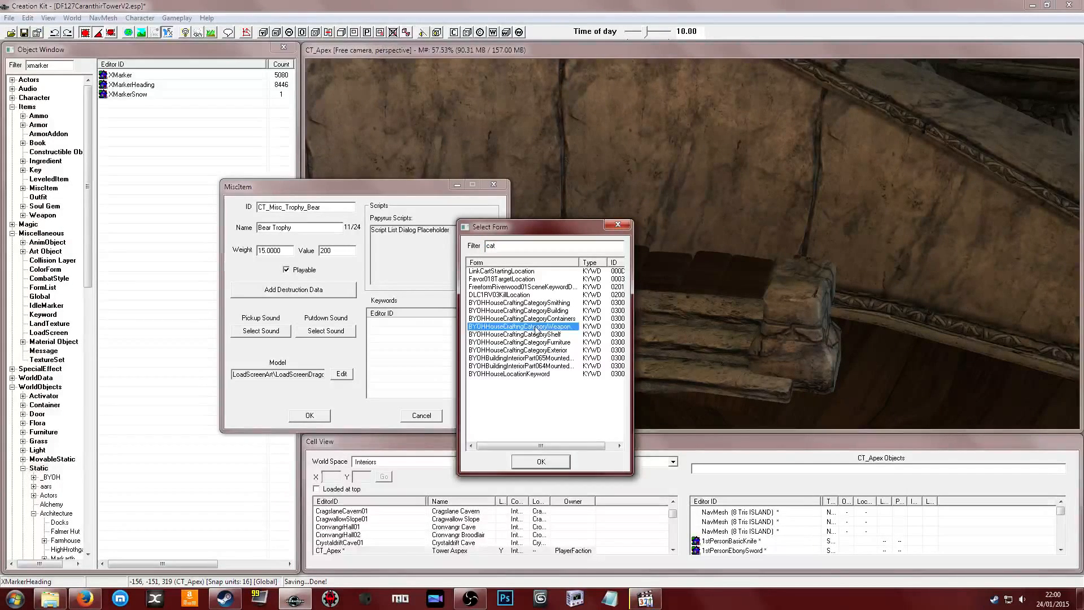
click(535, 342)
click(533, 326)
click(535, 310)
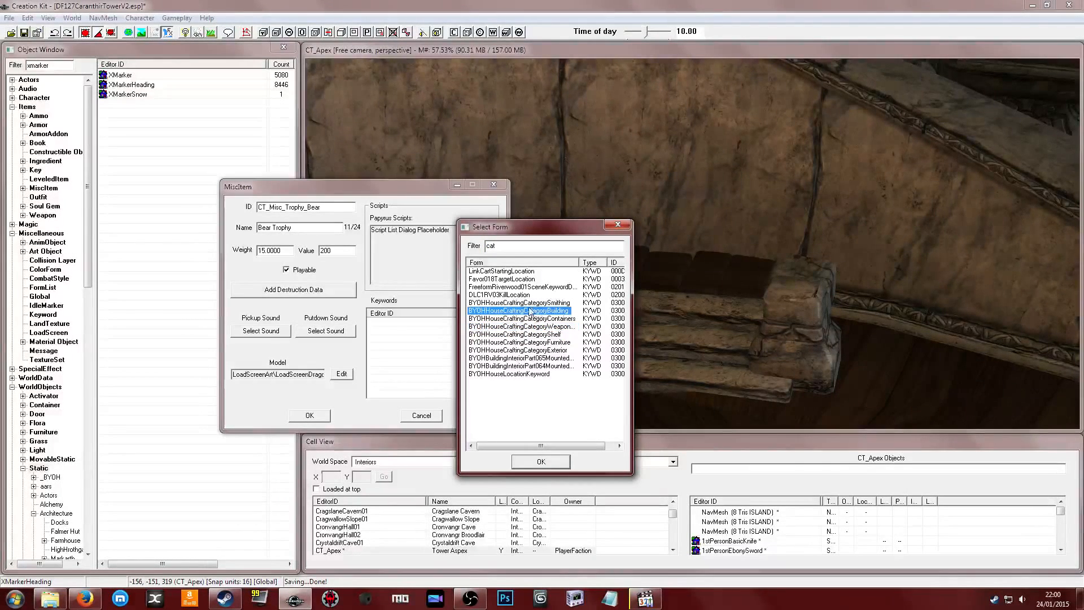
click(527, 295)
click(562, 302)
click(558, 310)
click(558, 319)
click(556, 326)
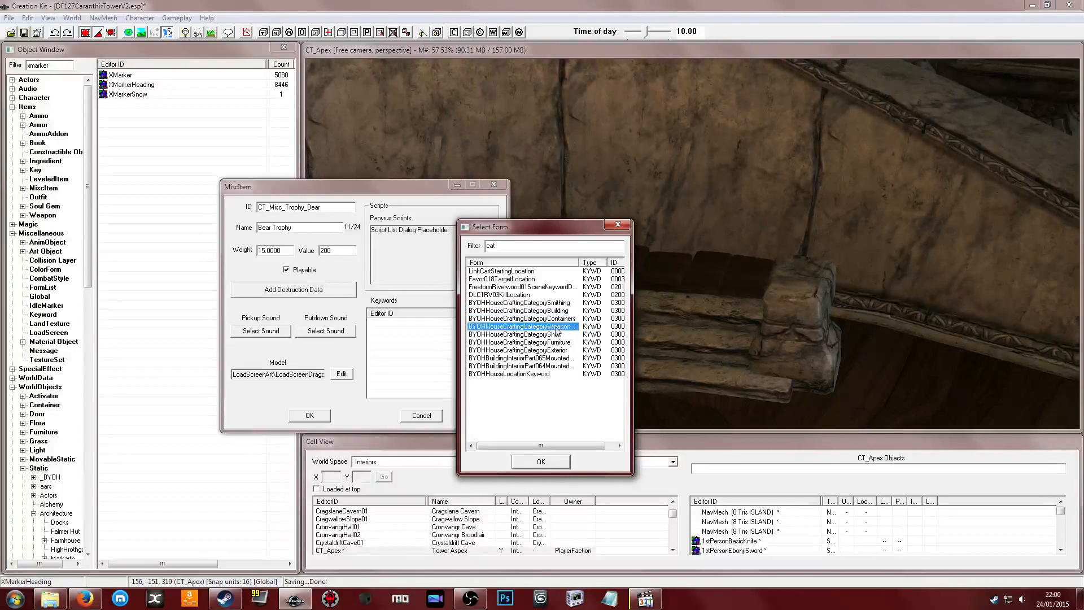
click(554, 335)
click(551, 343)
click(547, 335)
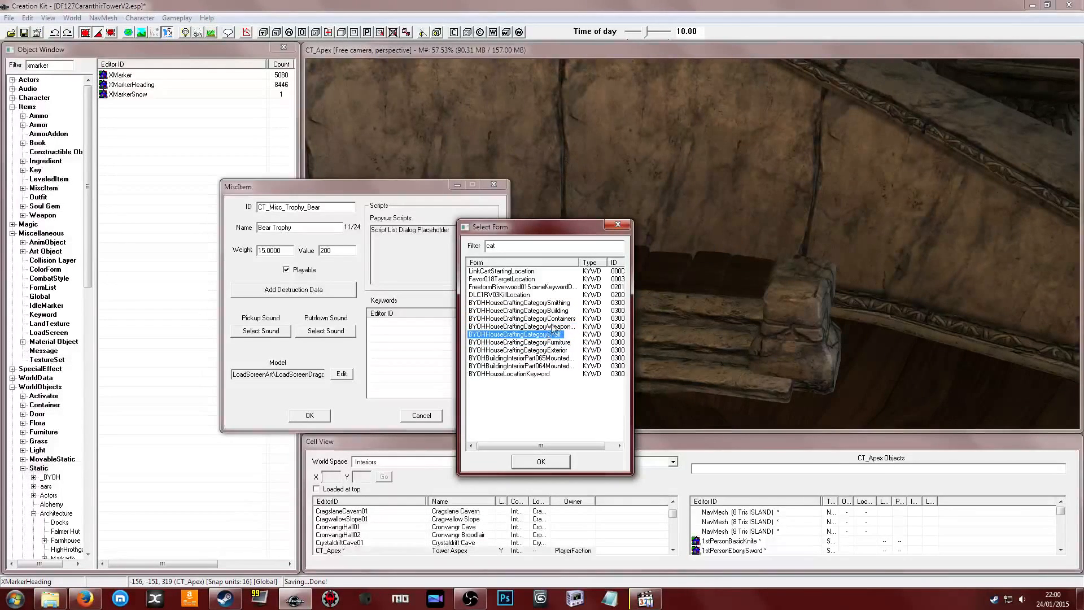
click(549, 327)
Add the BYOHHouseCraftingCategoryFurniture keyword to the Bear Trophy item
click(551, 342)
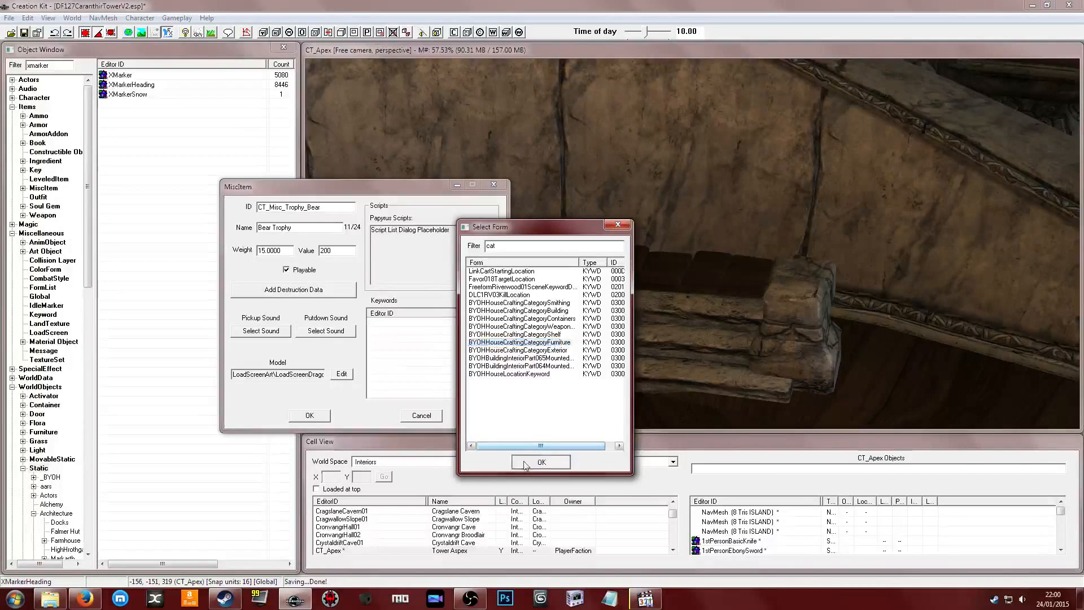
click(541, 462)
click(435, 324)
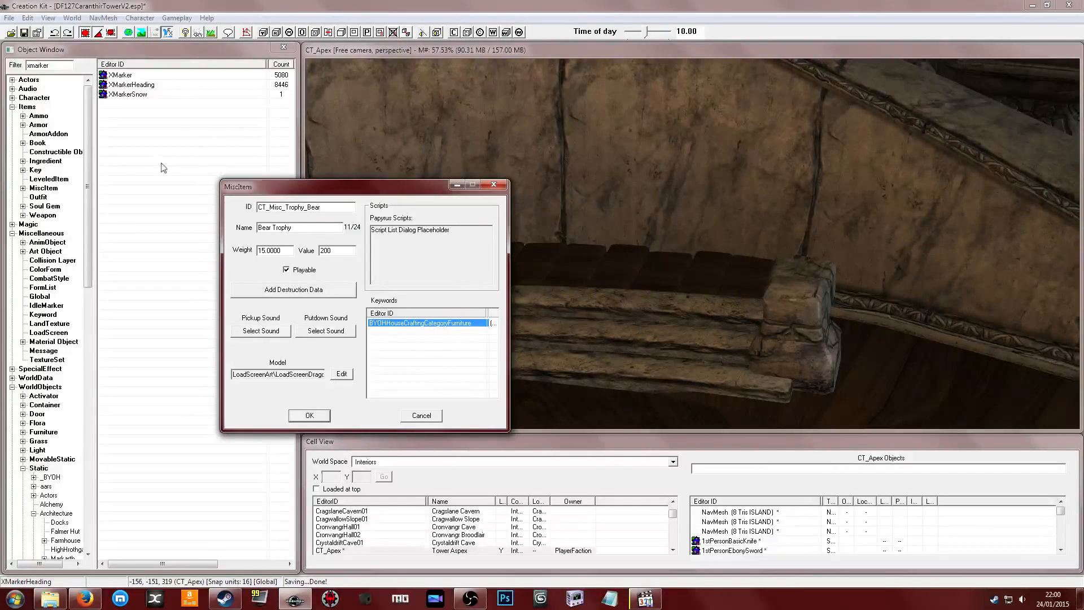
click(401, 339)
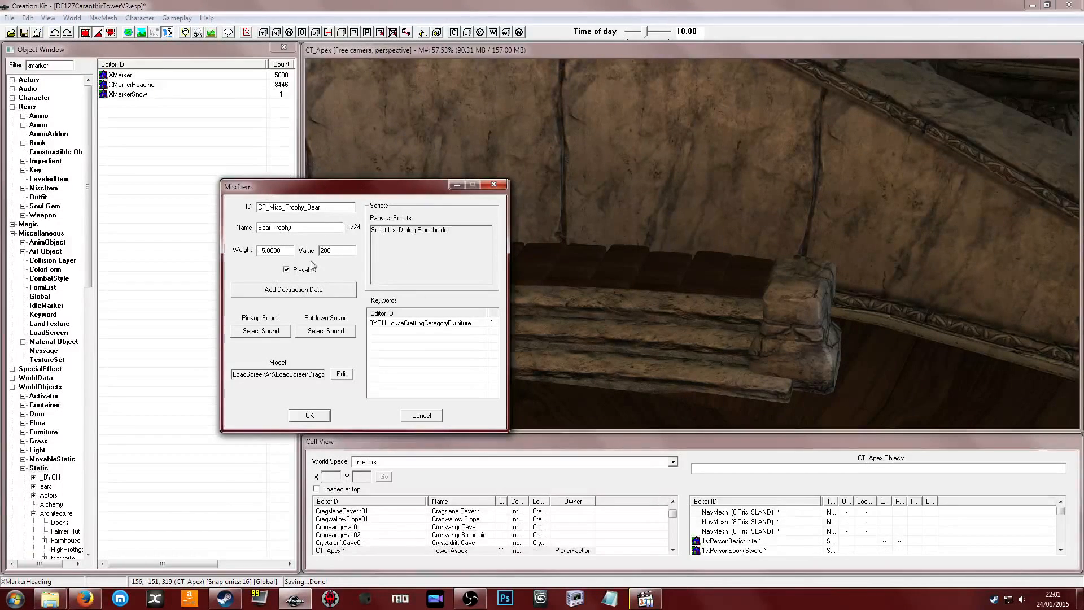
Open the Bear Trophy's model data and filter the static objects by "trophy"
click(341, 374)
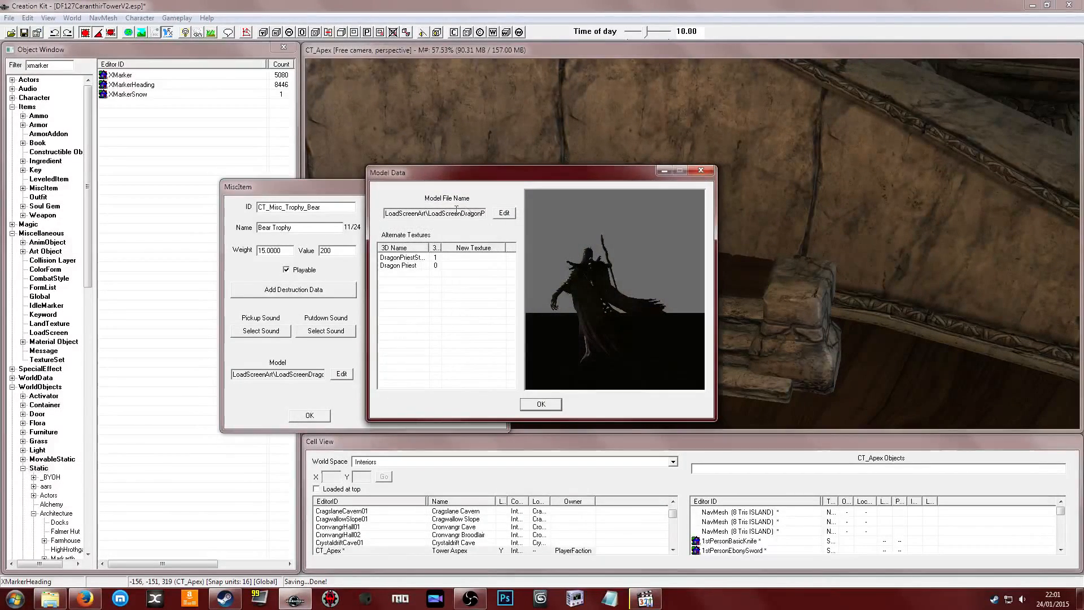
click(36, 64)
double_click(36, 64)
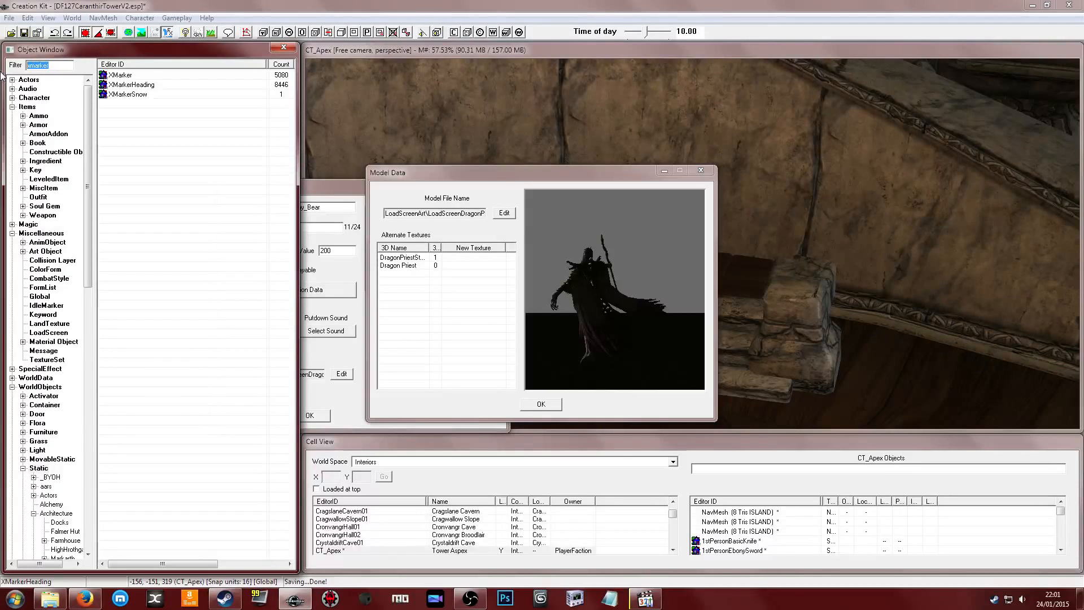
text(trophy)
Open the object preview and examine the BYOHHouseTrophy01BearNEW static in it
click(170, 142)
right_click(204, 142)
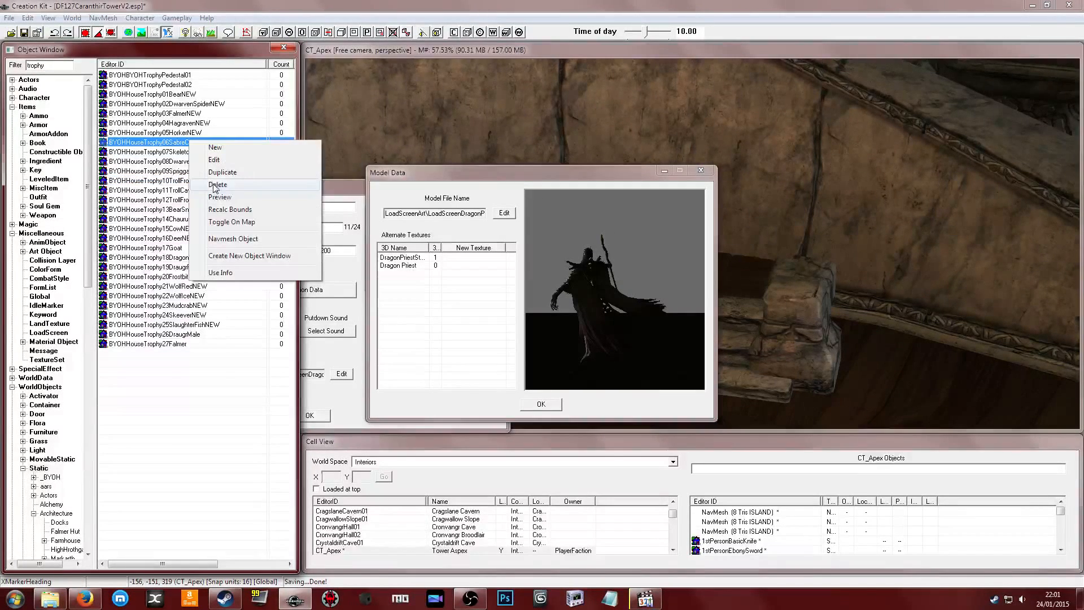
click(220, 198)
click(182, 96)
middle_drag(493, 205, 567, 210)
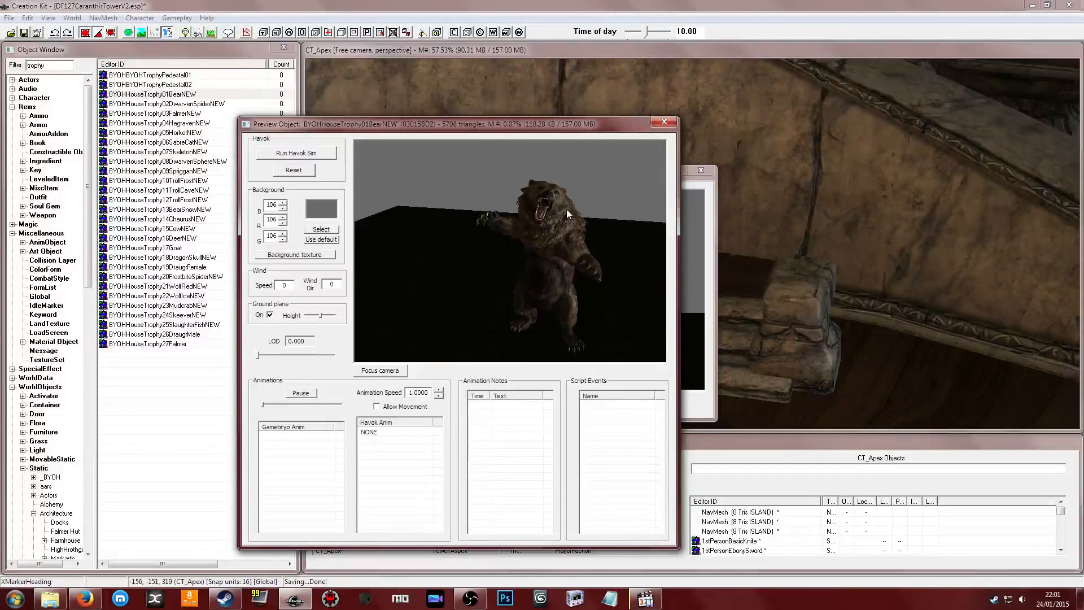
Step through the previews of the trophy statics, from the pedestals down to BYOHHouseTrophy13BearSnowNEW
click(157, 105)
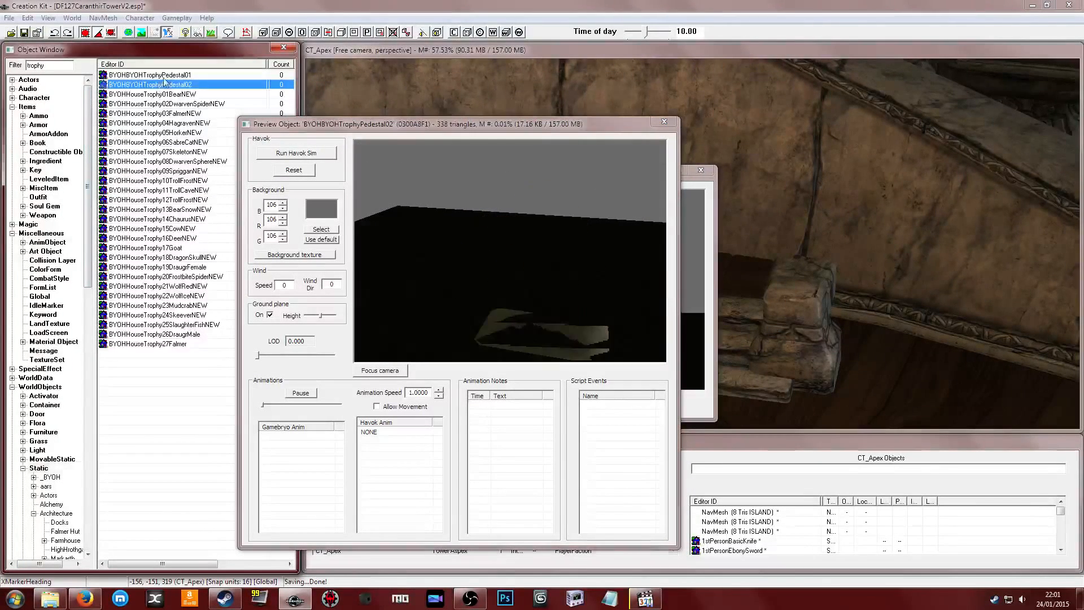
key(Down)
key(Down)
key(Down)
key(Down)
key(Down)
key(Down)
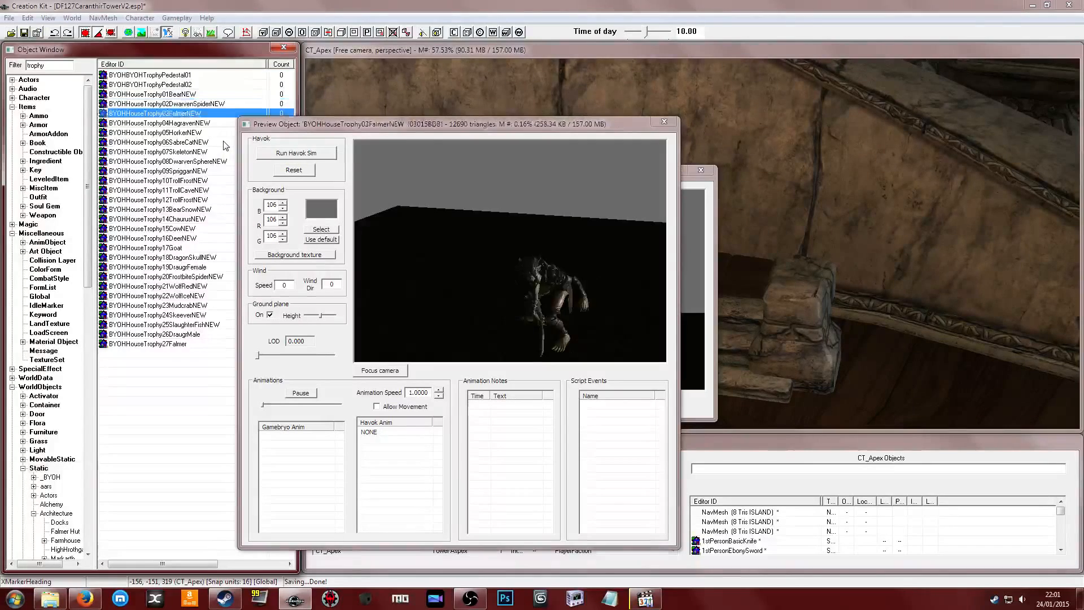
key(Down)
key(Down)
key(Down)
key(Down)
key(Down)
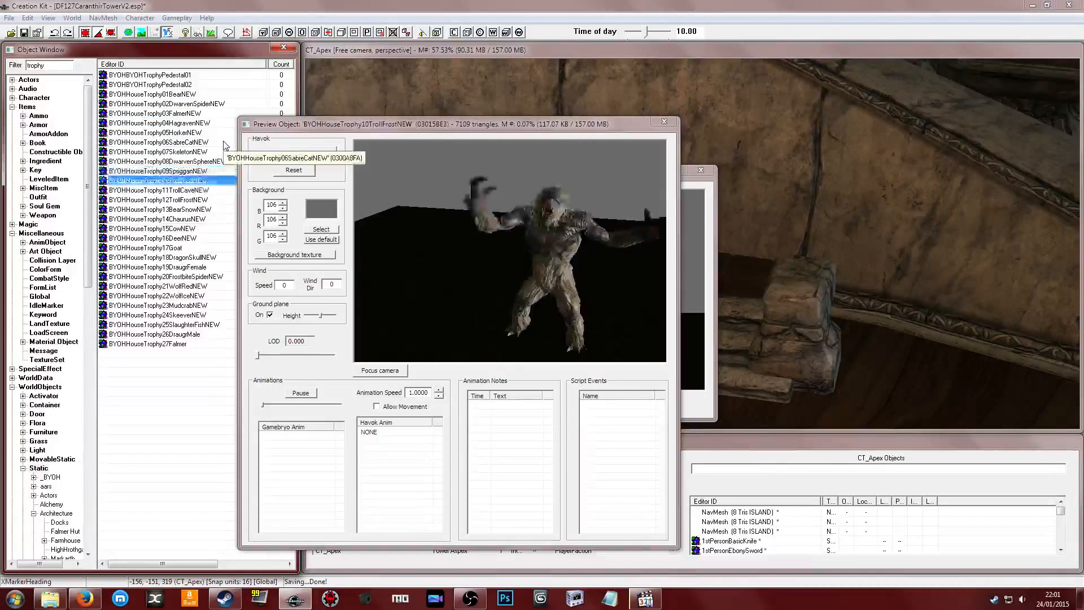
key(Down)
key(Down)
key(Down)
key(Up)
key(Up)
key(Up)
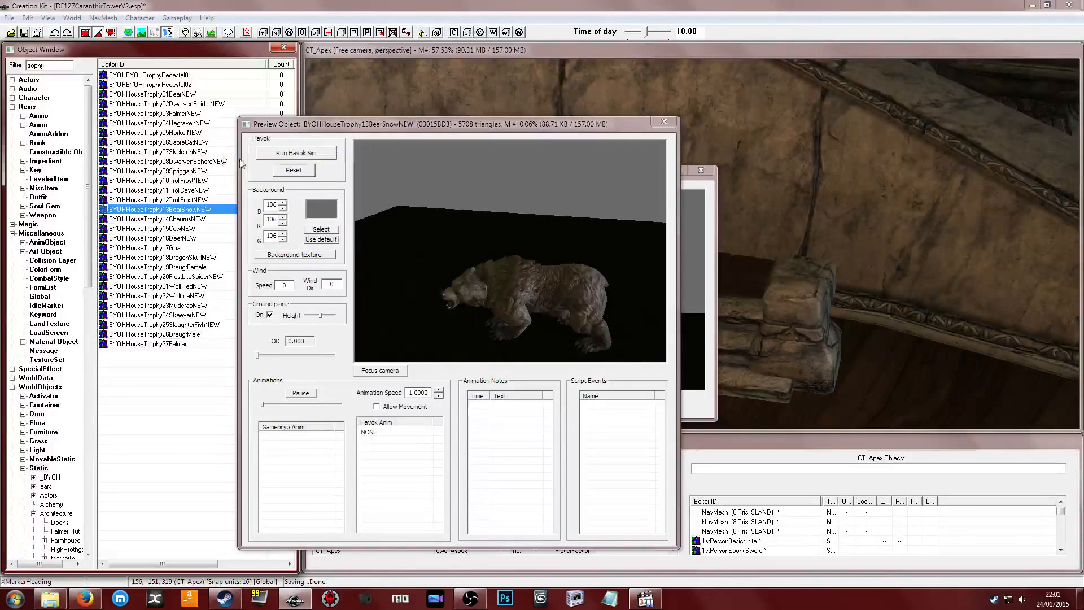
View the snow bear trophy preview from another angle and compare it with the item's current model data
click(456, 240)
middle_drag(455, 239, 450, 232)
drag(451, 233, 519, 233)
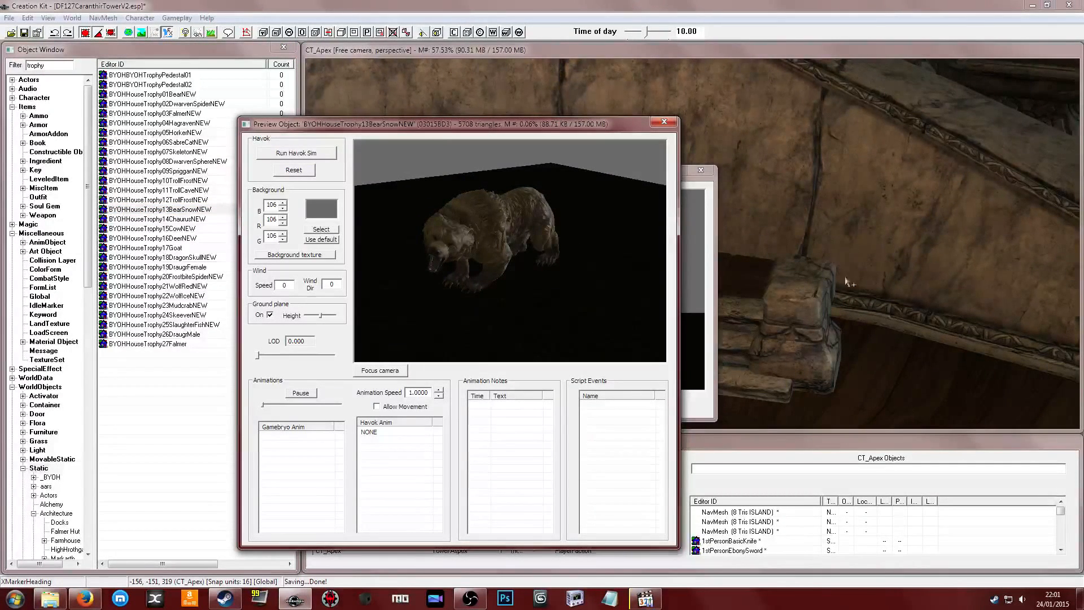
click(695, 226)
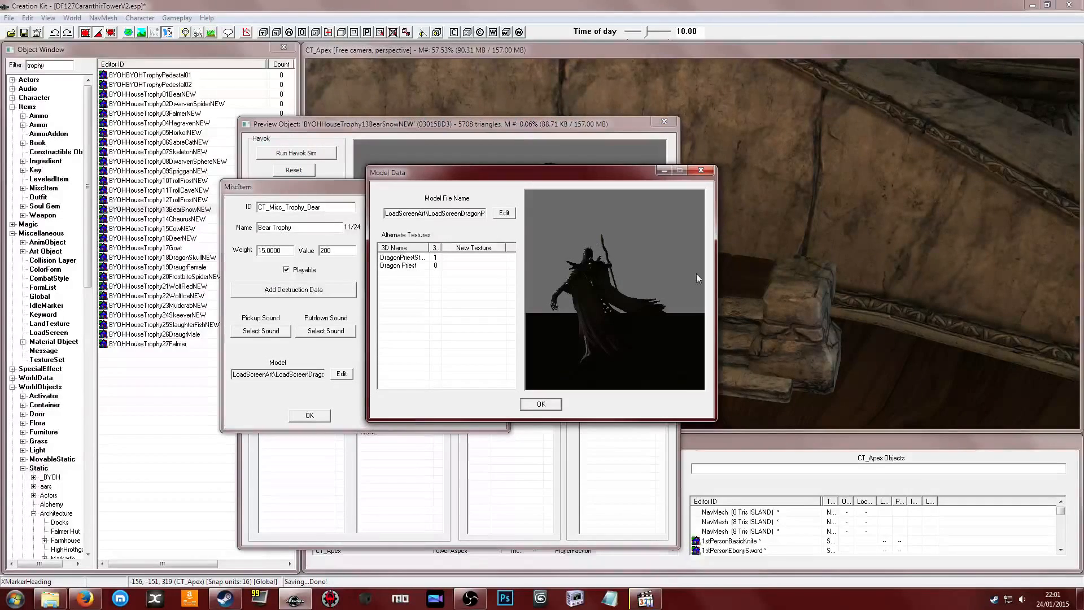
click(177, 219)
click(181, 210)
click(702, 223)
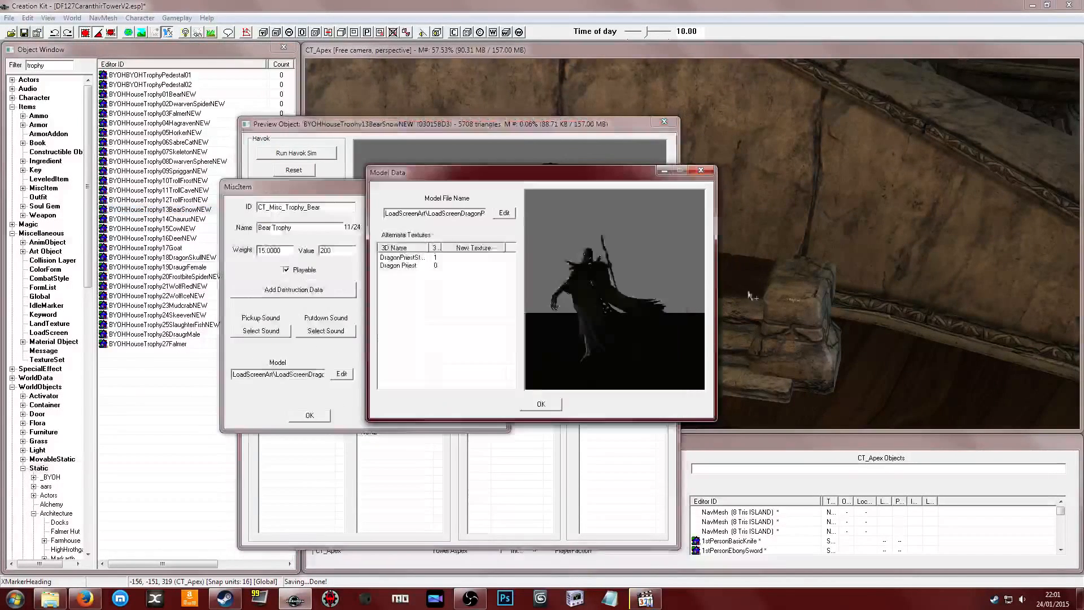
Preview BYOHHouseTrophy12TrollFrostNEW as a whole from a rotated angle
click(155, 200)
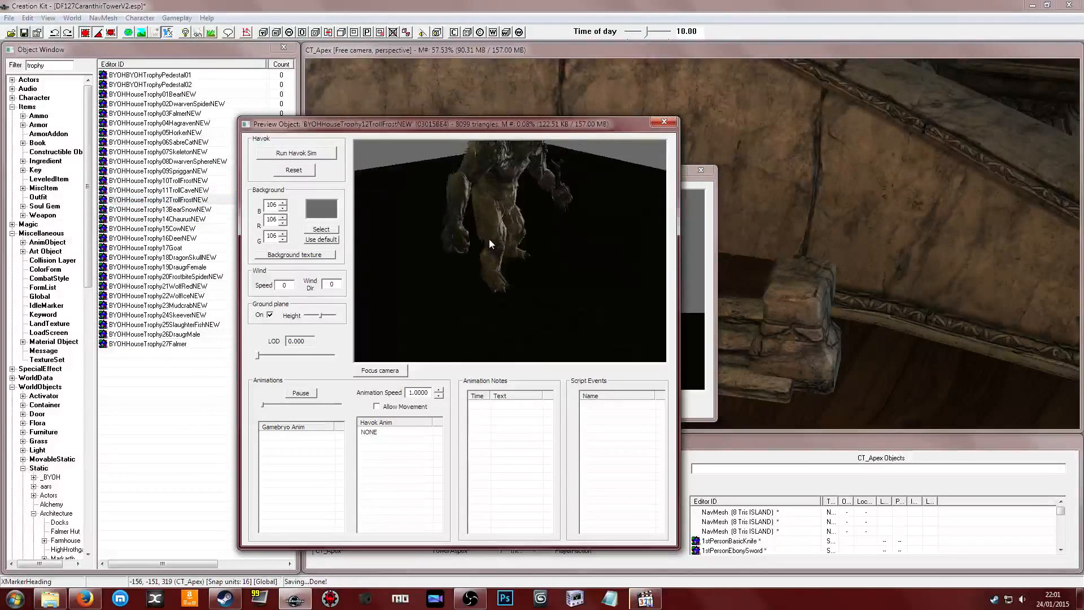
scroll(490, 239, down, 3)
drag(496, 231, 462, 213)
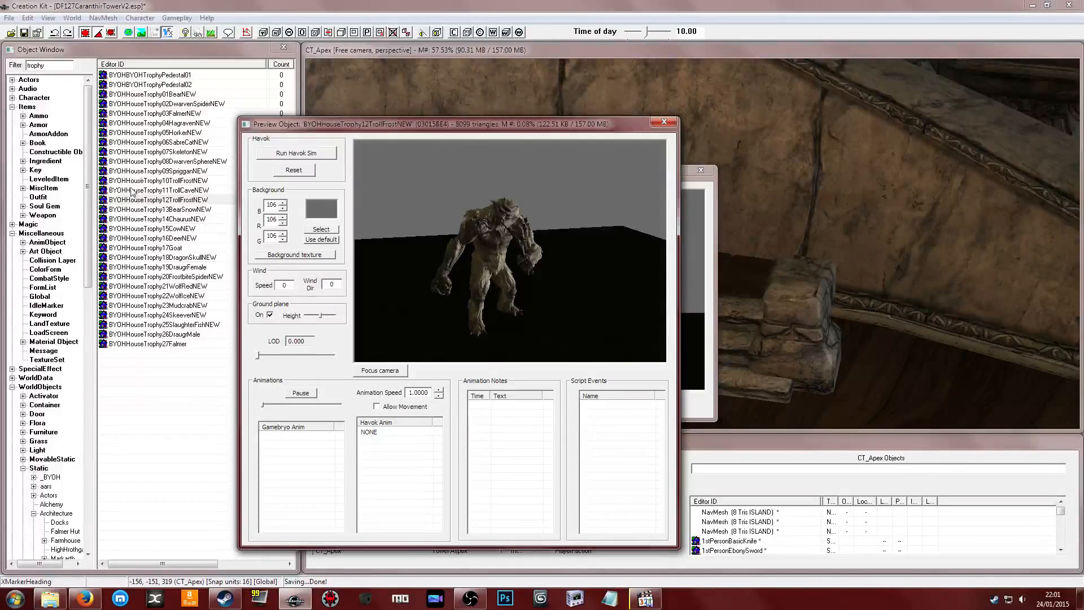
Browse the previews of the earlier trophy statics, from the spriggan back up to BYOHBYOHTrophyPedestal02
click(158, 170)
click(178, 145)
click(179, 162)
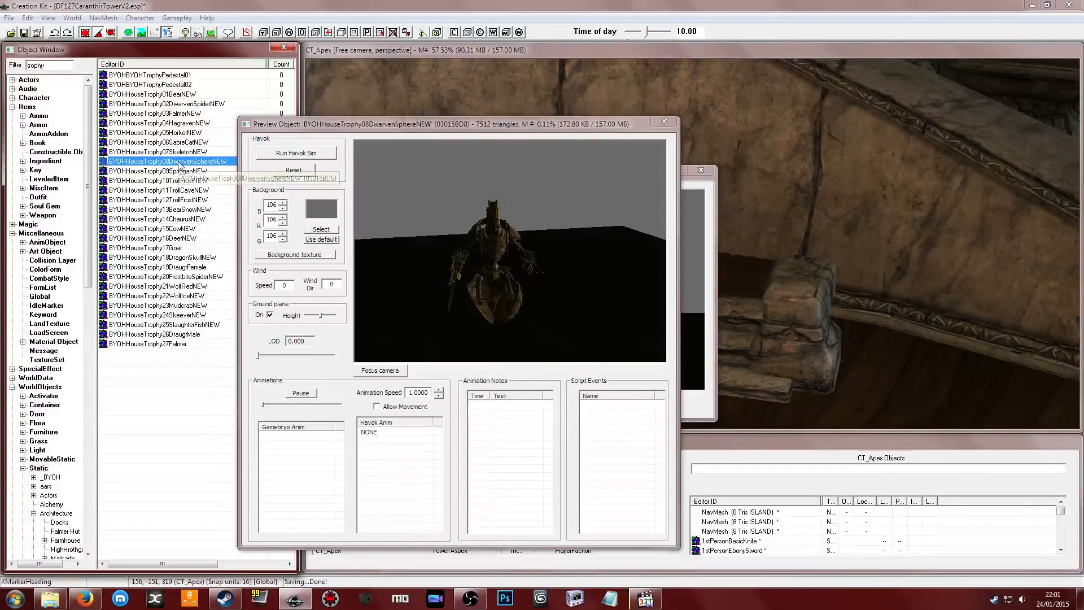
key(Up)
key(Up)
key(Up)
key(Up)
key(Up)
key(Up)
key(Up)
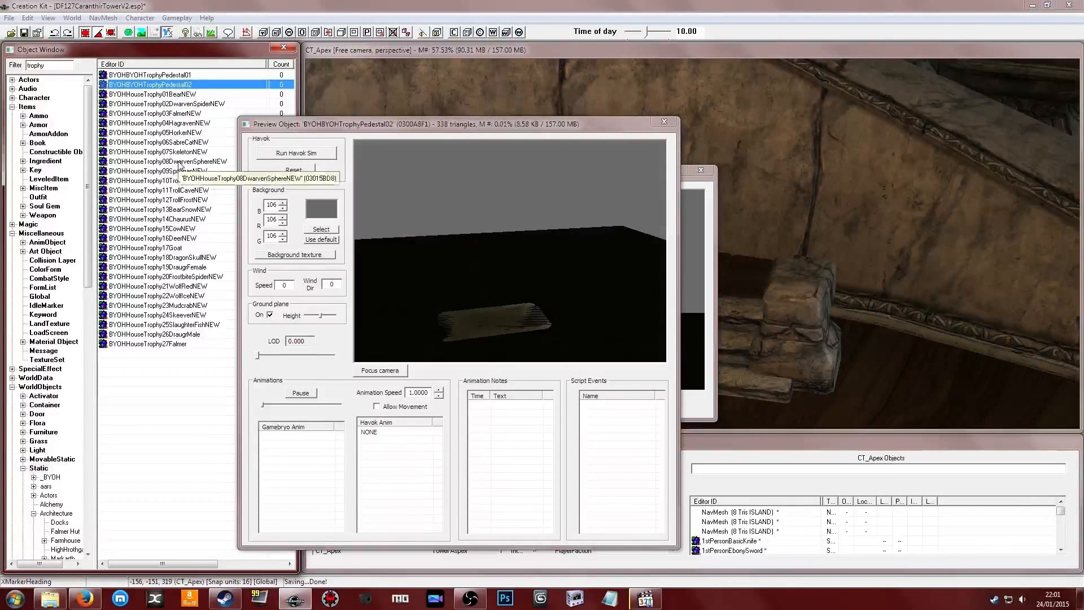
Copy the model path of the BYOHHouseTrophy01BearNEW static and leave the static unchanged
click(663, 122)
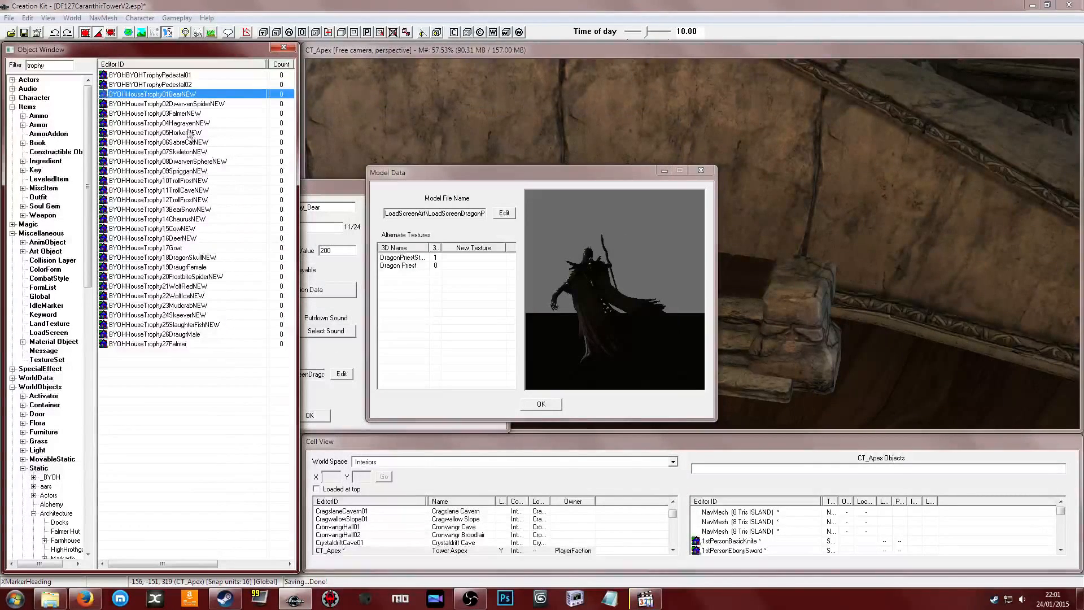
click(189, 103)
key(Up)
double_click(188, 98)
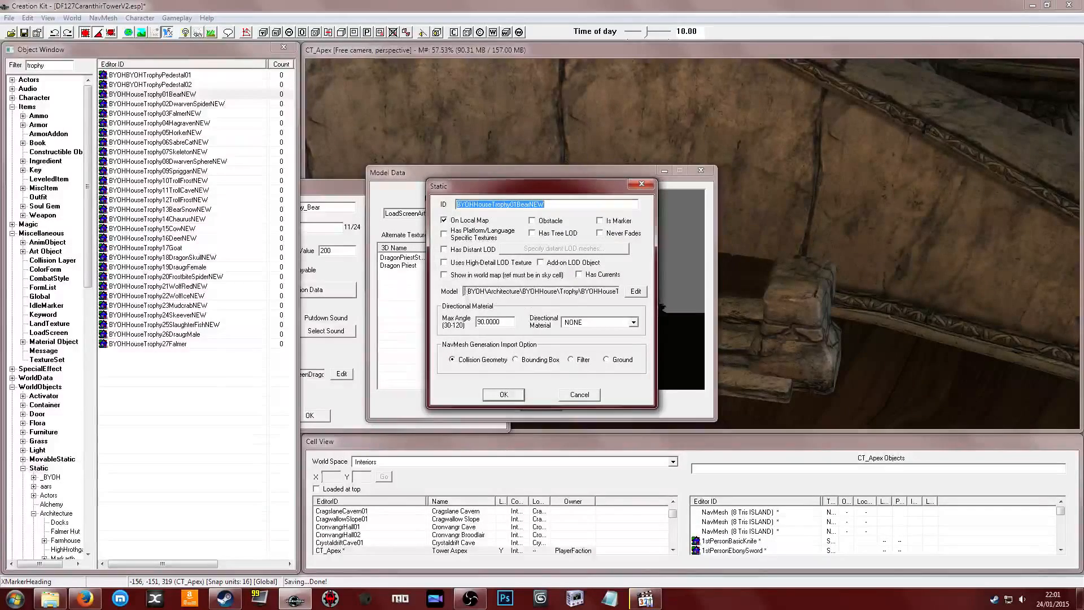
drag(464, 291, 476, 293)
key(Escape)
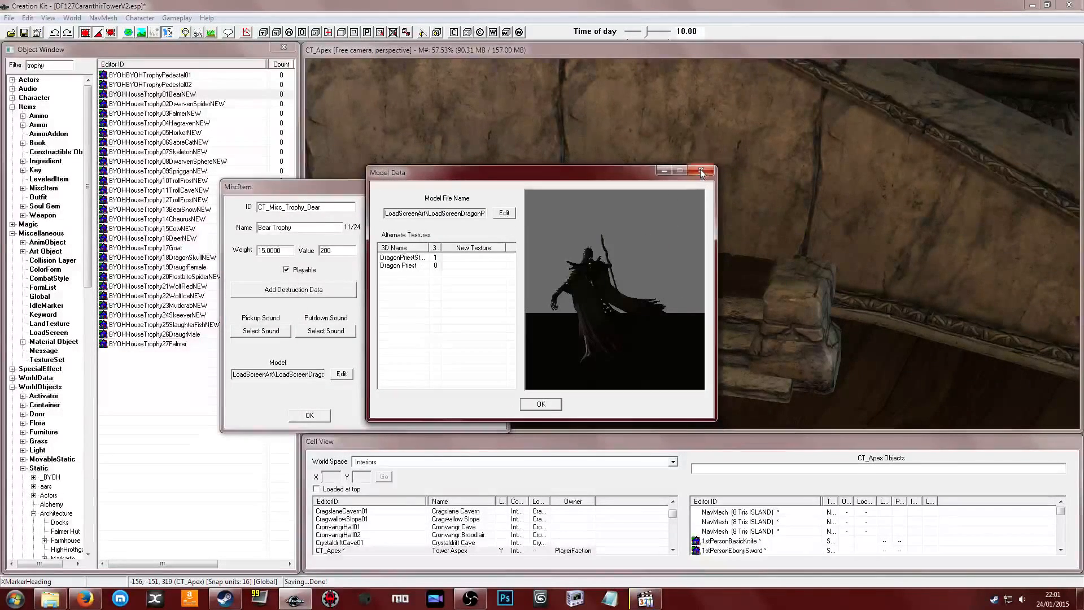
key(Escape)
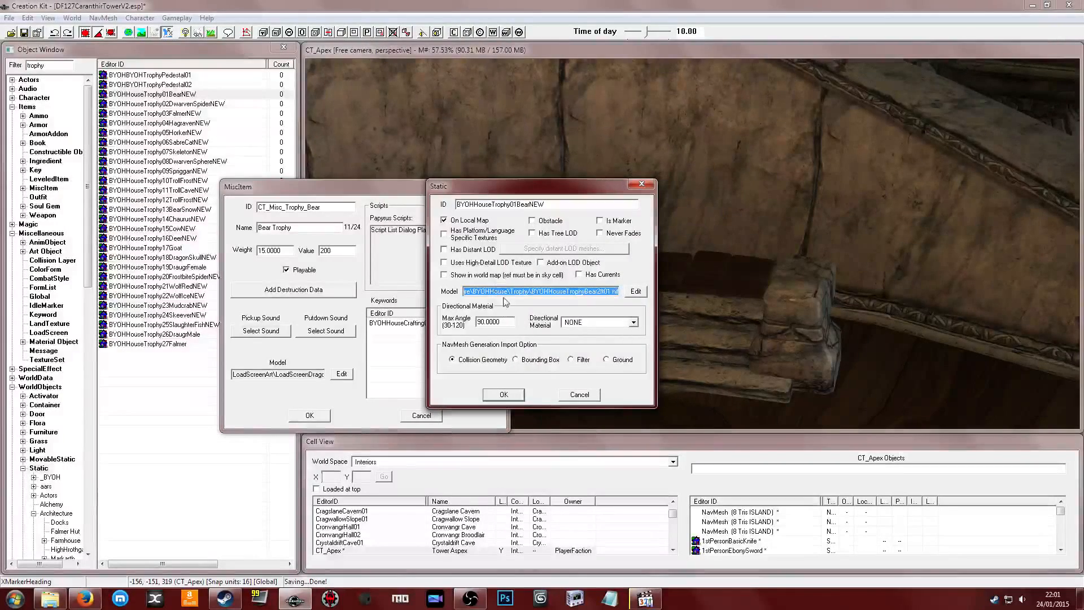
right_click(502, 294)
click(515, 327)
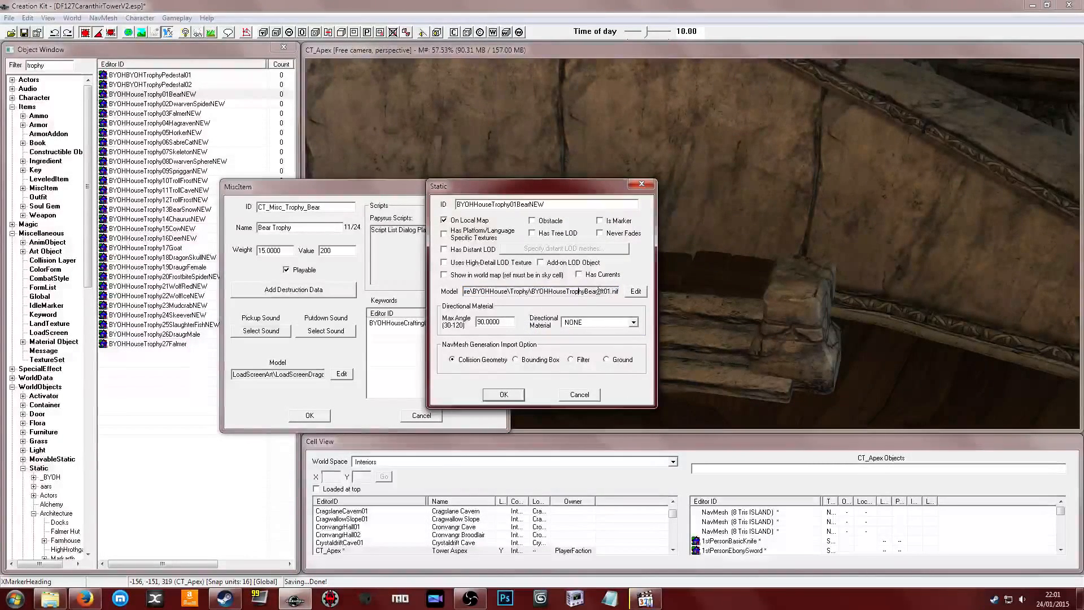
click(578, 394)
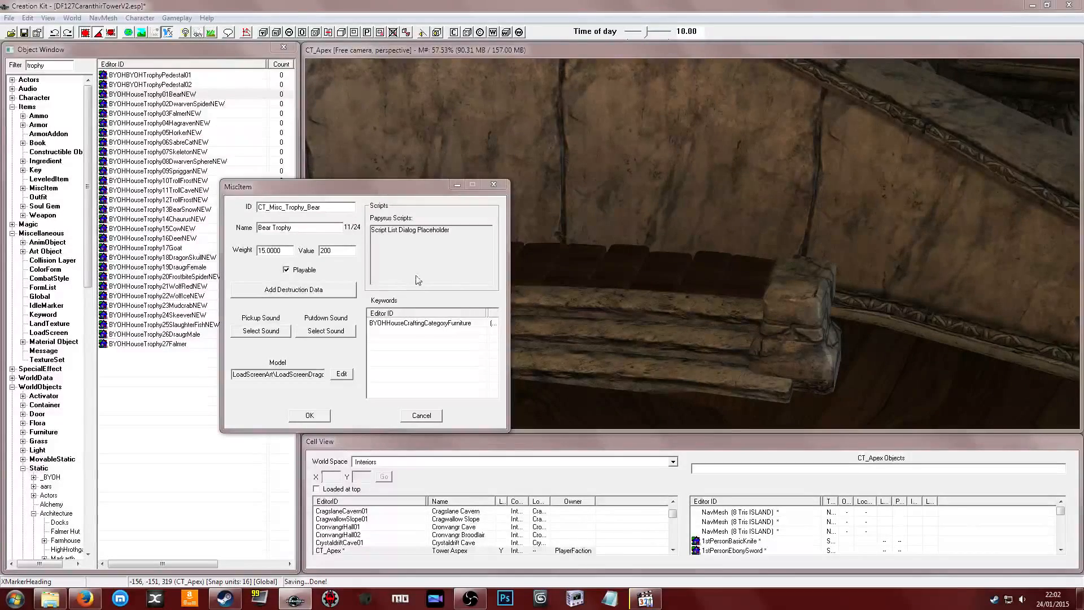
Replace the CT_Misc_Trophy_Bear model with BYOHHouseTrophyBear2ft01.nif using the copied path
click(342, 374)
click(505, 213)
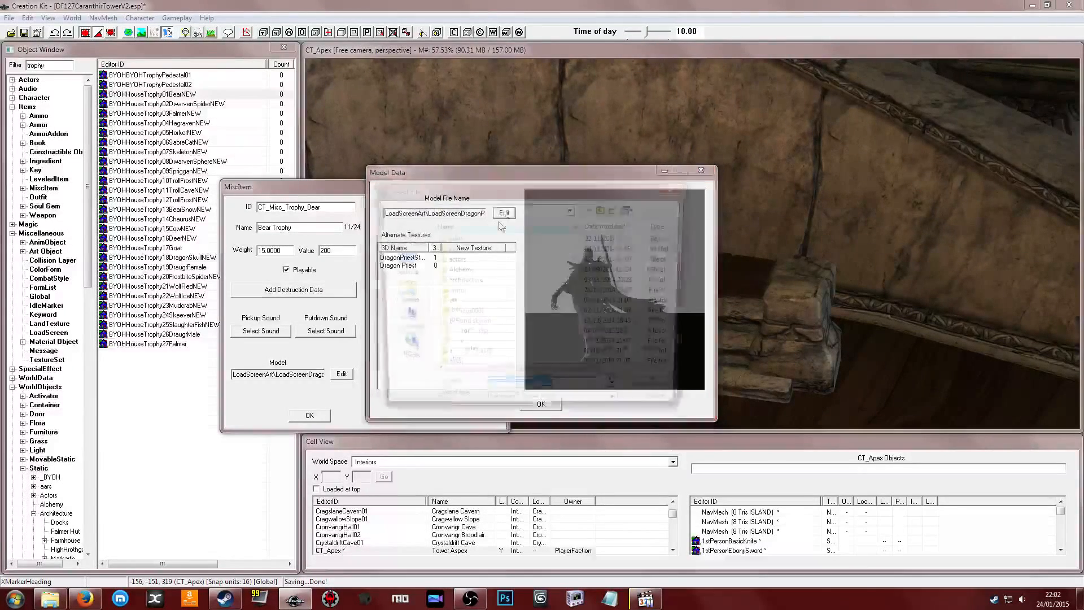
right_click(515, 389)
click(542, 440)
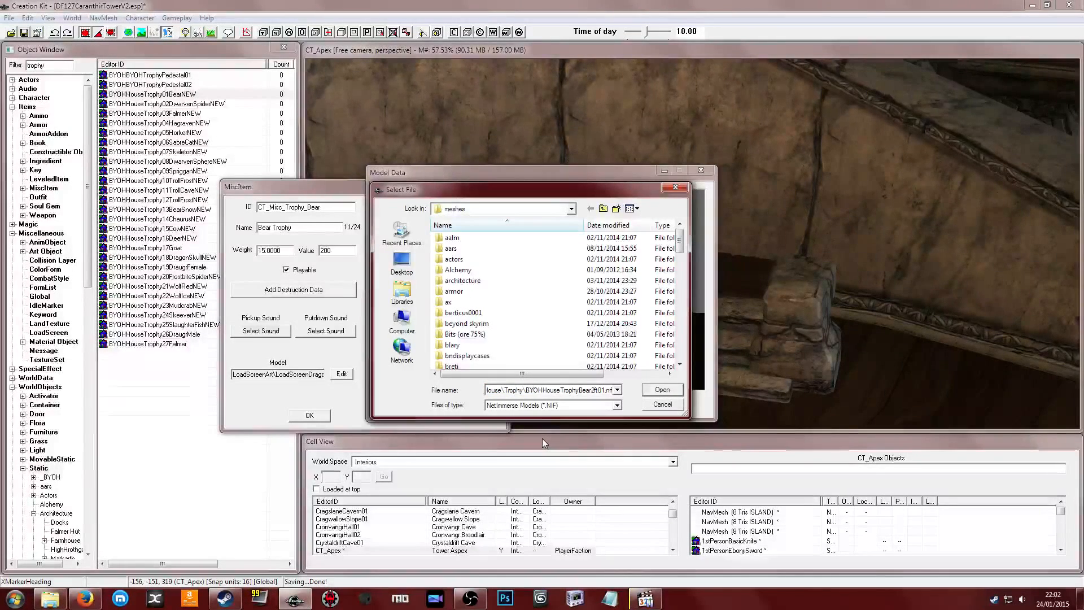
click(648, 393)
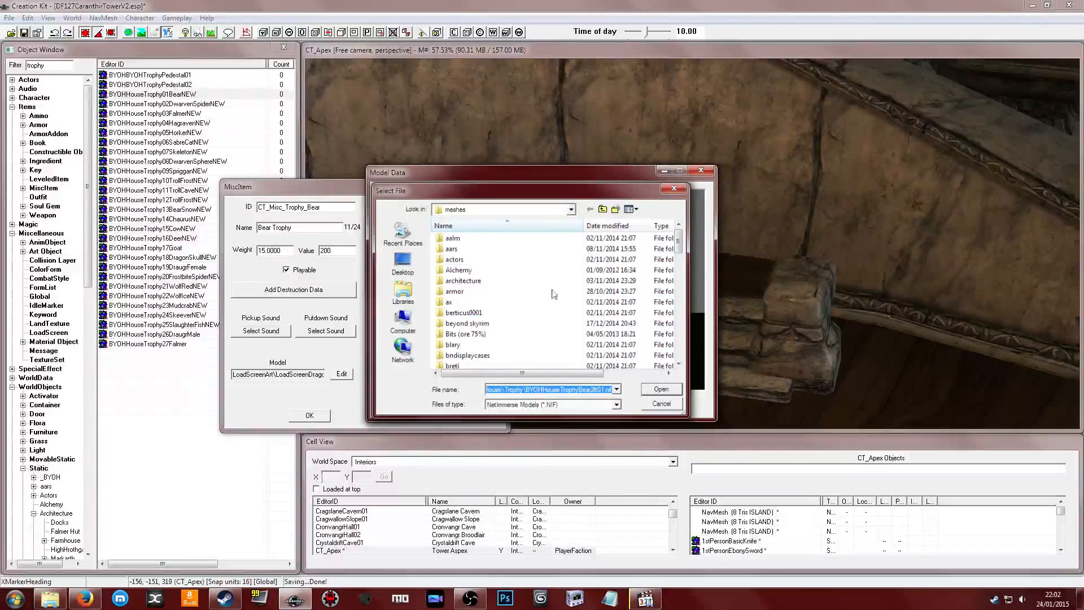
Inspect the bear model from several angles, accept it and close the misc item with the new model saved
drag(551, 287, 608, 282)
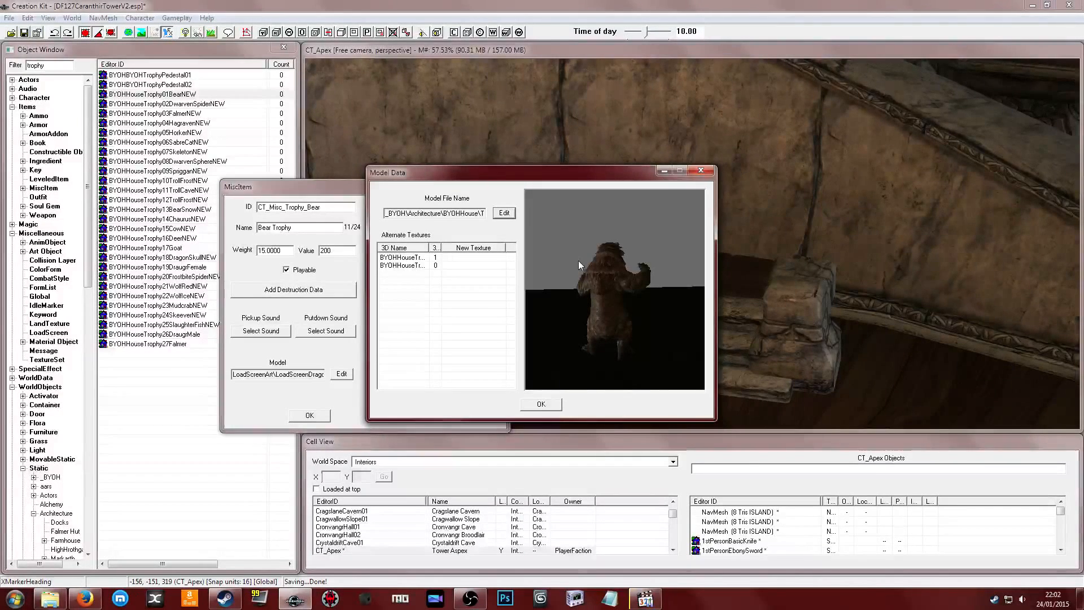
mouse_move(579, 263)
mouse_down()
mouse_move(590, 270)
mouse_move(581, 262)
mouse_up()
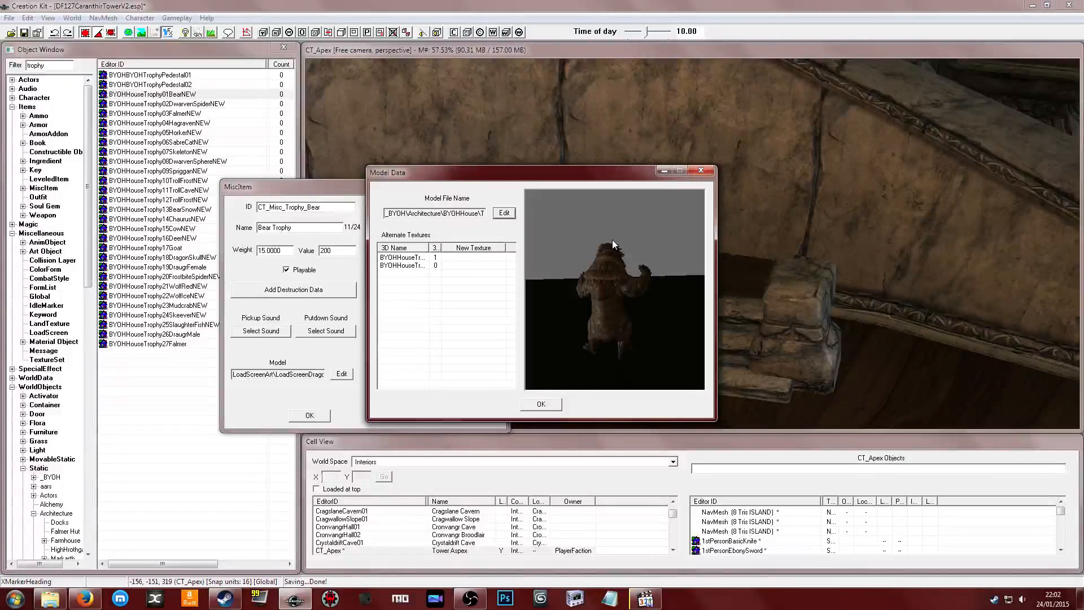
mouse_move(606, 282)
mouse_down()
mouse_move(599, 334)
mouse_move(602, 304)
mouse_move(619, 289)
mouse_move(616, 303)
mouse_move(601, 236)
mouse_move(599, 290)
mouse_up()
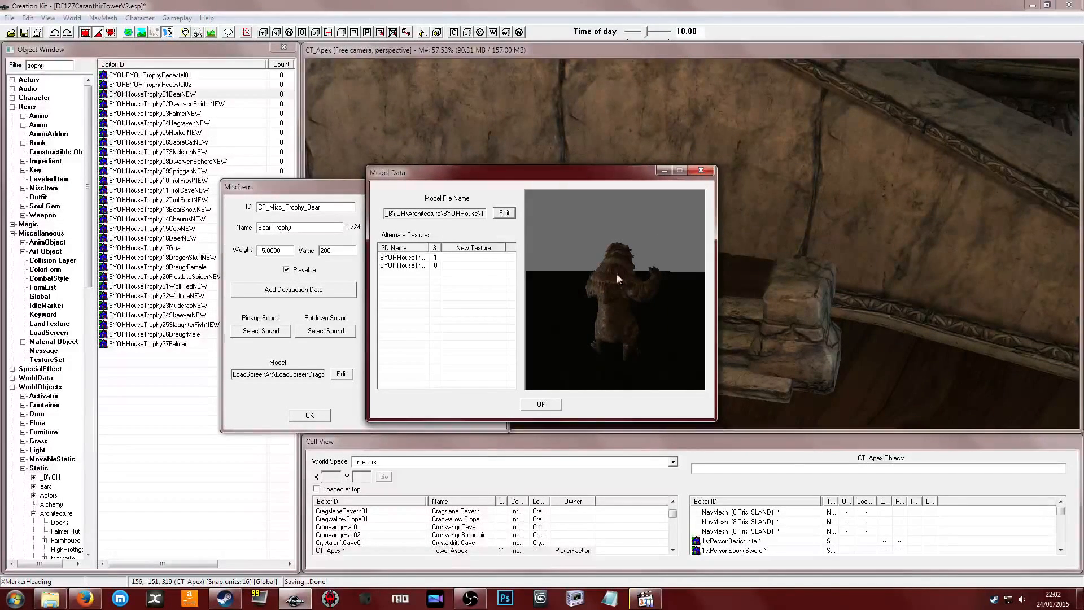
drag(608, 253, 625, 239)
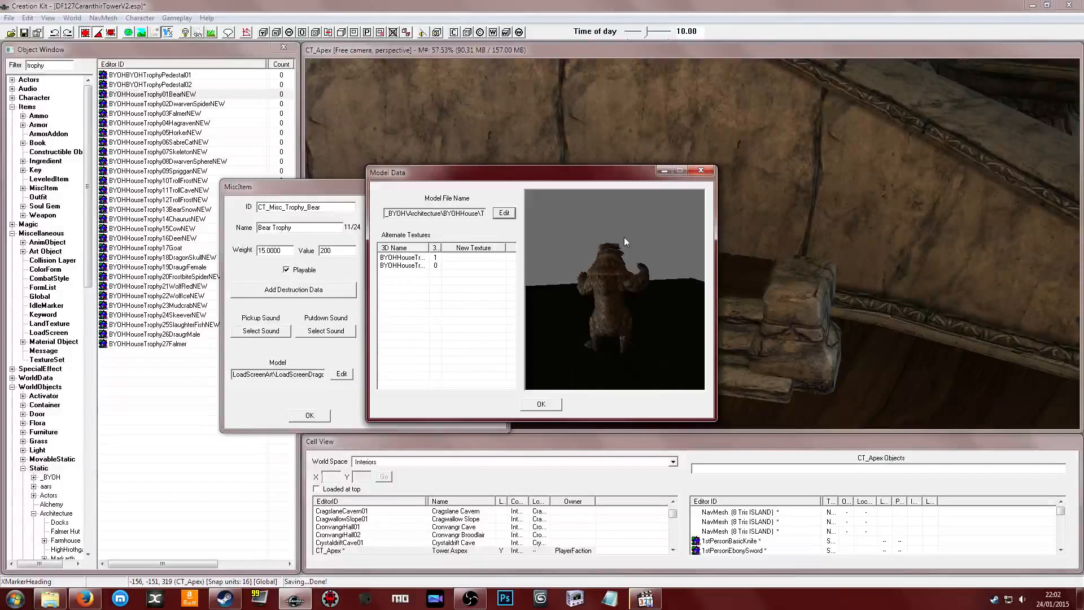
drag(619, 247, 591, 246)
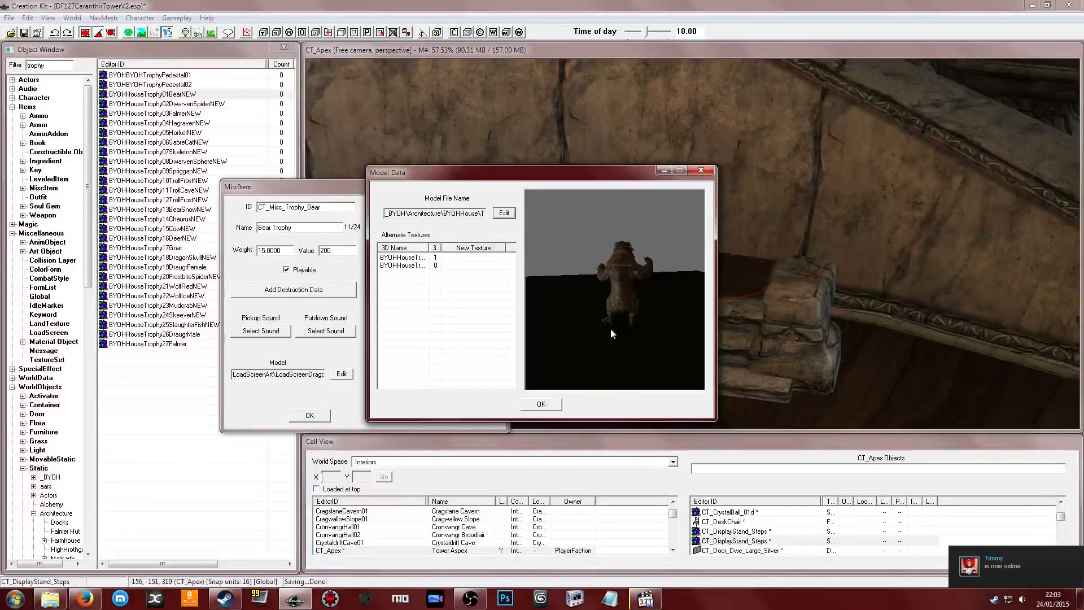
drag(626, 309, 546, 277)
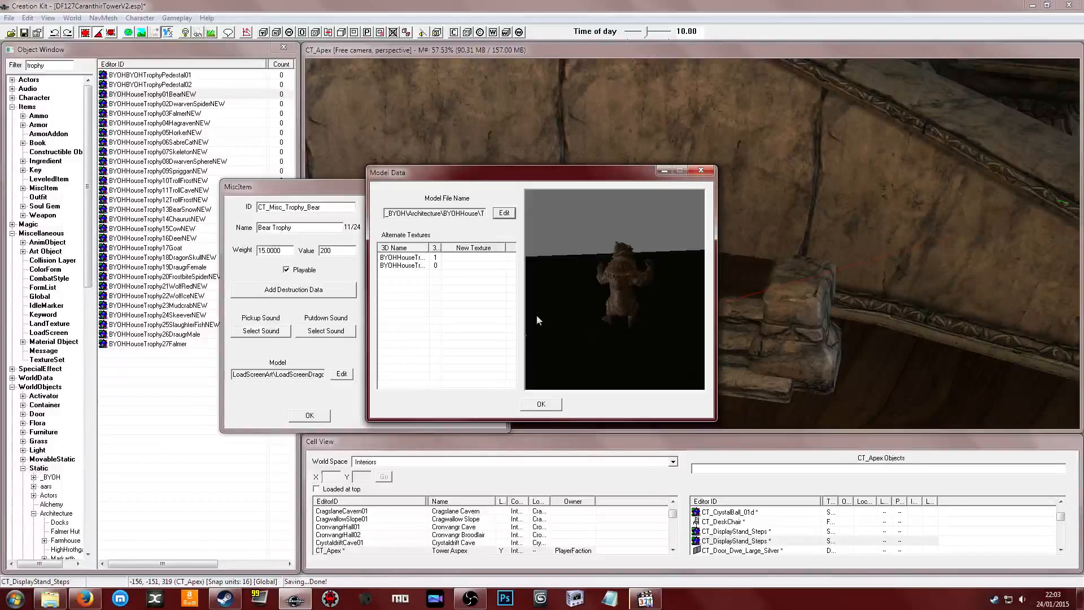
click(538, 405)
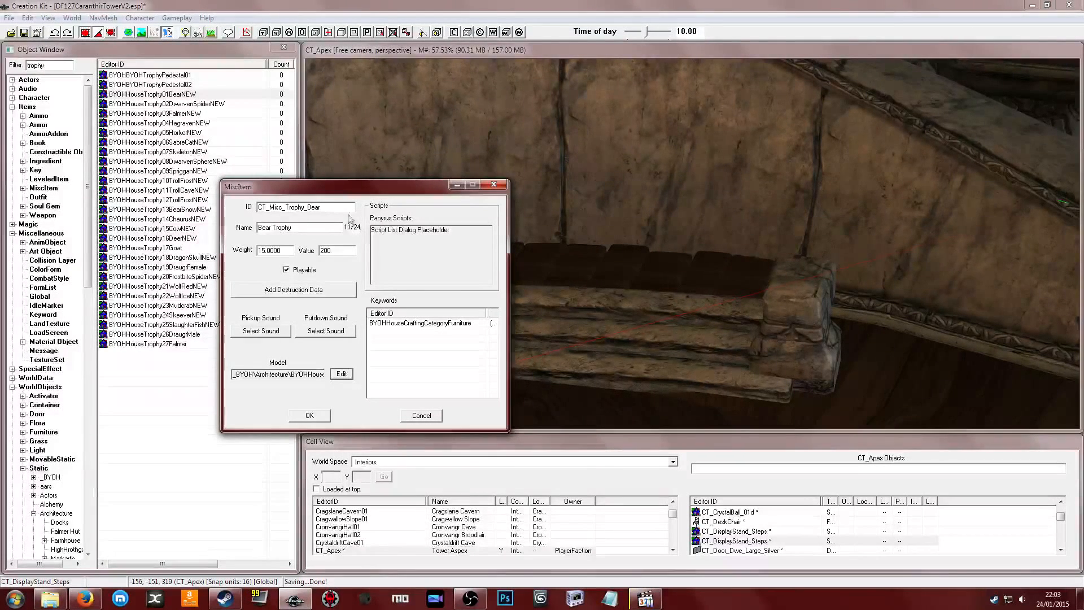
click(314, 227)
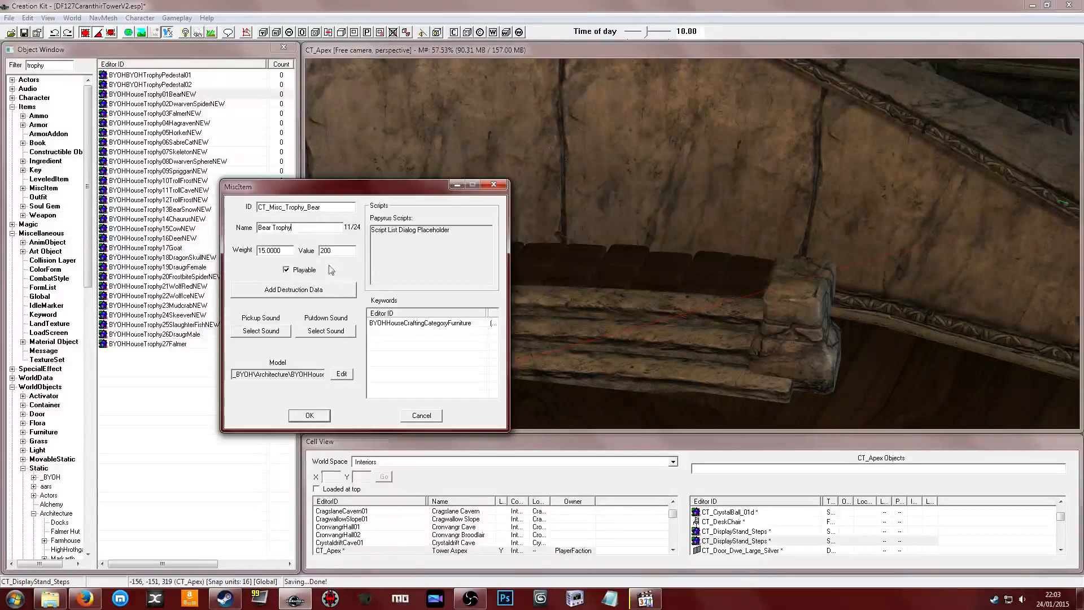
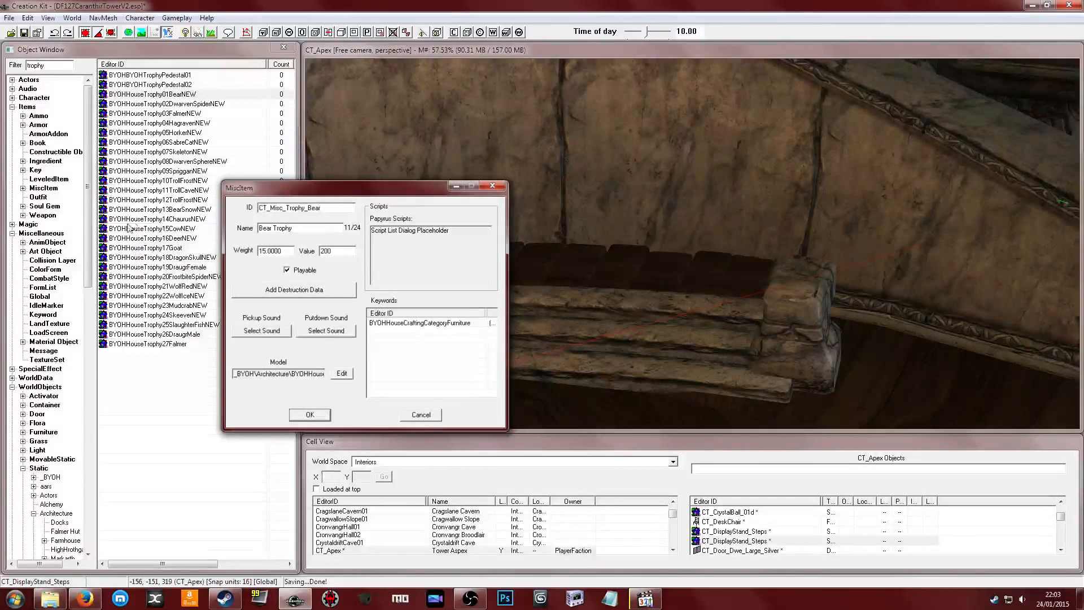
key(Escape)
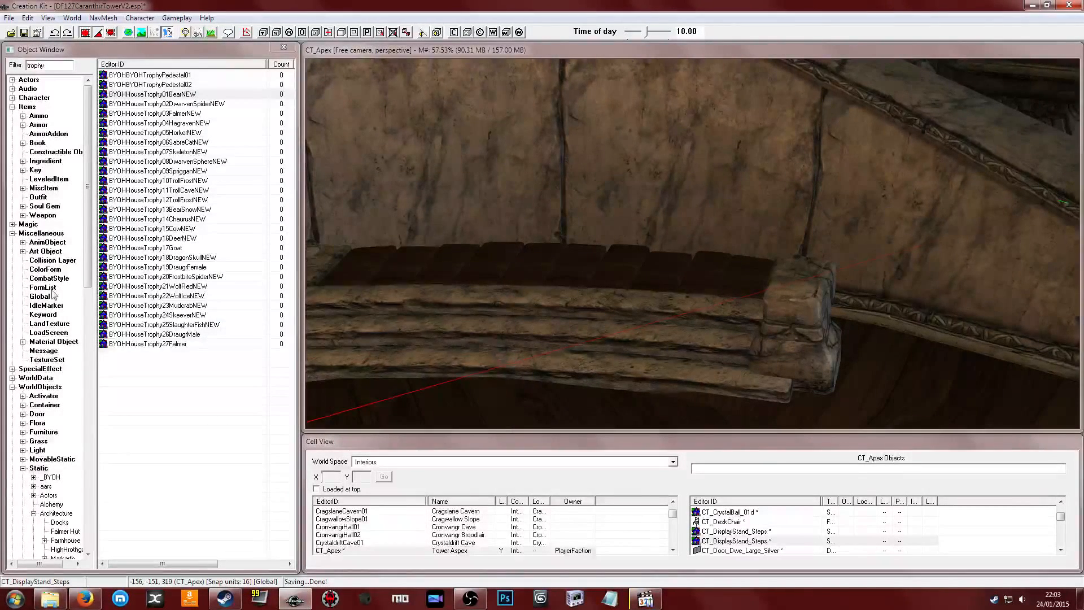
List the trophy misc items and reopen CT_Misc_Trophy_Bear for editing
click(41, 188)
click(144, 153)
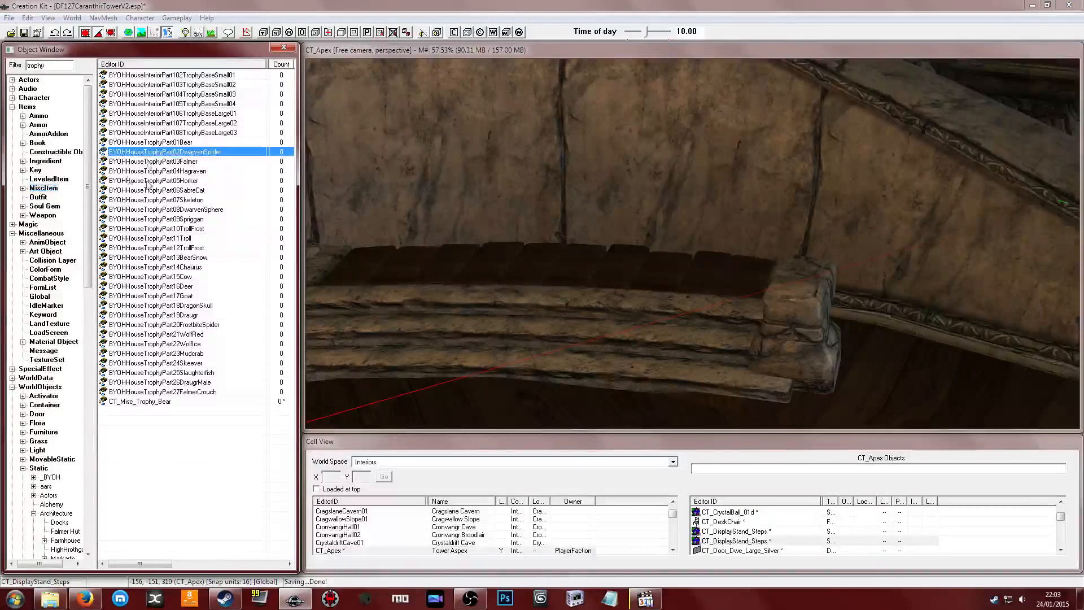
double_click(36, 65)
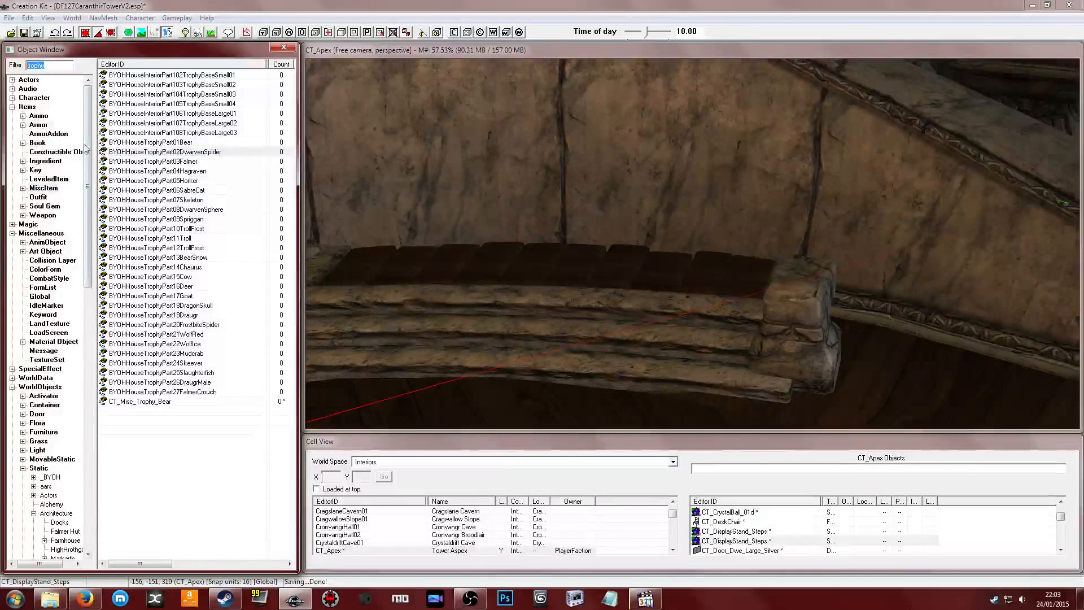
double_click(142, 401)
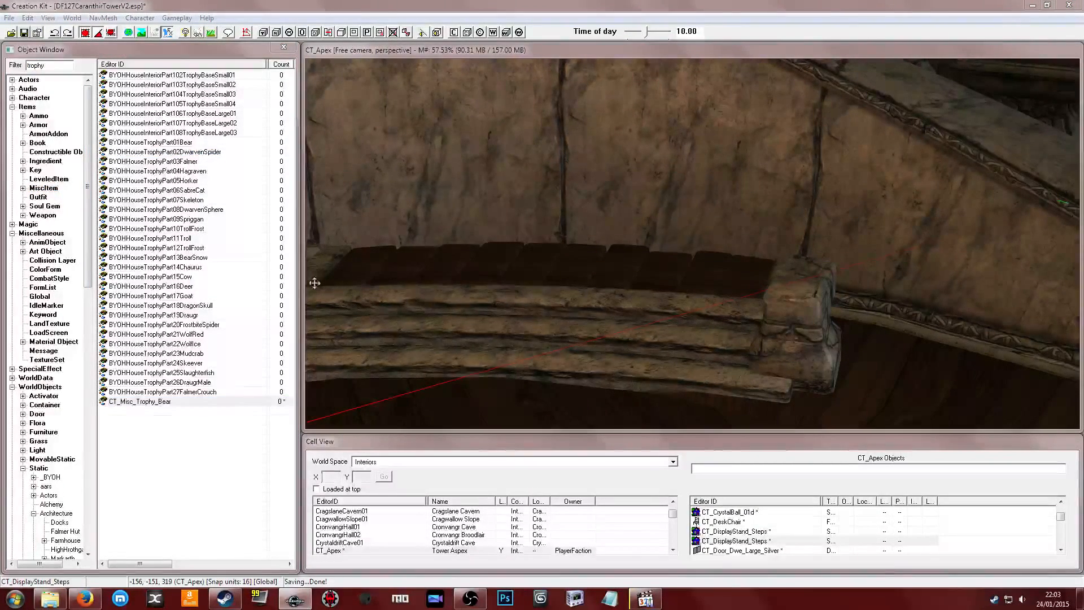
Start a new script on CT_Misc_Trophy_Bear, dismissing all script warnings, and name it CT_Script_Trophy_Misc
click(647, 219)
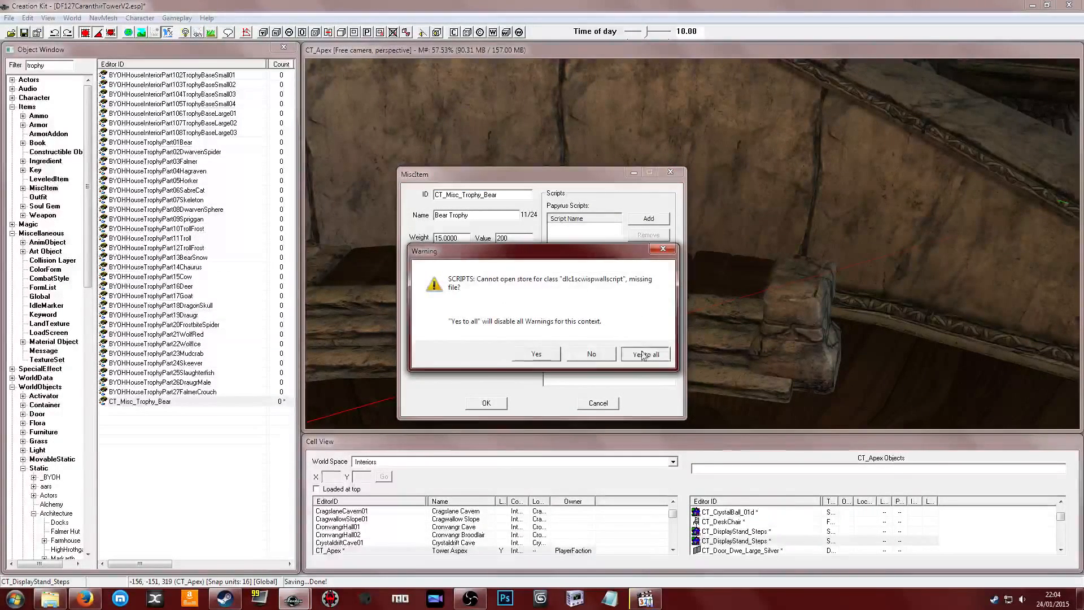
click(644, 350)
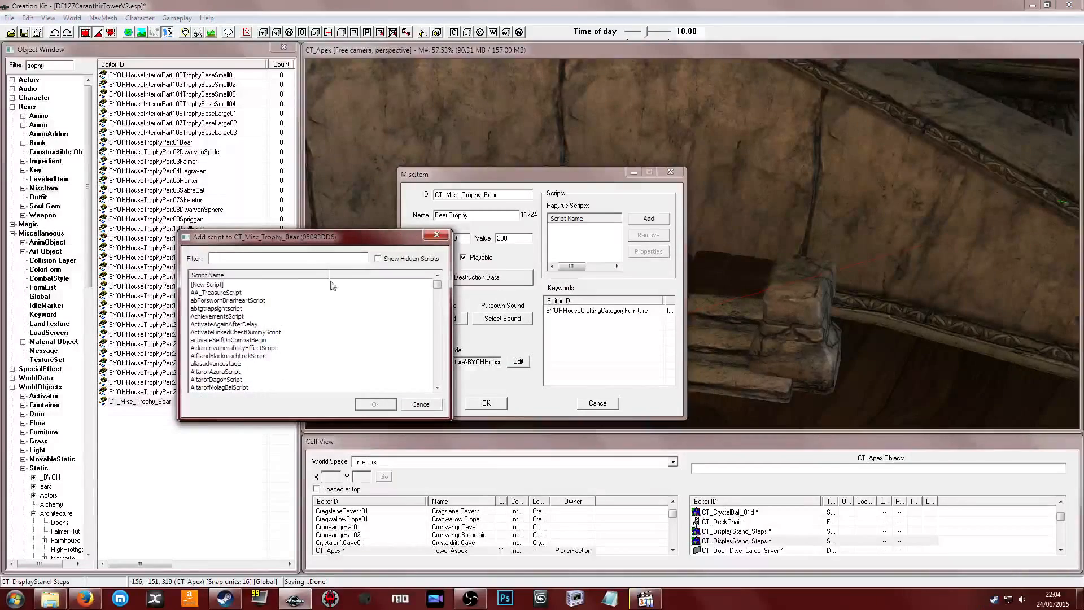
double_click(210, 285)
double_click(266, 271)
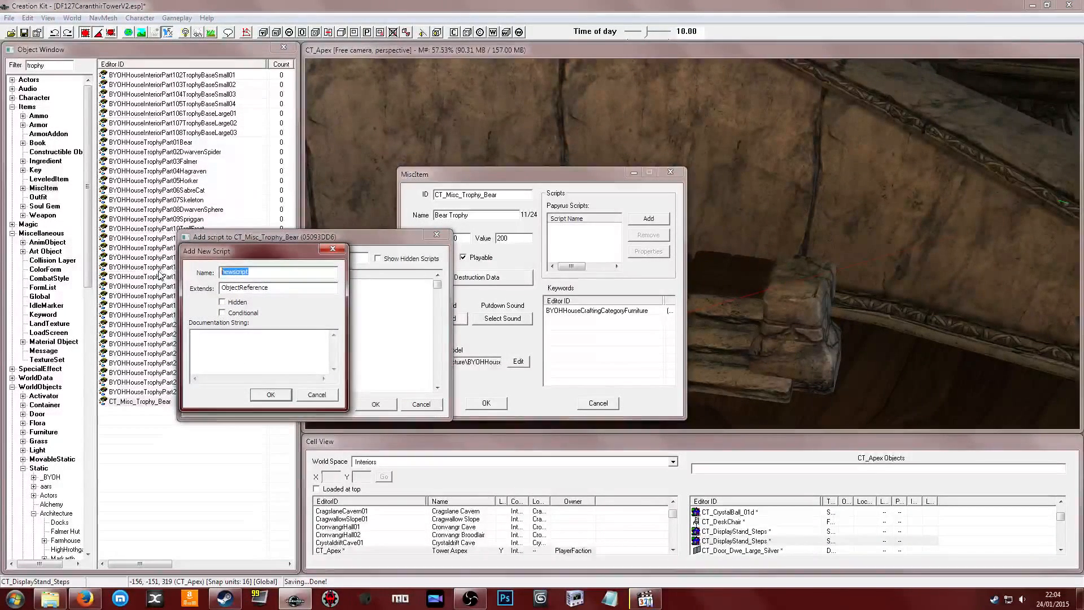
text(CT_S)
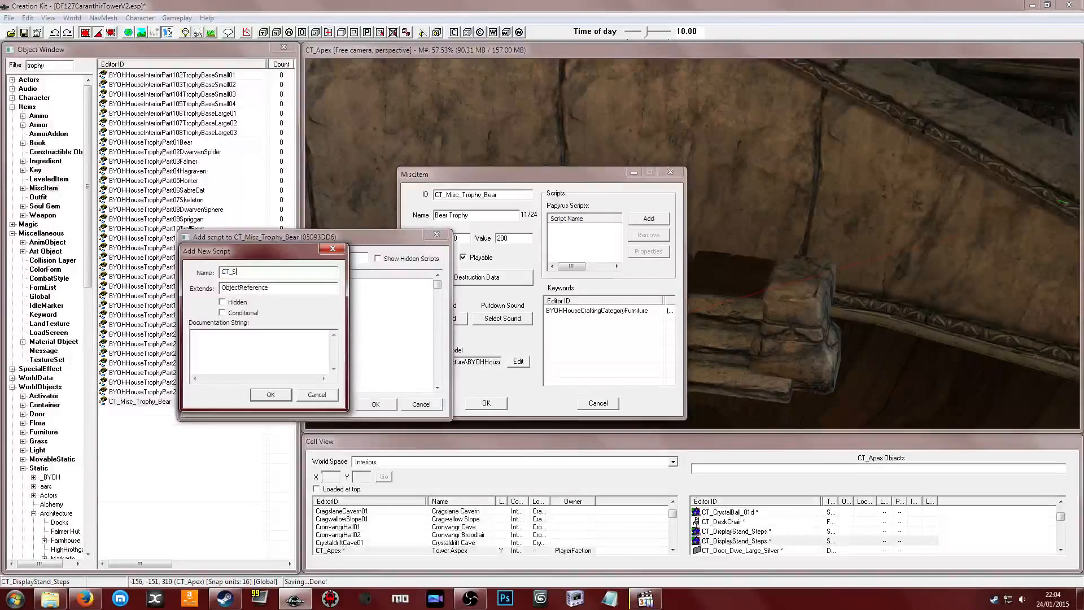
text(cript_Tr)
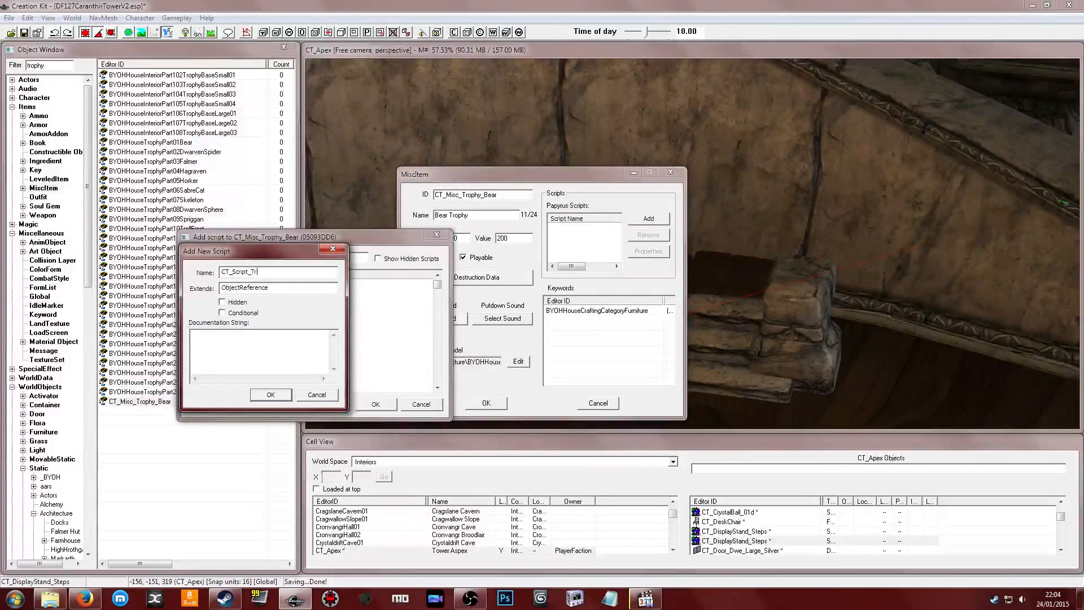
text(ophy_Misc)
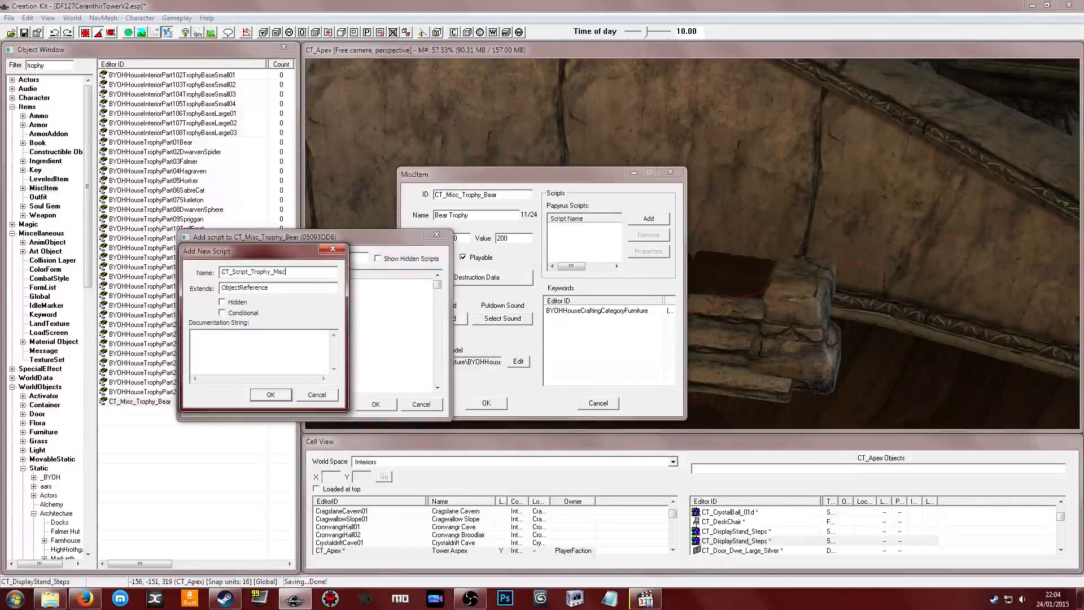
Enter the script's documentation string "This will go onto misc items which are crafted to create trophies."
text(T)
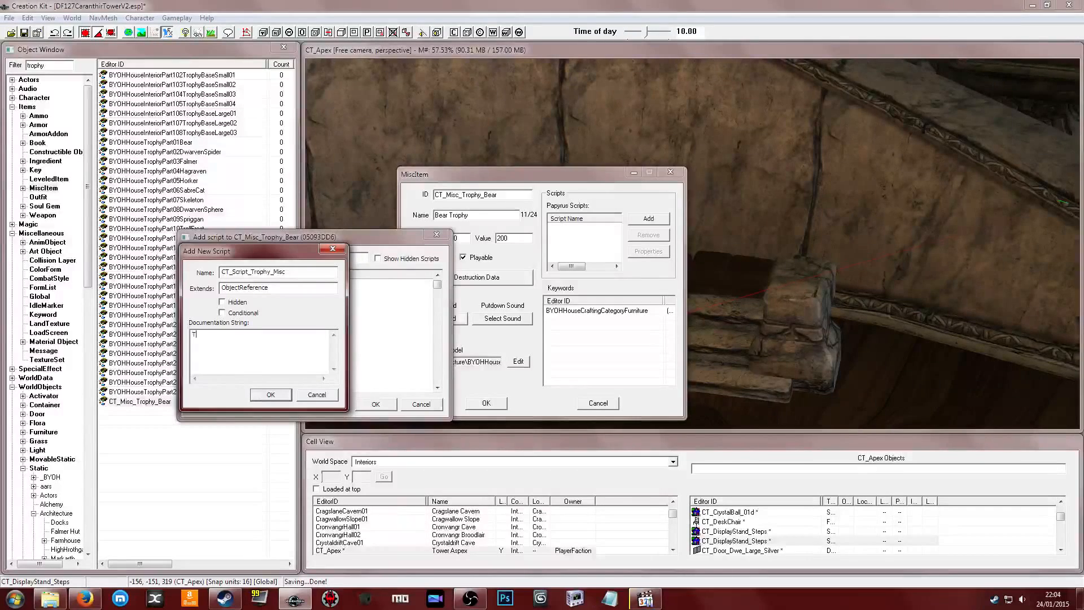
text(his will go o)
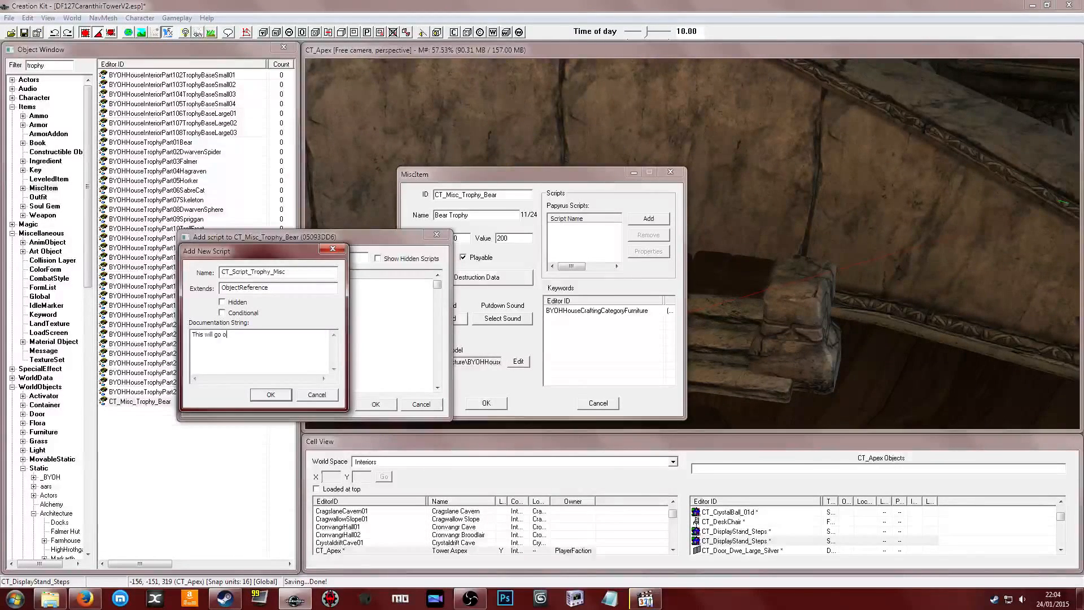
text(nto misc items which are cra)
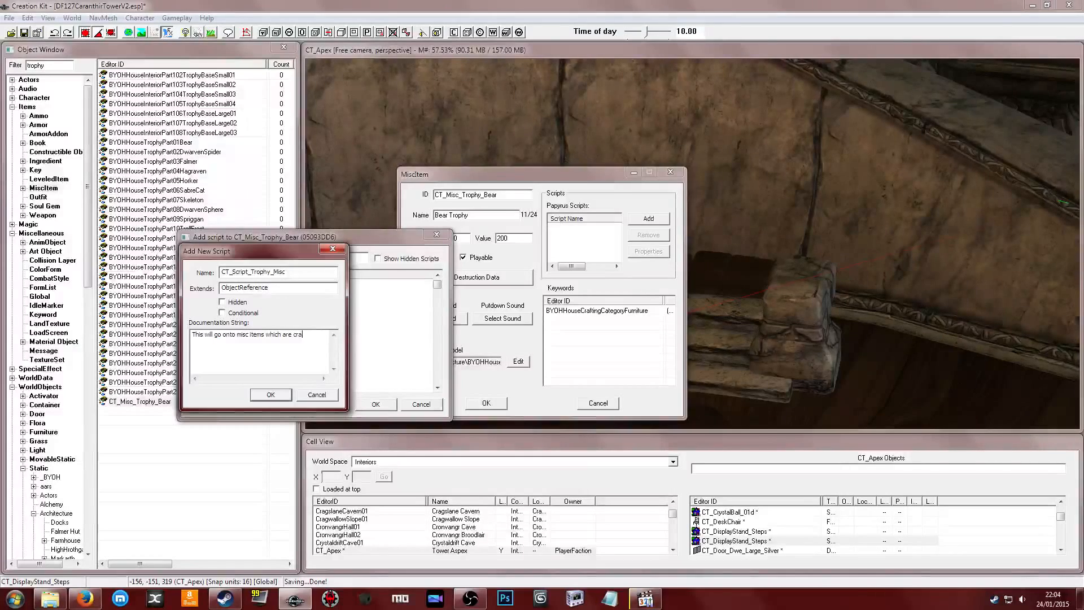
text(fted to )
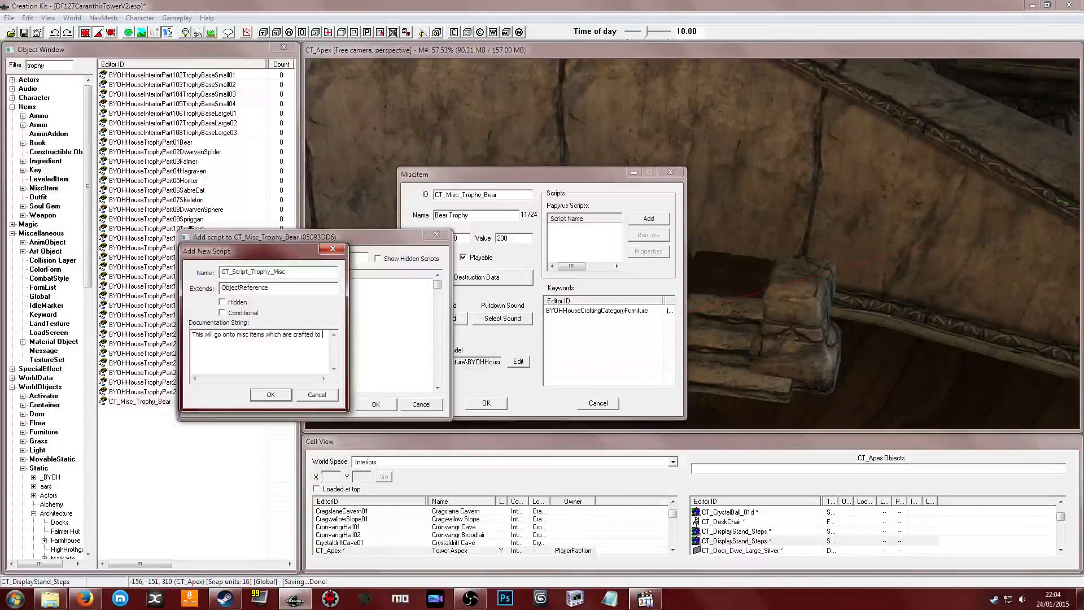
text(create tr)
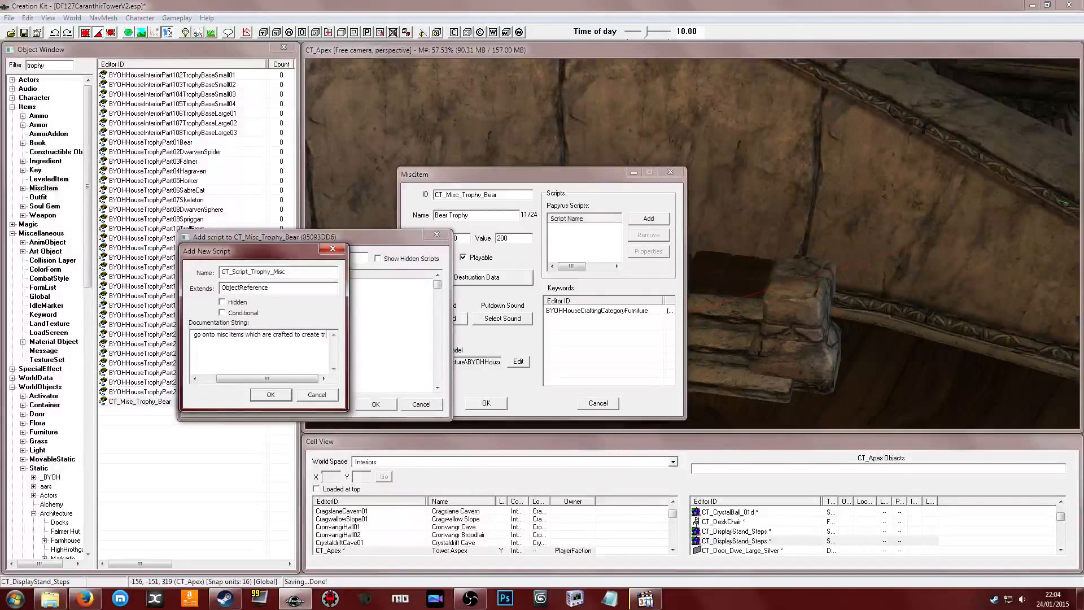
text(o)
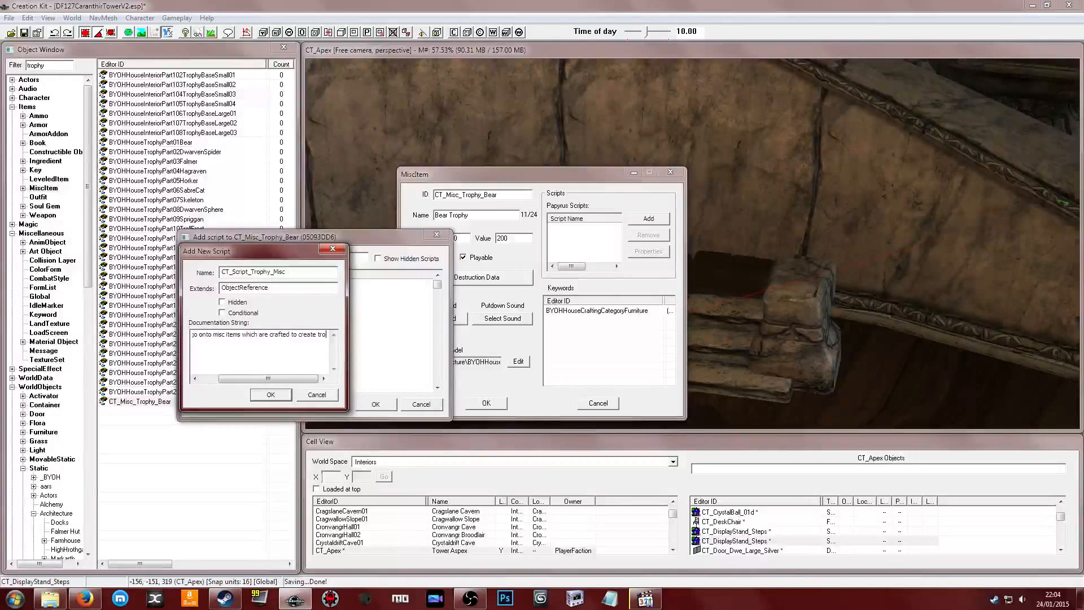
text(phies.)
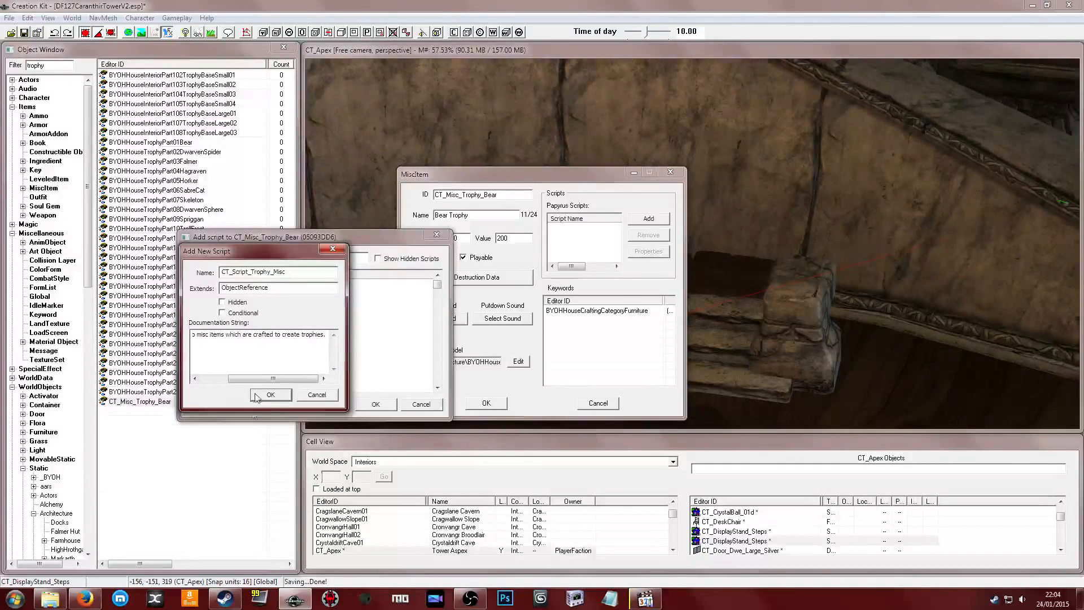
Create the CT_Script_Trophy_Misc script on CT_Misc_Trophy_Bear and open its source for editing
click(275, 394)
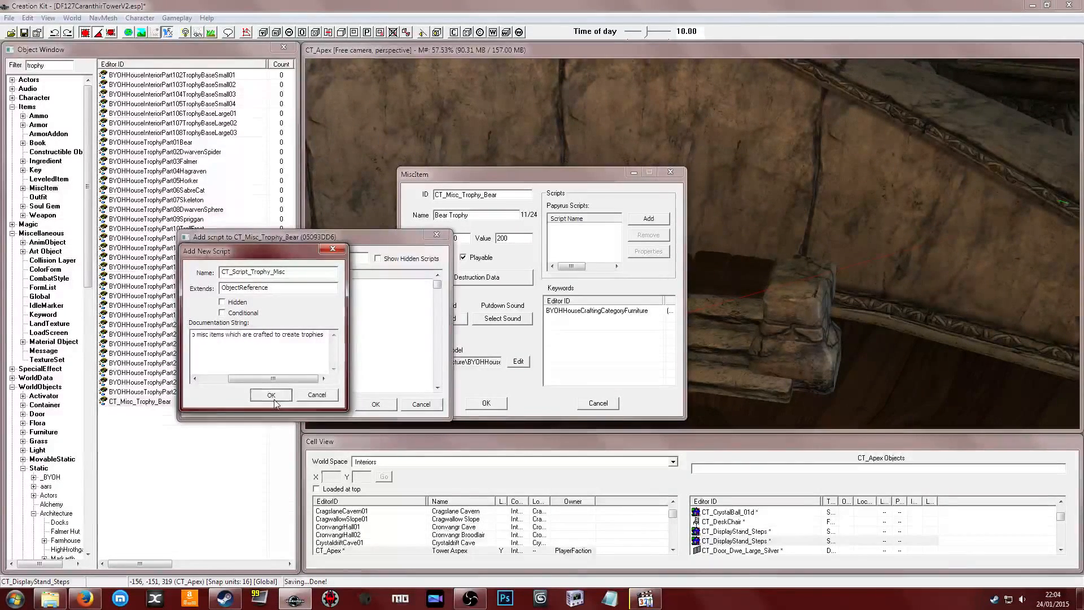
click(570, 229)
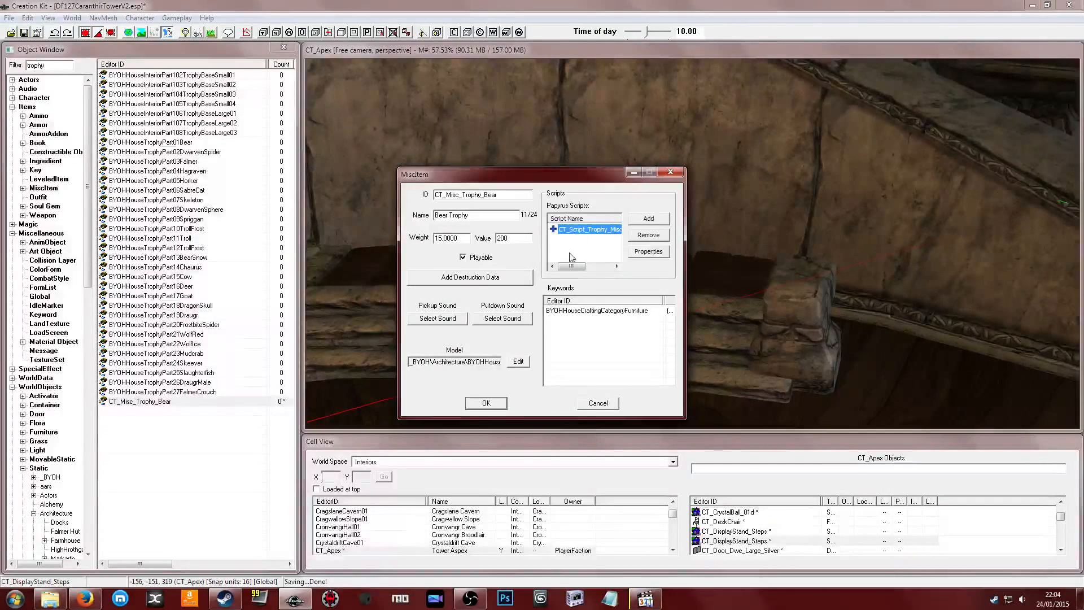
right_click(579, 229)
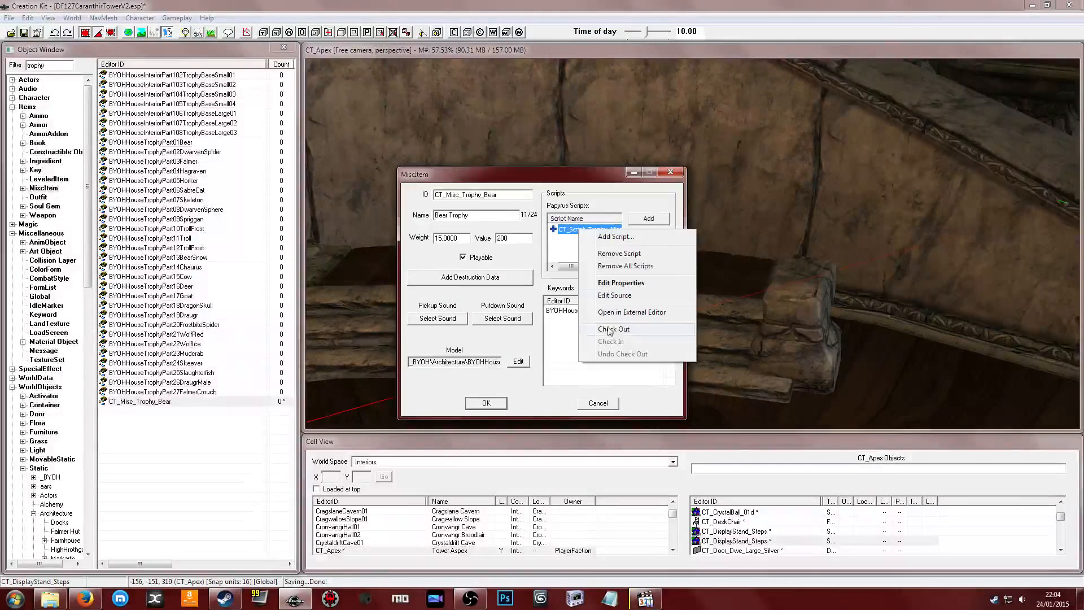
click(615, 295)
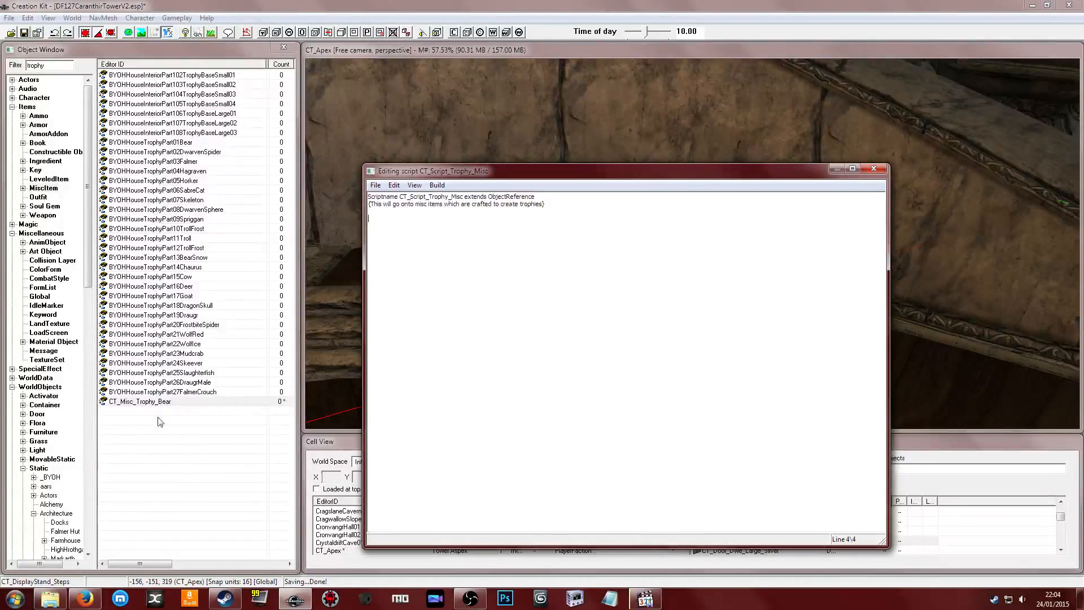
Look up the OnActivate - ObjectReference event in the Creation Kit wiki's Papyrus scripting reference in the browser
key(alt+Tab)
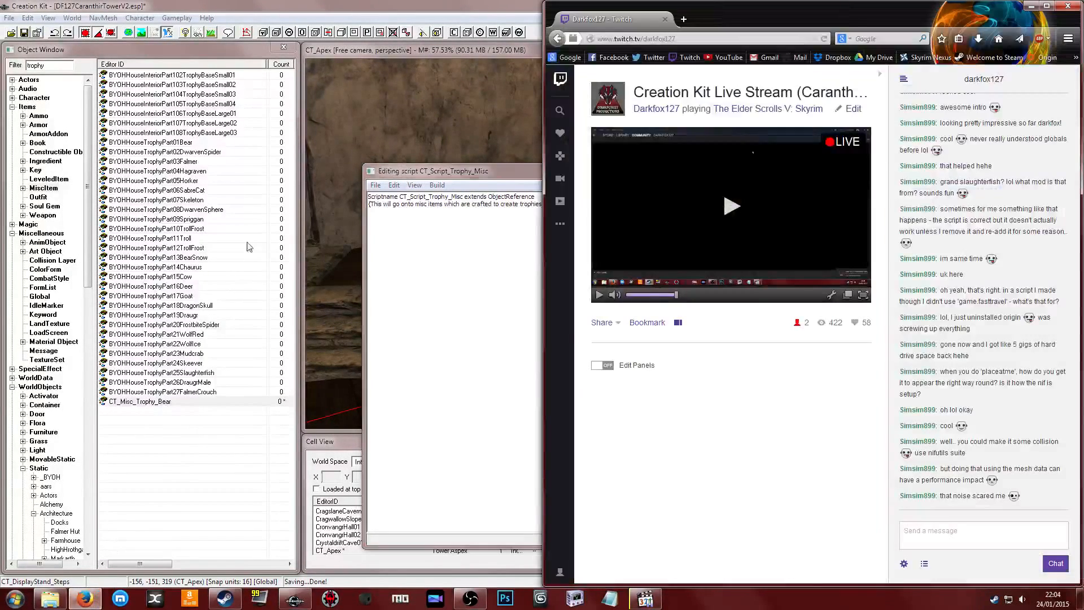
click(683, 19)
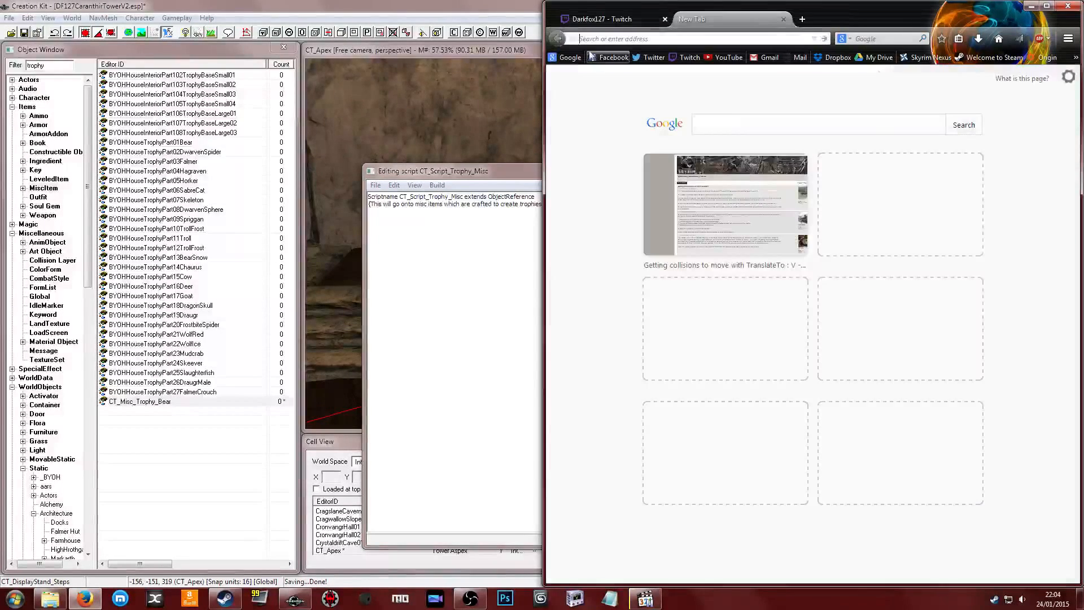
click(1076, 57)
click(1047, 182)
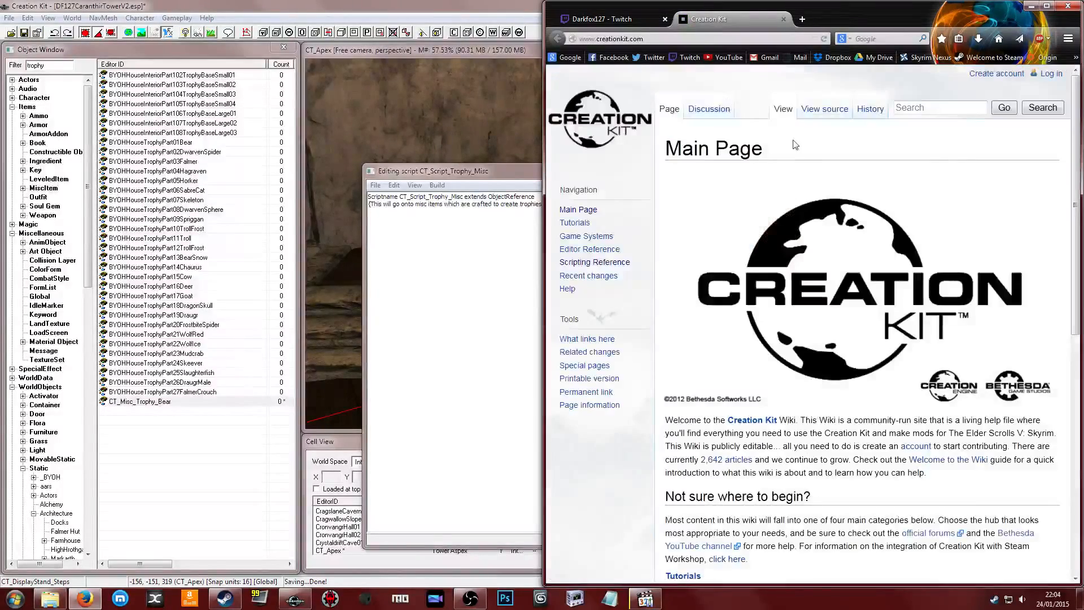
click(615, 262)
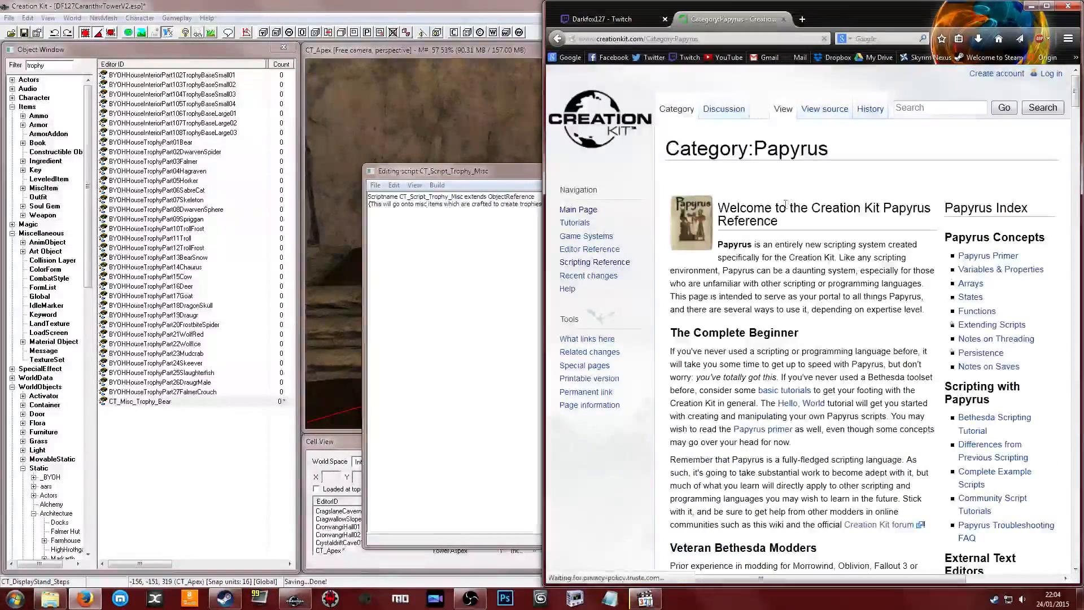
scroll(836, 231, down, 12)
scroll(858, 251, down, 12)
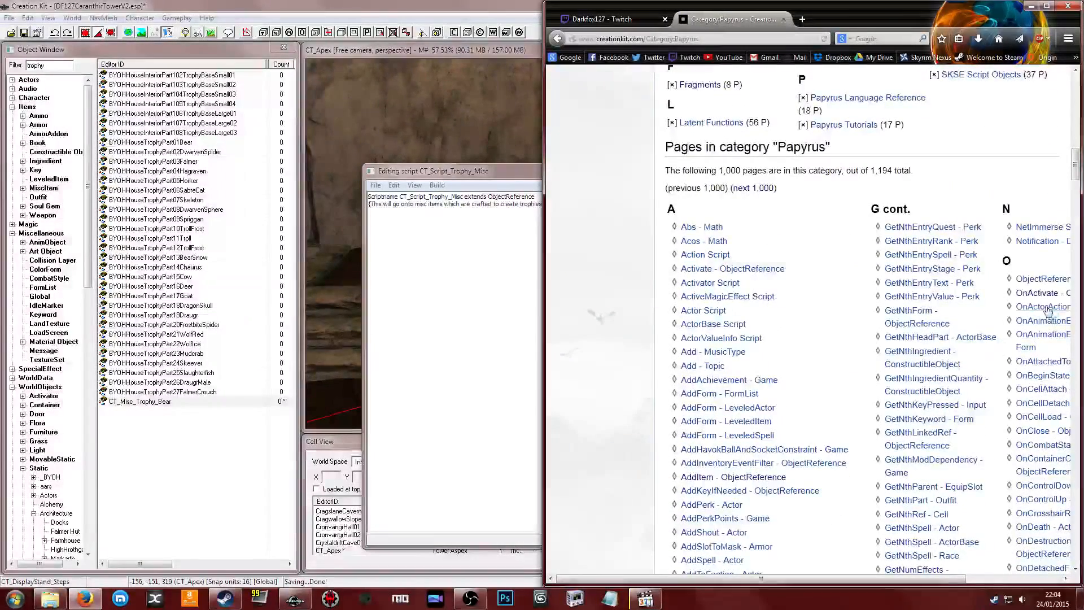
middle_click(1039, 293)
key(ctrl+Tab)
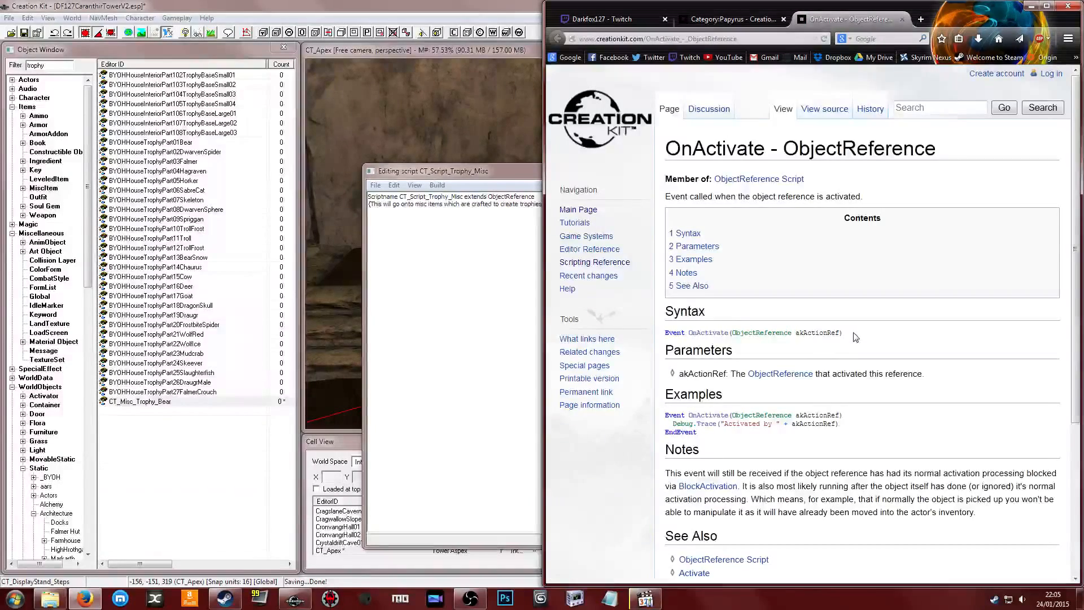
click(461, 309)
key(ctrl+v)
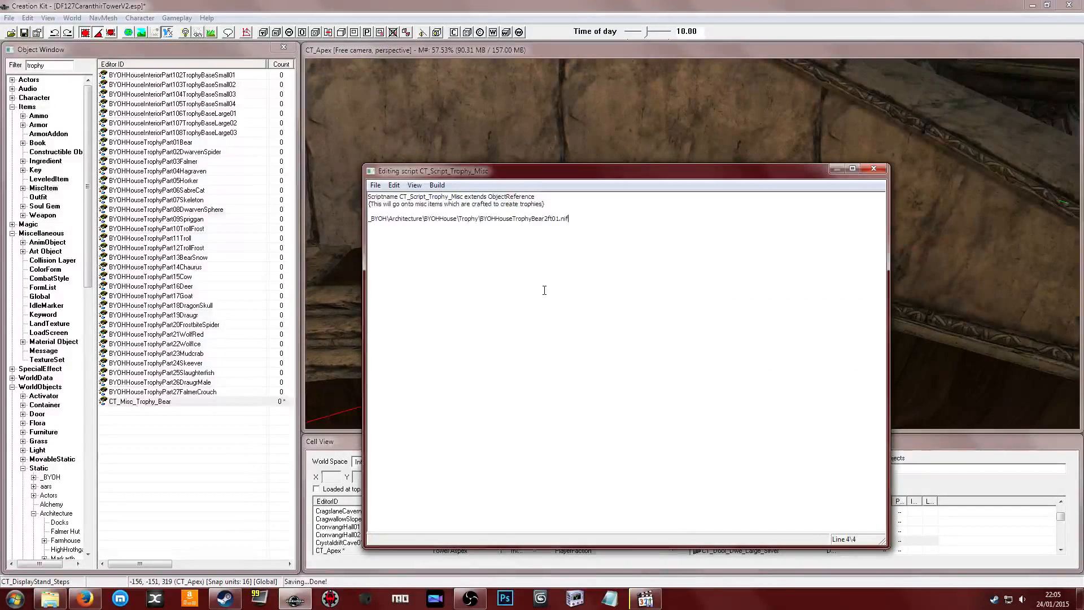
key(ctrl+z)
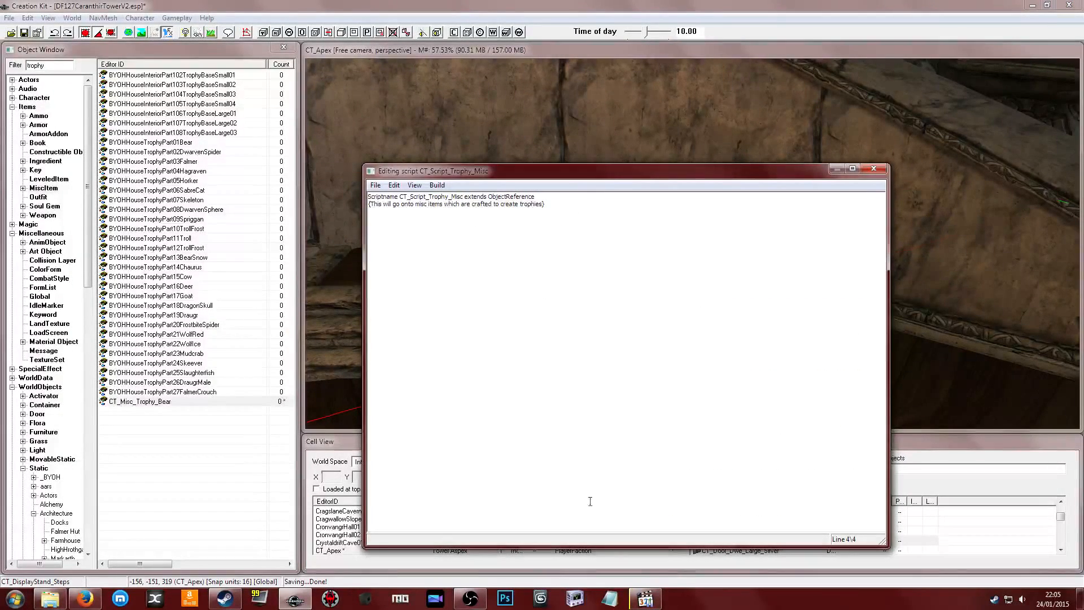
Copy the properties and OnContainerChanged event from Morskom's MorSTropheyStand.psc into the CT_Script_Trophy_Misc source
click(50, 599)
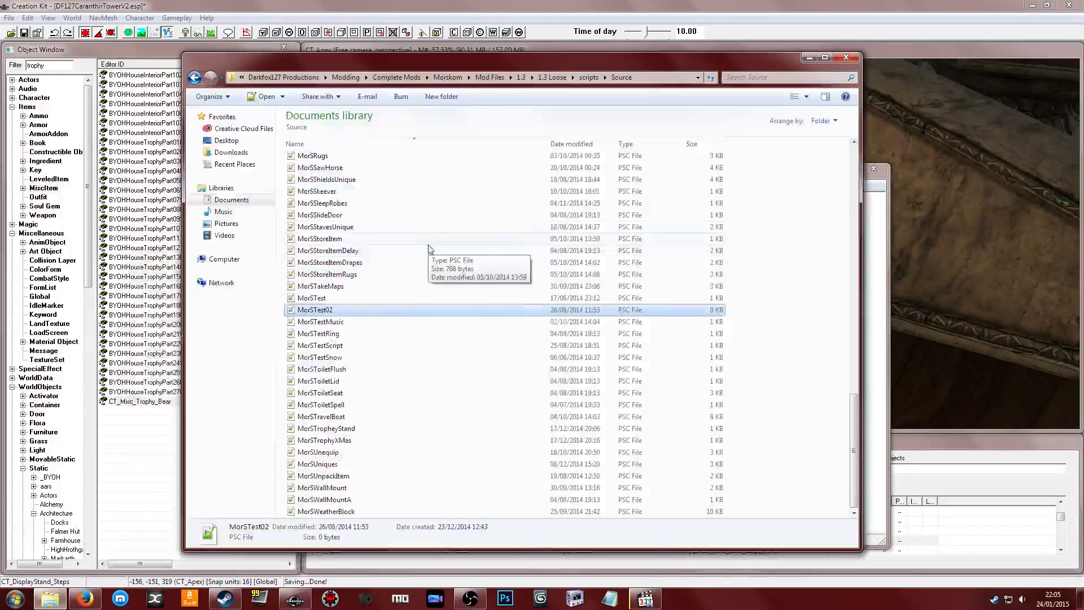
double_click(331, 311)
click(1075, 7)
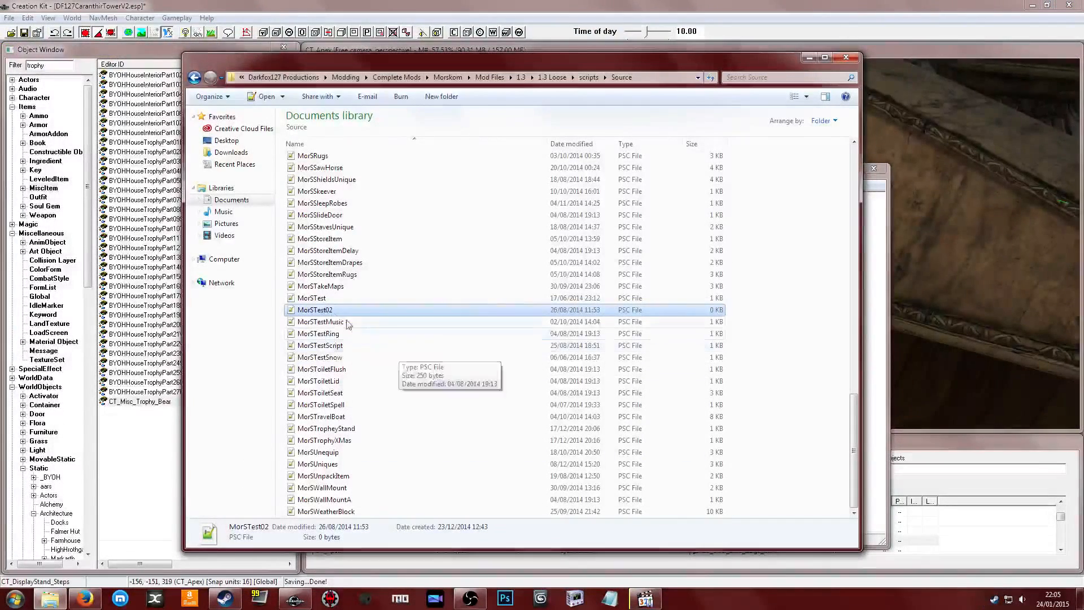
double_click(327, 311)
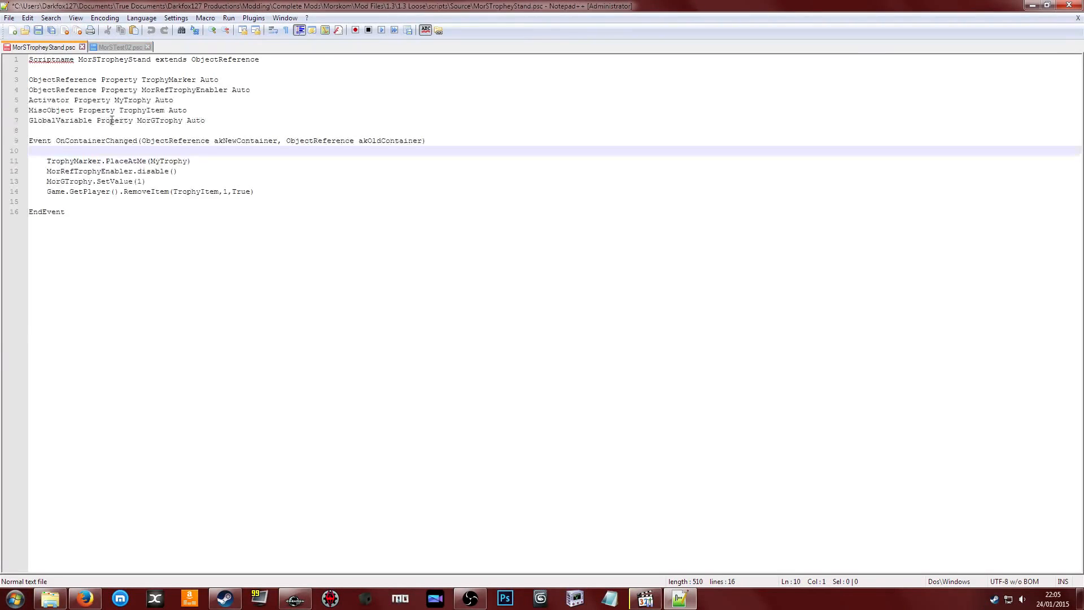
drag(90, 215, 27, 81)
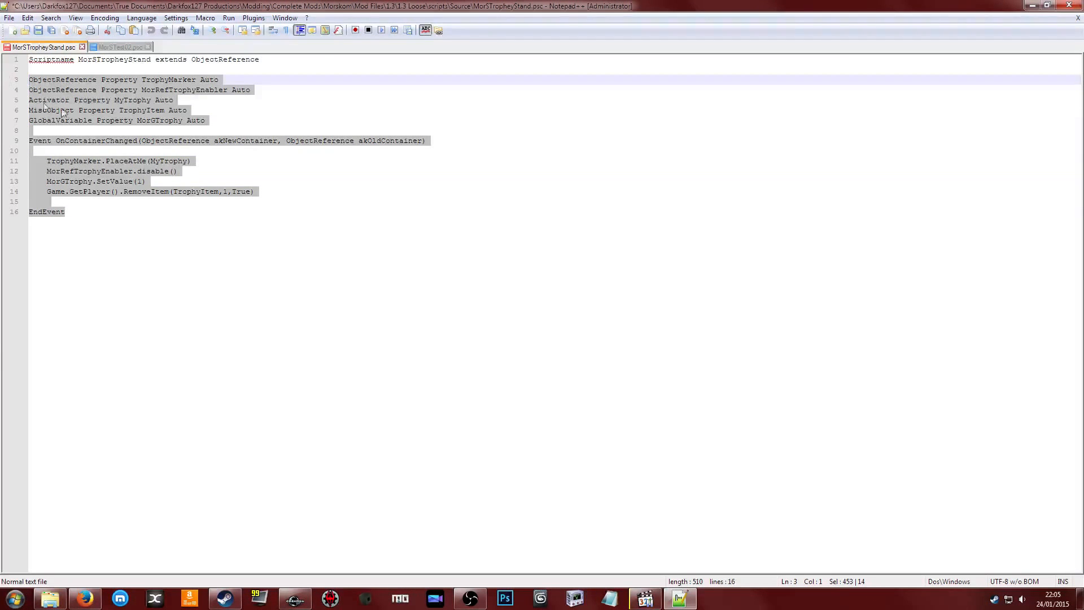
right_click(109, 141)
click(107, 129)
click(305, 597)
key(ctrl+v)
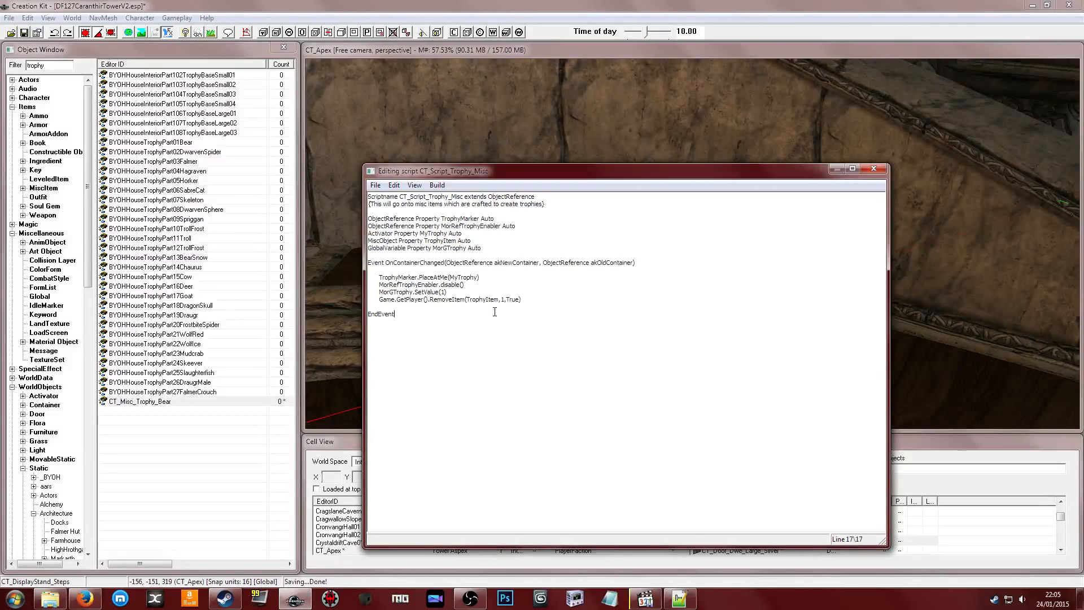
Close the wiki pages in the browser and check the stream chat before returning to the script
click(461, 268)
click(85, 598)
click(902, 20)
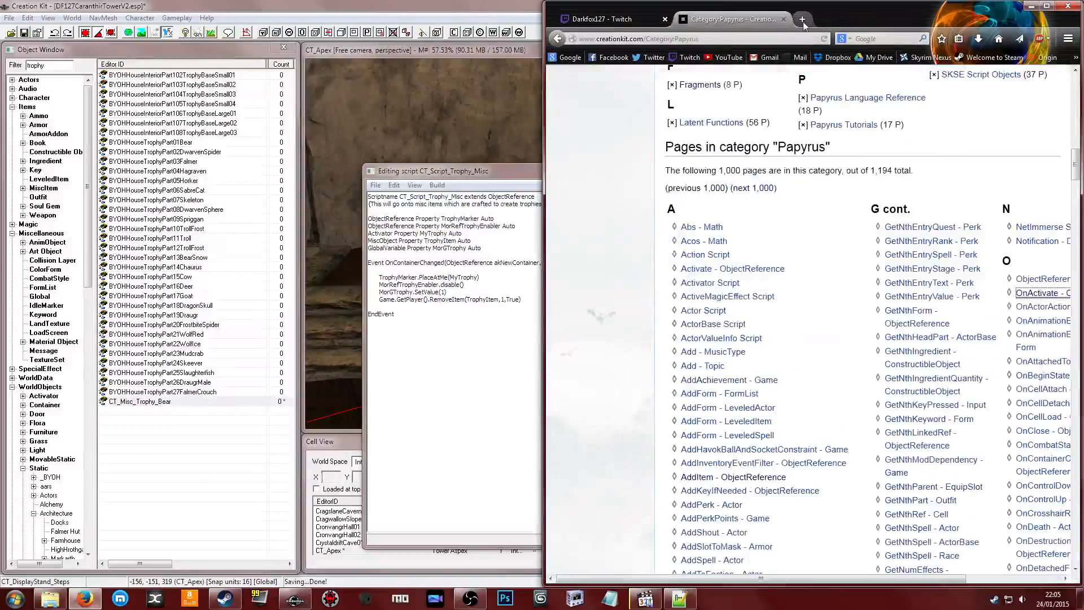
click(784, 19)
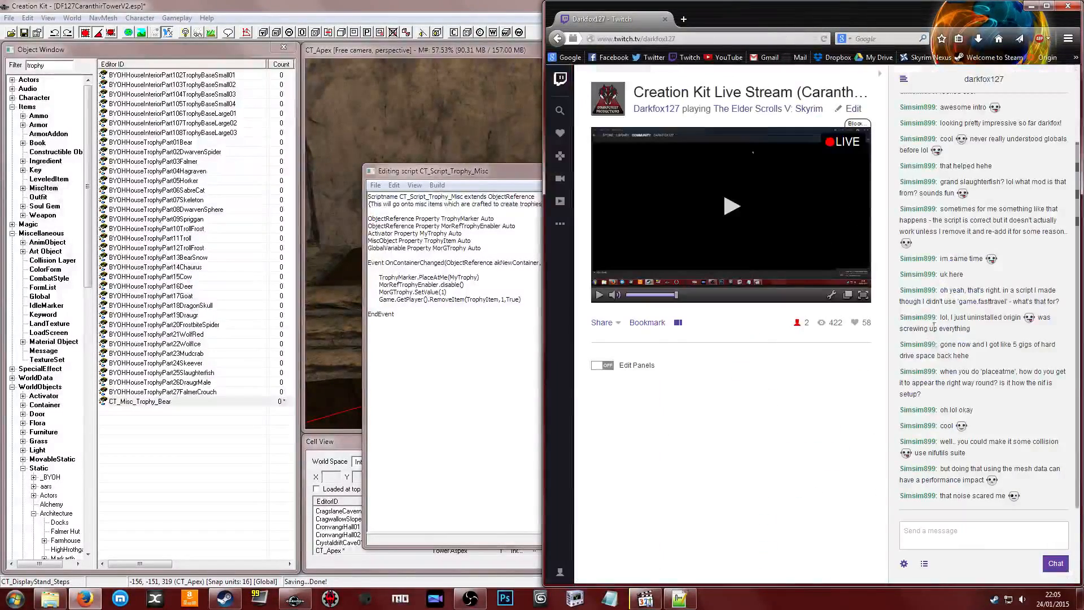
click(969, 537)
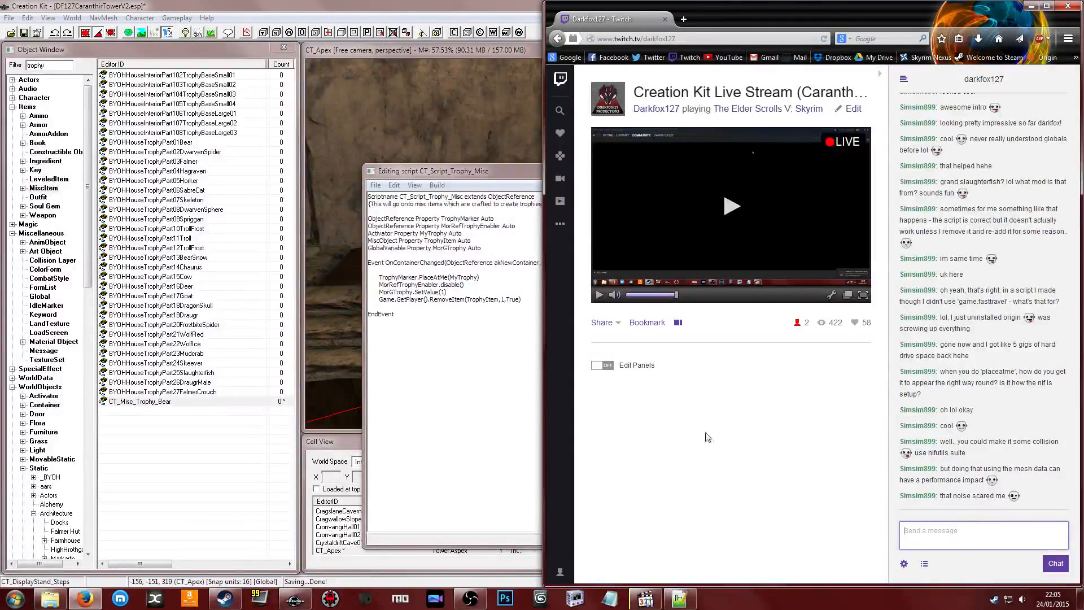
click(1031, 6)
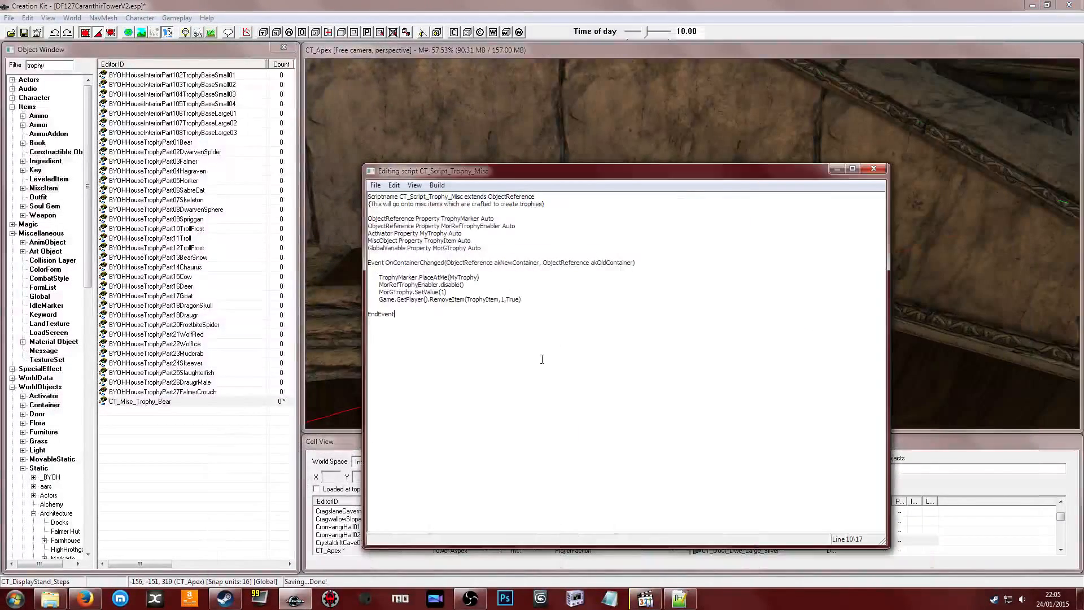
Review the copied property declarations and the OnContainerChanged event lines in CT_Script_Trophy_Misc
click(517, 343)
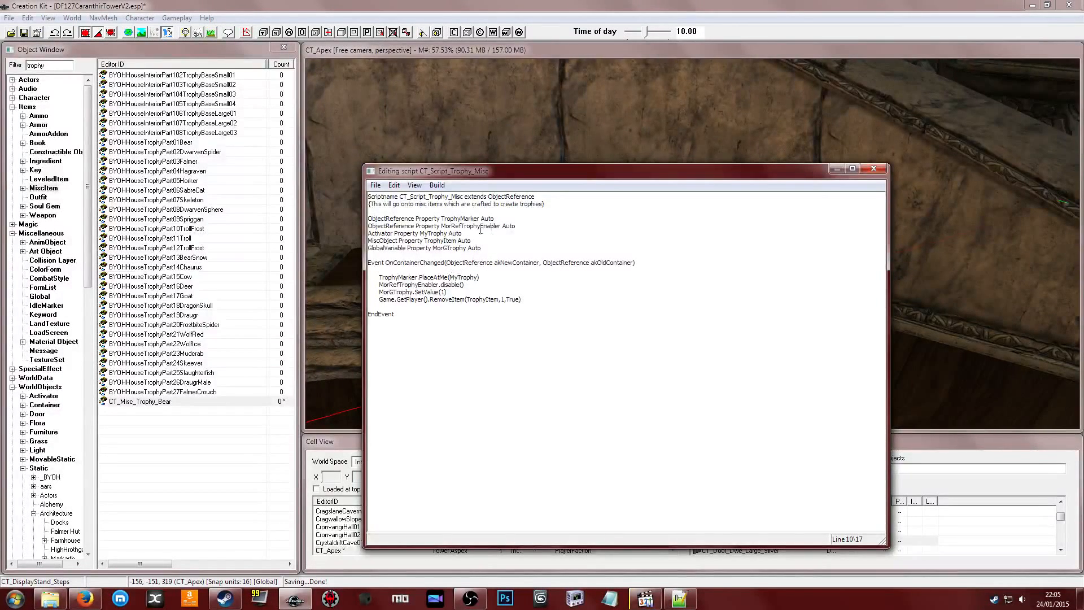
click(414, 292)
click(393, 285)
double_click(387, 294)
click(418, 286)
click(426, 247)
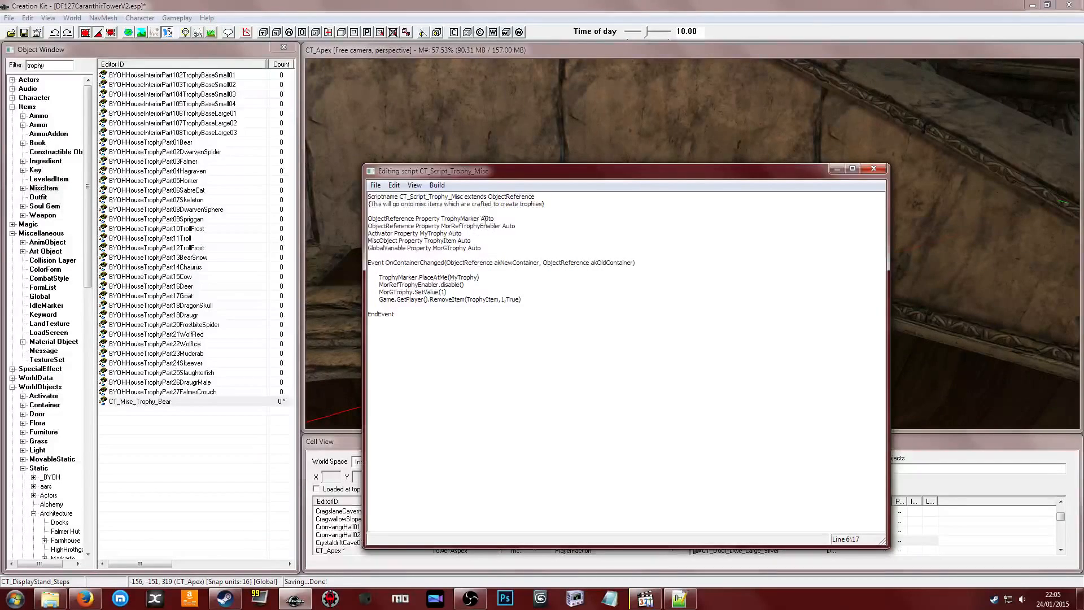
click(479, 240)
click(486, 239)
click(488, 240)
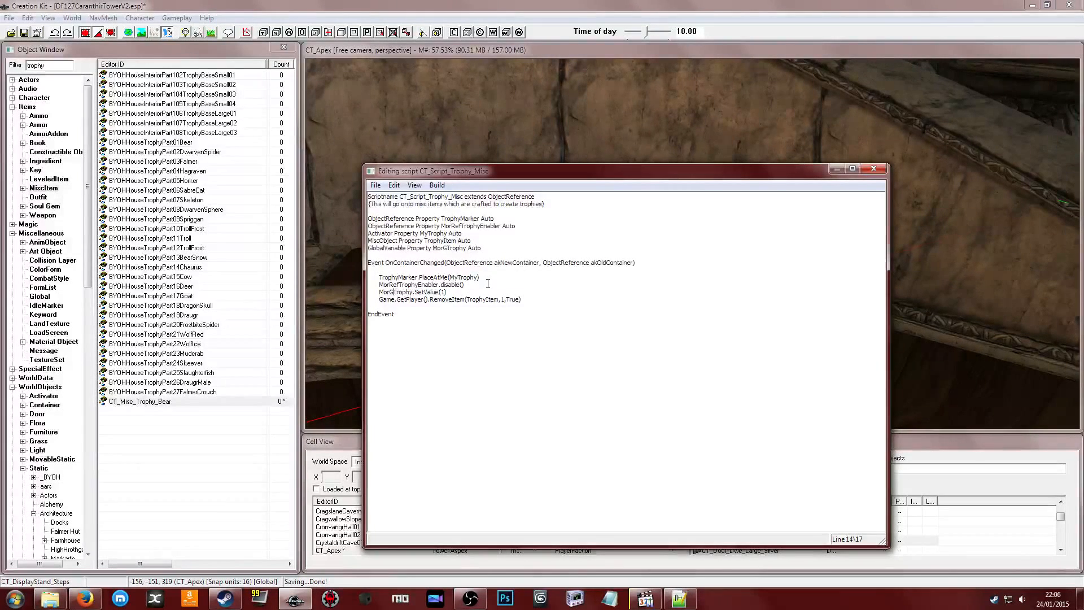
Rename MorGTrophy to CT_Global_Trophy in the event's SetValue(1) line
key(BackSpace)
key(BackSpace)
key(BackSpace)
key(BackSpace)
text(CT_)
text(_G)
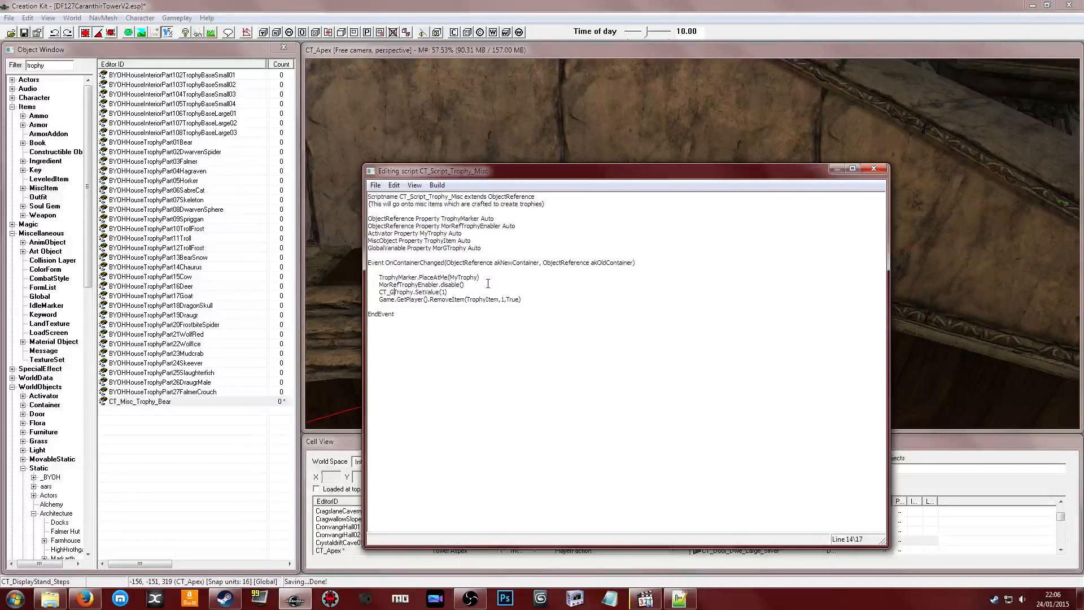
text(lobal)
text(_)
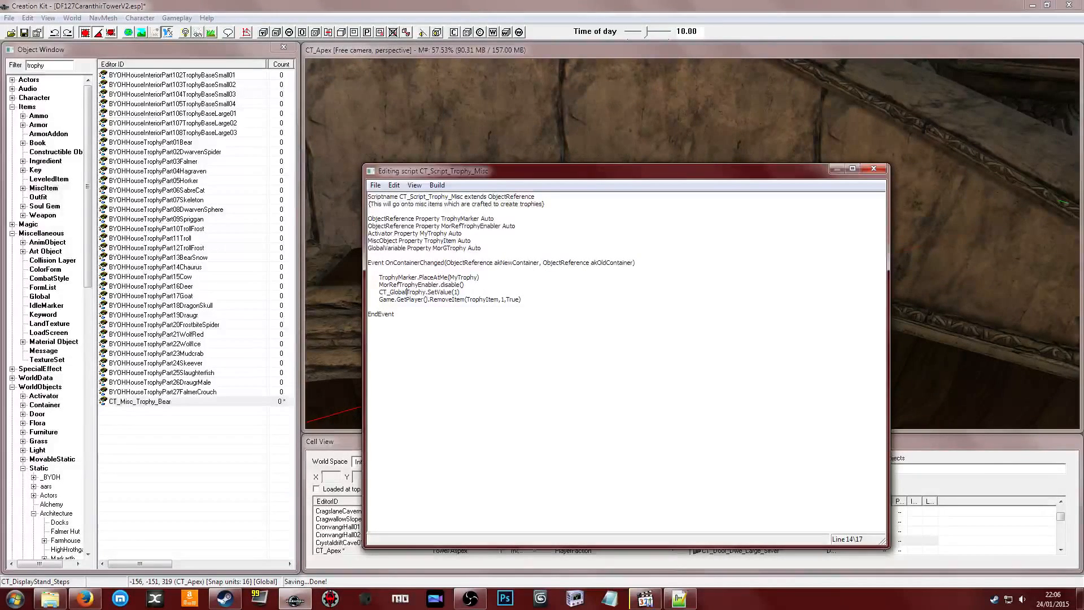
key(Right)
key(Right)
key(Right)
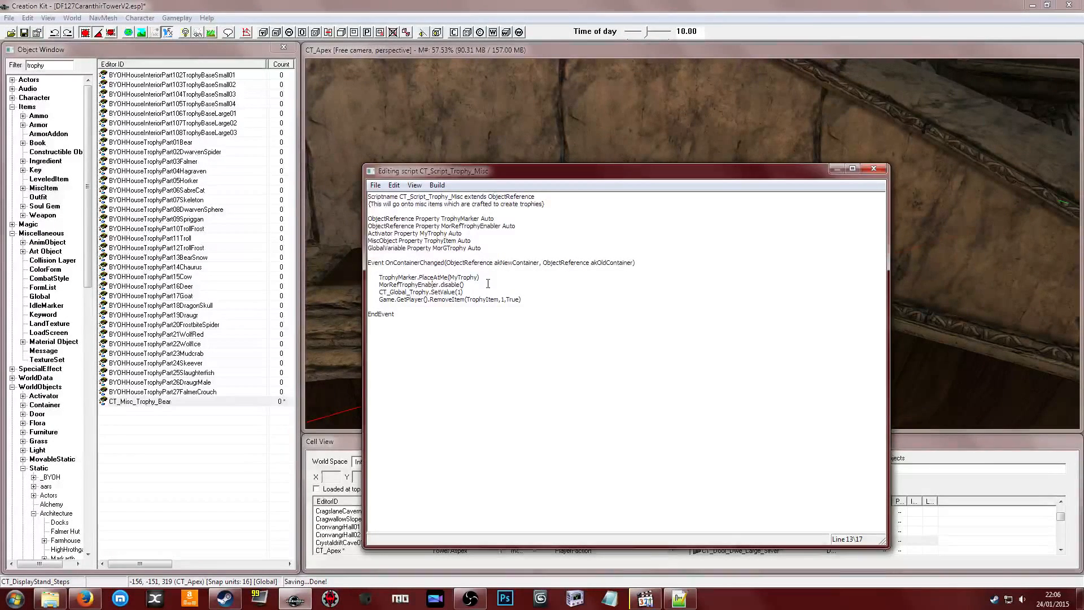
Remove the MorRefTrophyEnabler.disable() line from the OnContainerChanged event
key(BackSpace)
key(BackSpace)
key(BackSpace)
key(BackSpace)
key(BackSpace)
key(BackSpace)
key(BackSpace)
key(BackSpace)
key(BackSpace)
key(BackSpace)
key(BackSpace)
key(BackSpace)
key(BackSpace)
key(BackSpace)
key(BackSpace)
key(BackSpace)
key(BackSpace)
drag(415, 285, 380, 287)
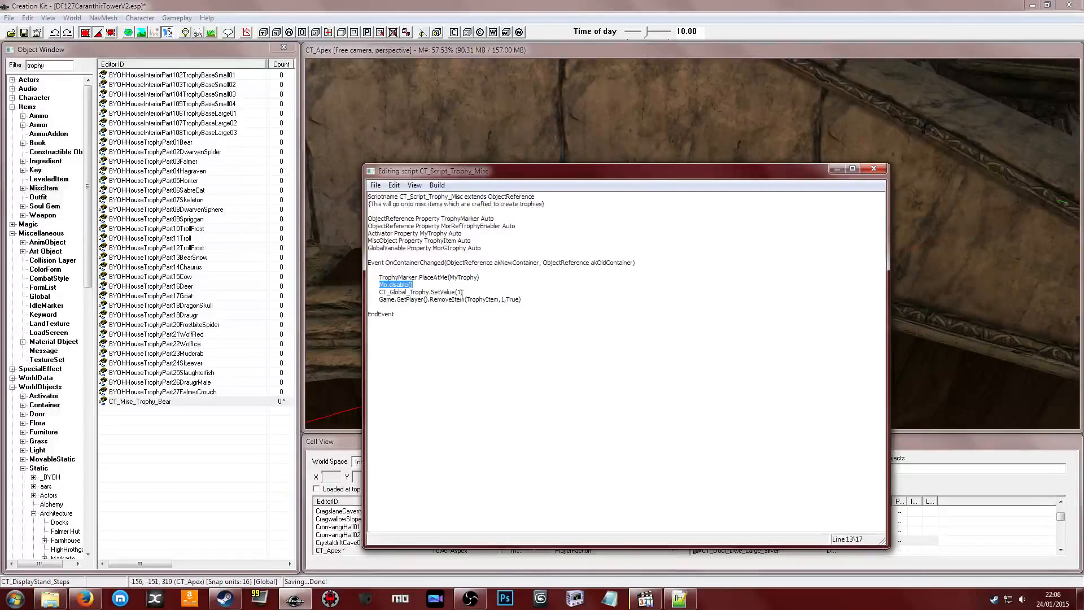
key(Delete)
key(BackSpace)
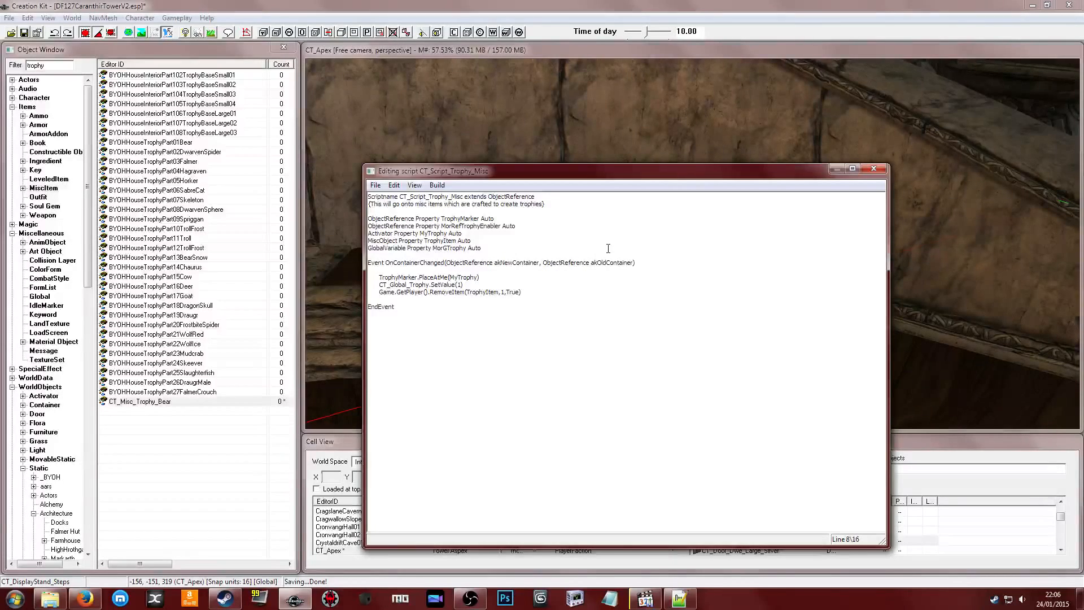
In the property declarations, rename the GlobalVariable property to CT_Global_Trophy and delete the MorRefTrophyEnabler property
key(BackSpace)
key(BackSpace)
key(BackSpace)
text(CT_Global_)
drag(524, 225, 358, 229)
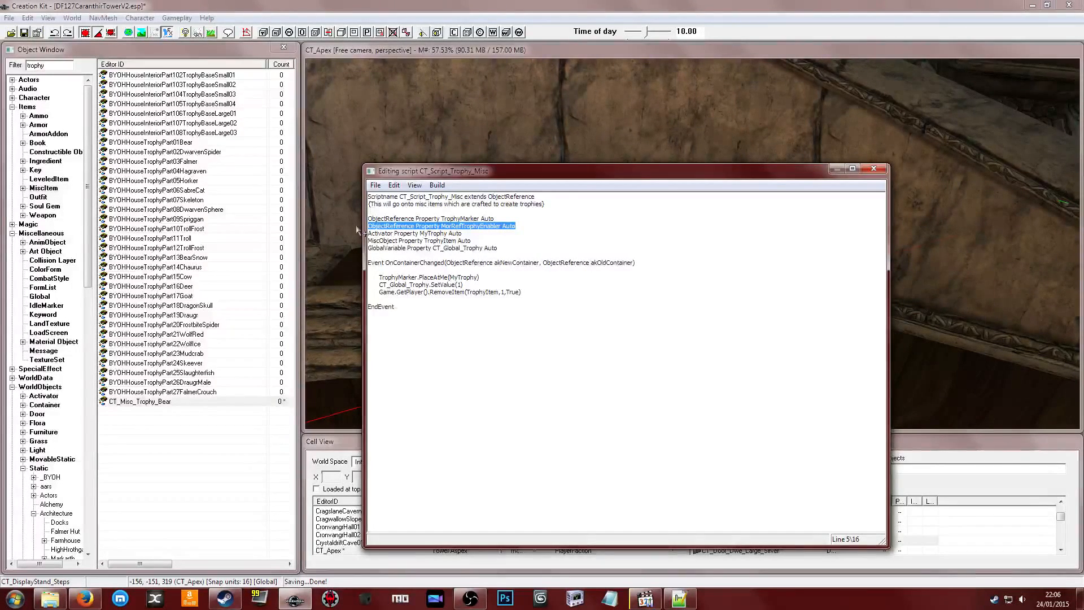
key(BackSpace)
key(BackSpace)
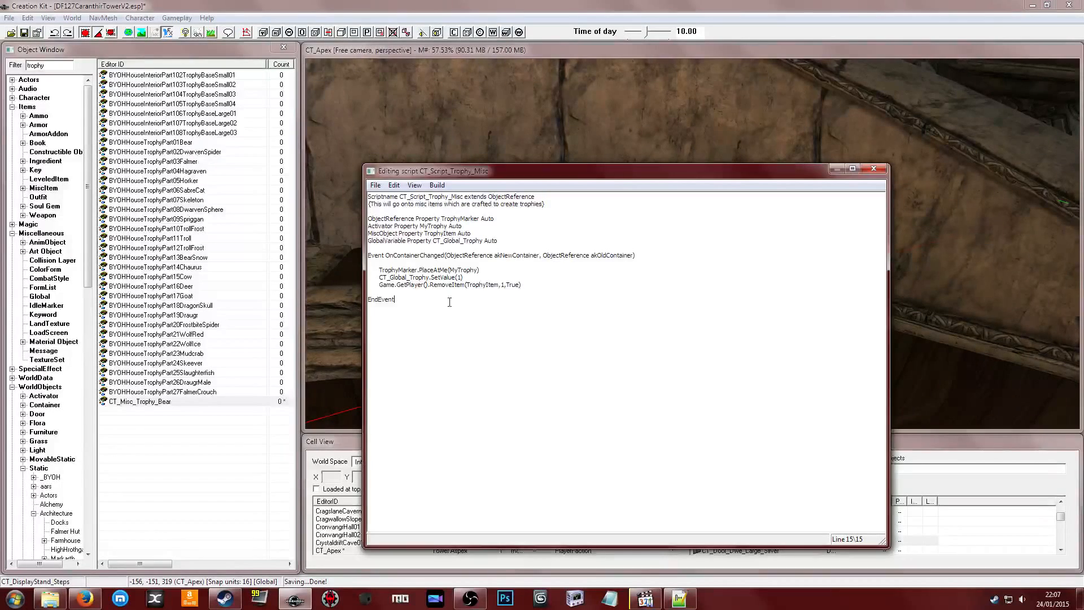
Replace Game.GetPlayer() with PlayerREF in the RemoveItem line, declare it as an auto ObjectReference property, and save and close the script
drag(380, 283, 427, 287)
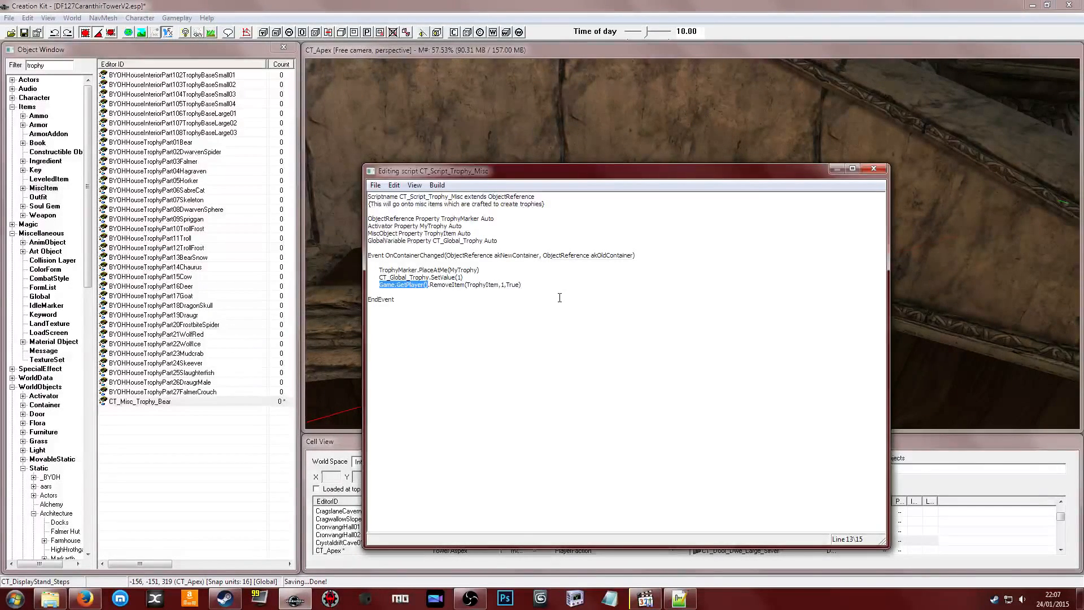
text(PlayerREF)
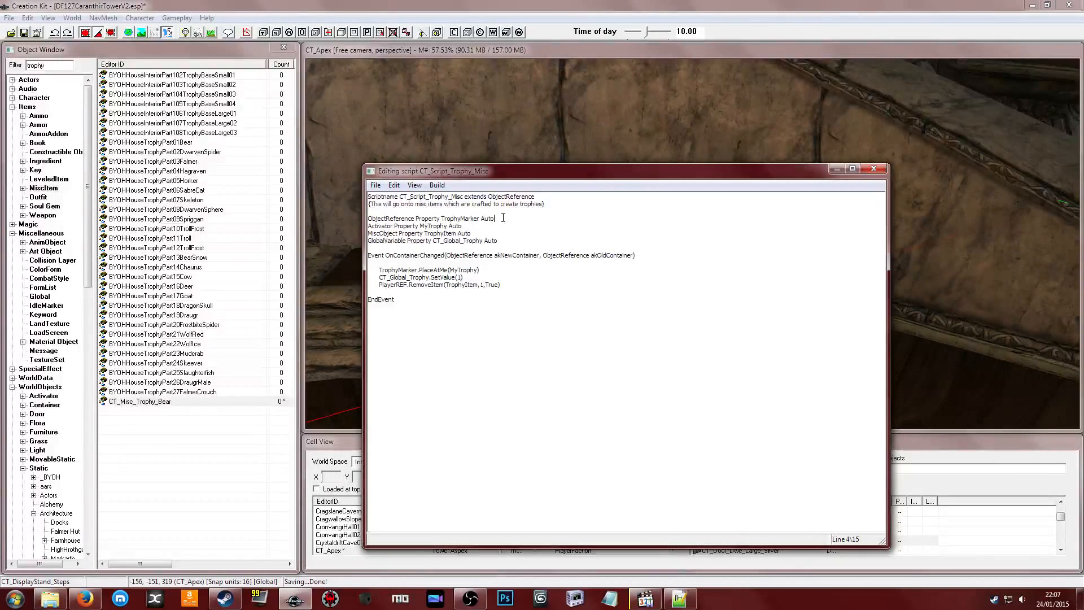
key(Return)
text(Object)
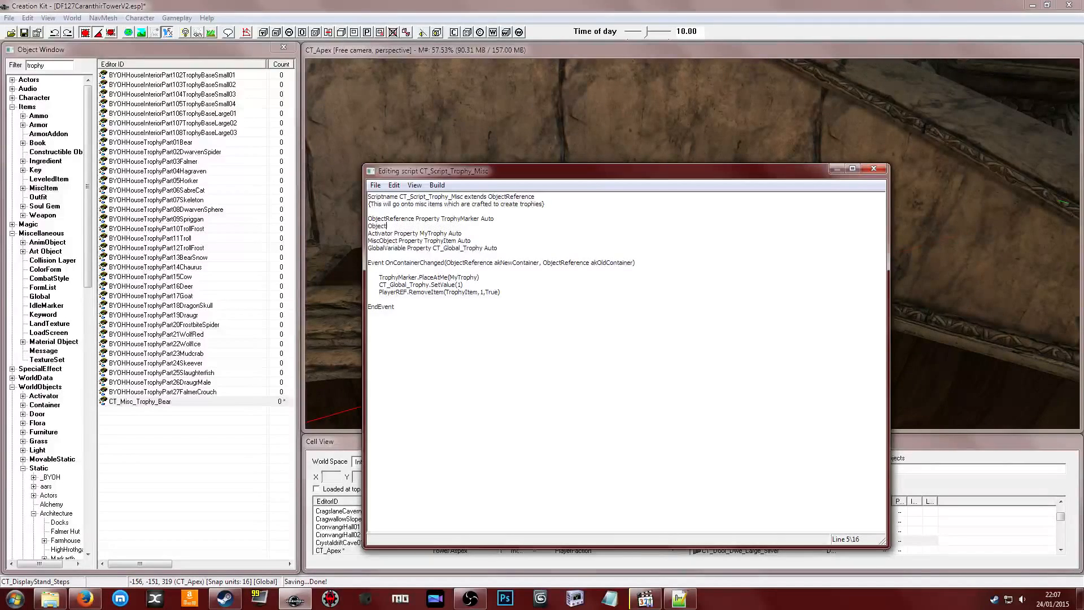
text(Referene)
key(BackSpace)
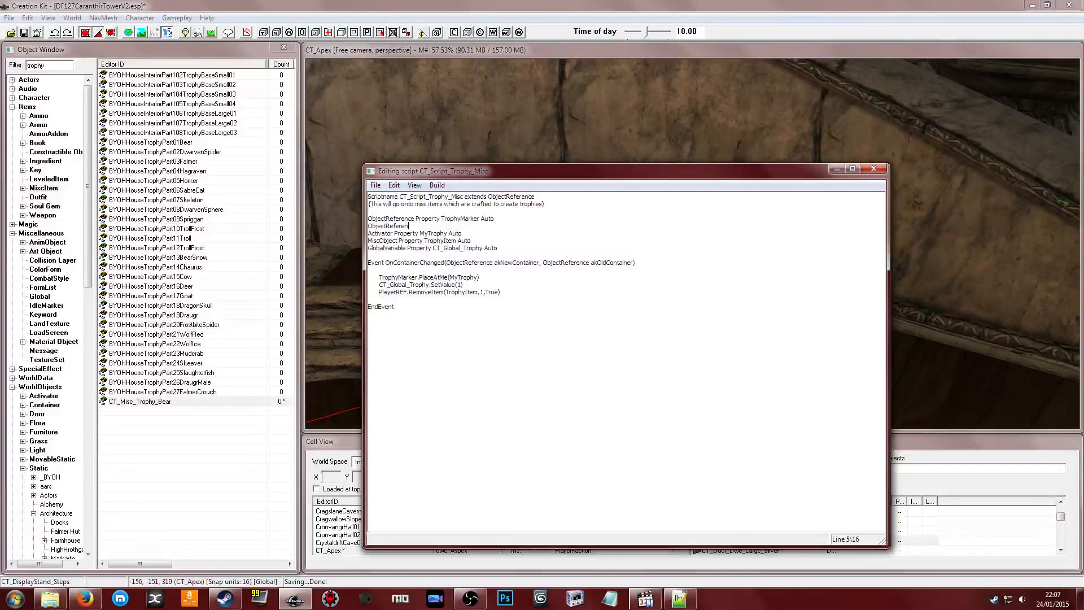
text(ce Properthty Playe)
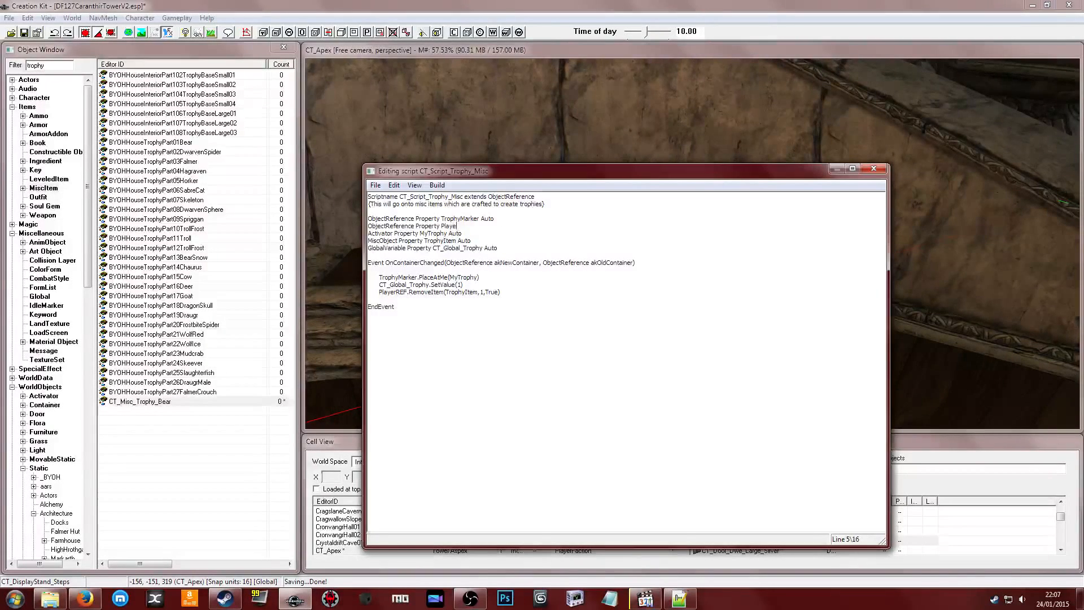
text(rREF Auto)
key(ctrl+s)
click(873, 168)
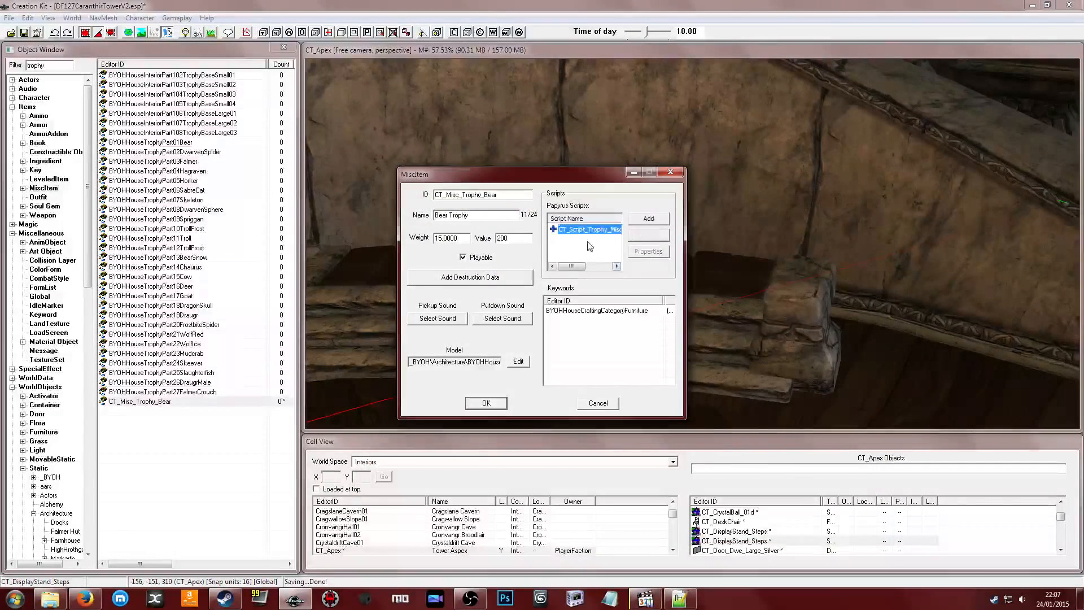
Open the properties of CT_Script_Trophy_Misc on CT_Misc_Trophy_Bear and auto-fill all of them
double_click(590, 229)
click(374, 312)
click(367, 293)
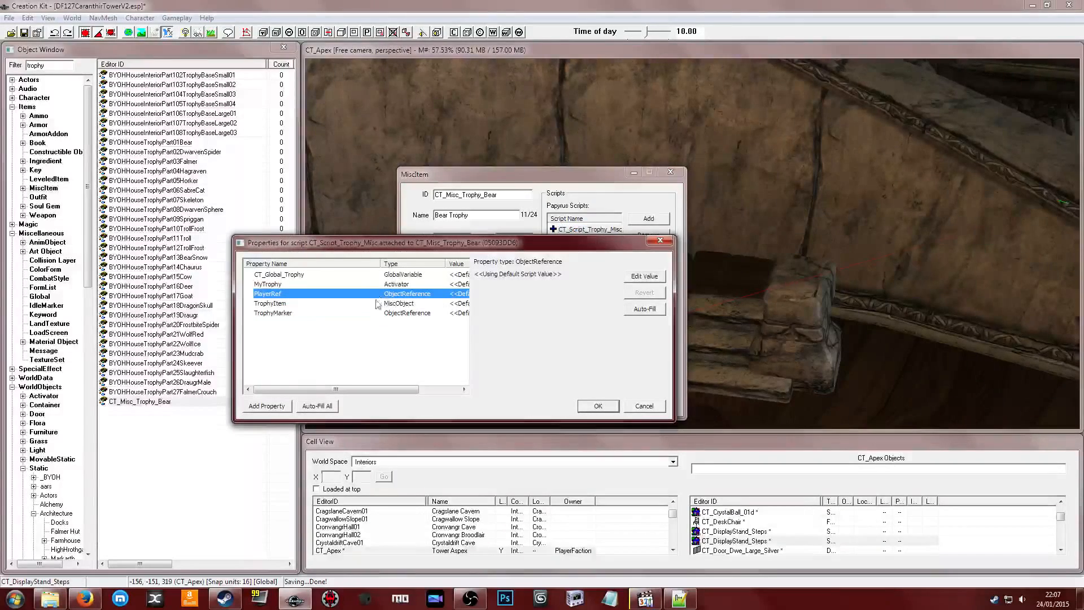
click(361, 283)
click(362, 275)
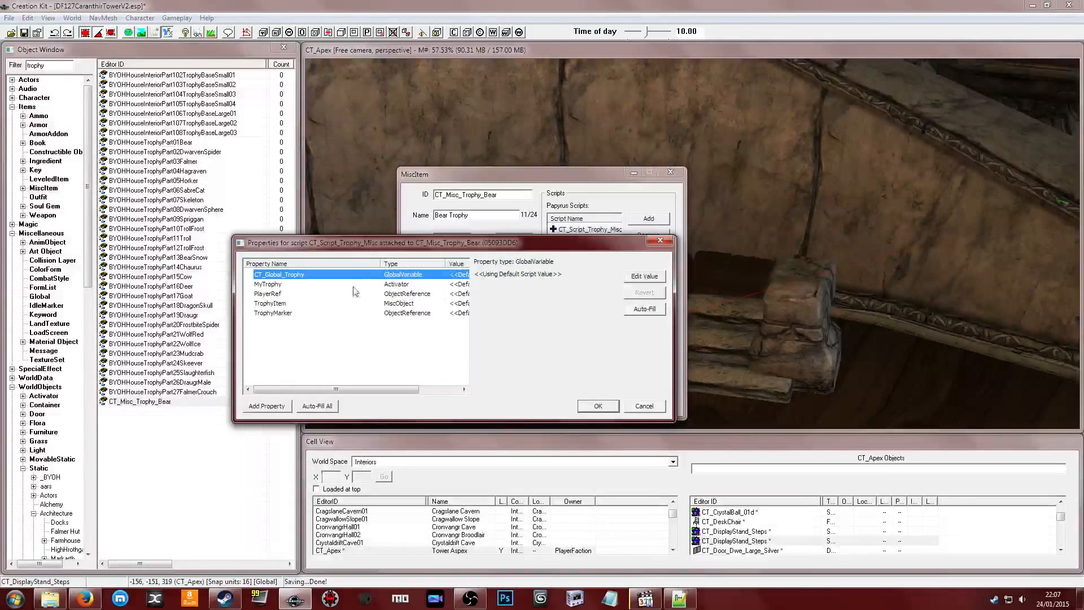
click(317, 406)
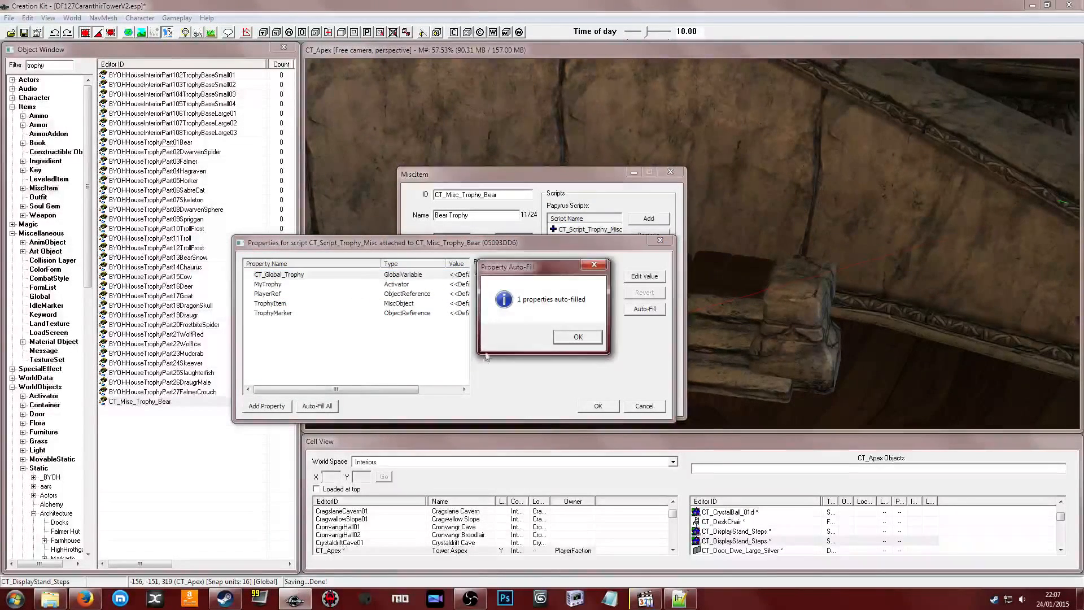
click(599, 345)
click(310, 295)
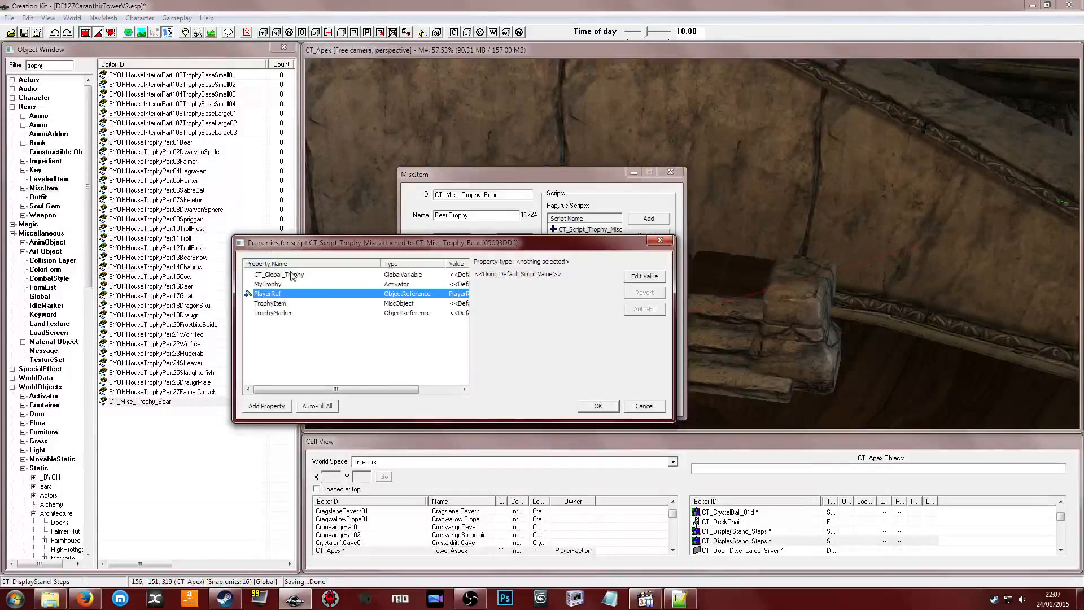
click(293, 277)
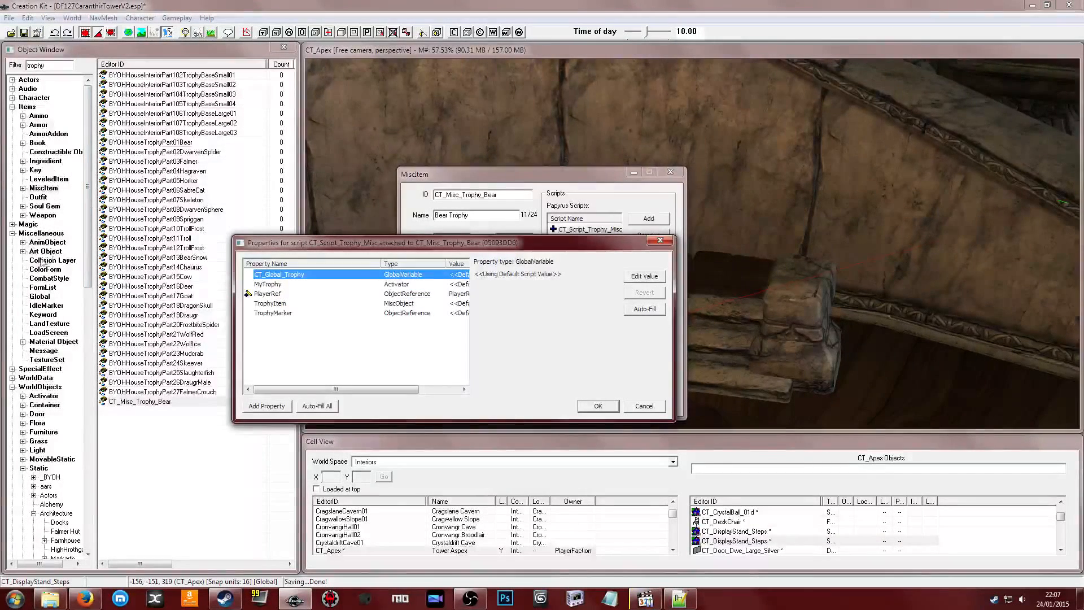
Create a new global variable CT_Global_Trophy of type Short with value 0
click(47, 298)
right_click(181, 306)
click(274, 310)
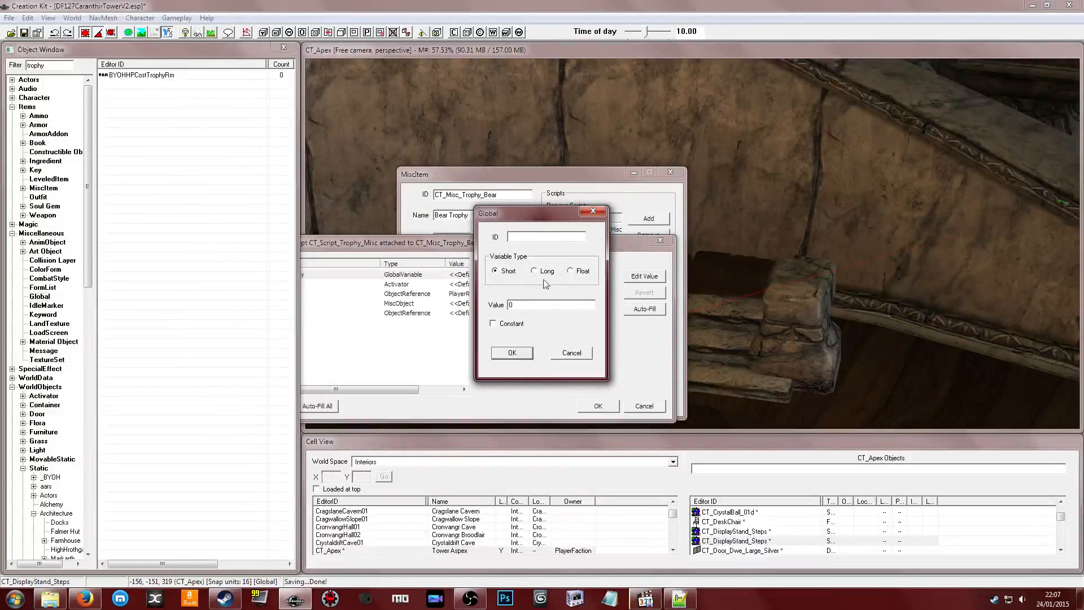
text(CT_Global_Trophy)
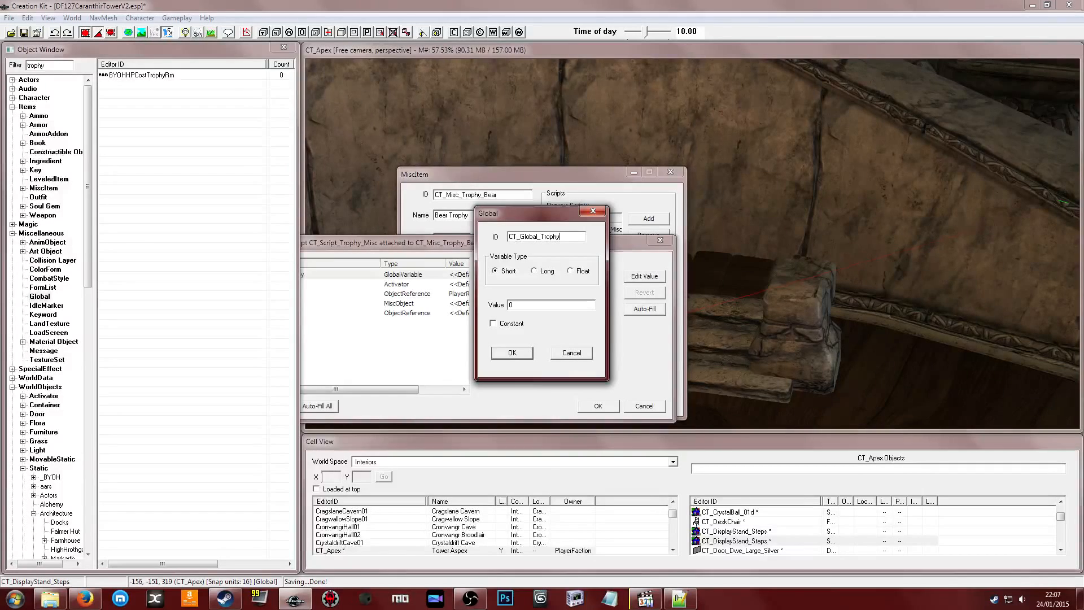
click(525, 352)
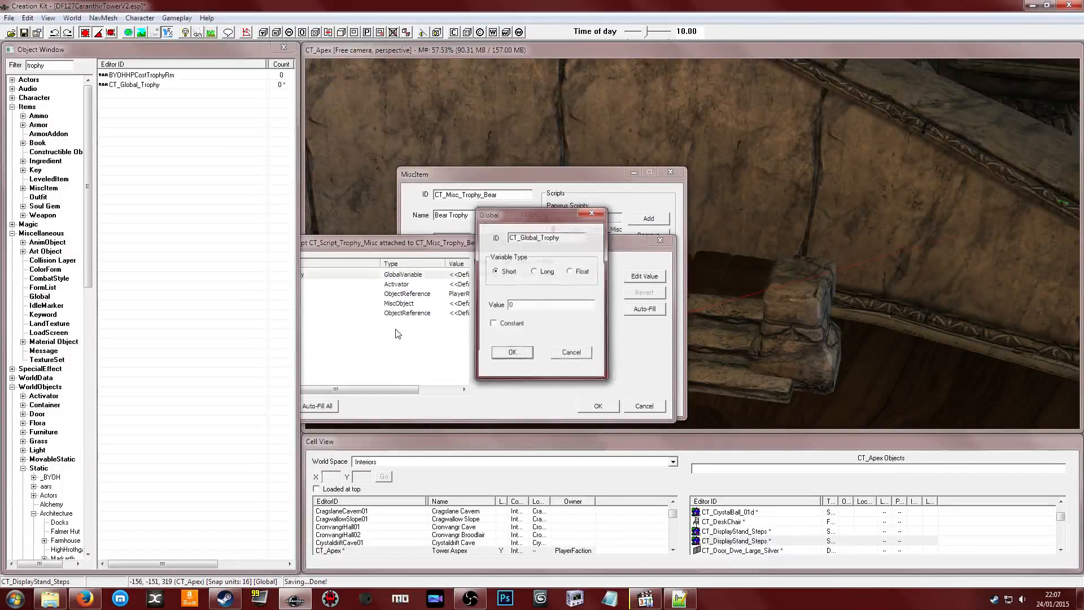
Auto-fill the script properties again to link CT_Global_Trophy, then accept the properties and the CT_Misc_Trophy_Bear item
click(317, 406)
key(Return)
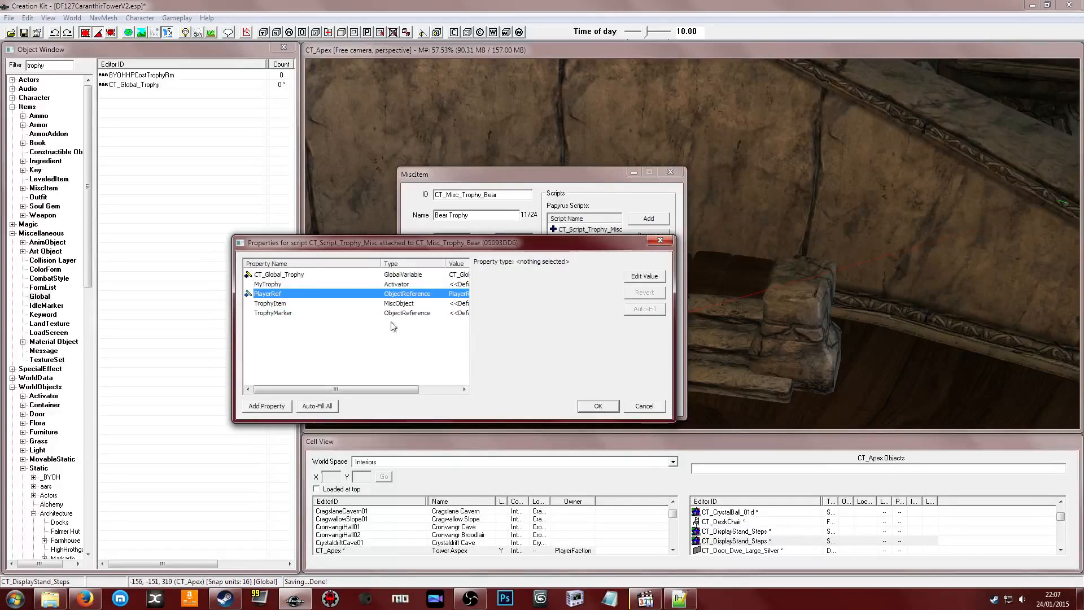
click(587, 406)
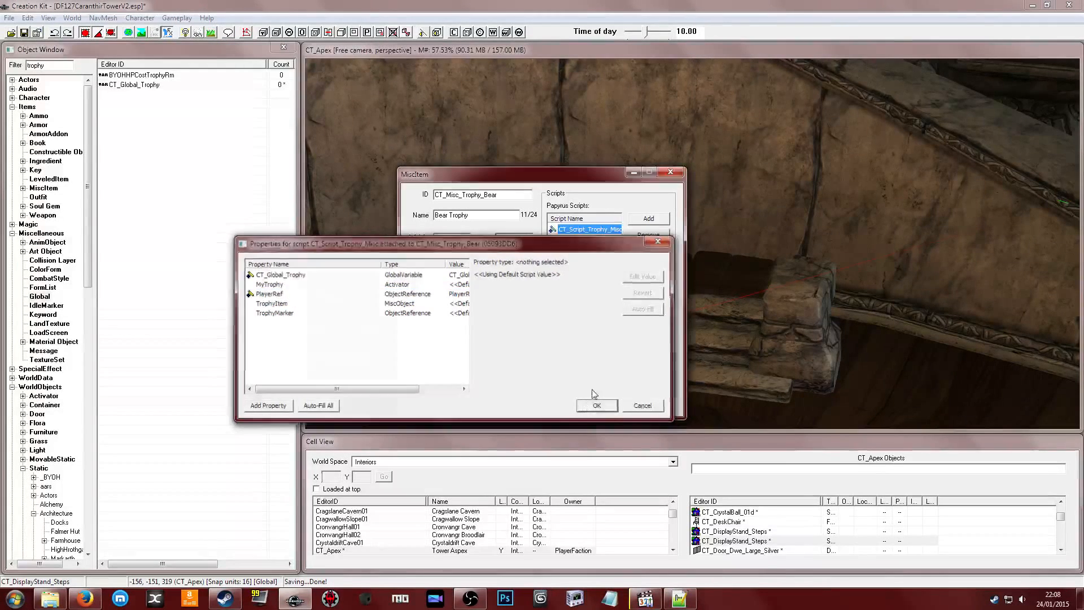
click(570, 242)
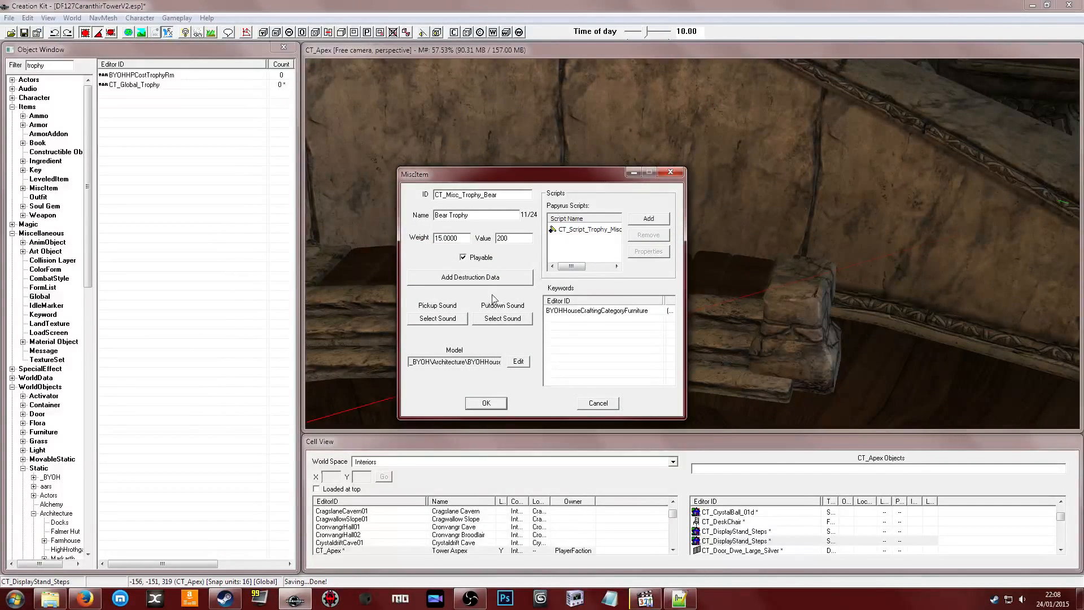
click(486, 402)
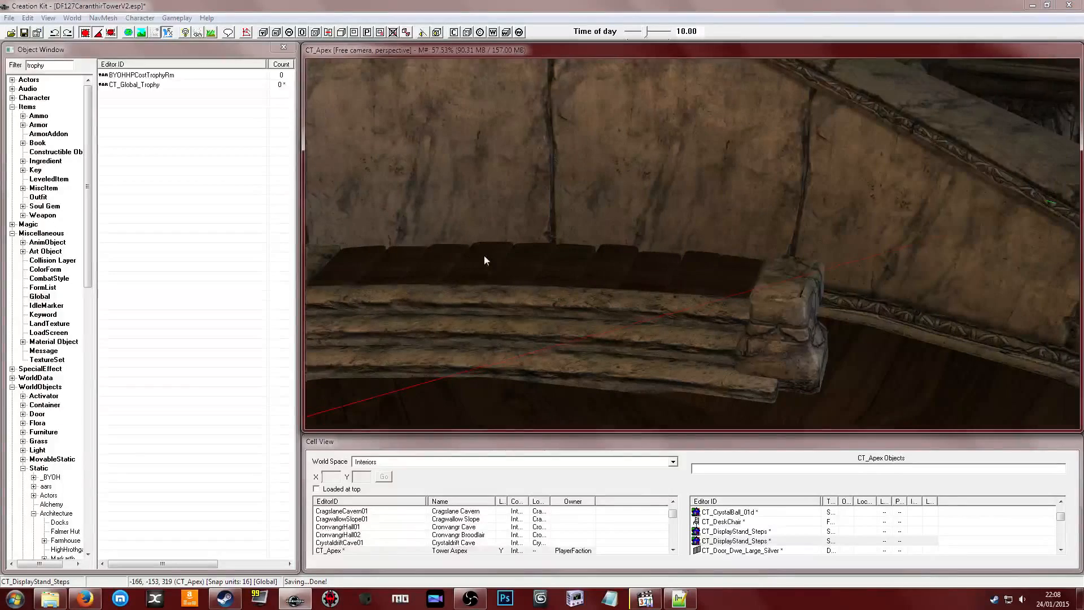
Copy the octagonal stone counter DweRmSmCounter01 beneath the farthest mannequin in the row
click(186, 161)
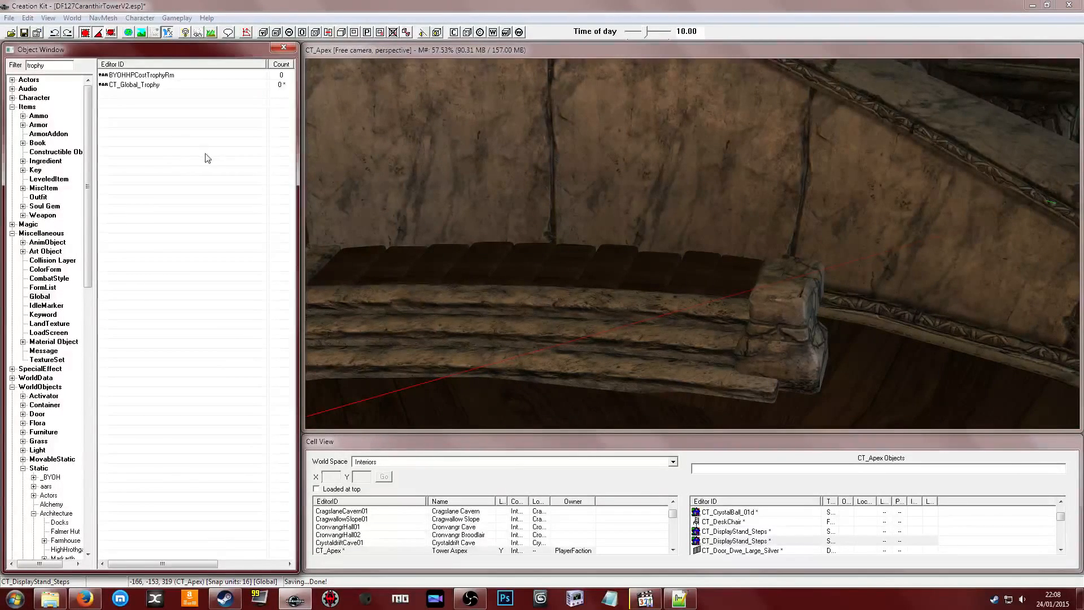
shift+middle_drag(560, 240, 653, 242)
click(655, 290)
right_click(671, 304)
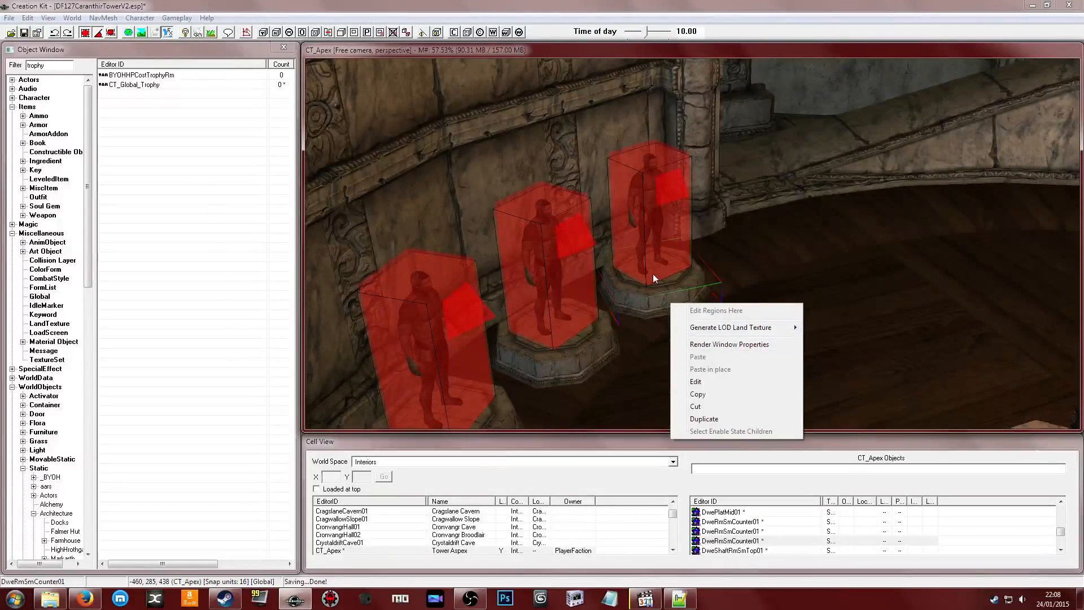
click(711, 395)
Paste the octagonal counter onto the wooden ledge behind the display stand steps, near the end pillar
middle_drag(712, 395, 545, 276)
shift+middle_drag(739, 274, 712, 256)
click(716, 290)
right_click(698, 253)
click(723, 311)
click(702, 245)
right_click(712, 256)
click(689, 257)
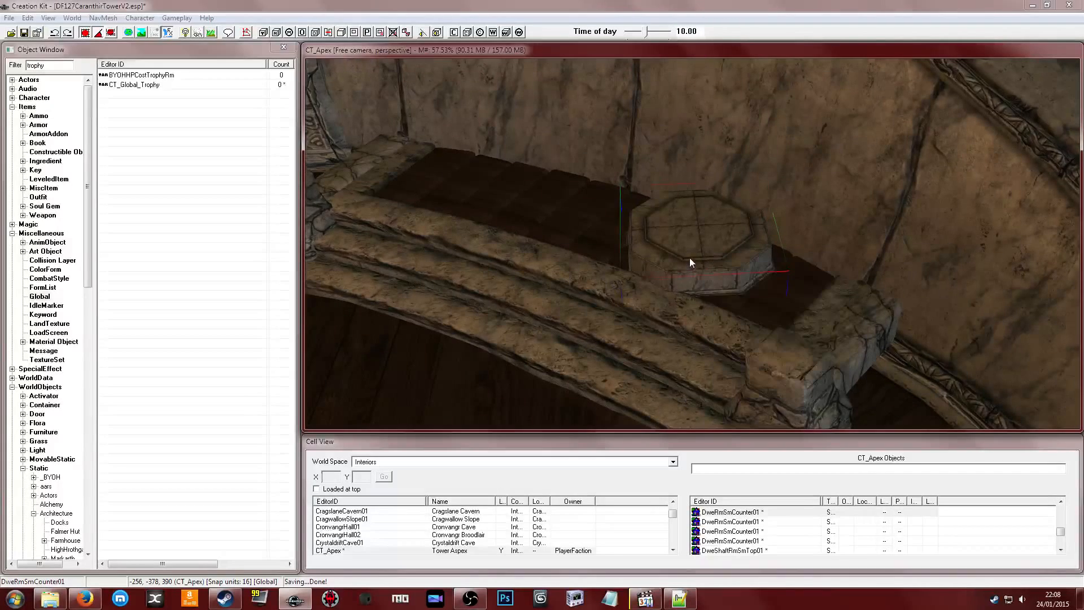
Nudge the pasted counter forward, toggle grid and angle snapping, and rotate the counter to line up with the ledge
drag(699, 245, 701, 255)
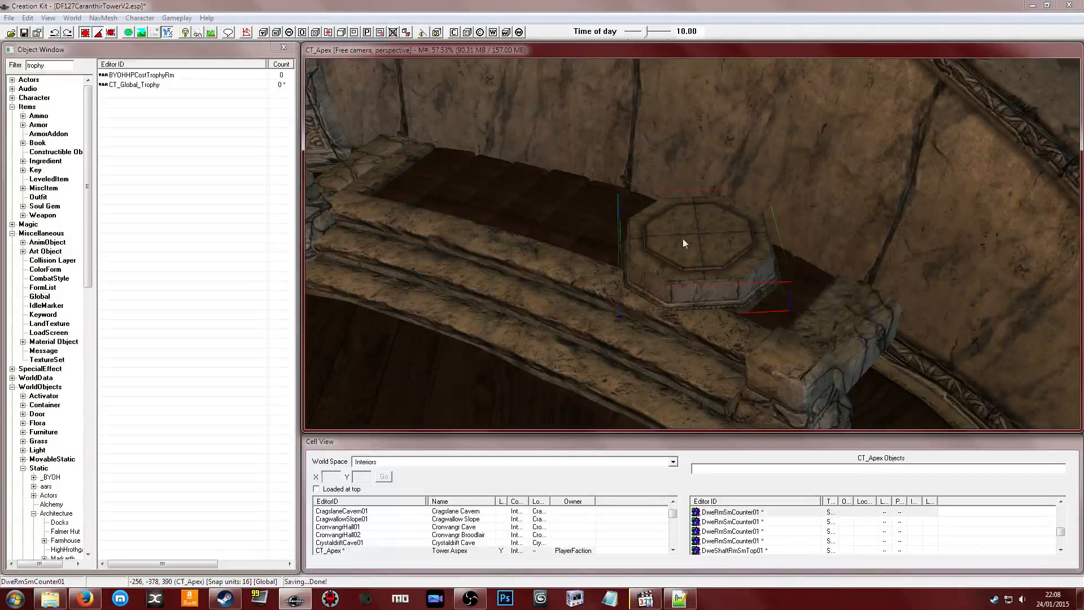
click(86, 33)
click(97, 33)
middle_drag(689, 247, 659, 240)
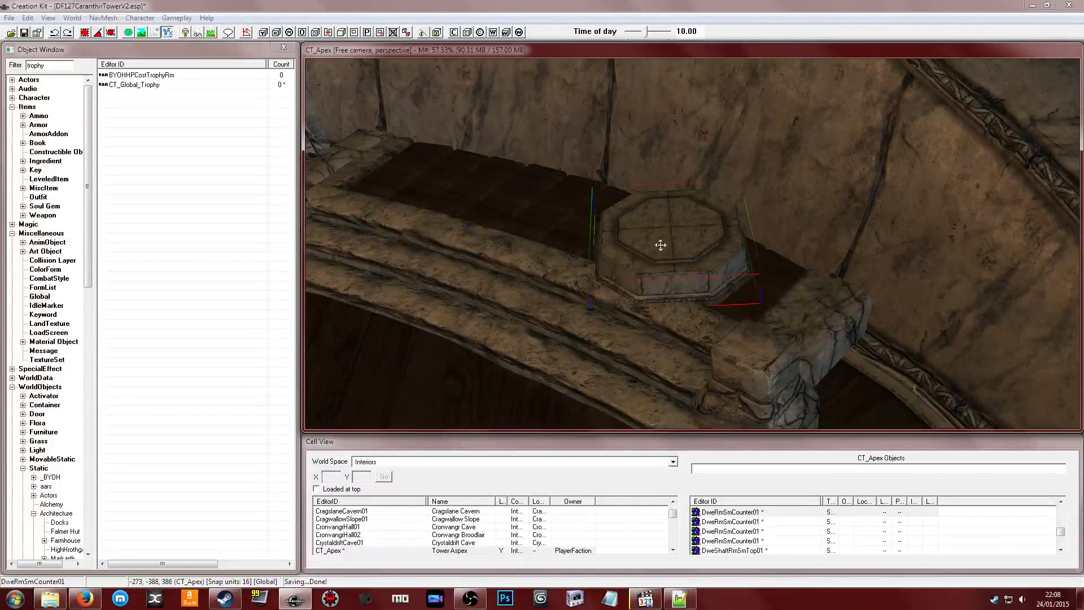
scroll(644, 263, up, 4)
right_drag(663, 278, 706, 278)
double_click(693, 270)
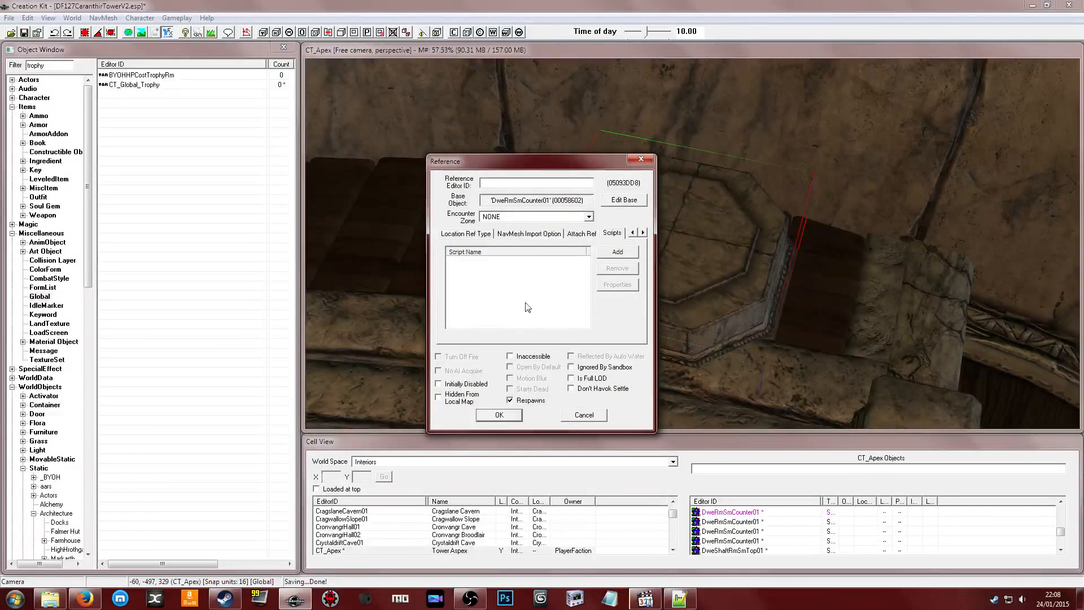
click(584, 414)
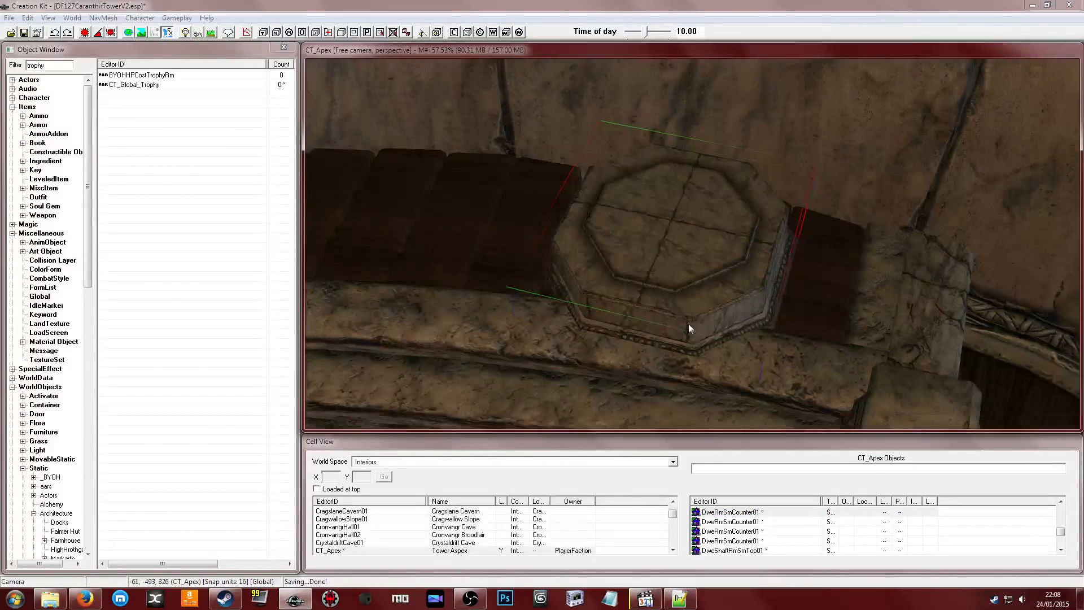
Move the CT_DisplayStand_Steps beside the counter outward from the wall to deepen the wooden ledge
scroll(689, 323, down, 3)
shift+middle_drag(689, 308, 690, 268)
scroll(690, 267, down, 2)
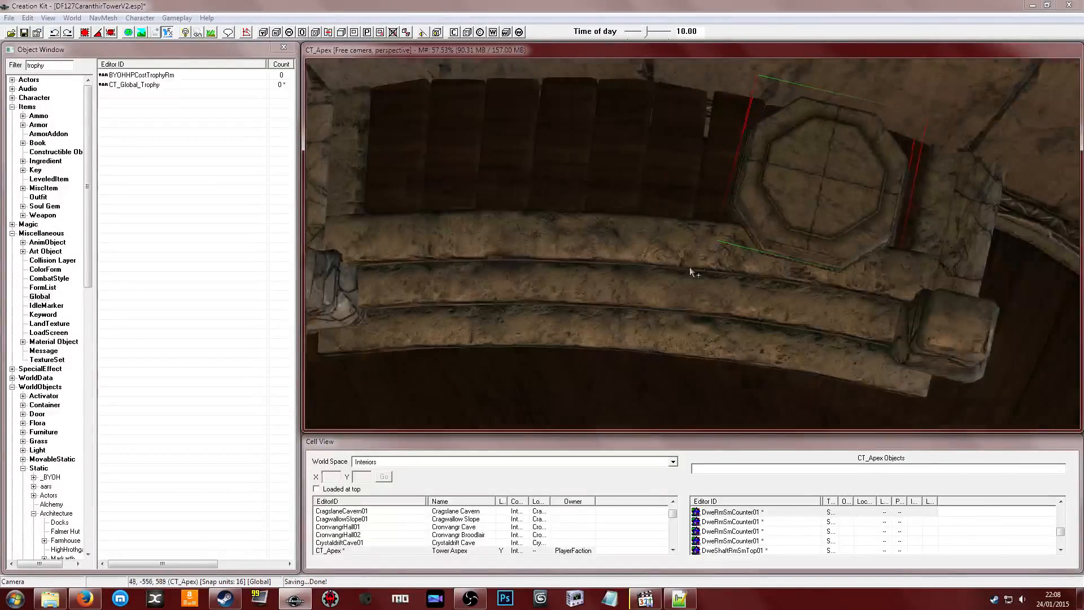
click(618, 245)
middle_drag(617, 245, 711, 228)
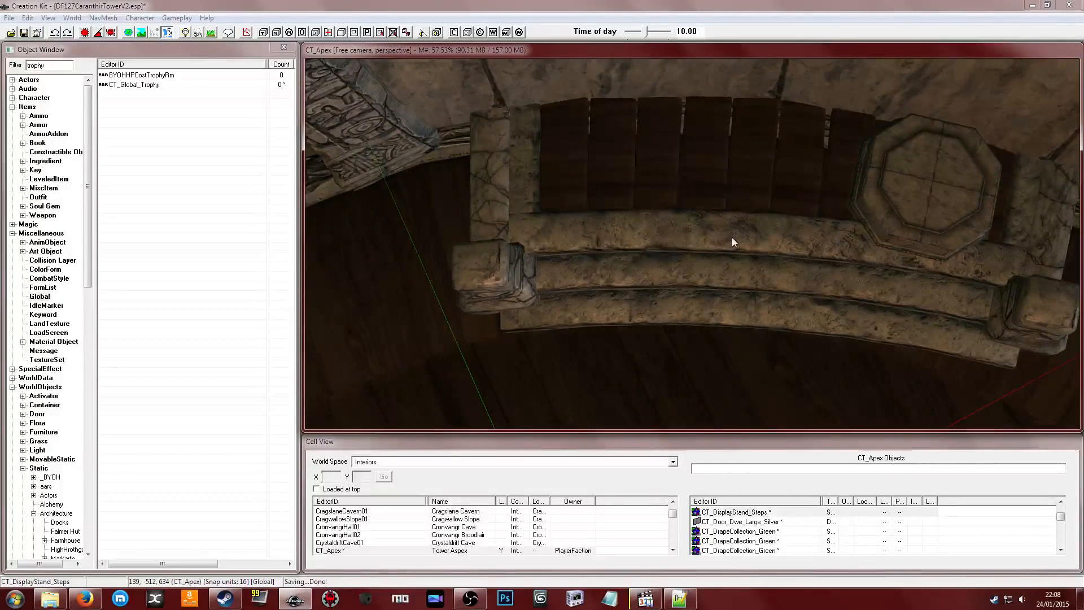
drag(731, 237, 732, 279)
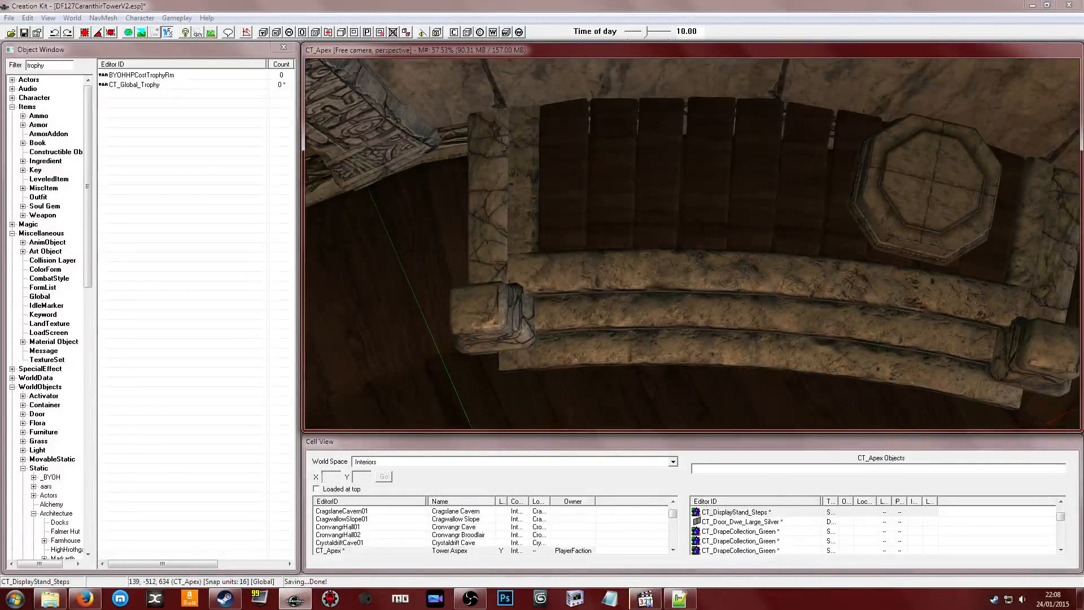
Move the other CT_DisplayStand_Steps, on the ledge without a counter, outward from its wall to deepen that ledge
scroll(709, 265, down, 2)
shift+middle_drag(709, 264, 678, 241)
click(702, 155)
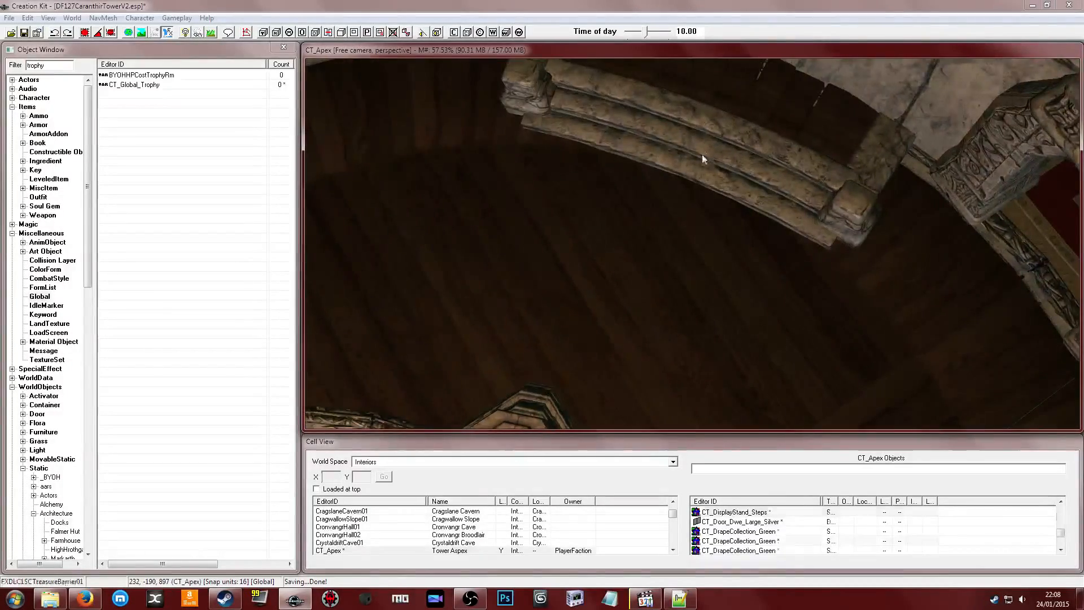
shift+middle_drag(702, 155, 642, 228)
click(647, 217)
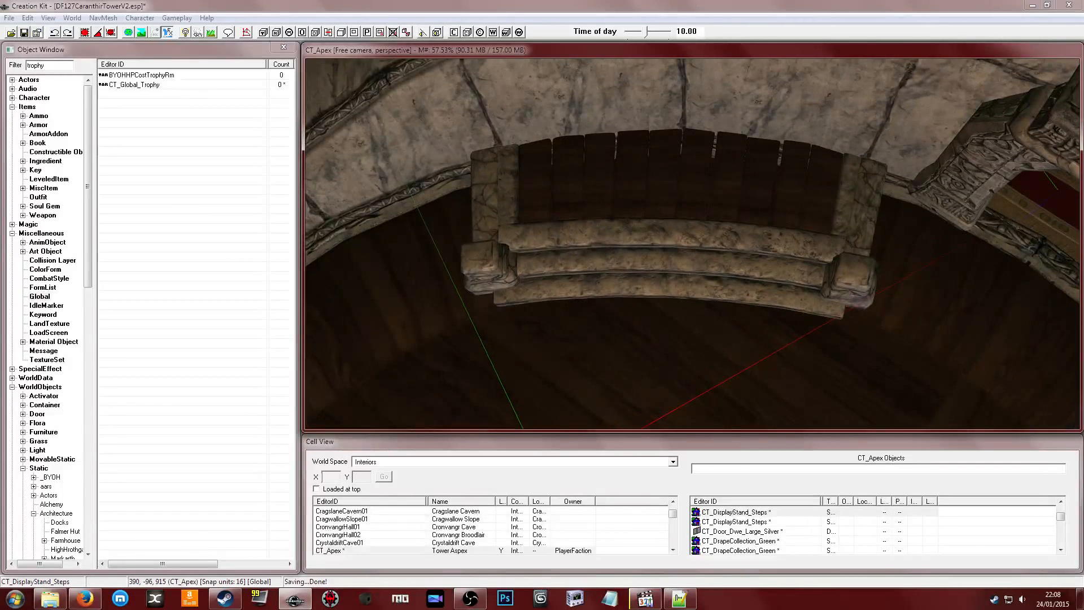
key(ctrl+d)
drag(675, 227, 681, 263)
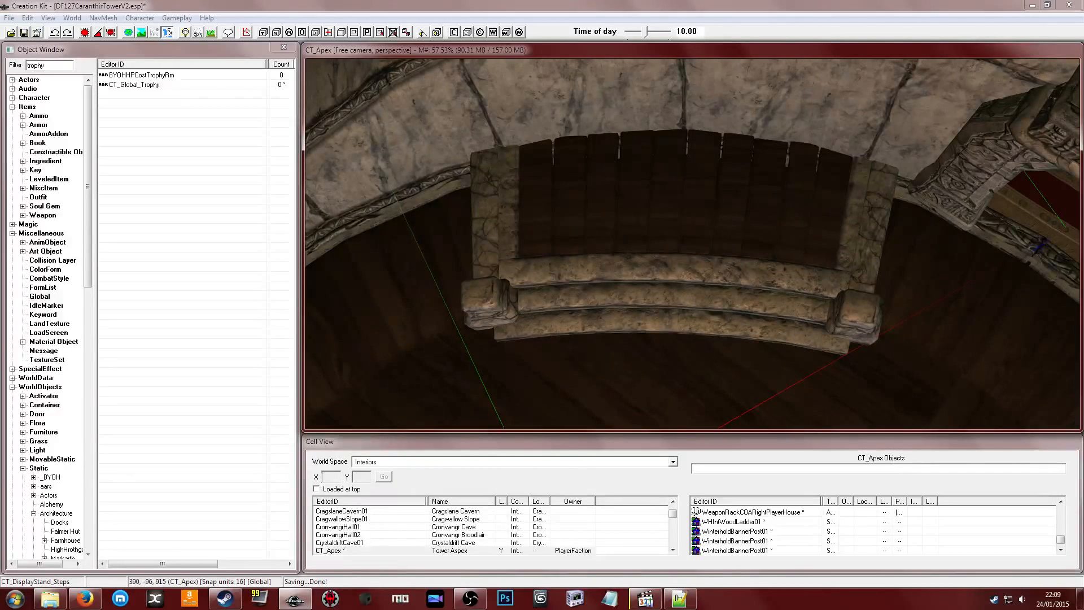
drag(681, 262, 680, 246)
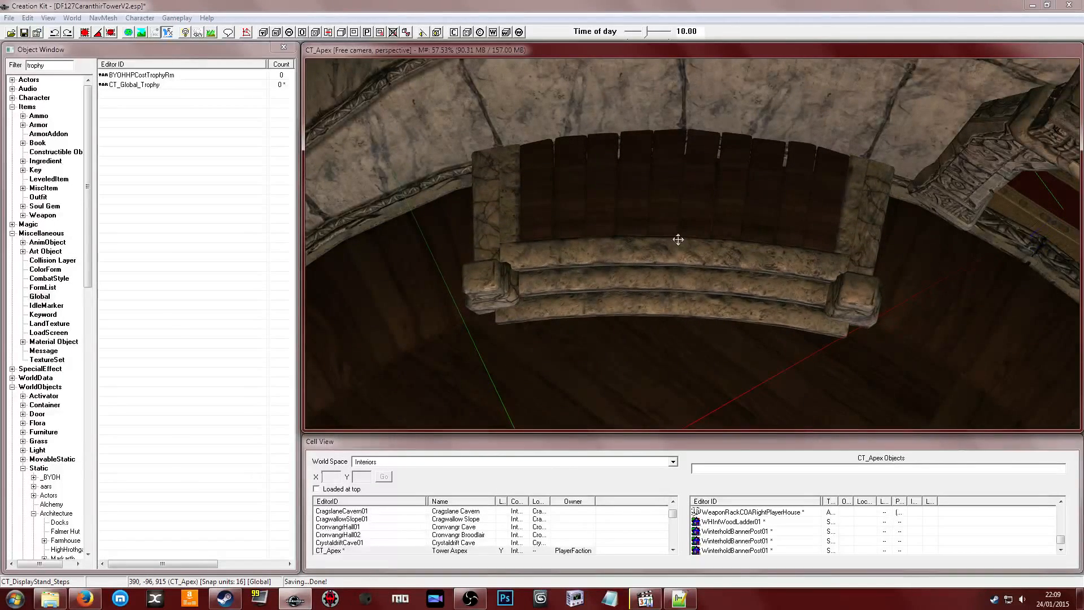
Shift the octagonal counter along its ledge, away from the nearby end pillar
shift+middle_drag(678, 239, 659, 290)
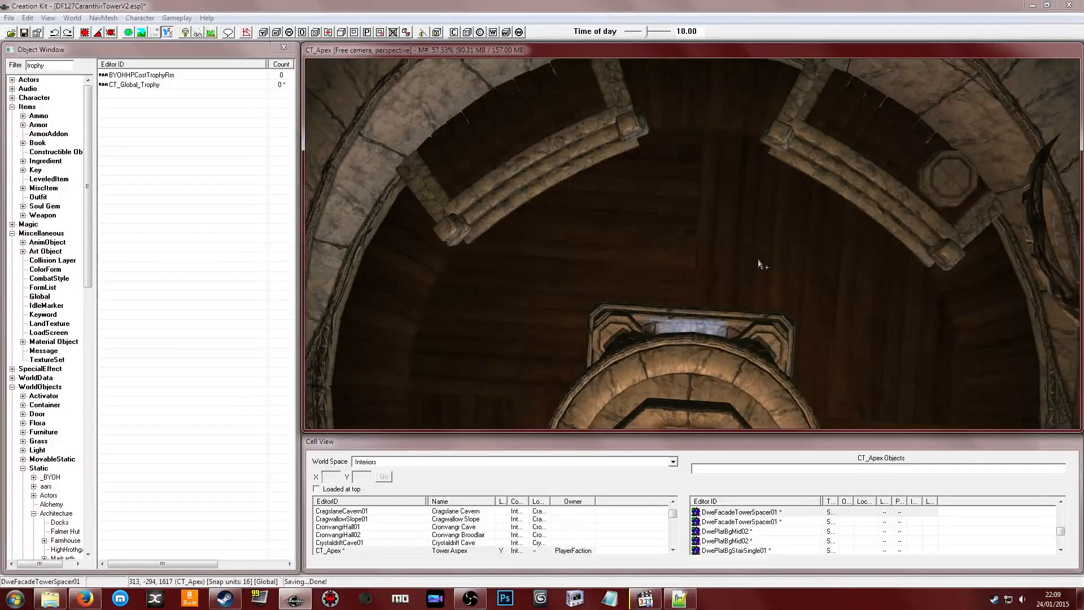
shift+middle_drag(758, 264, 627, 280)
click(704, 269)
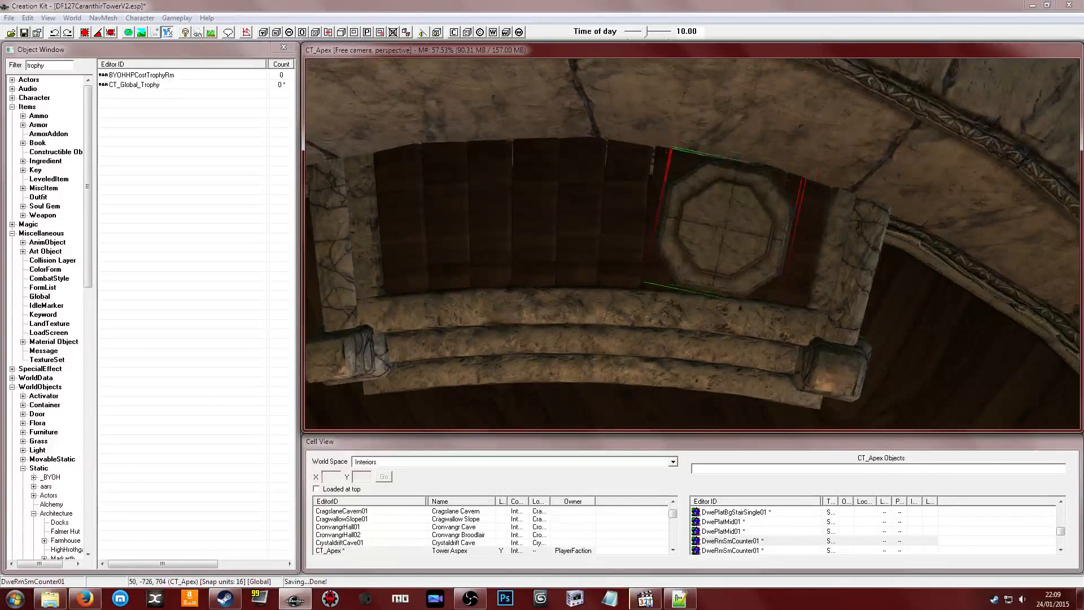
drag(712, 225, 701, 220)
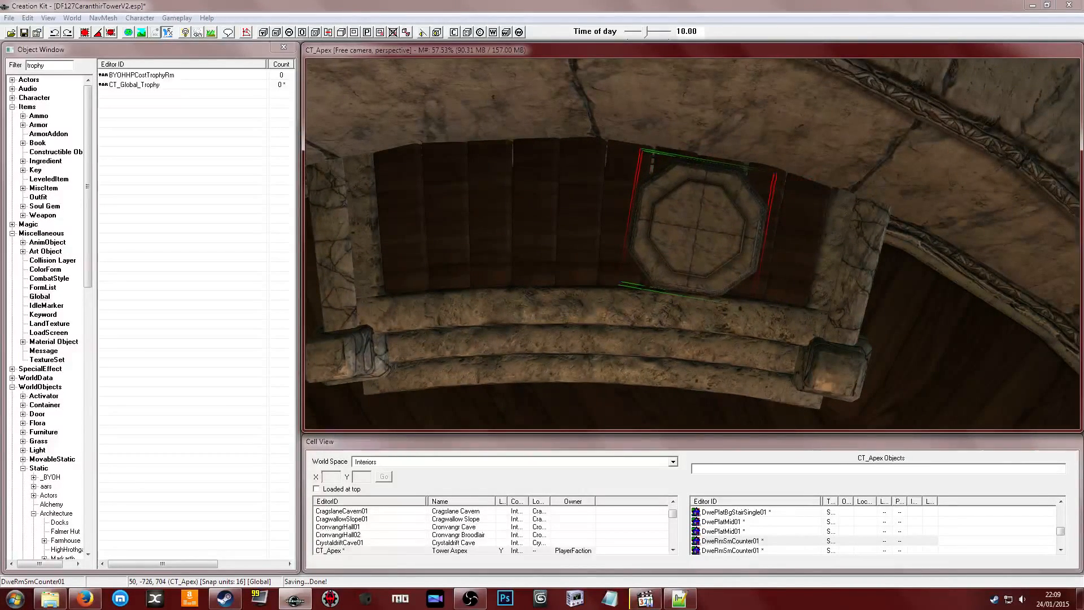
Copy the model file path from the octagonal counter's base object DweRmSmCounter01, leaving the object unchanged
mouse_move(700, 220)
shift+middle_down()
mouse_move(706, 202)
mouse_move(775, 205)
mouse_move(704, 203)
mouse_move(700, 244)
mouse_move(685, 208)
shift+middle_up()
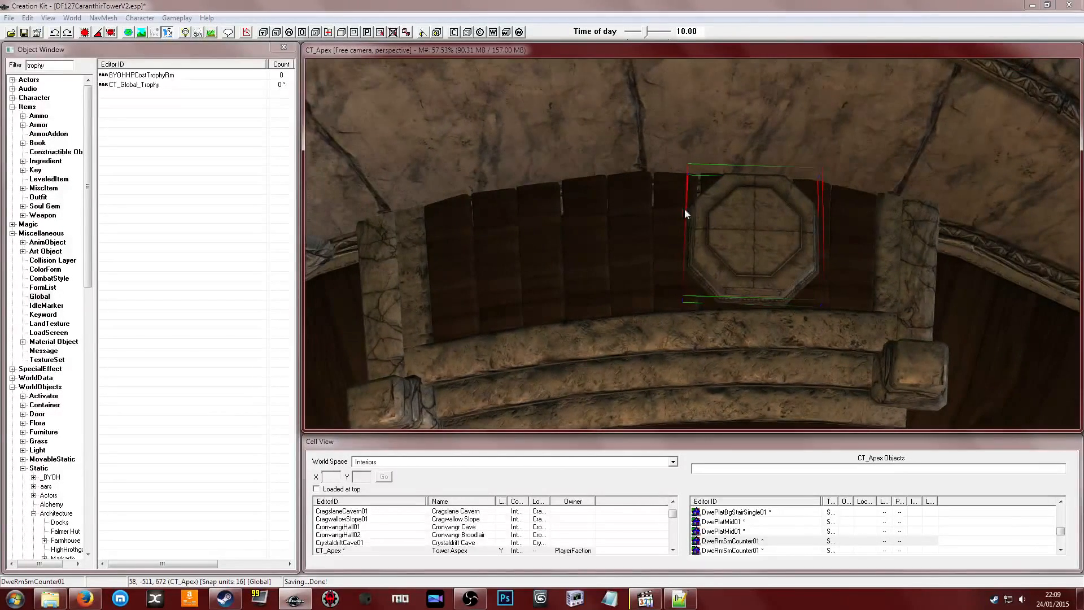
double_click(744, 238)
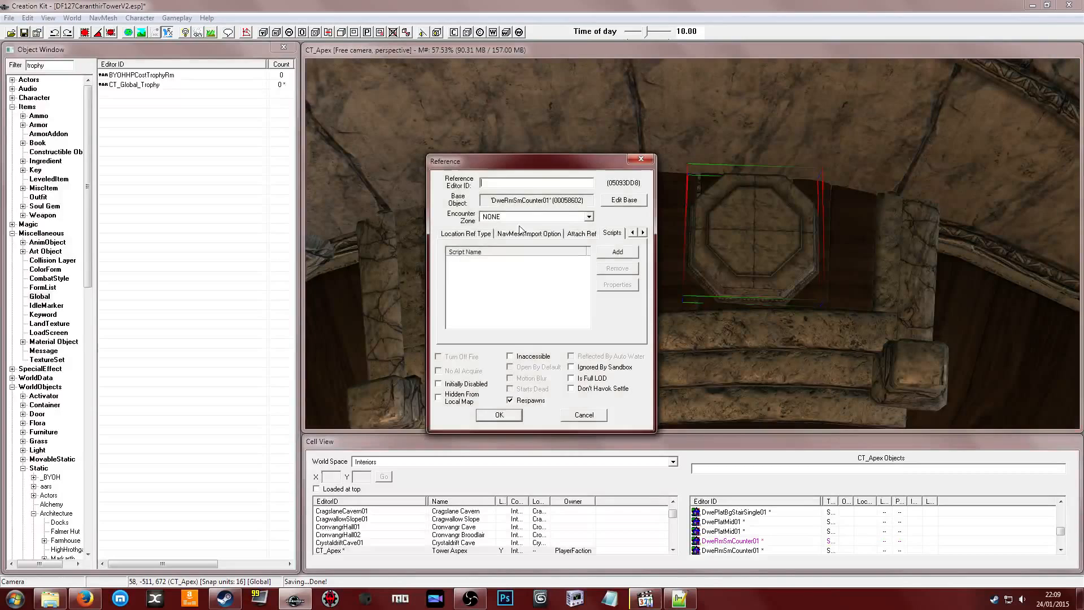
click(625, 198)
double_click(467, 293)
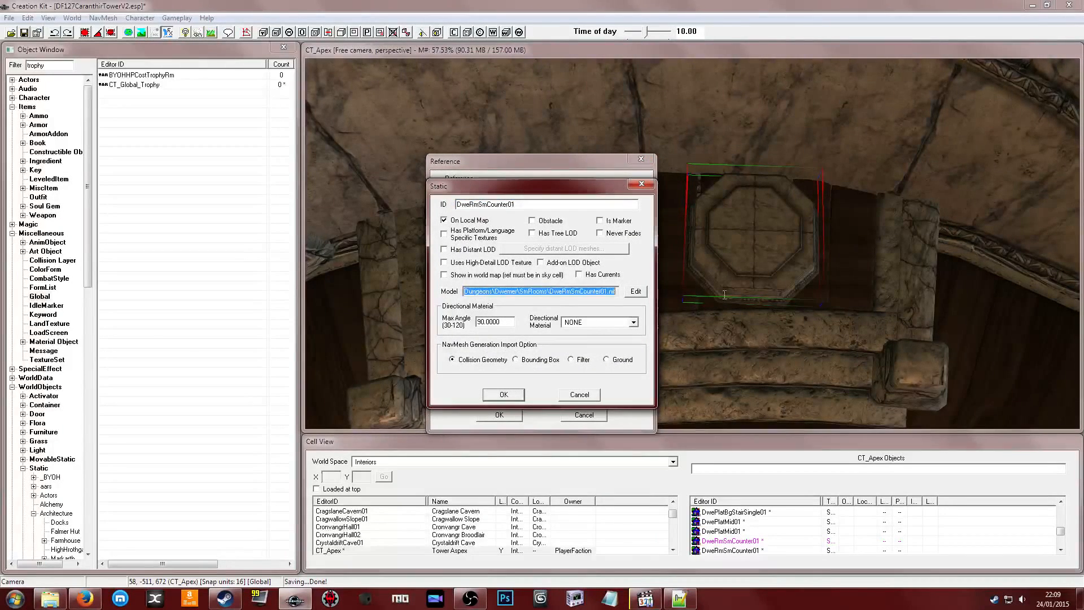
right_click(554, 293)
click(582, 322)
click(577, 395)
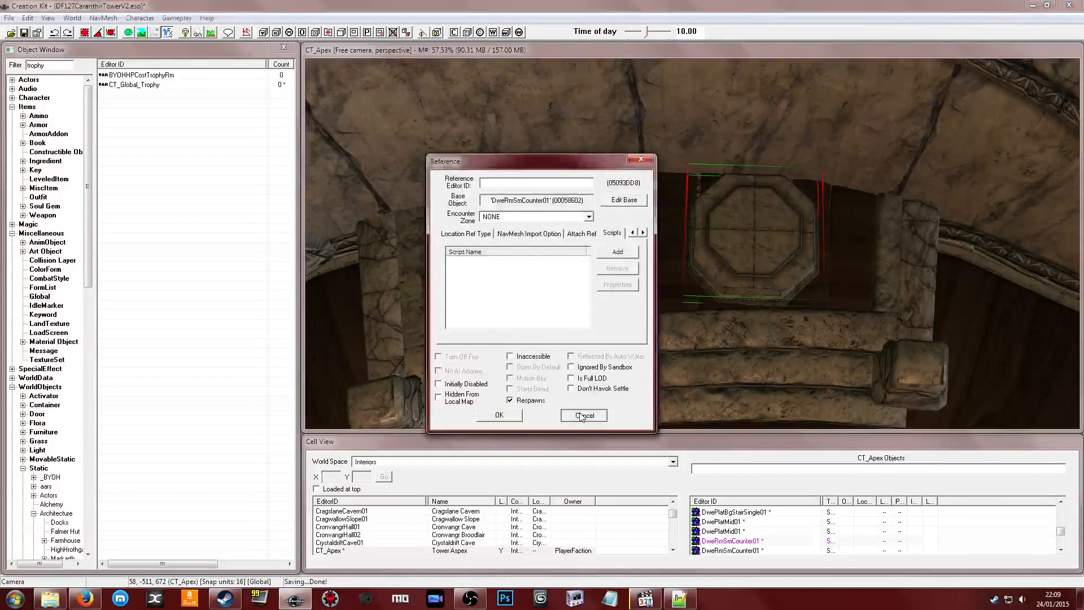
click(581, 416)
Collapse the unneeded object categories and start a new Activator form under WorldObjects
click(12, 106)
click(12, 115)
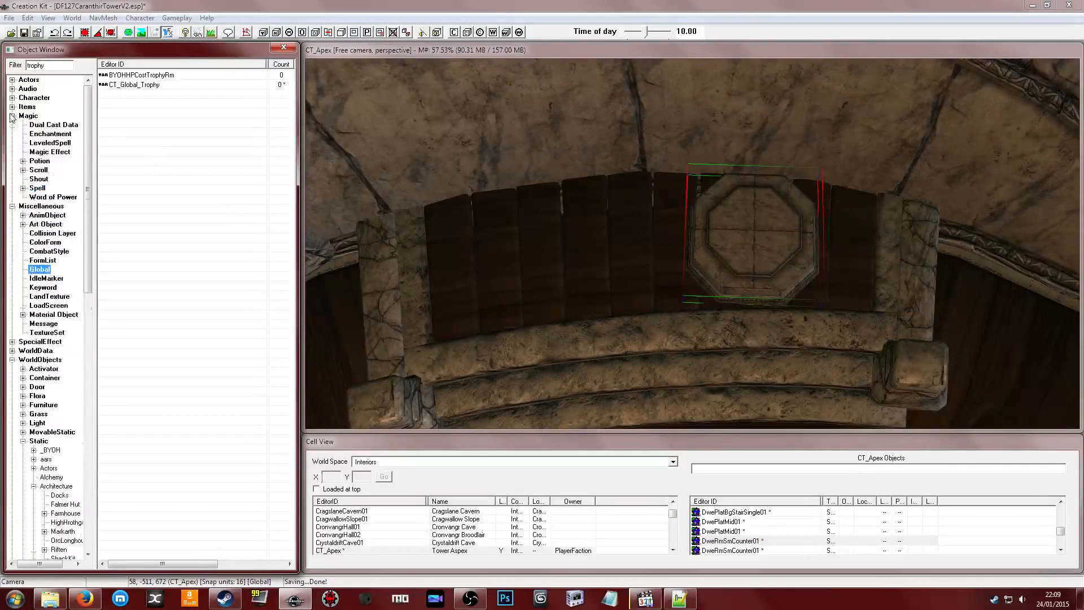
click(11, 116)
click(12, 124)
click(43, 161)
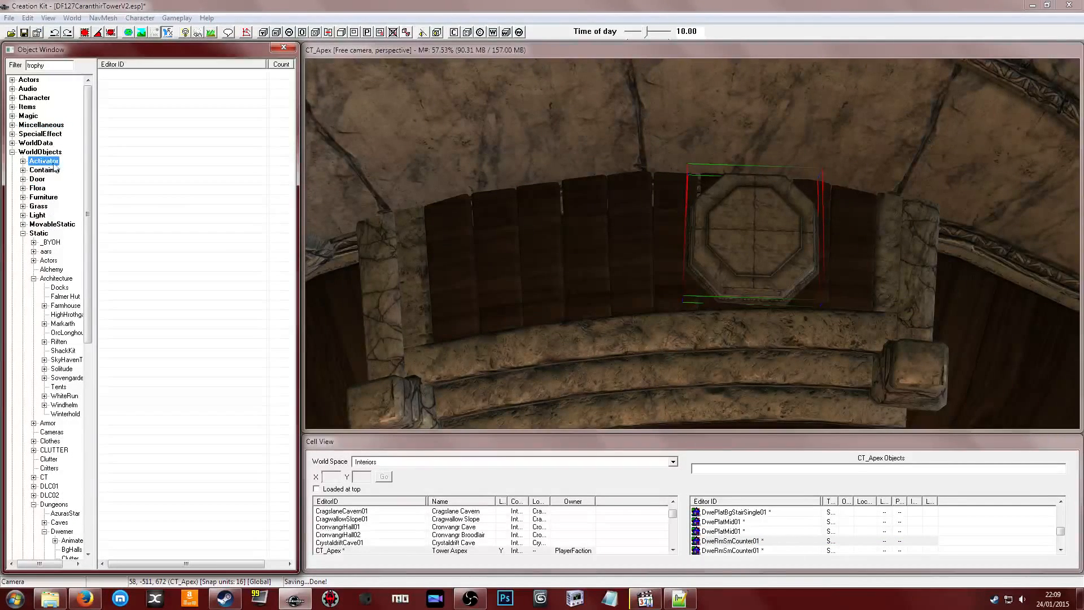
right_click(201, 205)
click(224, 209)
Set the new activator's model to the copied path, Dungeons\Dwemer\SmRooms\DweRmSmCounter01.nif
click(399, 244)
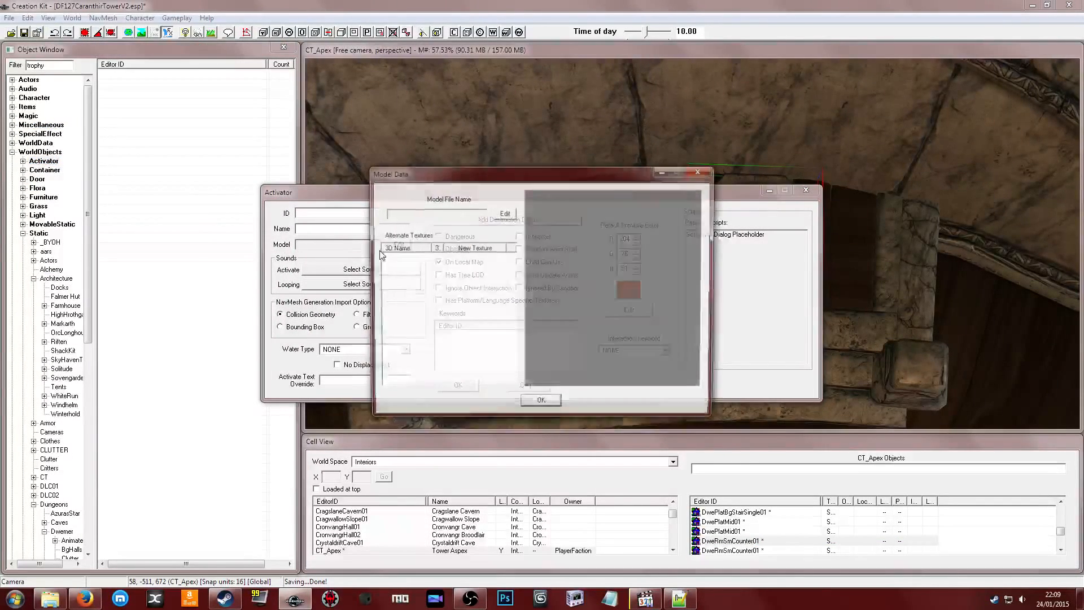
click(504, 214)
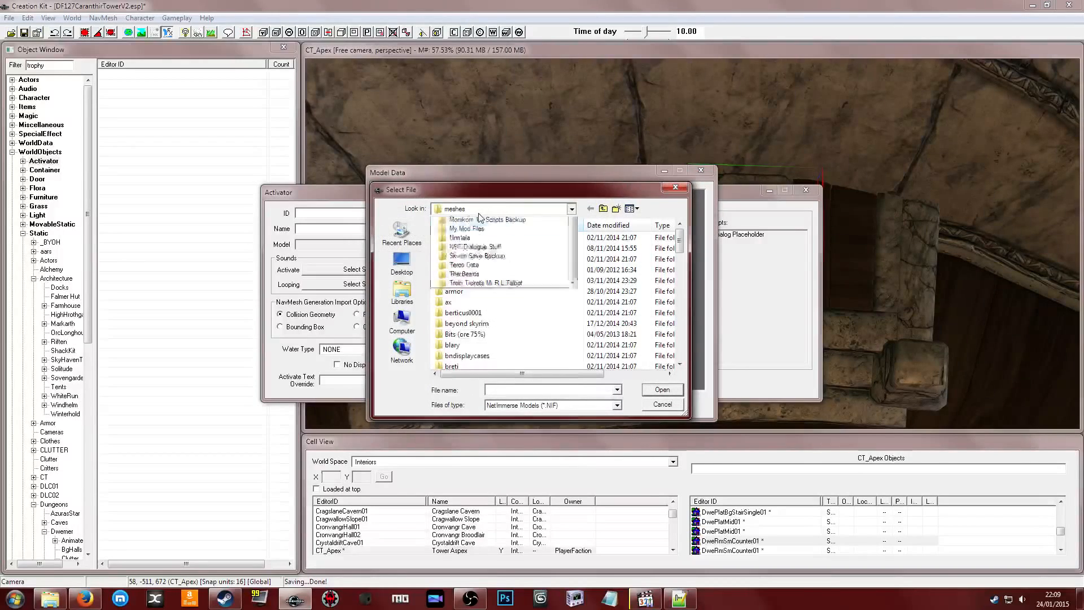
key(ctrl+v)
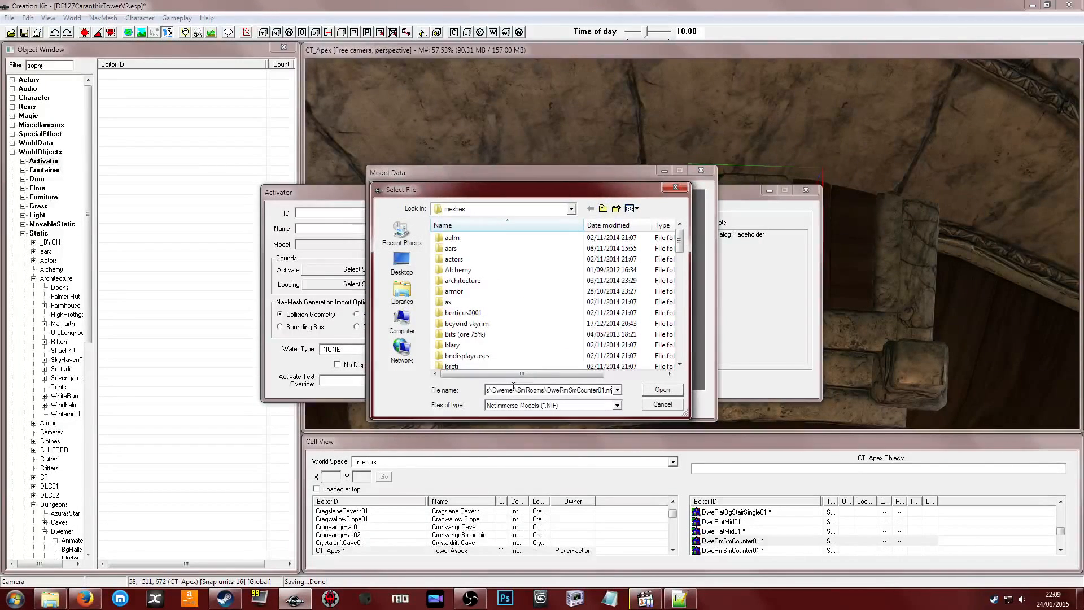
key(Return)
drag(603, 339, 622, 389)
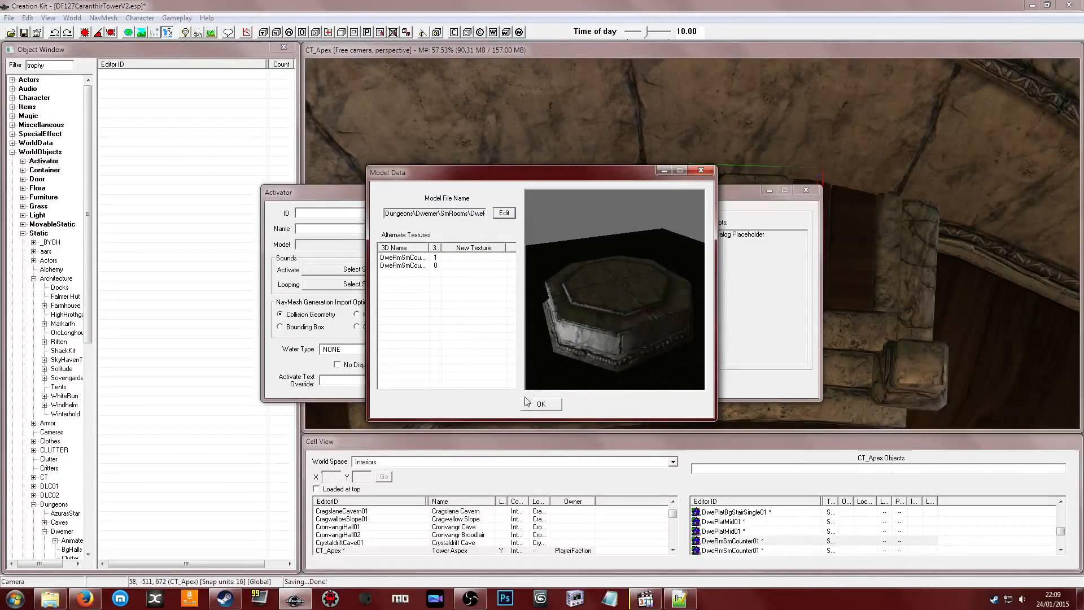
drag(568, 311, 597, 280)
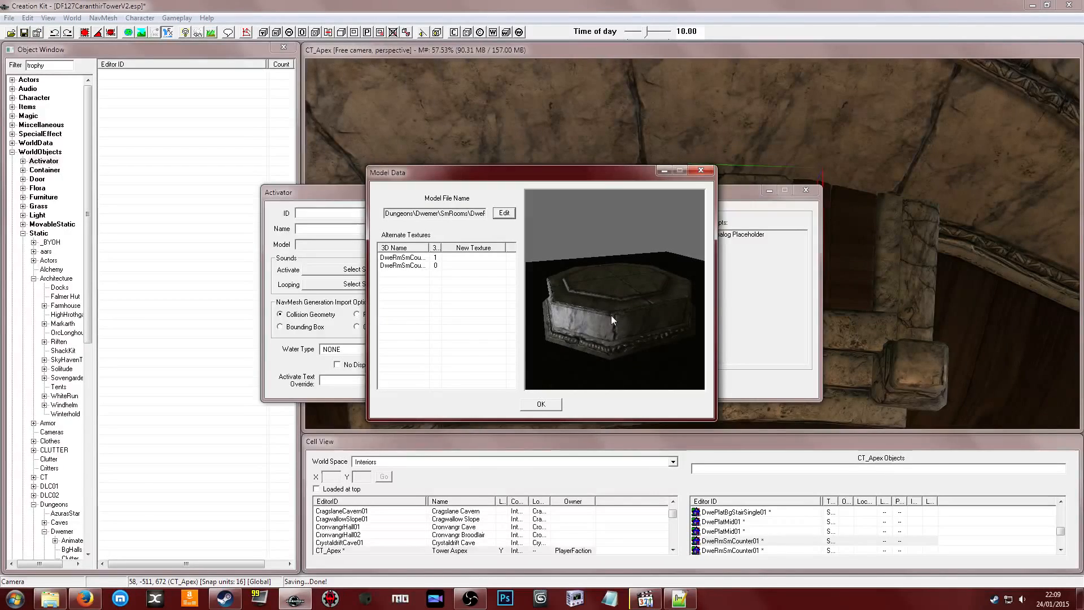
Try CT_TextureSet_Floor_Wooden as an alternate texture on the counter model's 3D part with index 1, and remove it again
right_click(473, 259)
click(488, 268)
text(wood)
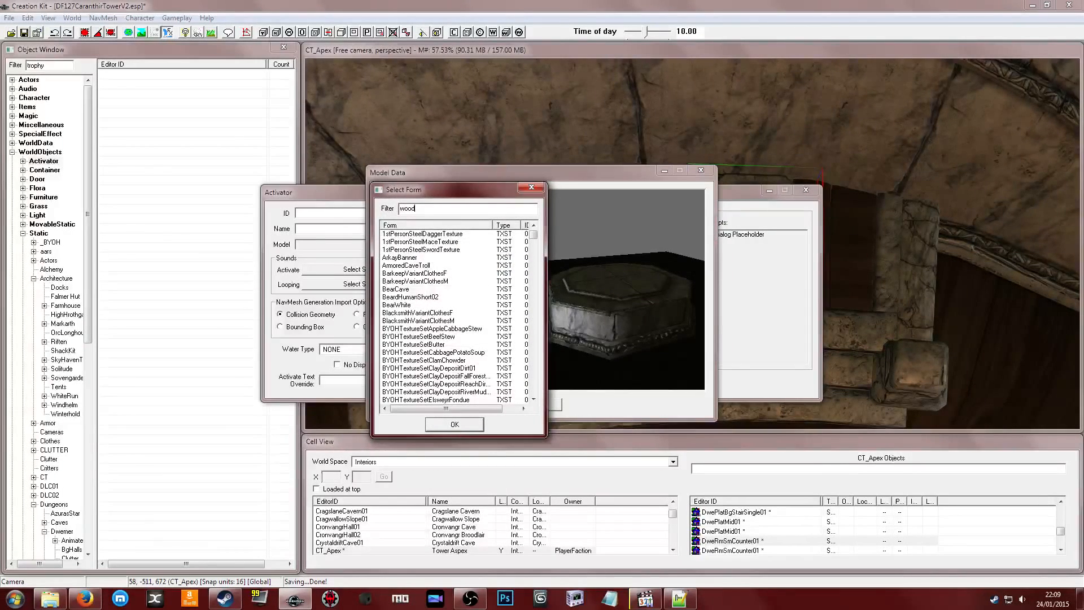
scroll(447, 334, down, 9)
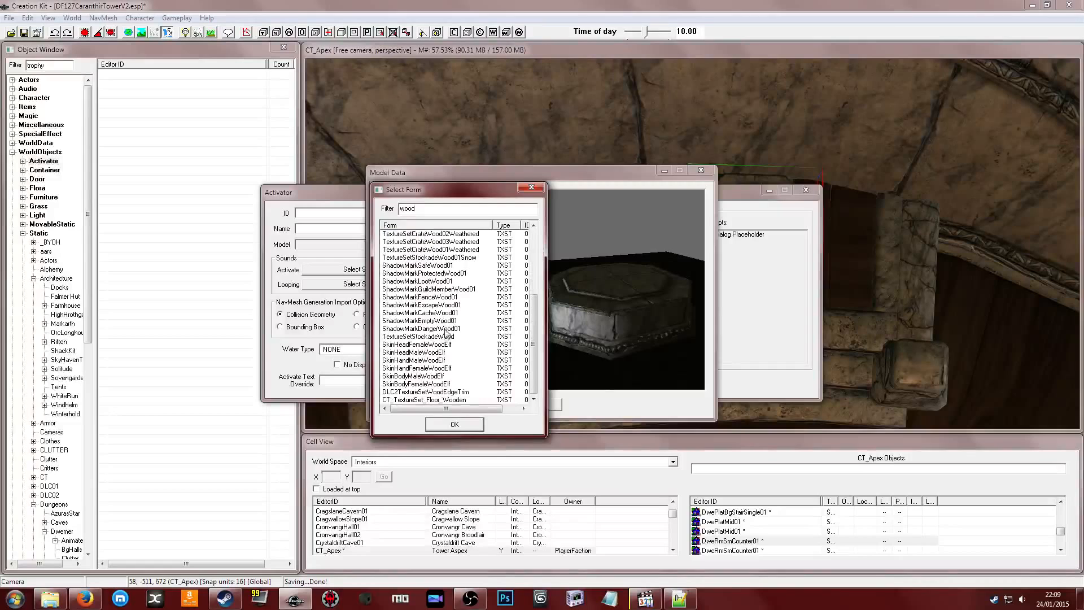
click(446, 399)
click(455, 425)
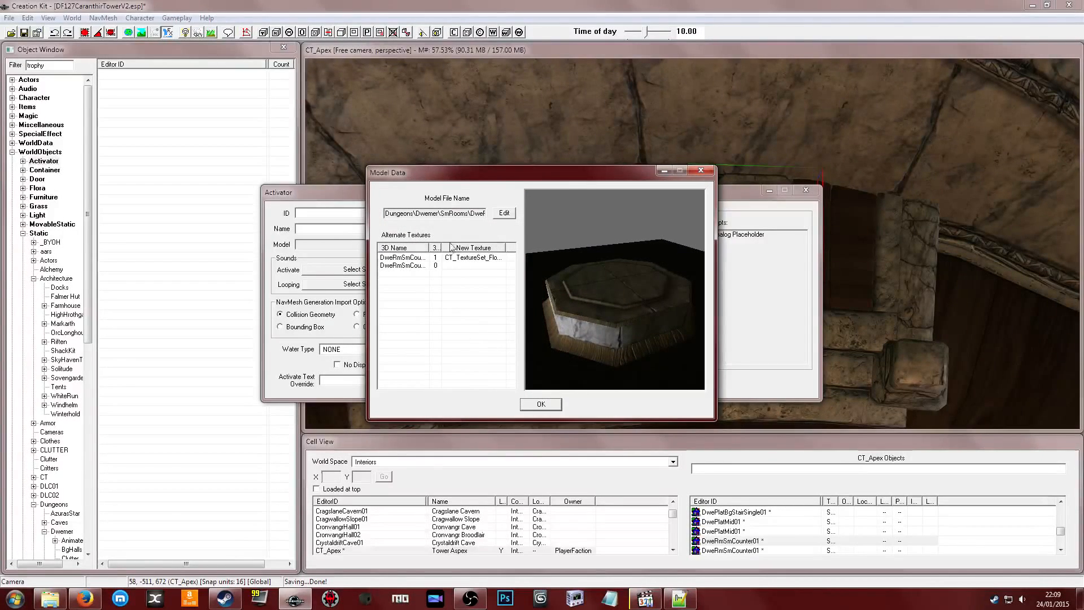
click(459, 259)
key(Delete)
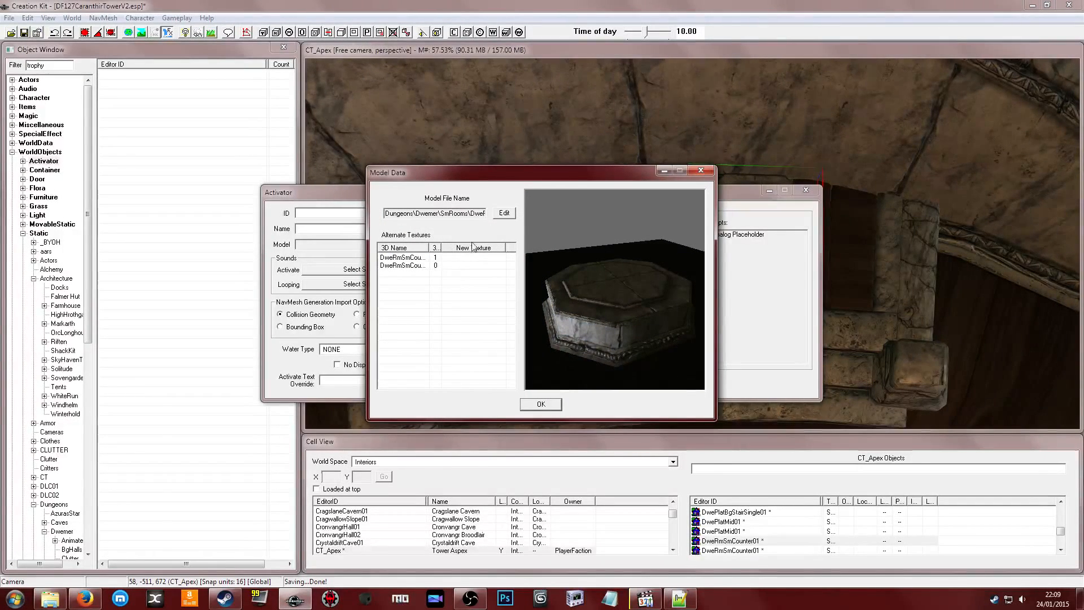
Examine the untextured counter model from several angles in the preview and accept the model data
drag(583, 280, 629, 253)
drag(557, 297, 574, 278)
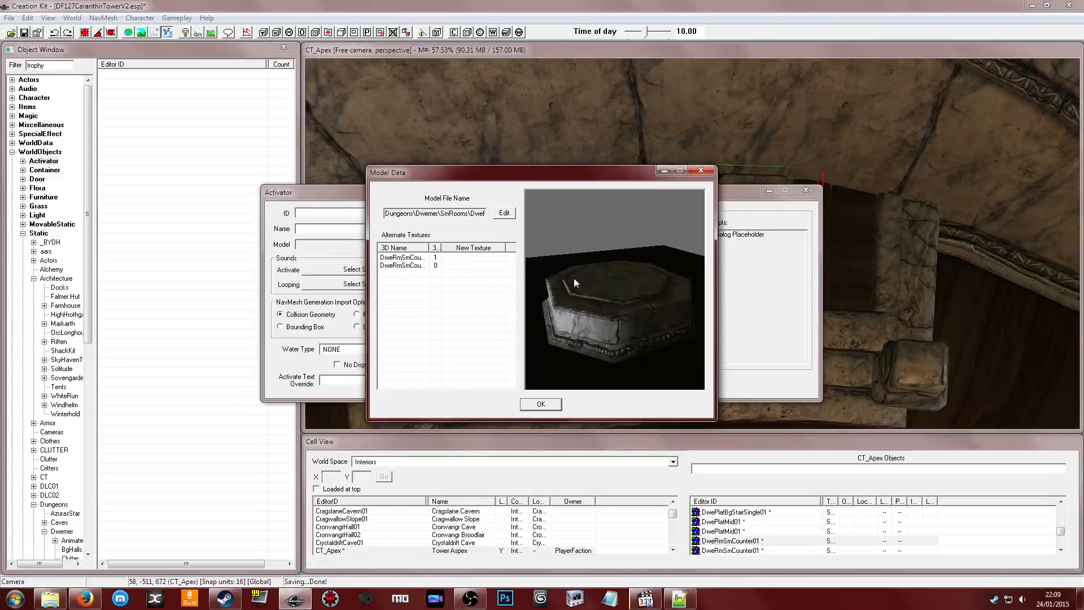
drag(654, 261, 540, 356)
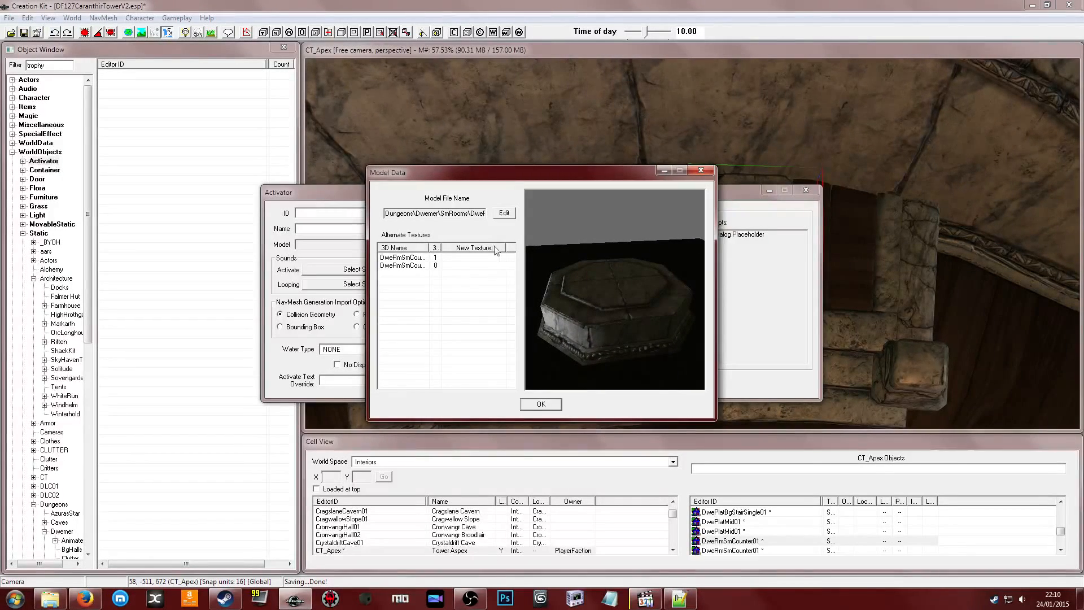
click(542, 405)
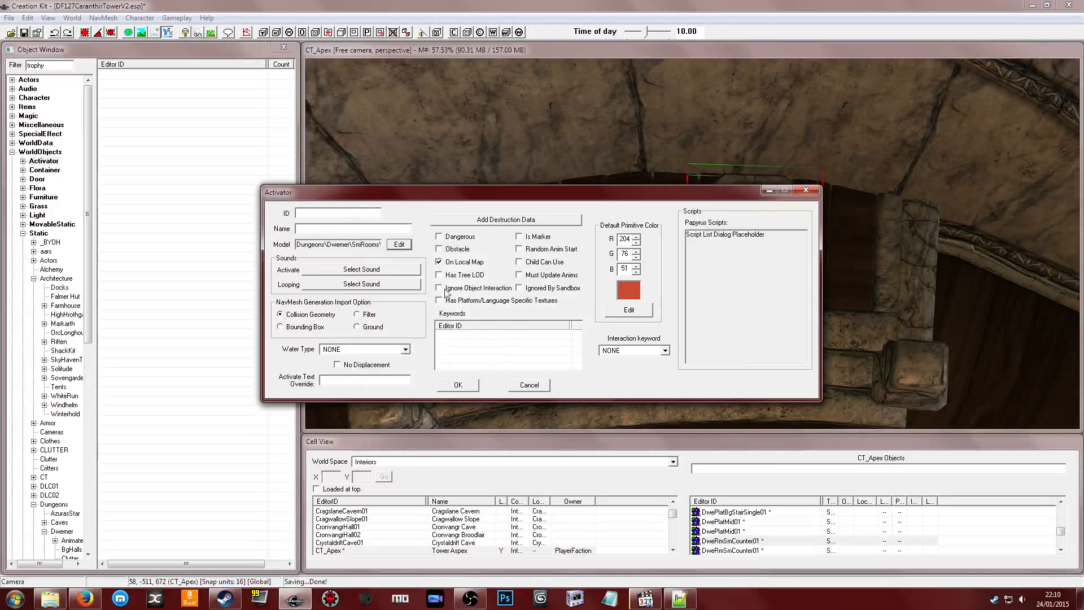
Set the new activator's ID to CT_Activator_Trophy_Base
click(323, 213)
text(CT_A)
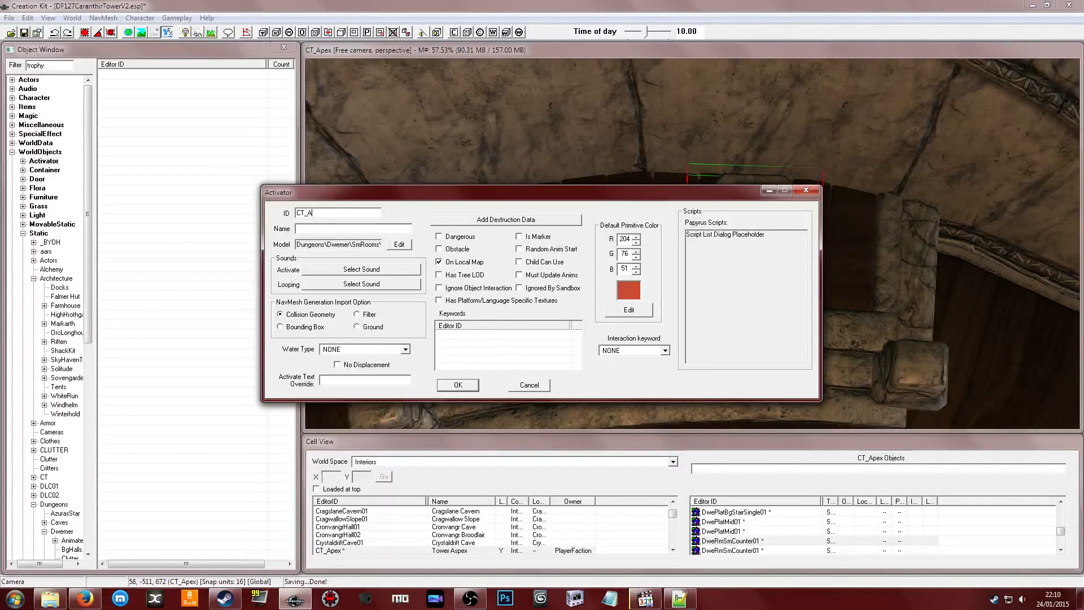
text(ctivat)
key(BackSpace)
key(BackSpace)
key(BackSpace)
key(BackSpace)
key(BackSpace)
key(BackSpace)
text(ivator_Trophy)
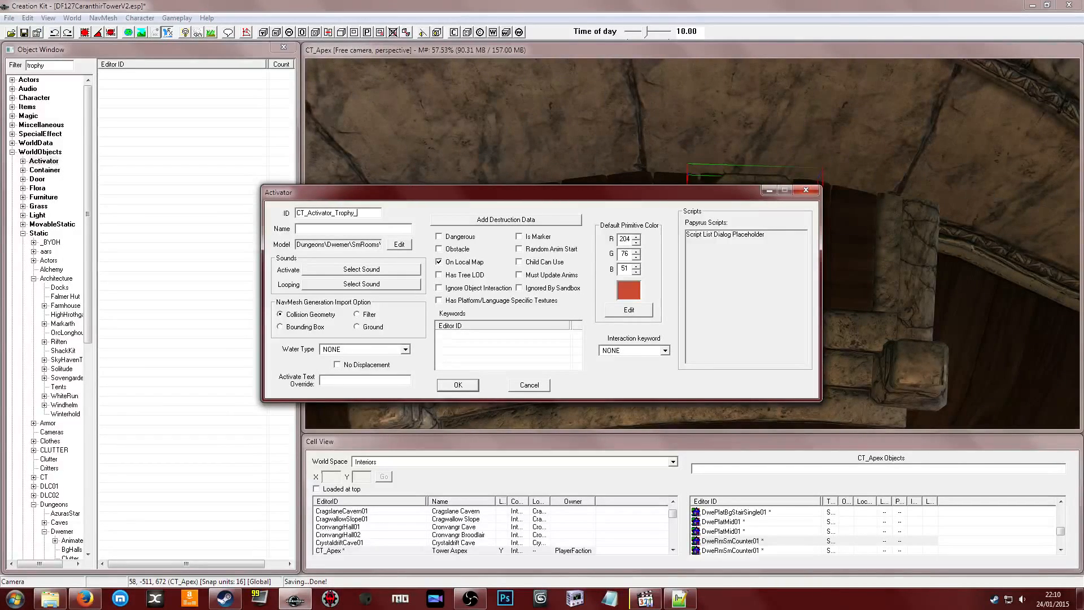
text(_Base)
Name the activator "Trophy Base", leave its activate text override empty, and save the form
click(361, 228)
text(Trophy)
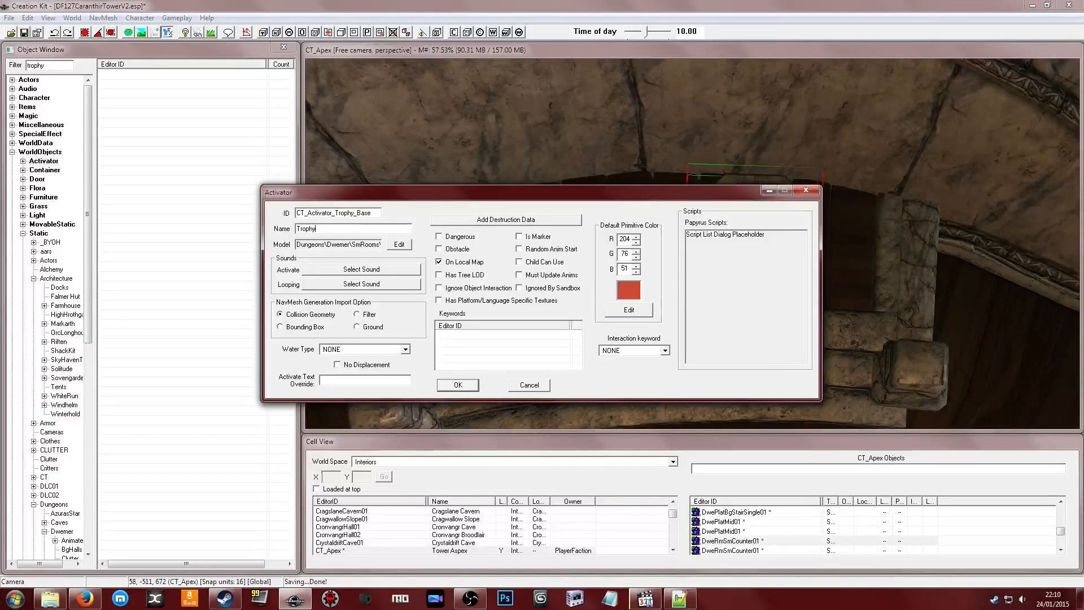
text( Base)
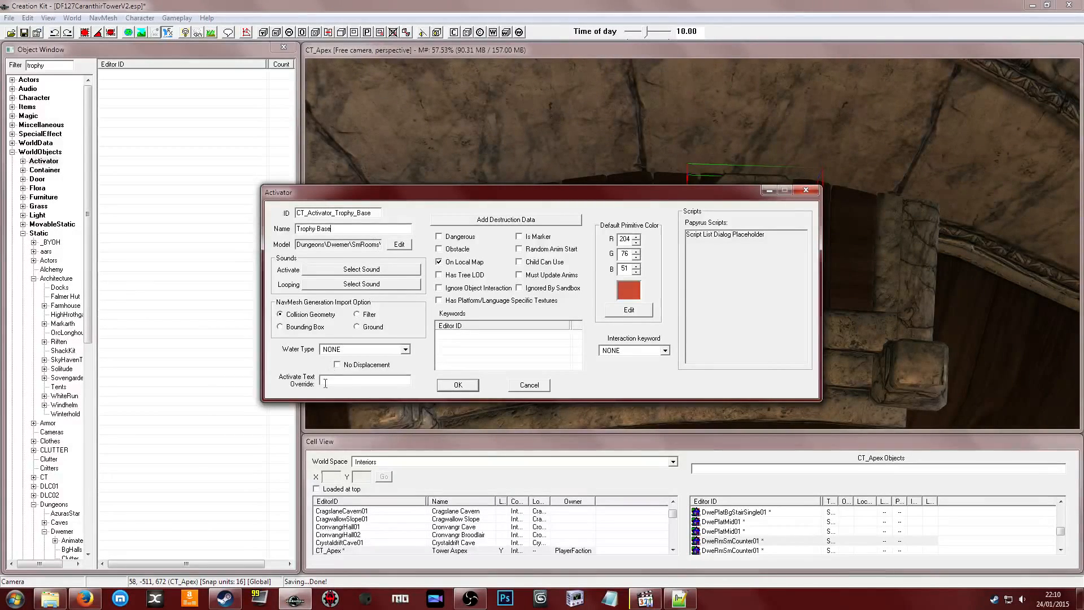
click(336, 384)
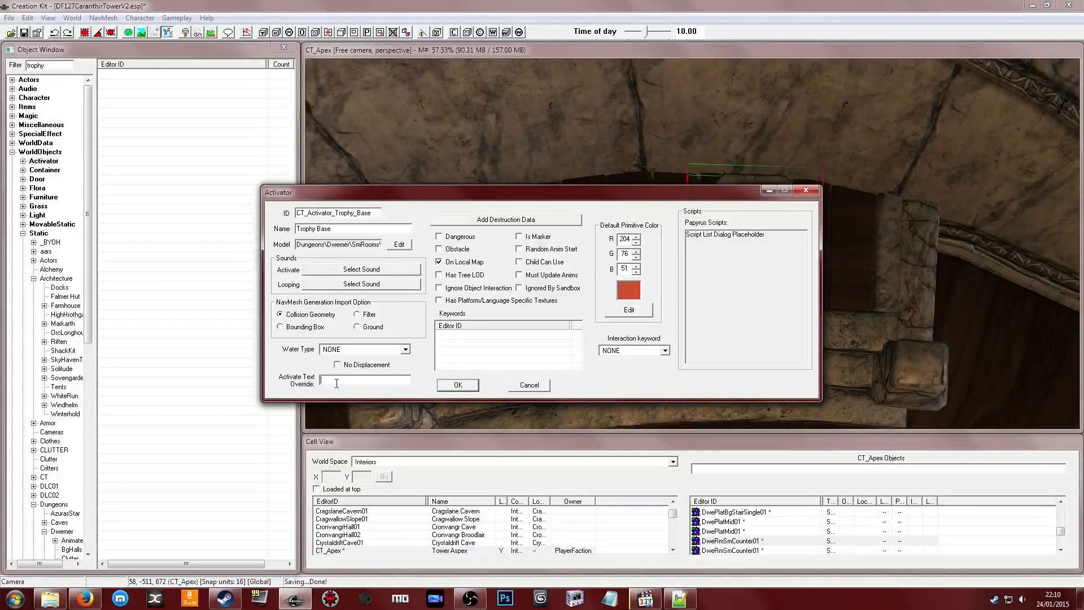
click(458, 385)
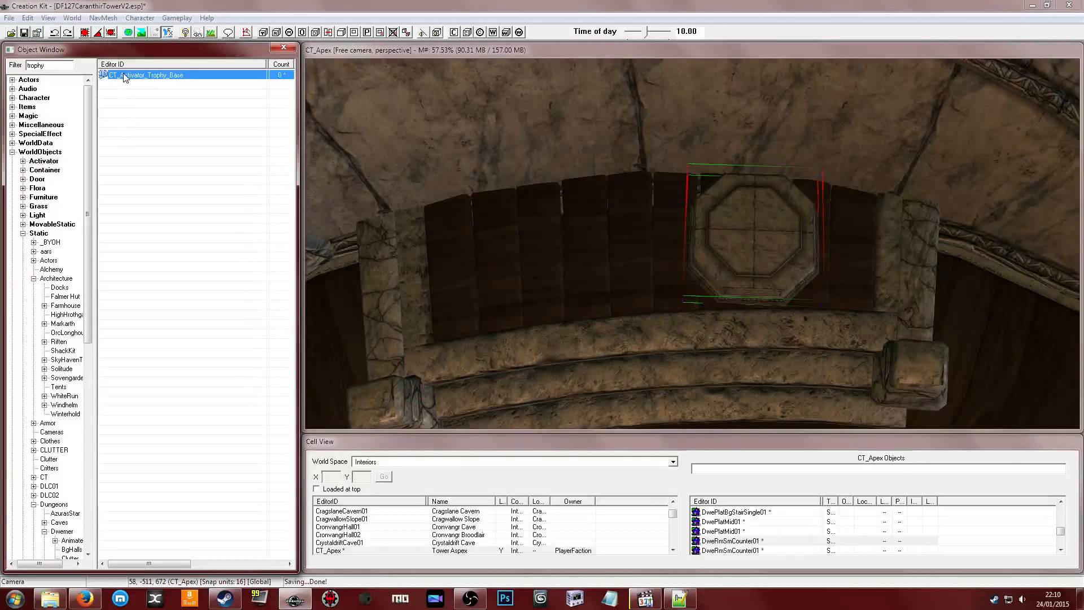
Check the scripts section of CT_Activator_Trophy_Base, close it without changes, and examine the counter on its ledge
double_click(125, 76)
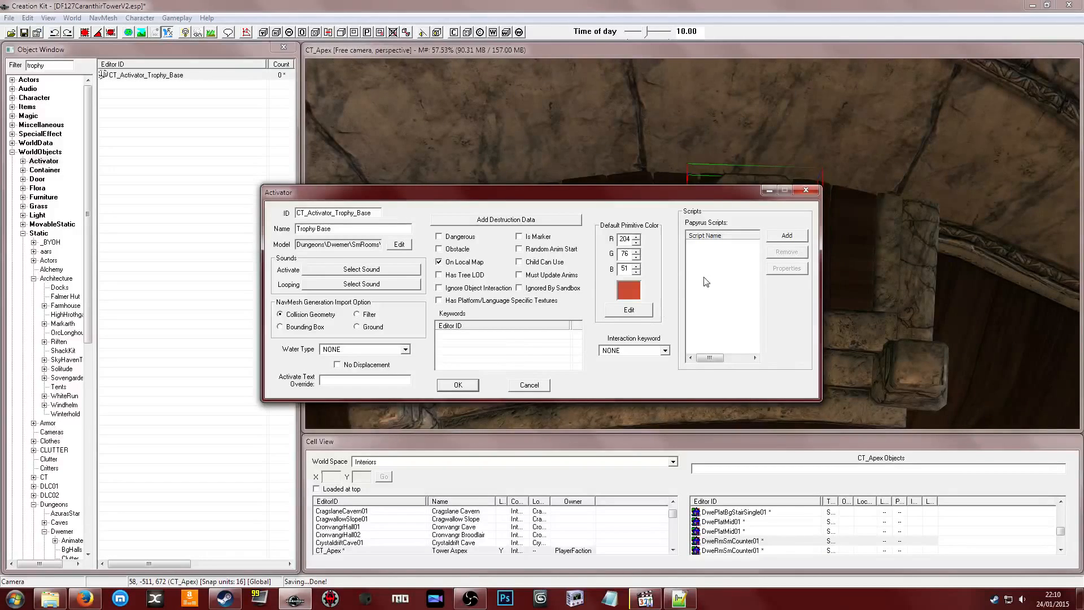
click(530, 385)
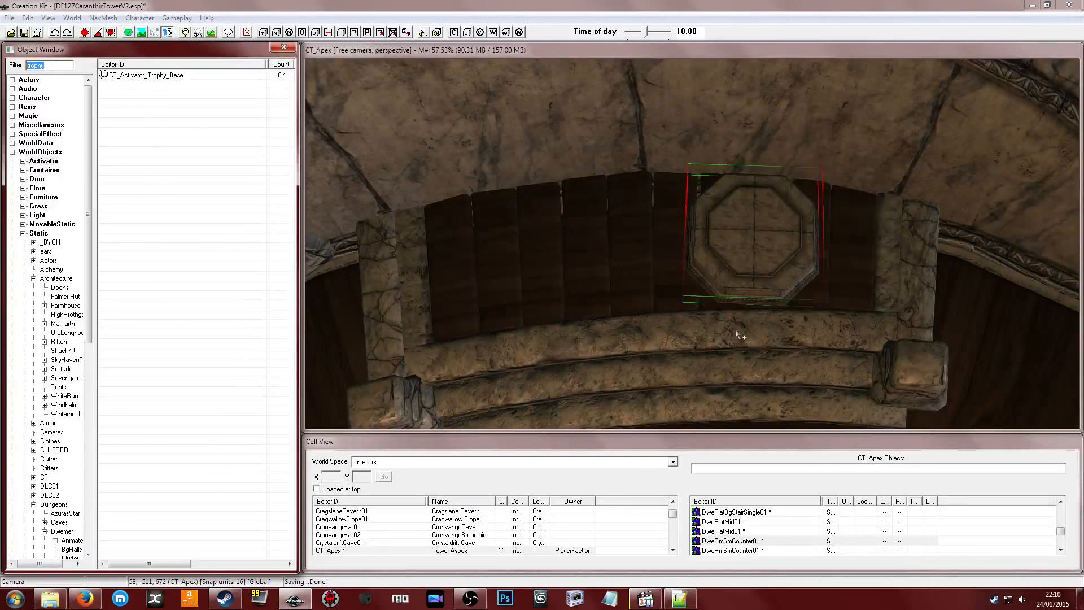
middle_drag(718, 267, 688, 323)
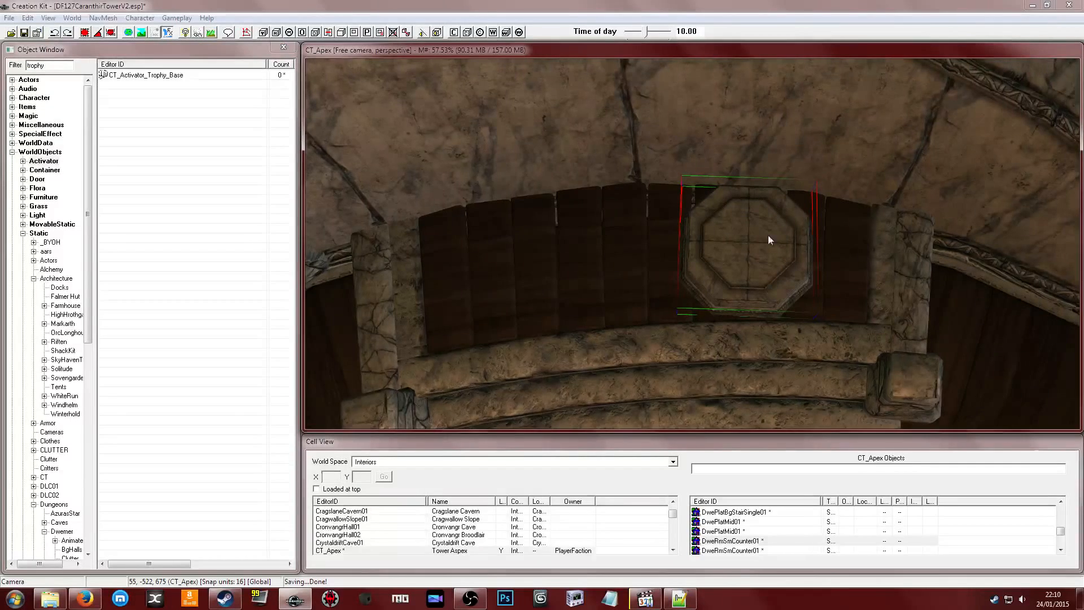
middle_drag(769, 235, 717, 263)
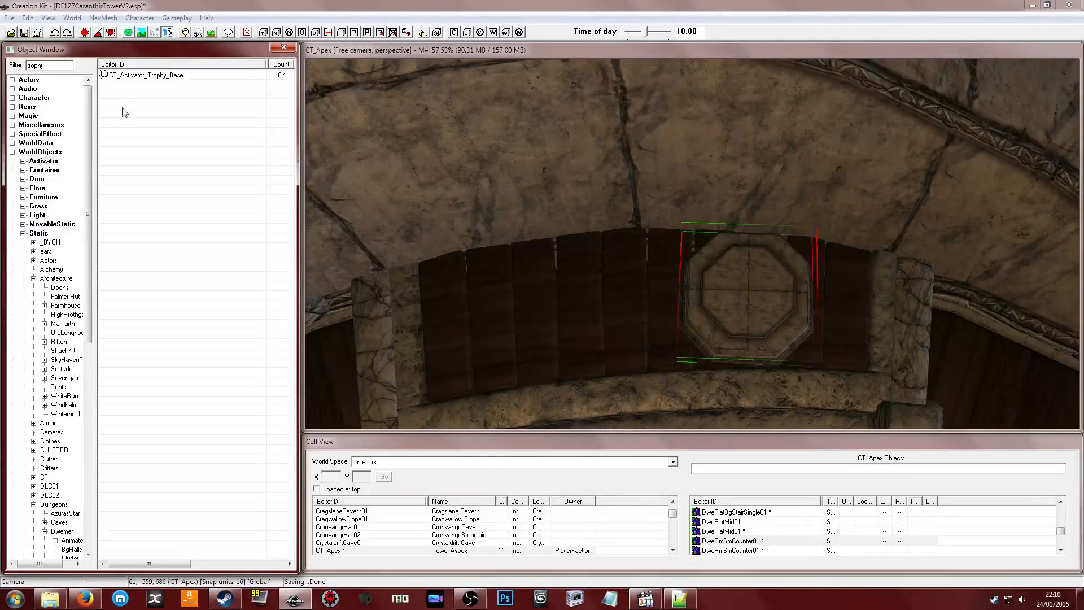
Open the CT_Activator_Trophy_Base activator for editing and filter the scripts available to attach by "defaultactivate"
click(142, 76)
right_click(138, 76)
click(122, 76)
double_click(121, 73)
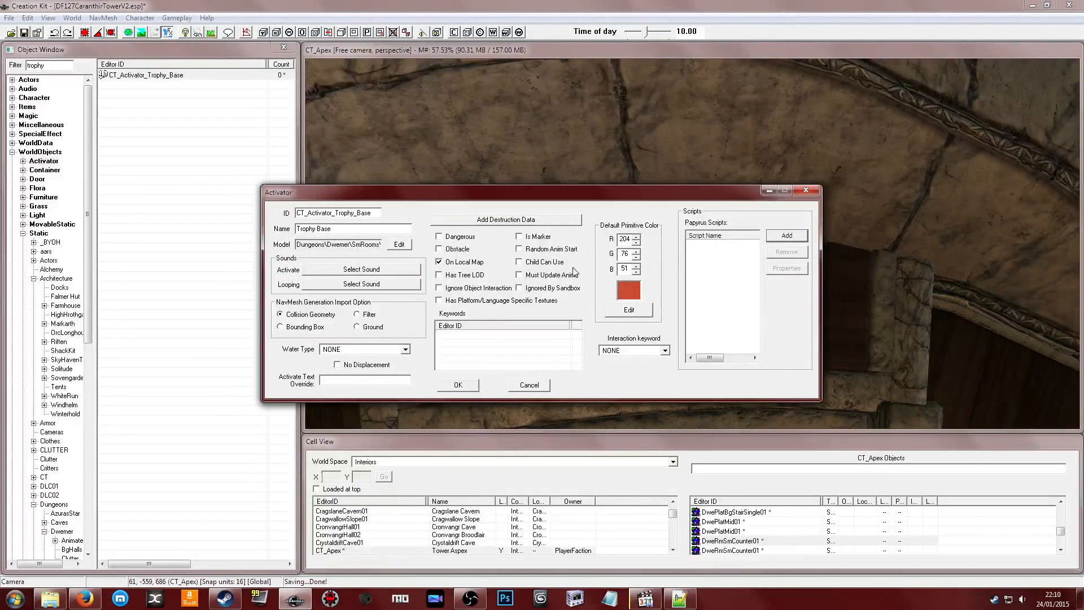
text(defaultactivate)
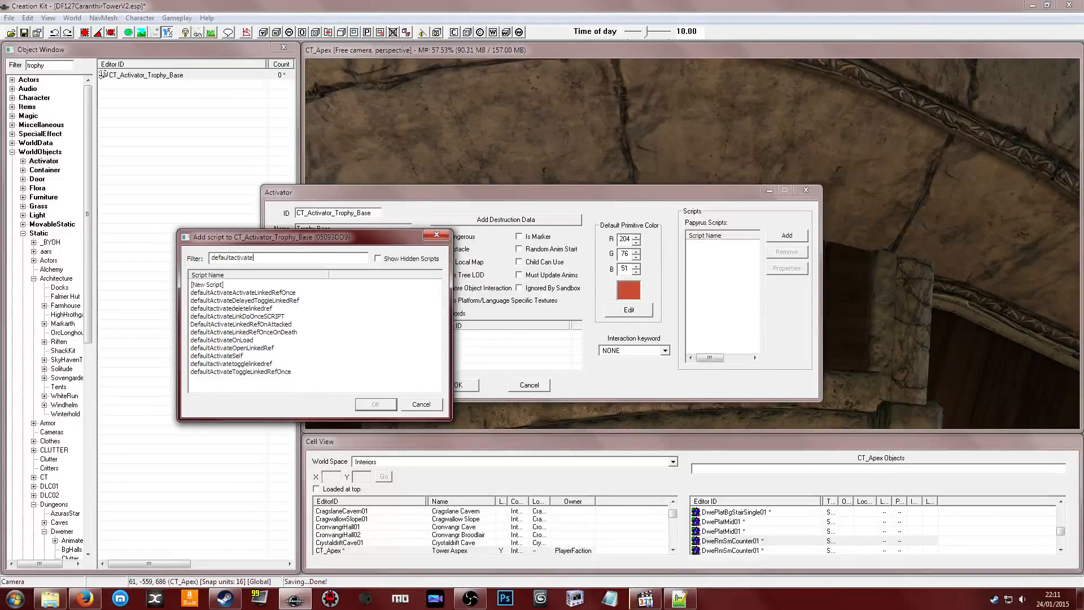
Attach the defaultActivateLinkDoOnceSCRIPT script to the trophy base activator
click(247, 332)
click(250, 356)
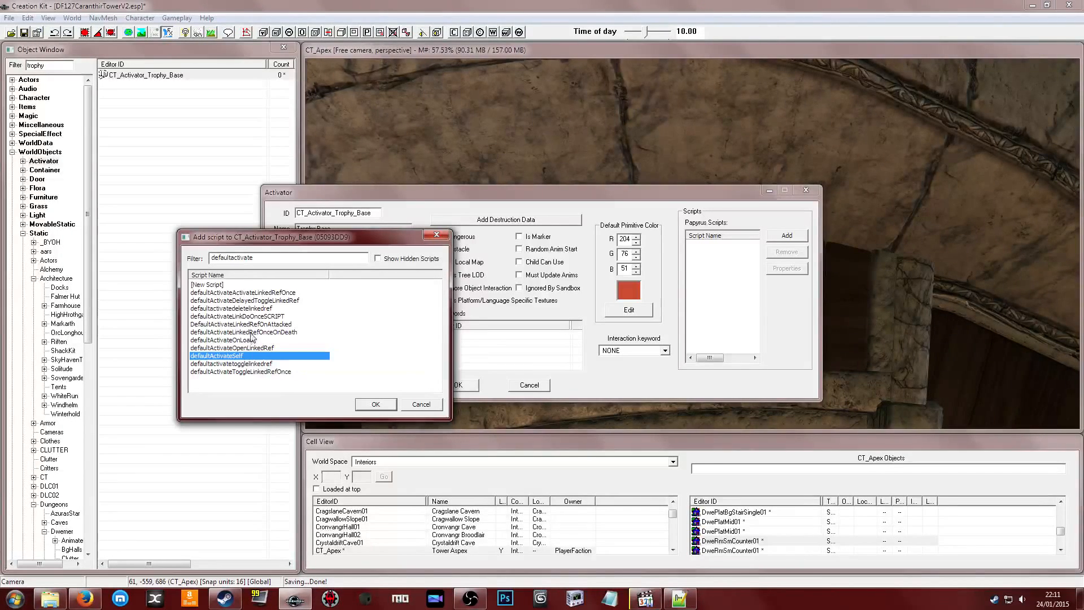
click(254, 340)
click(248, 326)
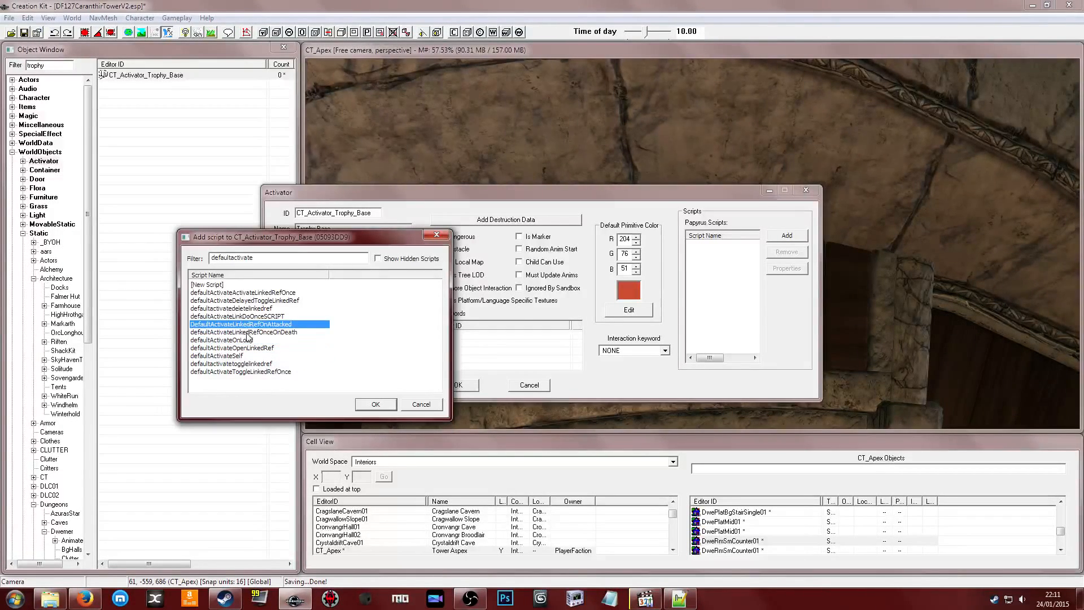
click(248, 317)
click(249, 309)
click(248, 317)
click(246, 331)
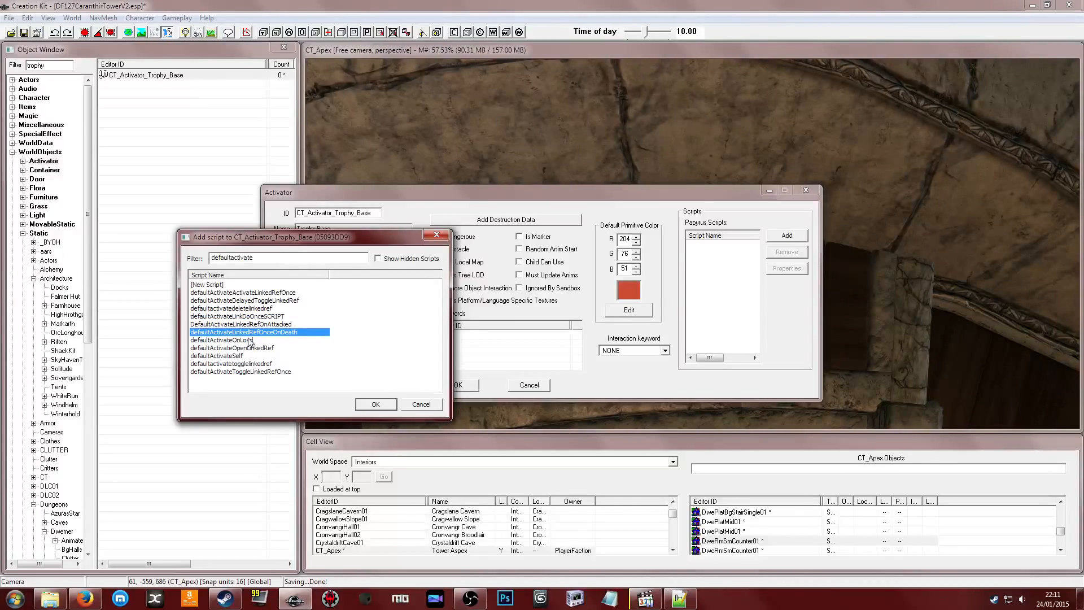
click(261, 317)
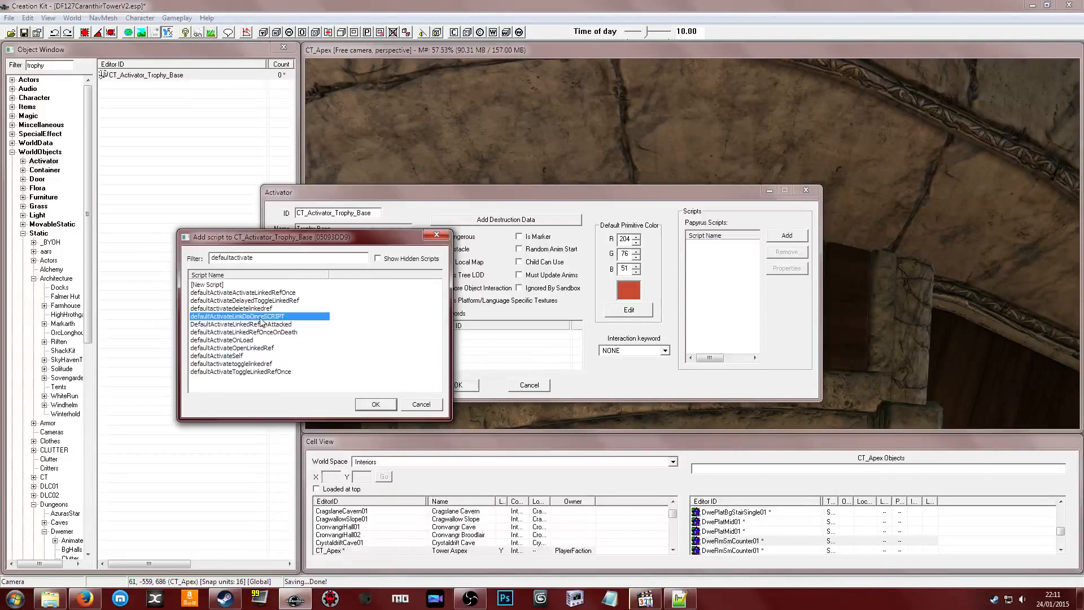
mouse_move(249, 322)
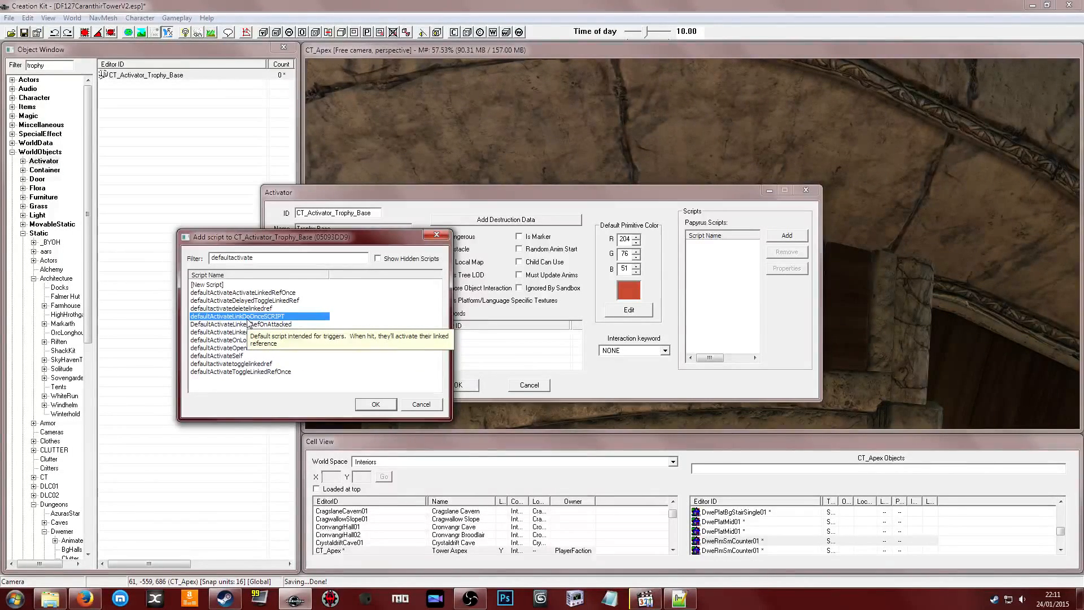
click(365, 409)
Set the doOnce property of the attached script to False
double_click(723, 246)
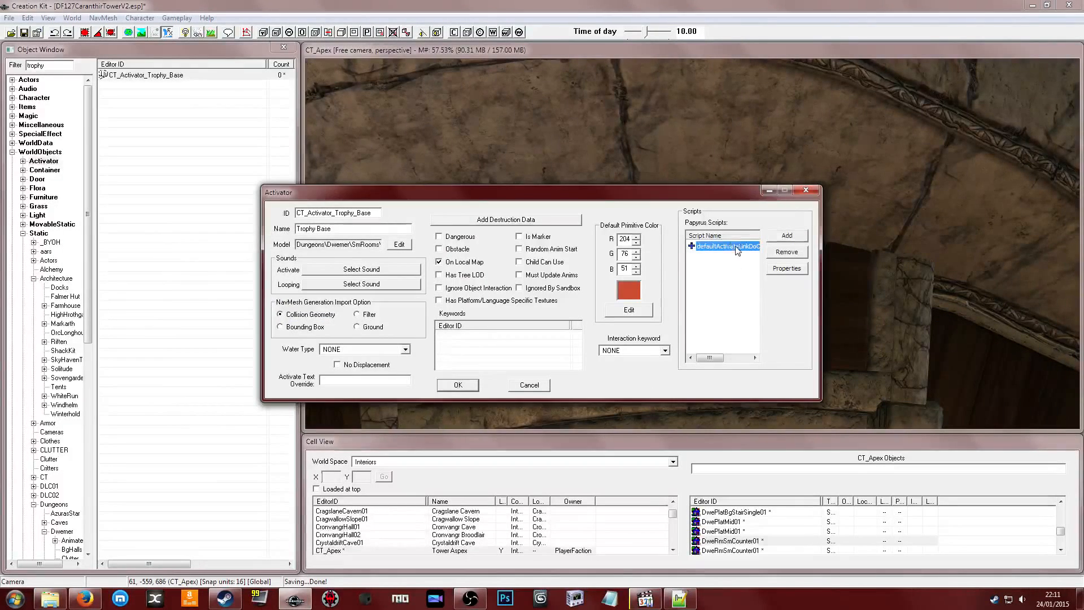
click(359, 274)
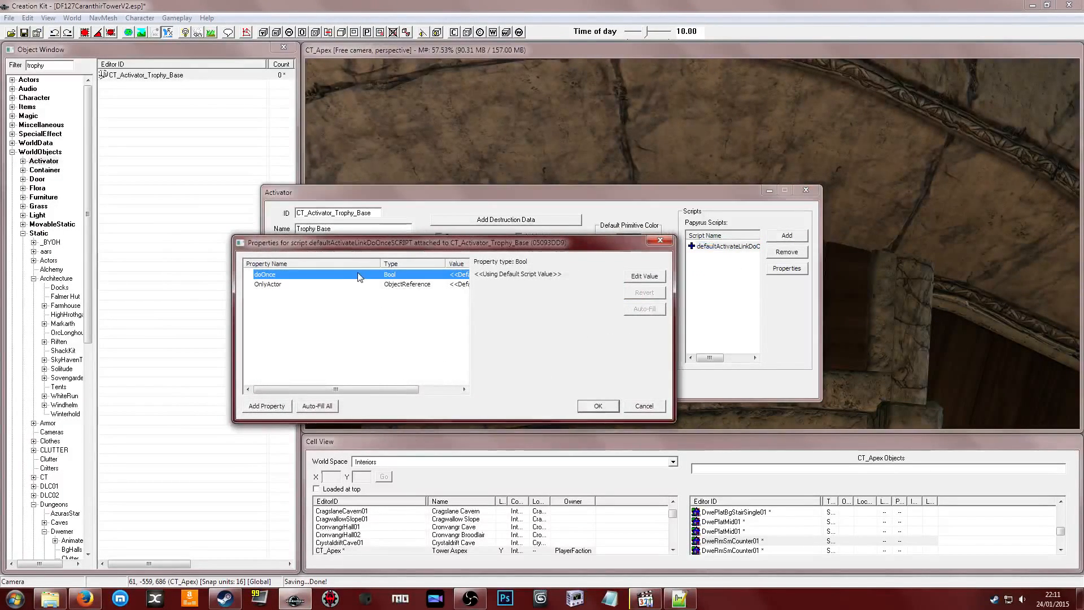
click(633, 277)
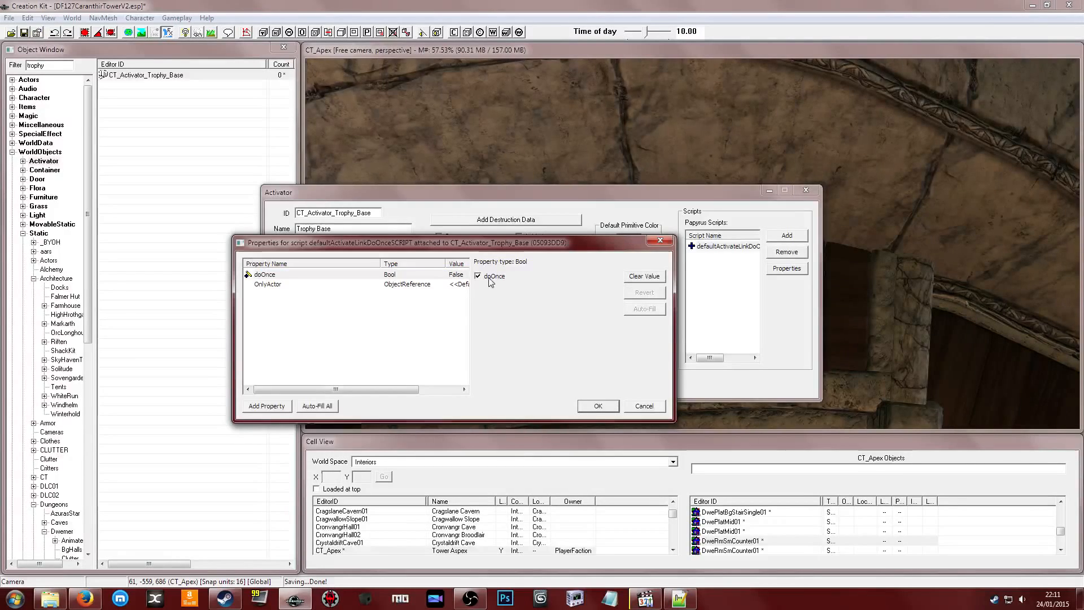
Try to set the script's OnlyActor property to the player reference using any cell, and clear the value
click(405, 283)
click(370, 300)
click(371, 285)
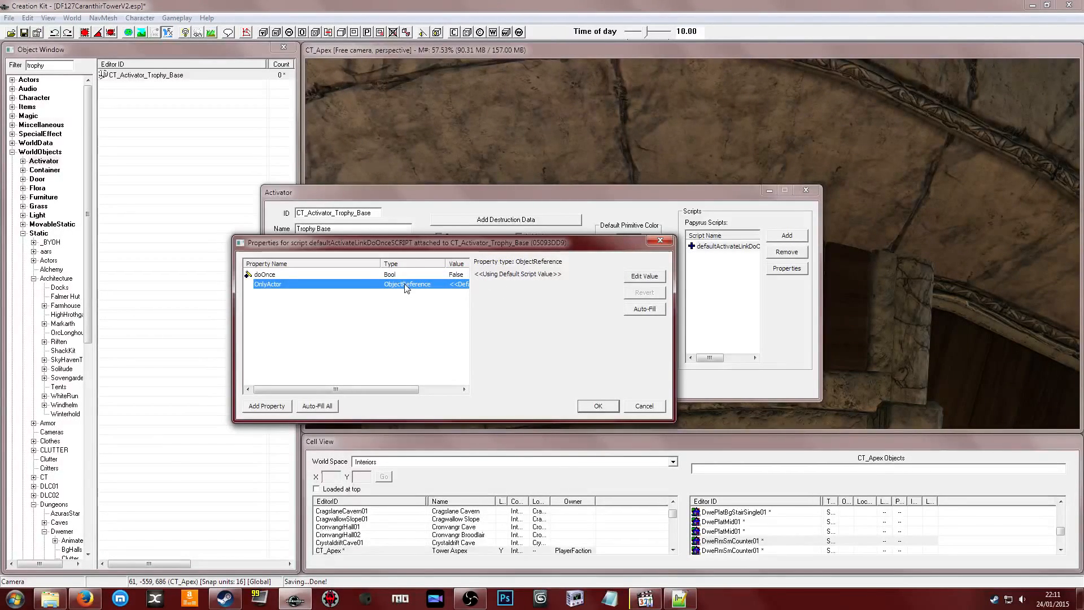
click(383, 292)
click(277, 285)
mouse_move(277, 286)
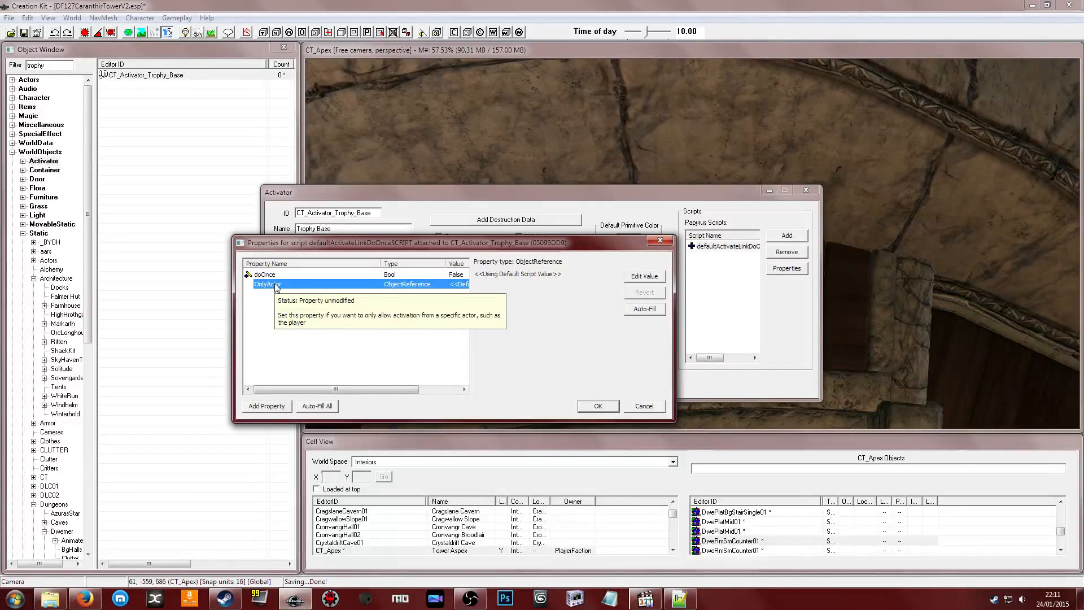
click(644, 275)
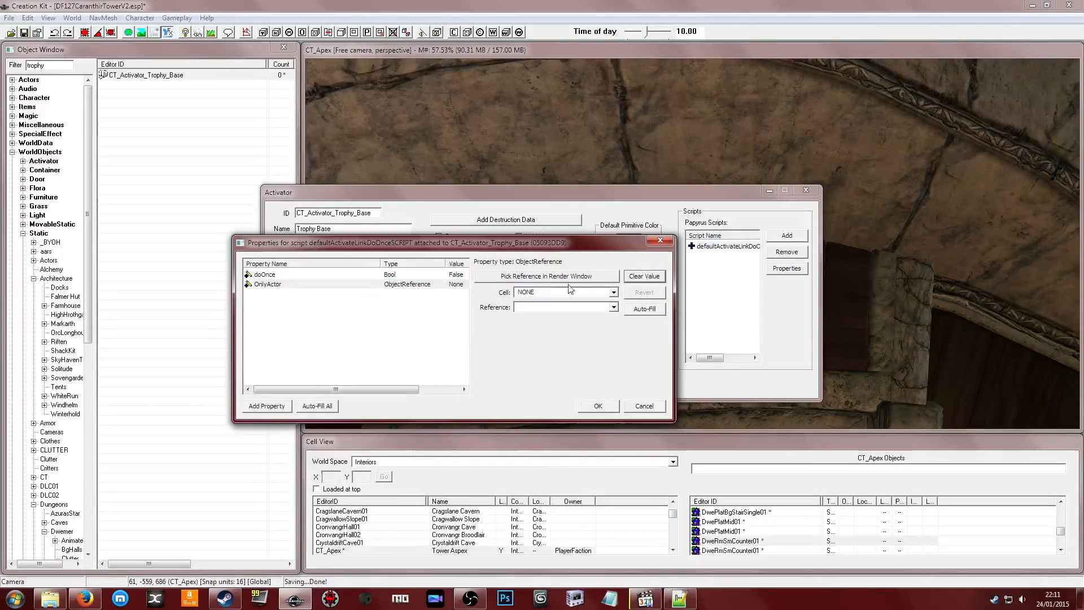
click(550, 292)
scroll(550, 292, down, 1)
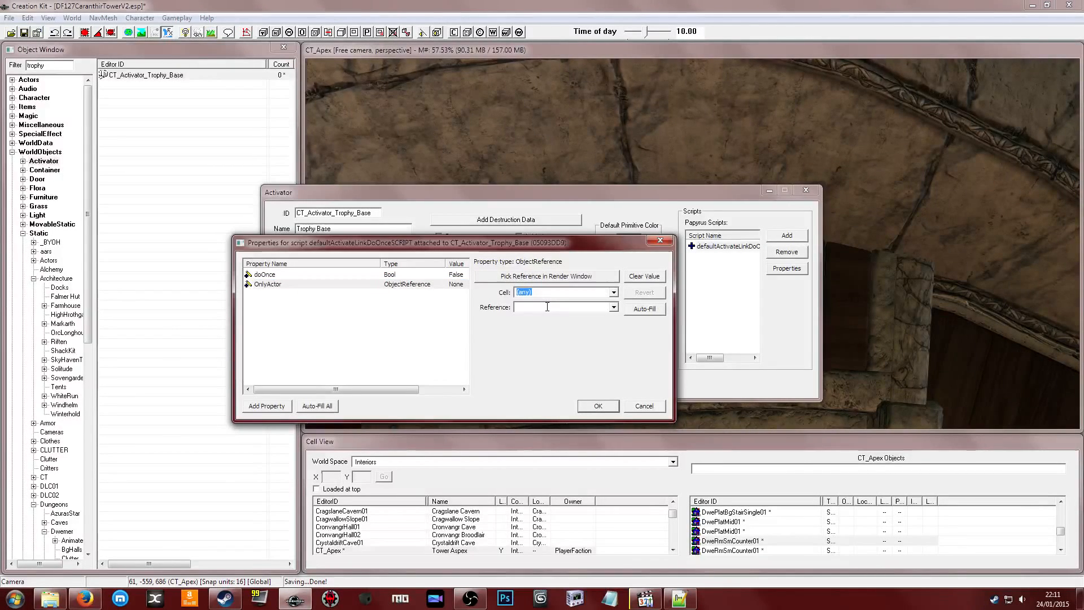
click(547, 306)
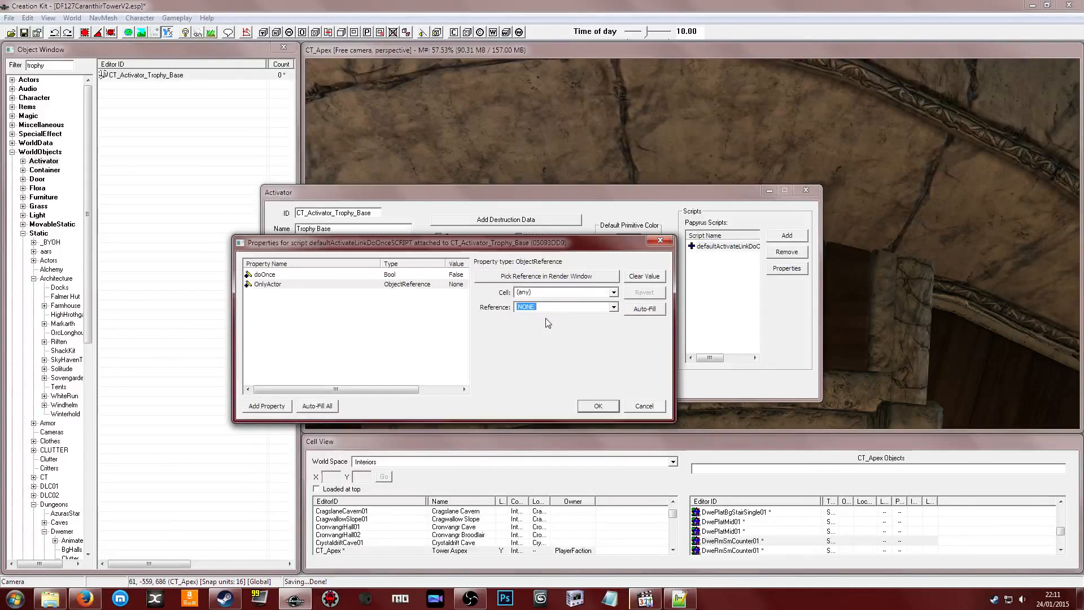
text(player)
scroll(549, 323, down, 3)
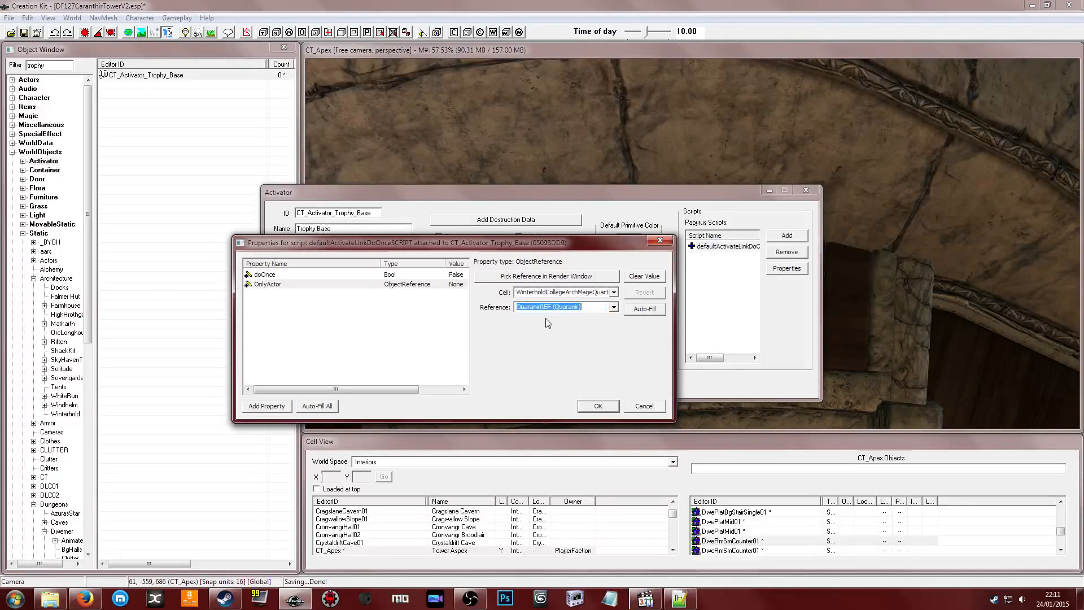
scroll(548, 323, down, 1)
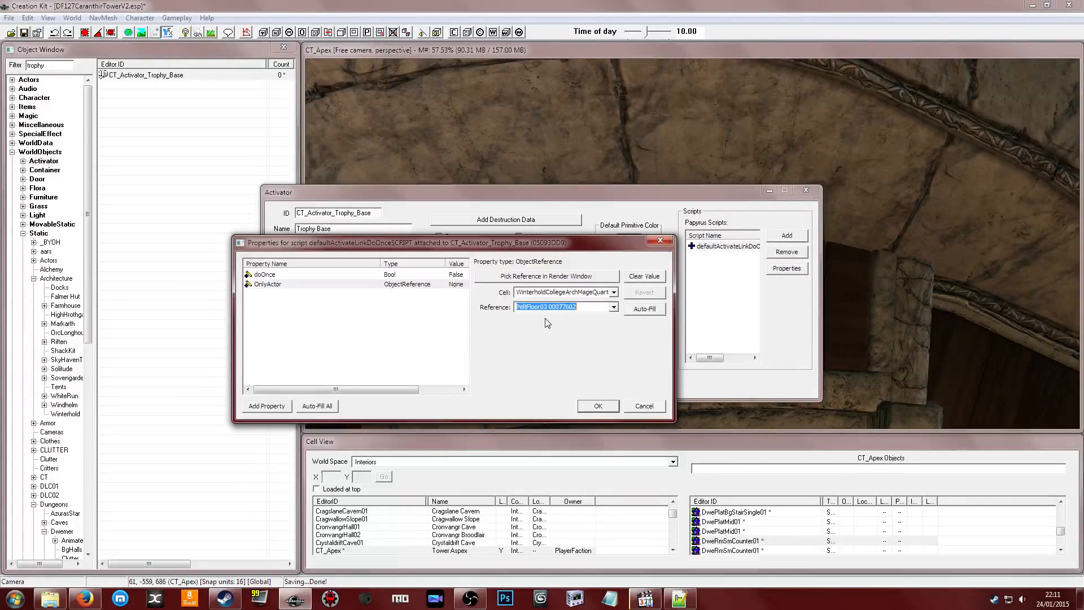
click(656, 278)
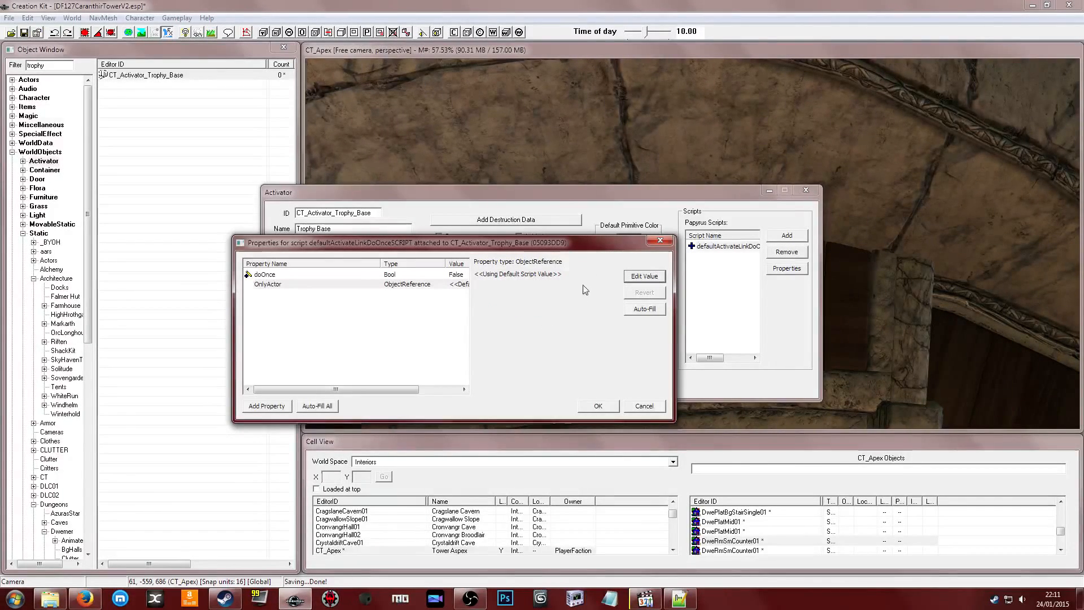
Try to assign PlayerRef from any cell to OnlyActor, and save the script properties and the trophy base activator
click(635, 277)
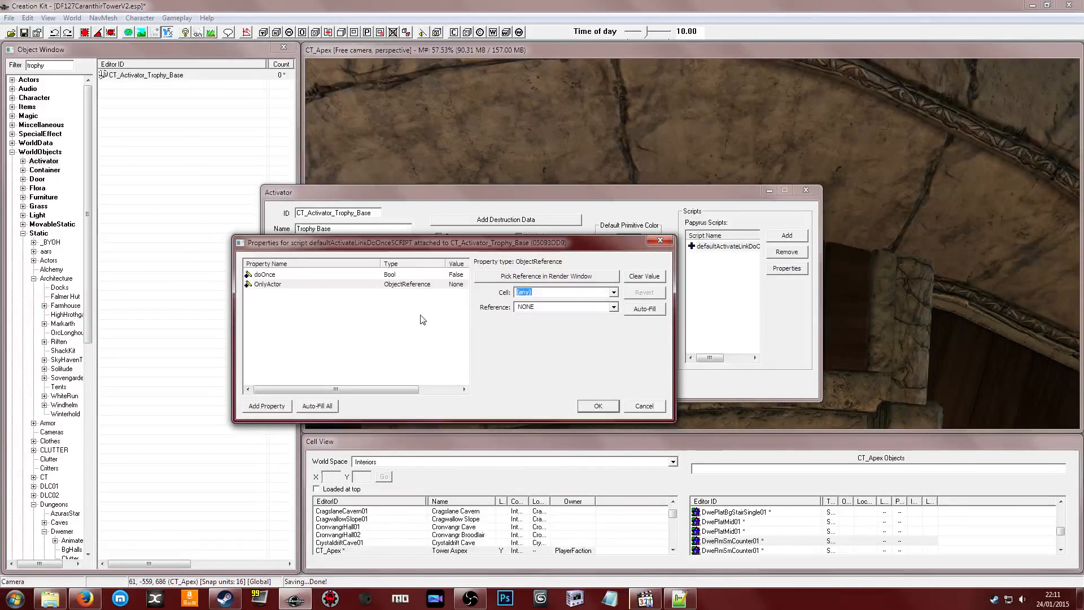
click(439, 319)
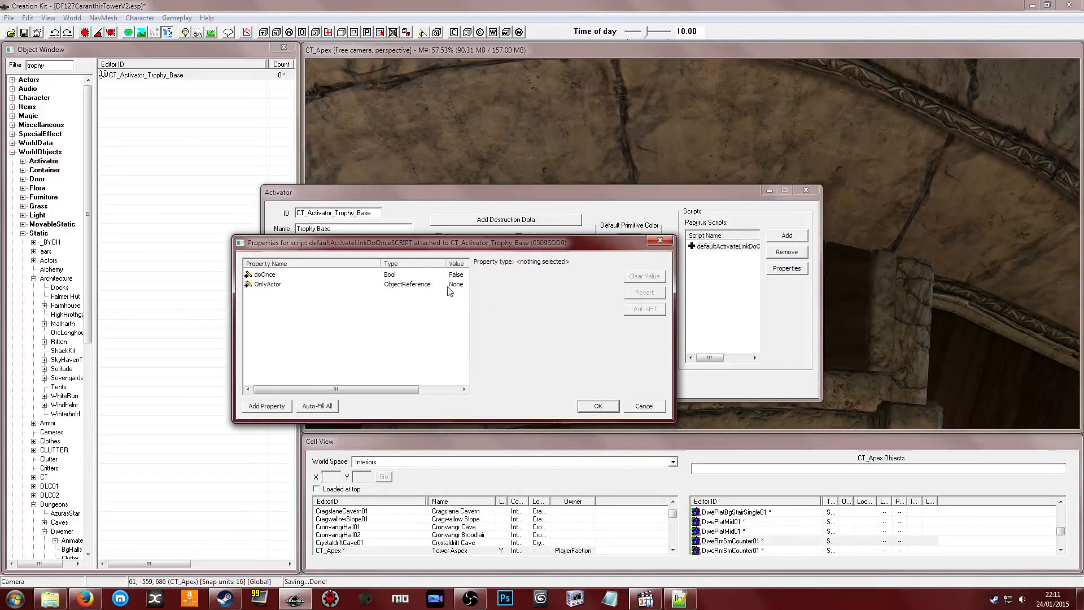
click(430, 284)
click(607, 292)
click(613, 292)
click(603, 305)
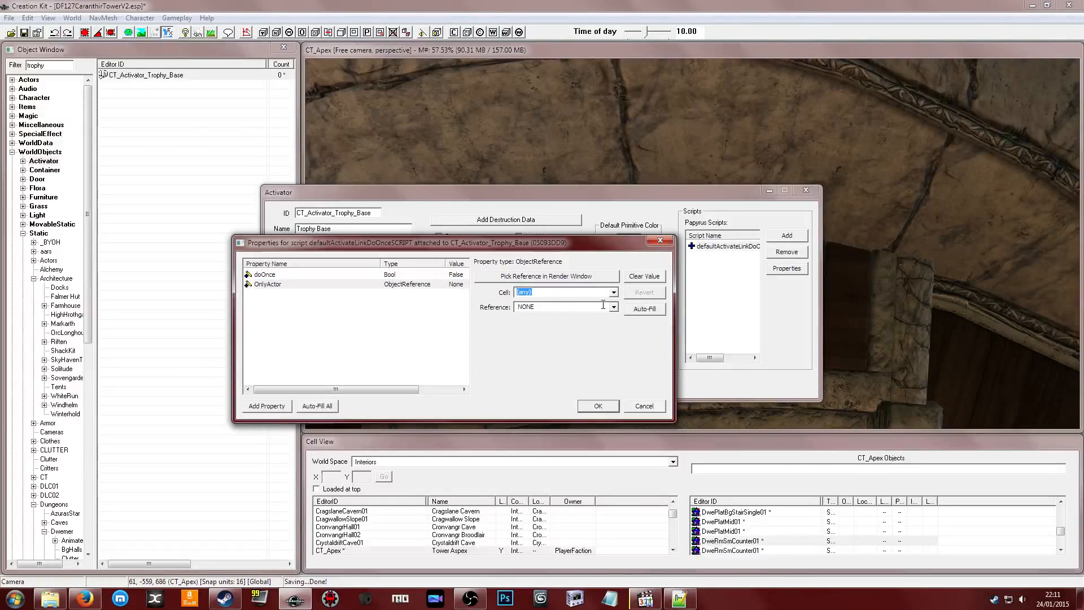
click(614, 307)
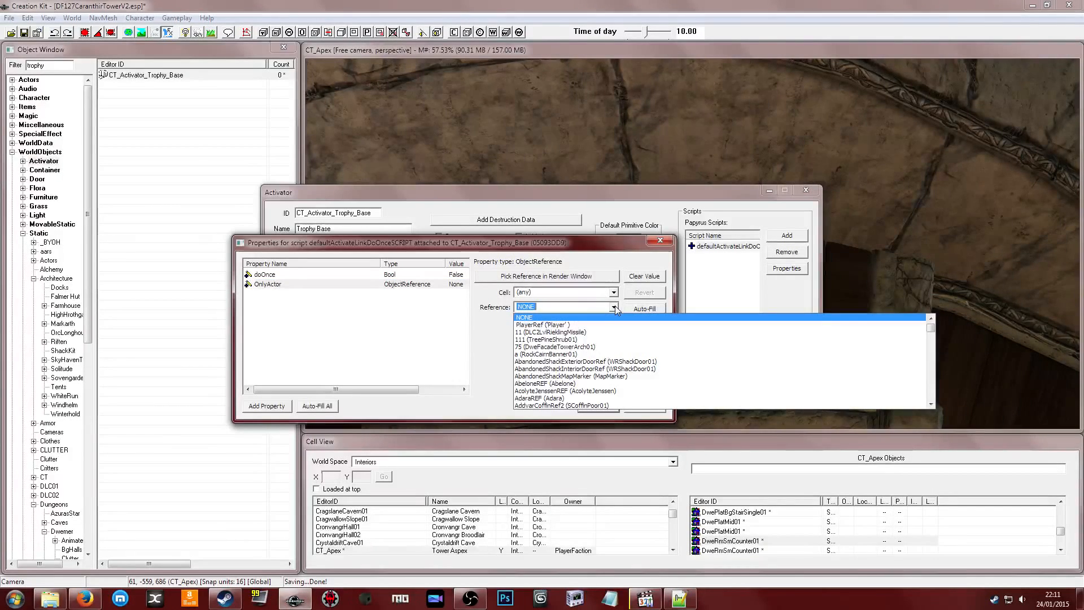
click(547, 330)
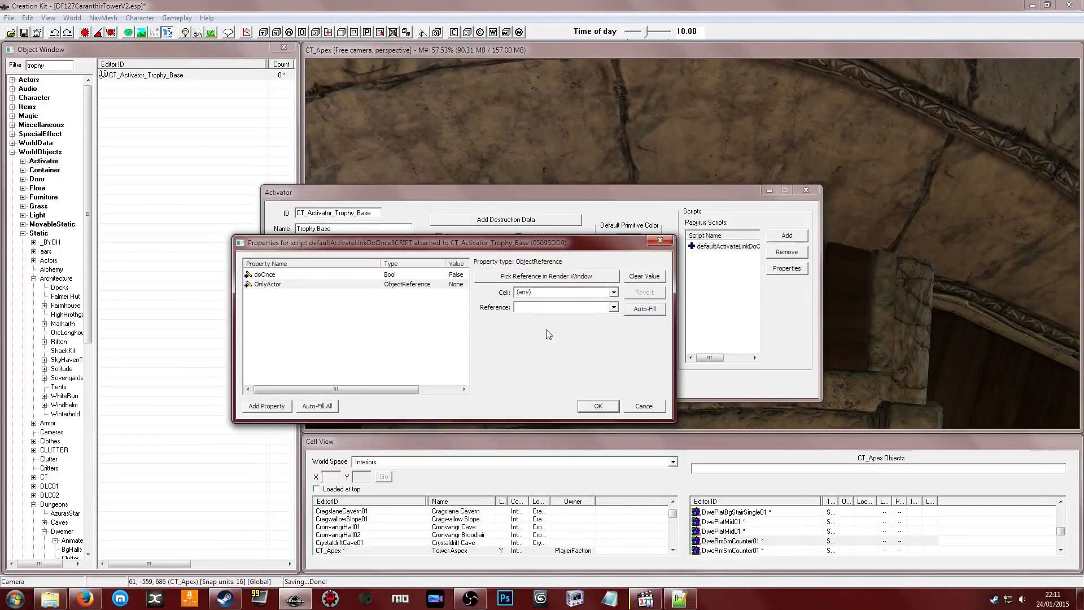
click(613, 307)
click(591, 319)
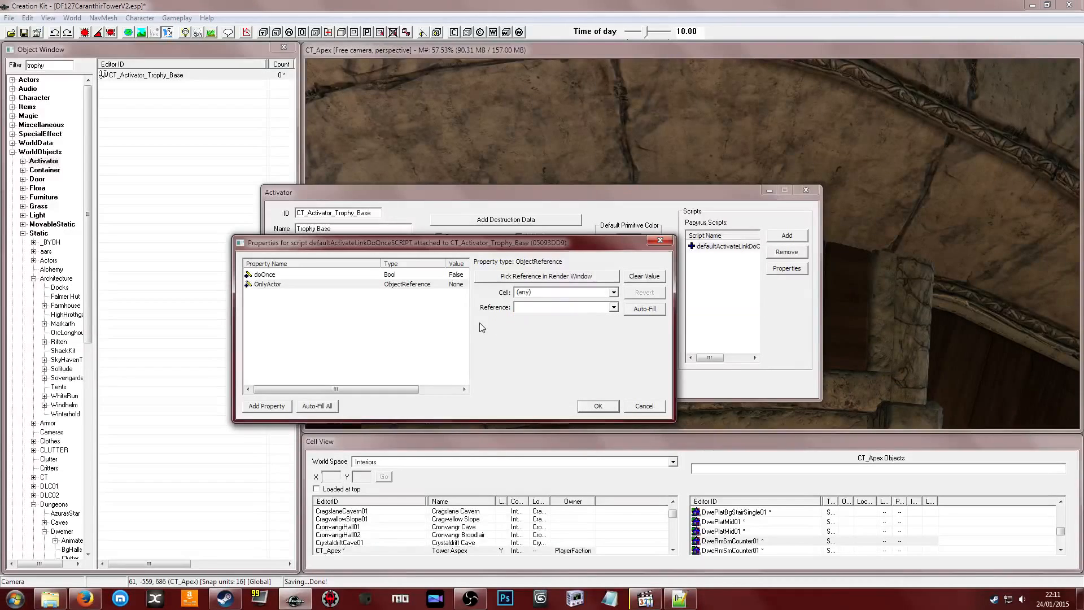
click(404, 277)
click(598, 406)
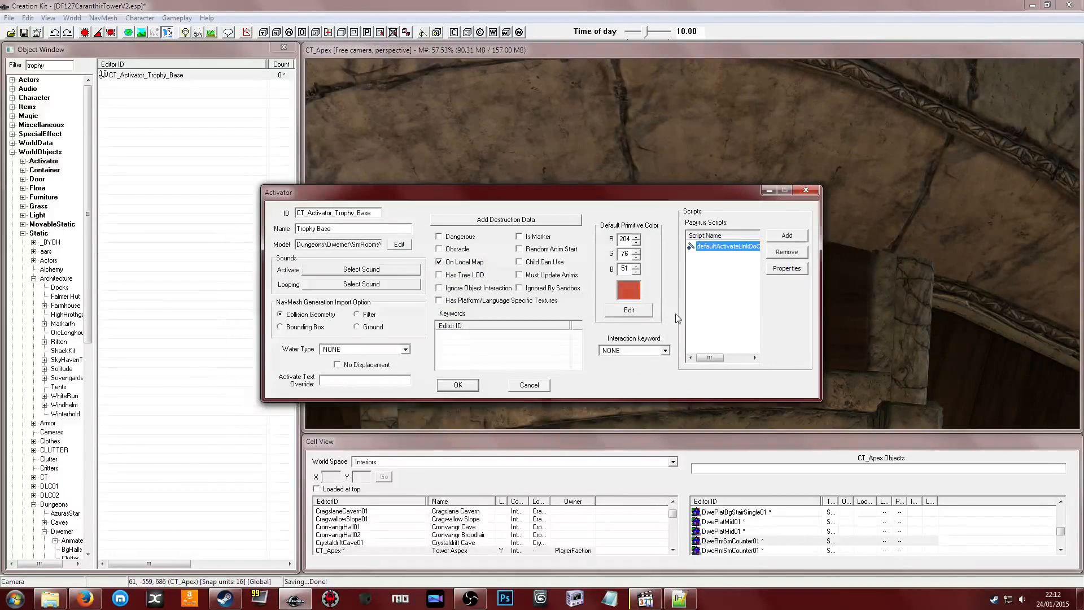
click(458, 385)
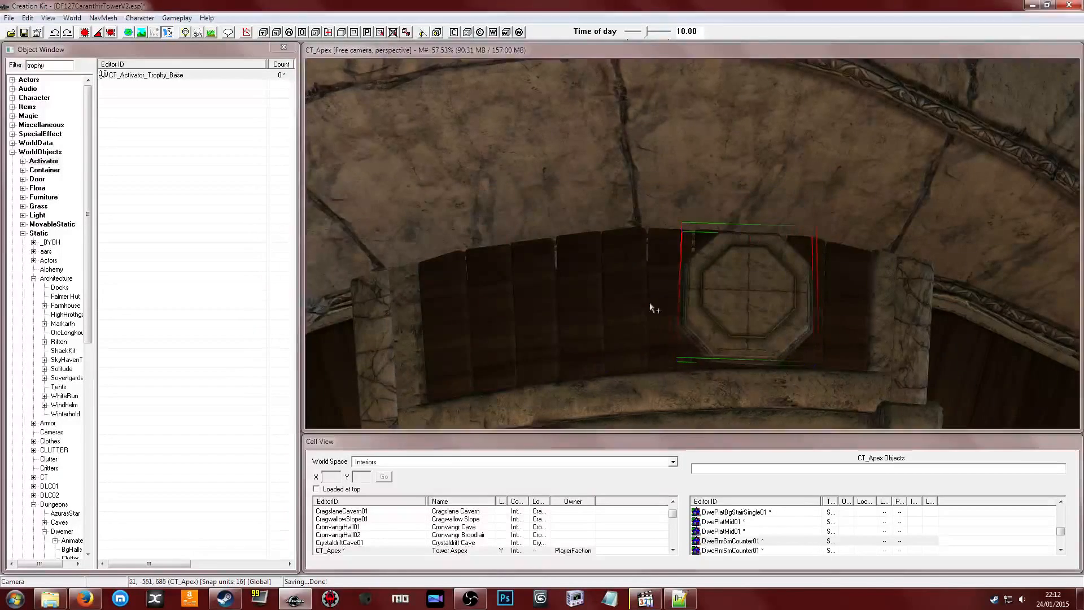
Filter the Furniture objects by "font" and open DisenchantmentFont01, rotating its model preview
click(43, 197)
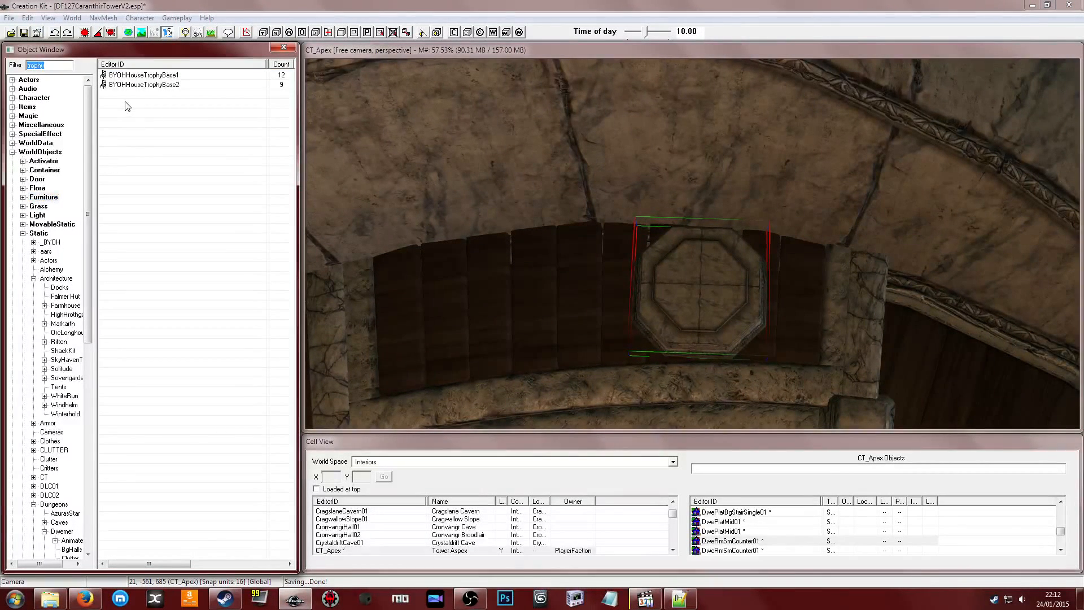
text(font)
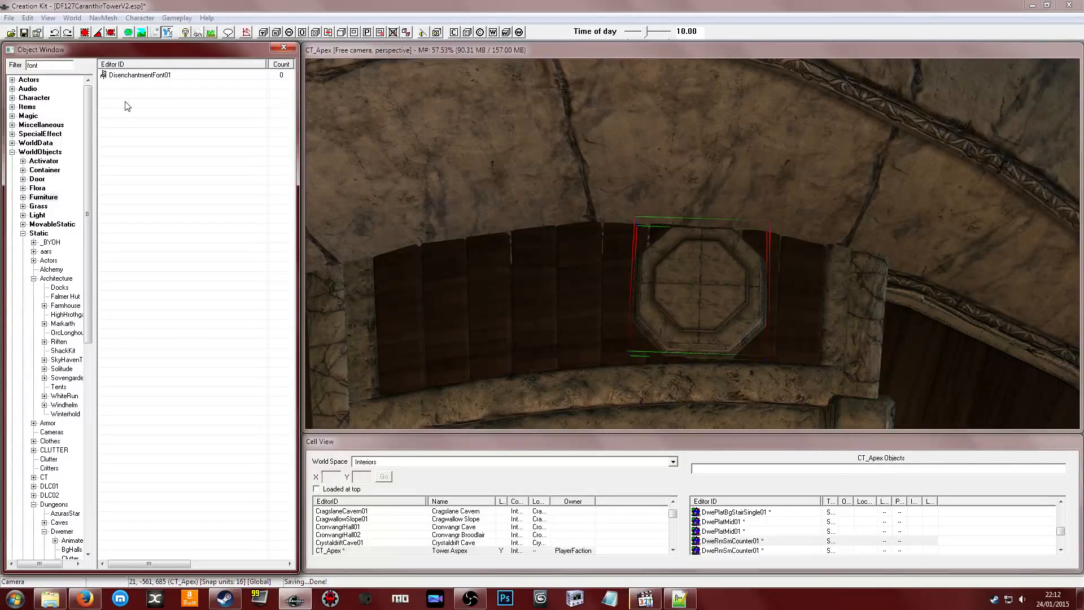
double_click(148, 77)
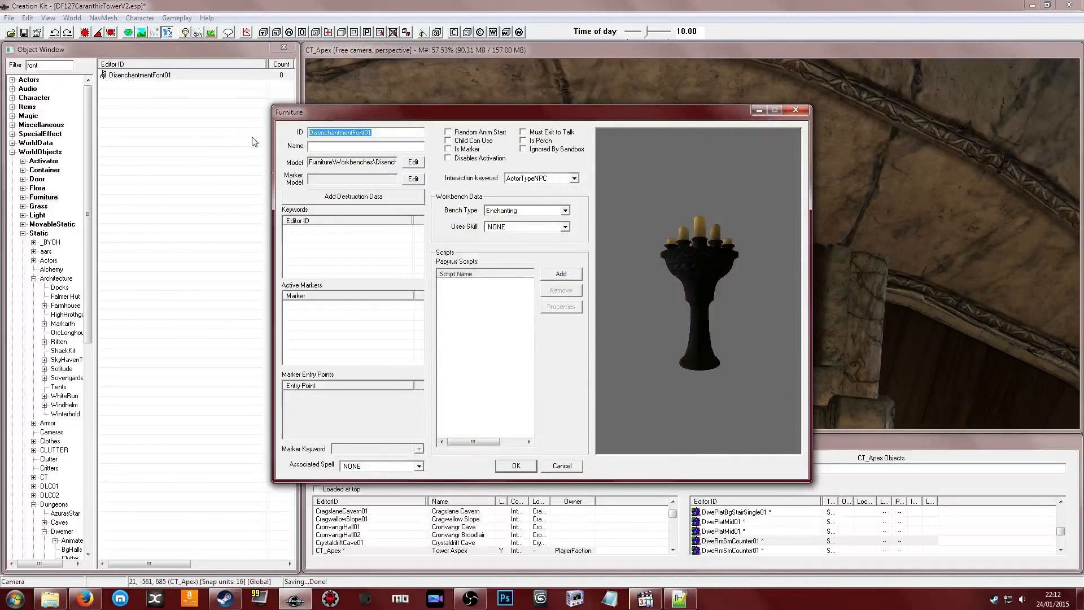
drag(751, 238, 693, 232)
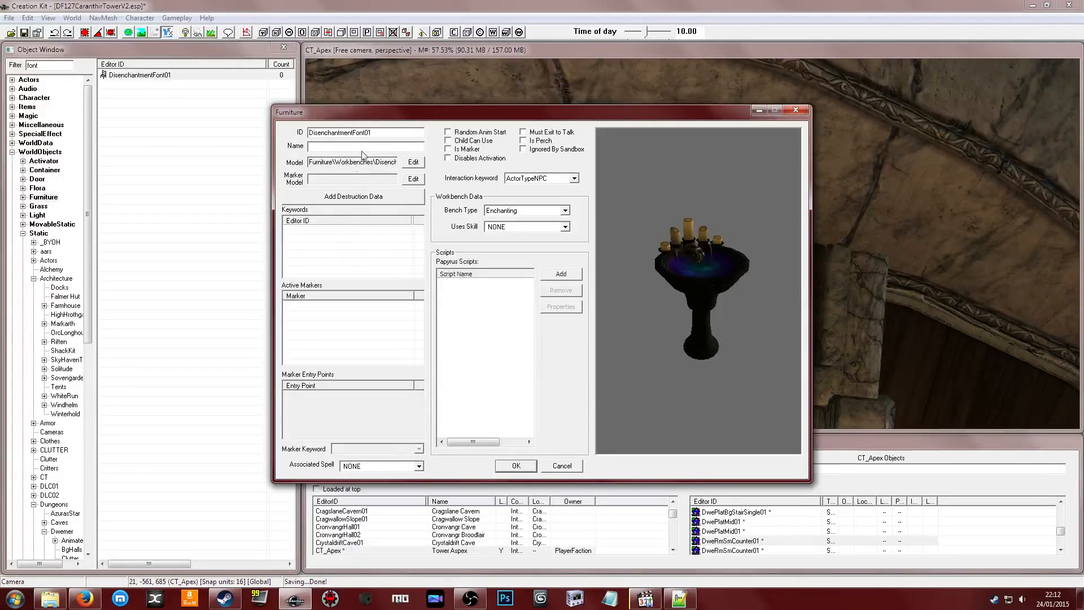
Change the furniture's ID to CT_Furniture_Craft_Trophy and its name to Trophy Station
double_click(380, 132)
text(CT)
text(_Fur)
text(niture_Craft_Tr)
text(Troph)
text(y Str)
right_click(351, 248)
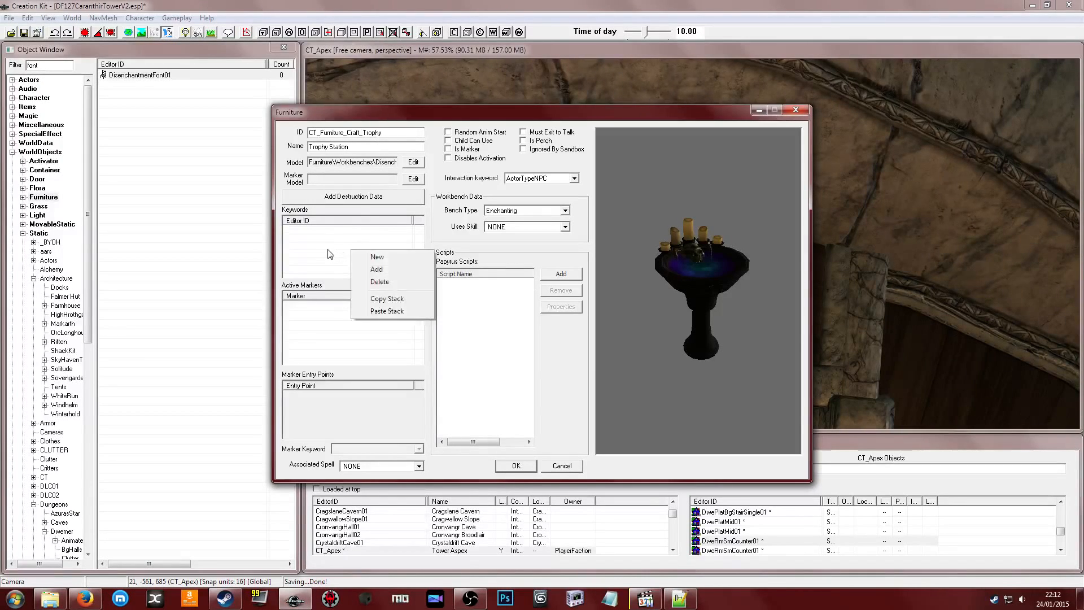
right_click(330, 254)
click(355, 273)
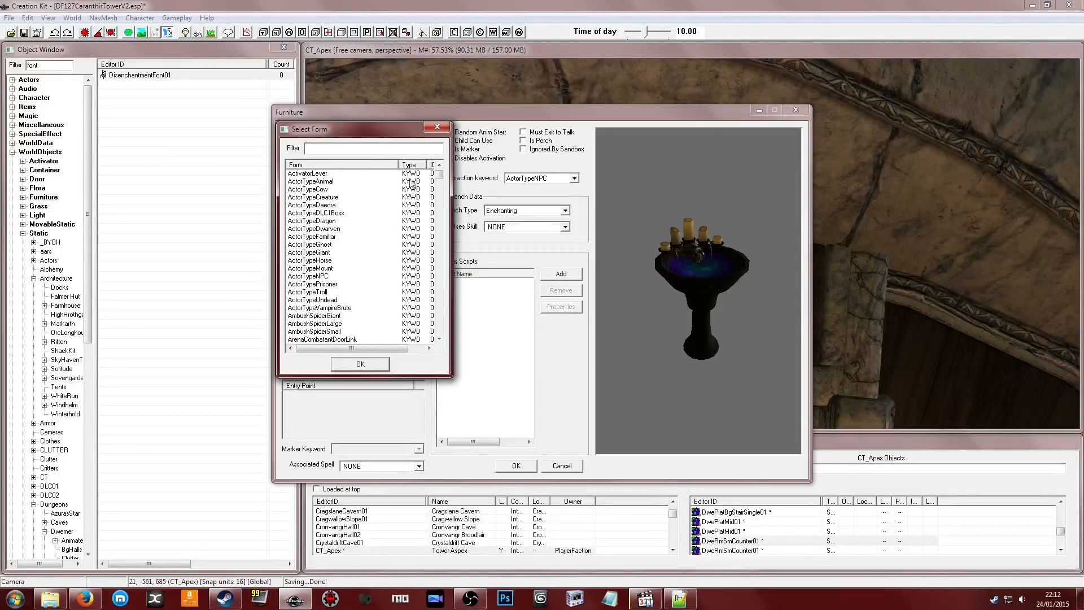
click(437, 132)
Create a new keyword CT_Keyword_Craft_Trophy with a red colour (255, 0, 0) and add it to the Trophy Station furniture
right_click(375, 250)
click(390, 256)
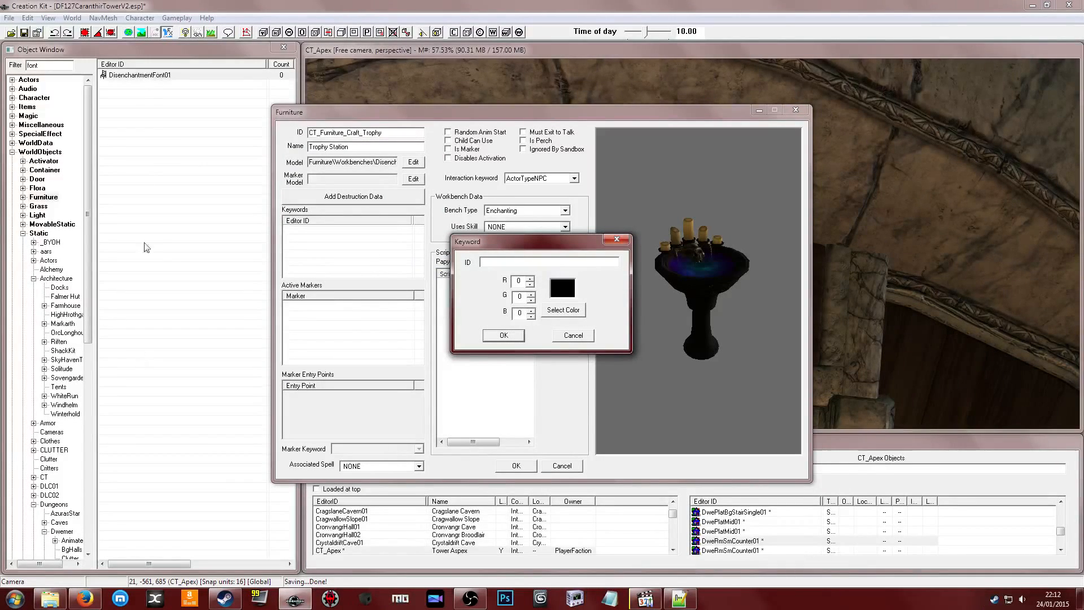
text(CT_Keyword_)
click(549, 314)
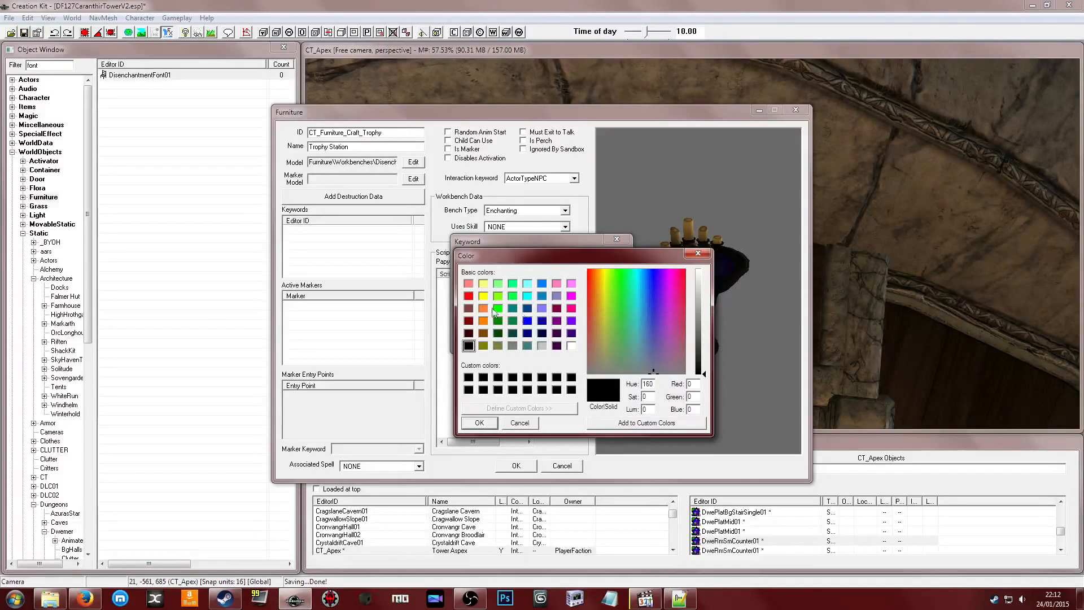
click(468, 296)
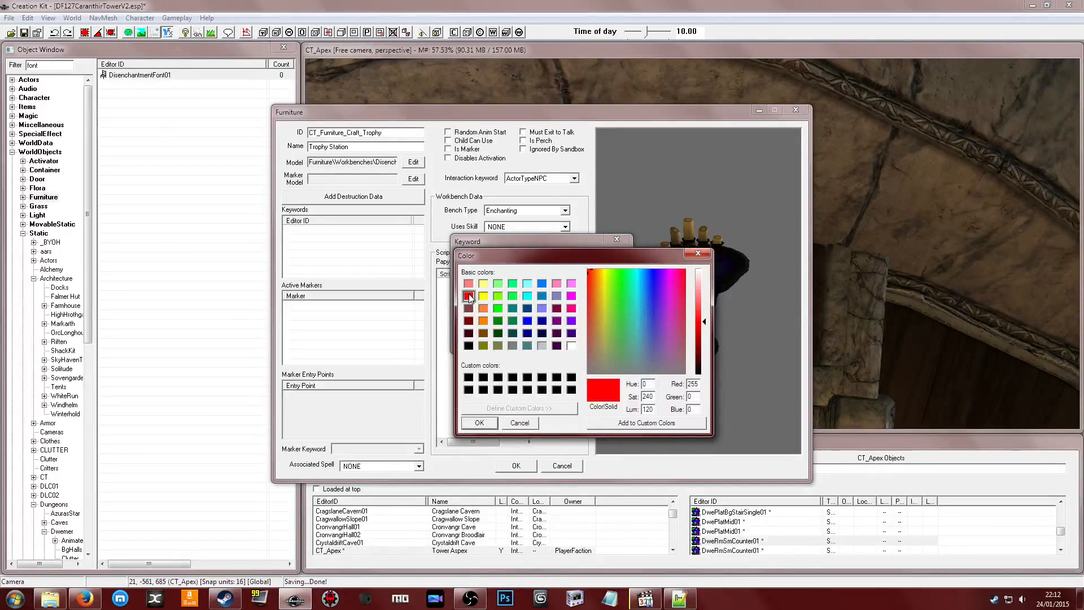
click(478, 422)
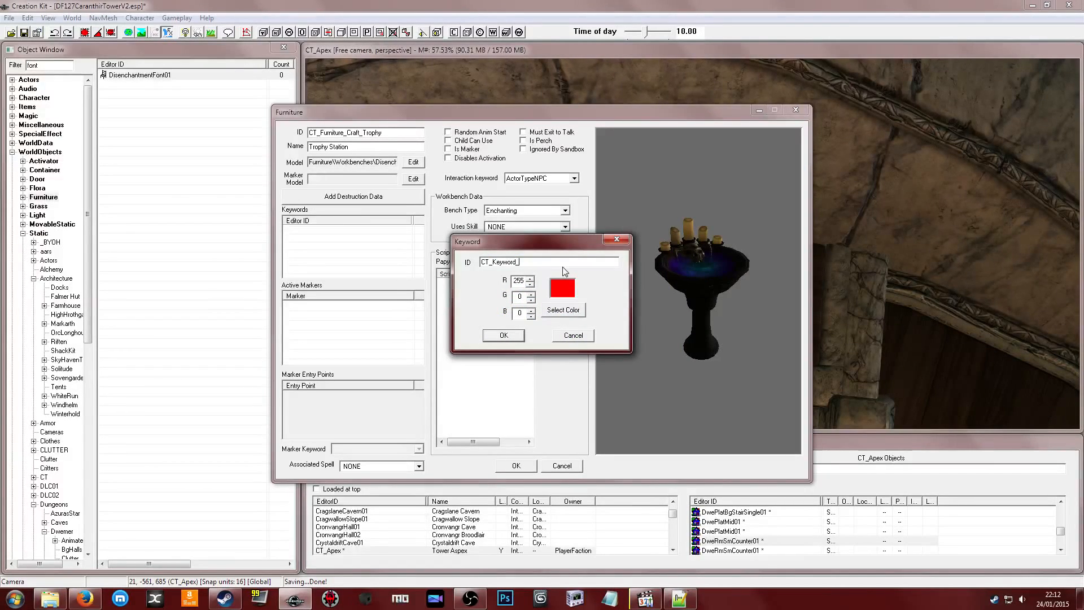
text(Craft_Trophy)
key(Return)
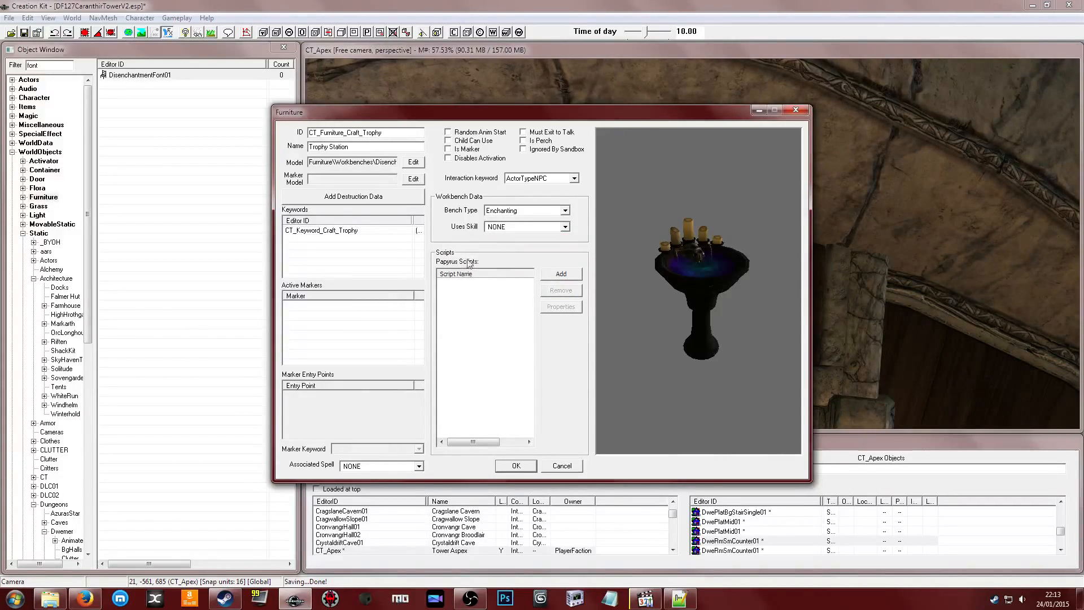
Set the furniture's bench type to Create Object with no skill, and save it as a new form
click(511, 211)
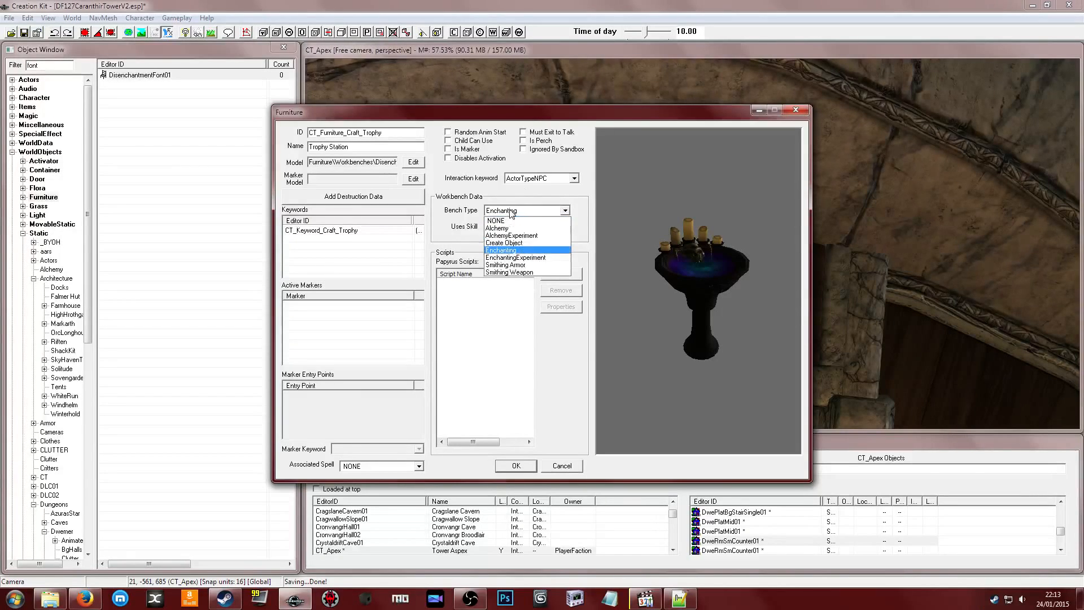
click(531, 243)
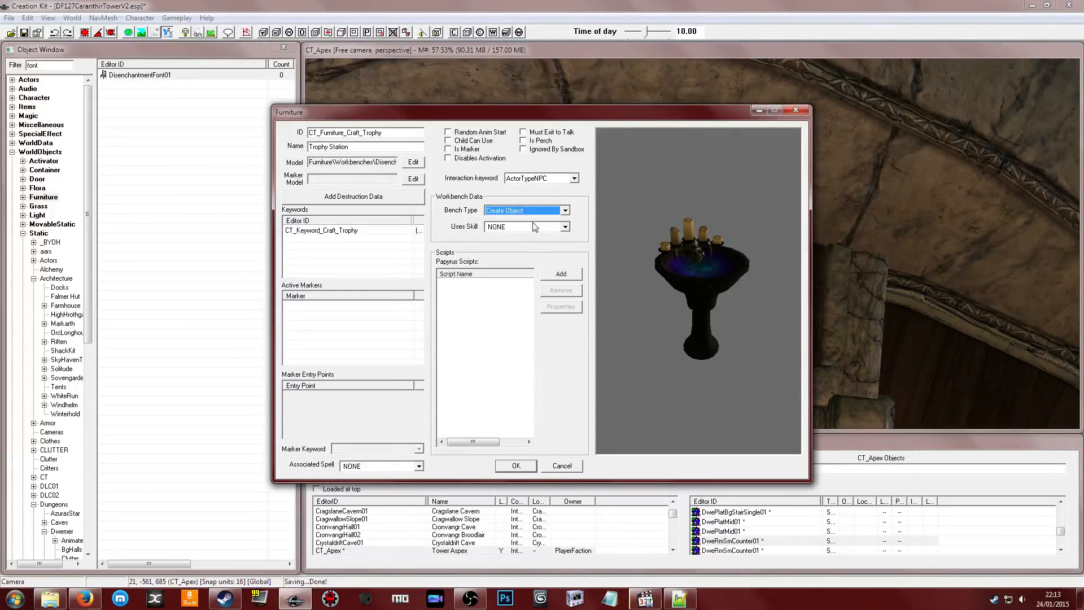
click(529, 229)
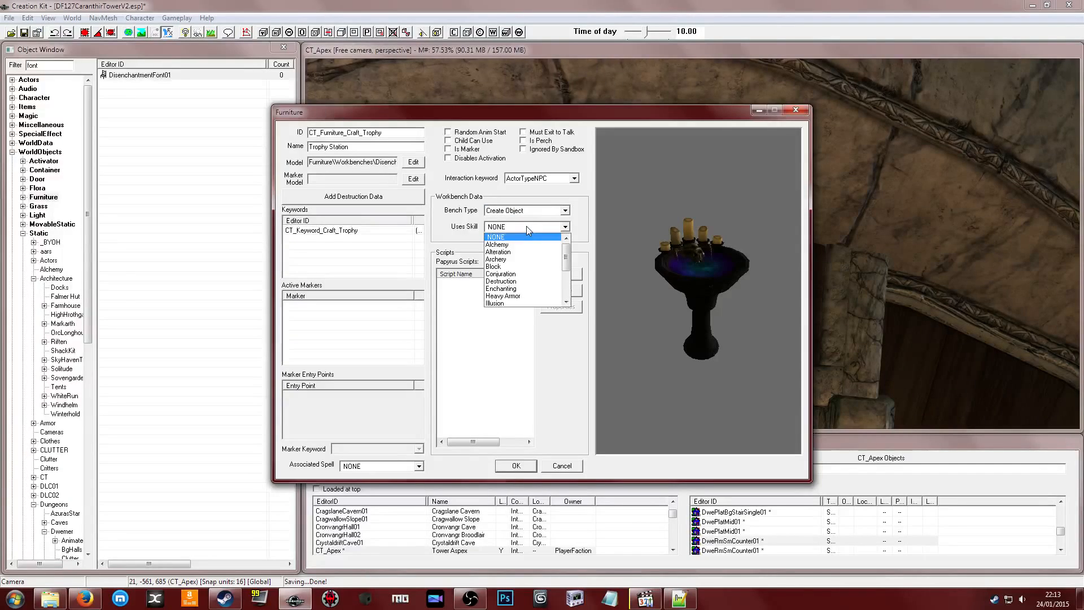
click(533, 226)
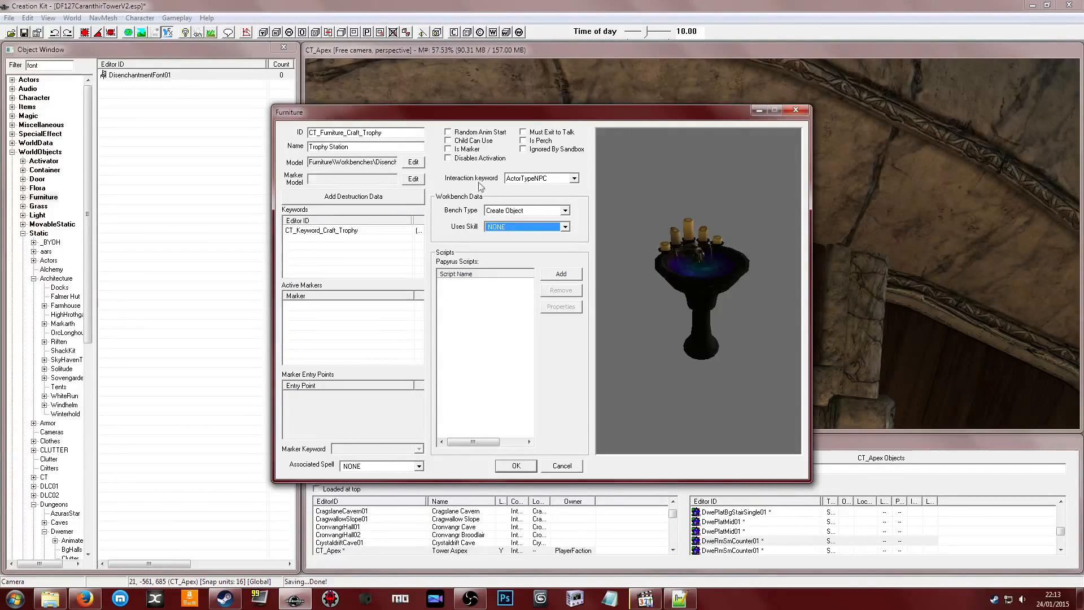
click(356, 247)
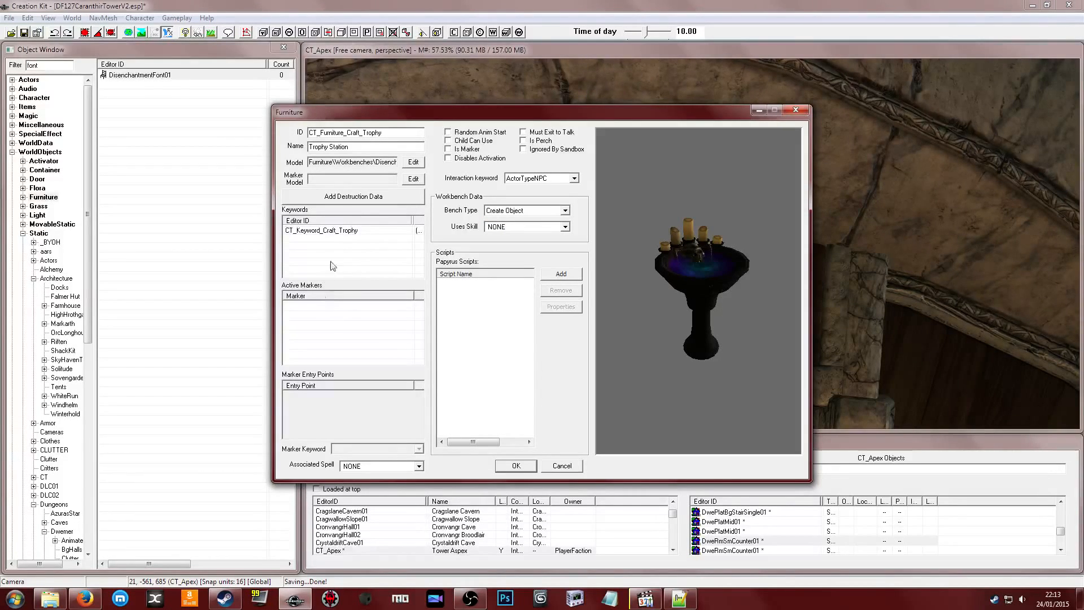
click(515, 465)
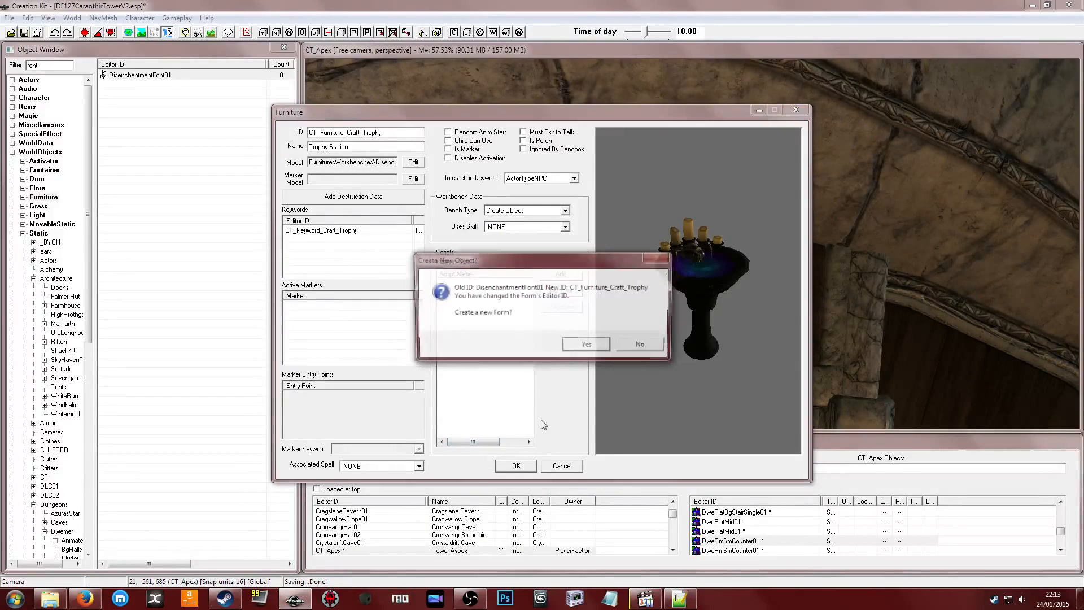
click(580, 347)
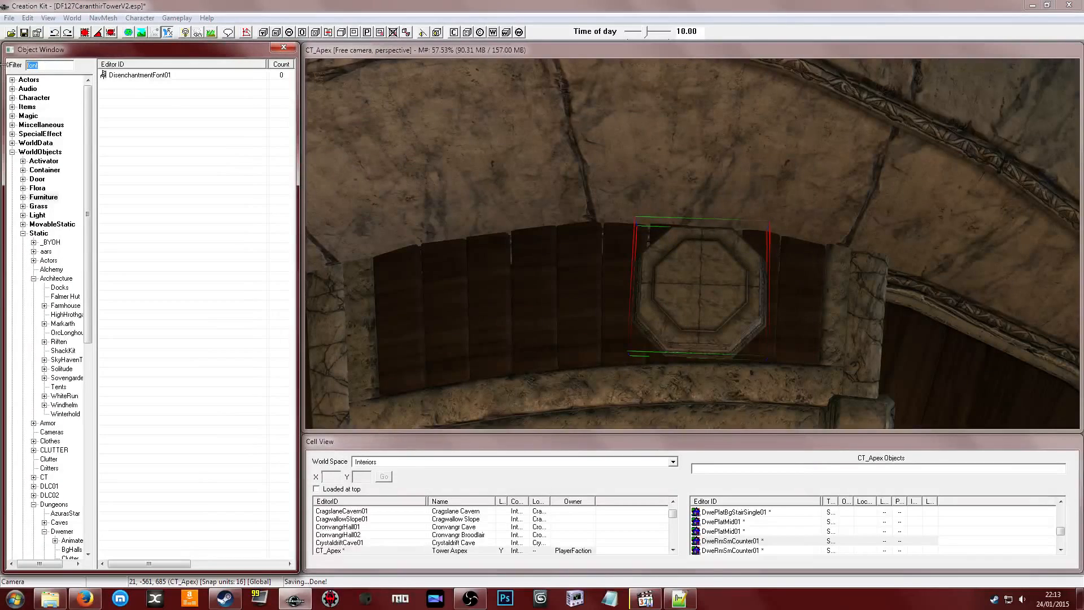
Filter the objects by "ct_fu" and place CT_Furniture_Craft_Trophy in CT_Apex on the stone edge near the octagonal trophy base
text(_fu)
drag(130, 75, 529, 258)
shift+middle_drag(582, 232, 635, 247)
scroll(599, 218, up, 1)
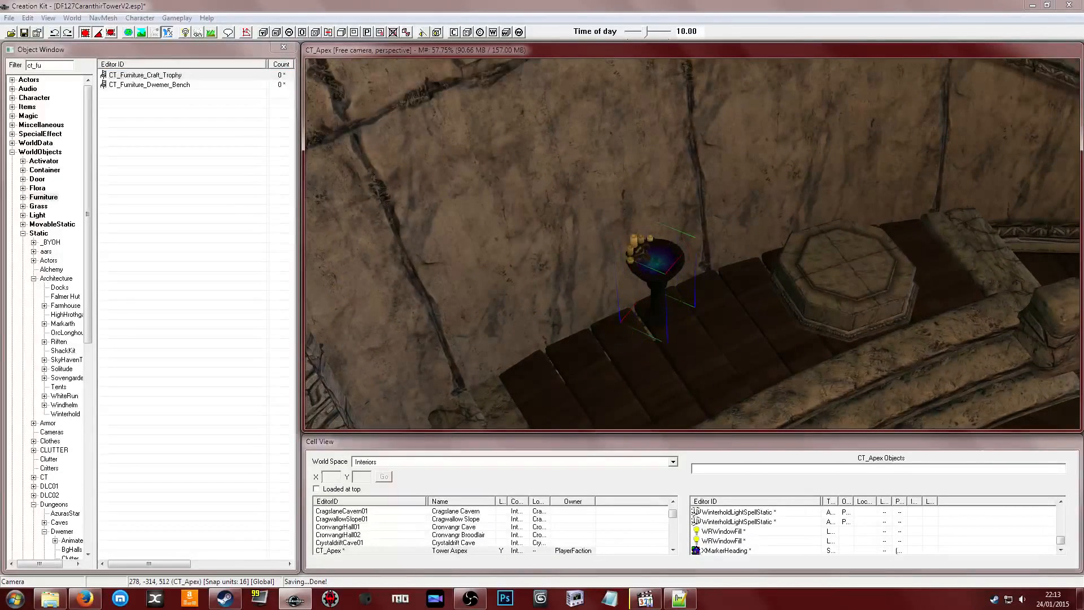
drag(653, 250, 810, 167)
shift+middle_drag(786, 131, 641, 157)
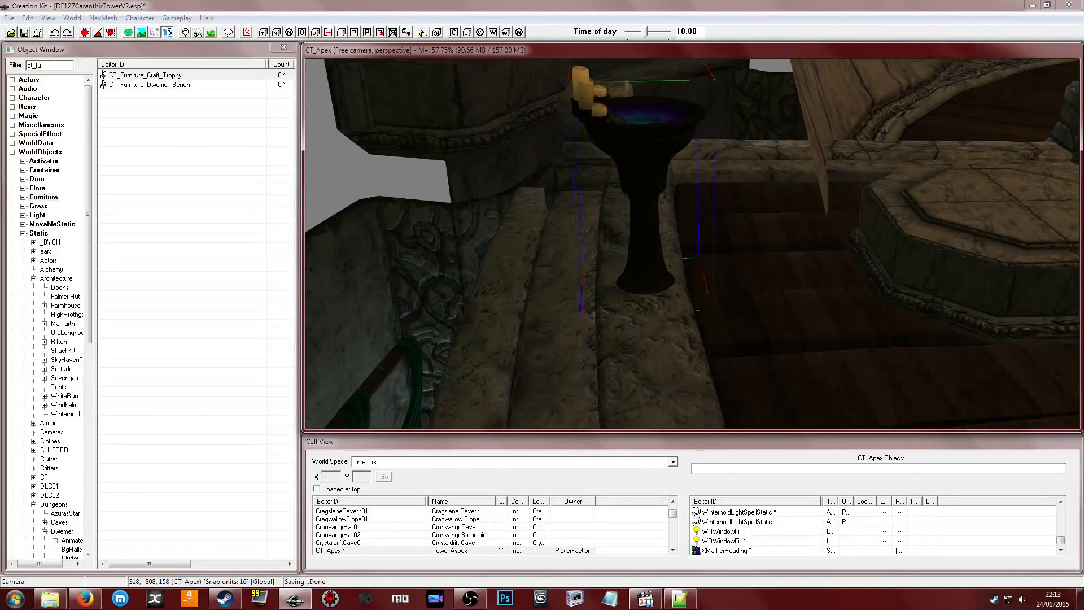
Give the placed trophy station the reference editor ID CT_Ref_Craft_Trophy
click(639, 124)
double_click(627, 149)
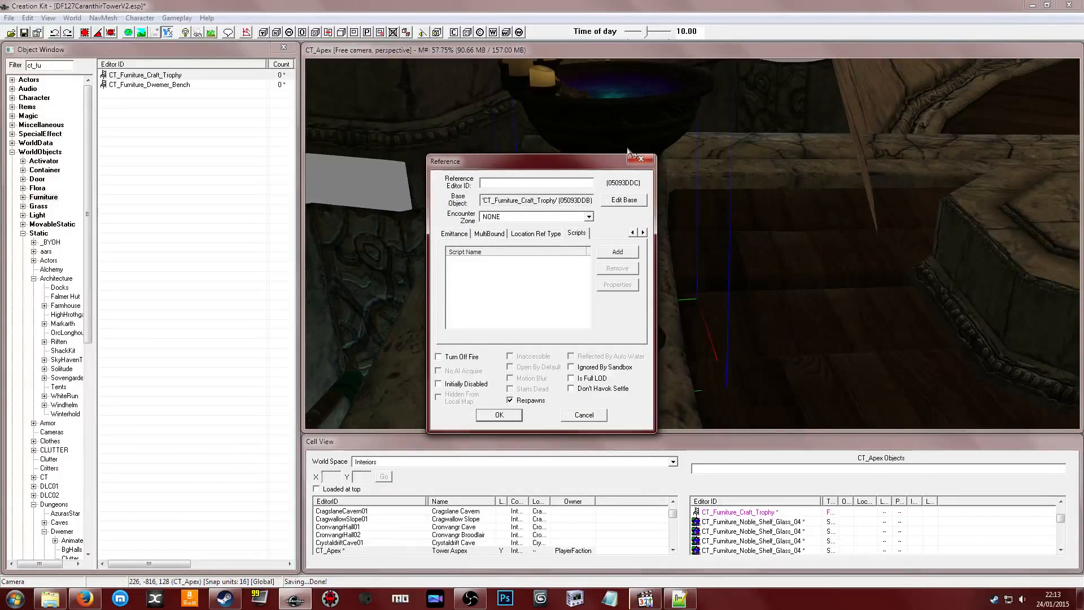
text(CT_Ref)
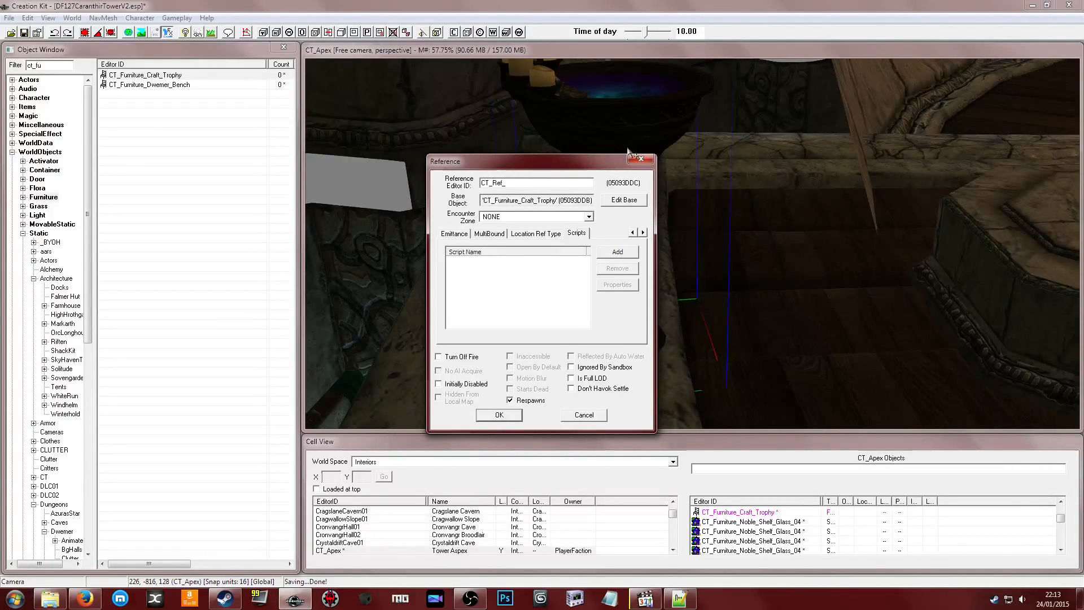
text(_Craft_Trophy)
click(499, 414)
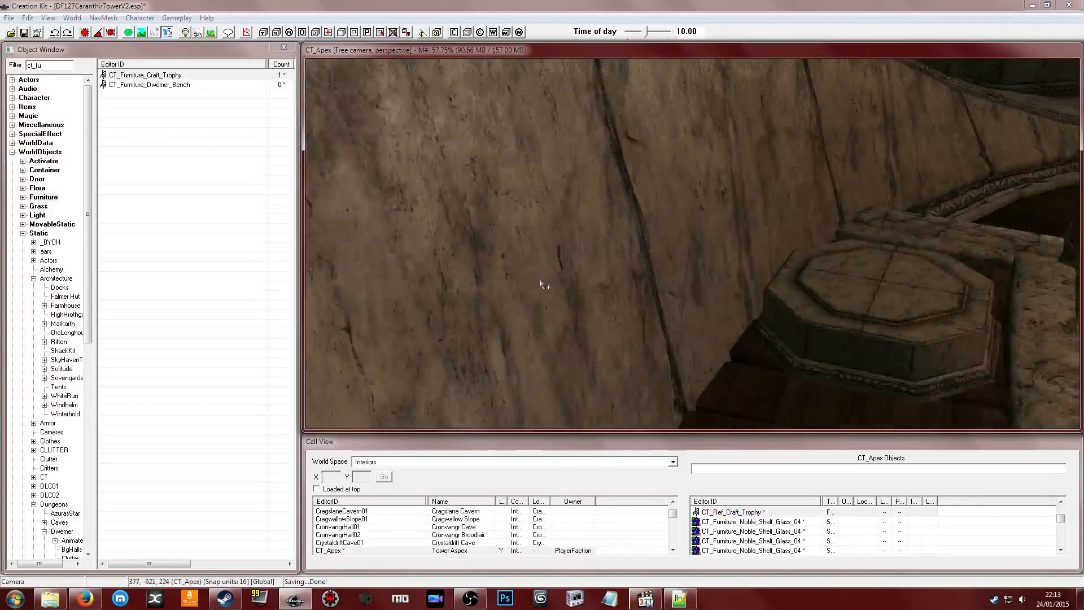
Set the portal light CT_Ref_Light_Portal_MageQuarters inside the central lift archway to Initially Disabled
mouse_move(541, 284)
shift+middle_down()
mouse_move(653, 262)
mouse_move(656, 249)
mouse_move(692, 255)
mouse_move(717, 236)
shift+middle_up()
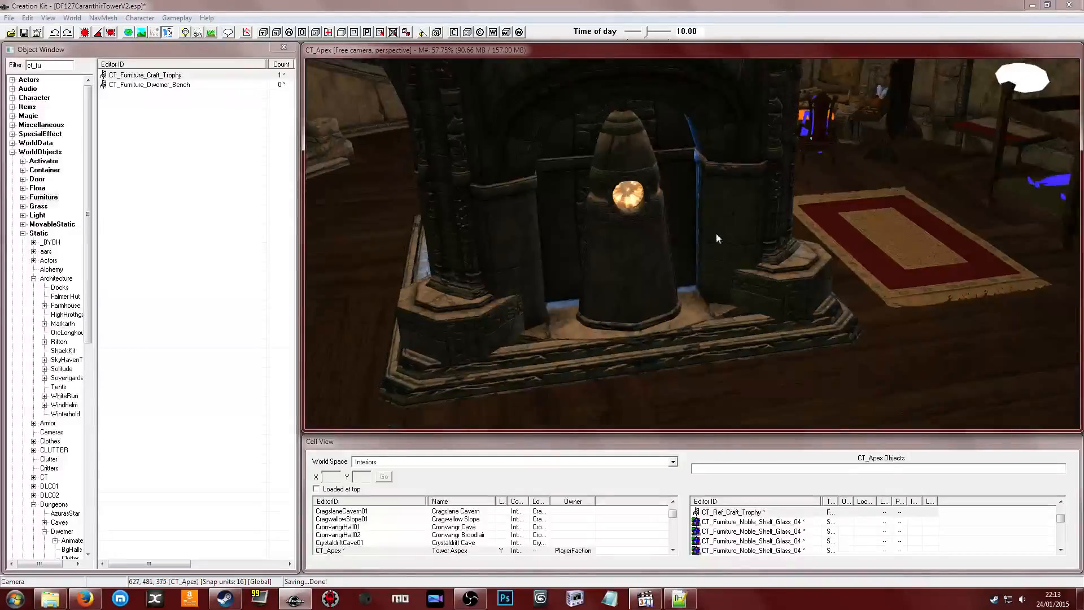
click(611, 247)
mouse_move(611, 246)
shift+middle_down()
mouse_move(634, 244)
mouse_move(646, 263)
mouse_move(628, 157)
shift+middle_up()
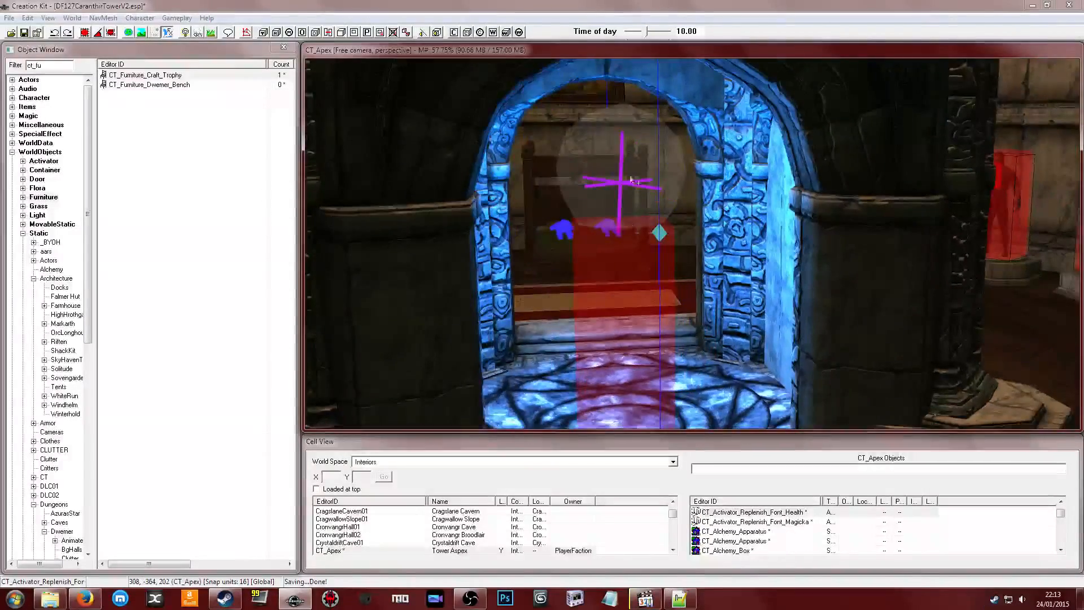
double_click(628, 157)
click(466, 384)
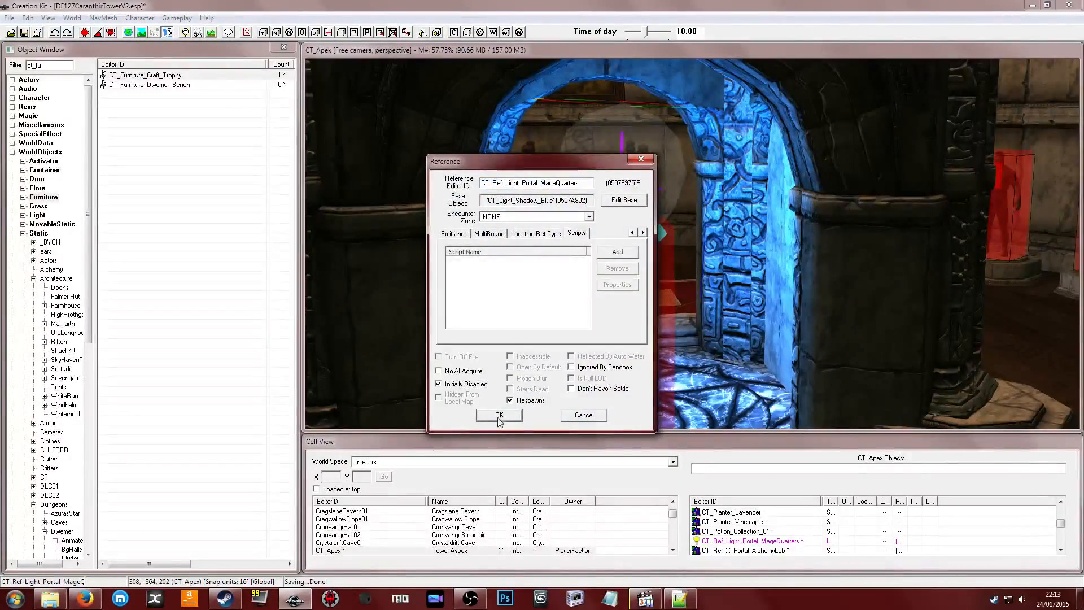
click(499, 415)
Load the CT_Central interior cell into the render view
mouse_move(565, 316)
shift+middle_down()
mouse_move(631, 253)
mouse_move(422, 410)
shift+middle_up()
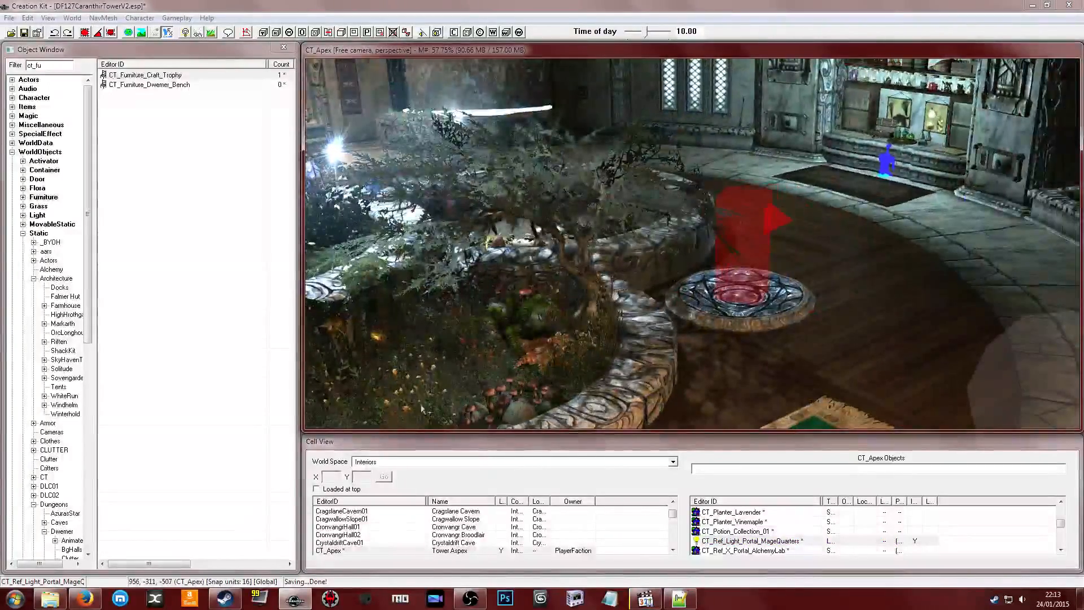
click(357, 535)
click(347, 551)
scroll(352, 540, down, 1)
click(351, 534)
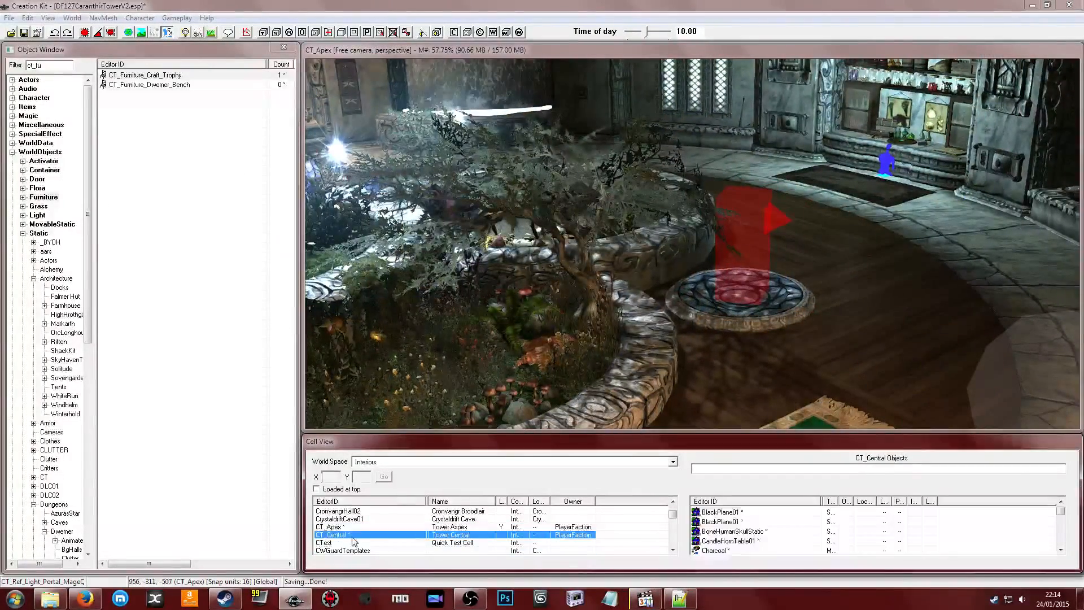
key(Return)
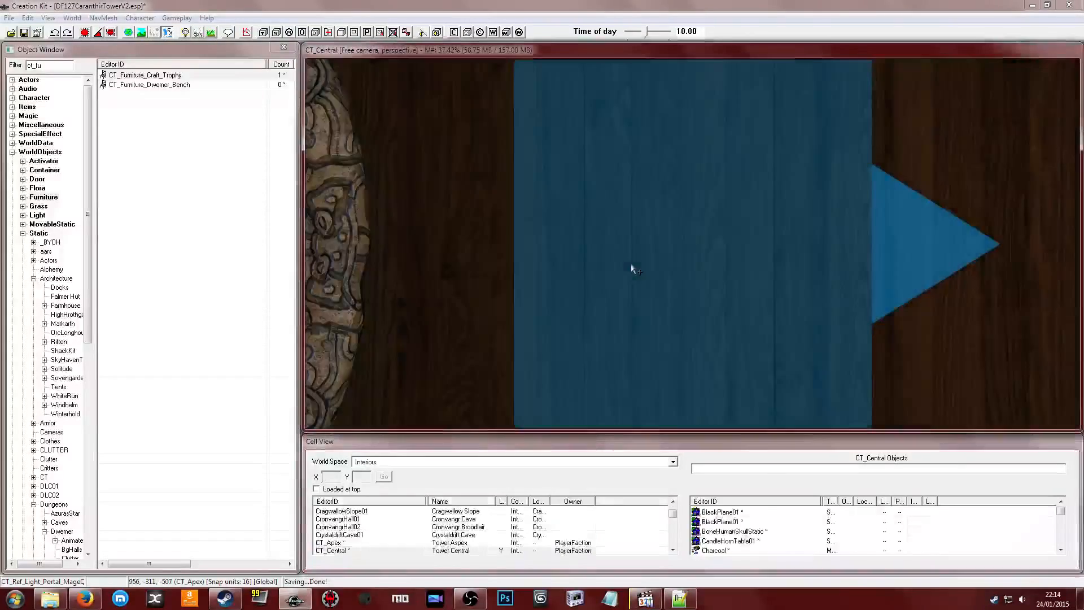
Set the library portal light CT_Ref_Light_Portal_Library above the glowing floor circle to Initially Disabled
click(635, 268)
scroll(632, 264, down, 3)
mouse_move(632, 264)
shift+middle_down()
mouse_move(590, 225)
mouse_move(622, 181)
shift+middle_up()
double_click(628, 174)
click(439, 383)
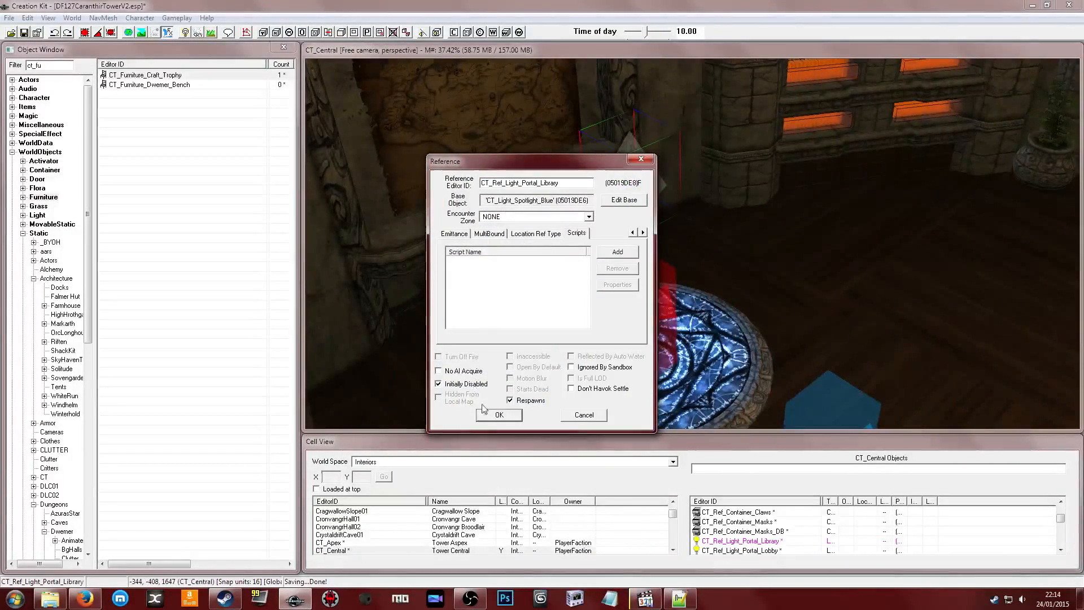
click(499, 415)
Set the lobby portal light CT_Ref_Light_Portal_Lobby inside the blue-lit archway to Initially Disabled
mouse_move(499, 415)
shift+middle_down()
mouse_move(672, 228)
mouse_move(649, 237)
mouse_move(720, 246)
shift+middle_up()
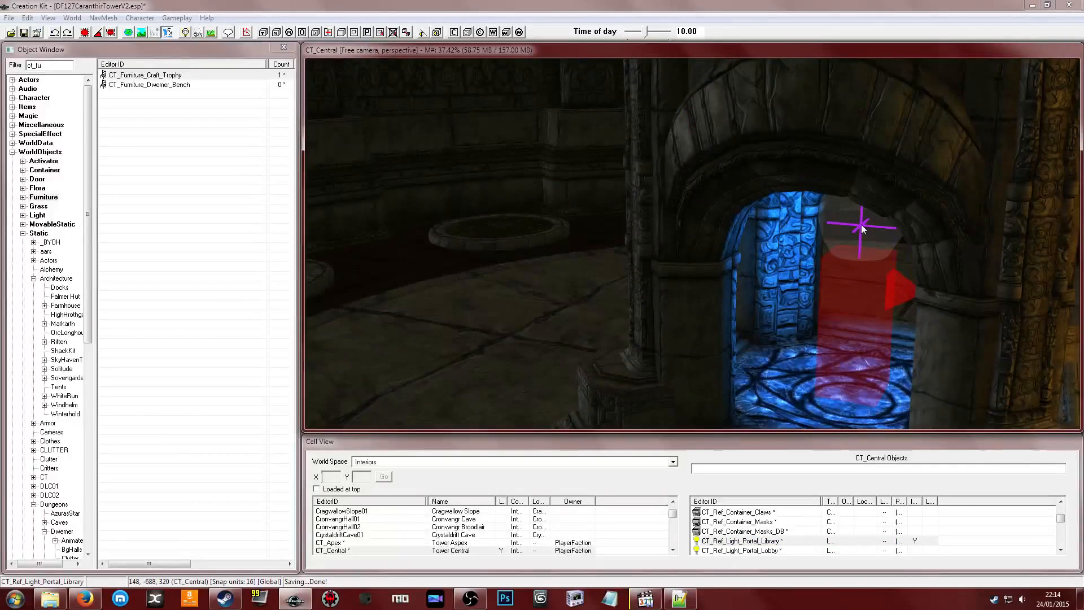
double_click(862, 226)
click(582, 414)
shift+middle_drag(721, 334, 756, 324)
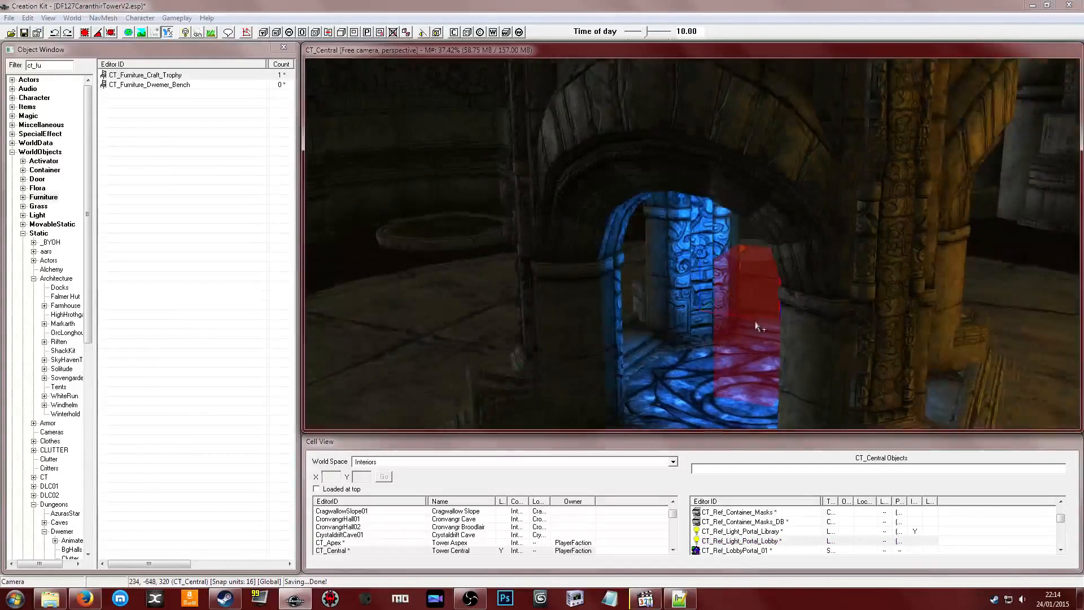
scroll(757, 322, up, 3)
double_click(737, 159)
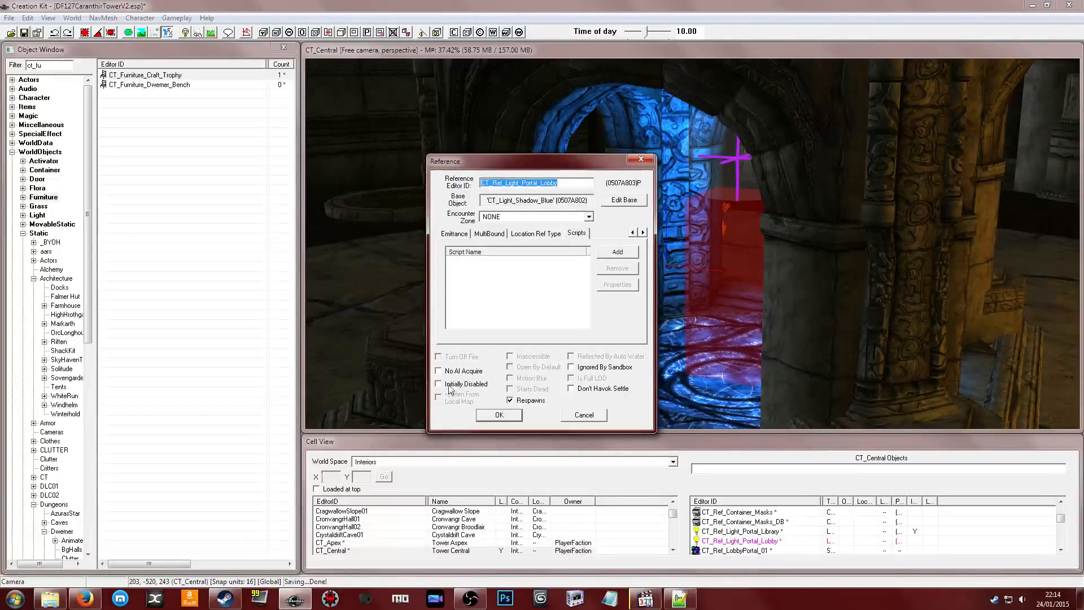
click(438, 384)
click(499, 415)
Load the CT_Apex cell and delete the BFXFireVol01 fire effect from the top of the central lift tower
double_click(356, 543)
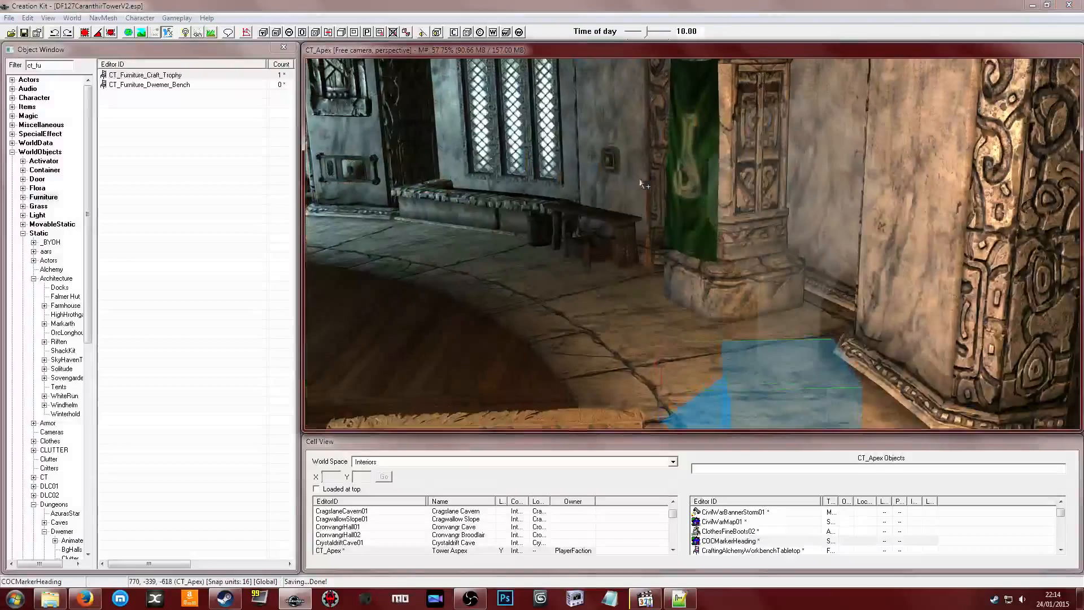
shift+middle_drag(640, 184, 642, 214)
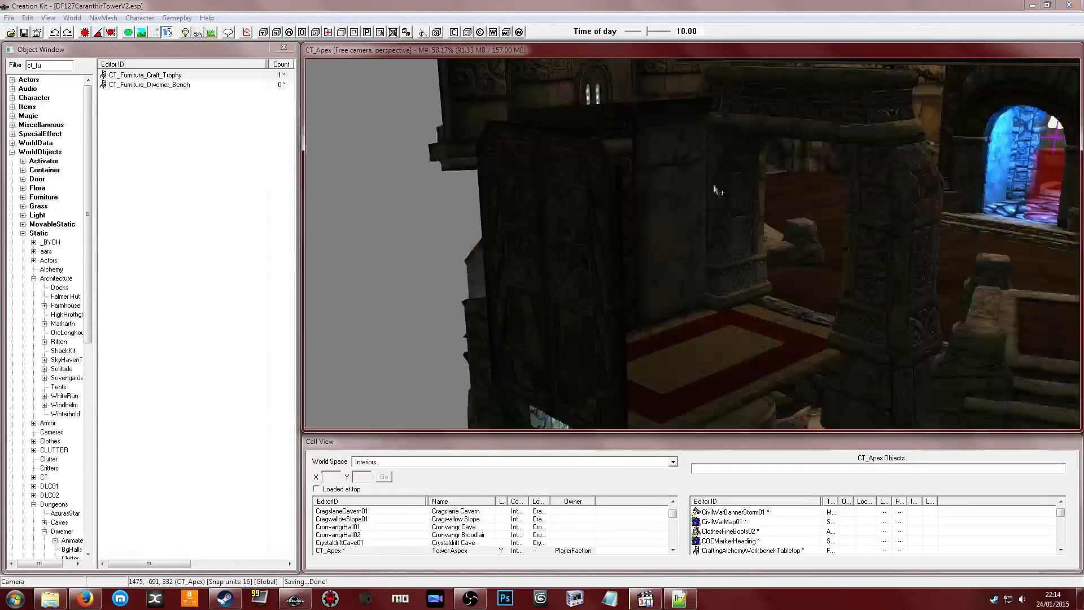
middle_drag(733, 185, 765, 203)
click(804, 164)
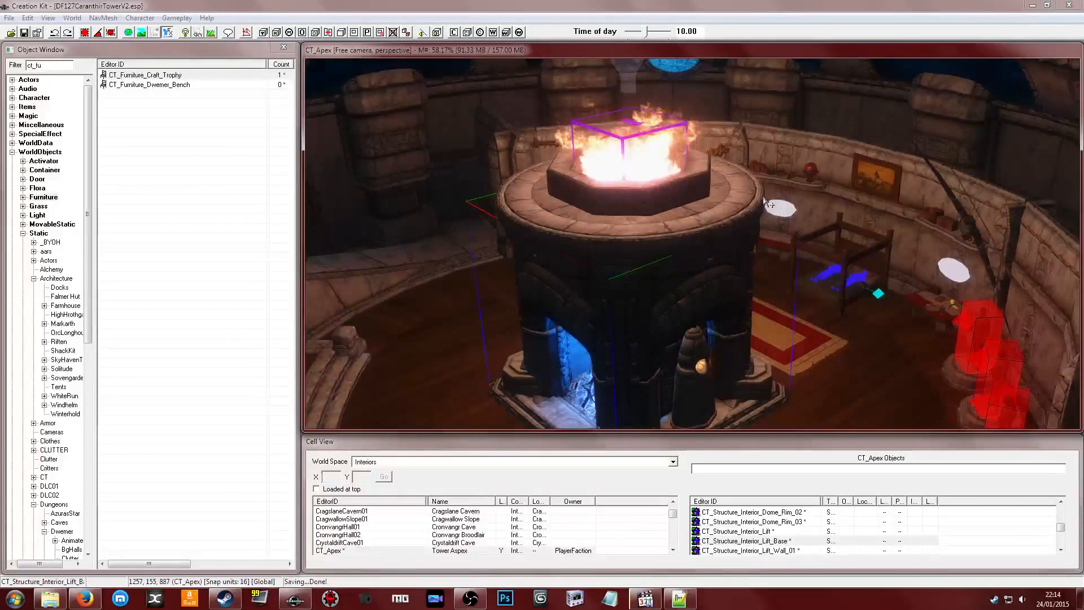
double_click(629, 160)
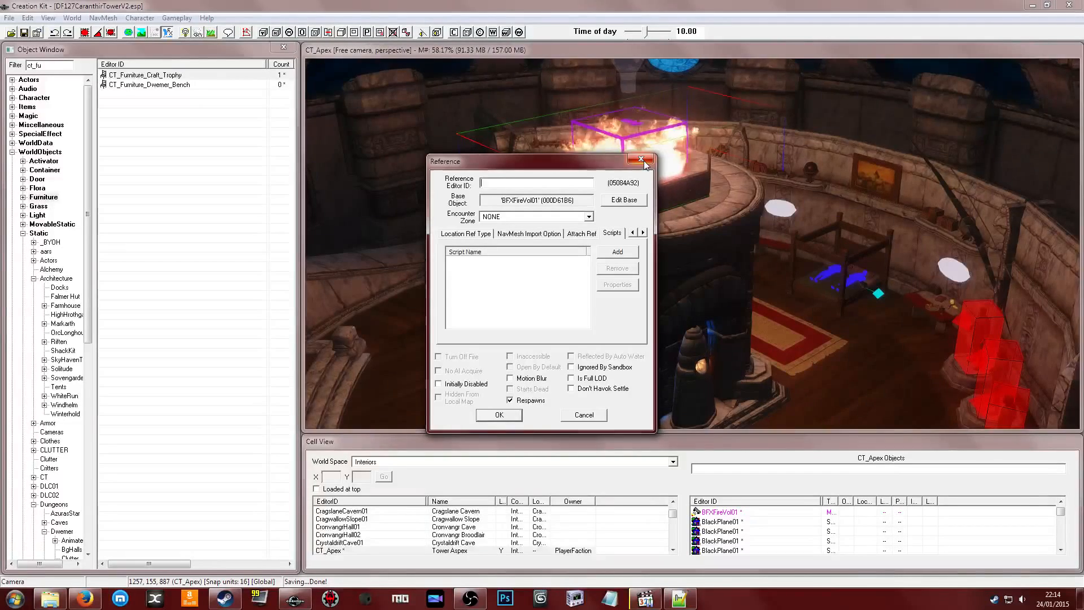
click(641, 160)
shift+middle_drag(768, 253, 697, 252)
key(Delete)
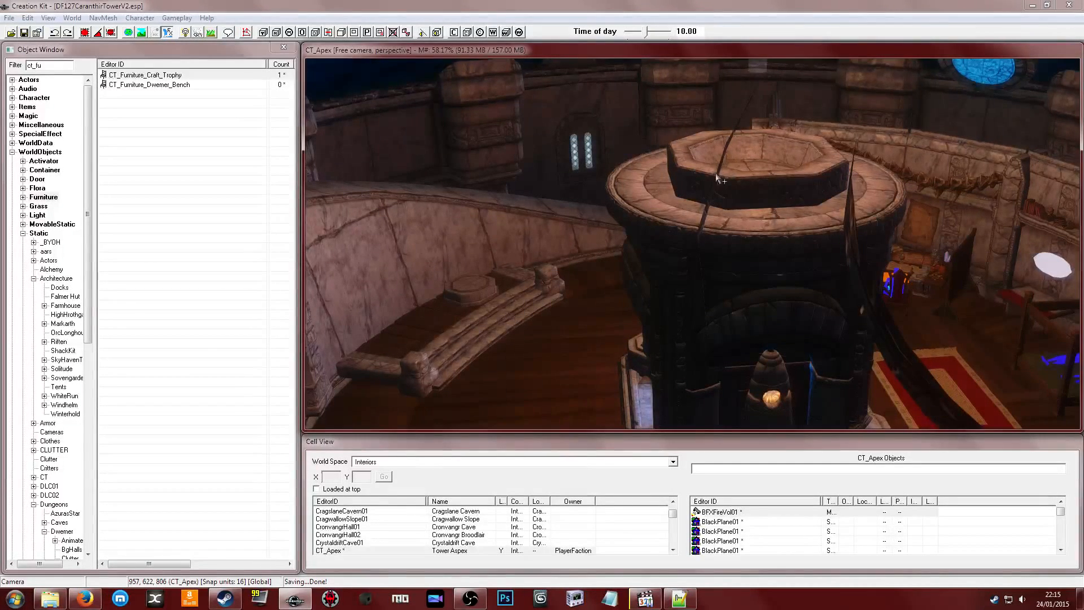
Inspect the trough on top of the lift tower and the octagonal trophy base on the raised wooden platform
click(737, 173)
scroll(713, 197, up, 2)
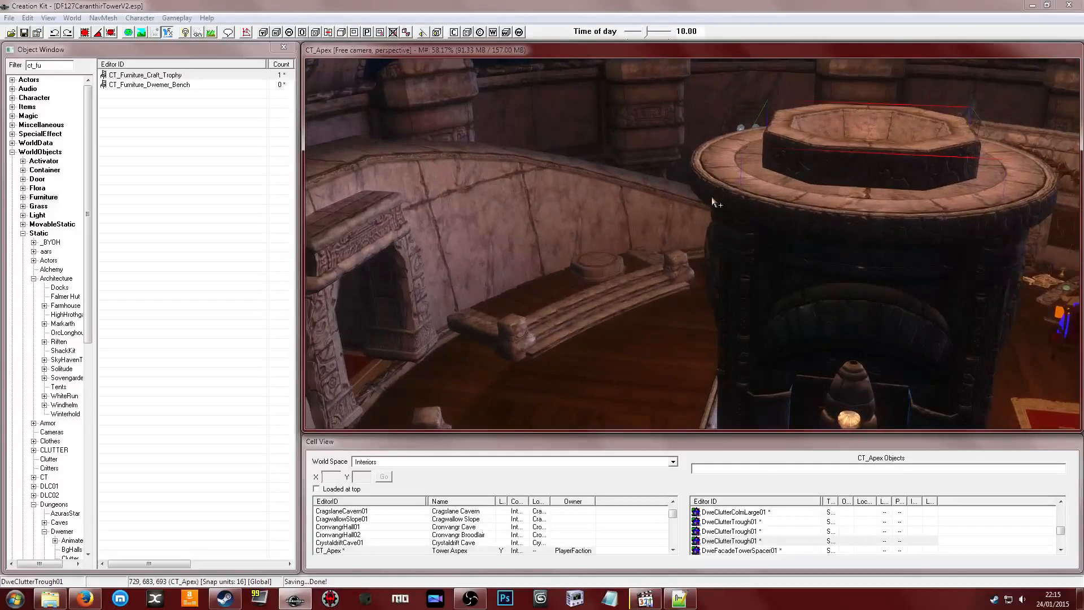
middle_drag(711, 197, 723, 85)
scroll(717, 201, up, 3)
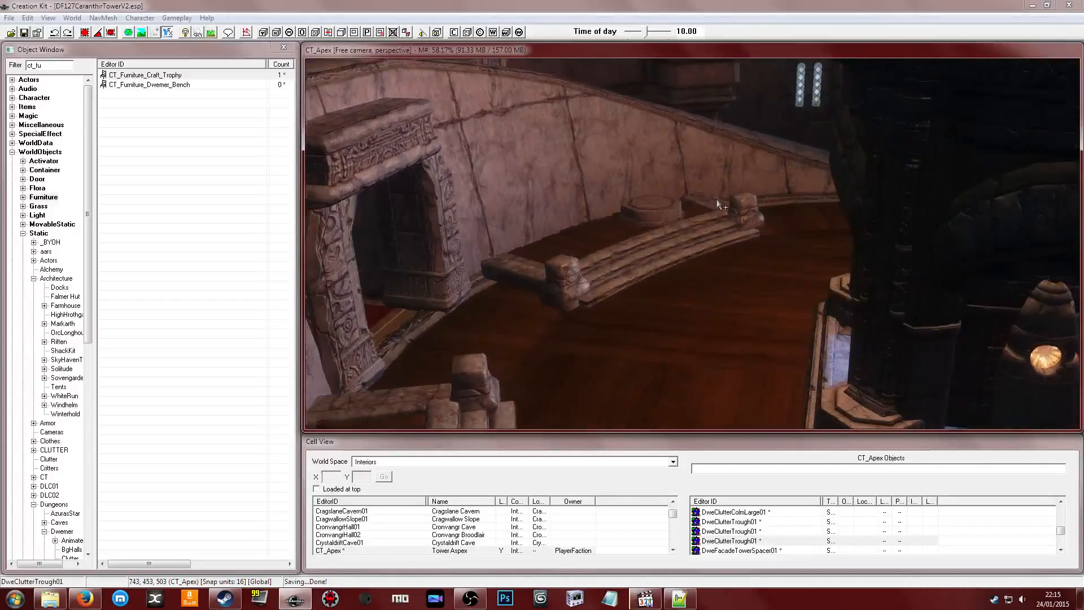
shift+middle_drag(718, 203, 637, 228)
click(663, 213)
scroll(649, 216, up, 6)
scroll(654, 218, down, 5)
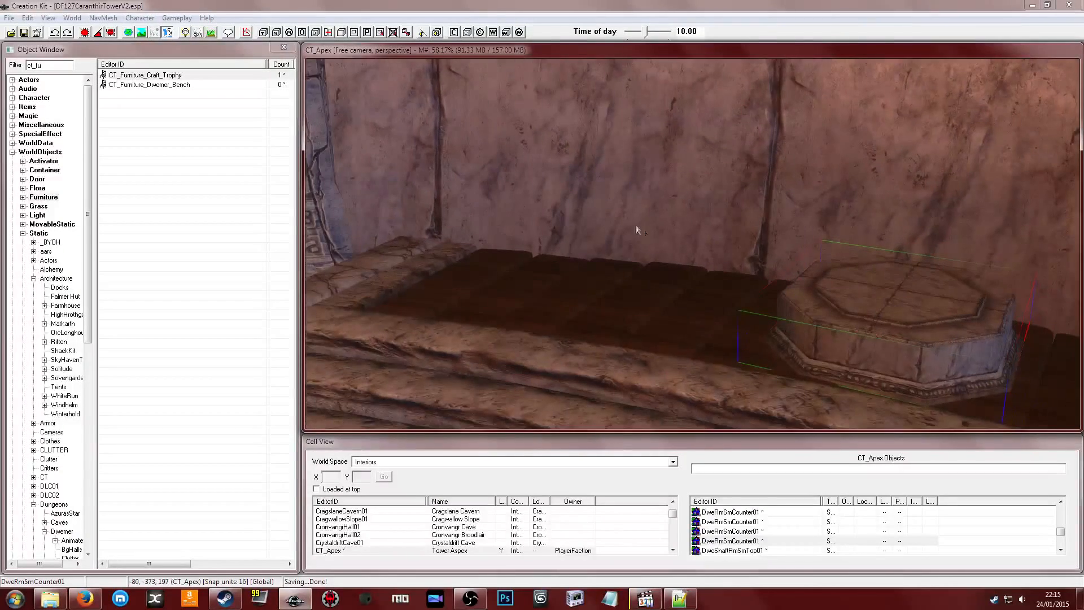
Check the reference settings and attached scripts of the octagonal stone base on the raised wooden platform
mouse_move(741, 243)
middle_down()
mouse_move(729, 237)
mouse_move(742, 248)
middle_up()
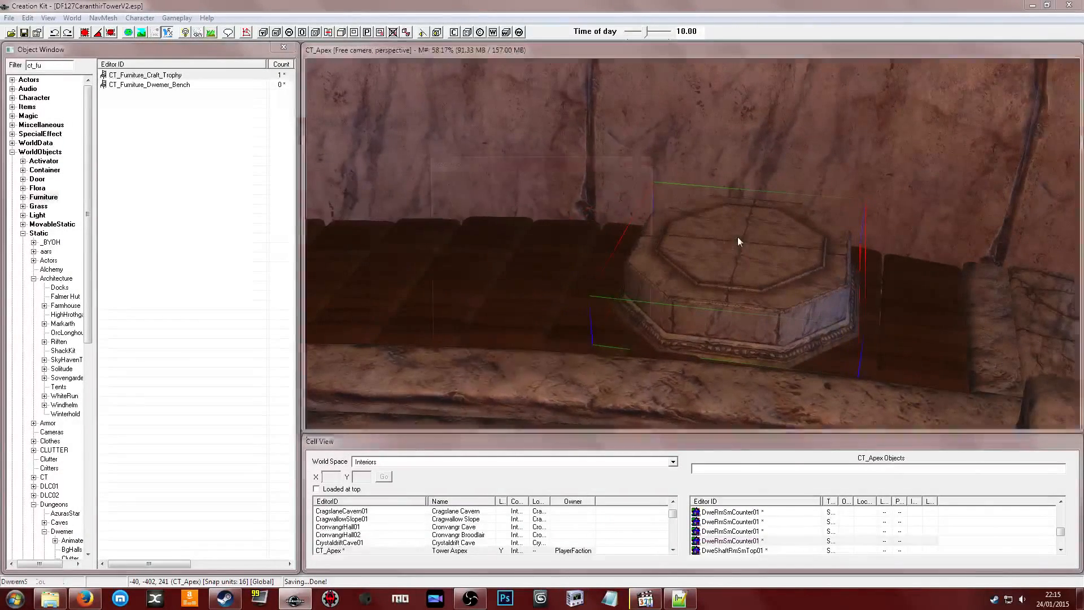
double_click(738, 237)
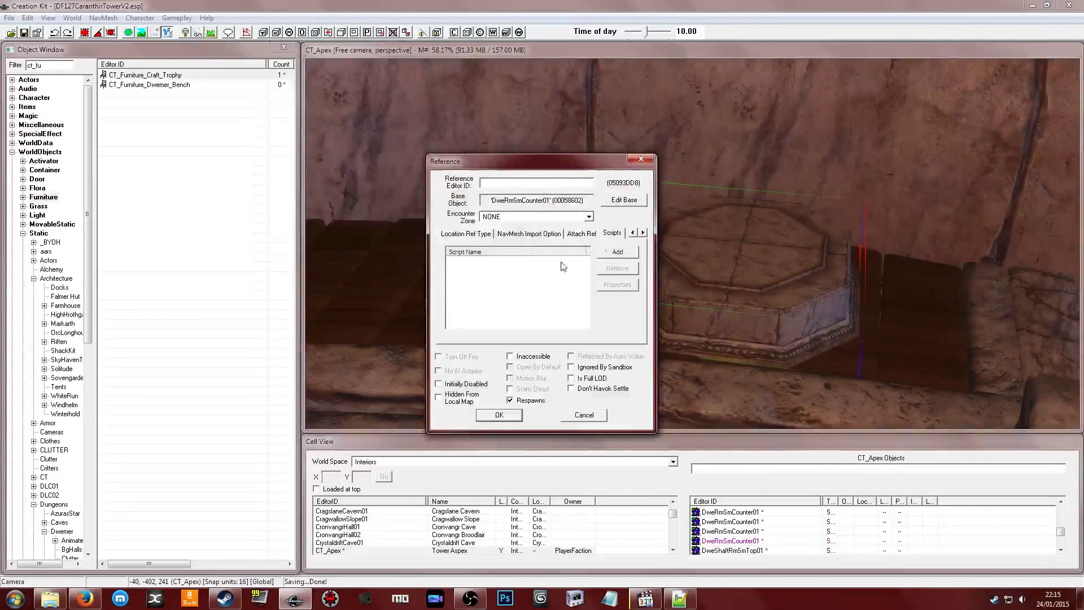
click(641, 160)
scroll(751, 271, down, 3)
click(160, 125)
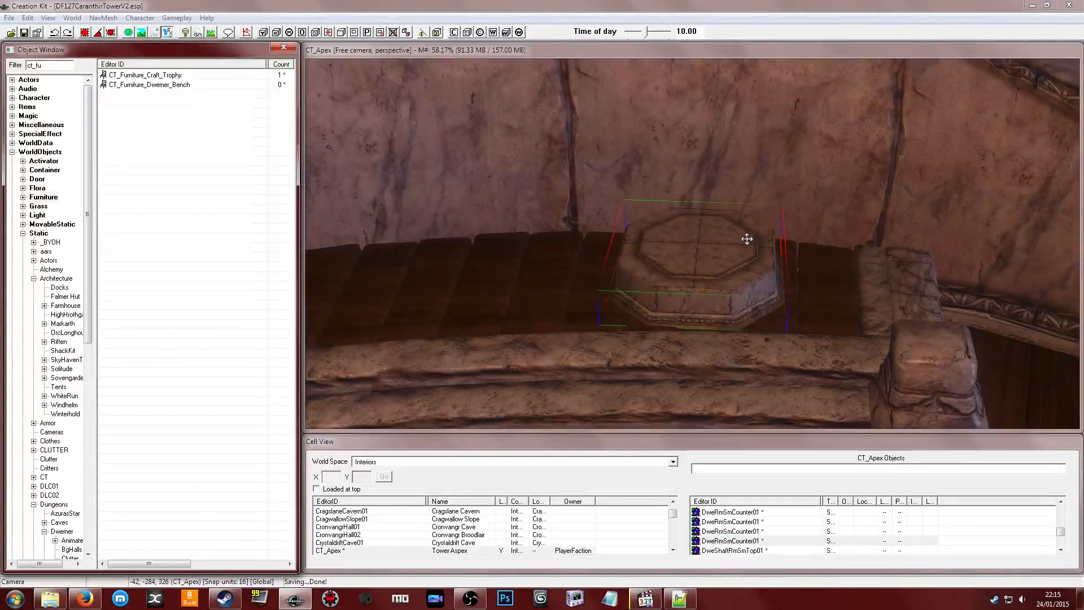
Replace the selected octagonal DweRmSmCounter01 base with CT_Activator_Trophy_Base, limiting the search and replace to the selection only
click(701, 227)
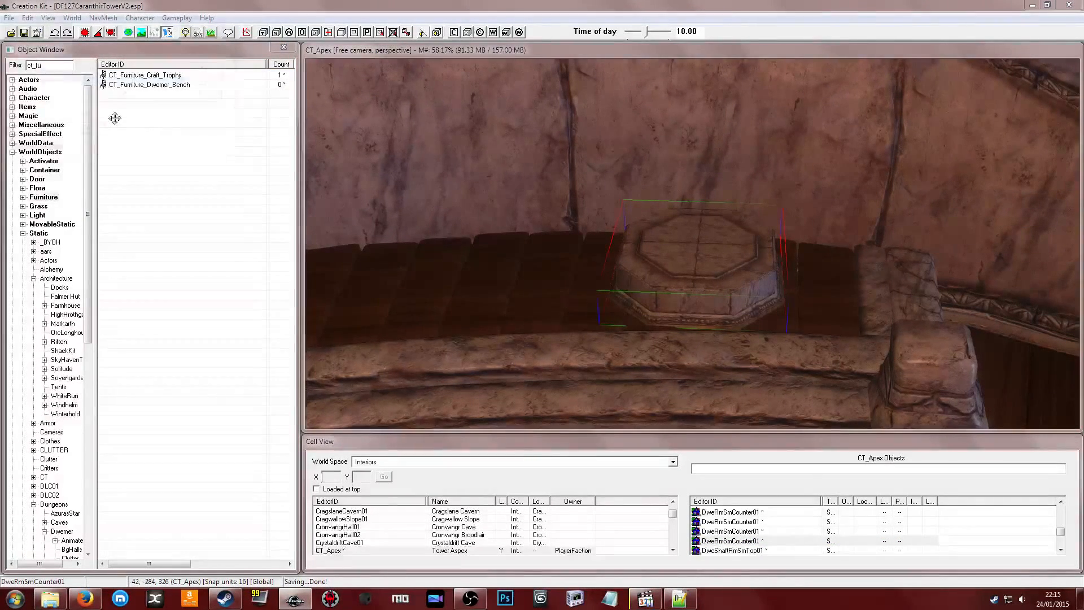
key(ctrl+f)
key(Return)
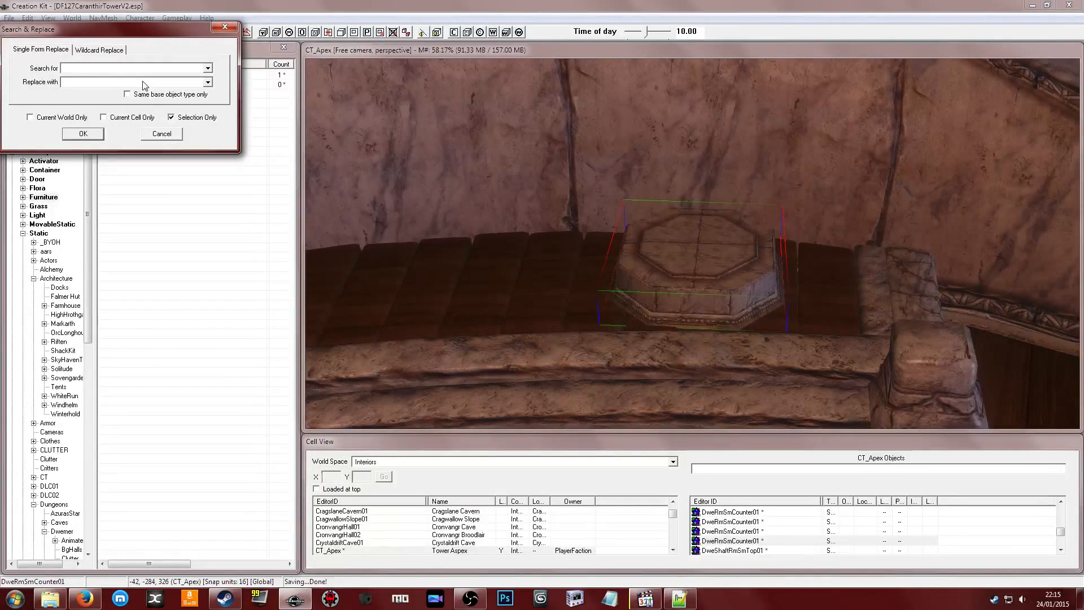
click(144, 85)
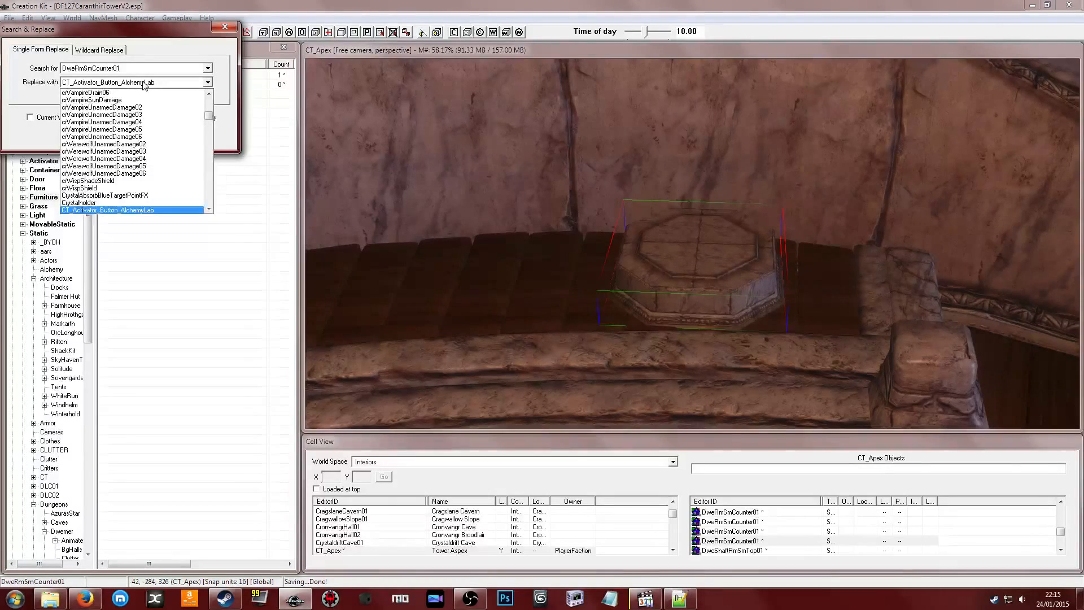
text(t)
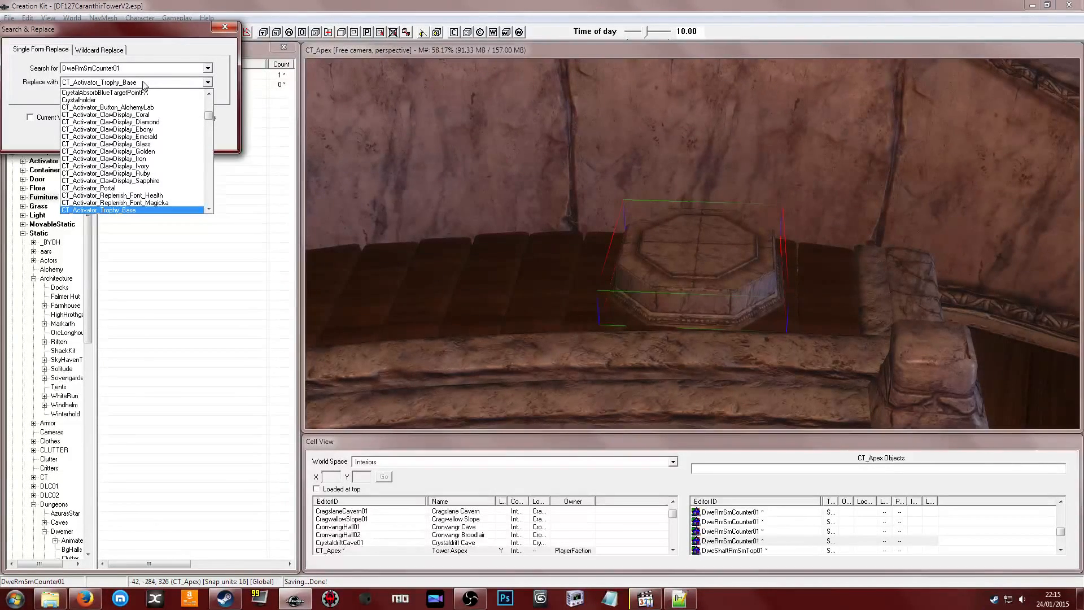
click(133, 210)
click(84, 134)
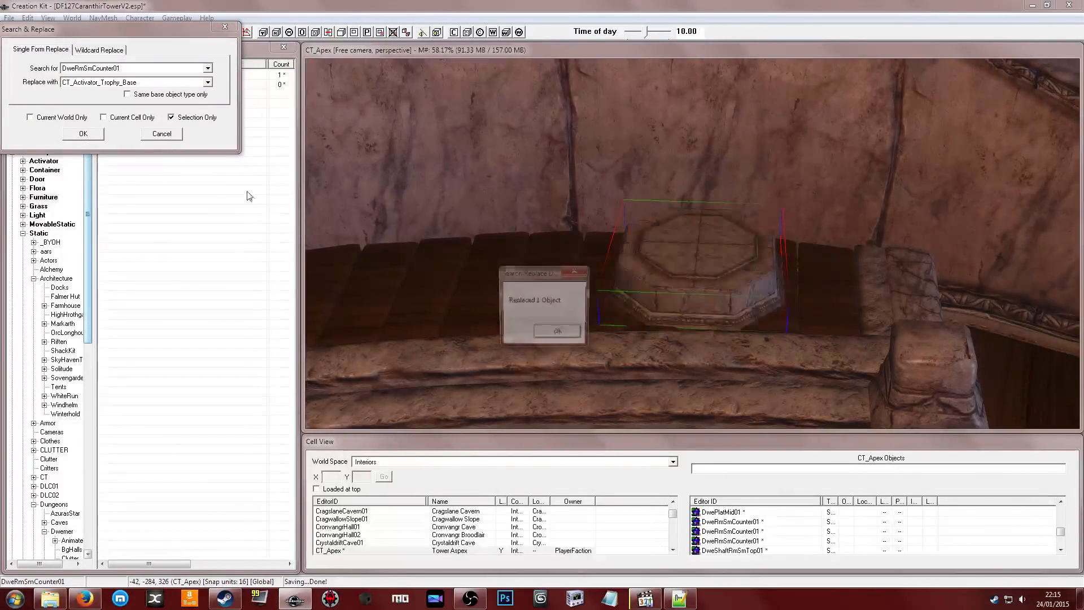
click(555, 332)
Add a linked reference from the trophy base activator to CT_Ref_Craft_Trophy in the CT_Apex cell, with keyword NONE
double_click(652, 274)
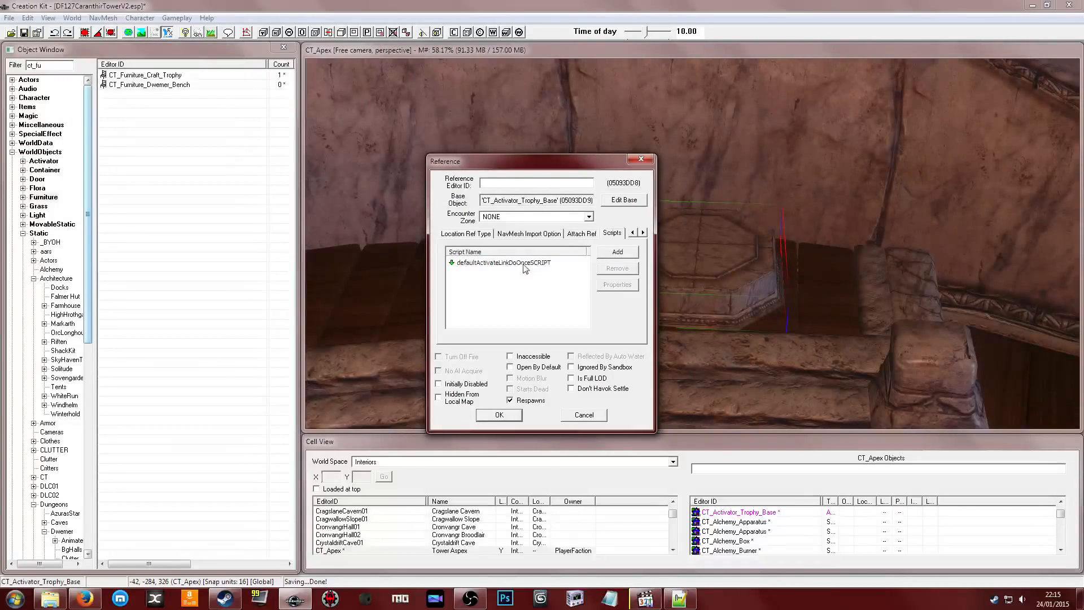
double_click(559, 267)
click(598, 406)
click(632, 233)
click(632, 232)
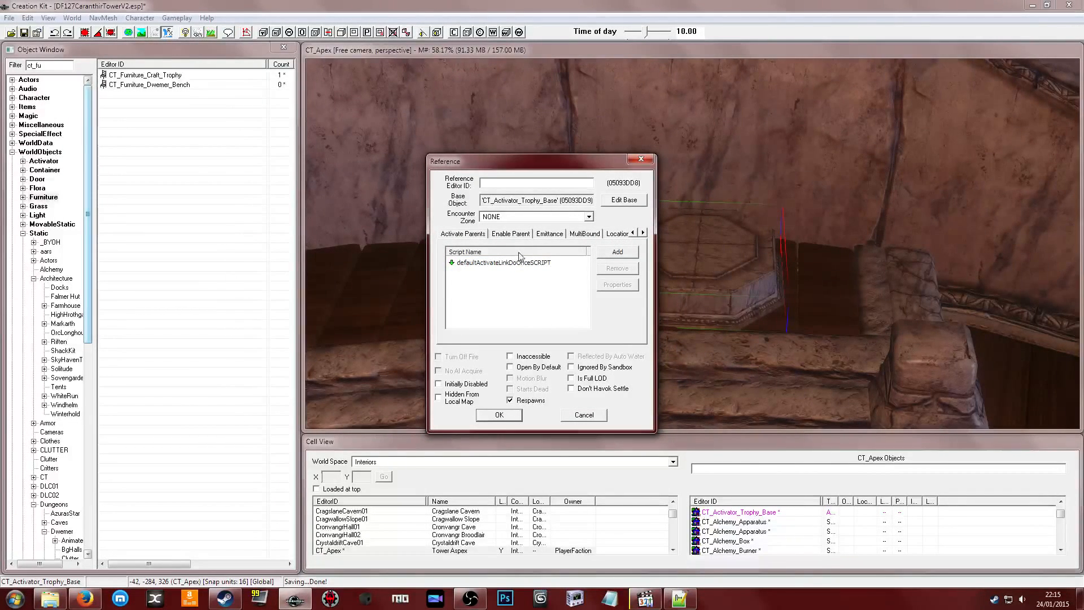
click(633, 233)
click(633, 232)
click(632, 233)
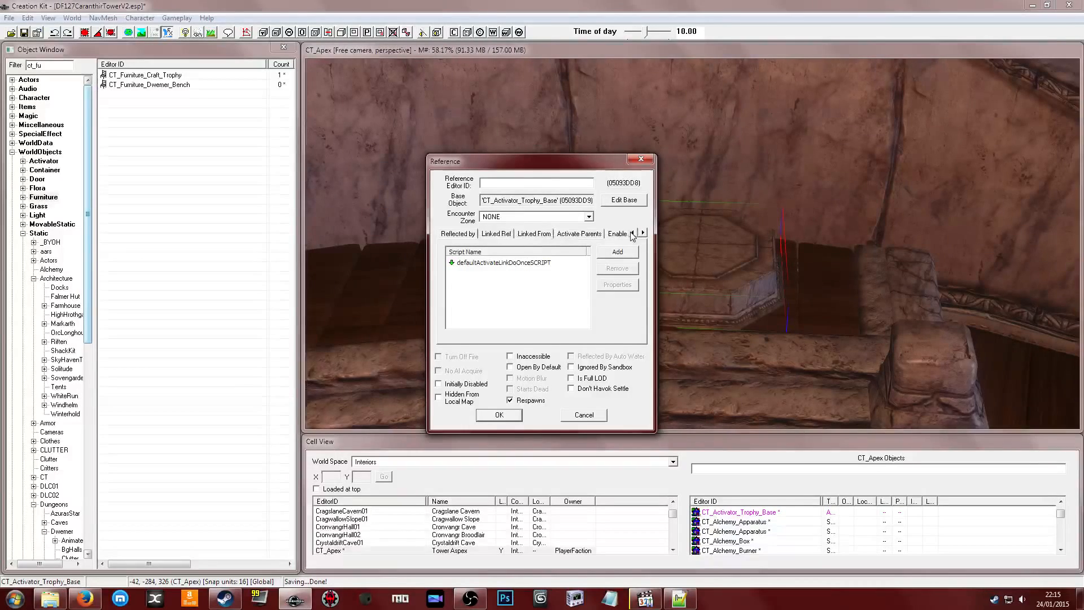
click(633, 233)
click(530, 233)
key(Escape)
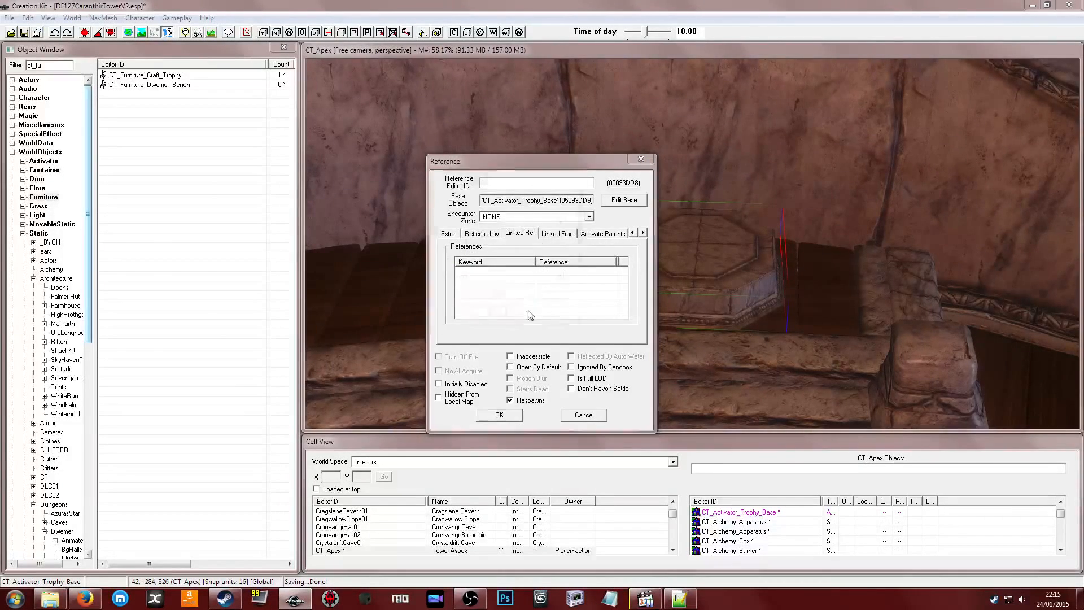
key(shift)
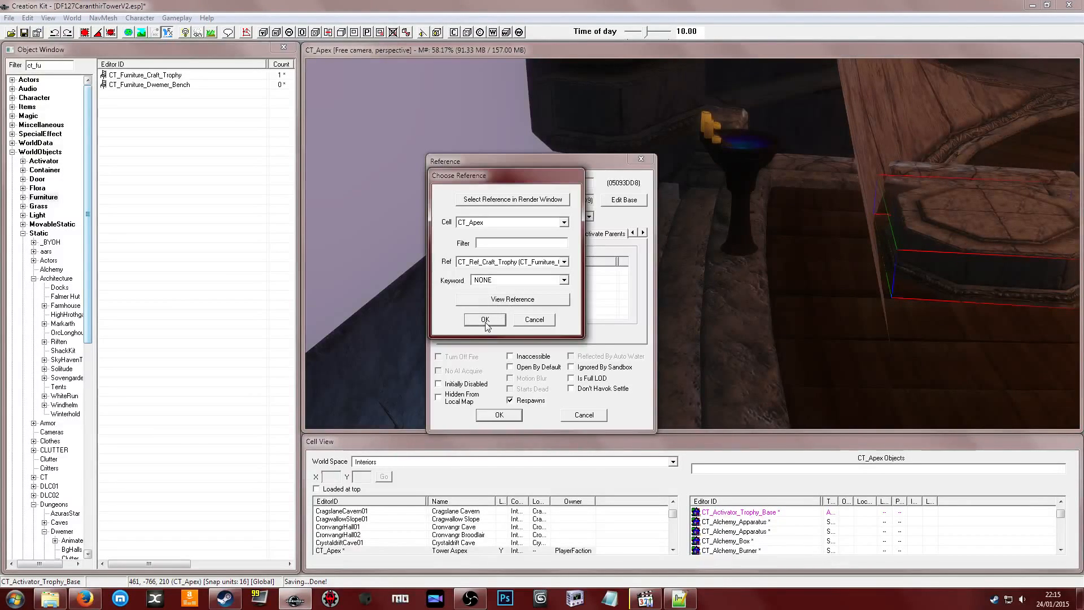
click(486, 323)
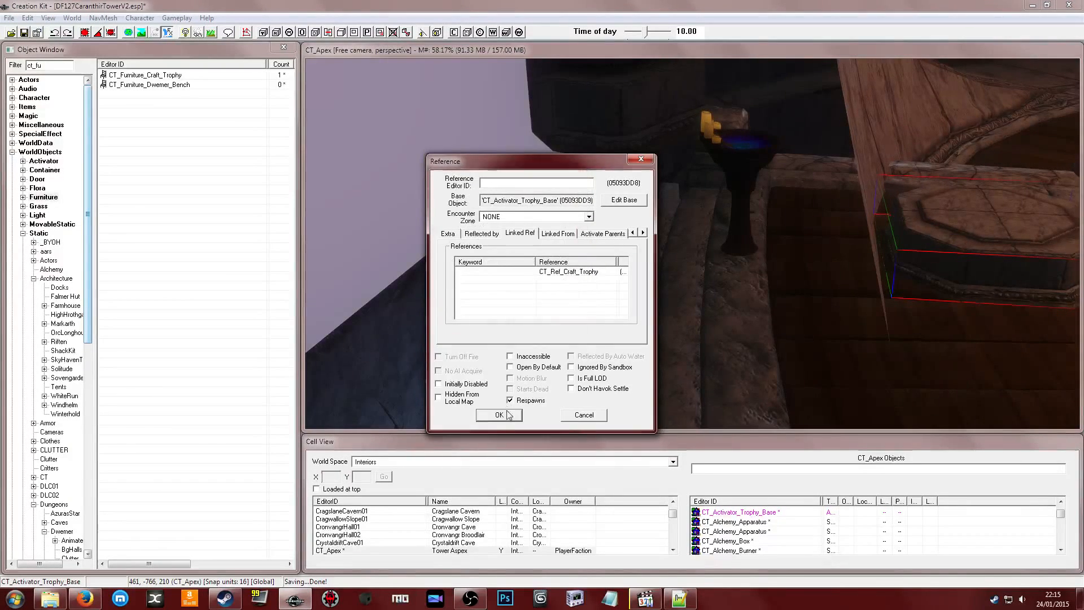
click(505, 416)
Select the CT_Ref_Craft_Trophy pedestal beside the trophy base and examine it up close
shift+middle_drag(775, 271, 706, 228)
click(689, 236)
scroll(686, 230, up, 3)
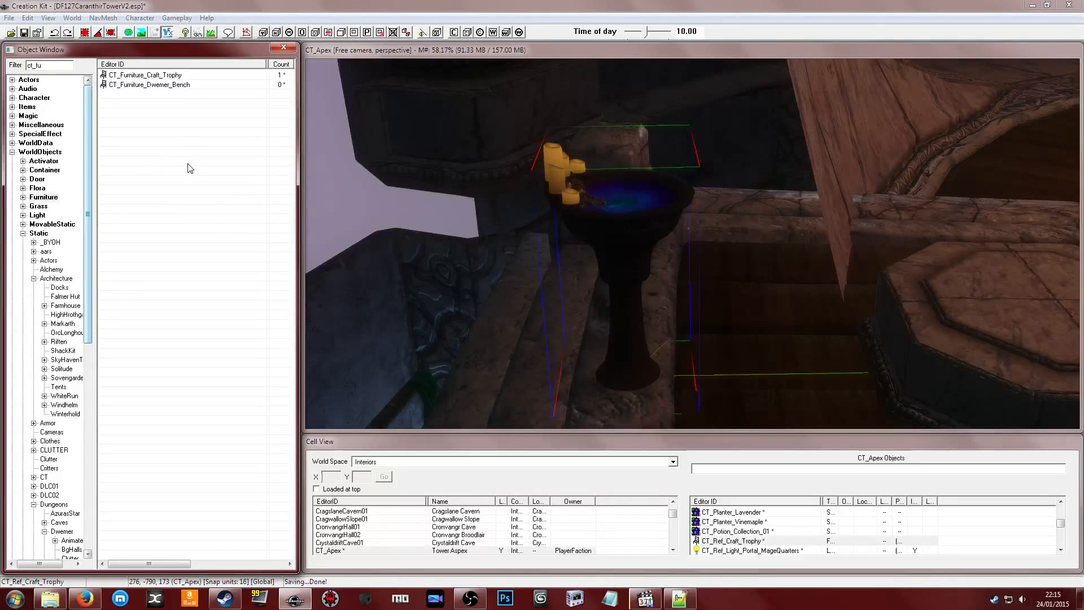
List all Constructible Objects under Items with the object filter cleared
click(12, 125)
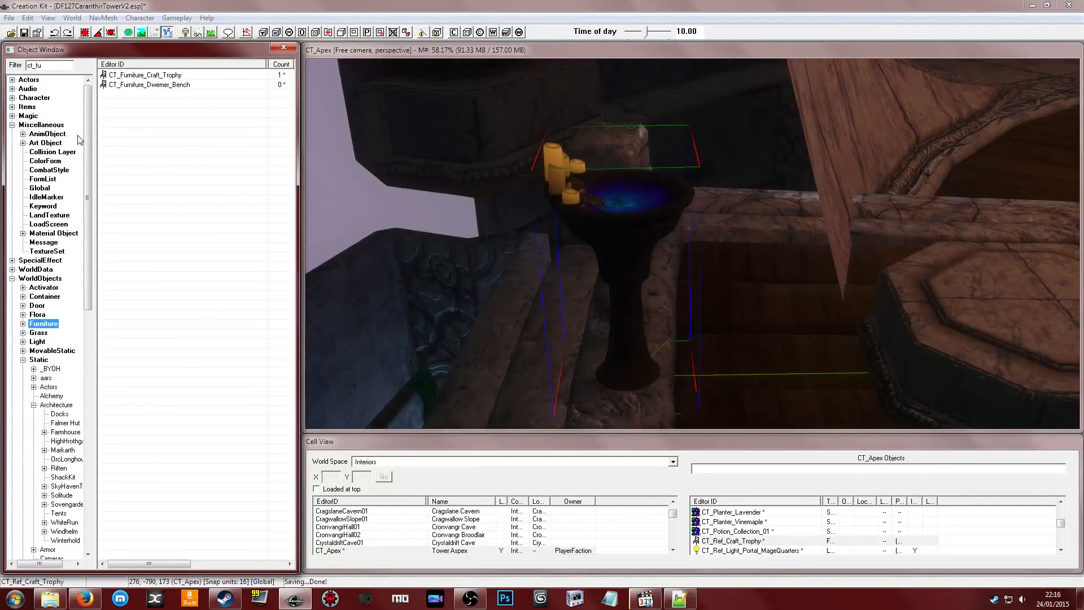
click(48, 216)
click(49, 234)
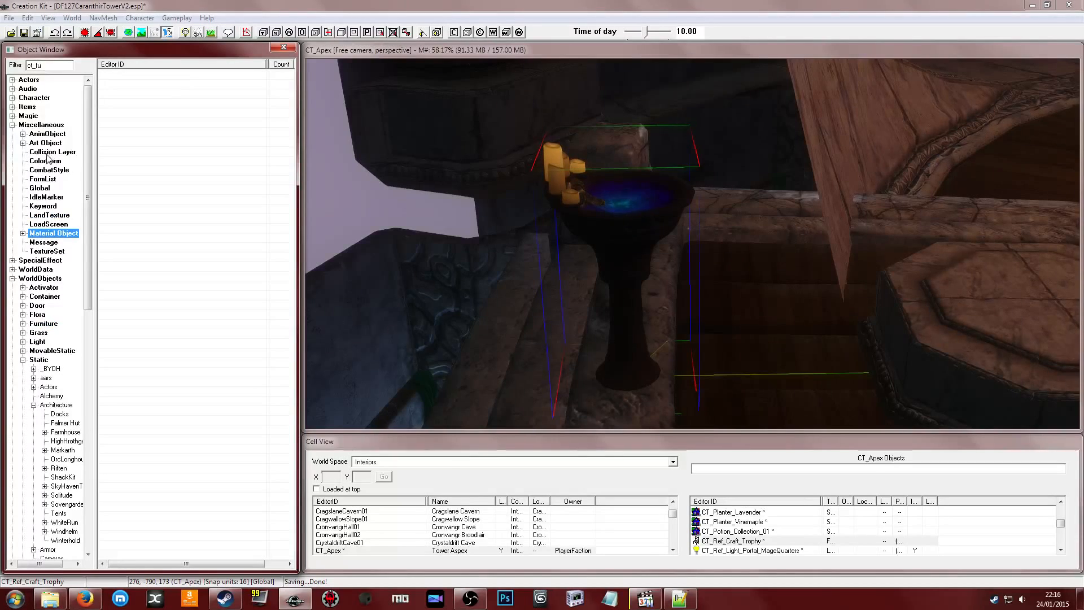
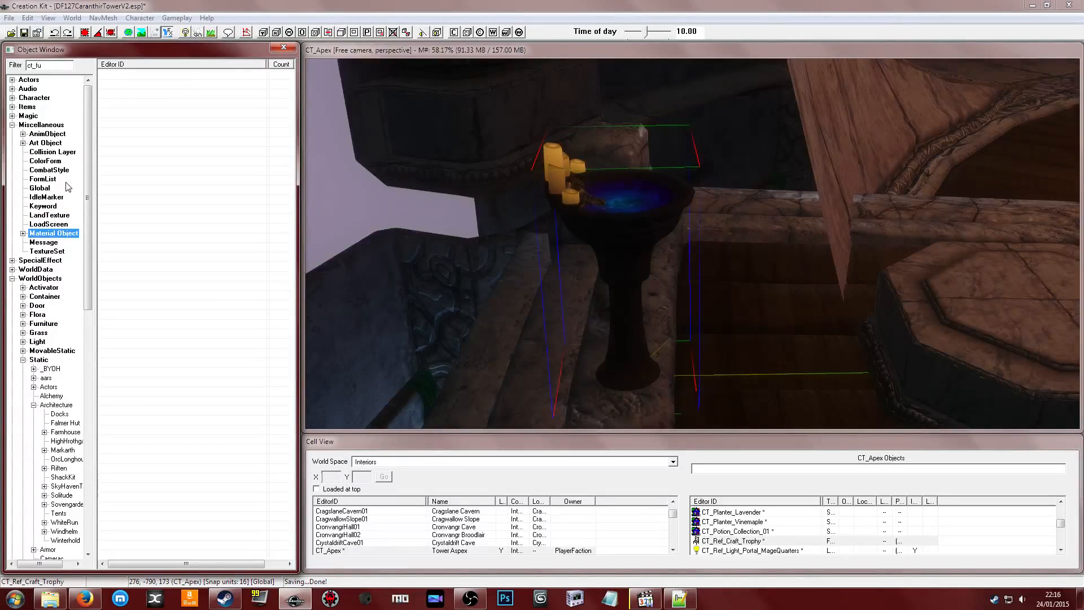
click(12, 126)
click(13, 115)
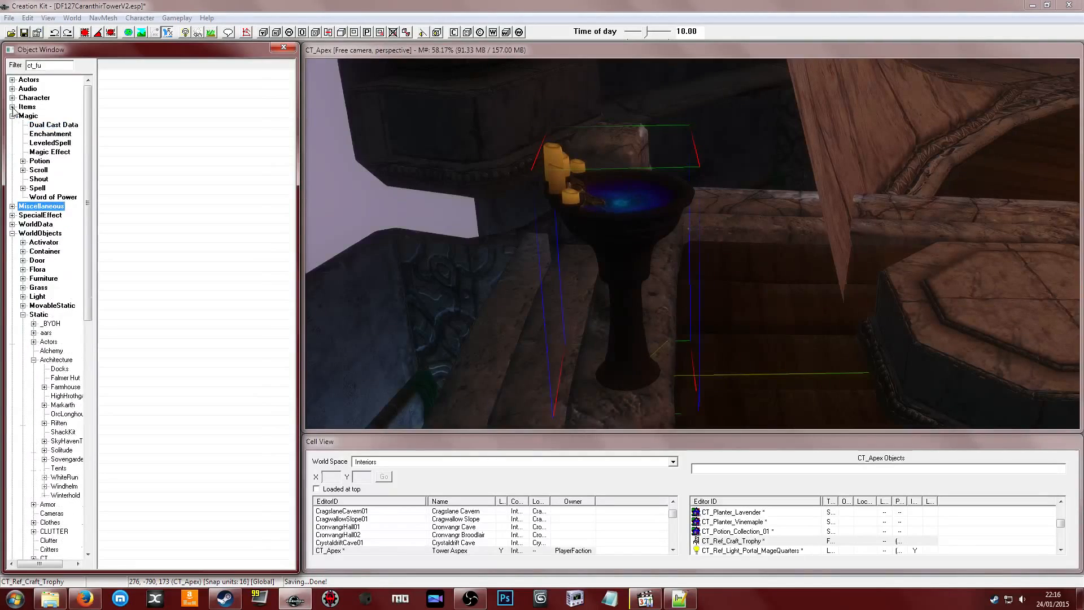
click(12, 106)
click(12, 223)
click(54, 153)
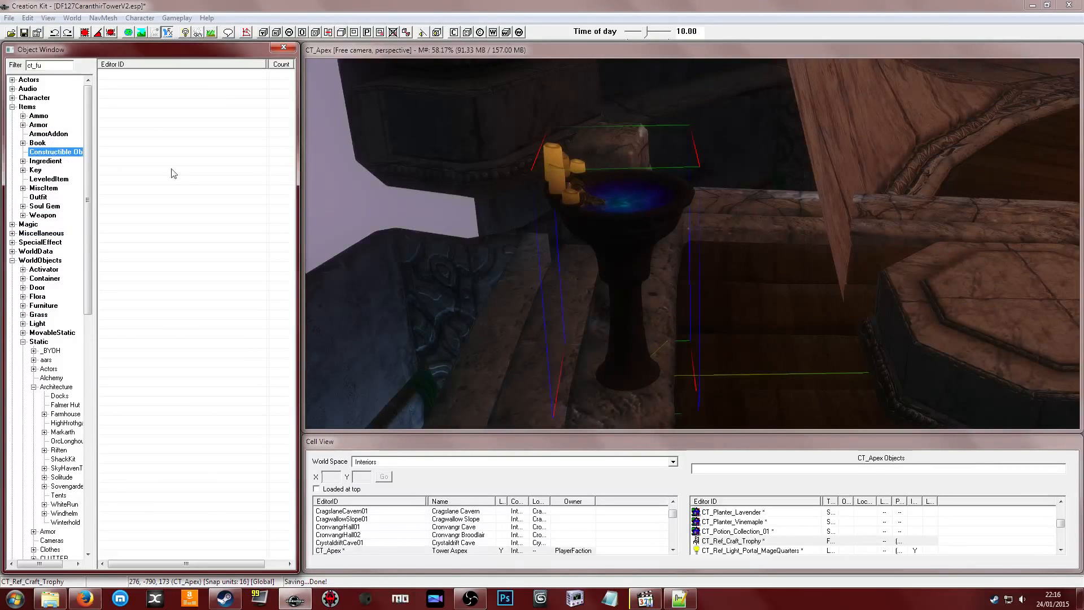
double_click(43, 64)
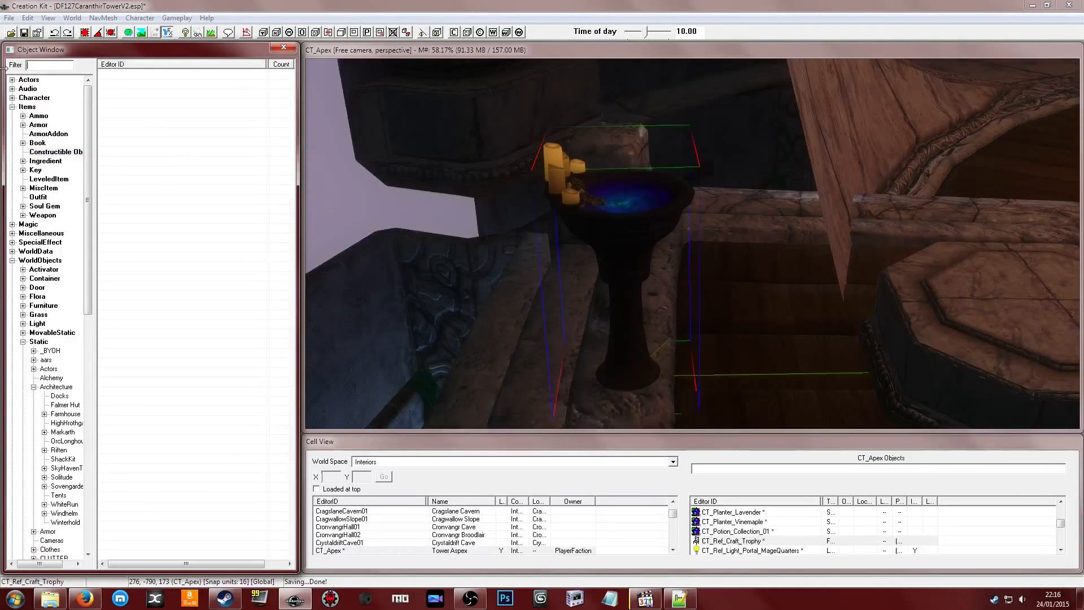
click(224, 133)
mouse_move(287, 71)
mouse_down()
mouse_move(260, 425)
mouse_move(274, 72)
mouse_up()
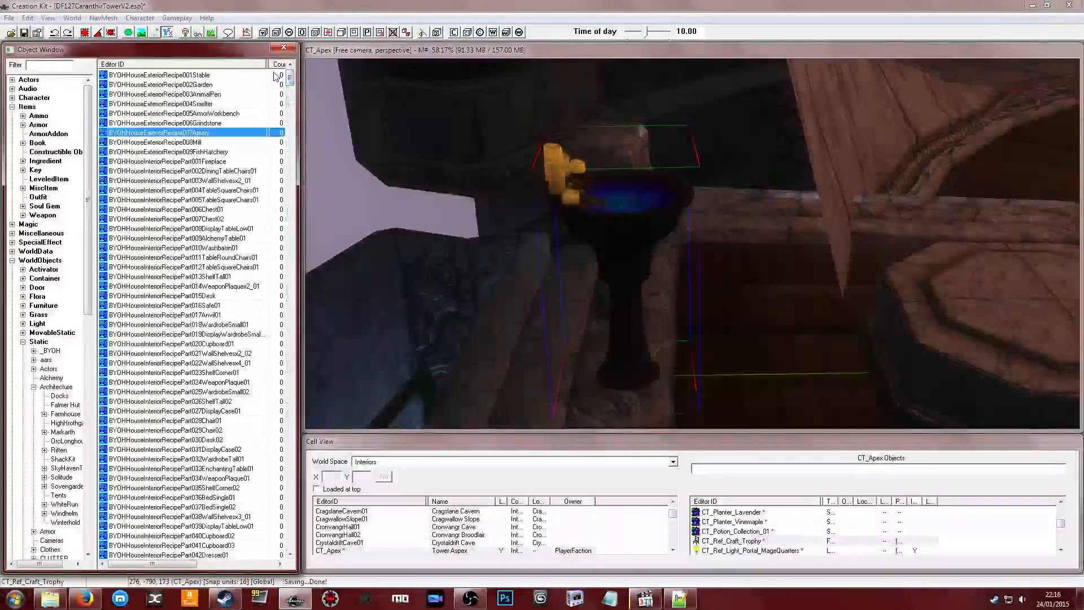
Create a constructible object with ID CT_Recripe_Trophy_Bear and set its created object to CT_Misc_Trophy_Bear
right_click(148, 111)
click(155, 117)
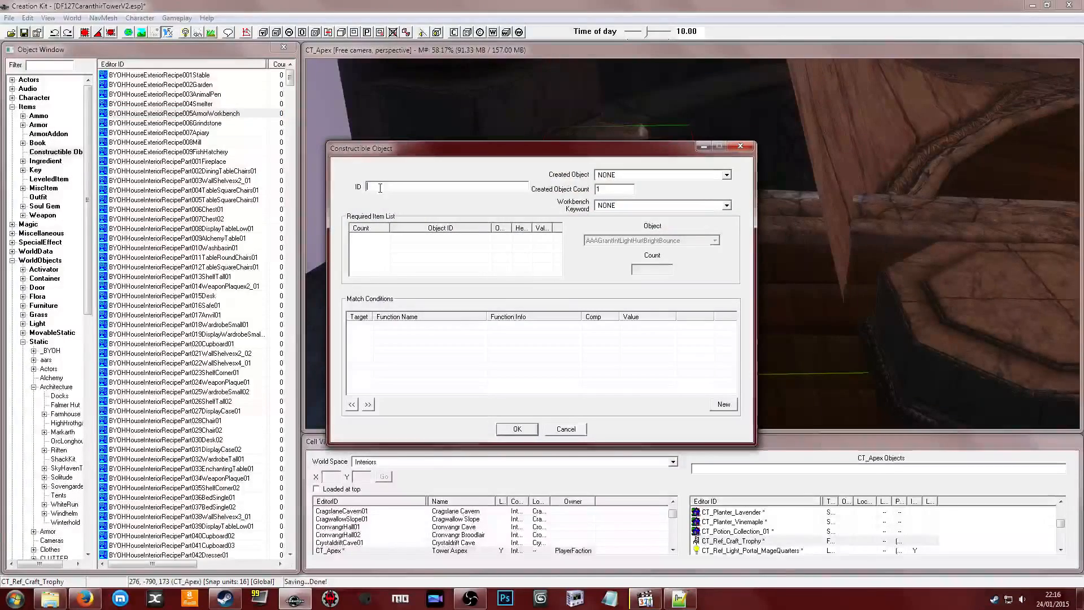
text(CT_Recip)
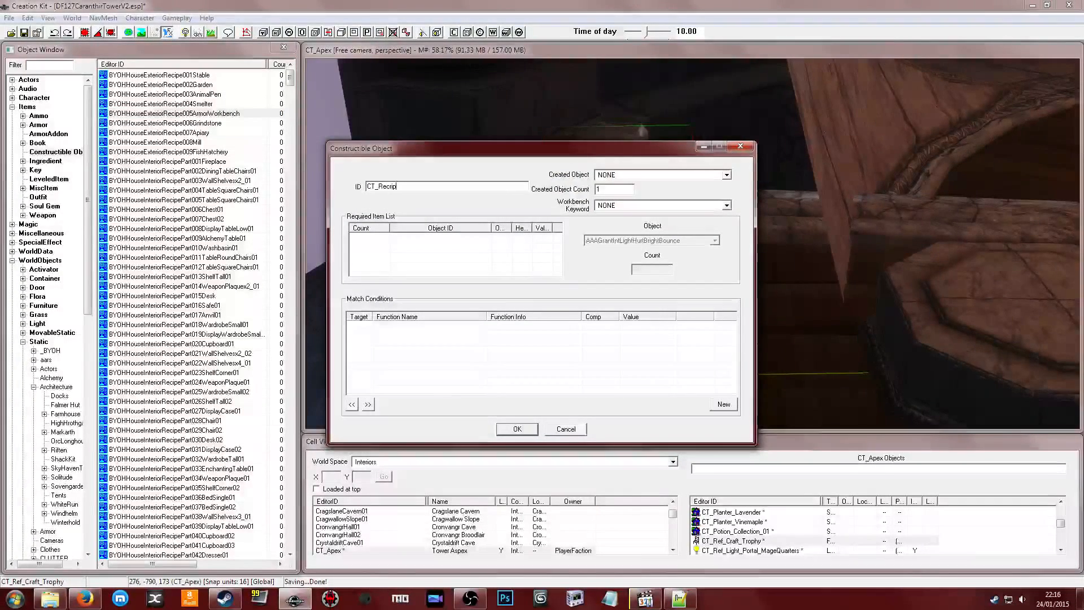
text(e_Trophy)
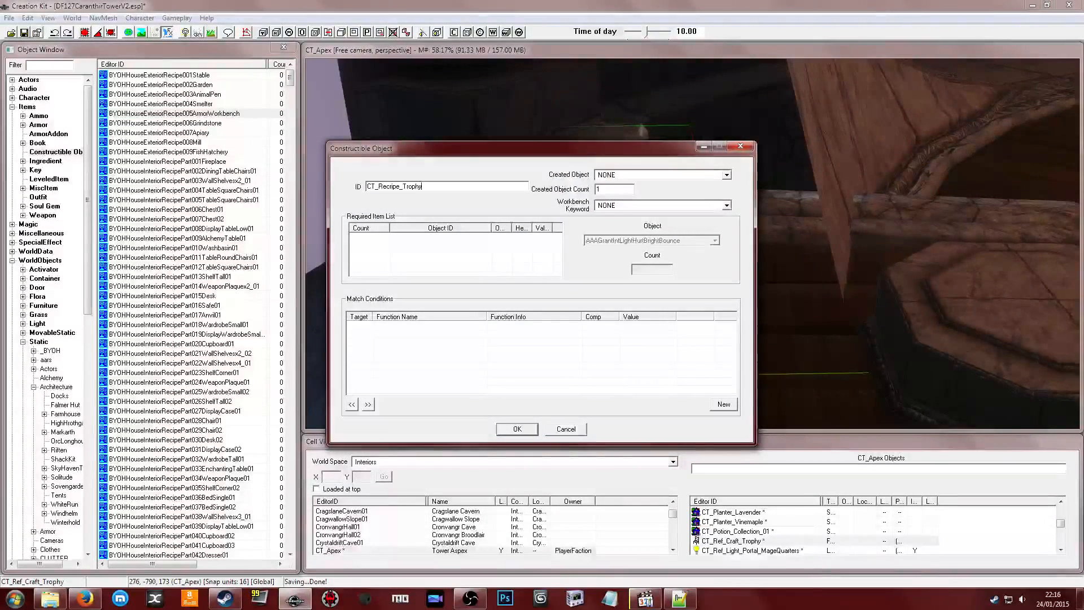
text(_Bear)
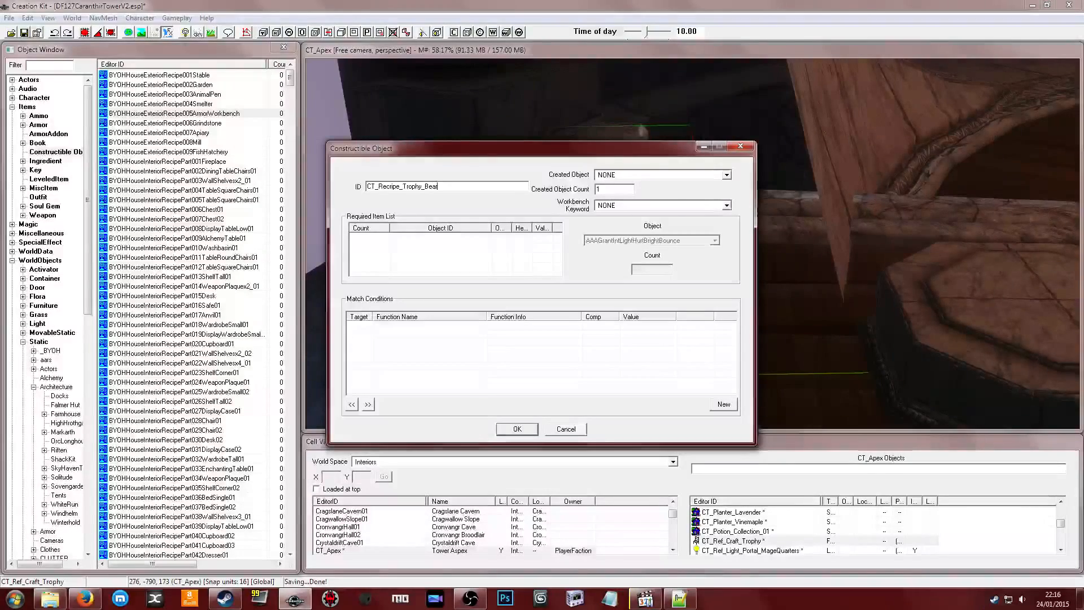
click(630, 174)
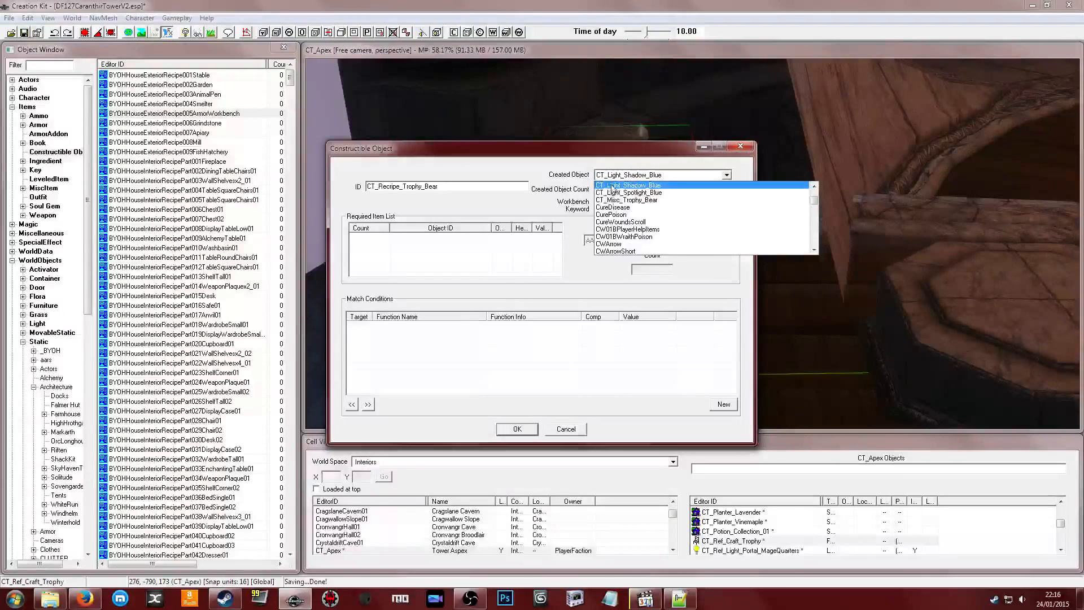
click(627, 200)
right_click(465, 255)
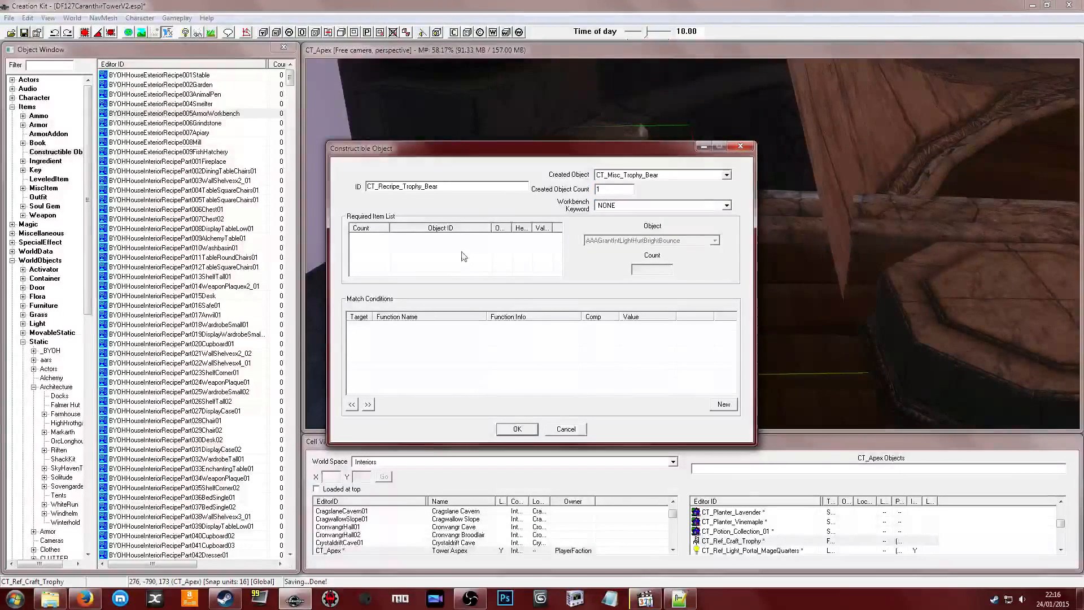
click(477, 259)
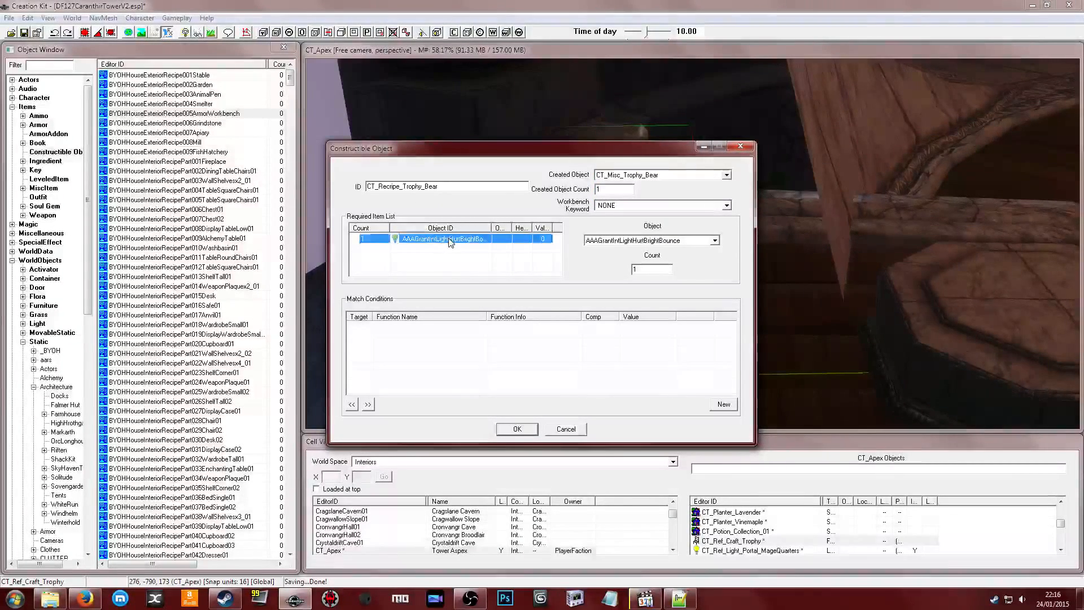
key(Delete)
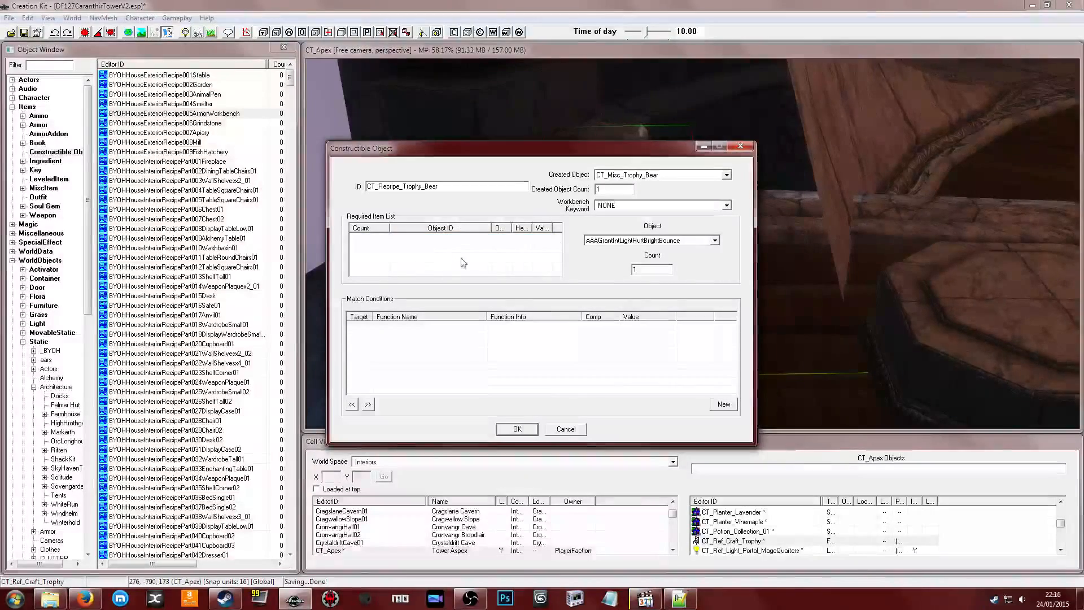
Add a match condition to the bear trophy recipe that uses the GetGlobalValue function and runs on Subject
right_click(456, 356)
click(437, 360)
right_click(439, 353)
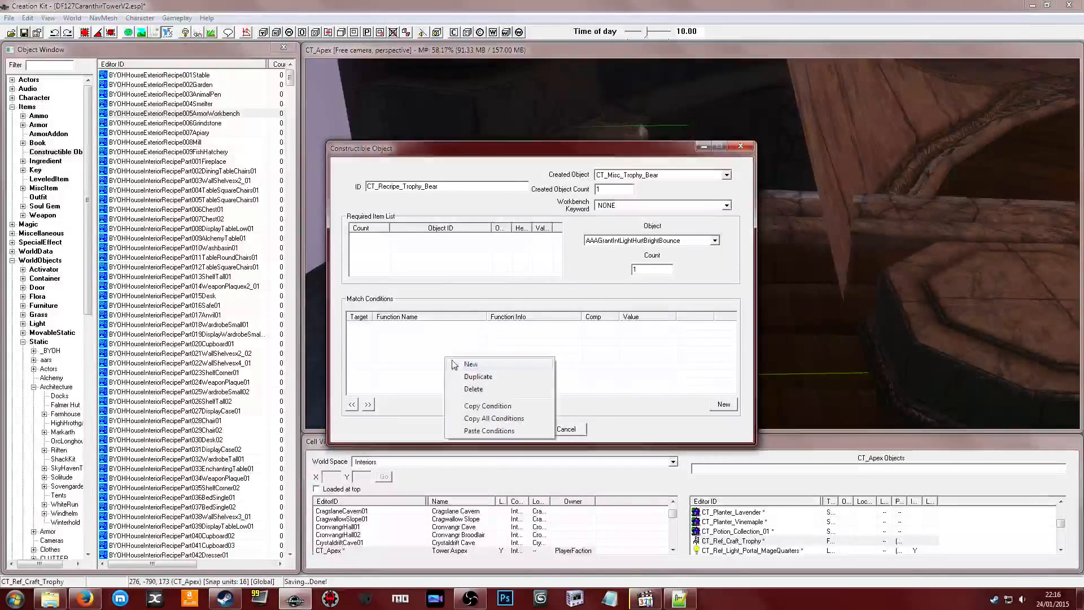
click(455, 357)
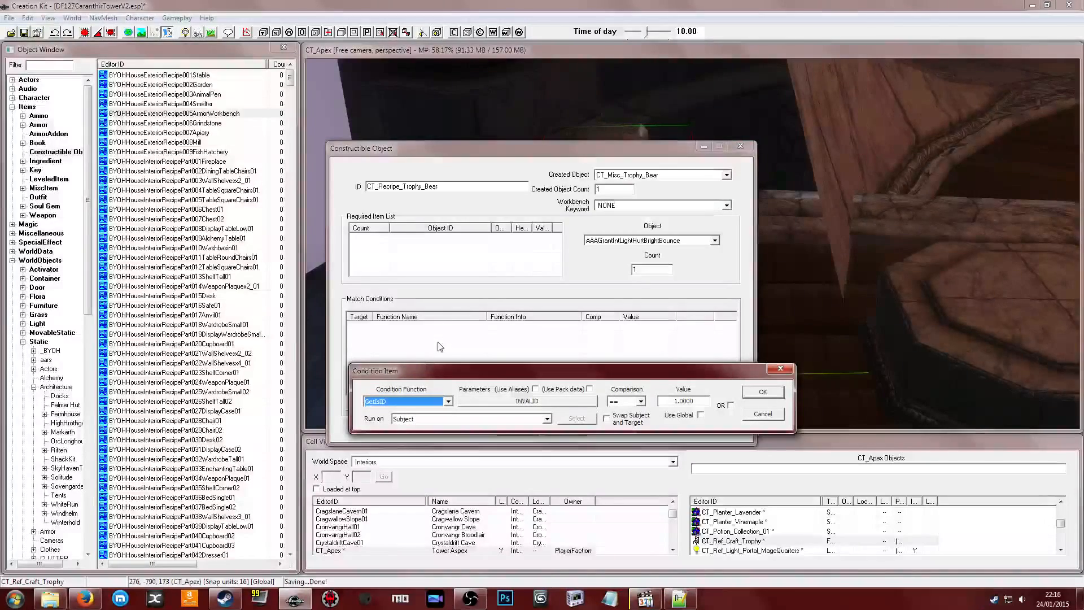
text(getg)
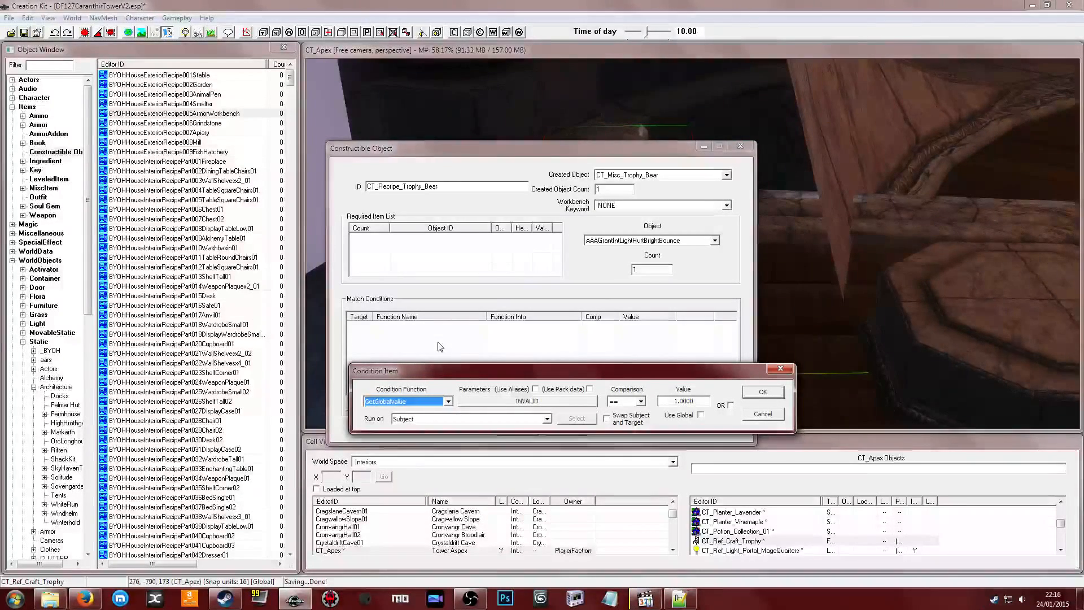
click(449, 419)
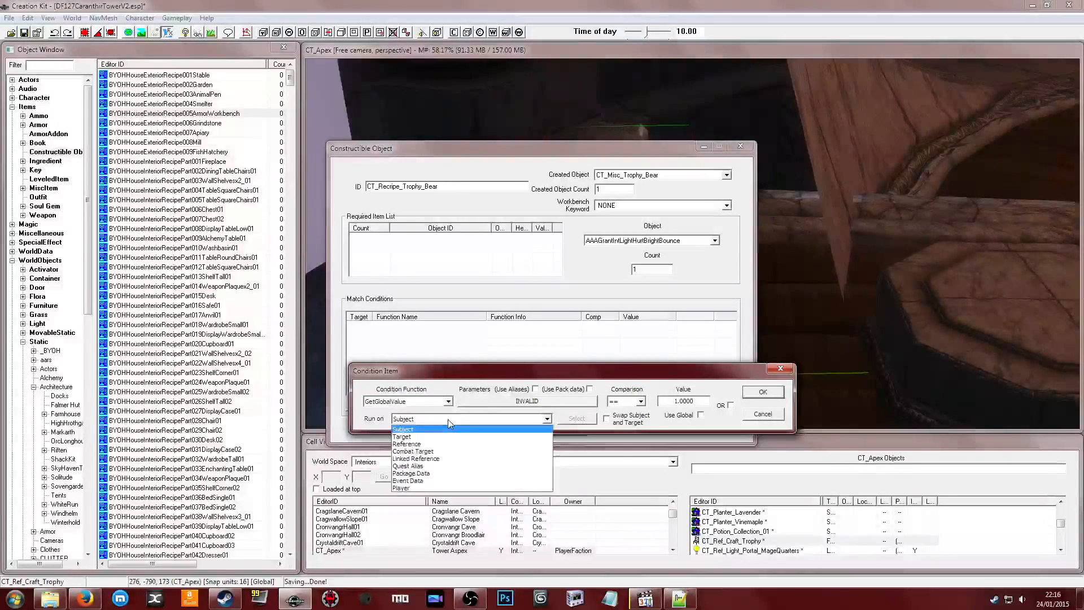
click(449, 419)
Set the condition's global to CT_Global_Trophy with a comparison value of 0 and accept the condition
click(504, 401)
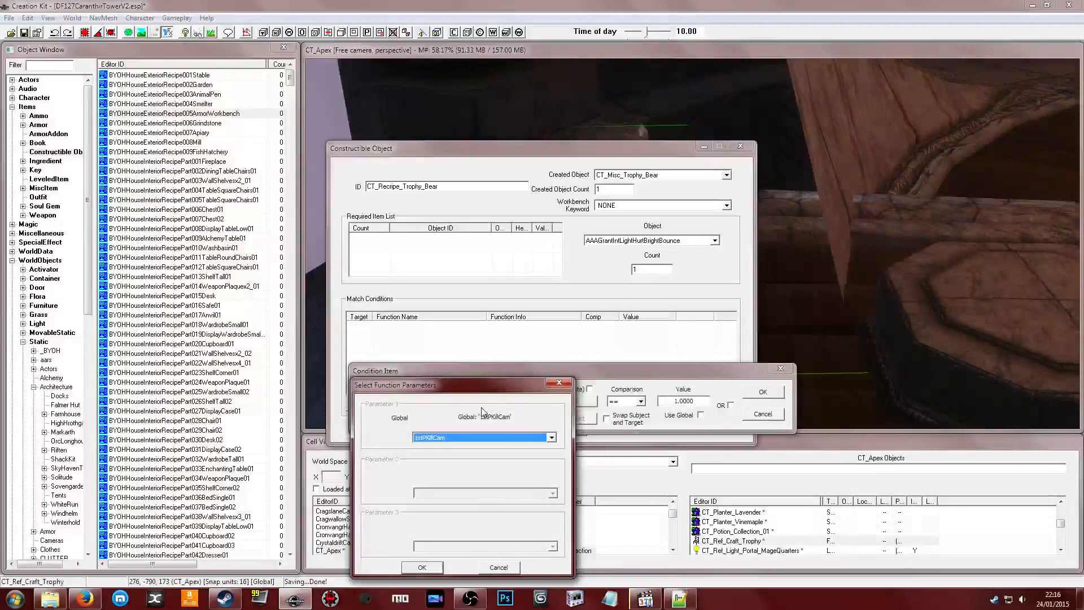
click(477, 438)
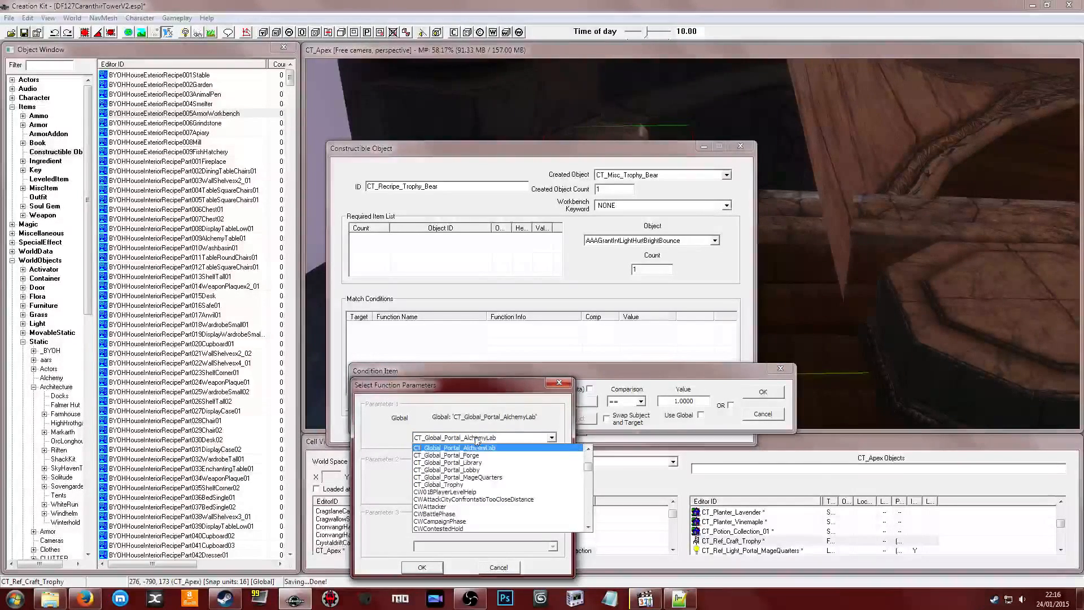
click(486, 485)
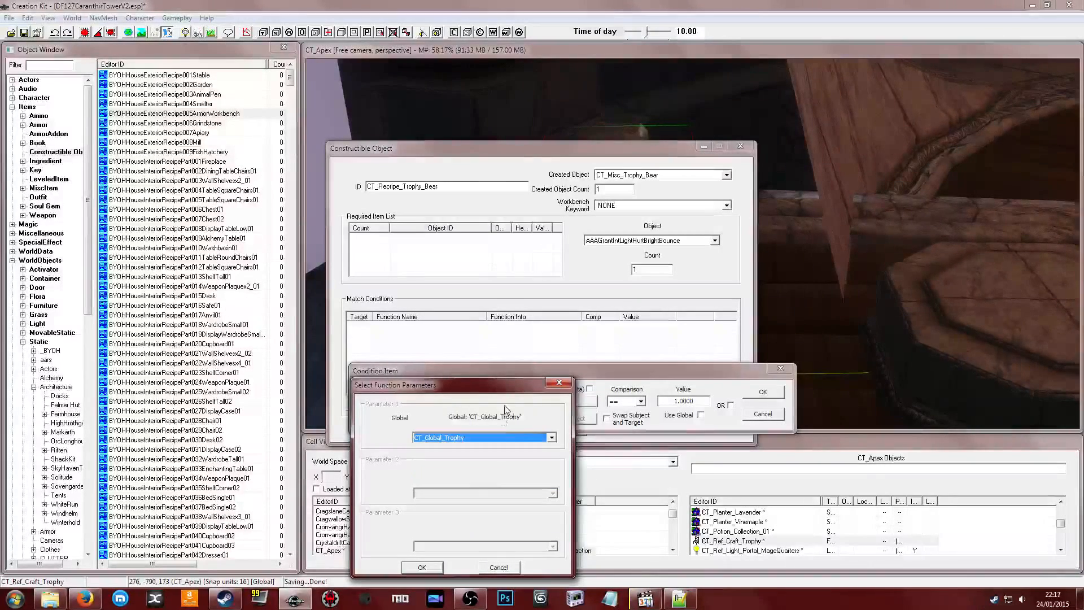
click(436, 570)
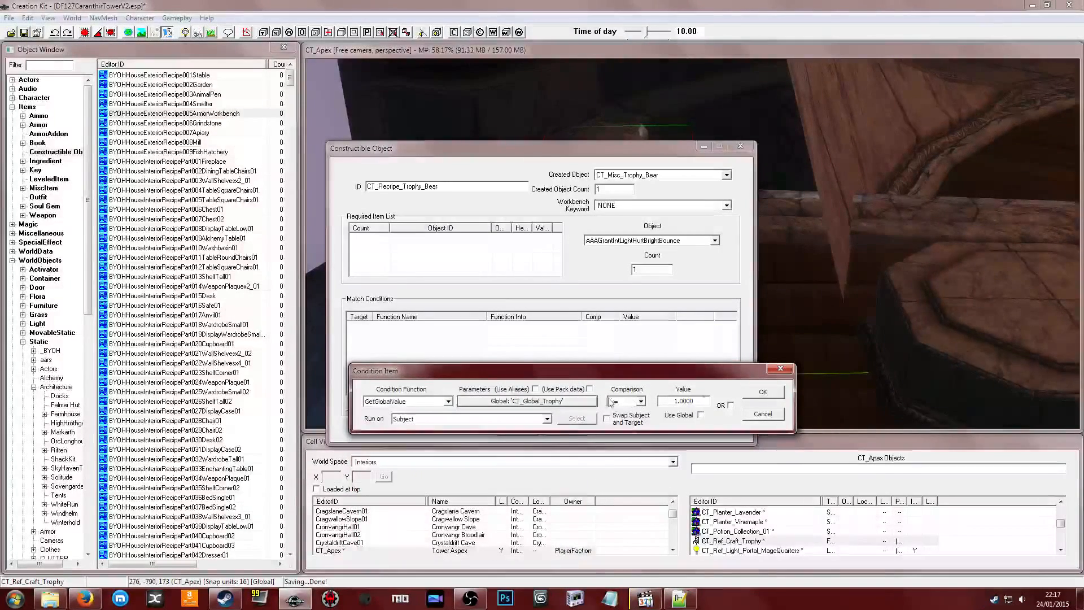
double_click(699, 402)
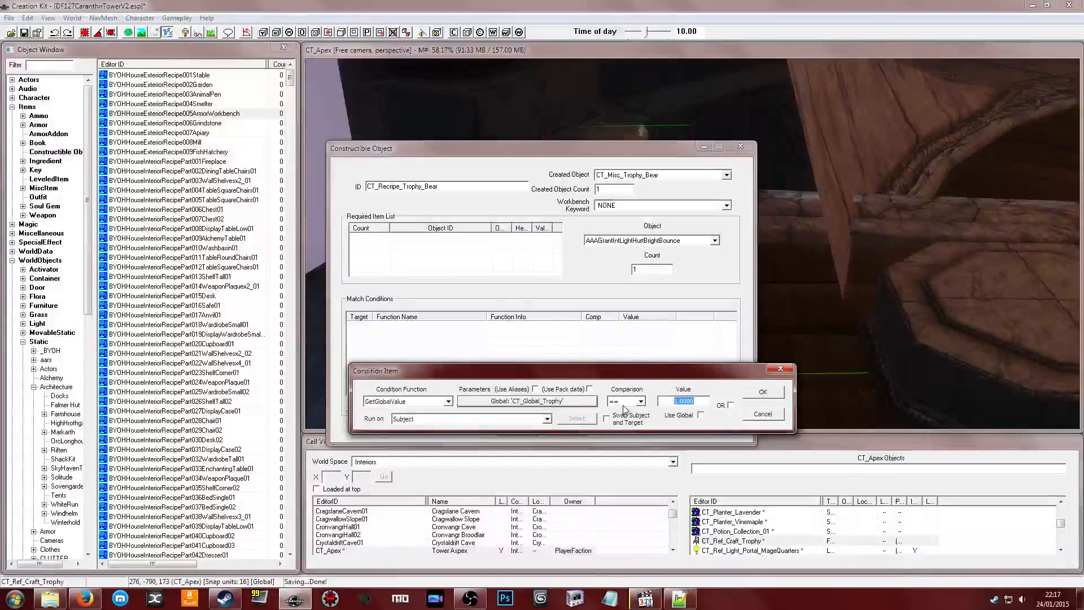
text(0)
key(Return)
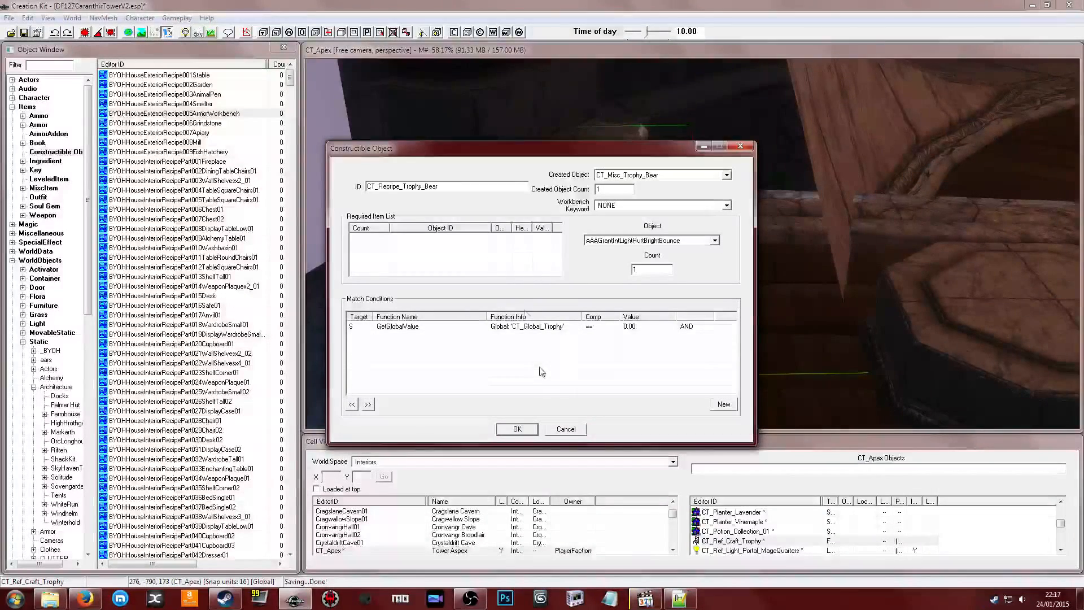
Set the recipe's workbench keyword to CT_Keyword_Craft_Trophy and save the constructible object
click(625, 205)
click(625, 213)
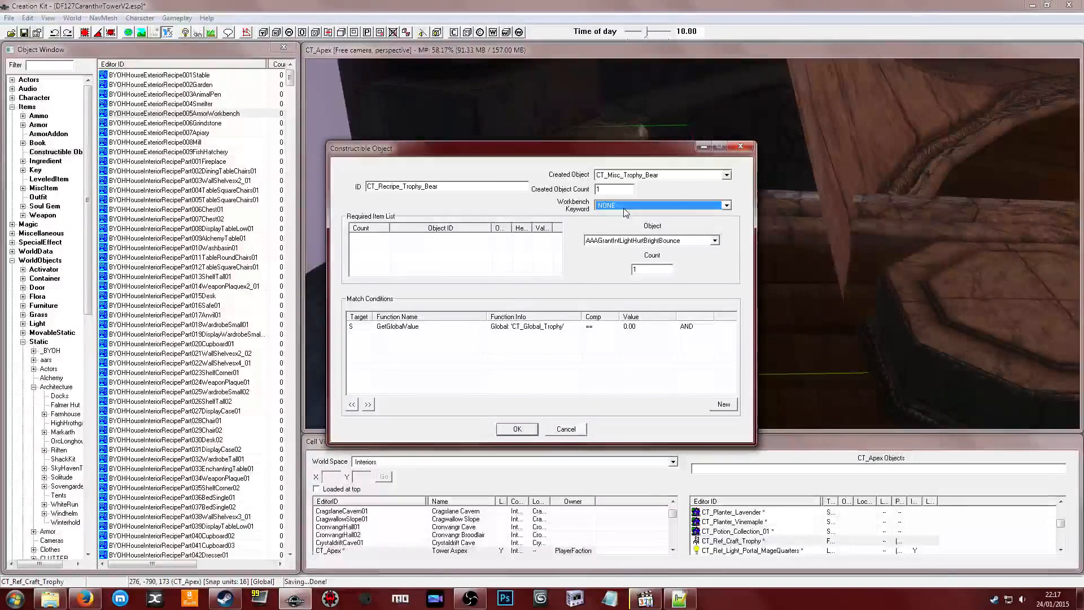
text(ct)
click(624, 209)
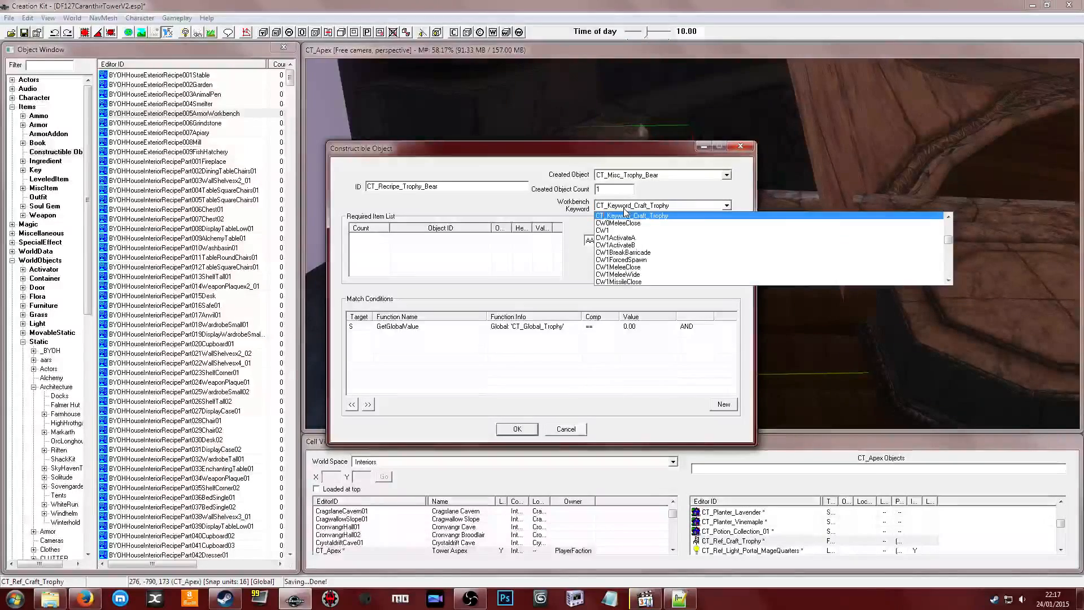
click(658, 216)
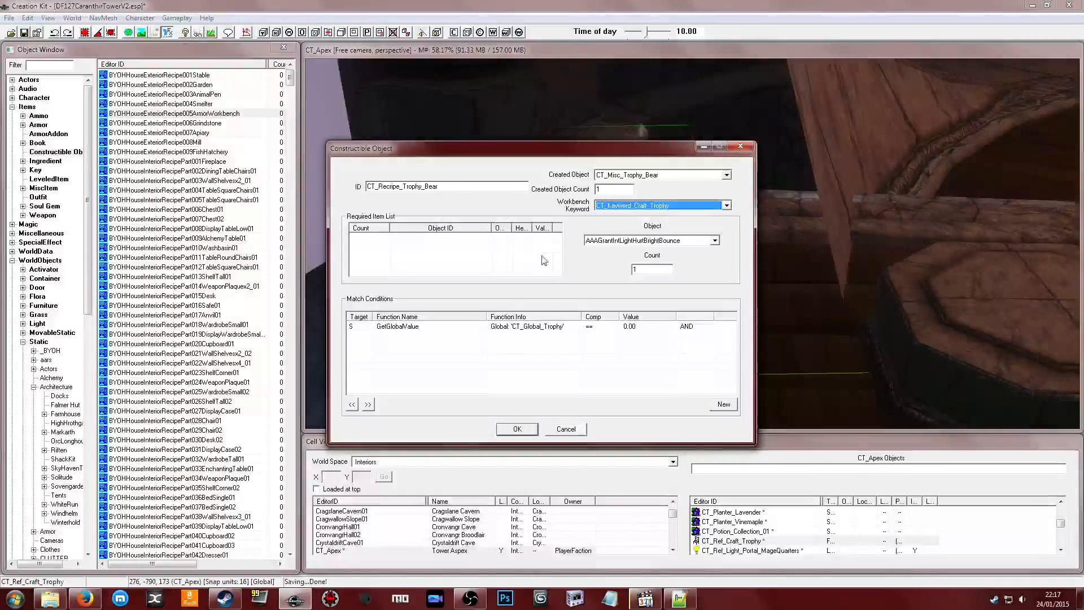
drag(624, 148, 392, 171)
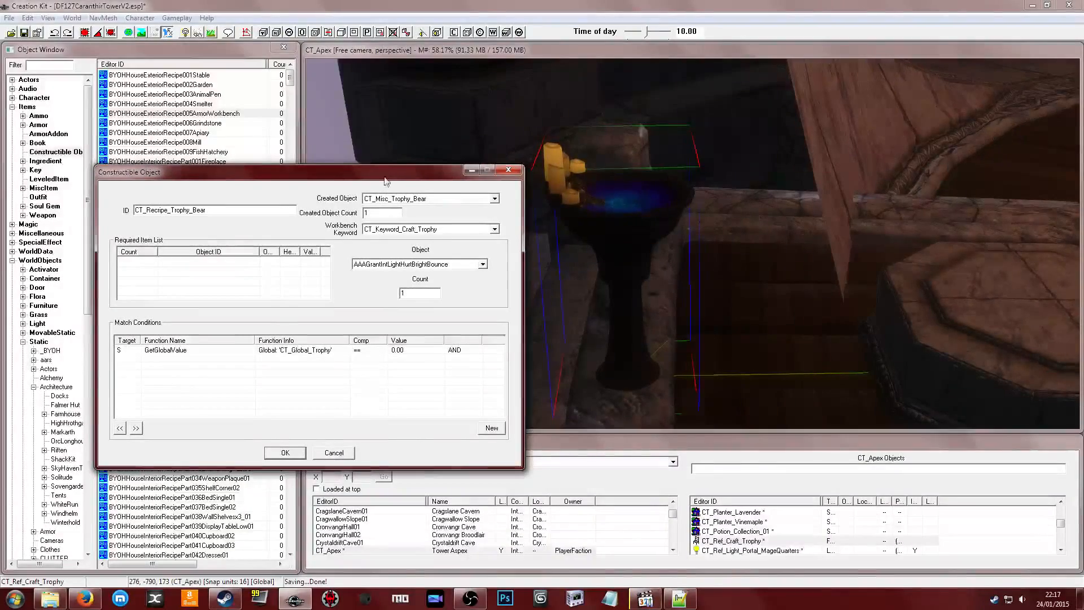
click(283, 453)
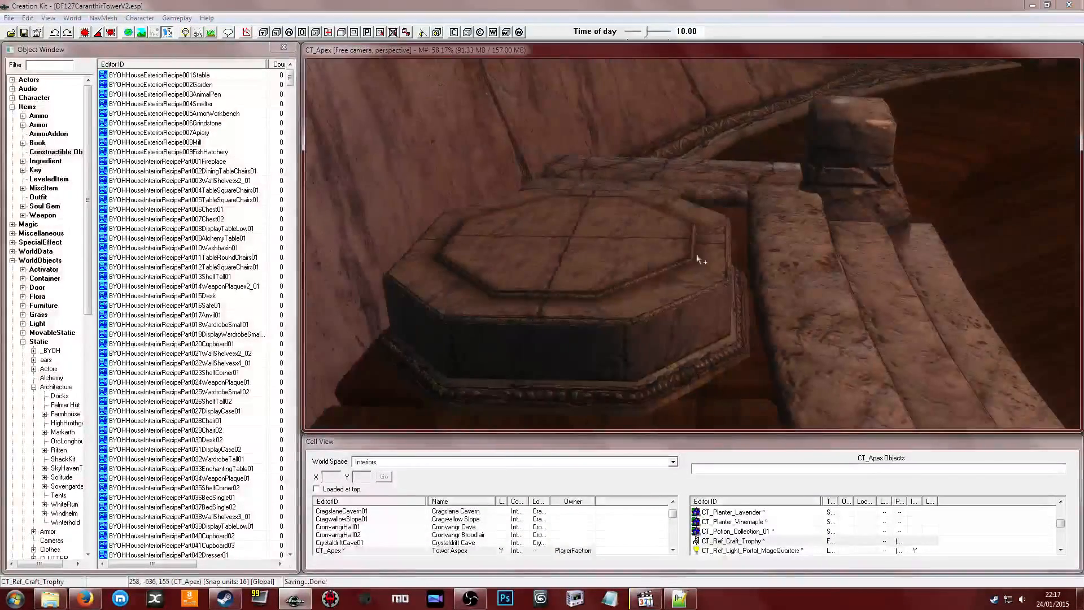
Filter the static objects for xmarker and place an XMarkerHeading on the trophy base in CT_Apex
click(697, 256)
scroll(685, 247, down, 3)
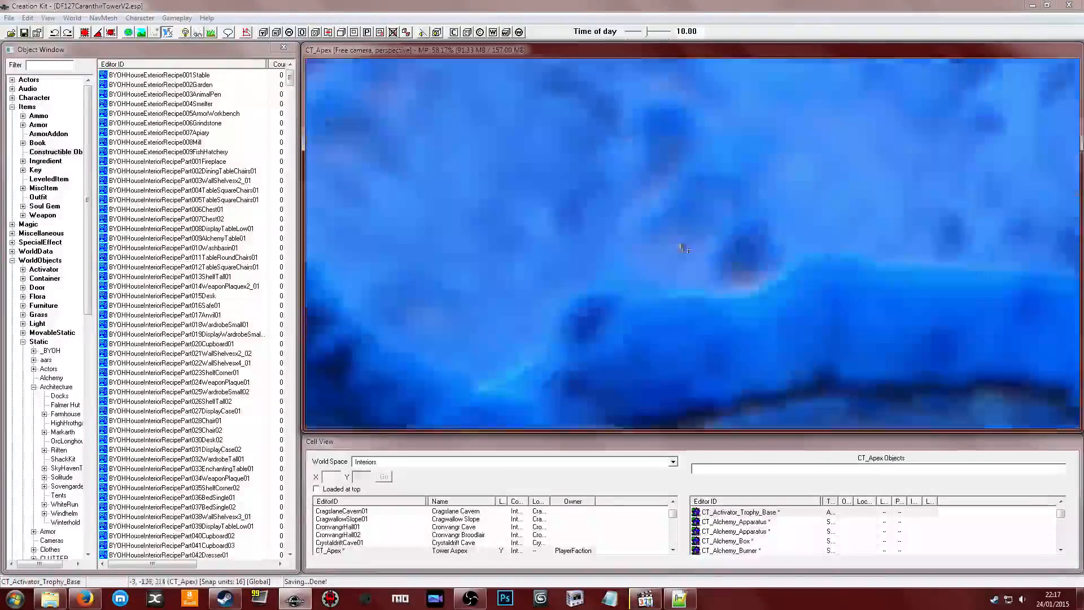
scroll(615, 225, up, 3)
click(44, 64)
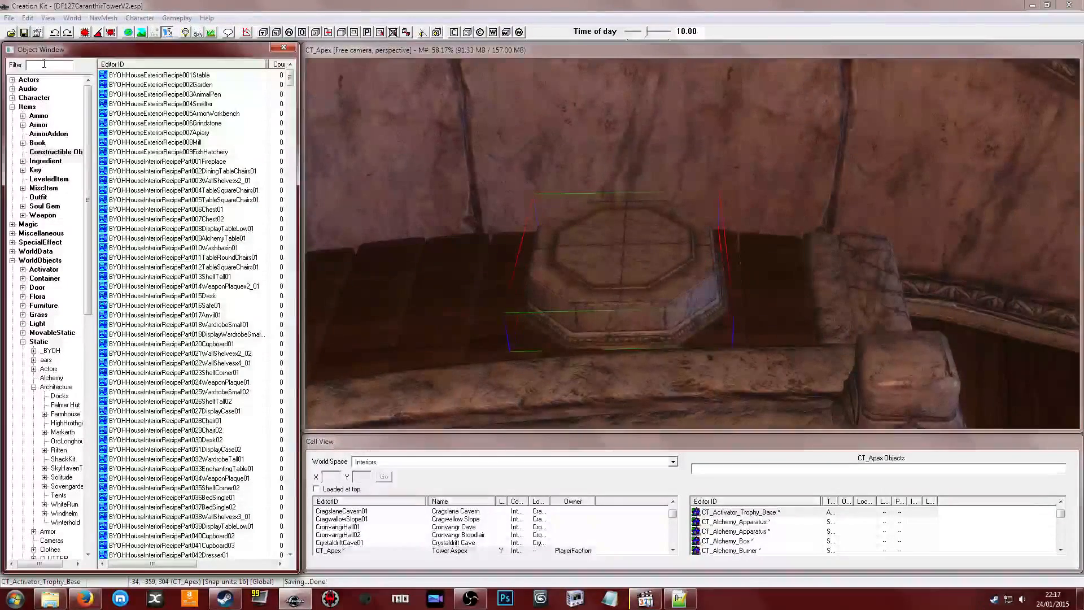
text(xmarker)
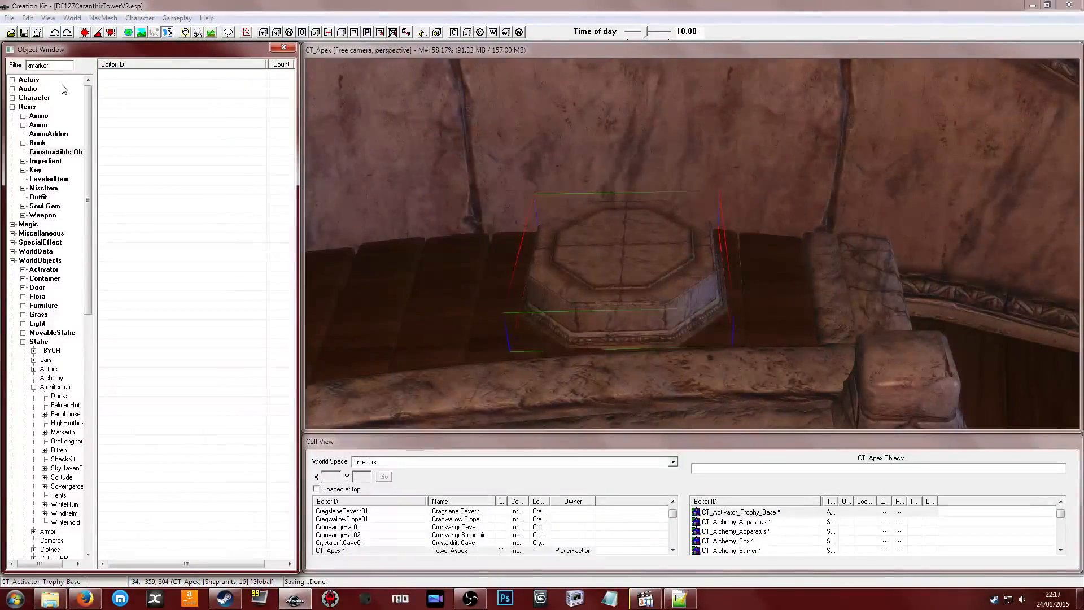
click(43, 342)
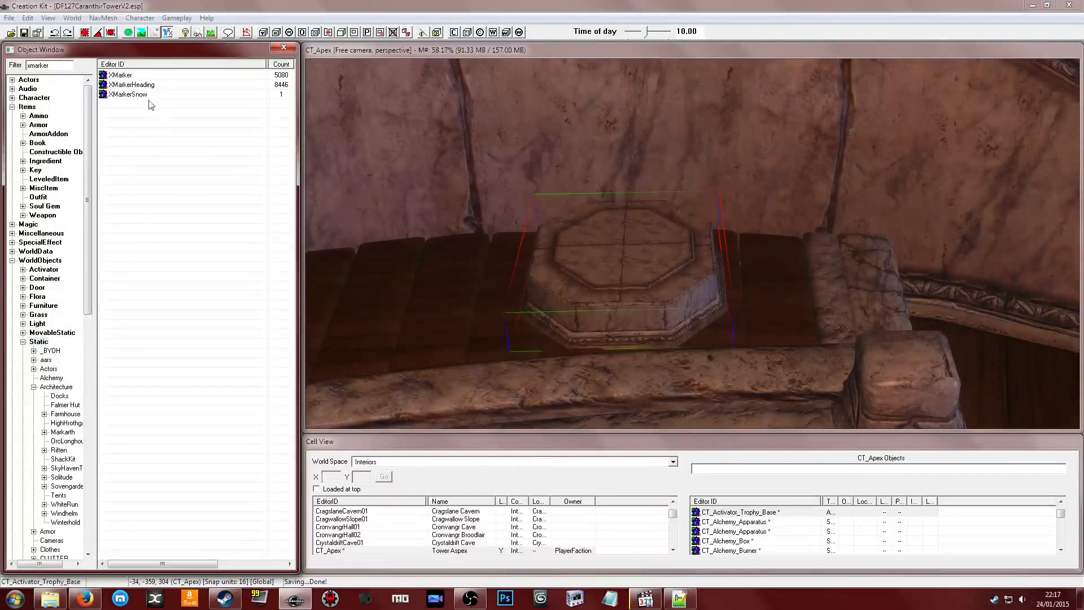
mouse_move(146, 85)
mouse_down()
mouse_move(159, 104)
mouse_move(568, 242)
mouse_up()
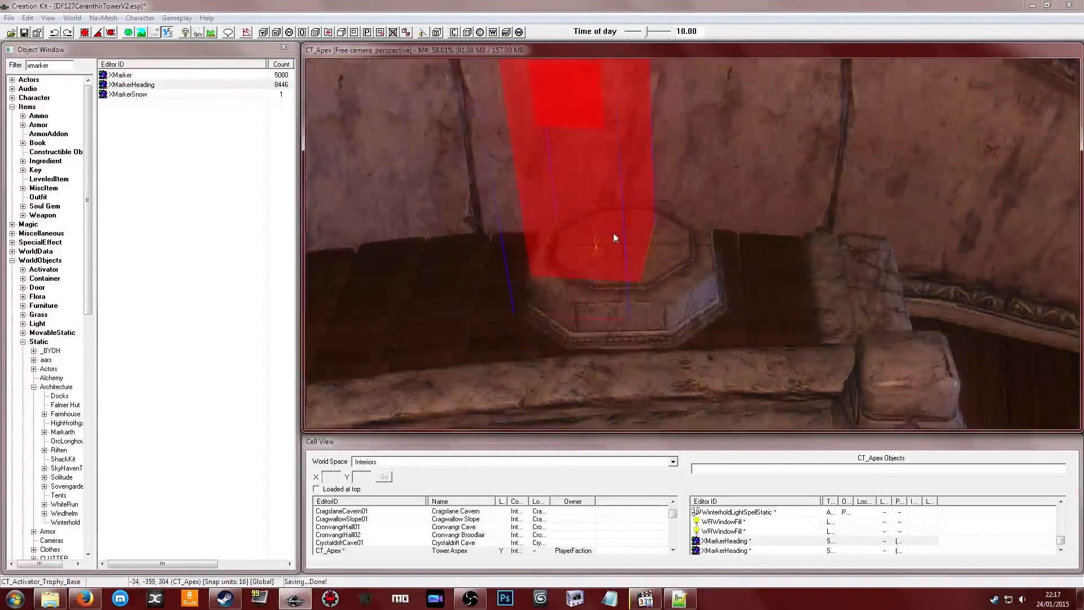
Move the XMarkerHeading horizontally to the centre of the trophy base's octagonal top
mouse_move(614, 236)
middle_down()
mouse_move(625, 244)
mouse_move(613, 249)
middle_up()
scroll(612, 249, up, 2)
right_drag(612, 249, 671, 269)
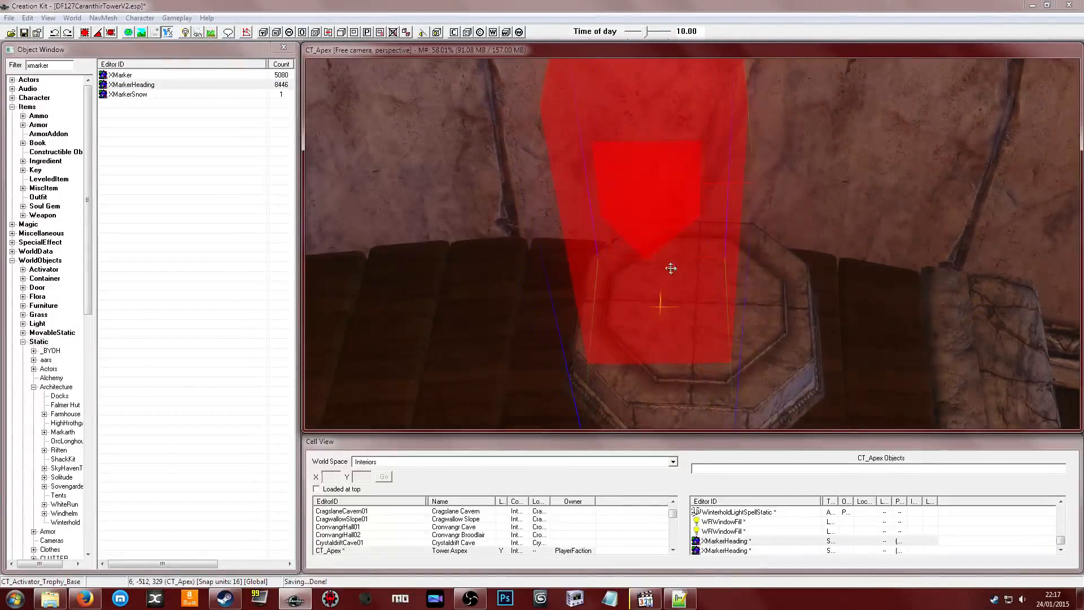
drag(671, 269, 704, 267)
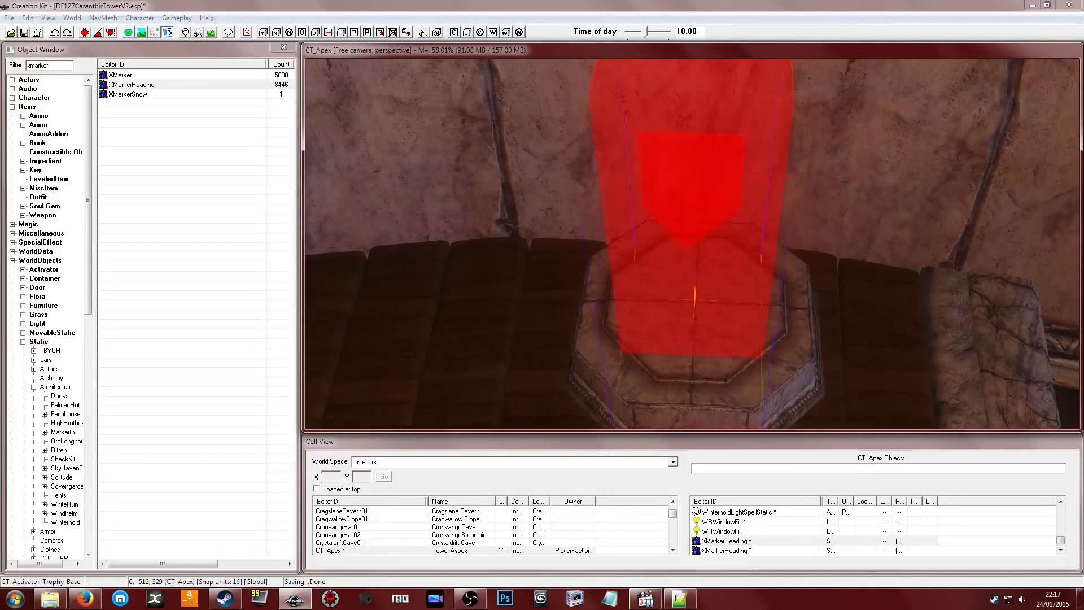
mouse_move(708, 257)
shift+middle_down()
mouse_move(753, 235)
mouse_move(715, 207)
mouse_move(693, 233)
shift+middle_up()
scroll(739, 229, down, 2)
Open the reference properties of the XMarkerHeading standing on the trophy base
double_click(699, 223)
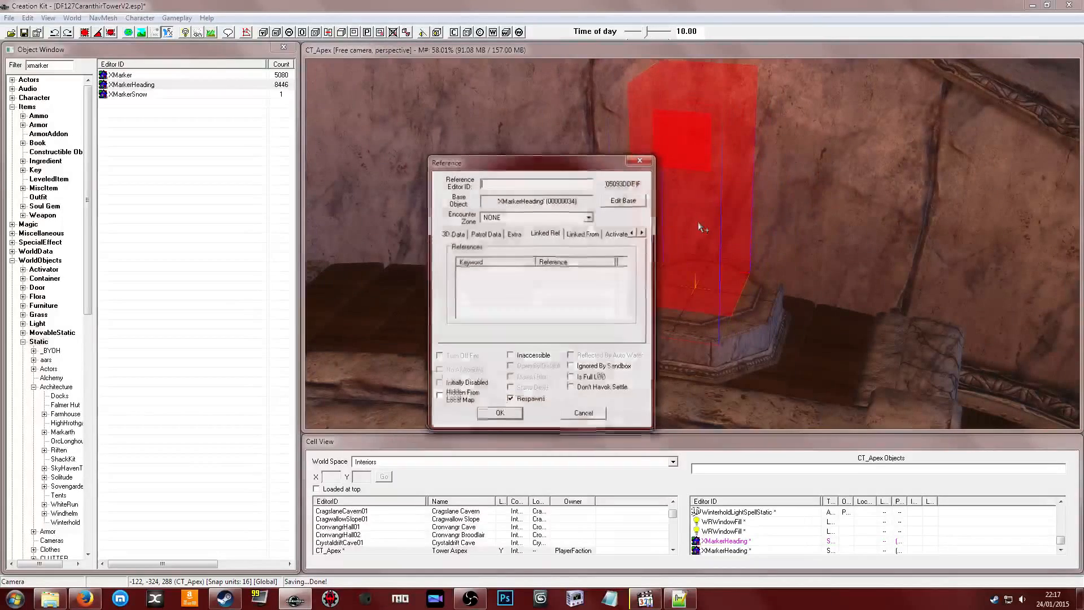
key(Escape)
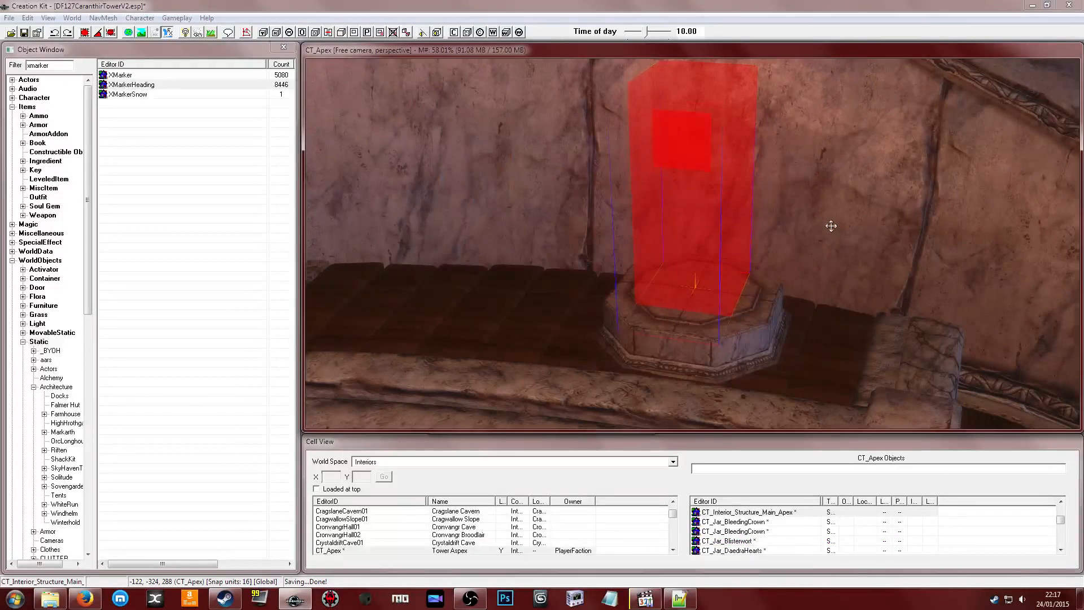
click(26, 34)
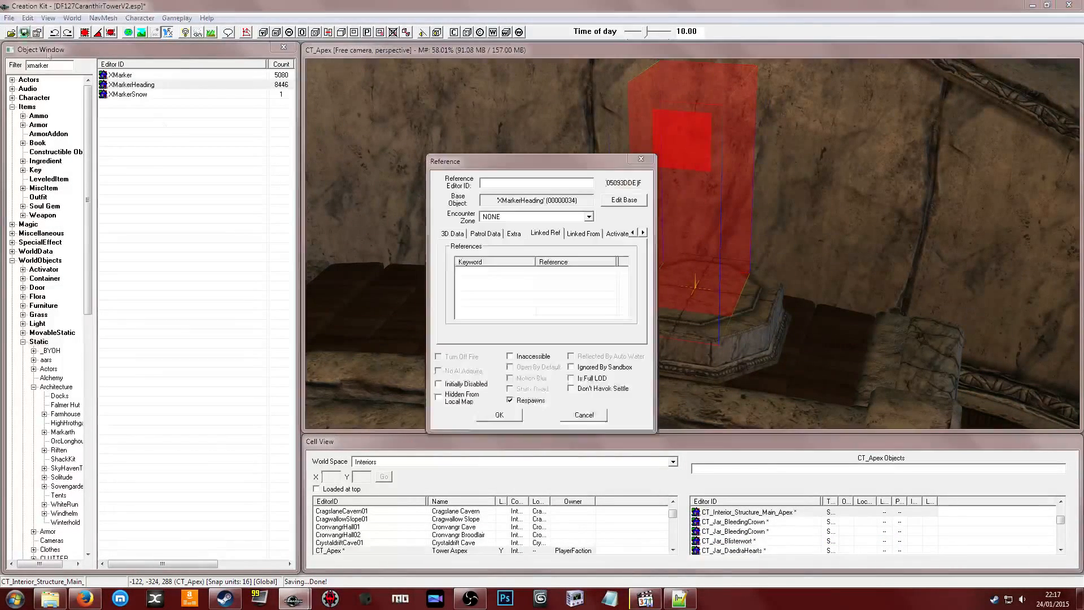
click(618, 336)
right_click(517, 291)
click(530, 298)
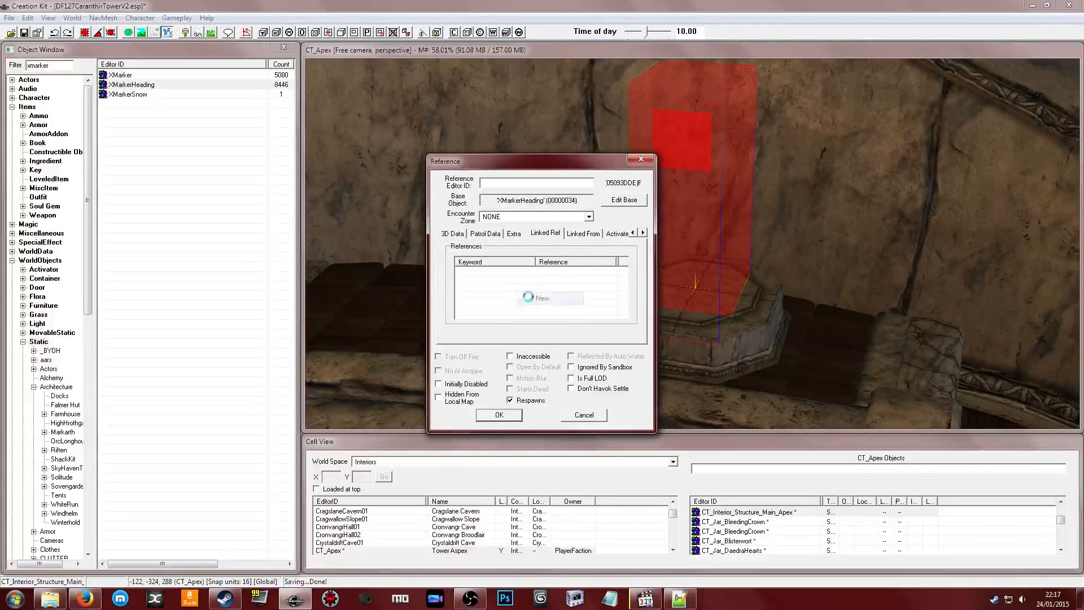
click(536, 319)
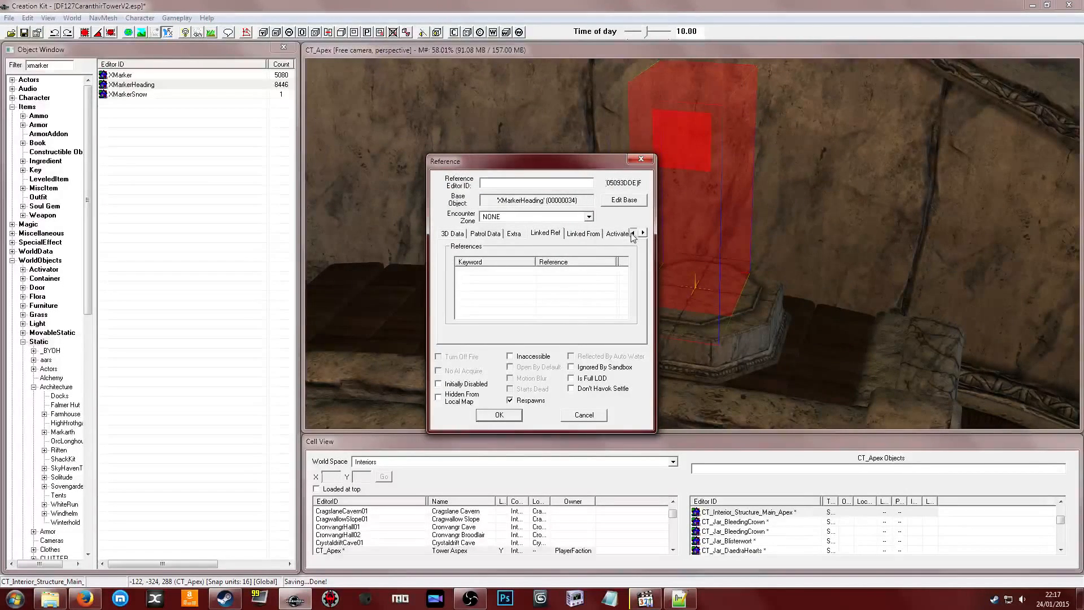
Set the marker's Reference Editor ID to CT_Ref_X_Trophy_01 and save the reference
click(452, 234)
text(CT)
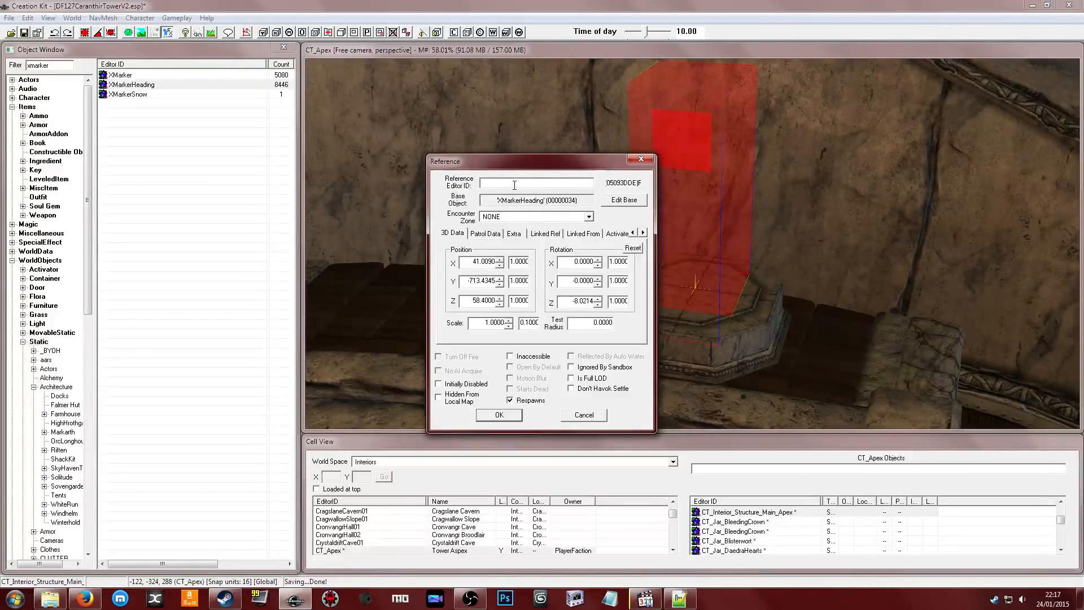
text(_Ref_)
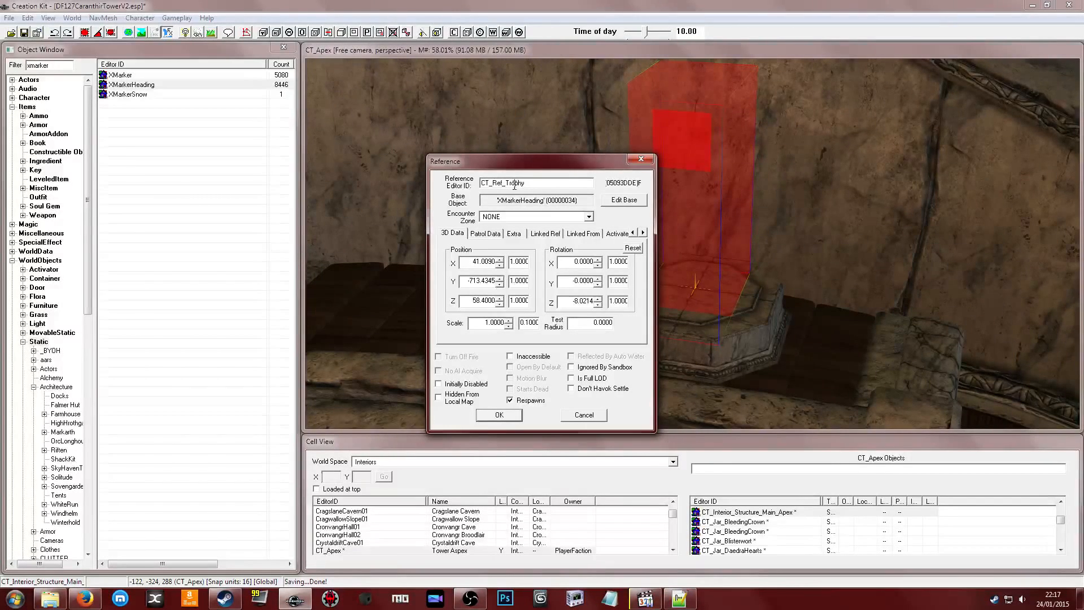
text(X_Trophy)
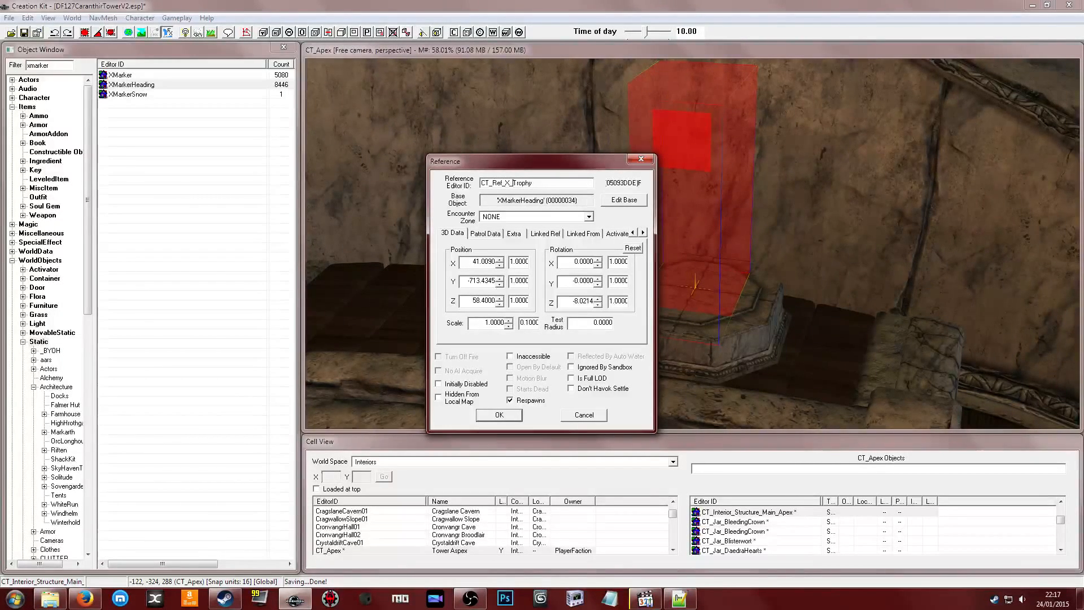
text(_01)
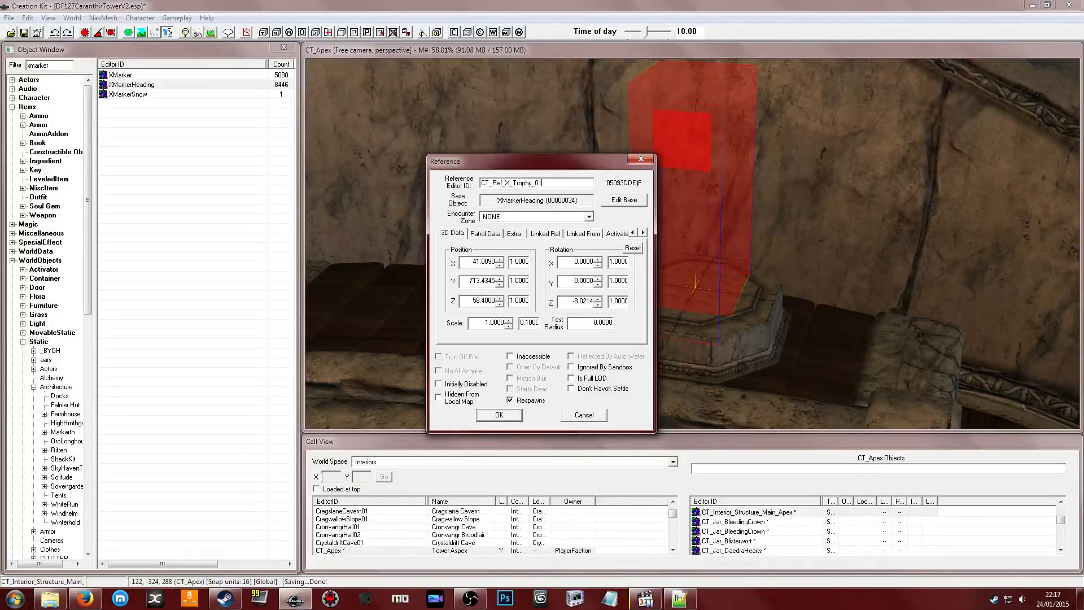
click(500, 415)
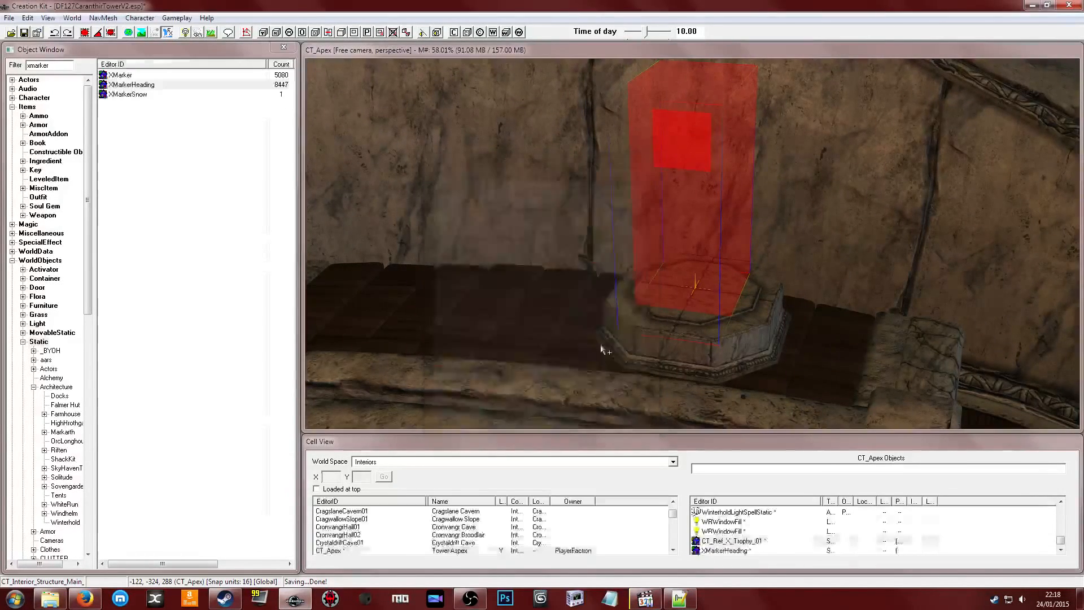
scroll(601, 342, up, 2)
double_click(698, 324)
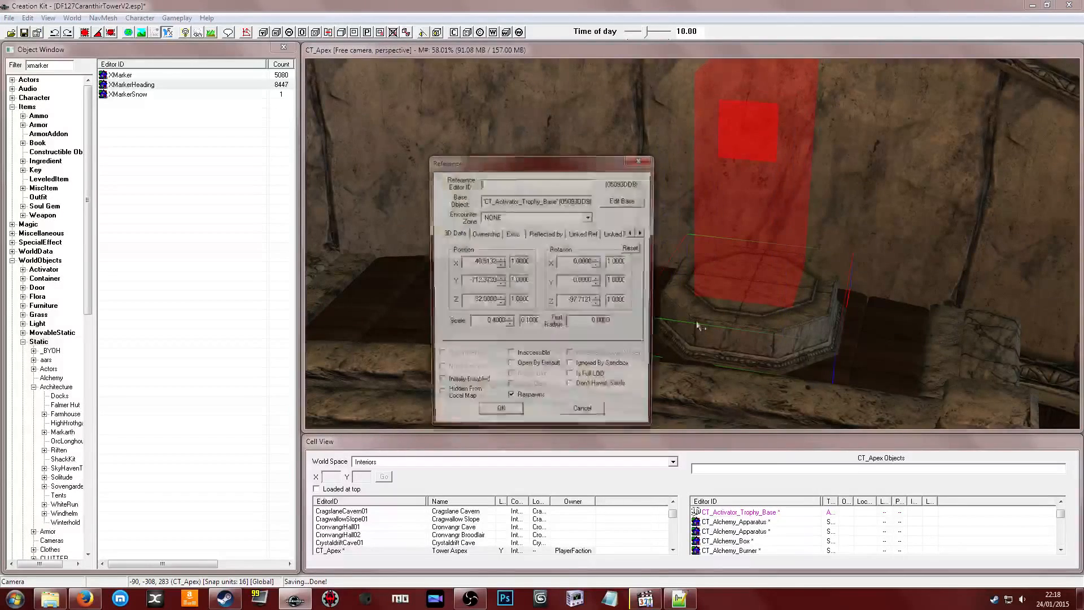
click(632, 164)
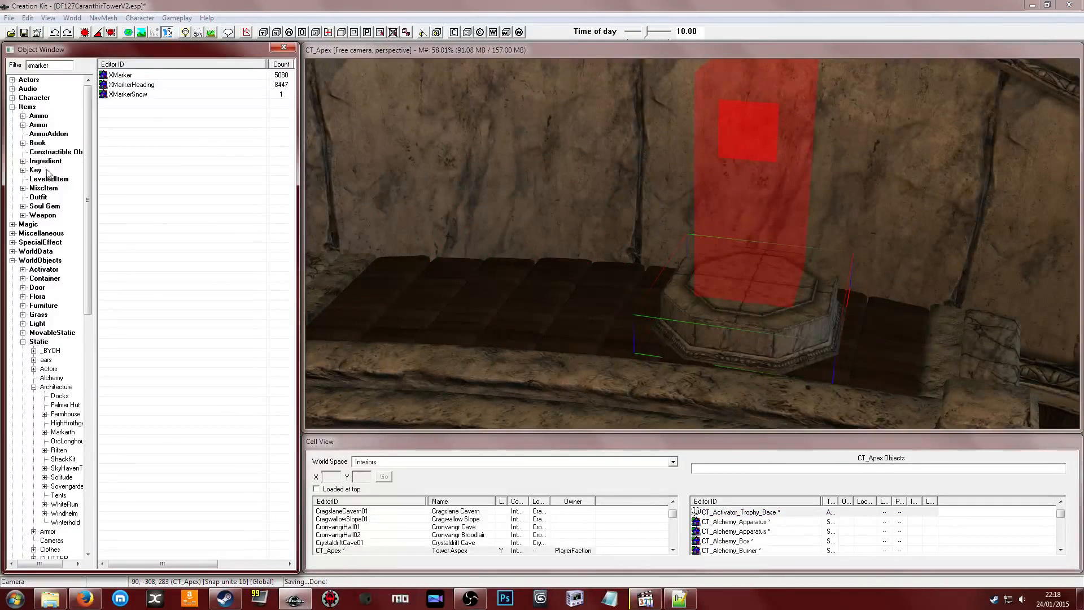
Filter the misc items for ct and open the properties of the trophy script attached to CT_Misc_Trophy_Bear
click(44, 188)
drag(50, 66, 43, 66)
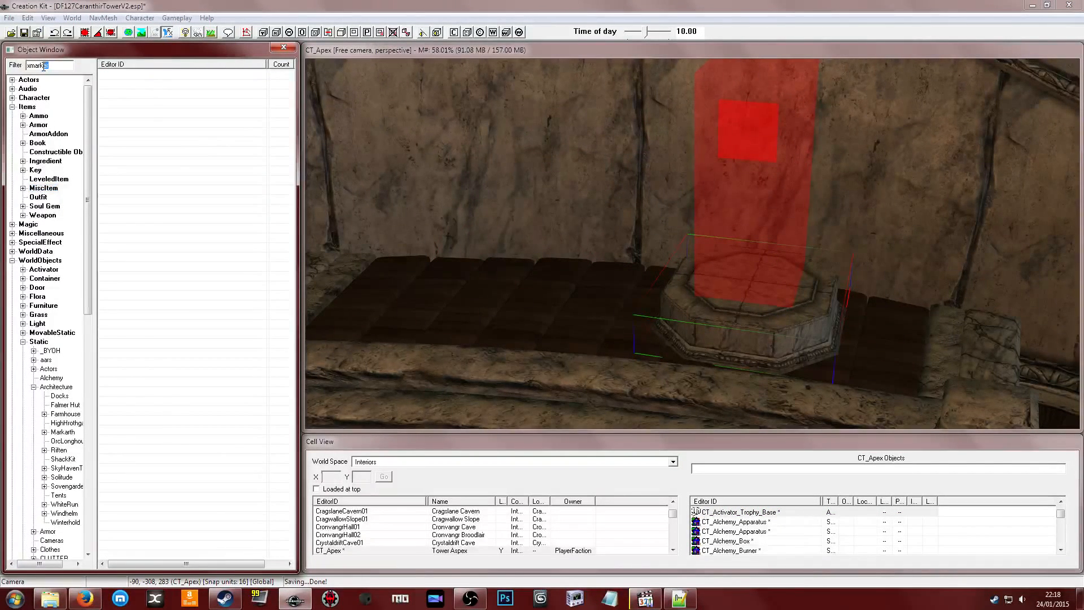
text(ct)
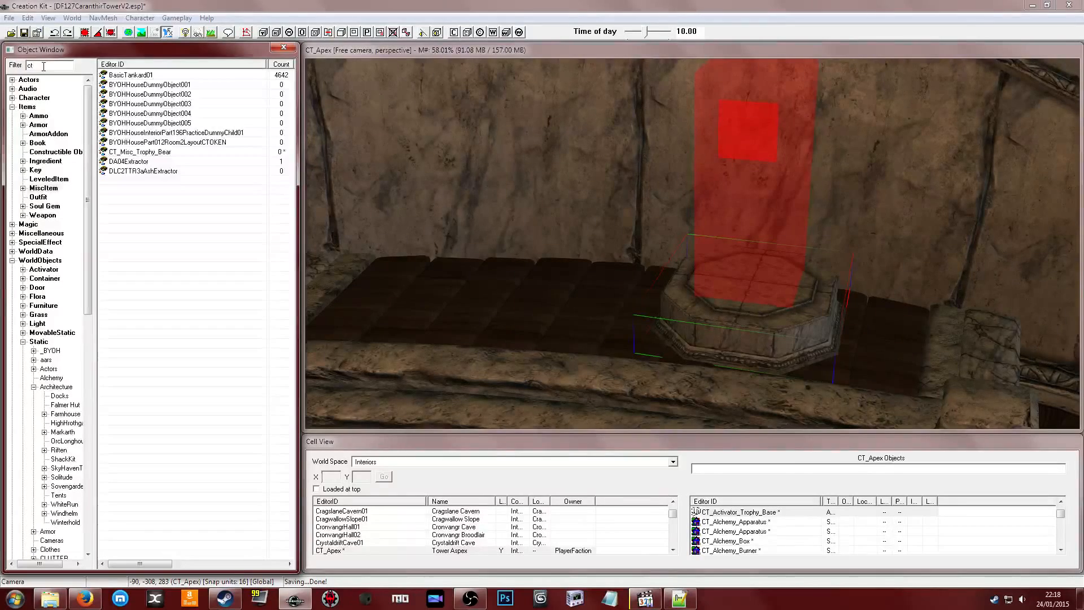
double_click(120, 155)
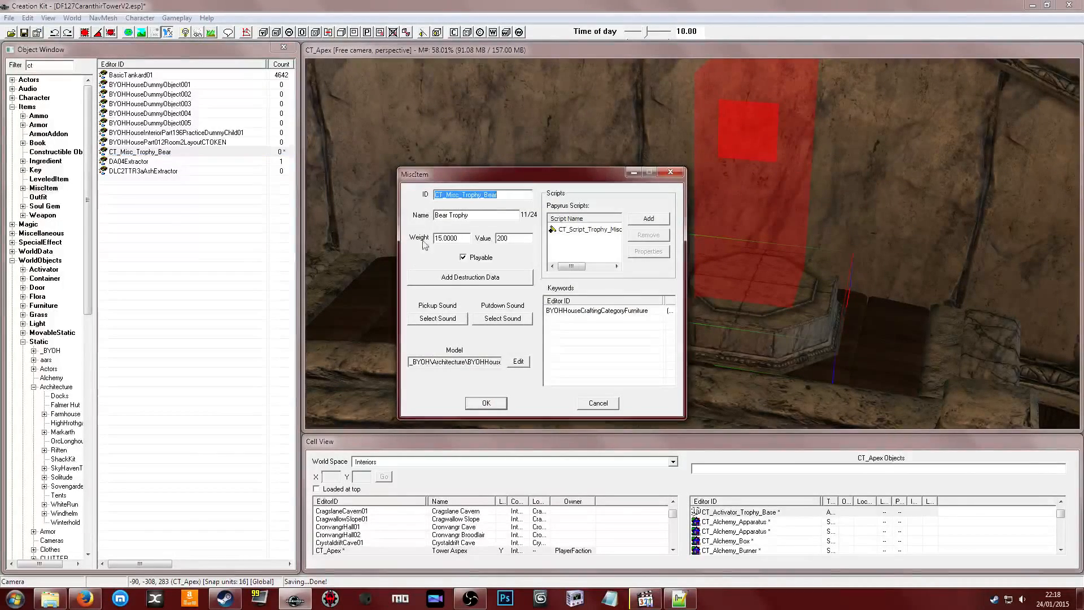
drag(556, 176, 235, 193)
click(265, 245)
click(326, 267)
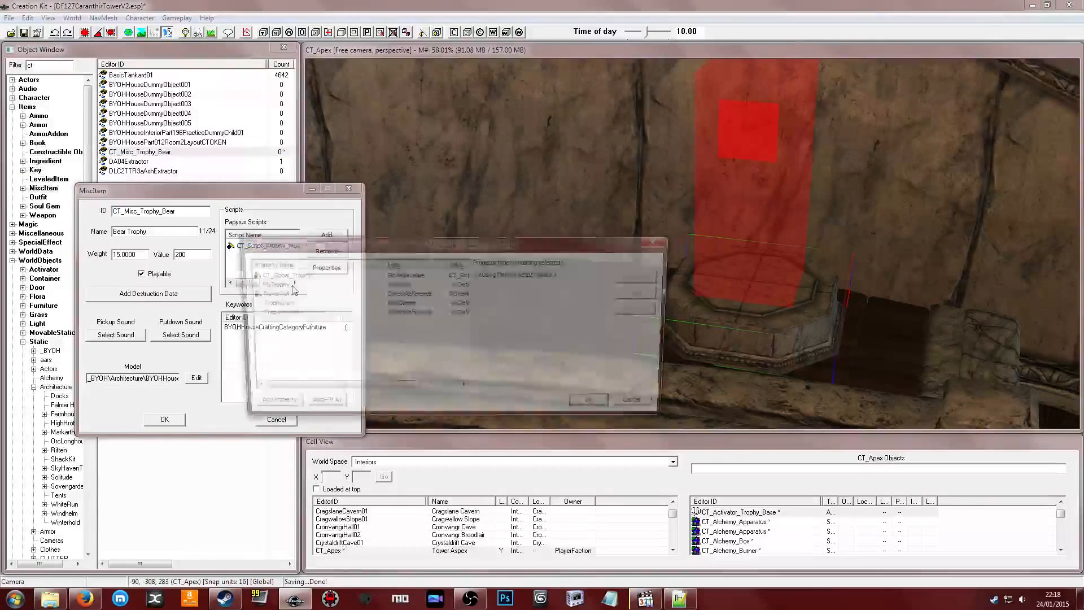
click(305, 288)
click(644, 276)
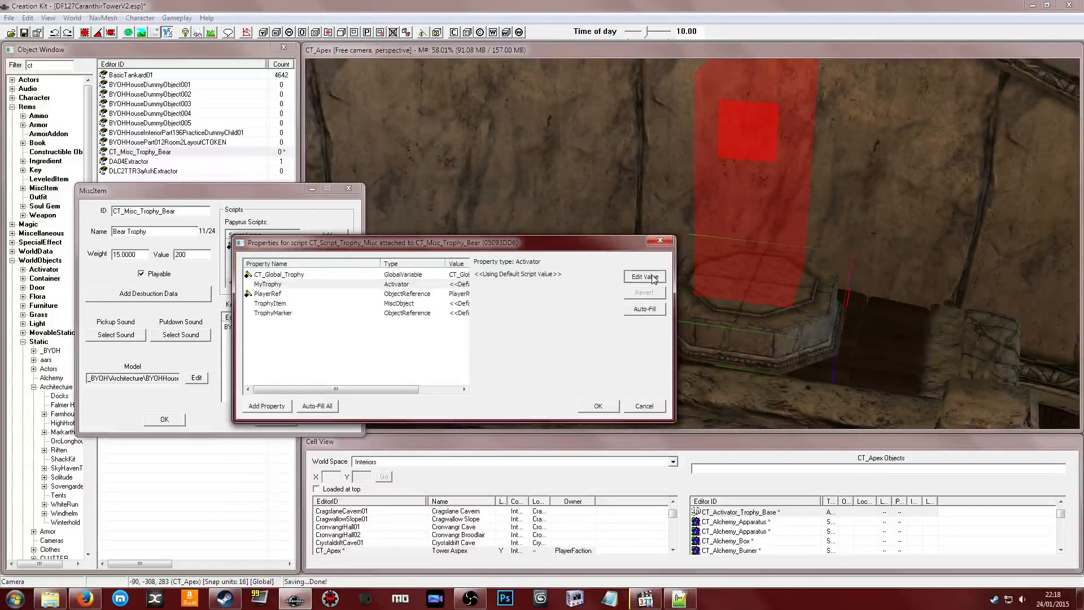
click(644, 276)
click(274, 303)
click(287, 314)
click(307, 303)
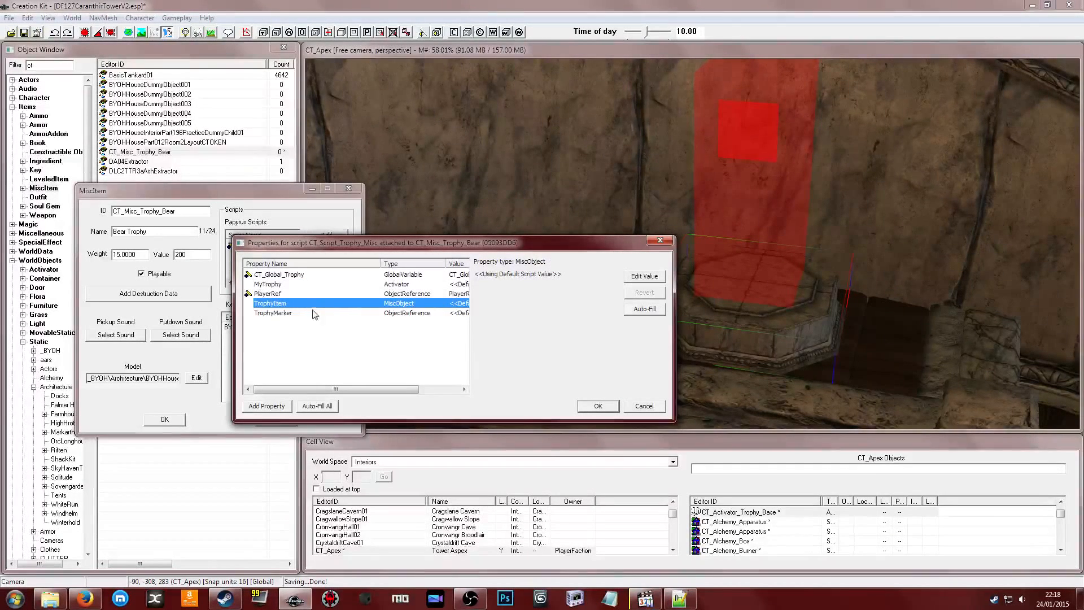
click(298, 314)
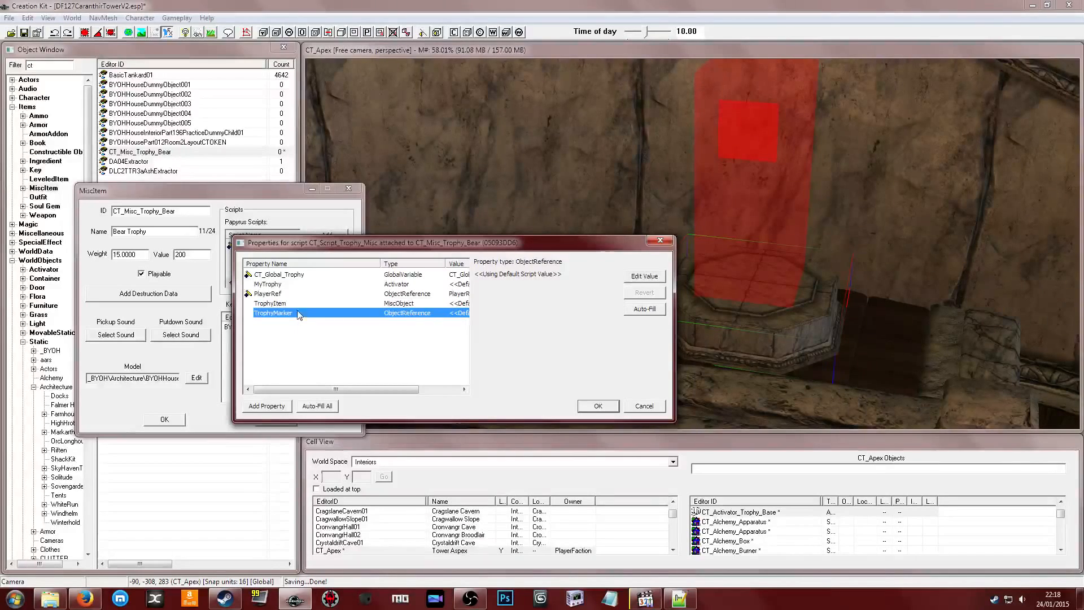
Set the script's TrophyItem property to CT_Misc_Trophy_Bear
click(301, 305)
click(635, 278)
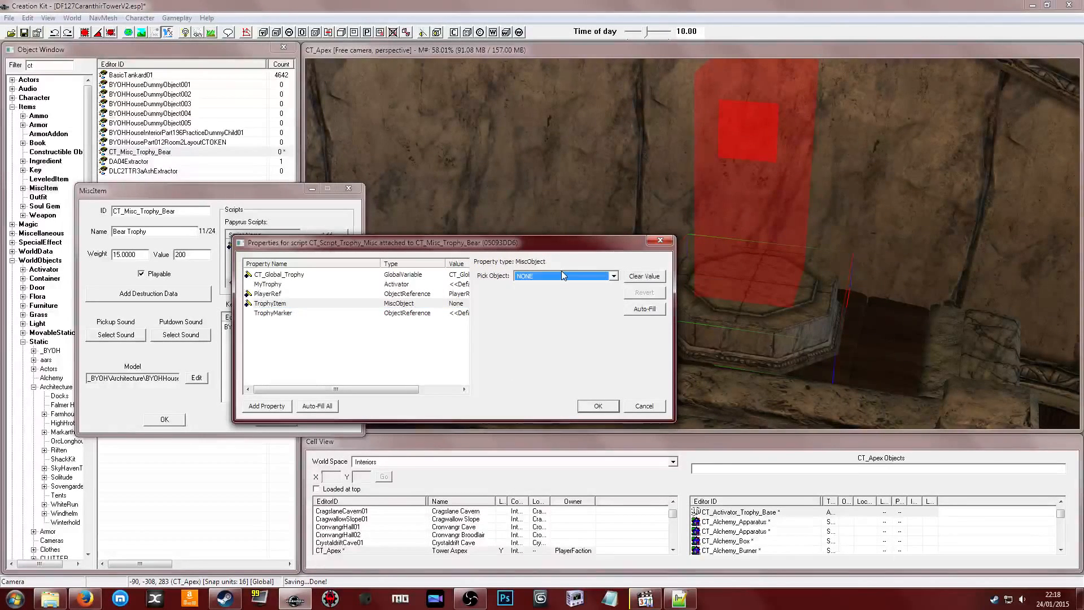
click(560, 279)
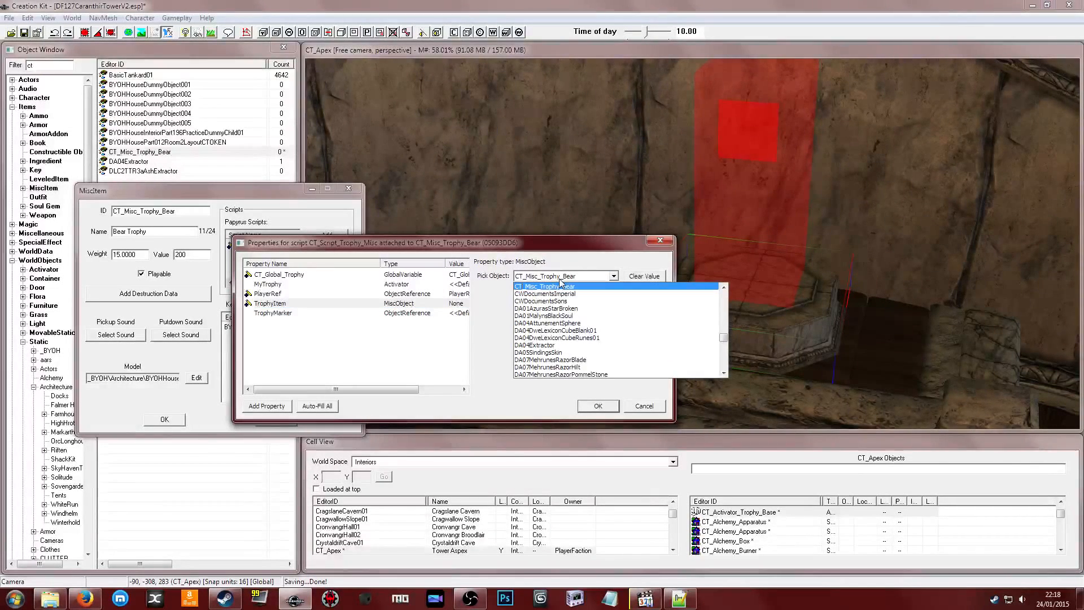
click(559, 279)
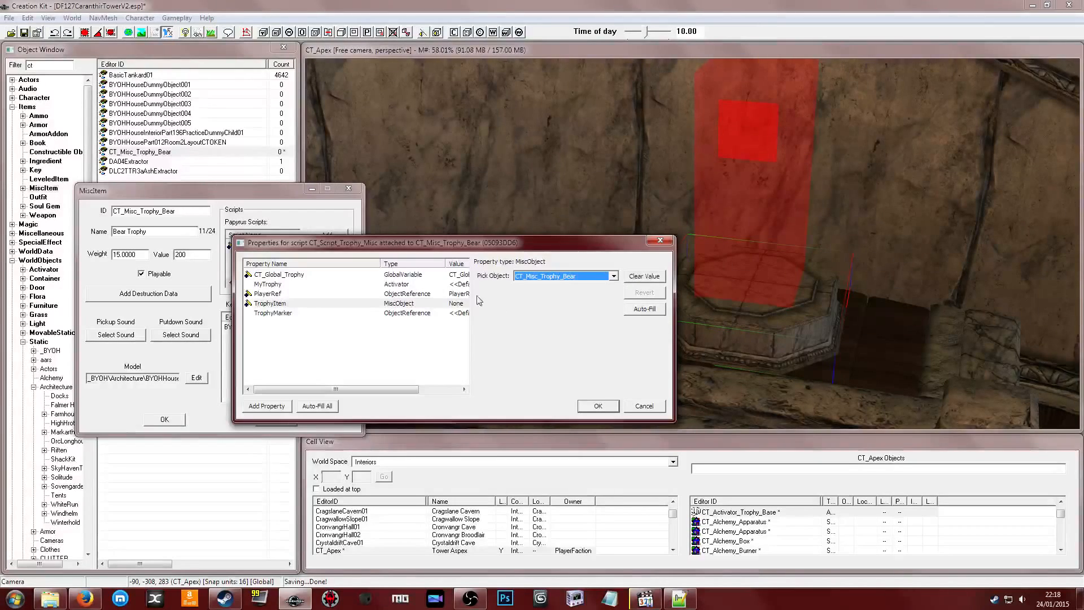
Point the script's TrophyMarker property to the CT_Ref_X_Trophy_01 marker in CT_Apex and save the script properties and the misc item
click(343, 285)
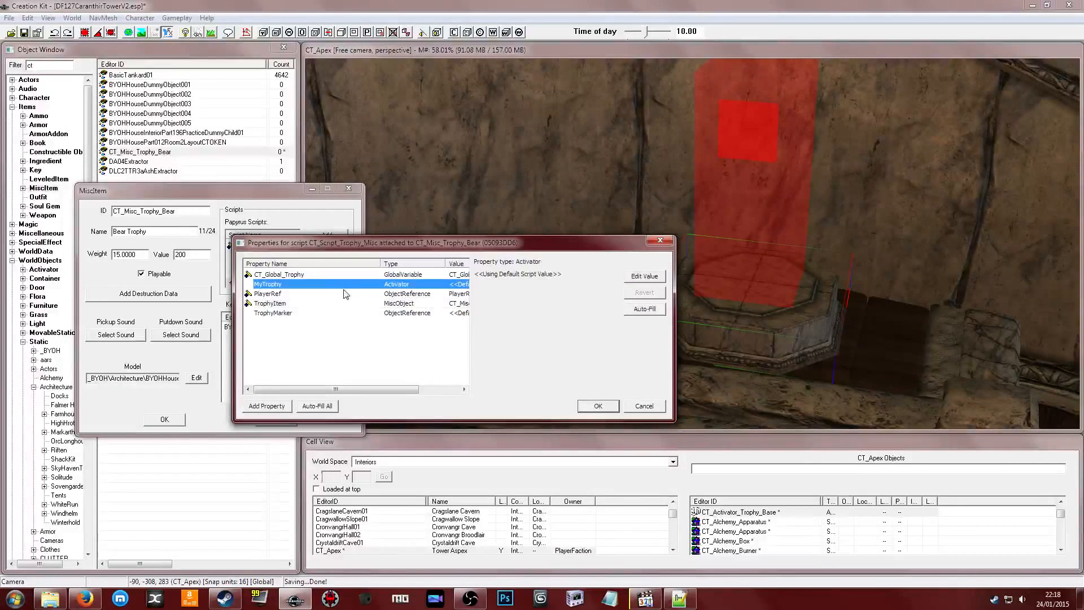
click(293, 314)
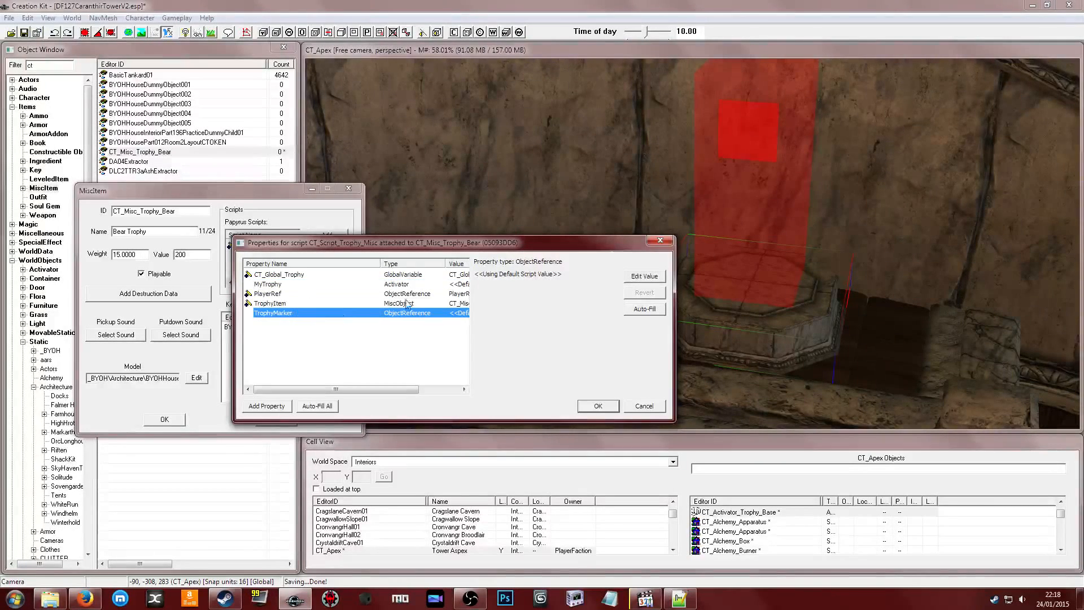
click(643, 281)
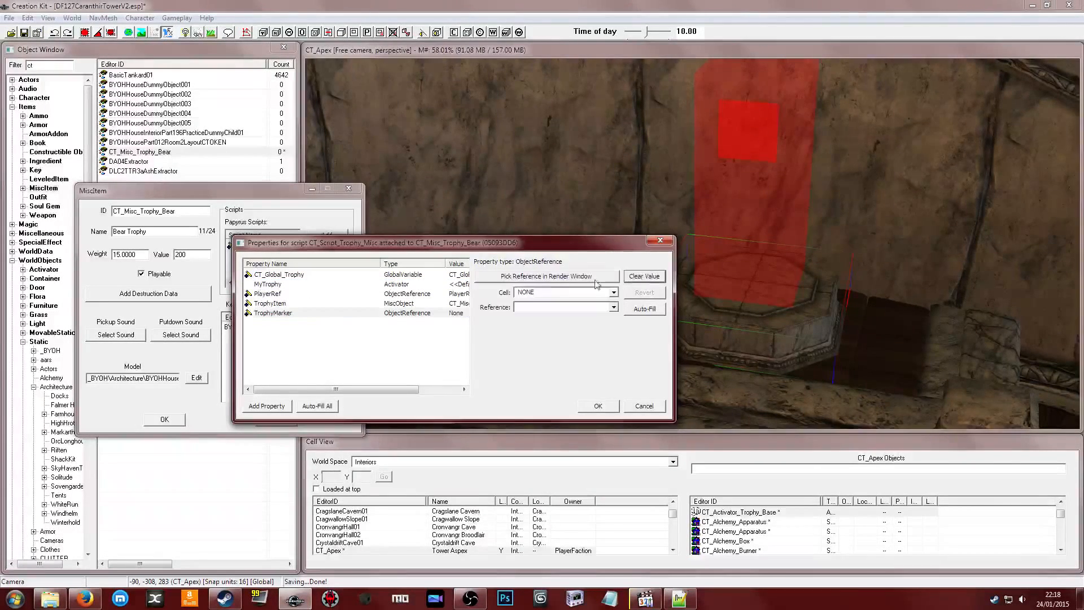
click(595, 280)
double_click(741, 235)
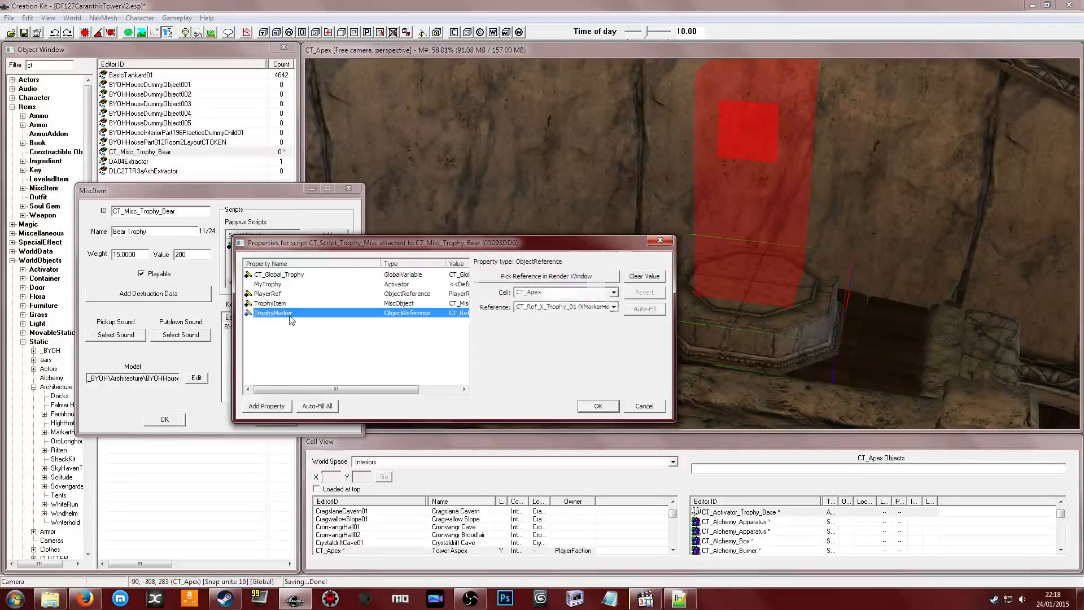
click(338, 285)
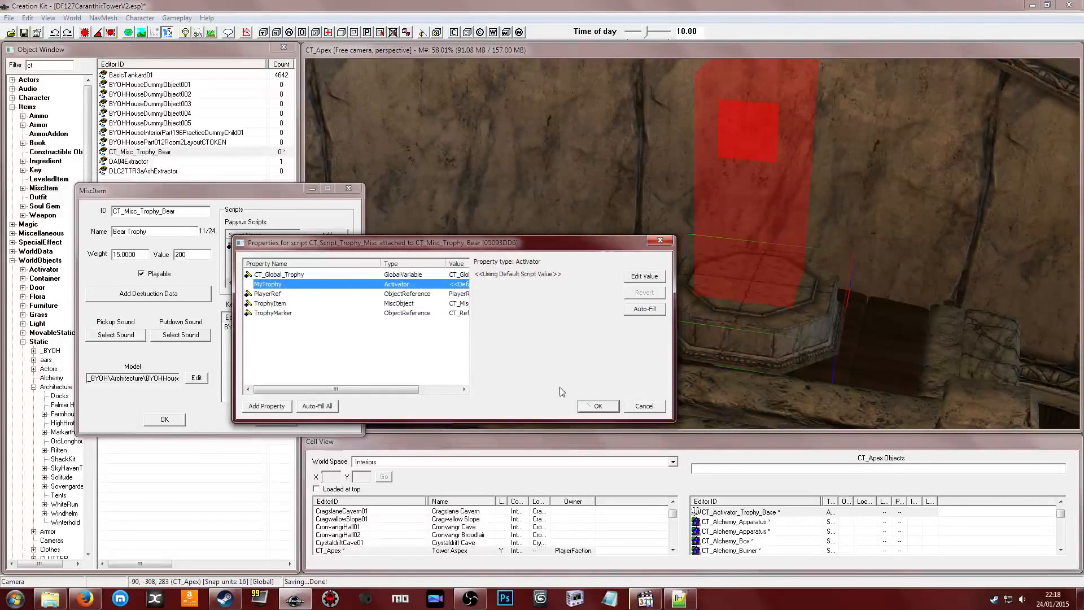
click(598, 406)
click(164, 419)
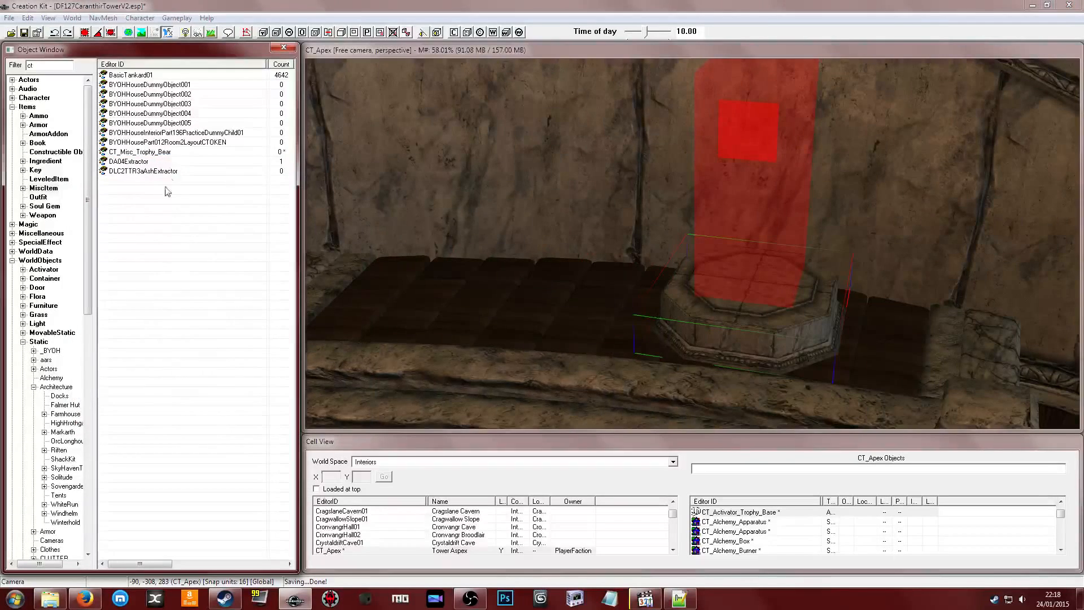
Copy the model path from CT_Misc_Trophy_Bear and close the item without changing it
double_click(171, 153)
click(411, 362)
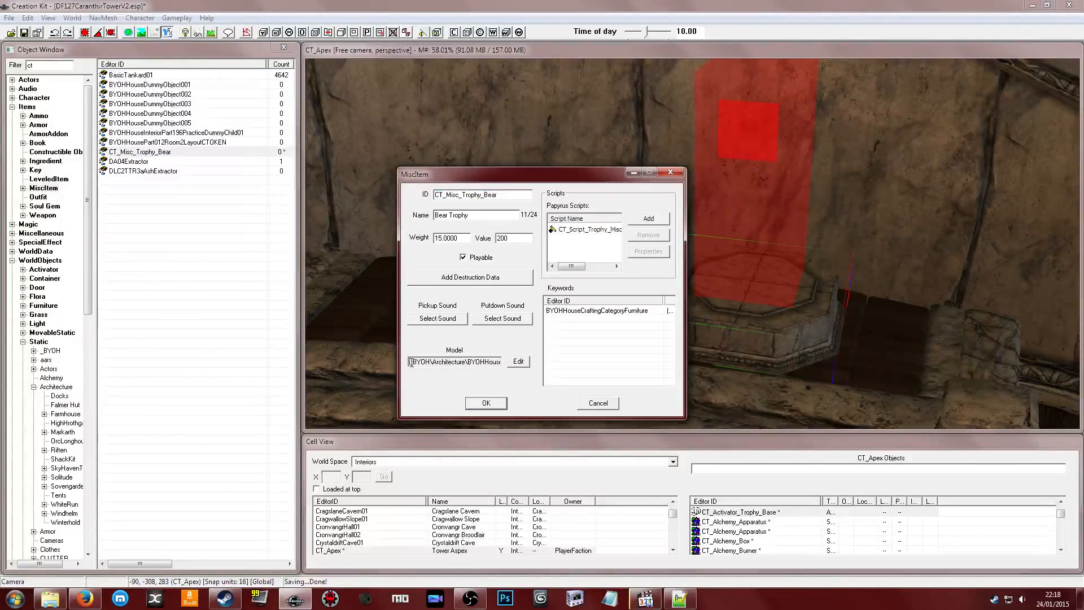
drag(410, 362, 501, 362)
right_click(456, 360)
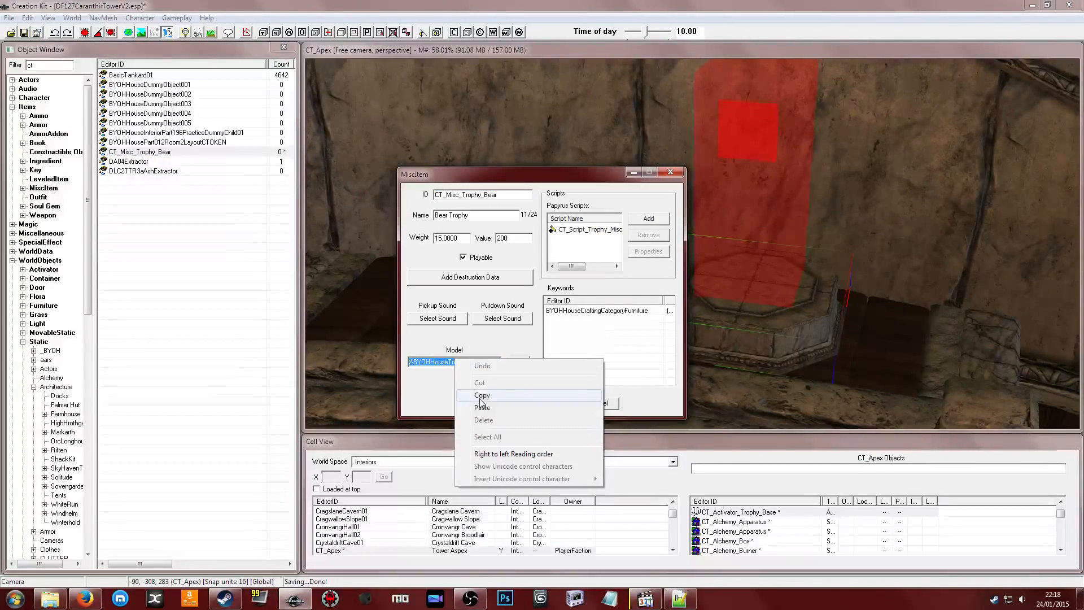
click(472, 388)
click(596, 403)
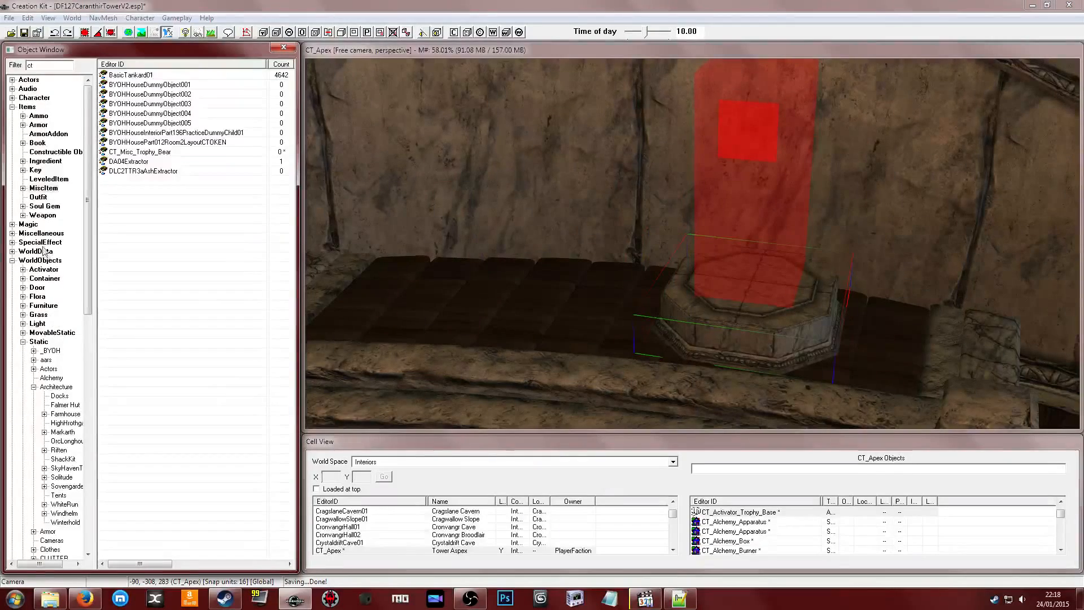
Create a new activator named Bear Trophy with the activate text override Remove
click(35, 270)
right_click(248, 294)
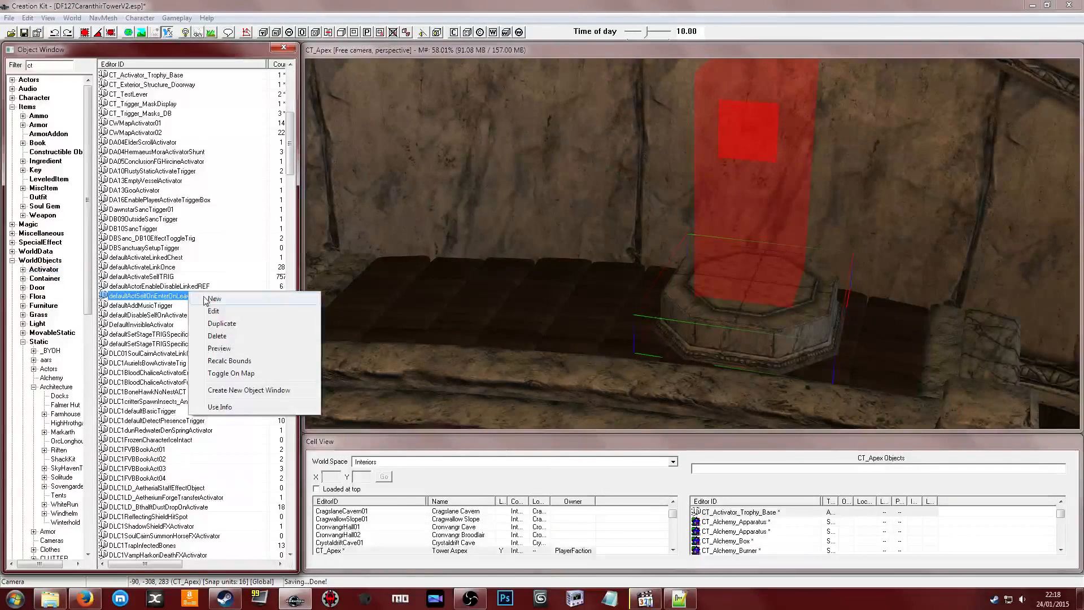
click(260, 297)
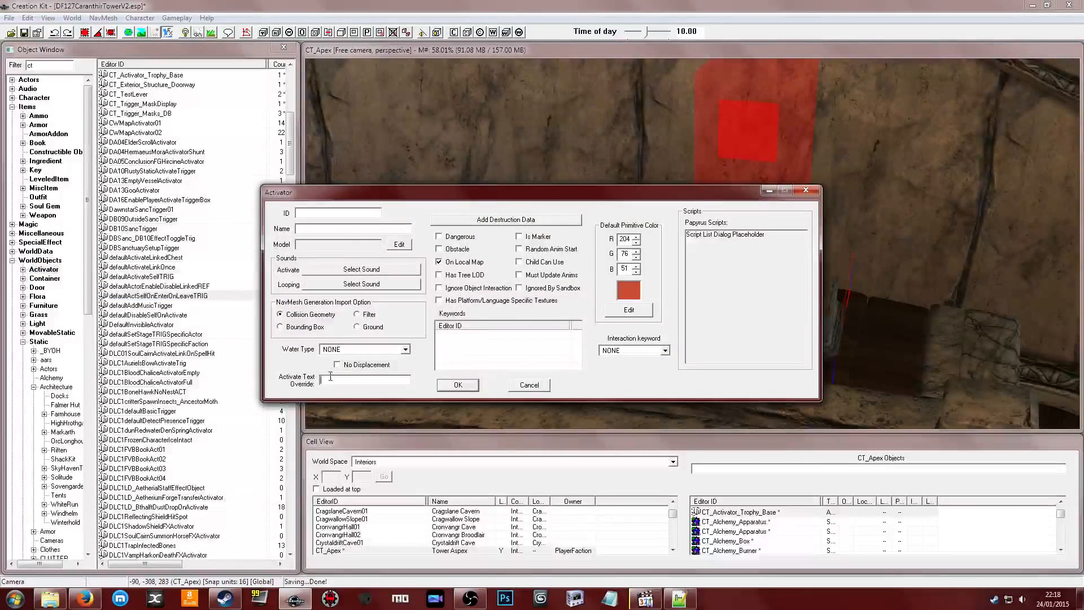
text(Remove)
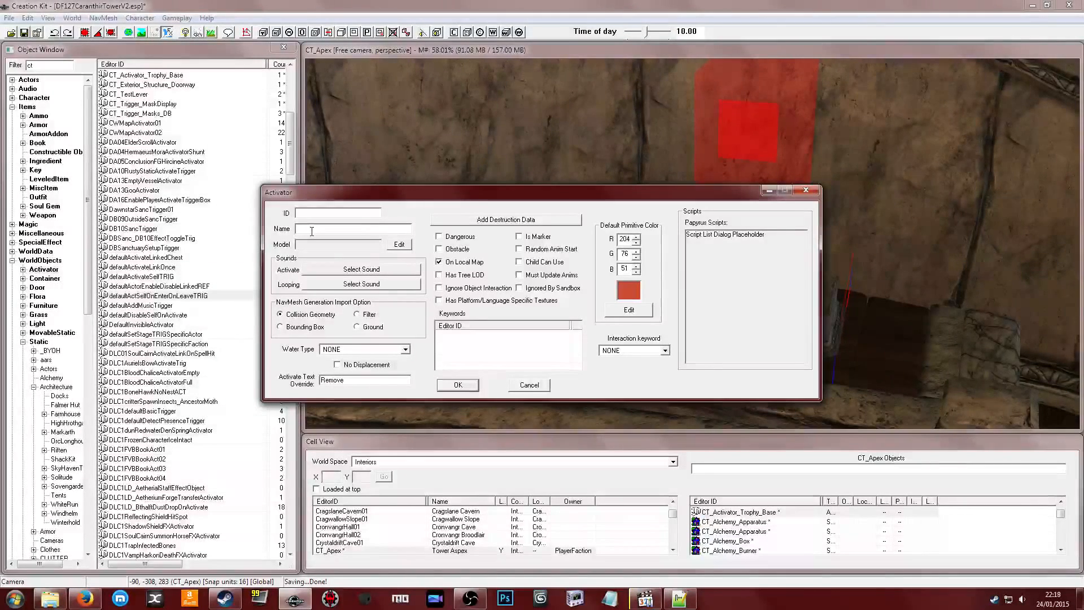
text(Bear Trophy)
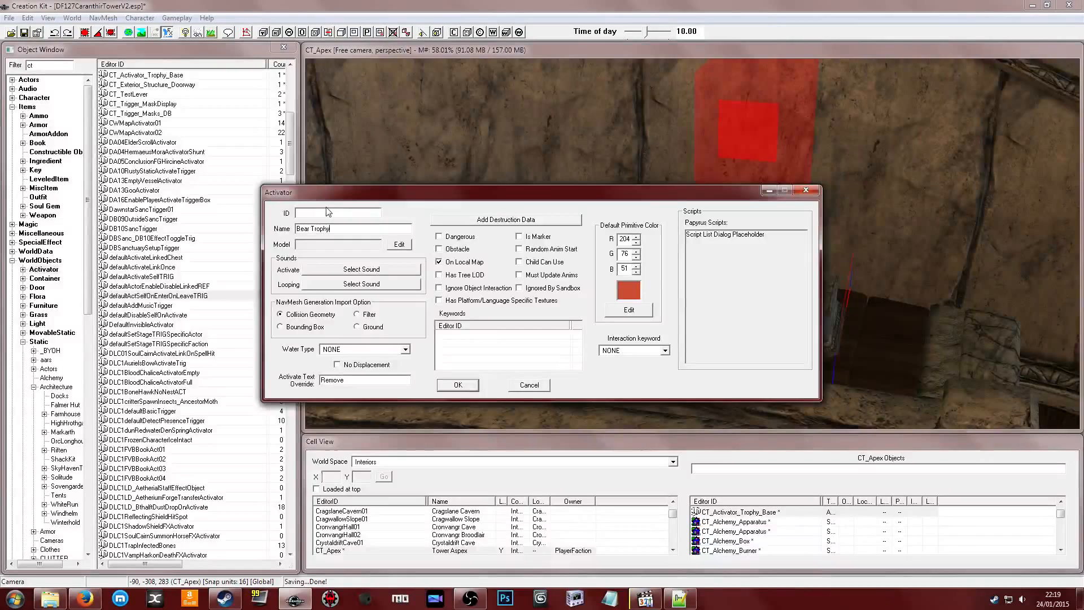
Set the new activator's ID to CT_Activator_Toprhy_Bear
click(324, 214)
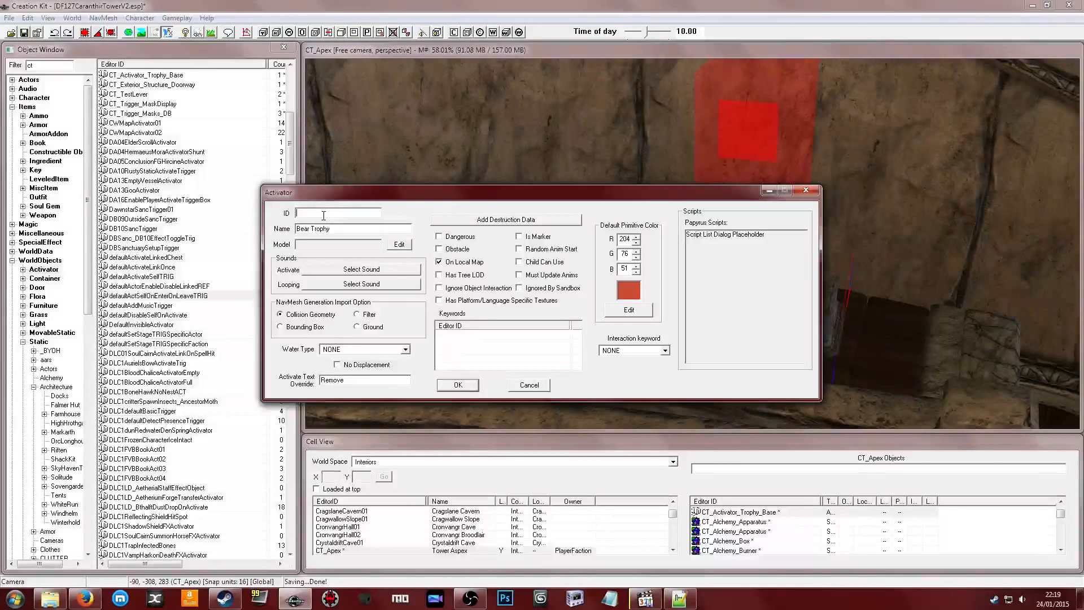
text(CT_Ad)
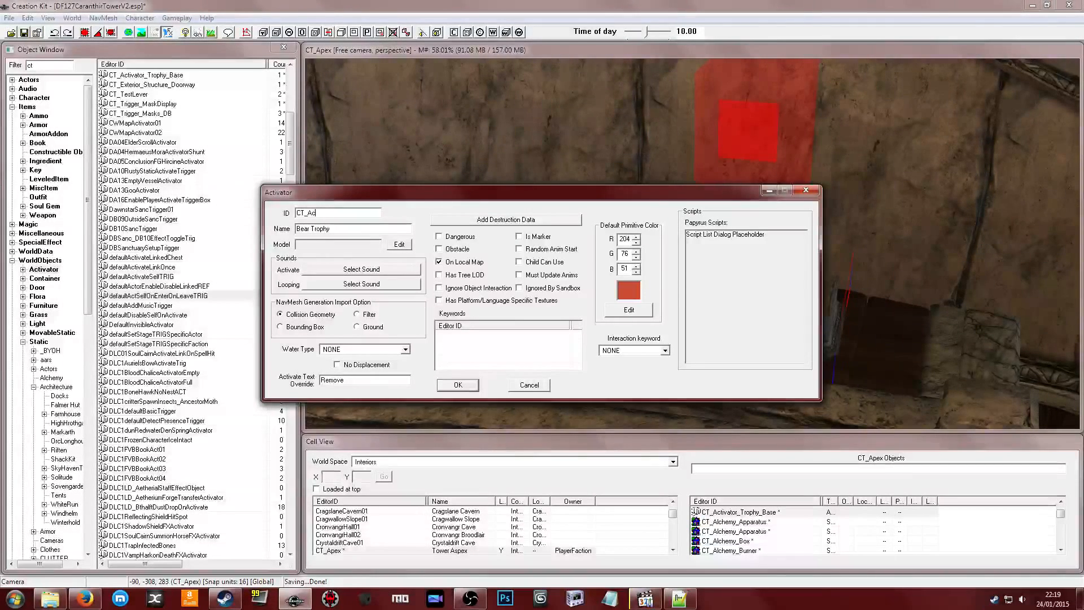
key(BackSpace)
text(ctivator_T)
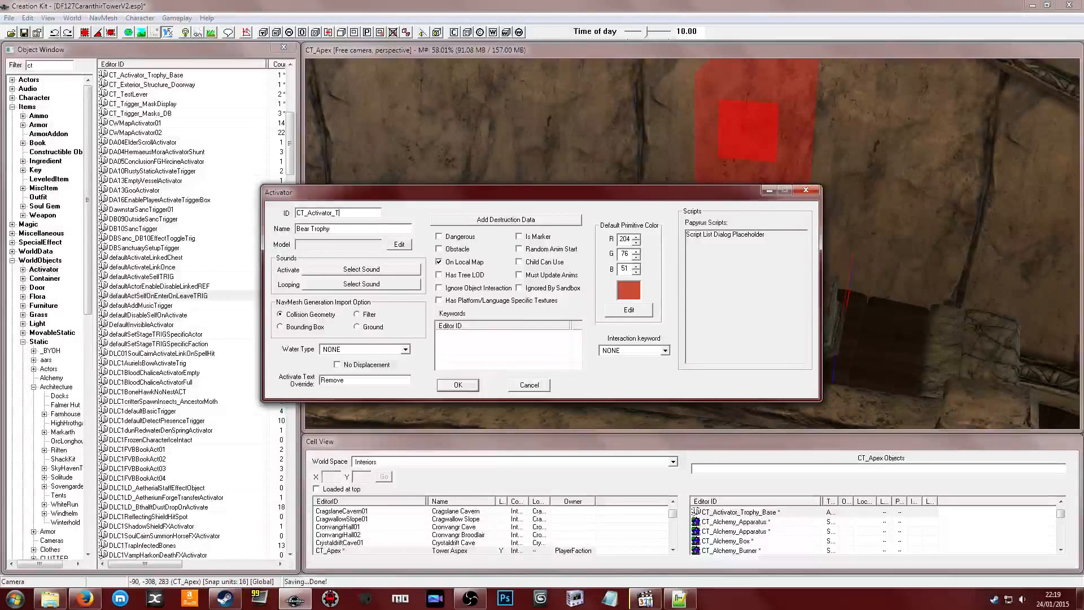
text(oprhy_Bear)
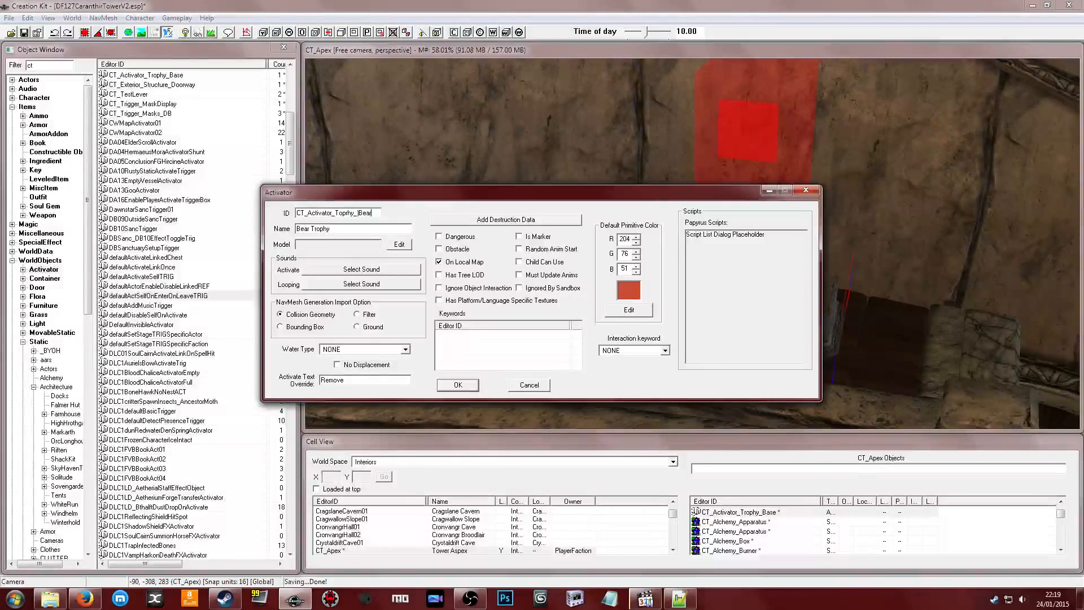
click(341, 232)
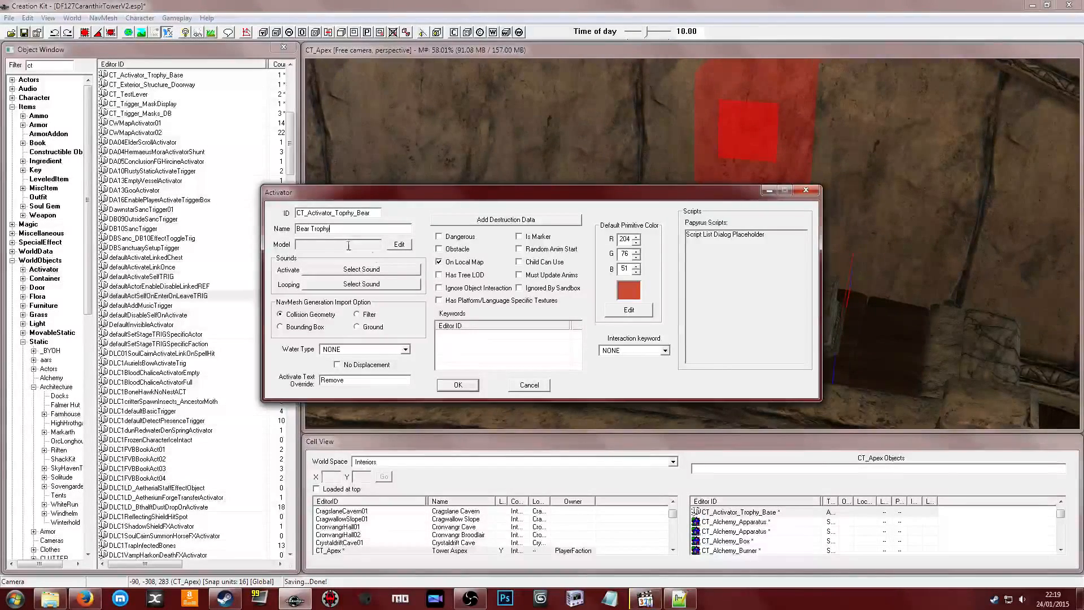
Assign the bear trophy mesh to the activator using the copied model path, check its preview, and save the activator
click(396, 245)
click(504, 214)
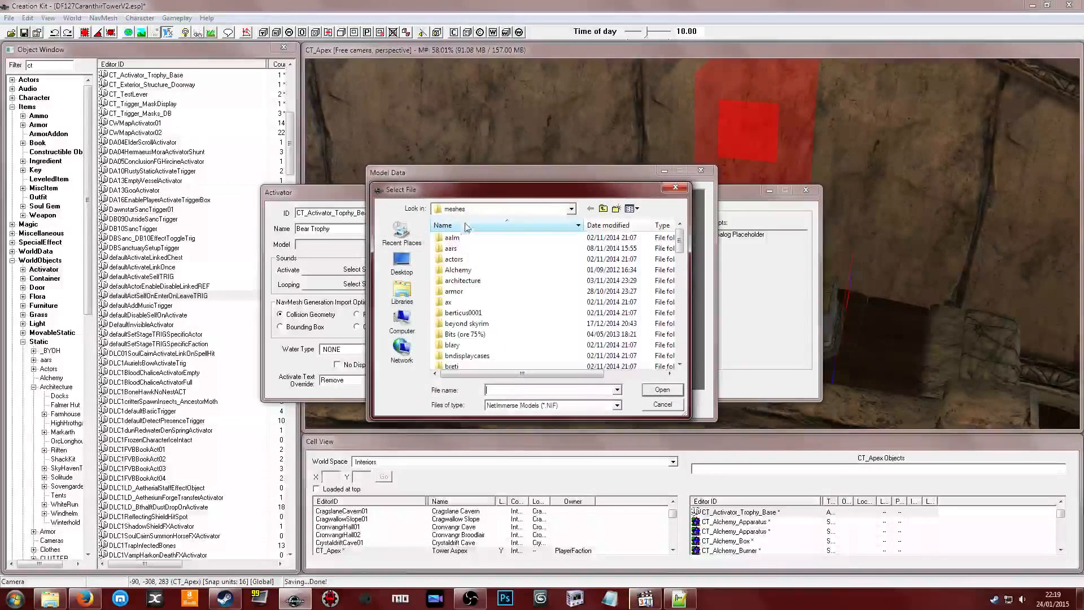
click(509, 389)
key(ctrl+v)
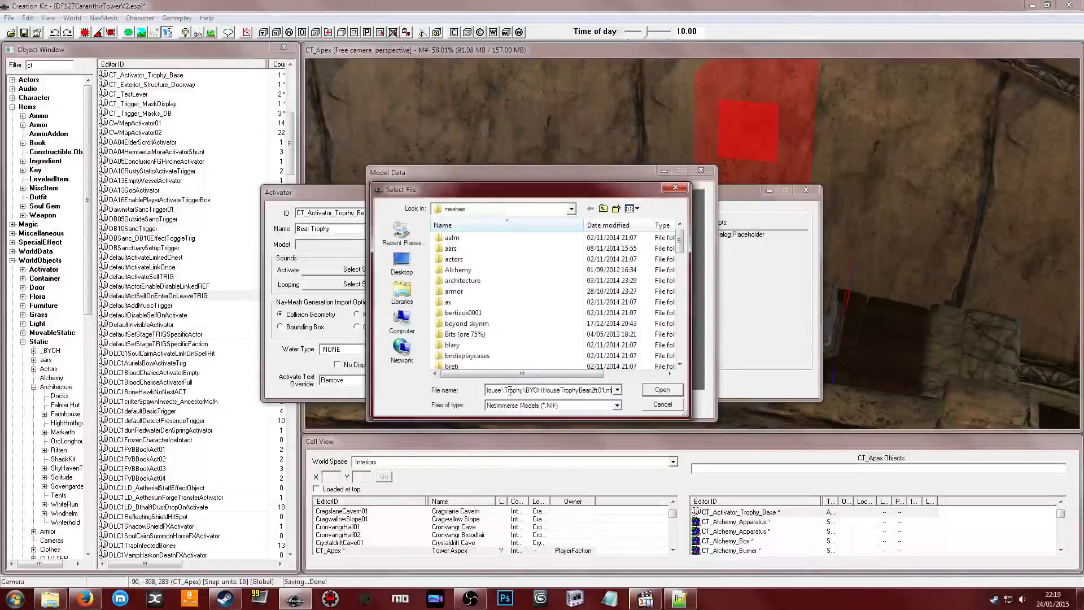
key(Return)
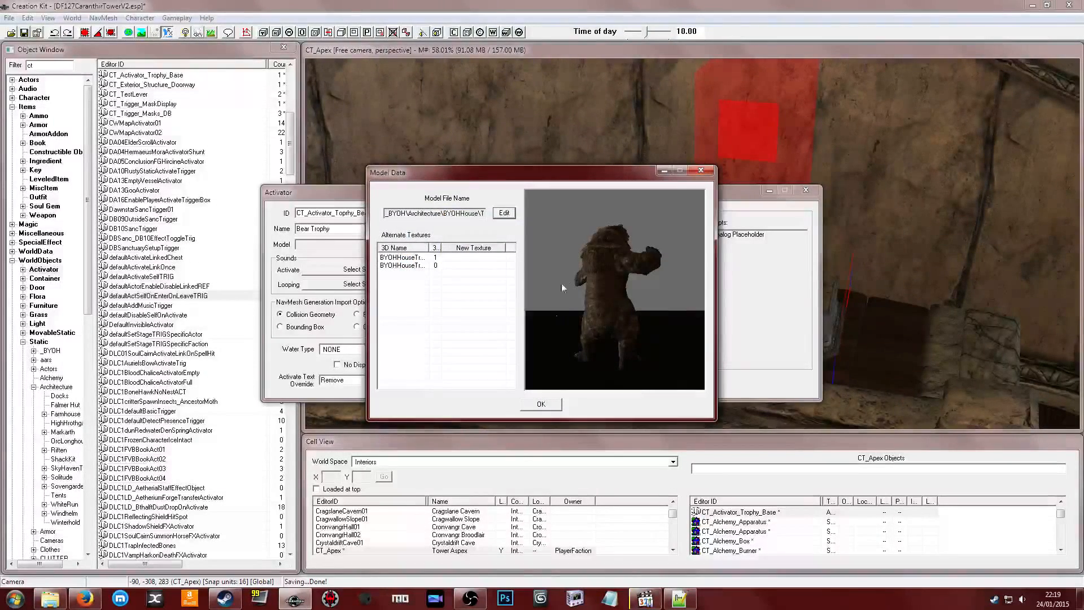
drag(561, 283, 590, 327)
click(542, 404)
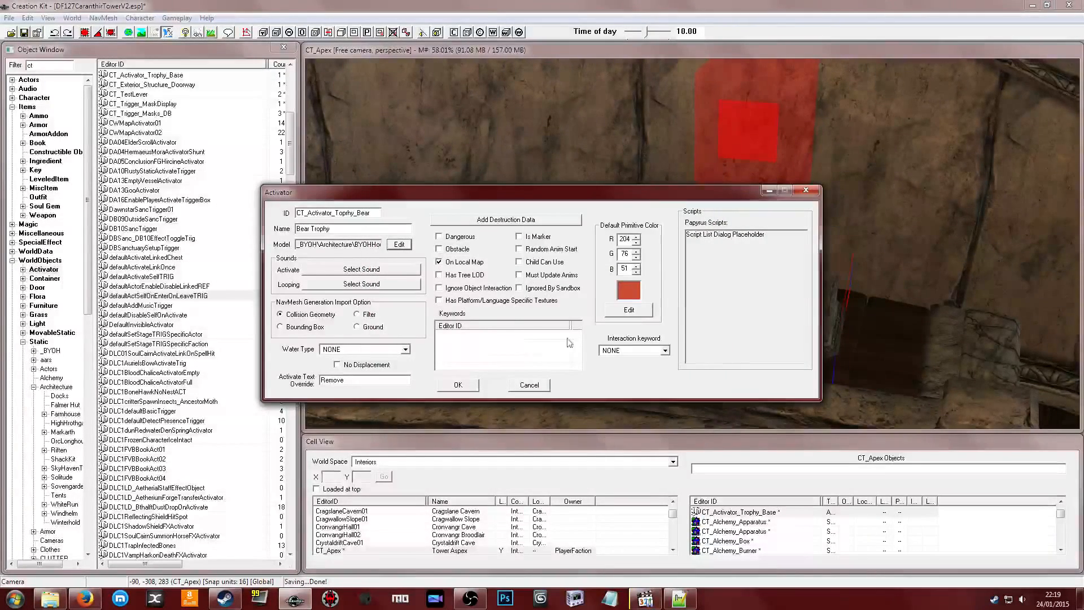
click(458, 385)
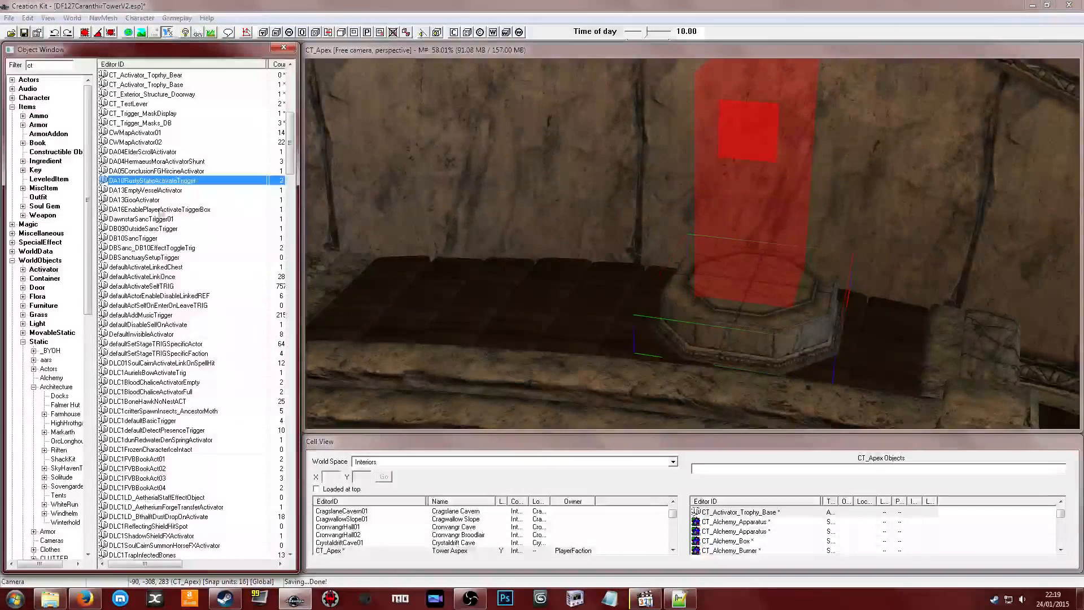
Open the properties of the CT_Script_Trophy_Misc script attached to the misc item CT_Misc_Trophy_Bear
click(159, 124)
click(144, 84)
scroll(144, 85, up, 11)
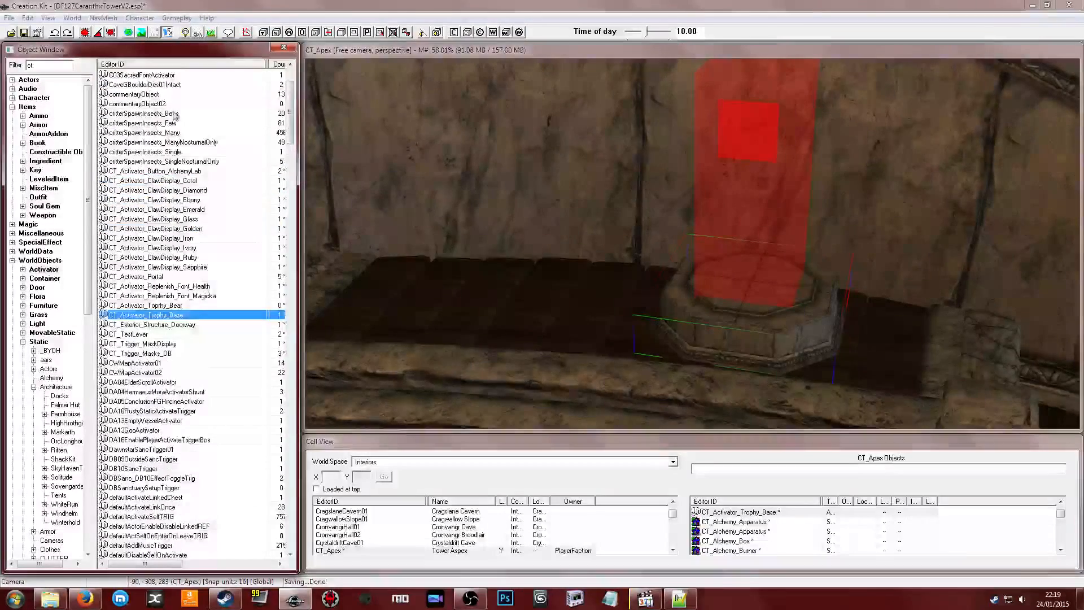
click(44, 188)
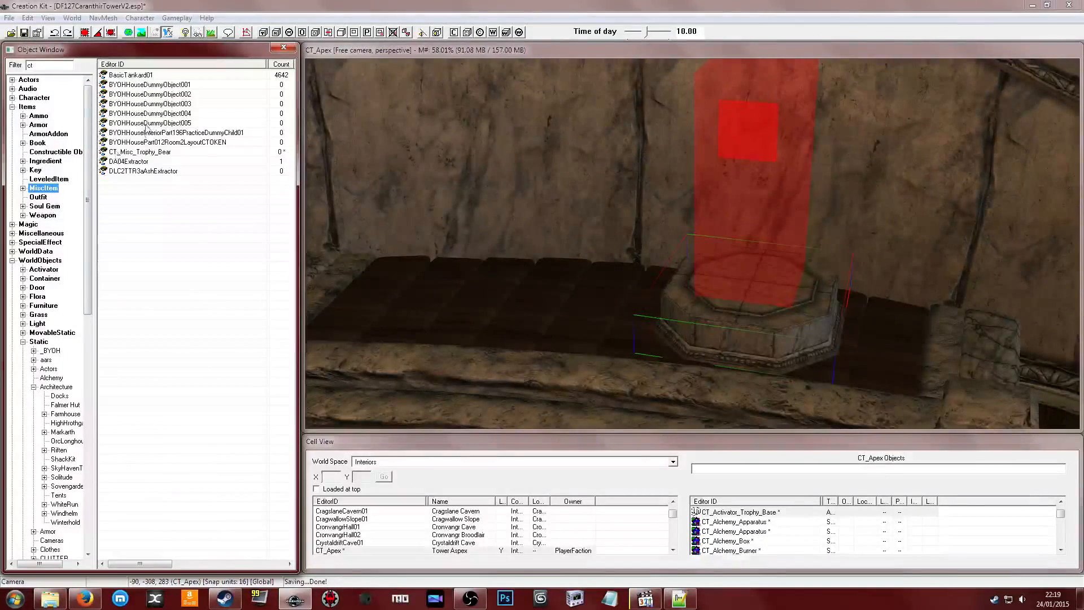
double_click(136, 152)
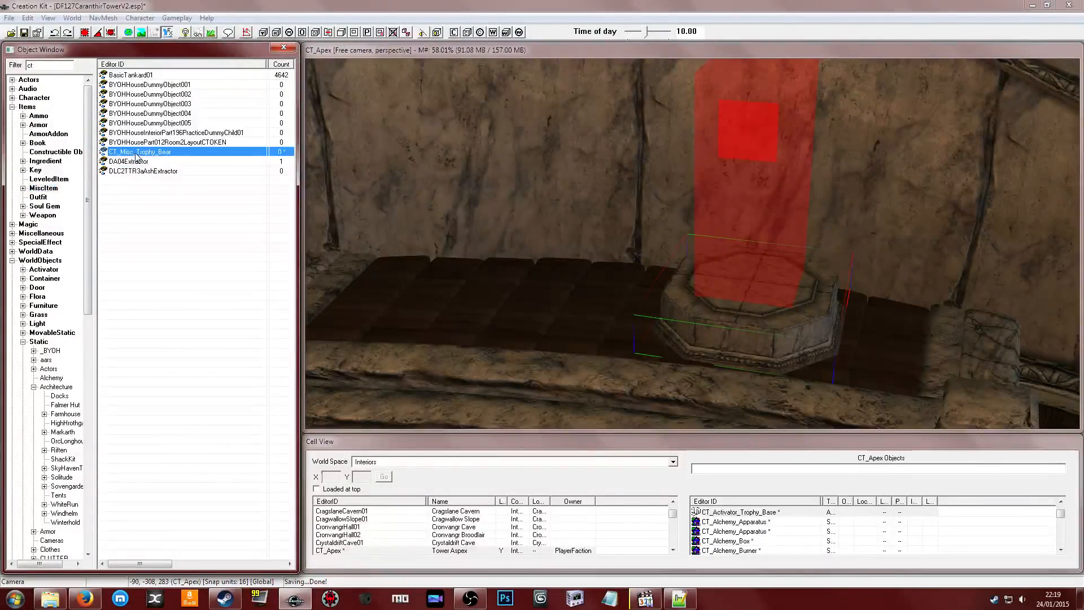
double_click(585, 231)
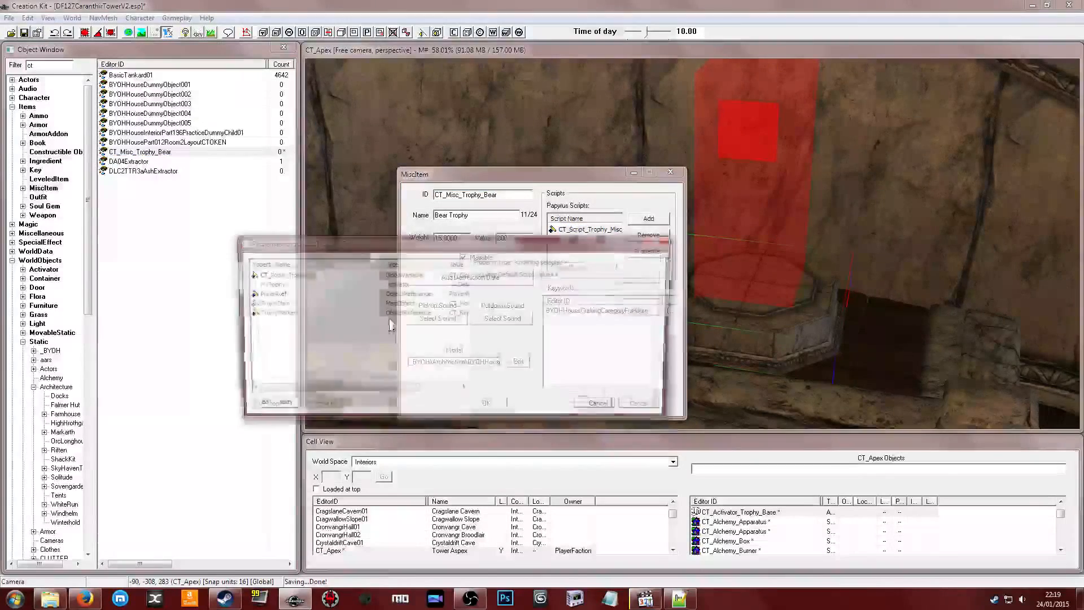
Set the script's MyTrophy property to CT_Activator_Toprhy_Bear and save the bear trophy item
click(308, 292)
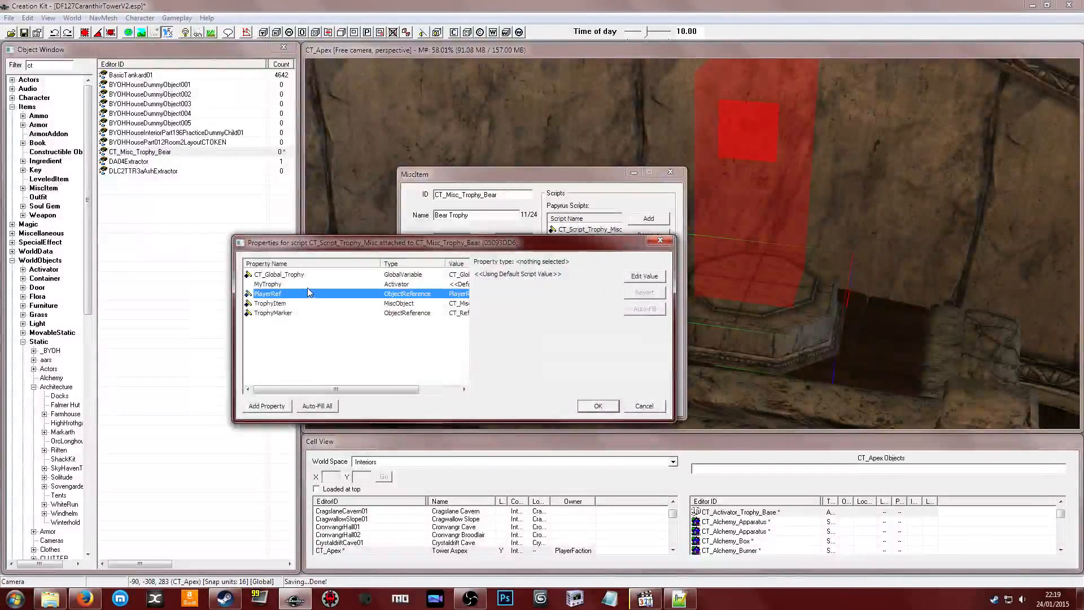
click(417, 284)
click(655, 280)
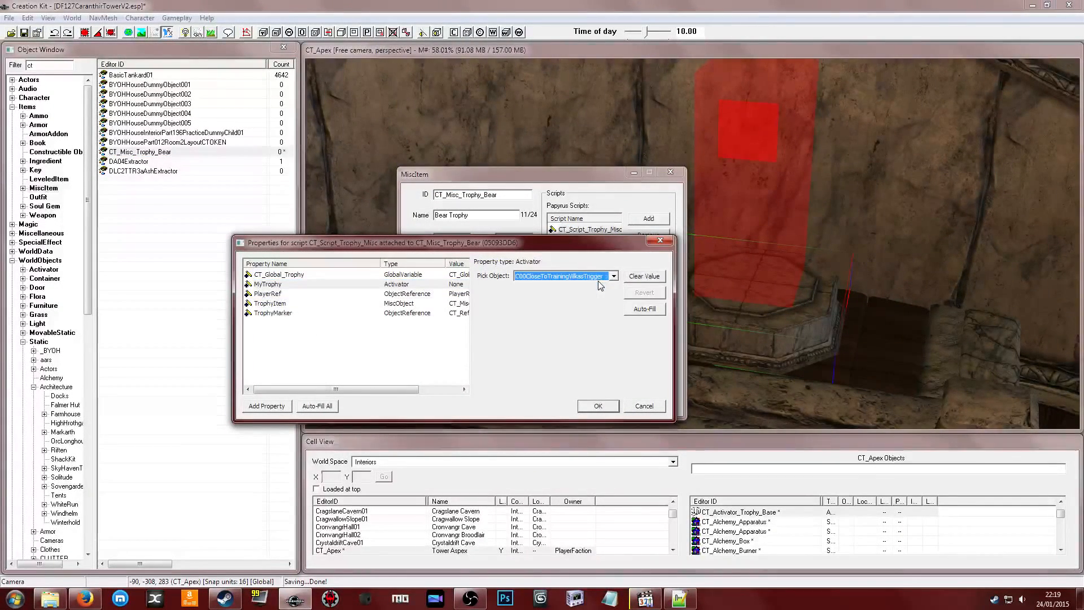
click(582, 276)
scroll(598, 322, down, 3)
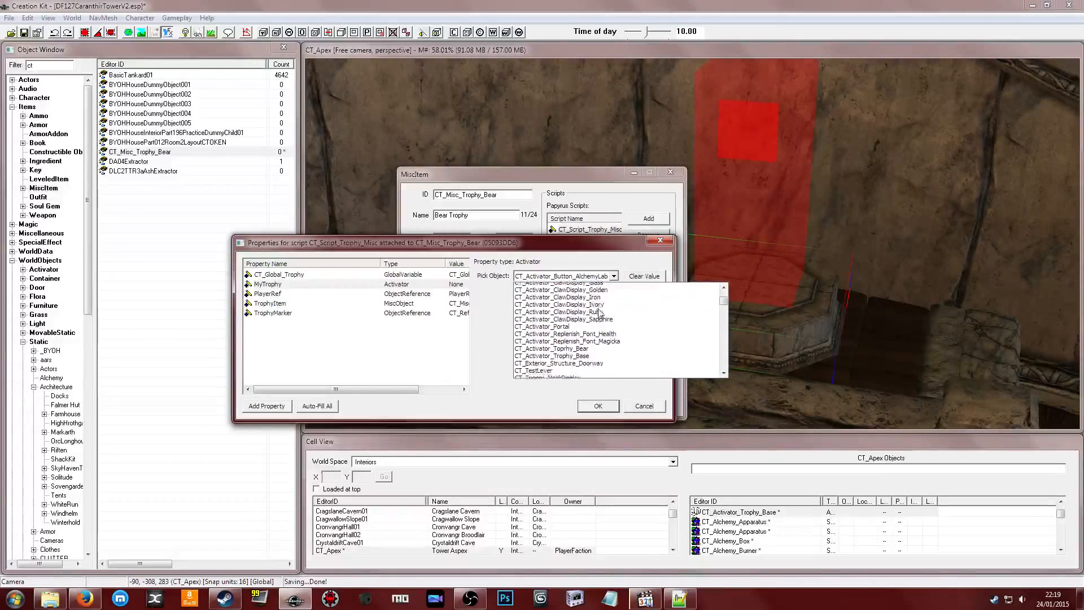
click(600, 325)
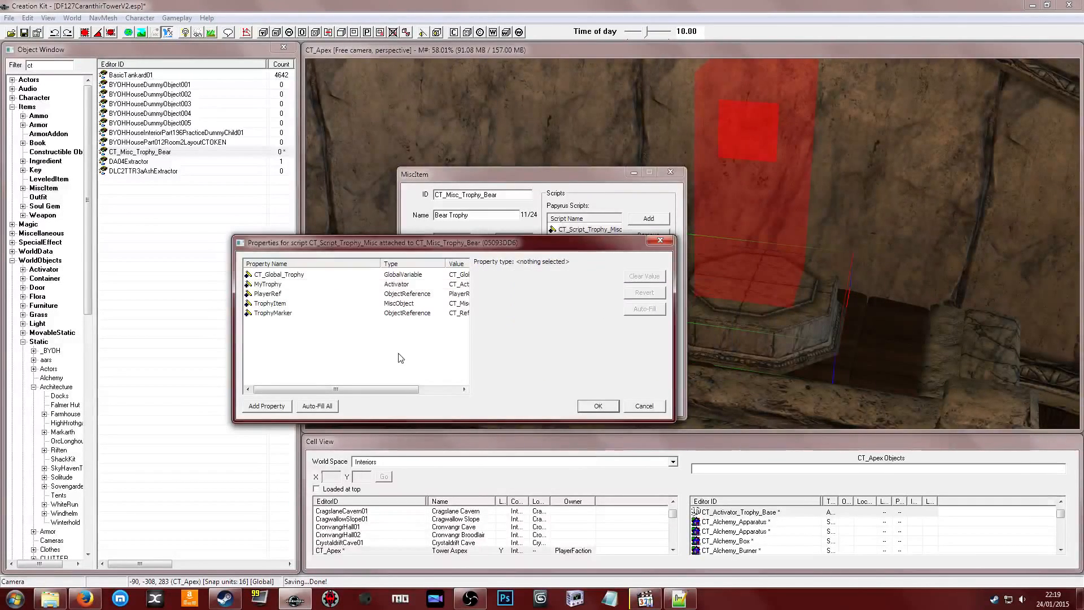
click(598, 406)
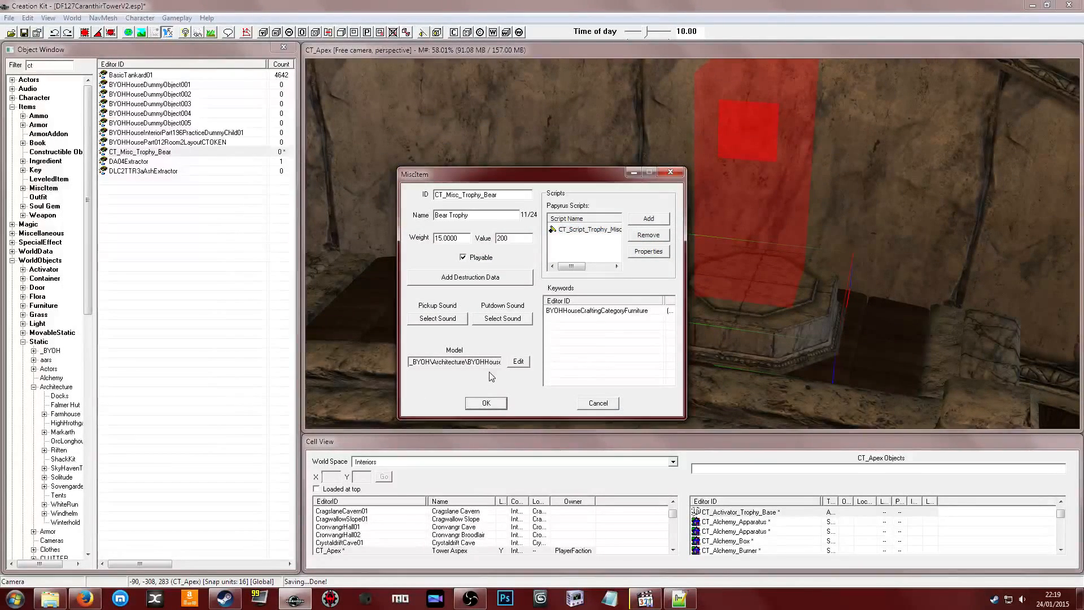
click(485, 403)
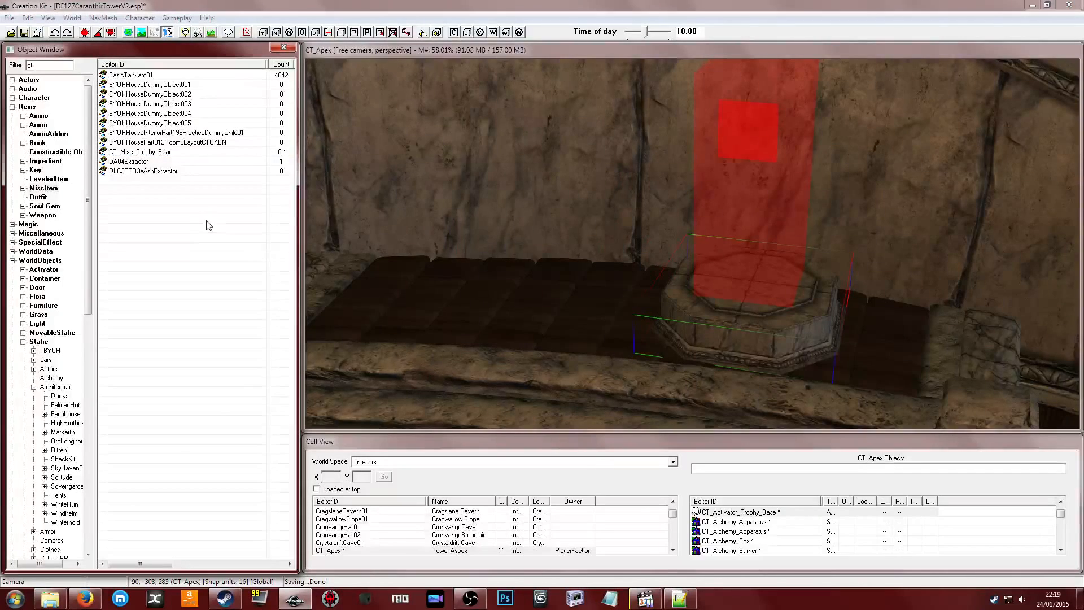
scroll(584, 241, down, 3)
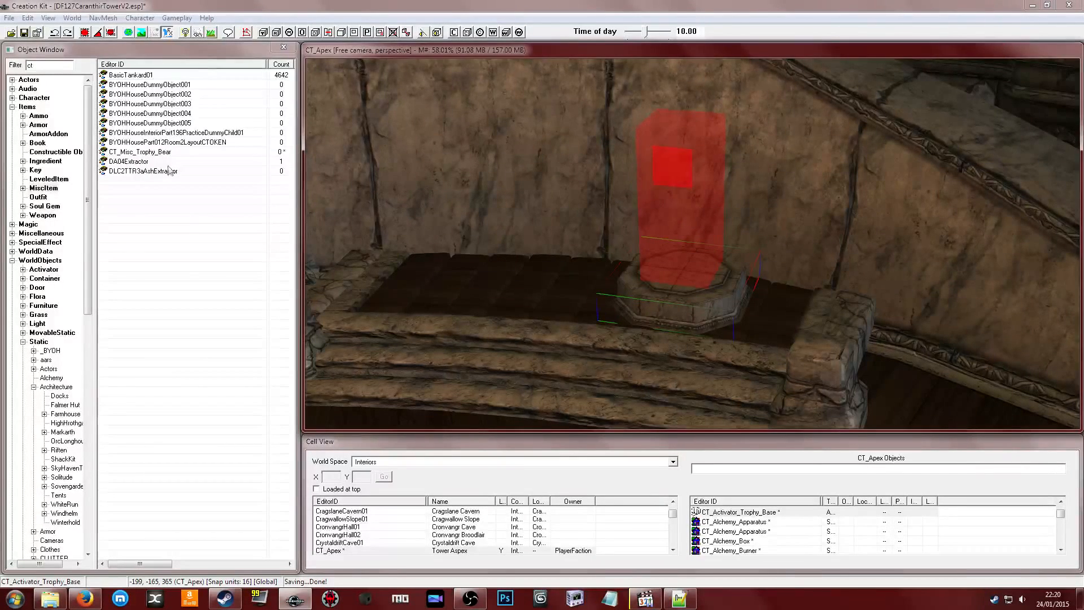
drag(156, 152, 642, 238)
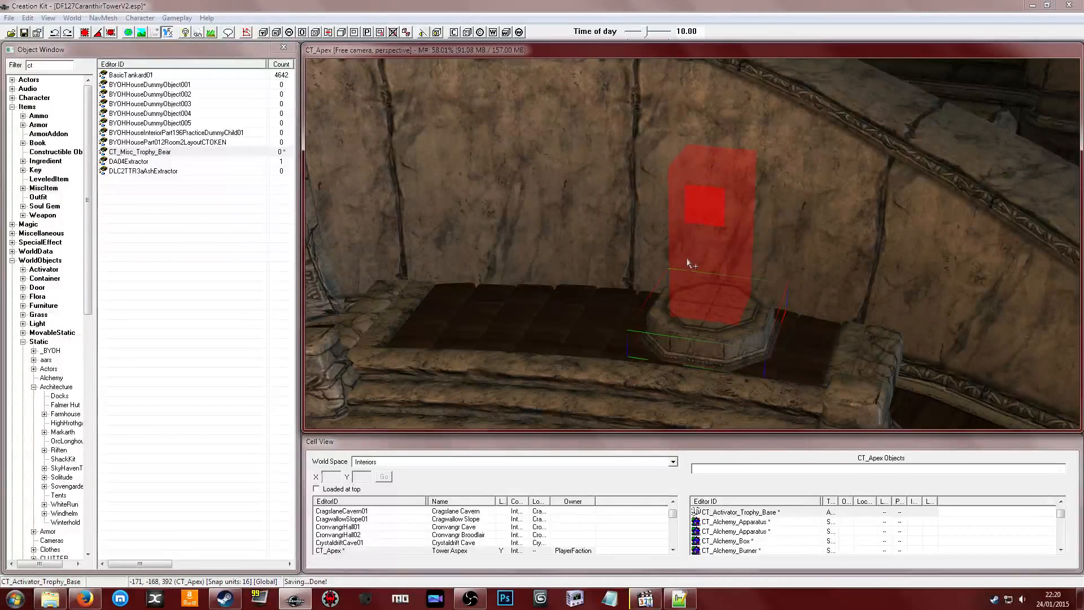
click(176, 209)
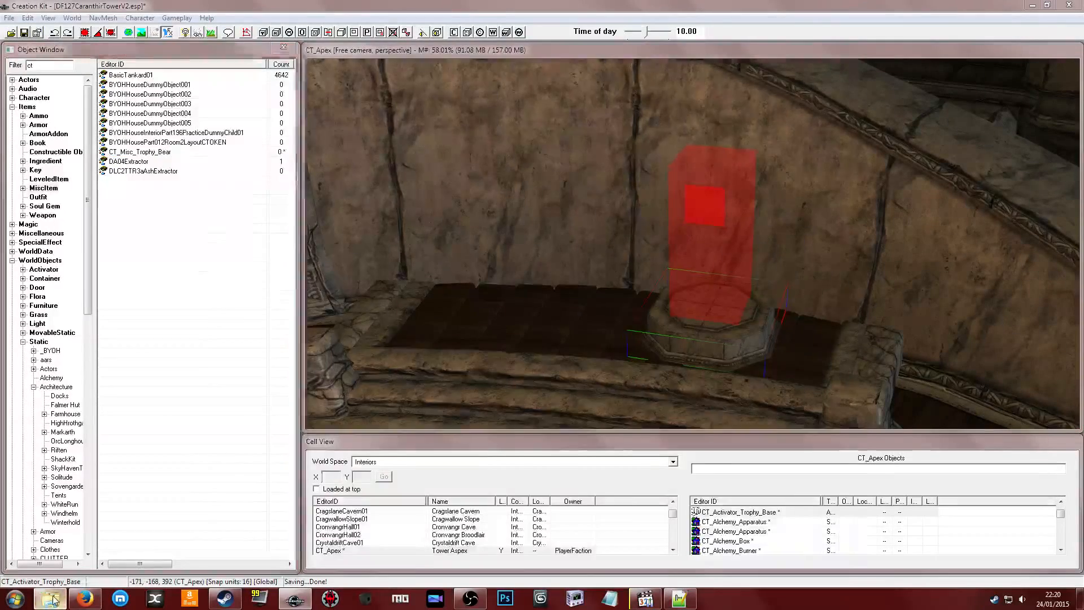
Look through the Morskom script source folder for existing trophy scripts such as MorSTropheyStand and MorSTrophyXMas, and close the folder
click(50, 598)
click(353, 322)
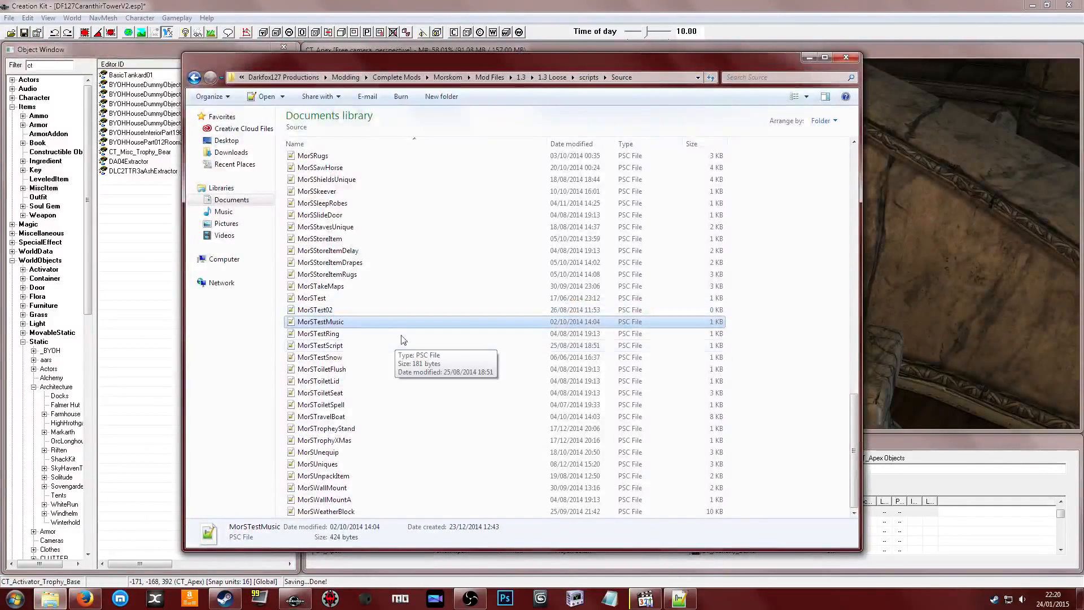
click(351, 299)
click(366, 336)
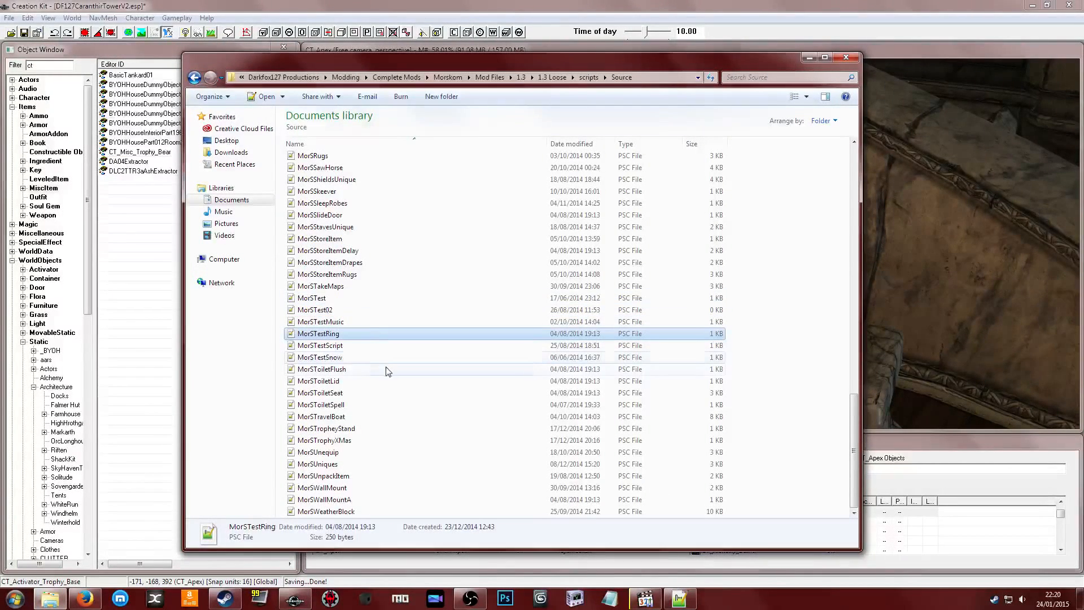
click(359, 440)
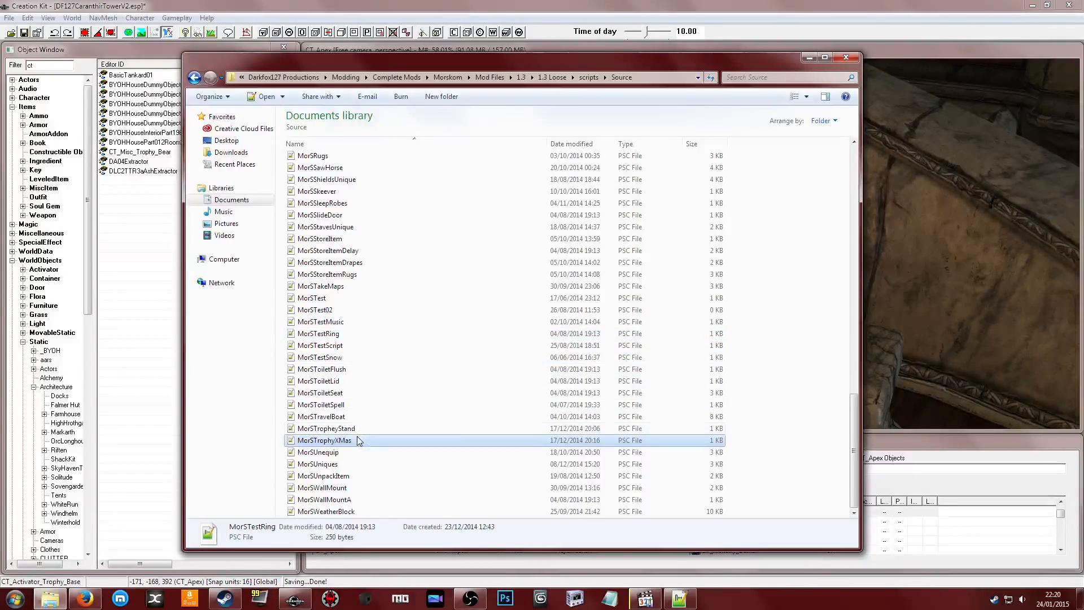
click(358, 429)
click(360, 441)
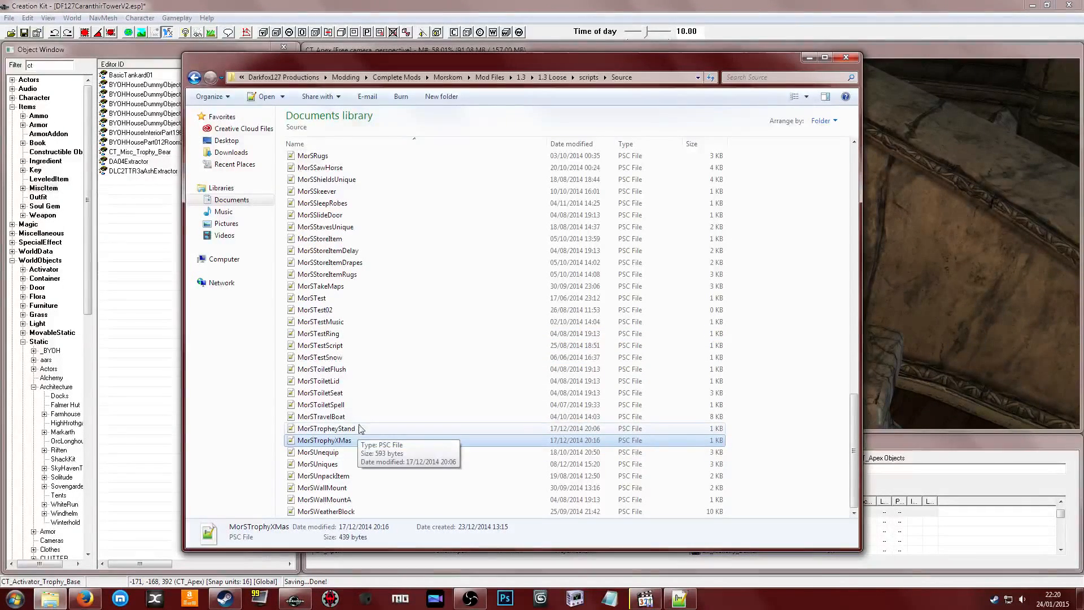
scroll(358, 423, up, 3)
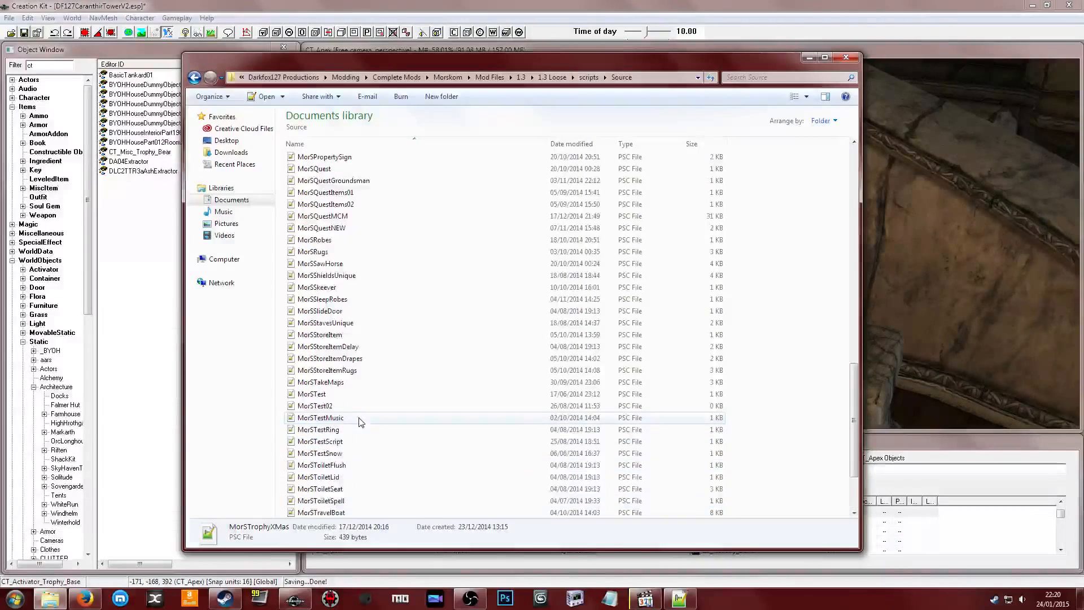
click(849, 57)
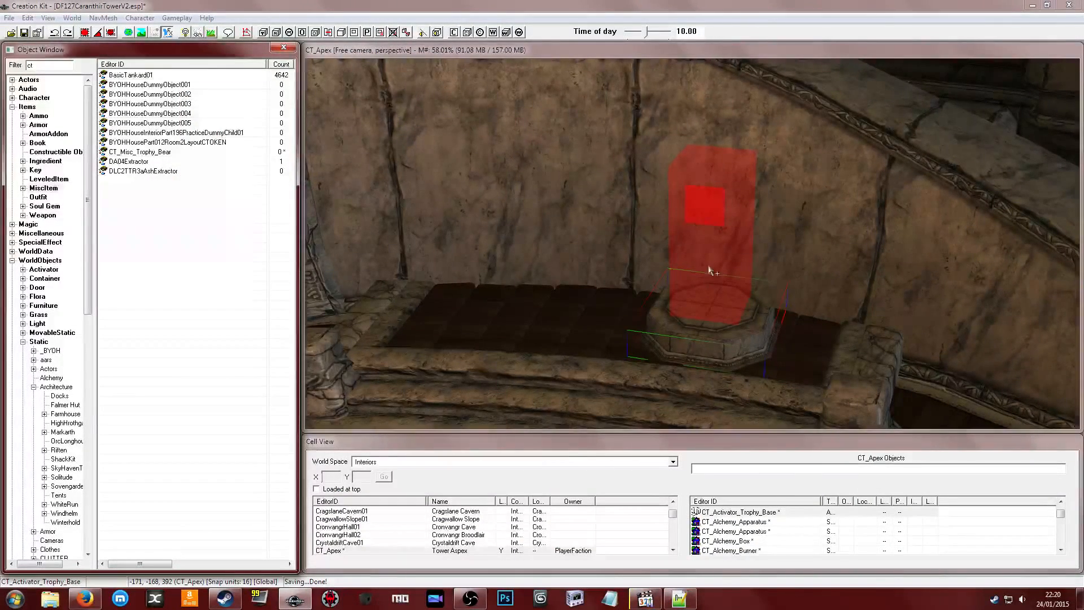
Open the CT_Activator_Toprhy_Bear activator for editing and bring up the list of scripts that can be added to it
click(690, 274)
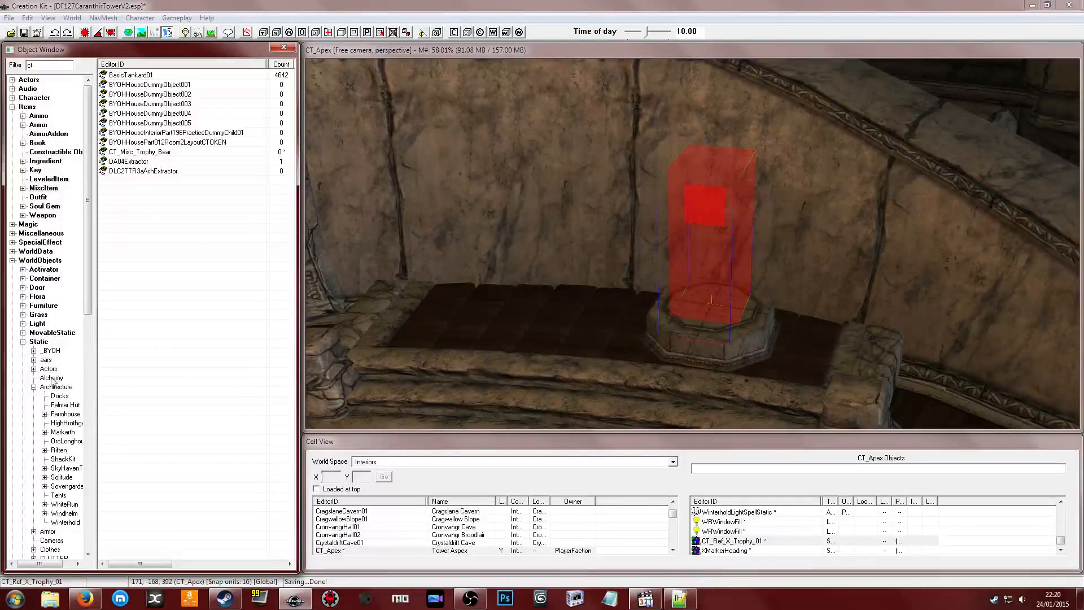
click(44, 270)
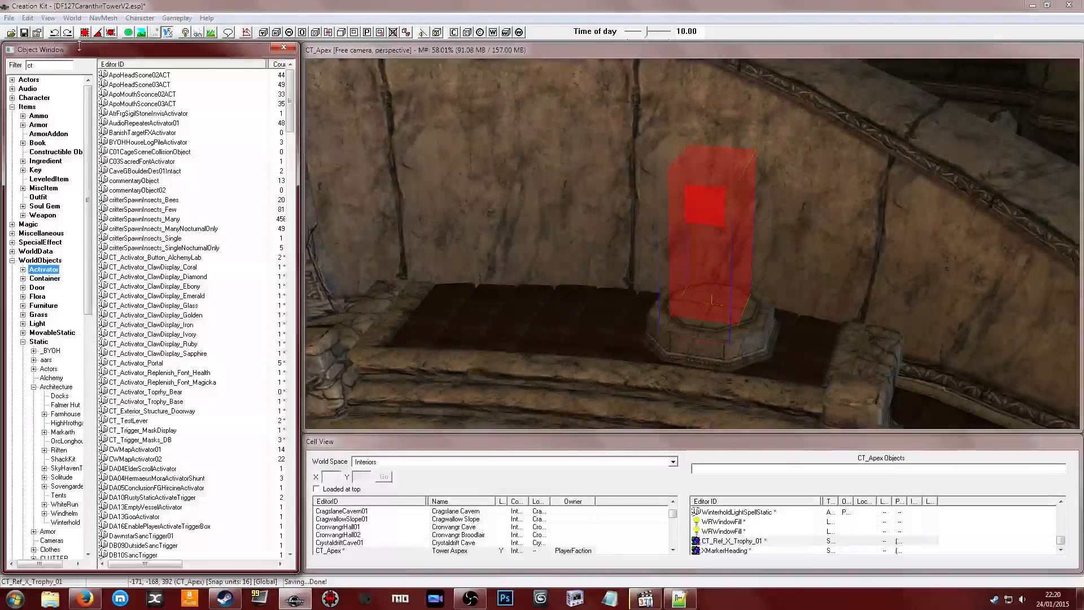
click(160, 307)
scroll(161, 313, down, 2)
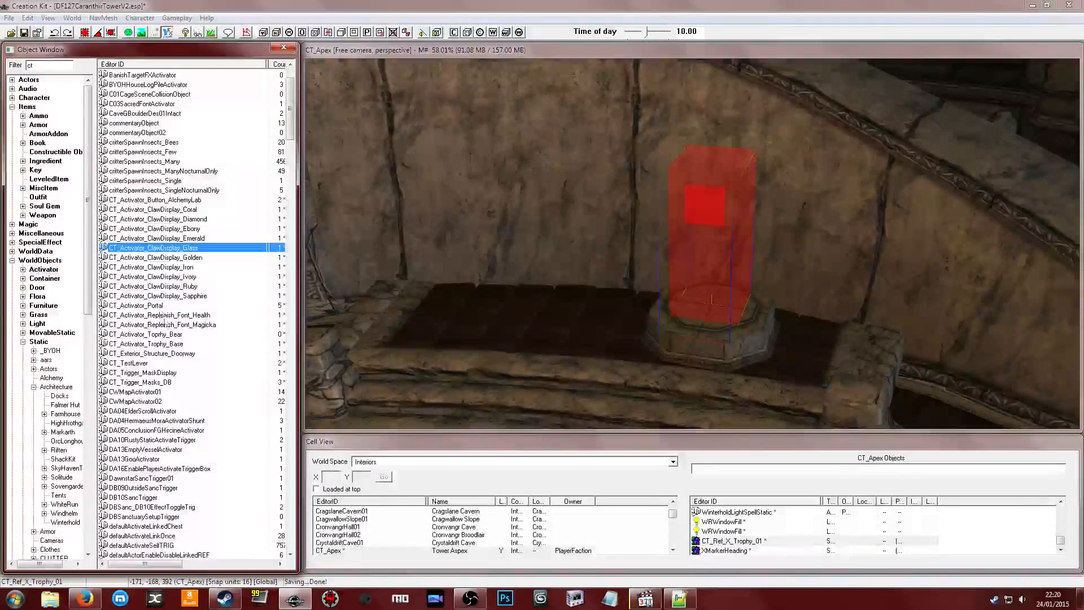
click(179, 307)
double_click(179, 335)
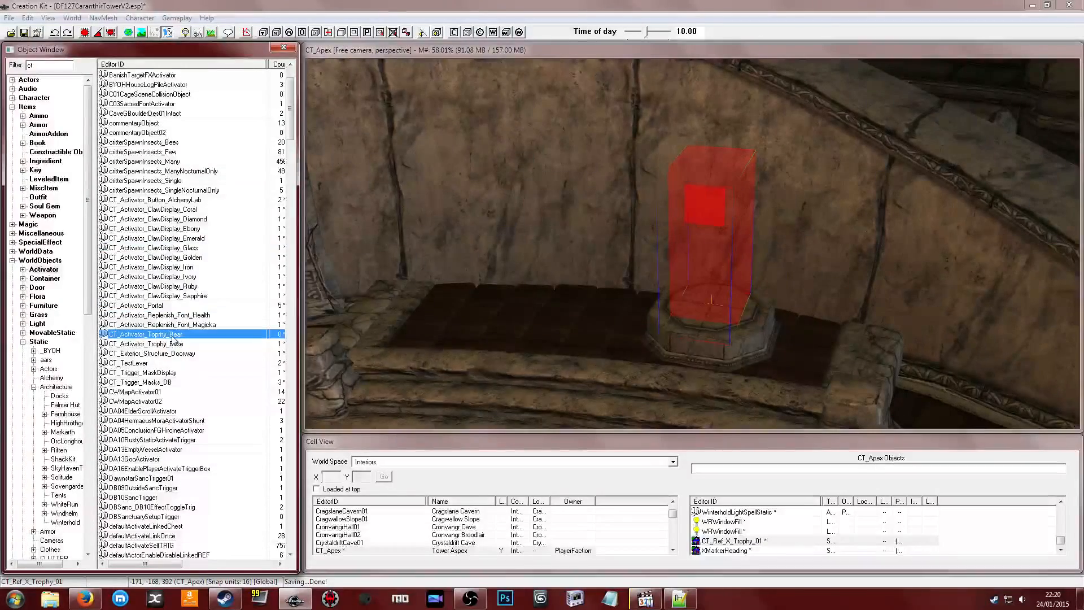
click(787, 235)
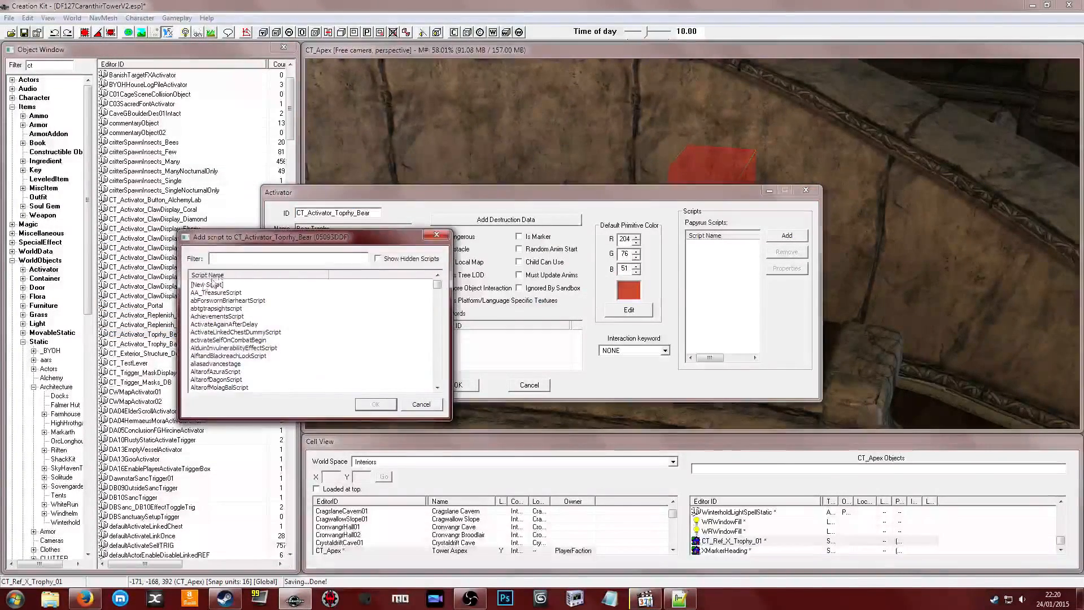
double_click(210, 278)
double_click(271, 272)
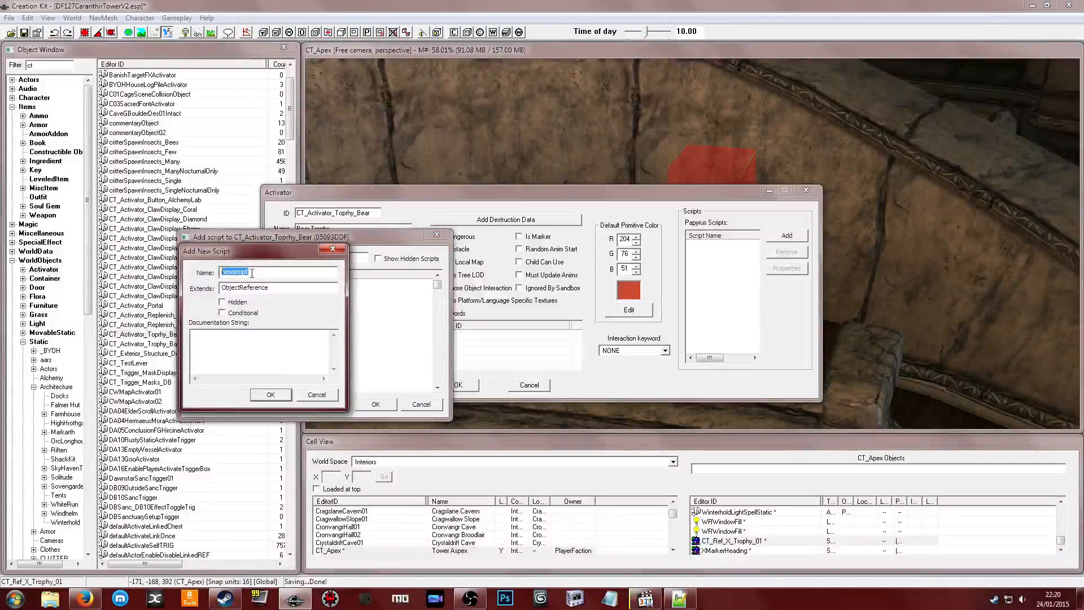
click(334, 249)
Filter the available scripts by ct_scr and check the names of the existing CT scripts
text(ct_scr)
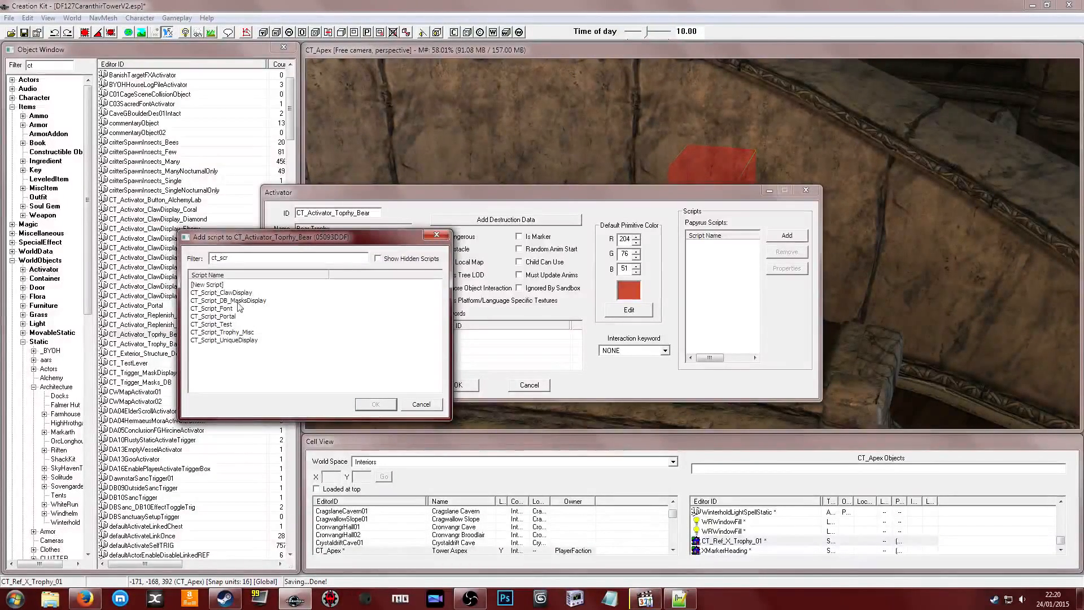
click(240, 302)
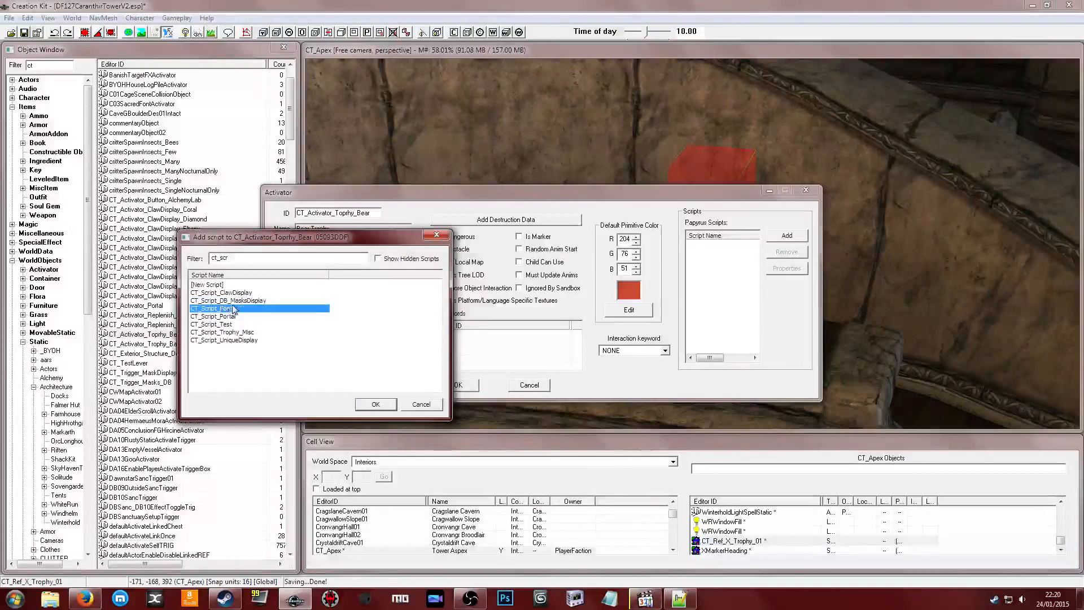
click(228, 293)
click(248, 260)
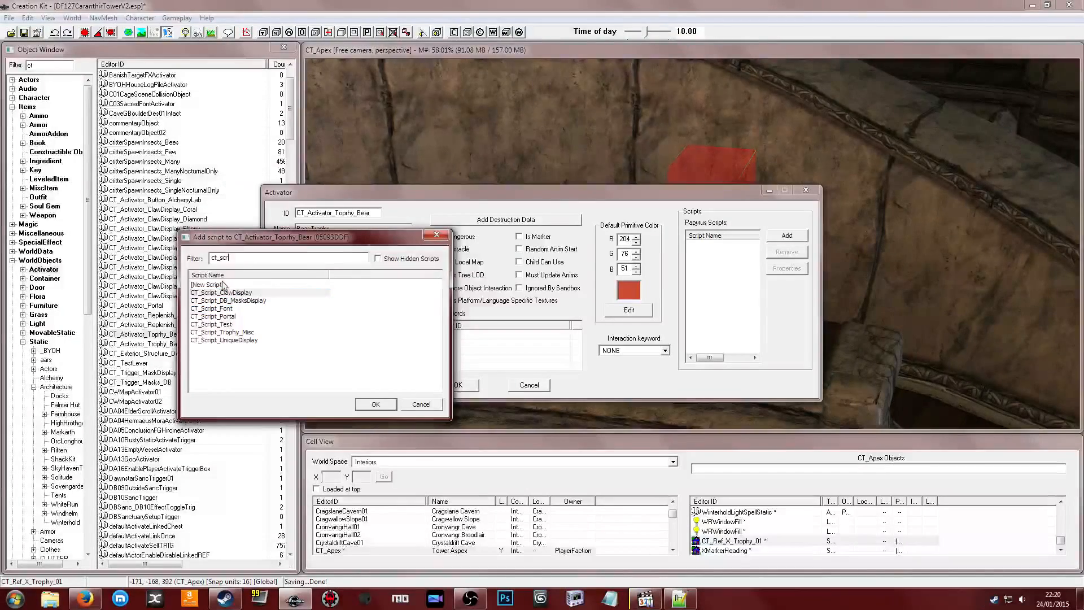
Start a new script for the bear activator and name it CT_Script_Trophy_Activator
double_click(219, 285)
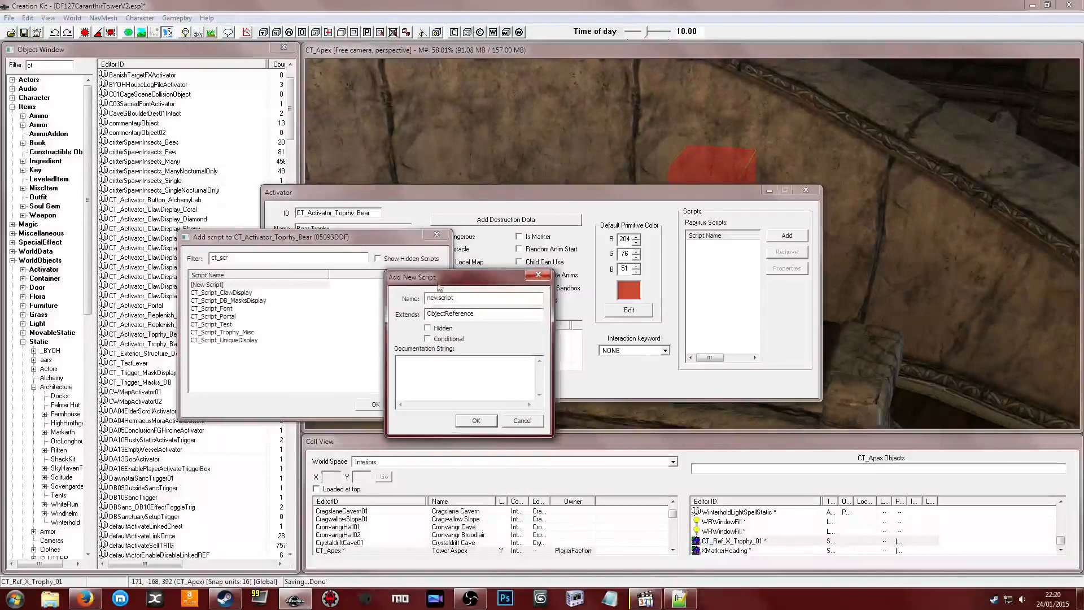
drag(469, 296, 424, 299)
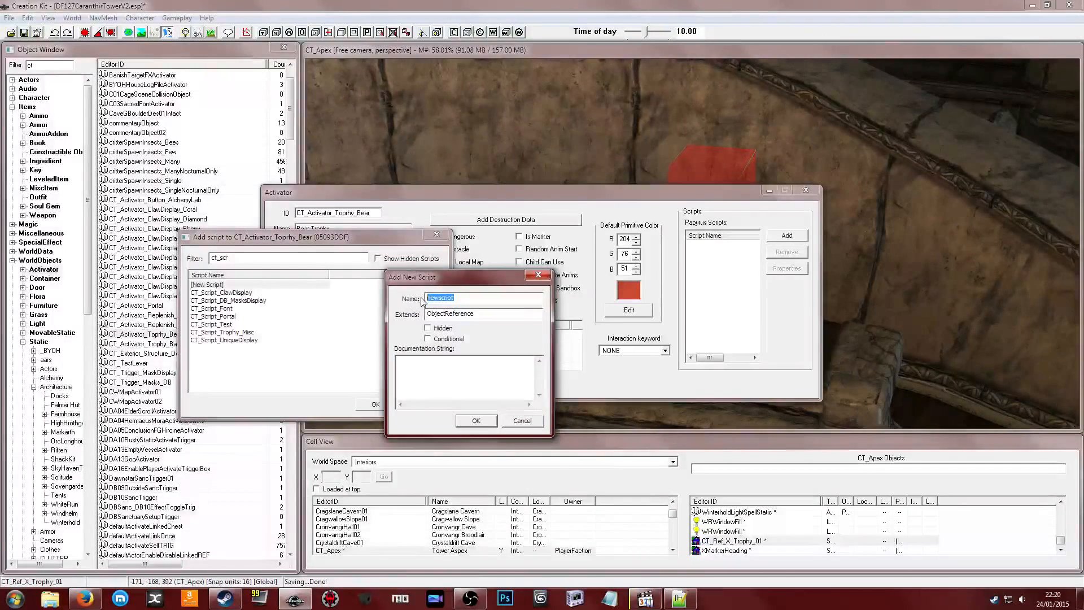
text(CT_Scr)
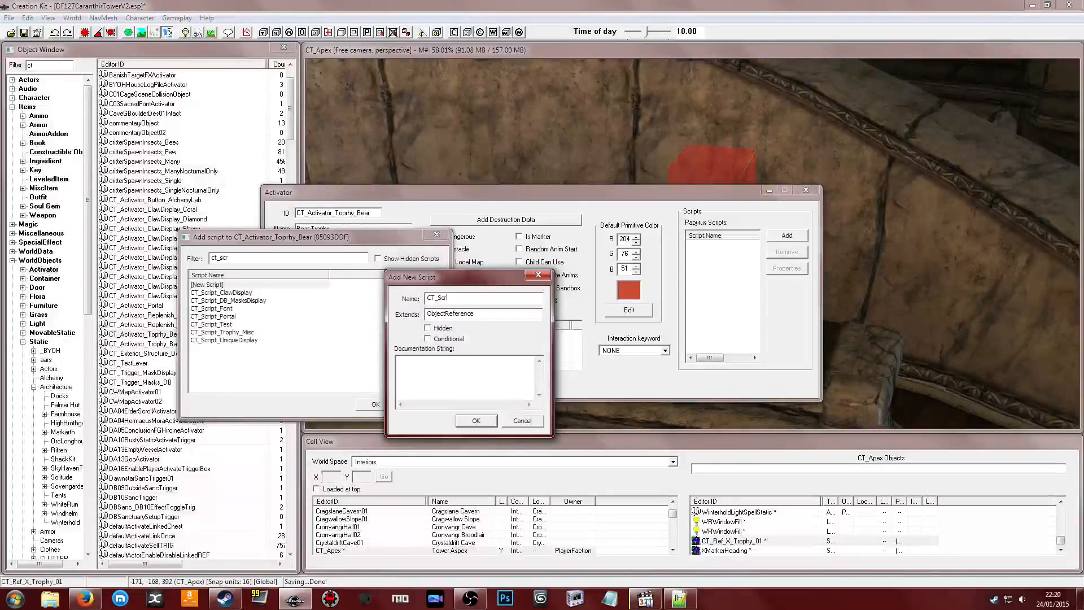
text(ipt_Trophy_)
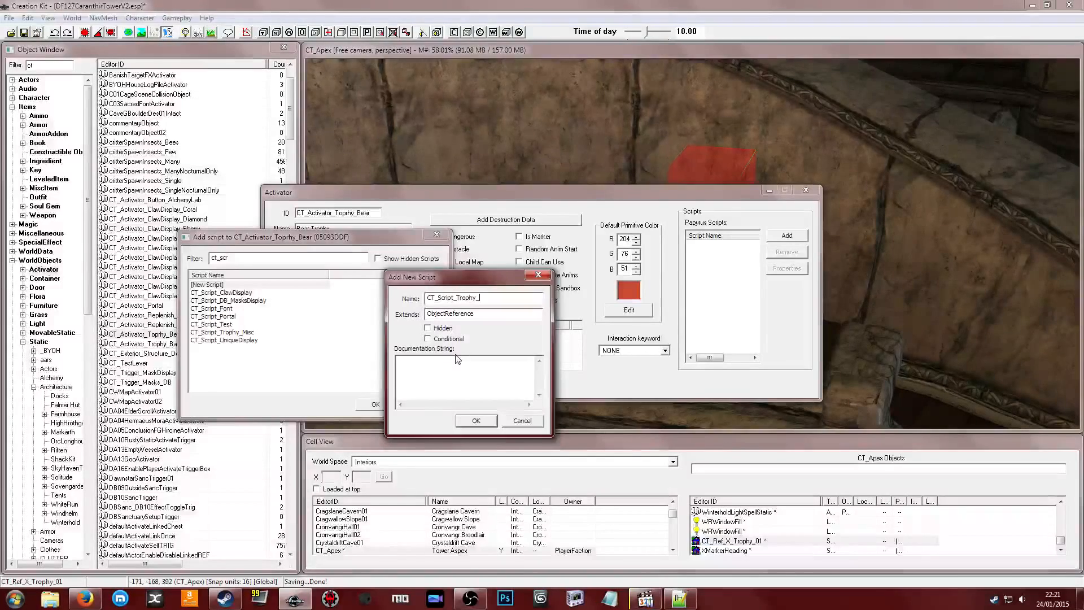
text(Activator)
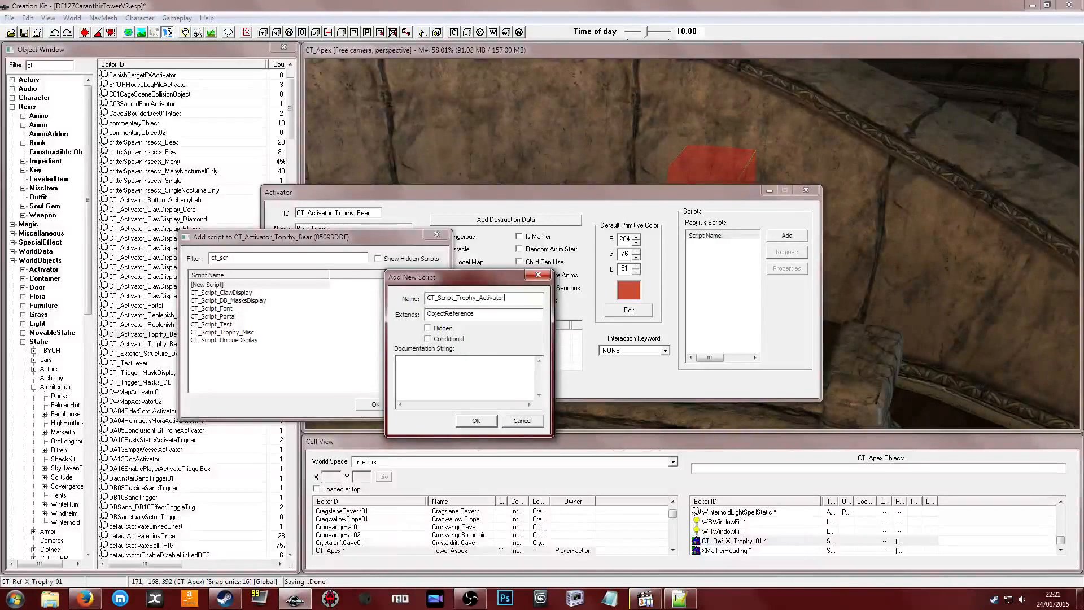
Enter the documentation string "This disables itself and allows the player to carft a new trophy" and create the script
click(467, 376)
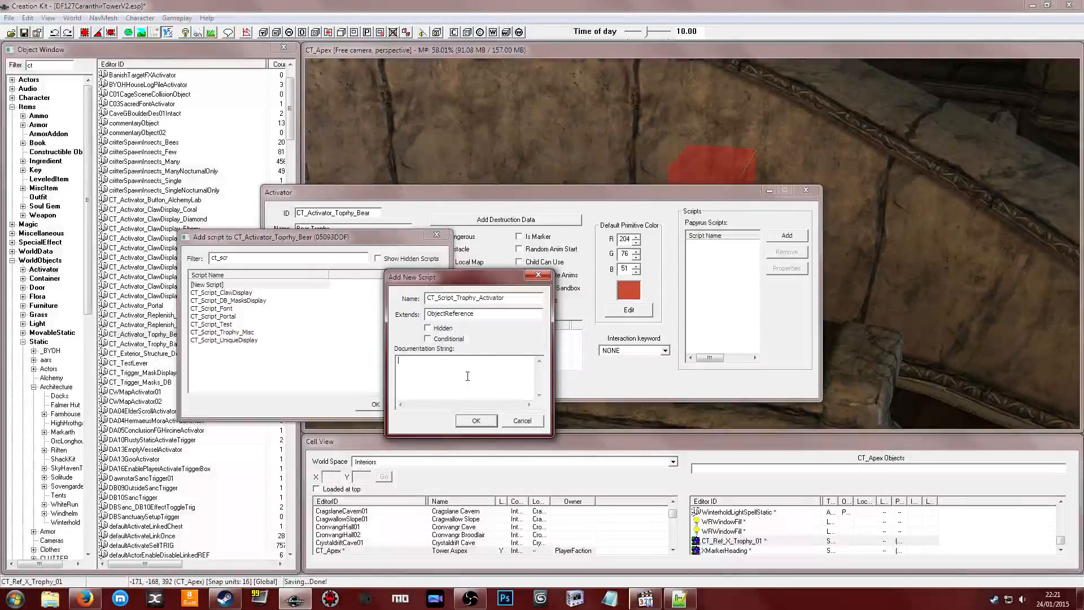
text(This )
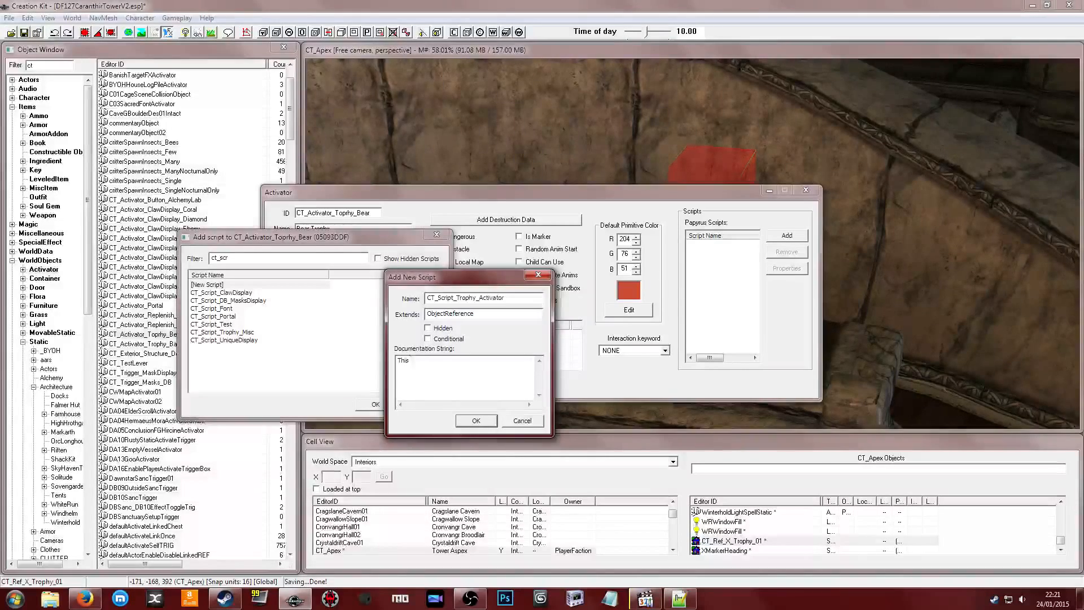
text(disables itself )
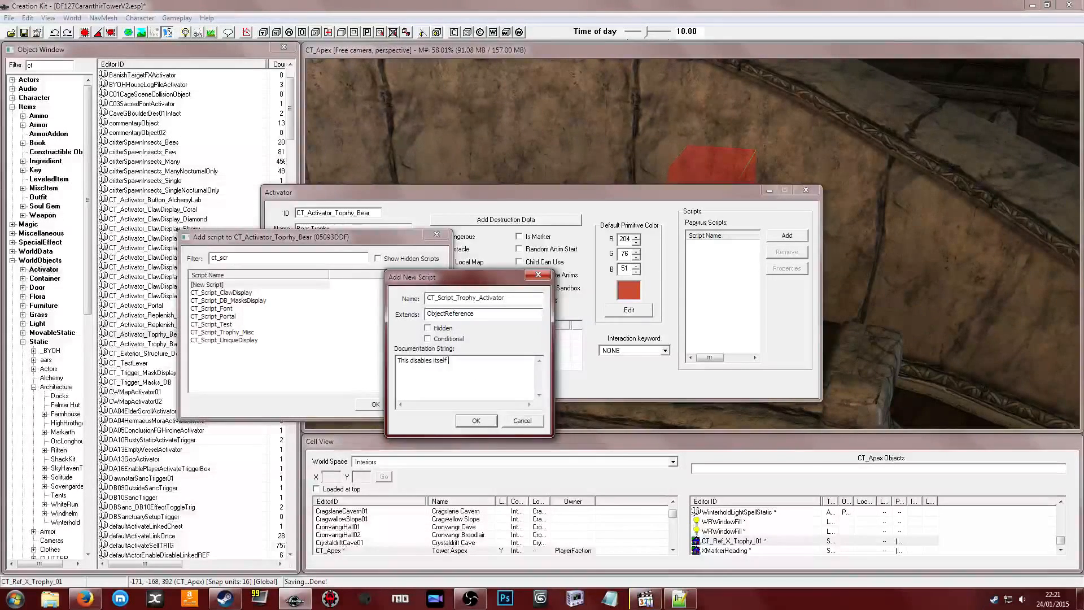
text(and allows the p)
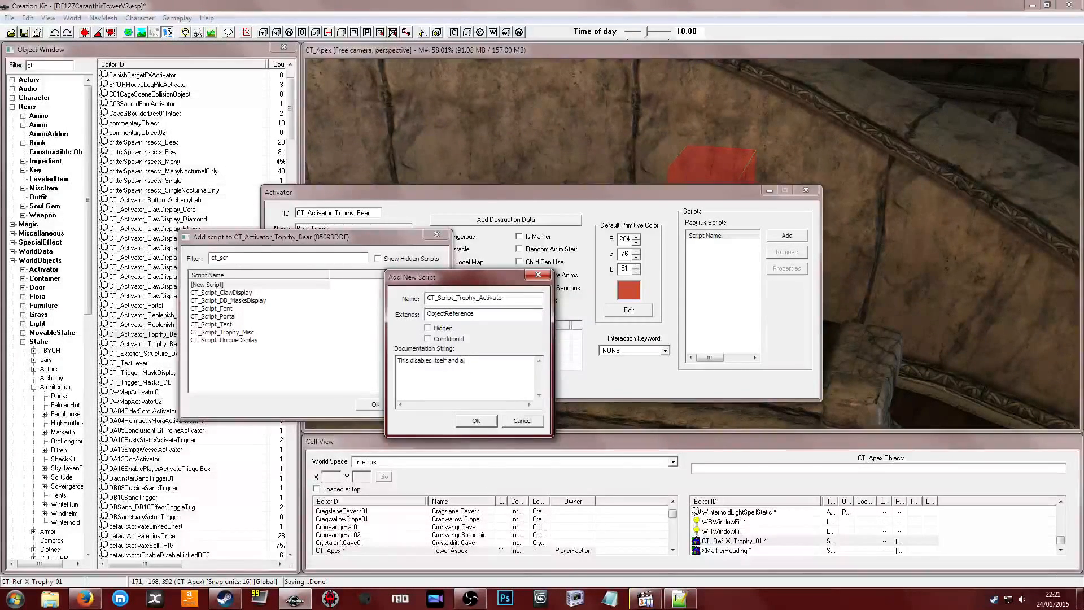
text(layer to )
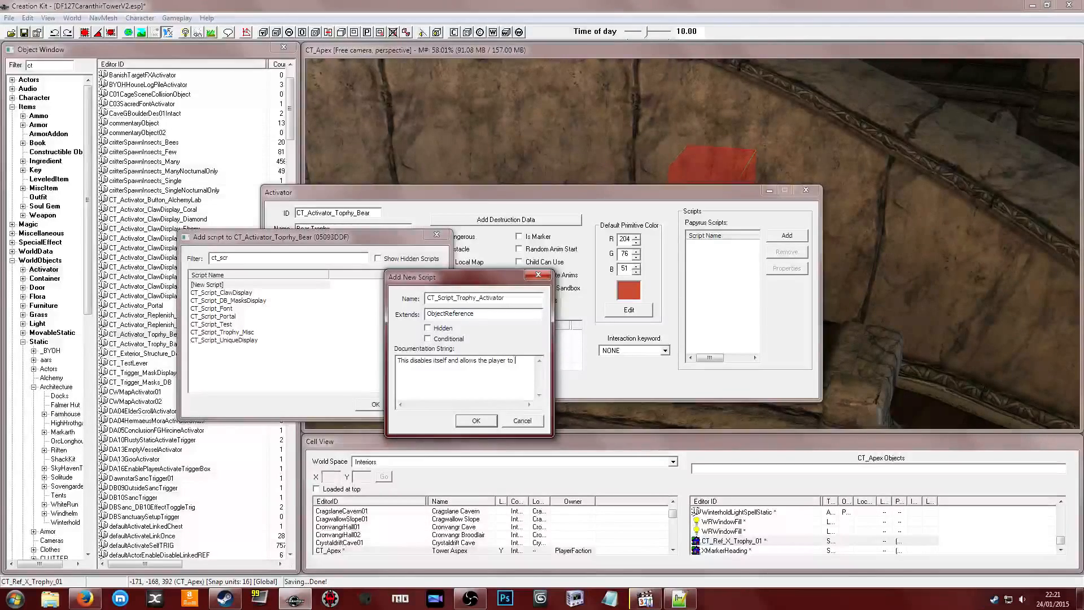
text(crafct a new trophy.)
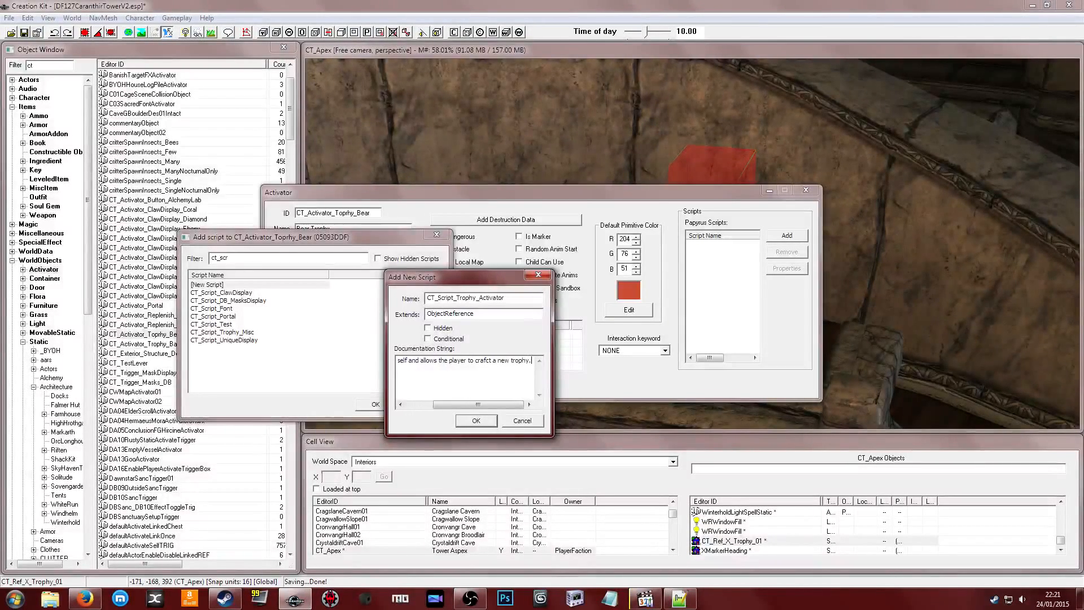
key(BackSpace)
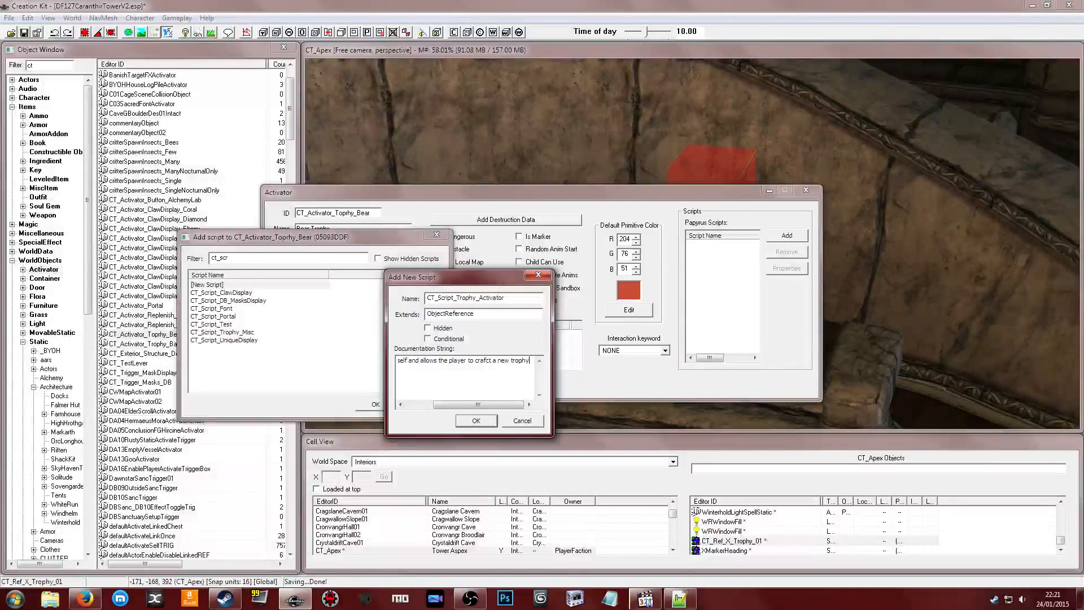
double_click(484, 360)
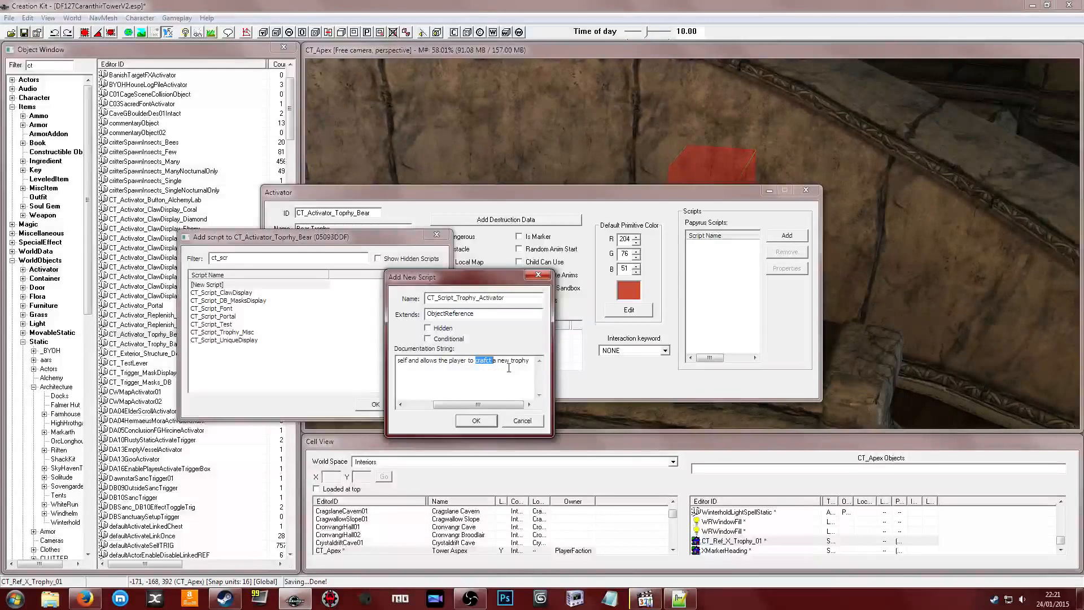
text(carft)
click(478, 420)
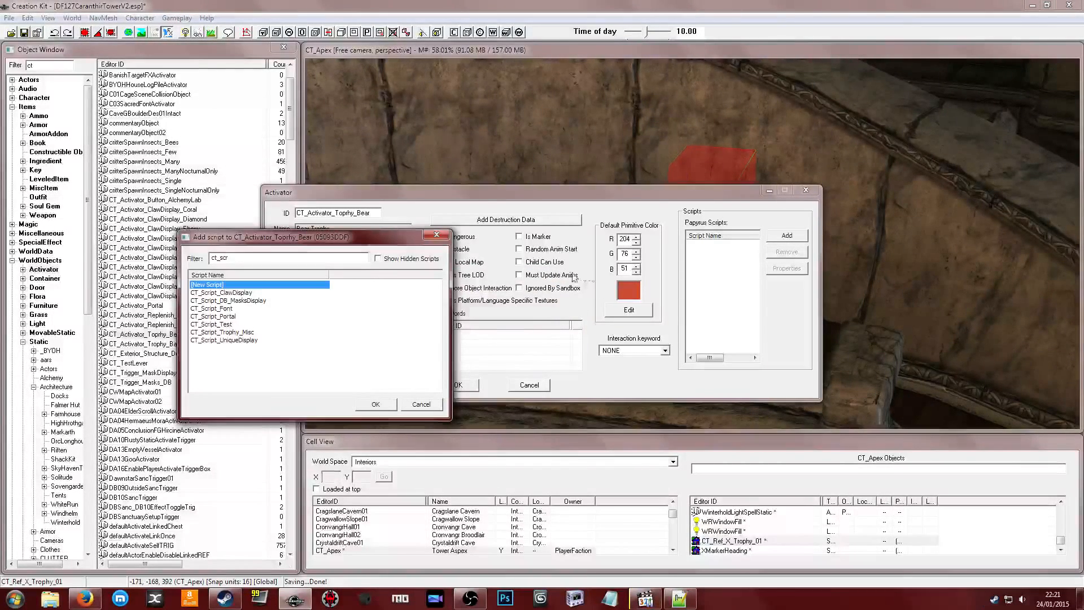
click(786, 237)
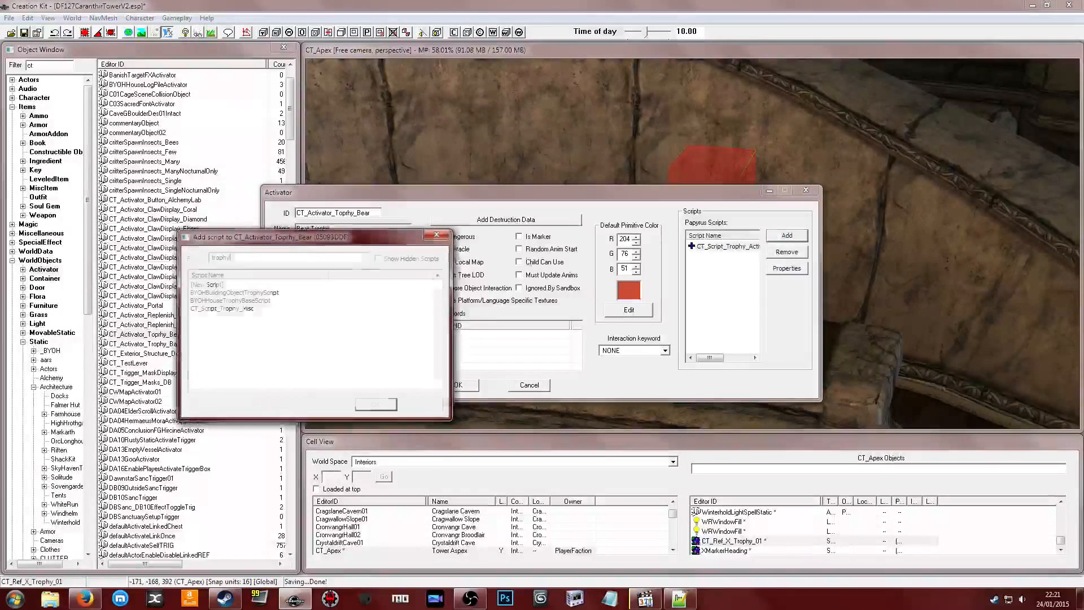
click(260, 293)
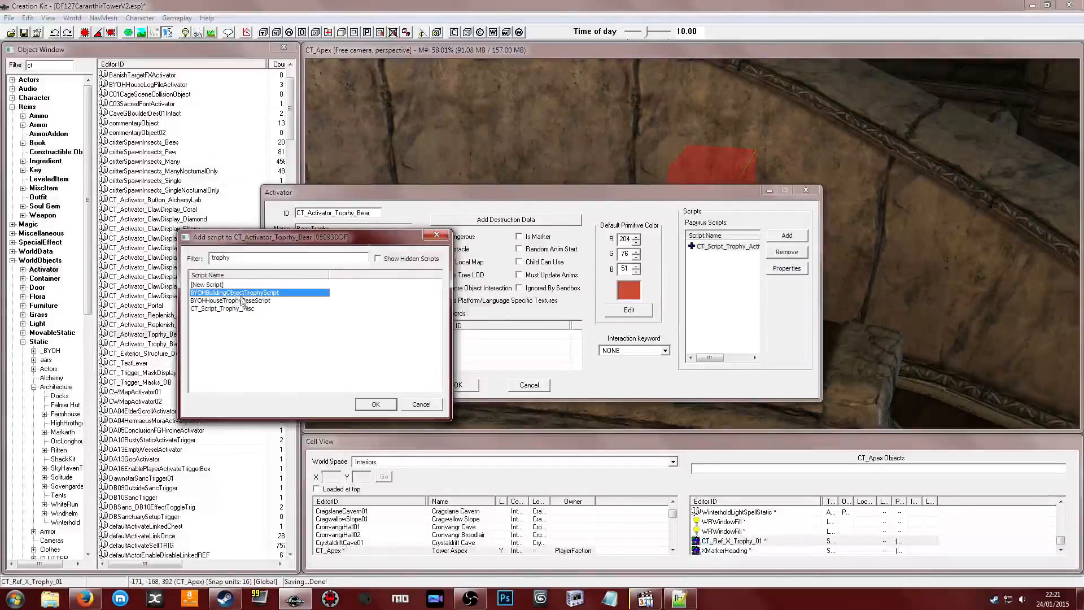
click(237, 309)
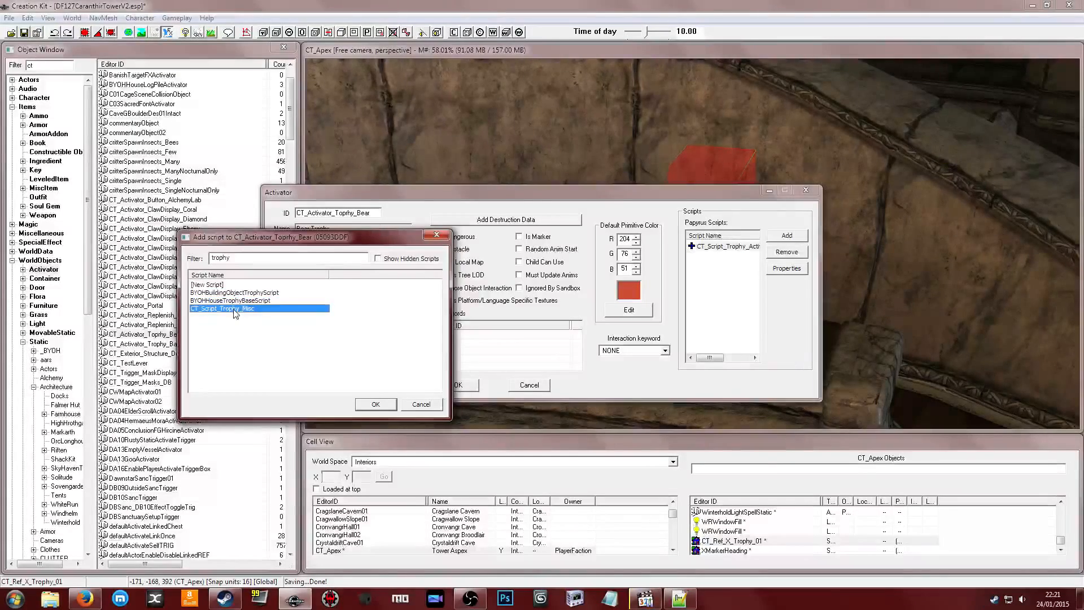
click(374, 404)
right_click(721, 256)
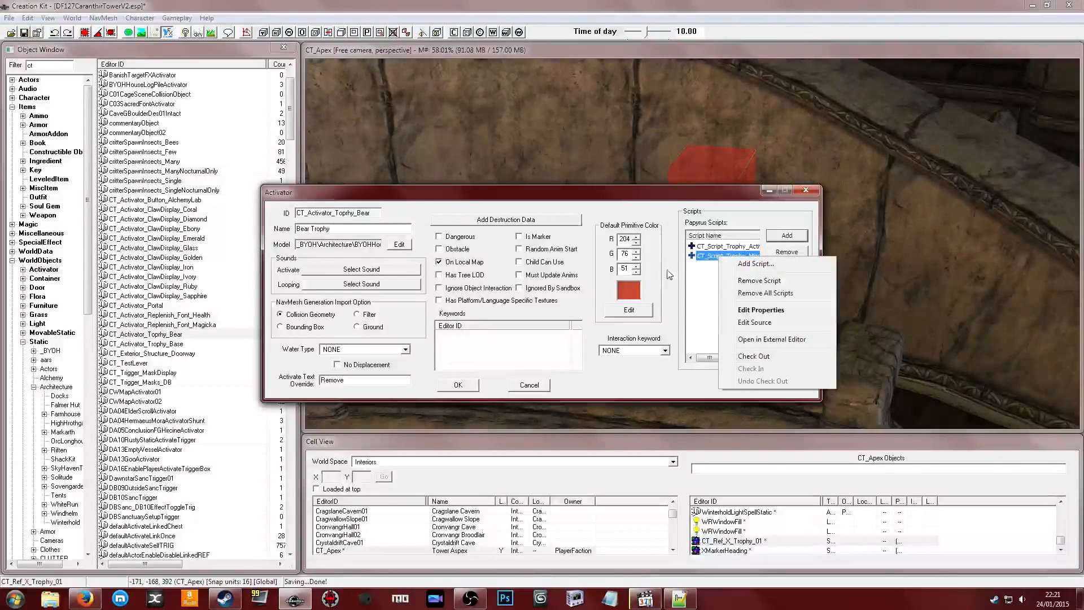
click(714, 295)
click(724, 256)
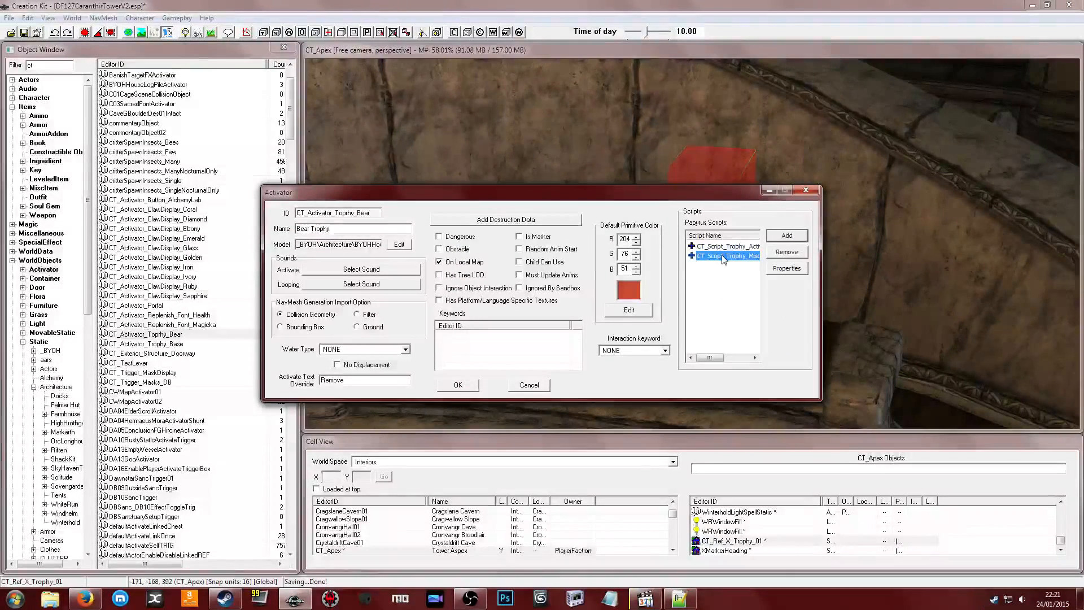
click(787, 252)
Open the source of CT_Script_Trophy_Activator for editing and add an empty line below the documentation comment
right_click(737, 247)
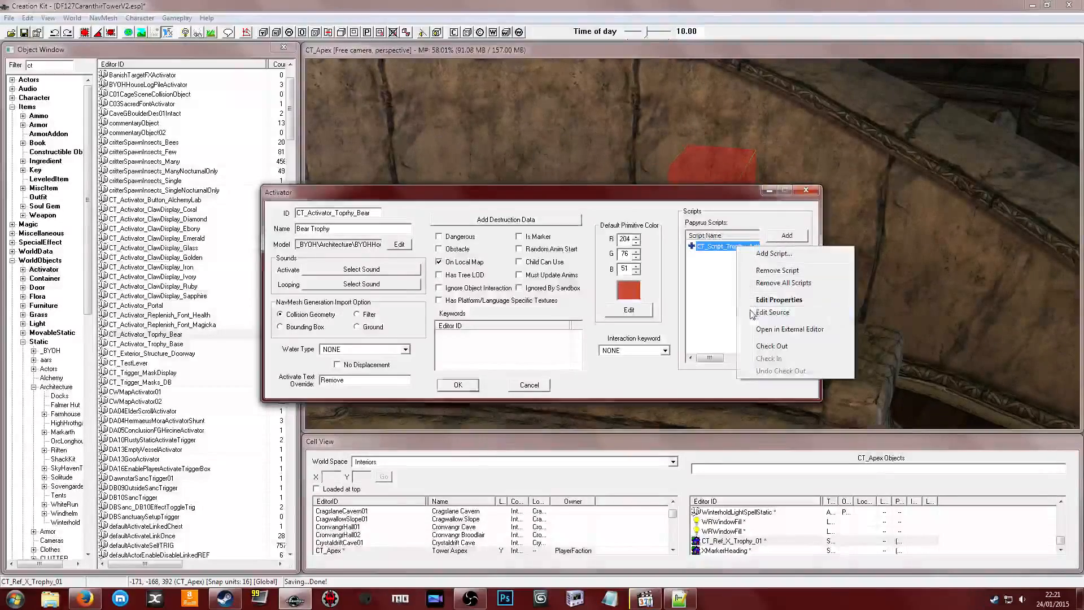
click(773, 312)
key(Return)
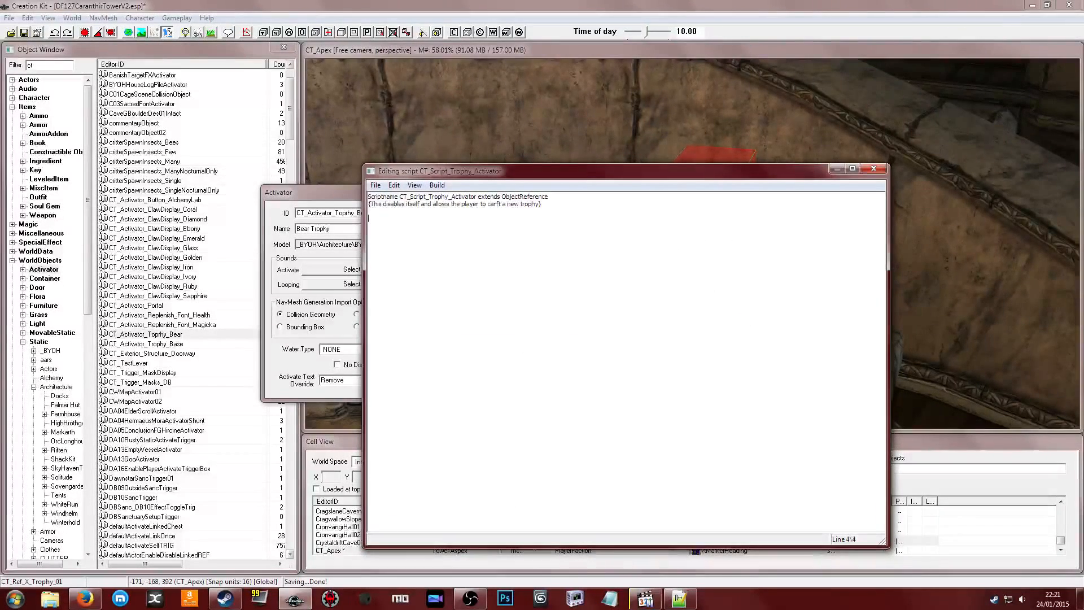
Switch to Firefox and open the Creation Kit wiki's Papyrus scripting reference in a new tab, down to its page list
click(84, 599)
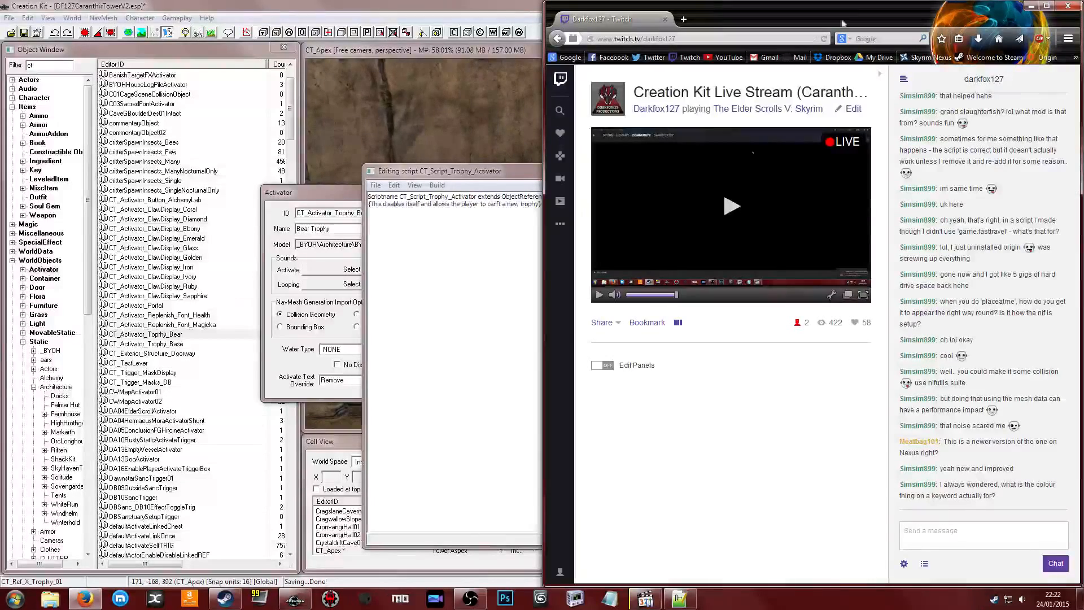
key(ctrl+t)
click(1076, 57)
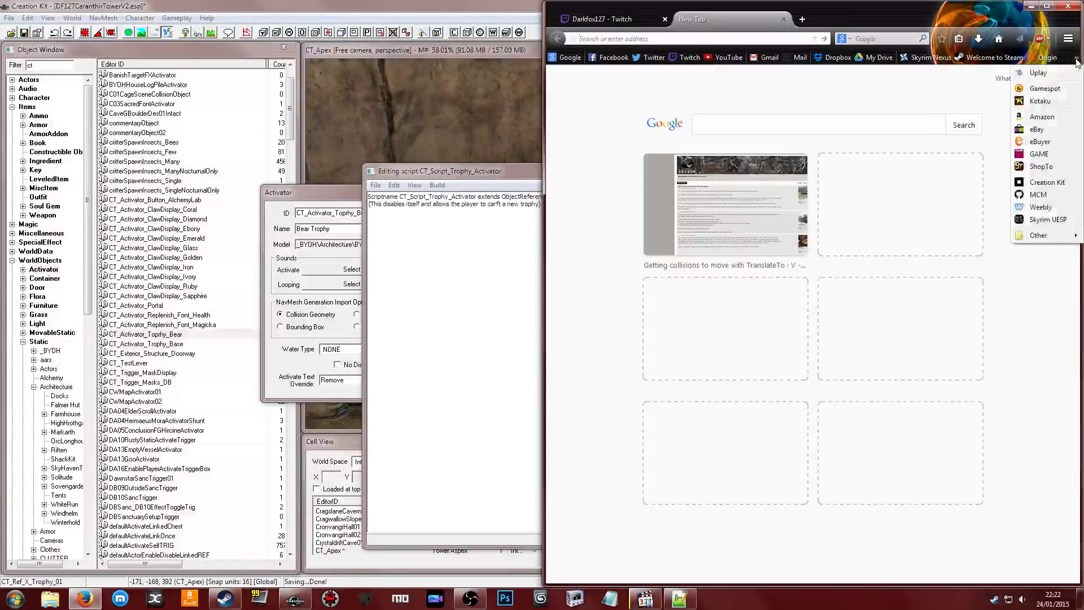
click(1060, 186)
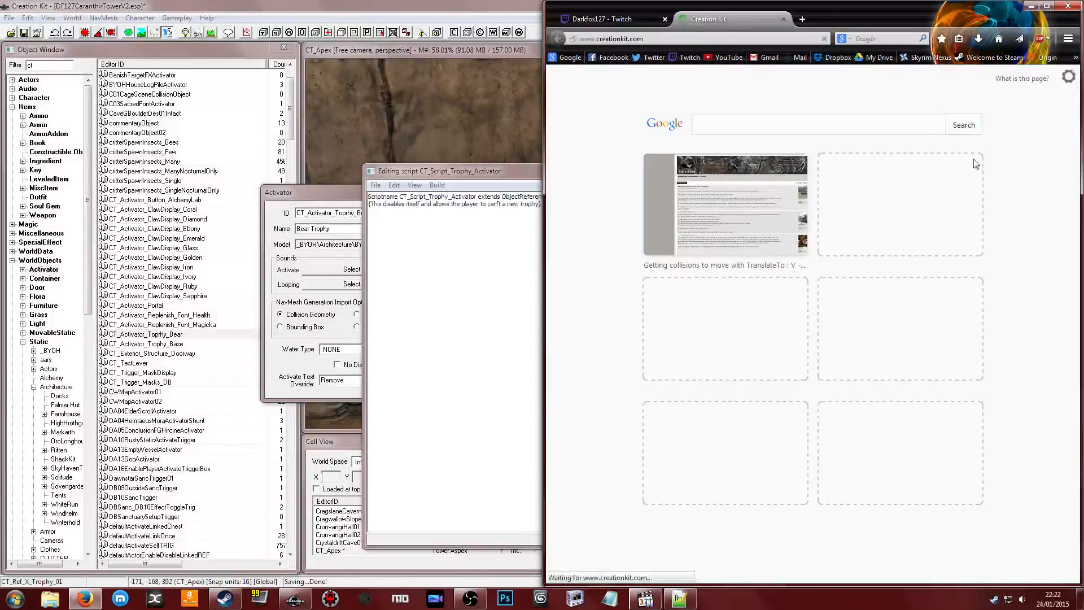
scroll(838, 203, down, 6)
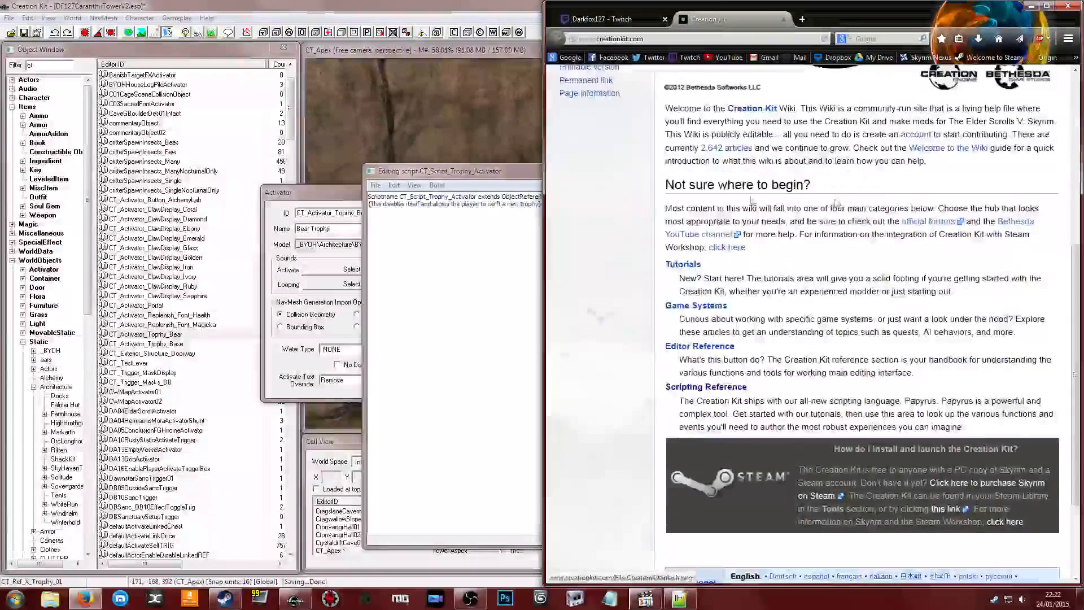
scroll(621, 141, up, 4)
click(615, 111)
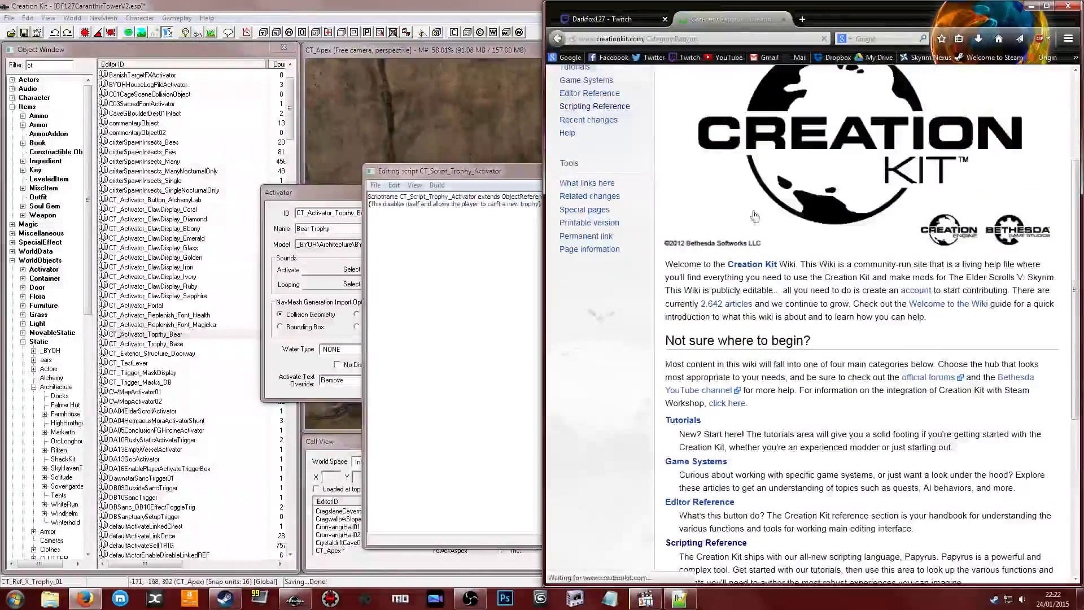
scroll(874, 209, down, 15)
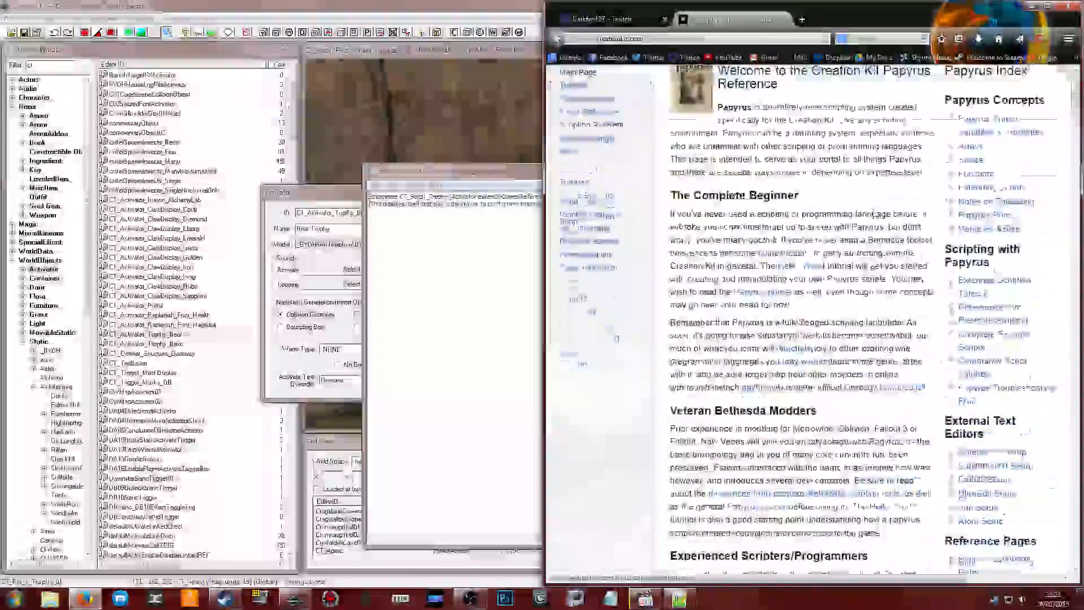
scroll(874, 208, down, 8)
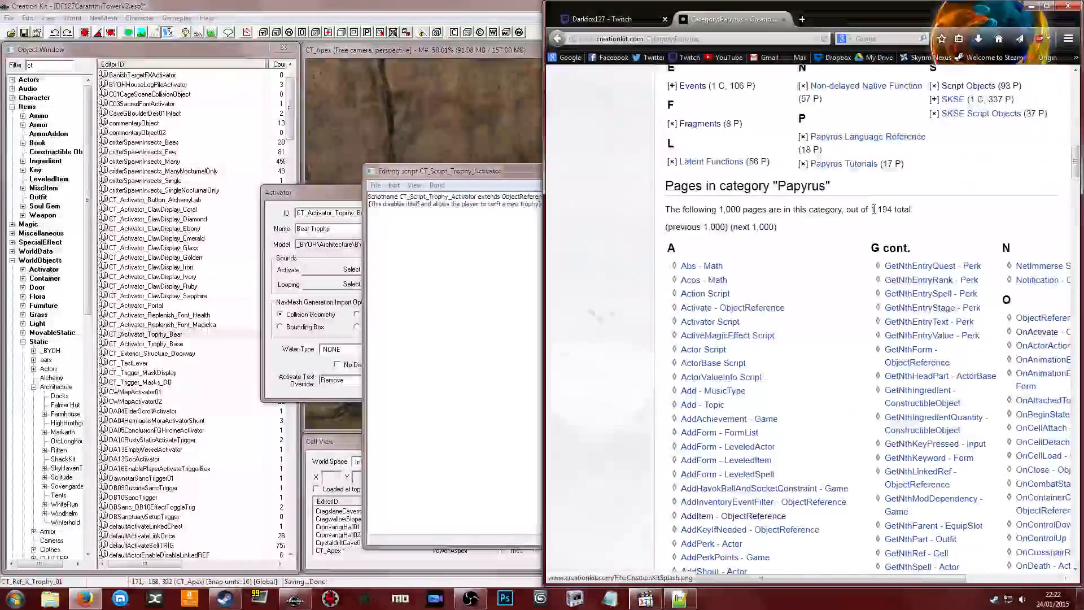
Open the OnActivate - ObjectReference page in a separate tab and copy the example line Event OnActivate(ObjectReference akActionRef)
middle_click(1015, 333)
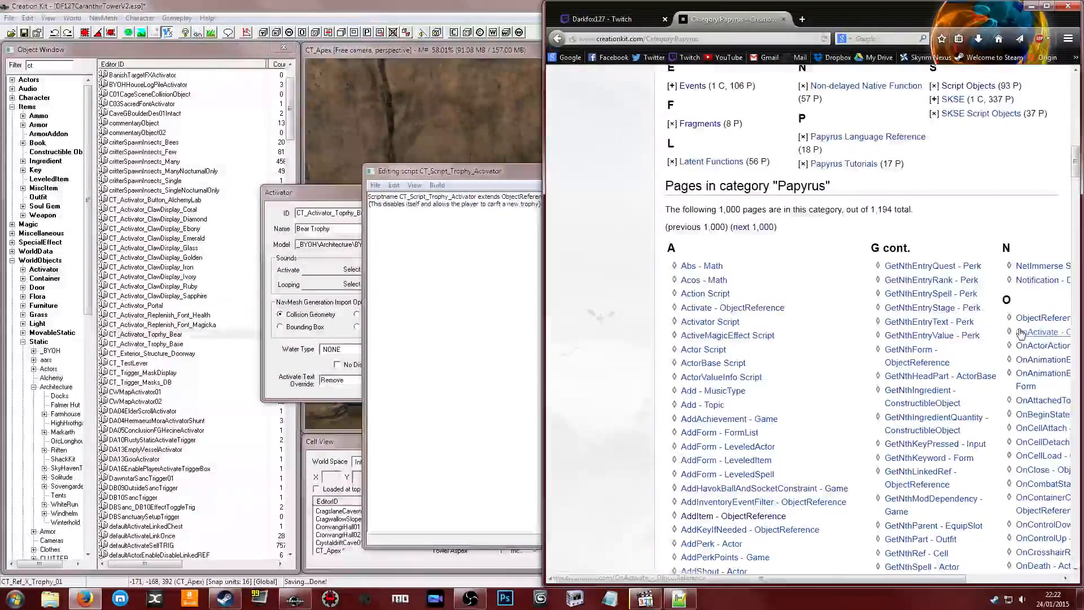
click(849, 19)
scroll(841, 169, down, 5)
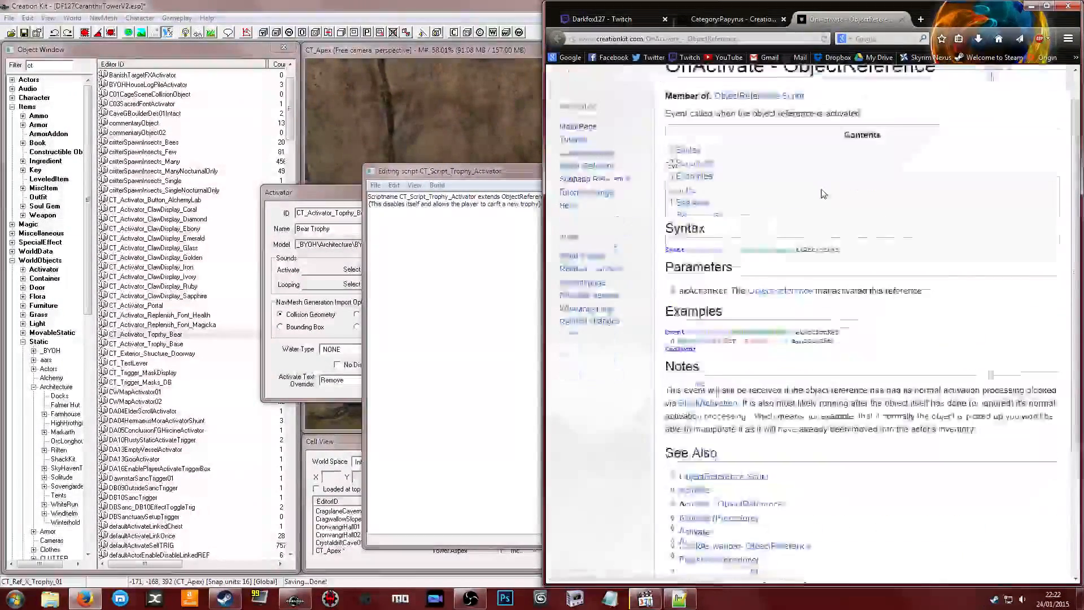
drag(852, 222, 663, 222)
right_click(677, 221)
click(702, 228)
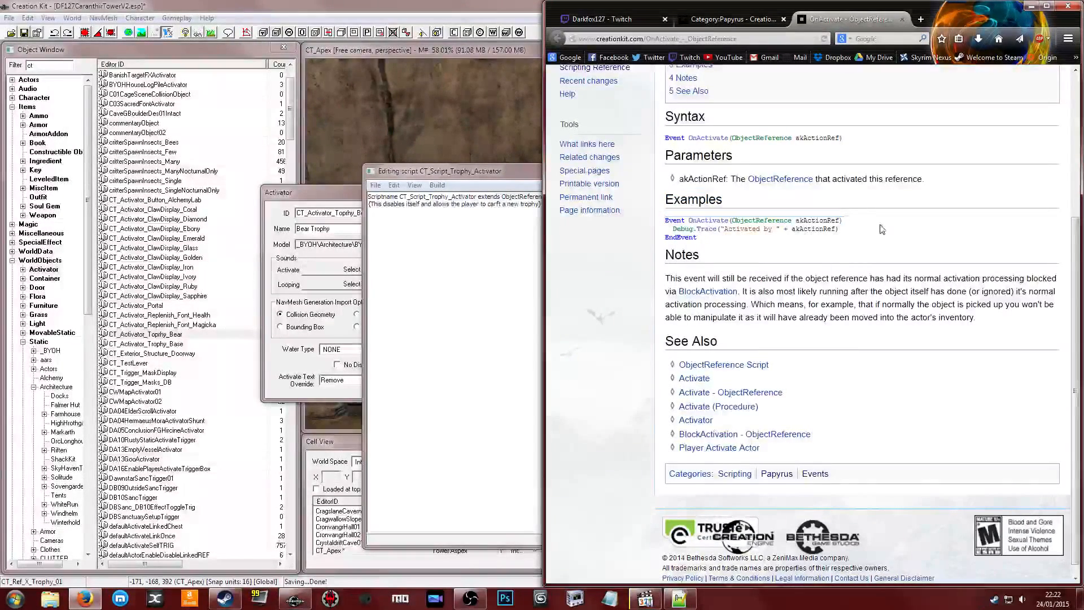
Switch back to the Creation Kit script, paste the OnActivate event line, and close it with EndEvent around an indented body line
click(741, 19)
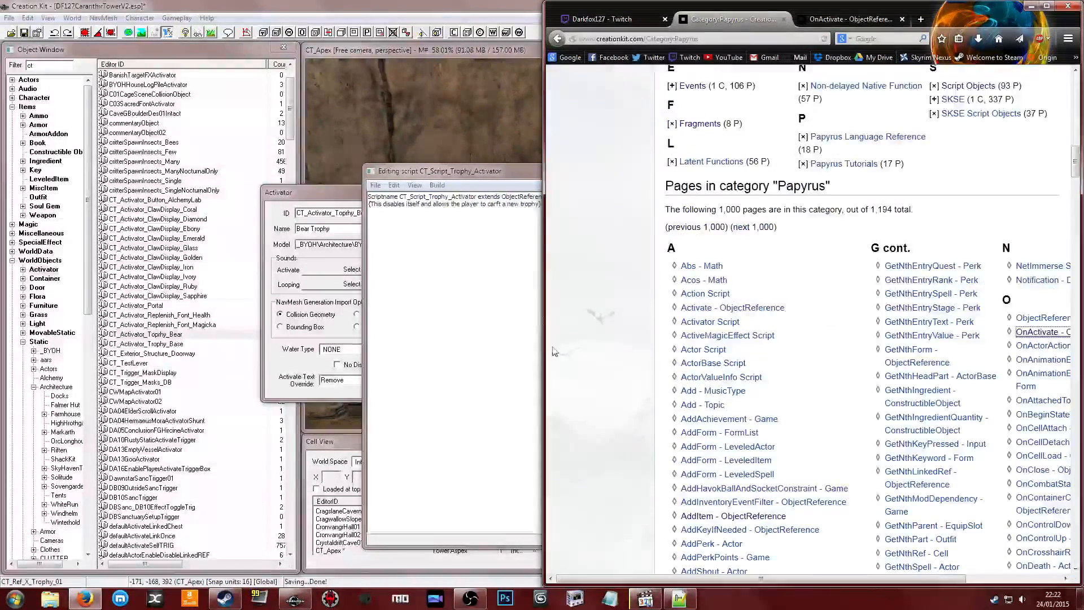
click(485, 287)
key(Return)
key(Return)
key(ctrl+v)
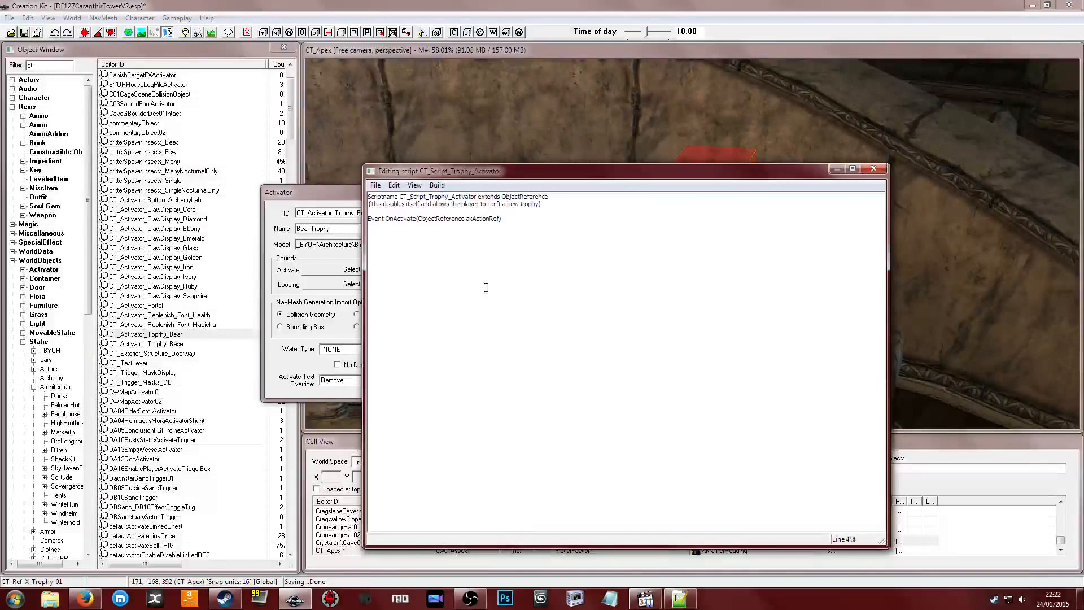
text(Event)
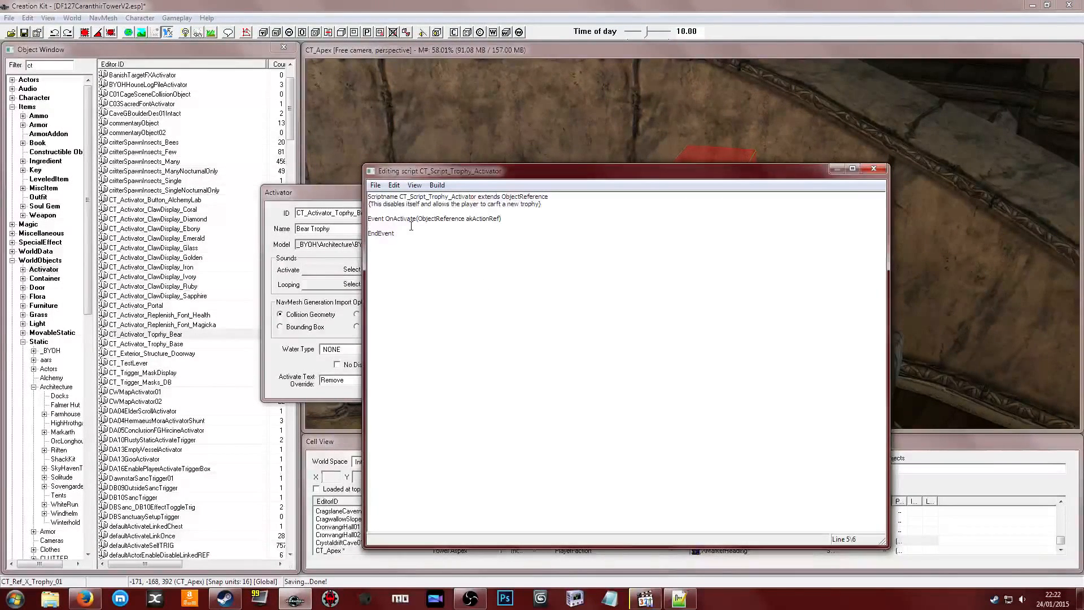
key(Tab)
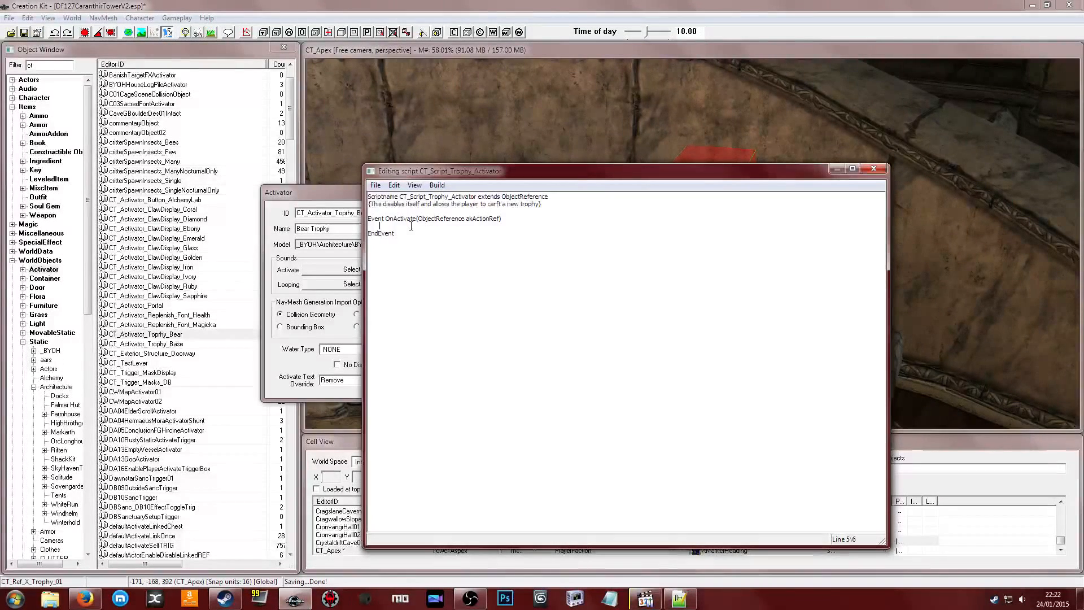
Space out the body of the OnActivate event with blank lines around an indented line
key(Return)
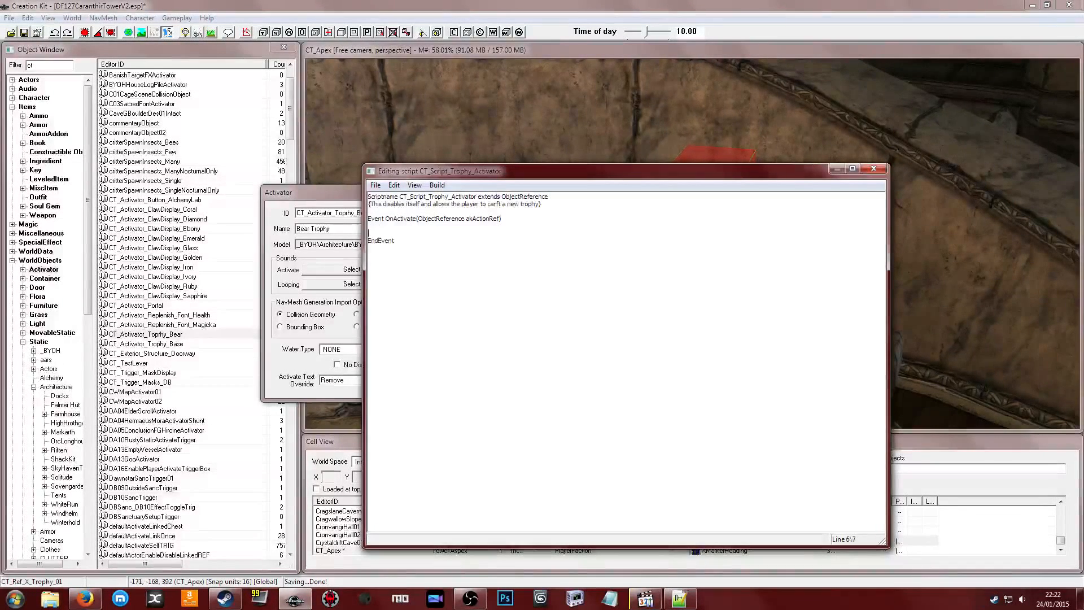
key(Return)
key(Up)
key(Tab)
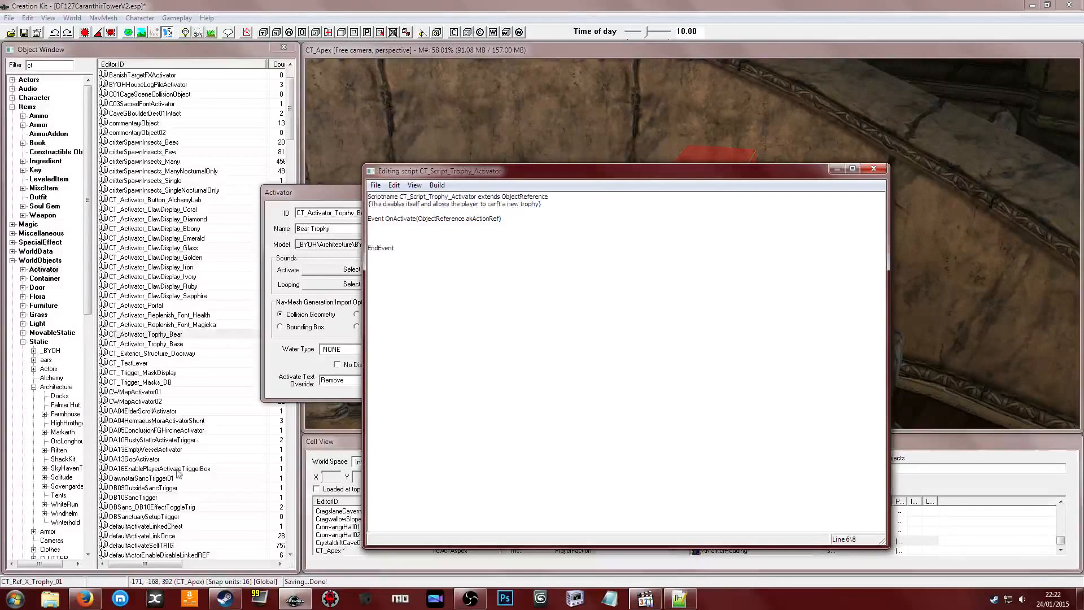
Switch to Firefox, search the Papyrus page list for delete, and view the example on the Delete - ObjectReference page
click(84, 599)
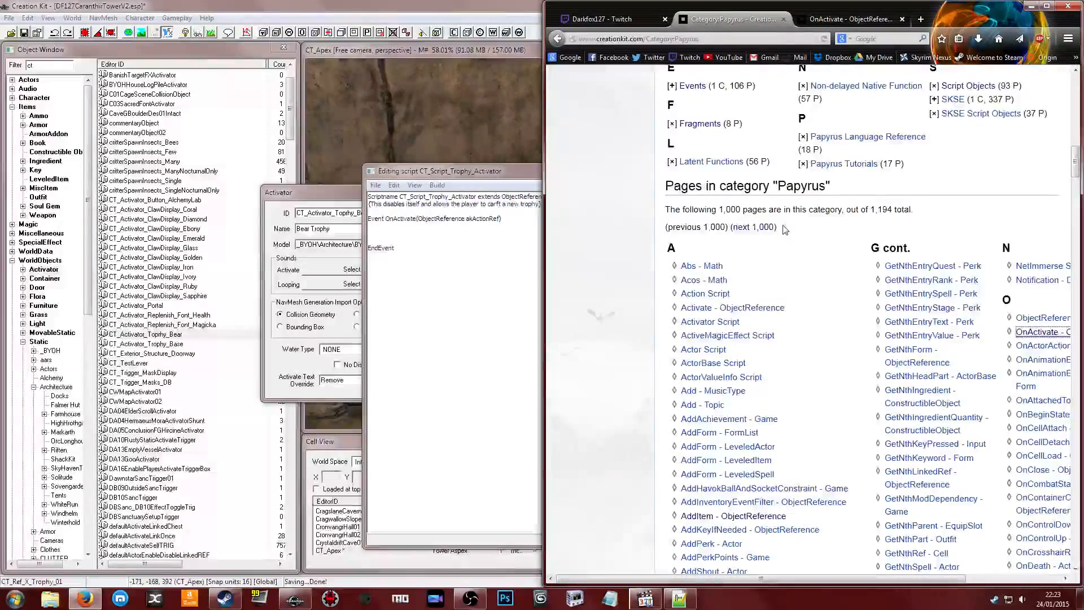
key(ctrl+f)
text(delete)
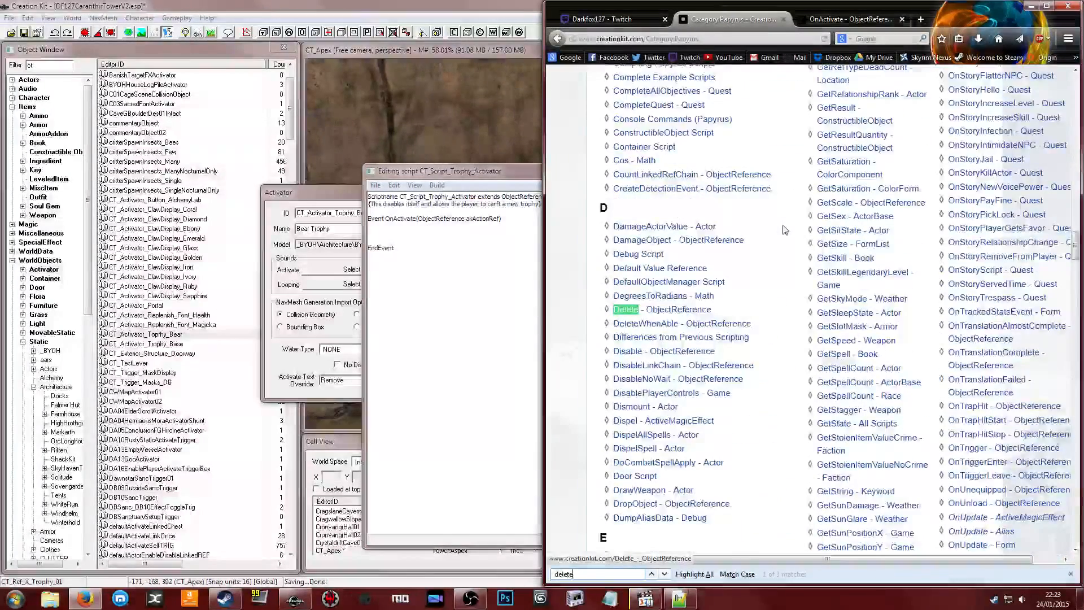
click(707, 312)
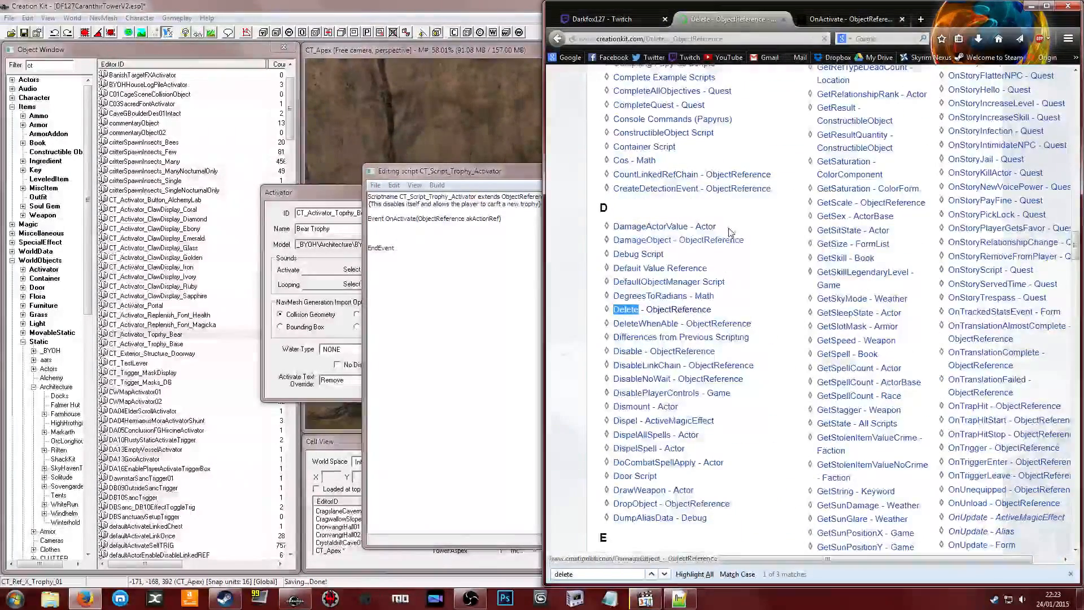
scroll(743, 208, down, 8)
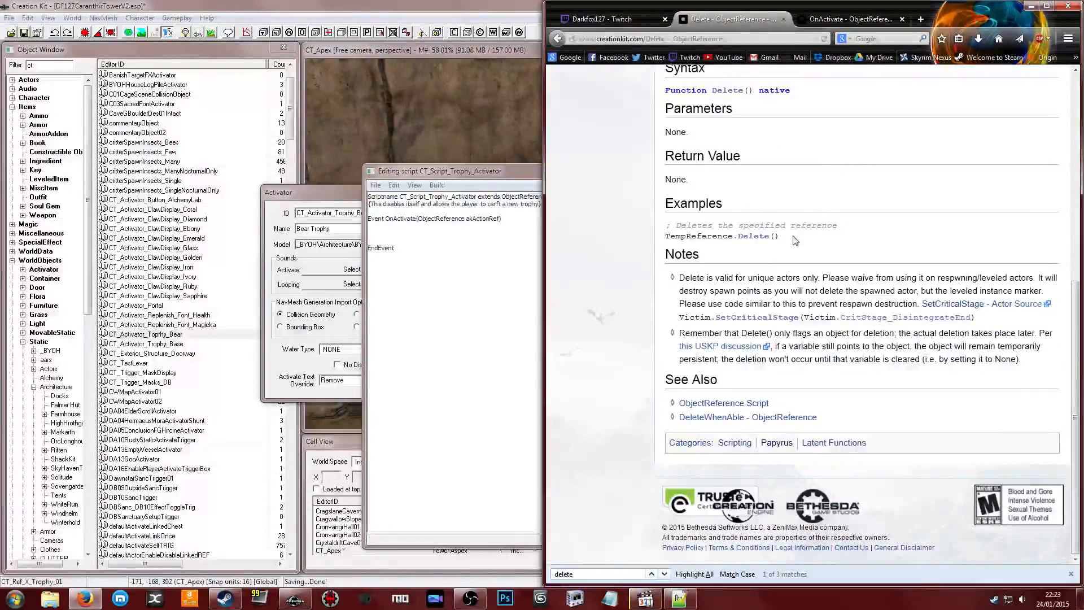
Switch back to the Creation Kit script and write CT_Global_Trophy.SetValue(1) followed by Self.delete() inside the OnActivate event
click(452, 265)
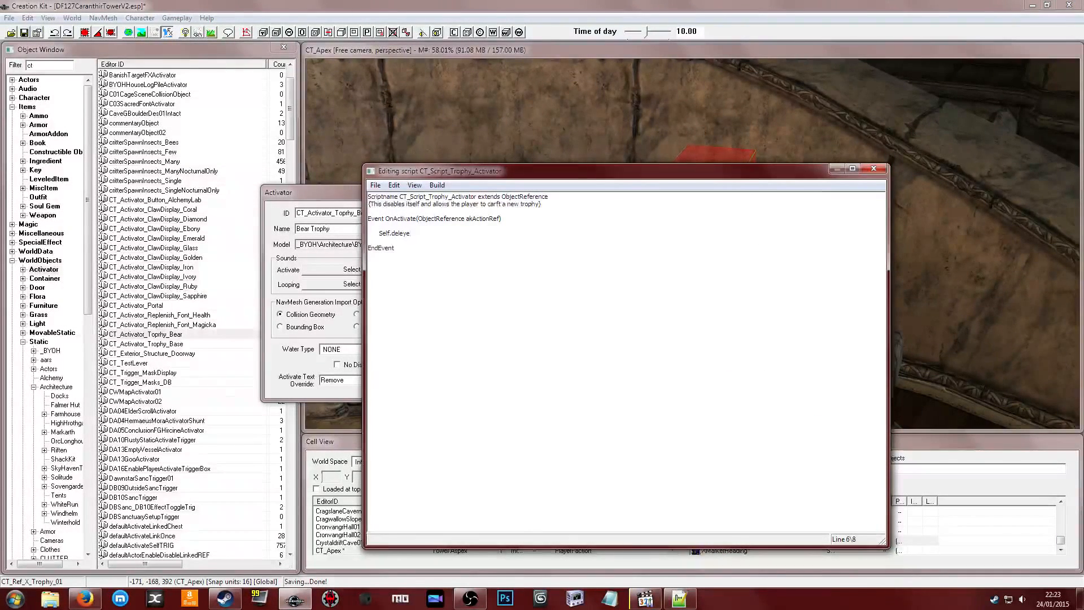
text(())
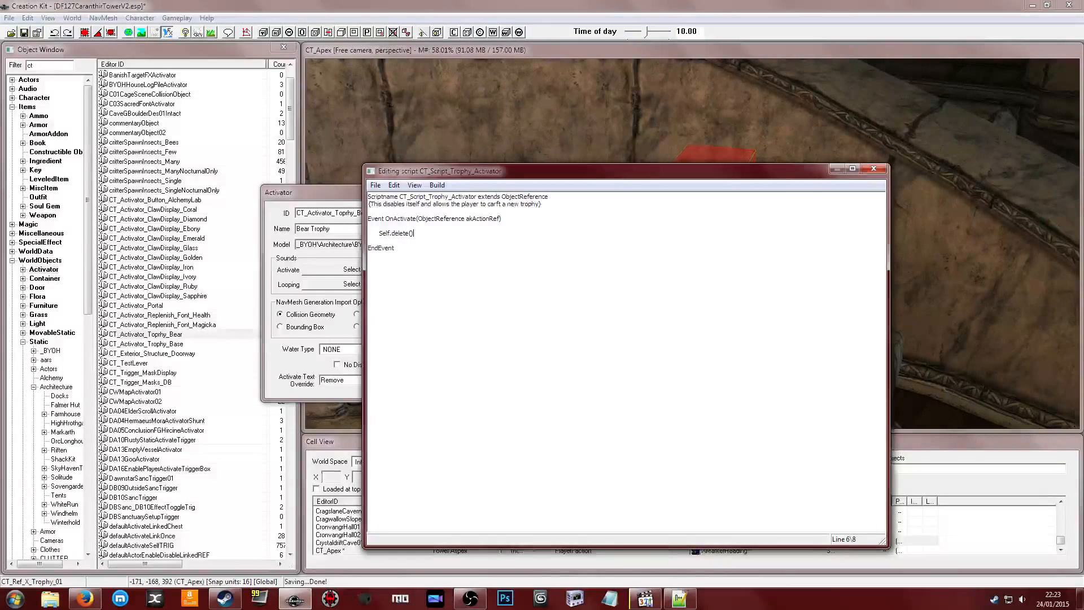
key(Up)
key(Return)
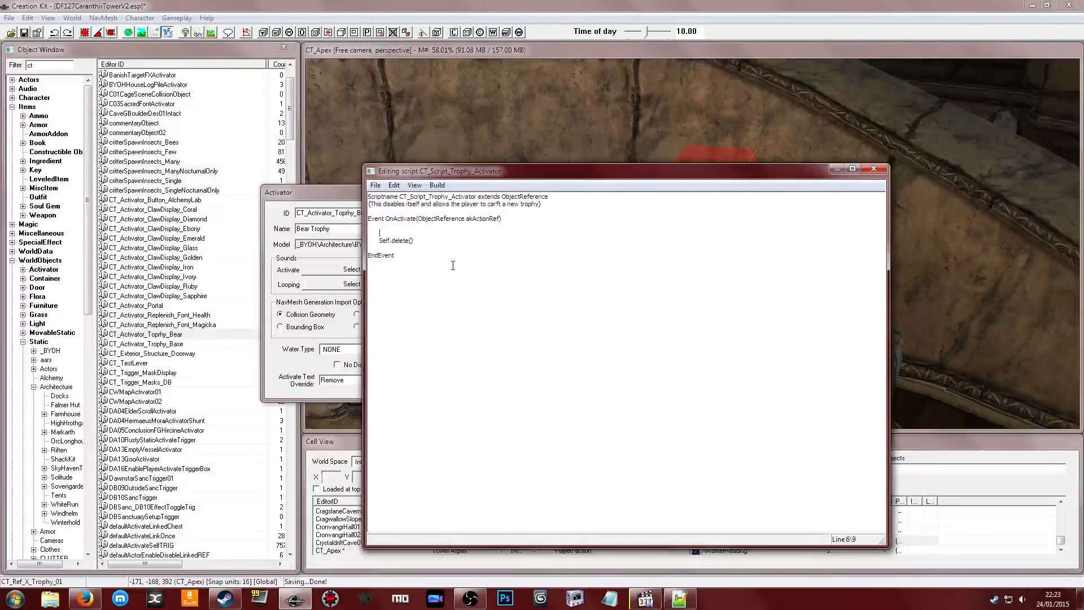
text(CT_G)
text(lobabl_)
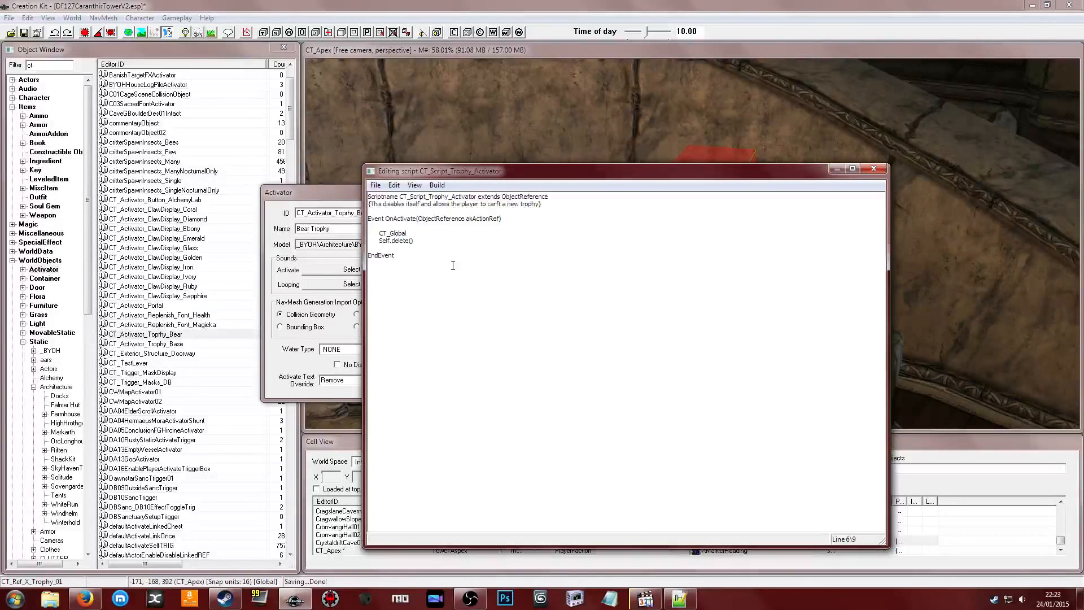
text(hy.SetValue(1)
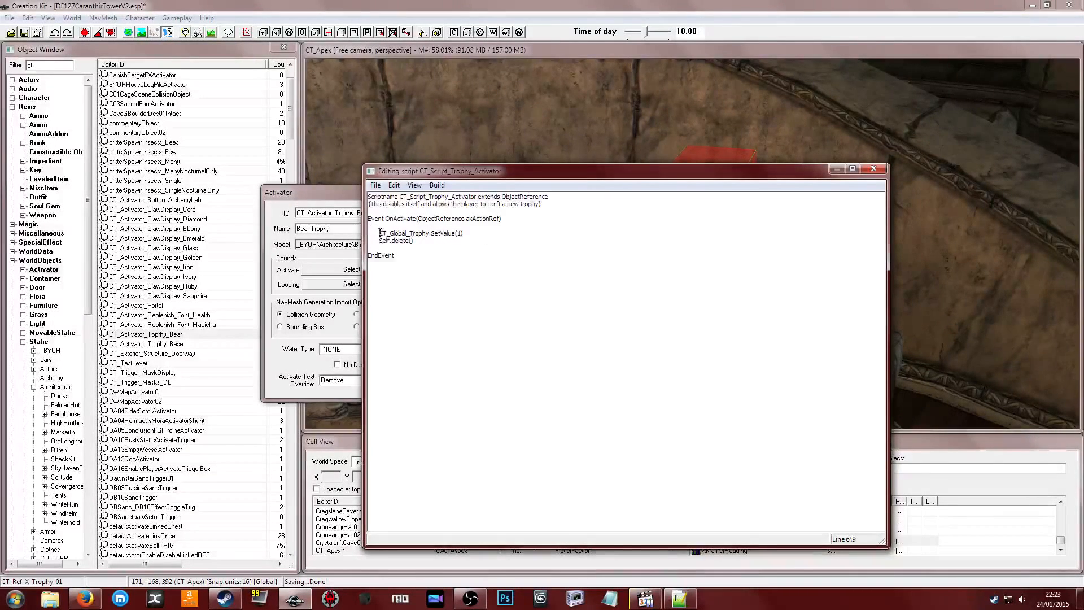
Declare GlobalVariable Property CT_Global_Trophy Auto above the event, then save and compile the script and close its editor
drag(379, 233, 424, 233)
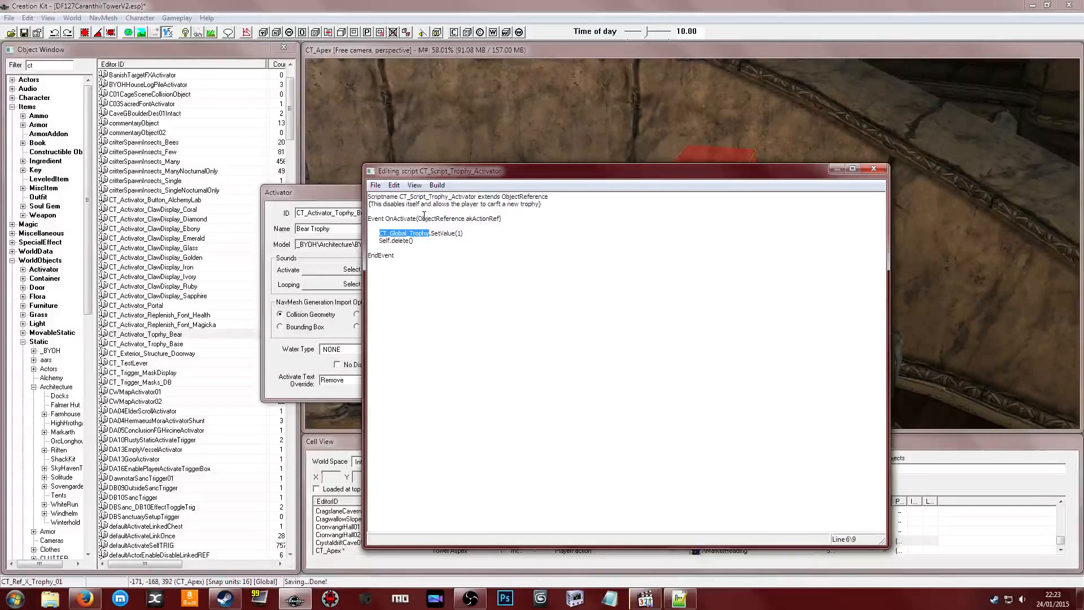
click(420, 211)
key(Return)
key(Return)
key(Up)
text(G)
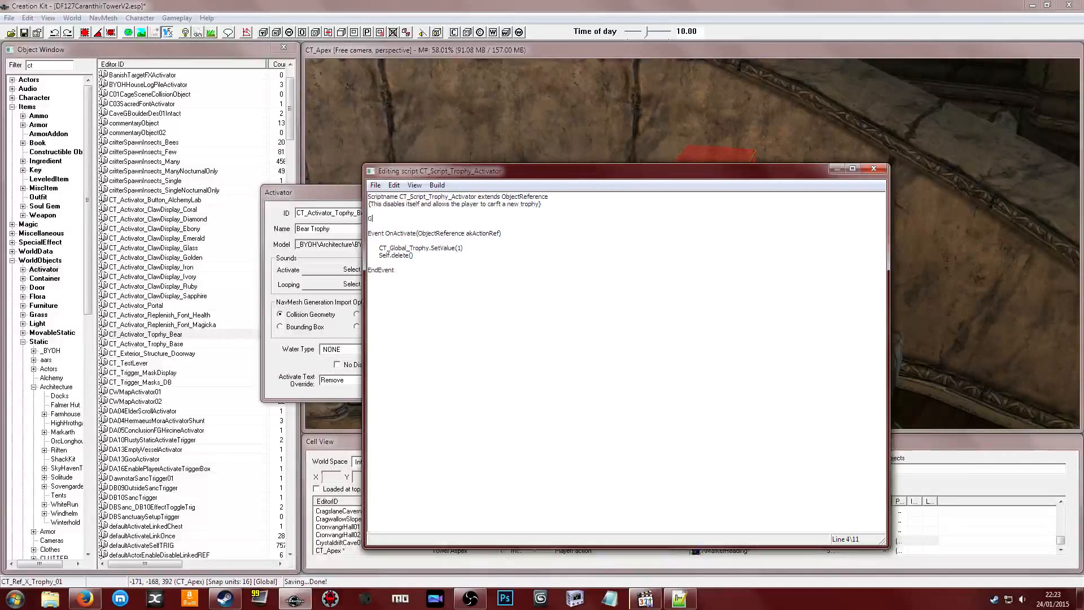
text(lobalVariable)
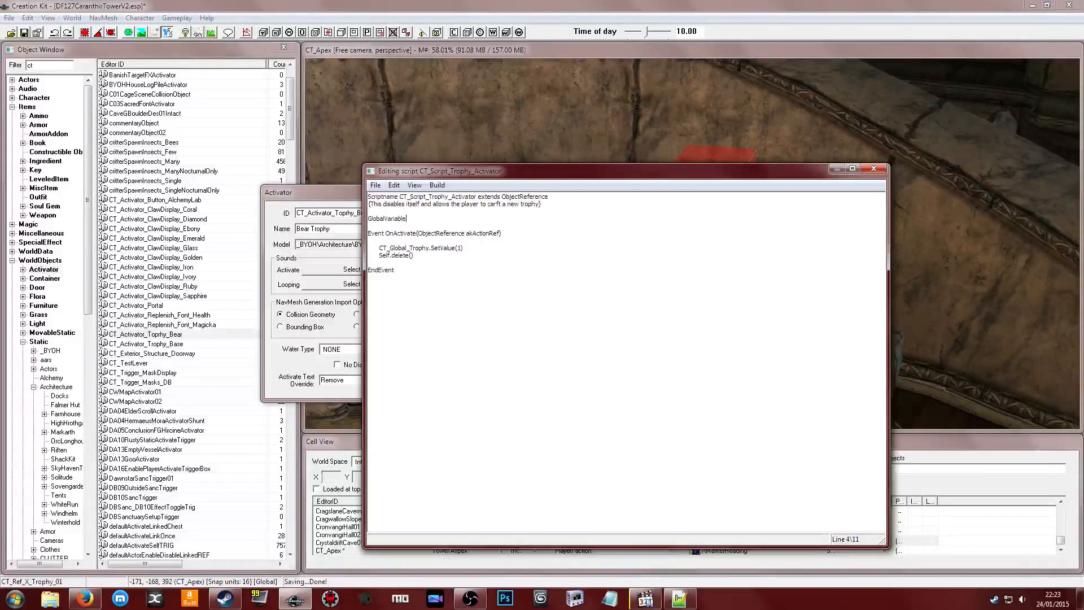
text( Property)
key(ctrl+v)
text(A)
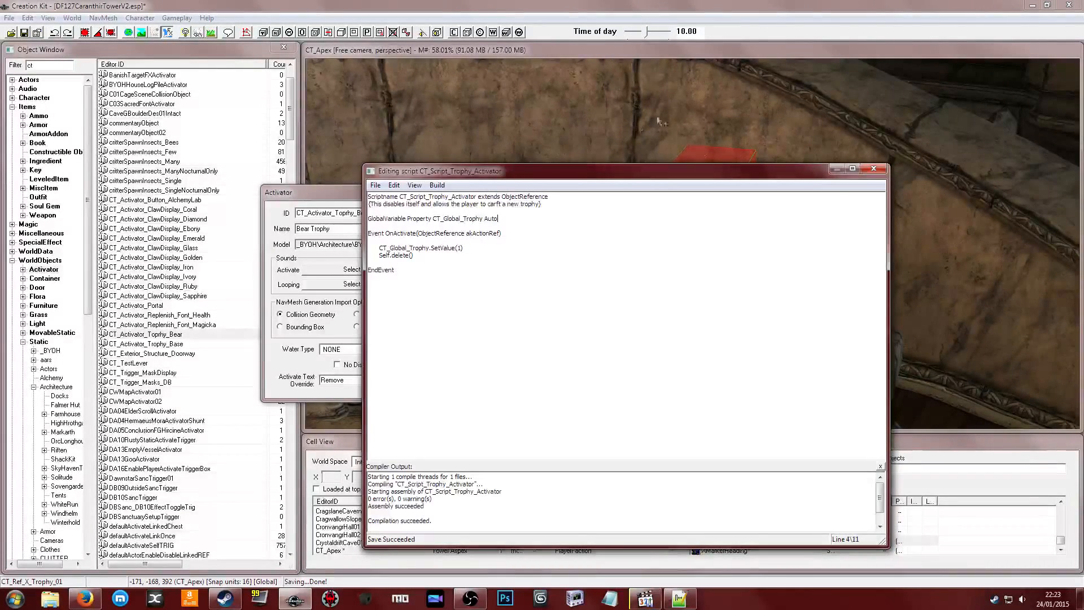
click(874, 168)
Auto-fill the properties of the trophy activator script on the bear trophy activator, accept the changes, and save the plugin
click(787, 268)
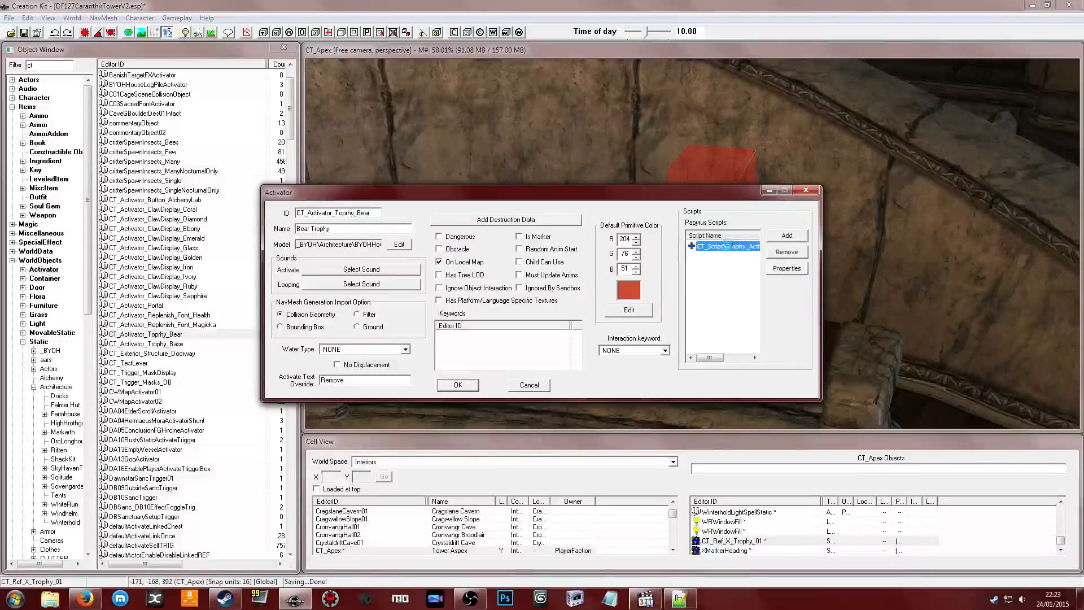
click(317, 406)
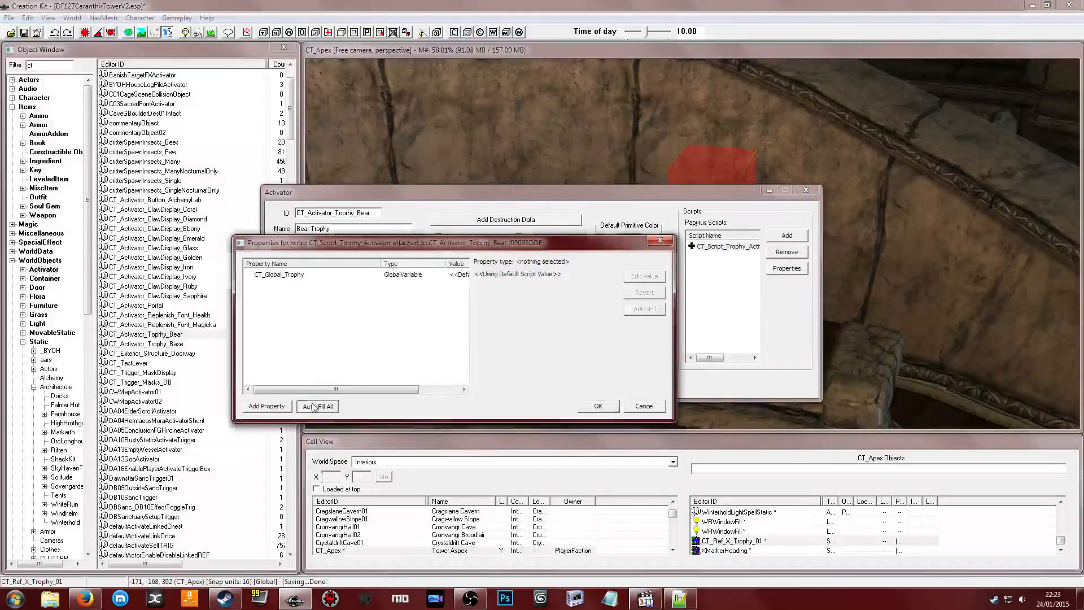
click(577, 337)
click(599, 406)
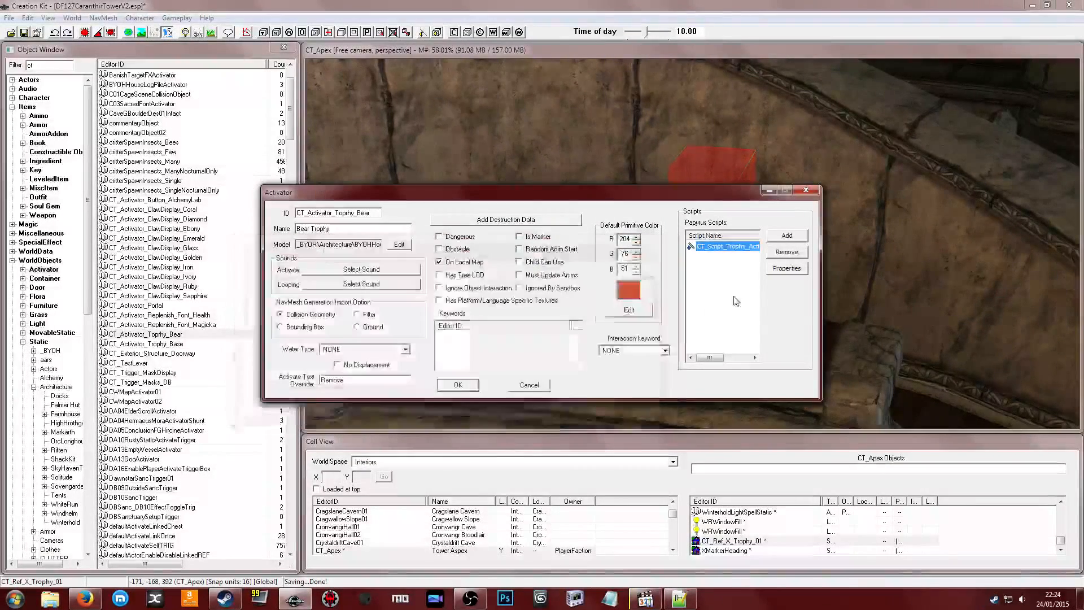
click(459, 383)
click(162, 210)
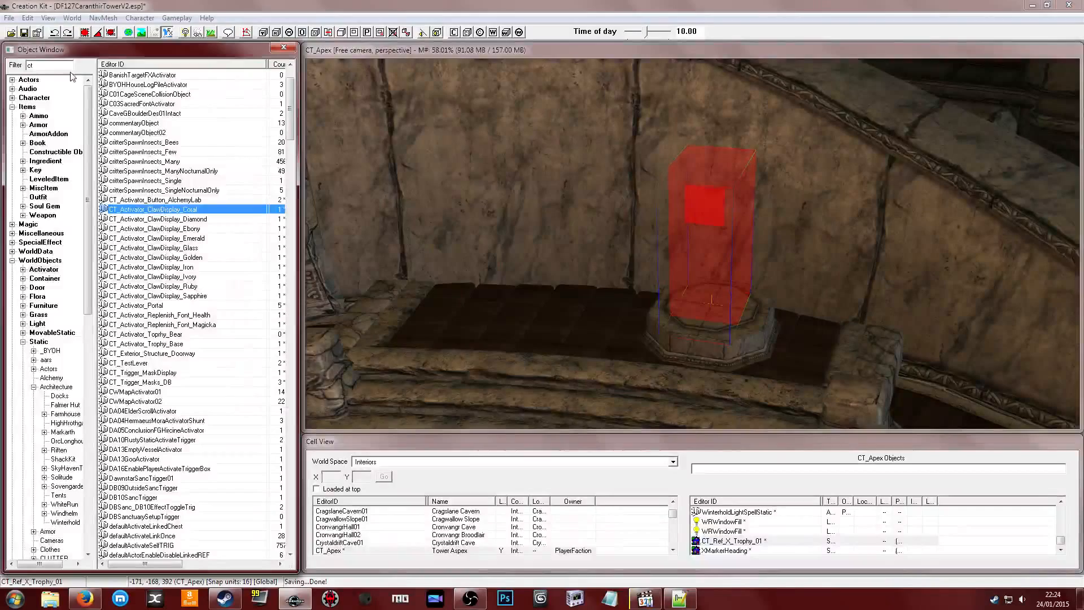
click(23, 32)
click(171, 144)
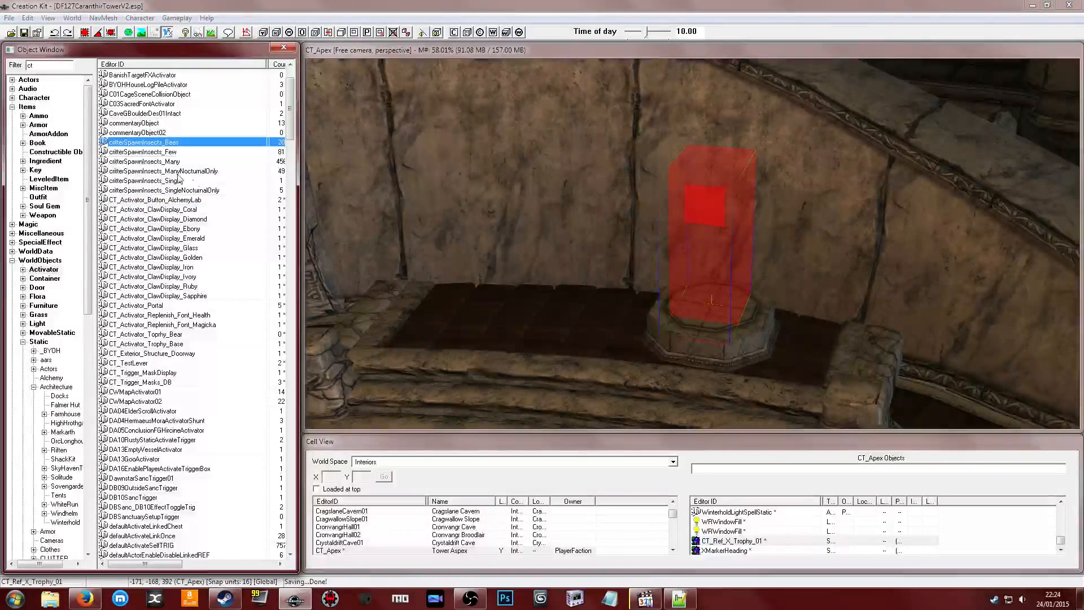
Duplicate the trophy base together with its CT_Ref_X_Trophy_01 marker and place the copy beside the original on the wooden ledge
middle_drag(760, 234, 749, 239)
shift+middle_drag(673, 237, 672, 242)
scroll(667, 240, up, 2)
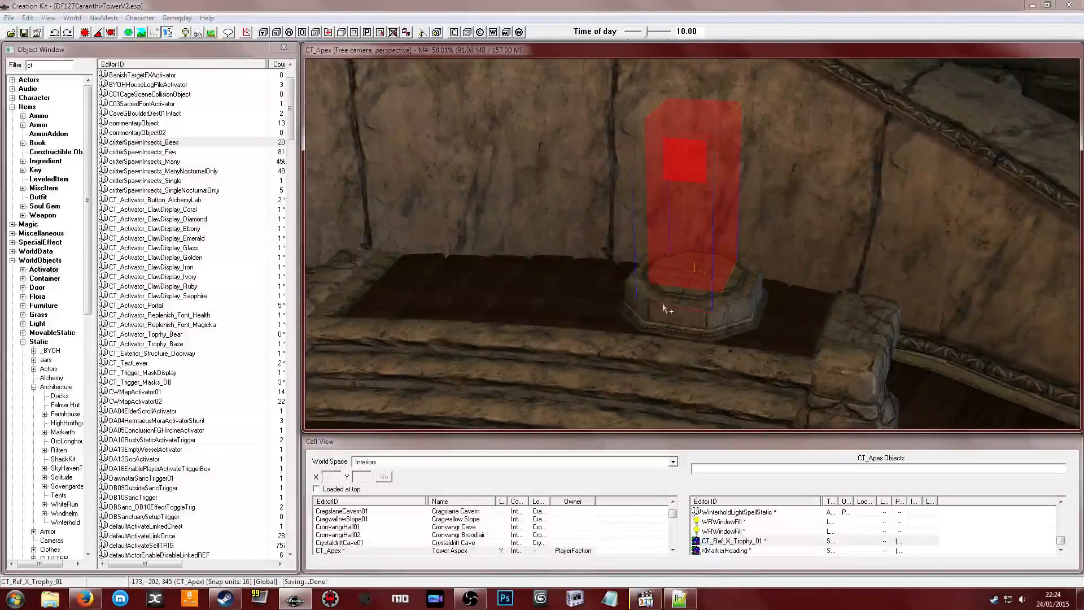
click(658, 299)
middle_drag(577, 273, 585, 289)
click(782, 230)
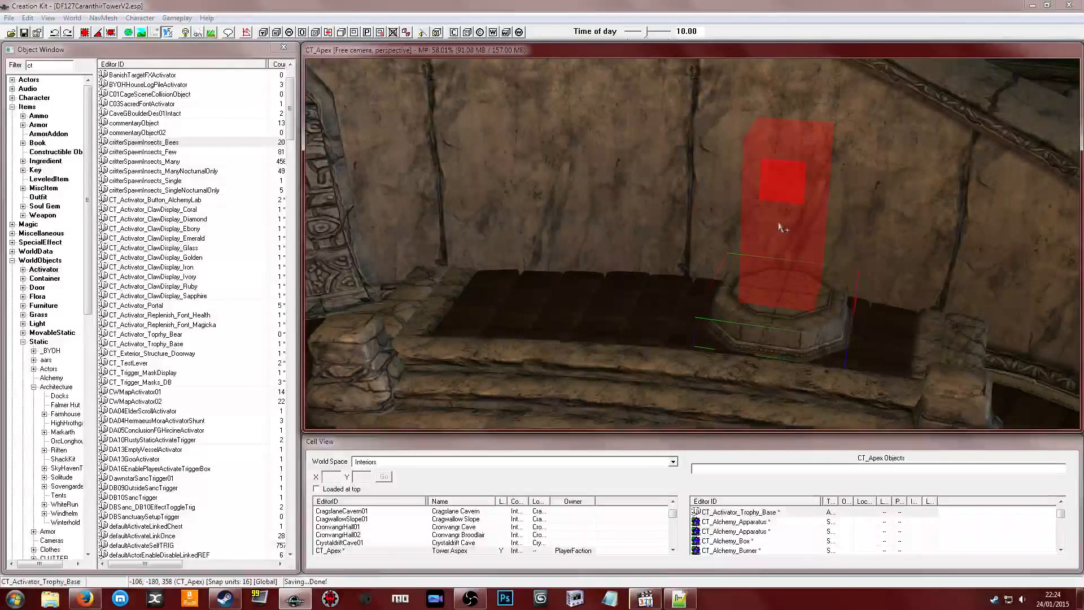
shift+middle_drag(753, 245, 779, 260)
scroll(773, 242, up, 2)
click(885, 273)
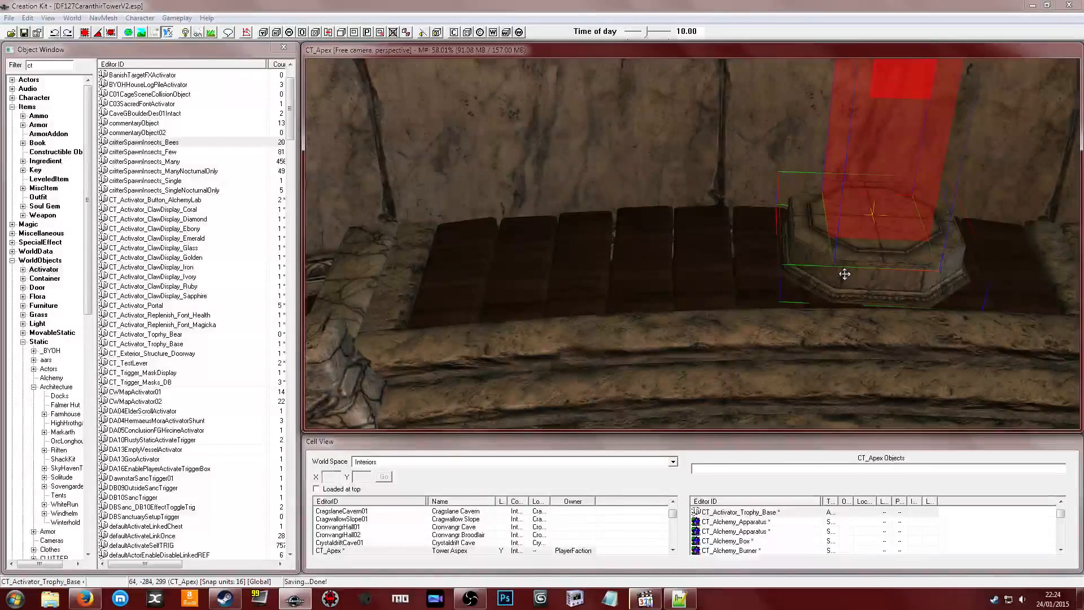
drag(865, 268, 489, 266)
middle_drag(489, 266, 503, 268)
drag(599, 285, 643, 293)
scroll(640, 292, down, 3)
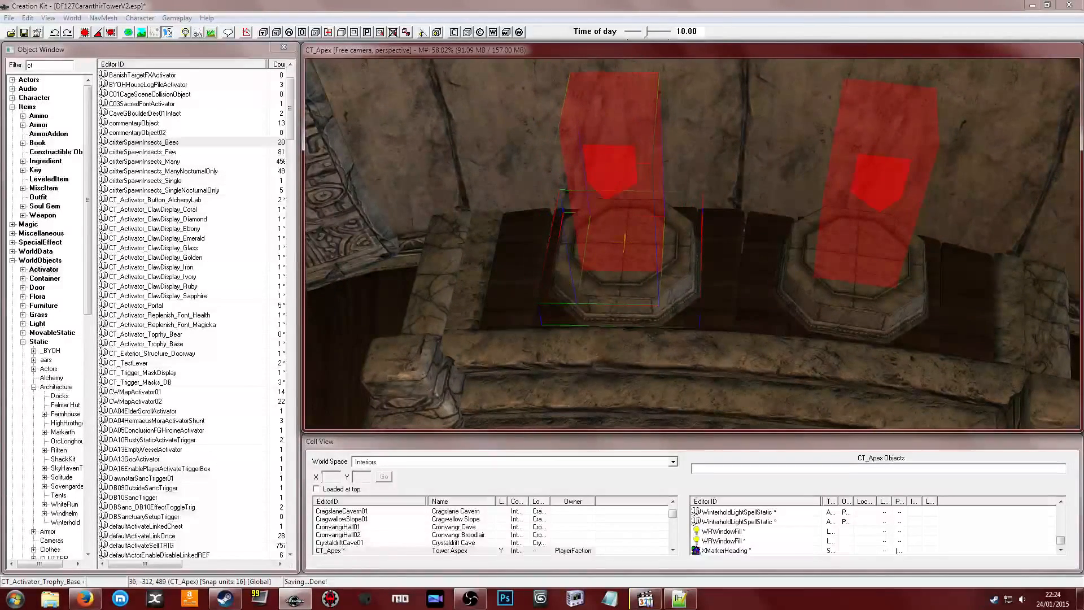
Check which scripts are attached to the duplicated trophy base's reference
double_click(624, 282)
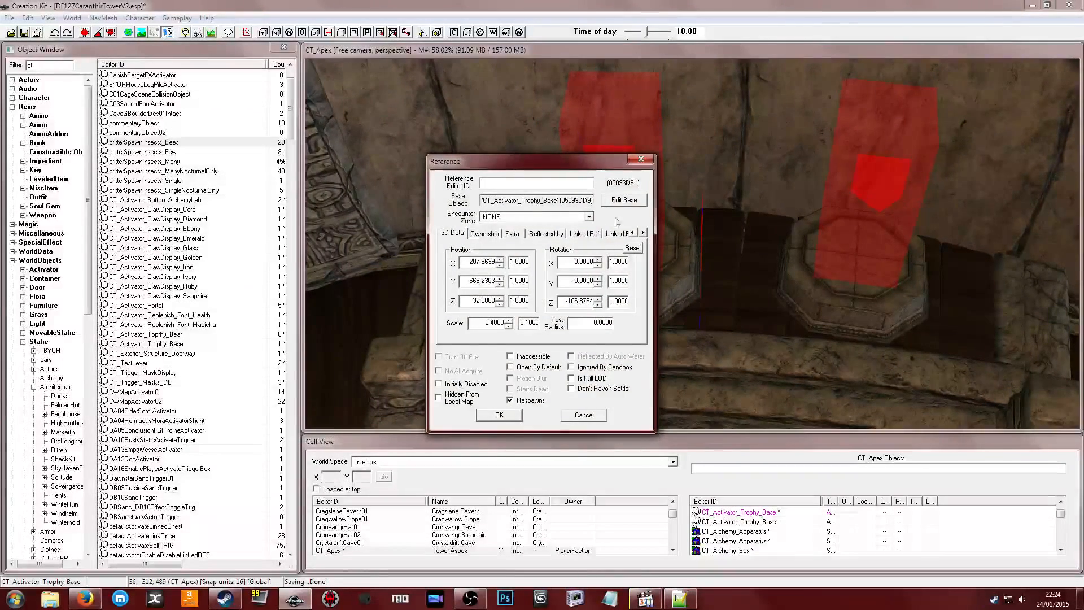
click(643, 233)
click(643, 232)
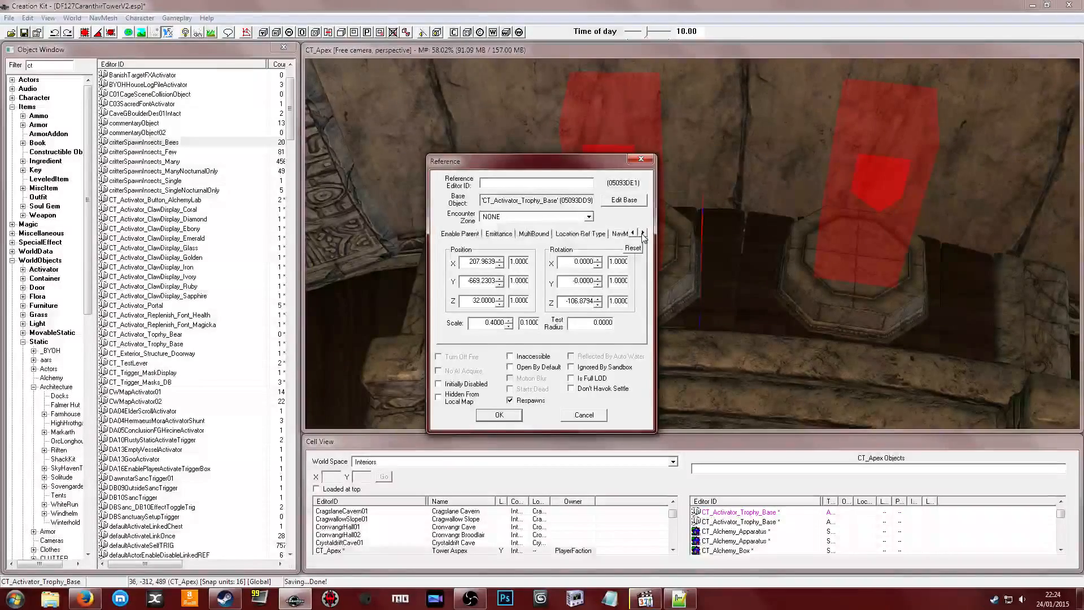
click(642, 233)
click(612, 234)
click(521, 263)
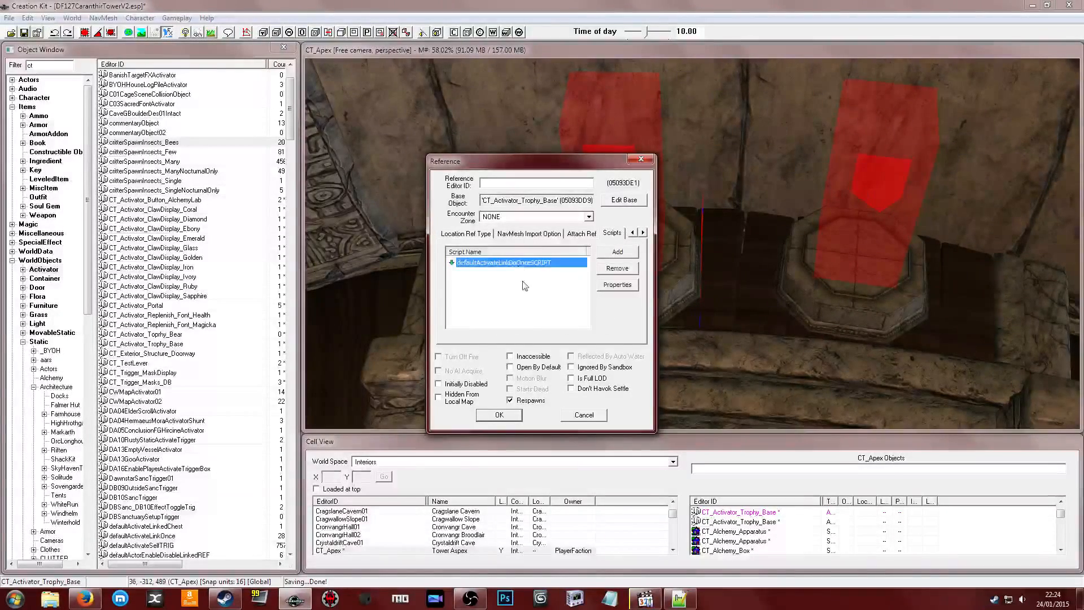
click(523, 283)
click(644, 160)
Give the duplicated trophy base a linked reference to CT_Ref_Craft_Trophy in CT_Apex, picked from the scene, with keyword NONE
mouse_move(607, 247)
shift+middle_down()
mouse_move(622, 215)
mouse_move(610, 246)
shift+middle_up()
scroll(612, 236, up, 3)
scroll(609, 249, down, 2)
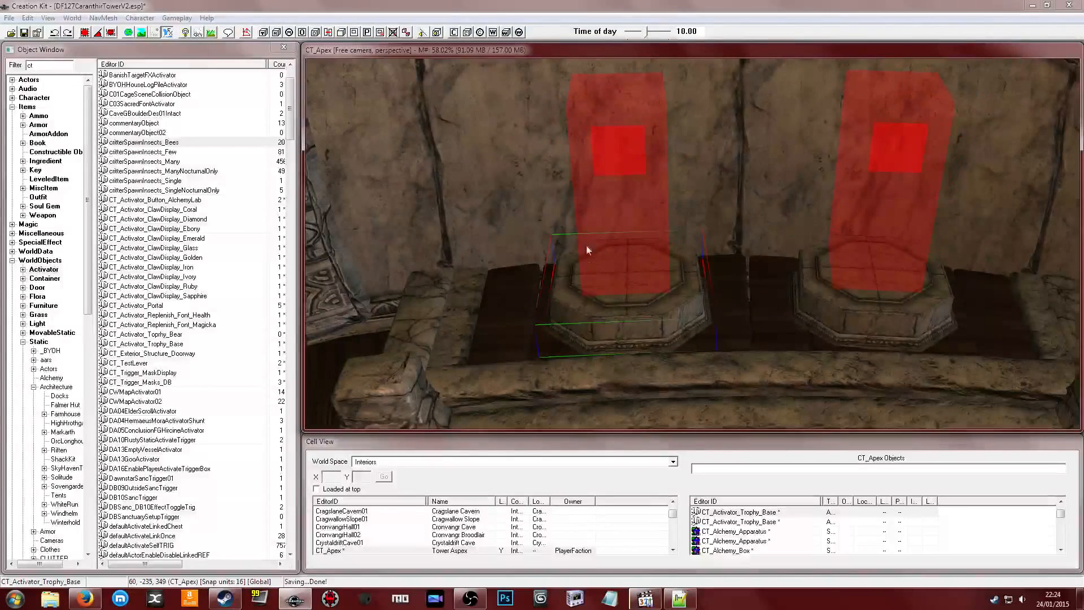
scroll(589, 265, down, 1)
double_click(631, 319)
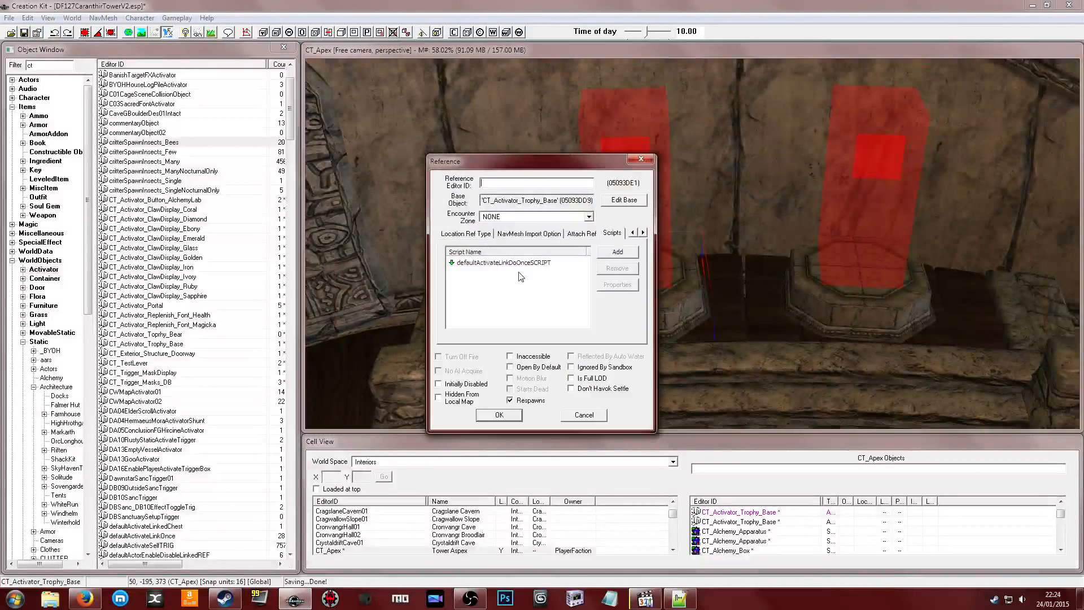
click(634, 233)
click(634, 233)
click(452, 233)
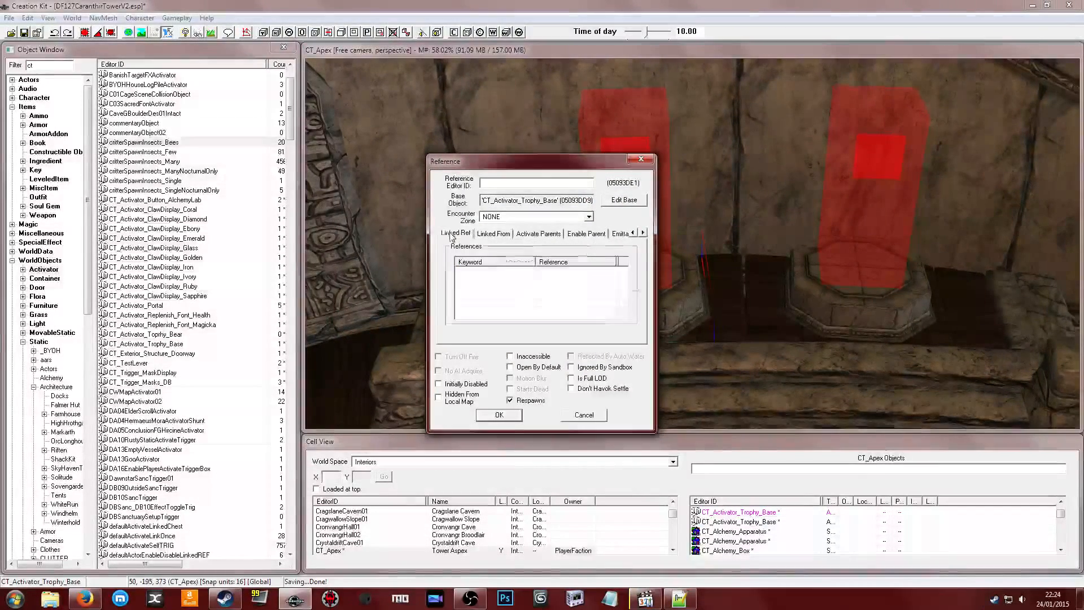
drag(549, 166, 368, 180)
shift+middle_drag(565, 214, 605, 226)
click(277, 290)
double_click(342, 295)
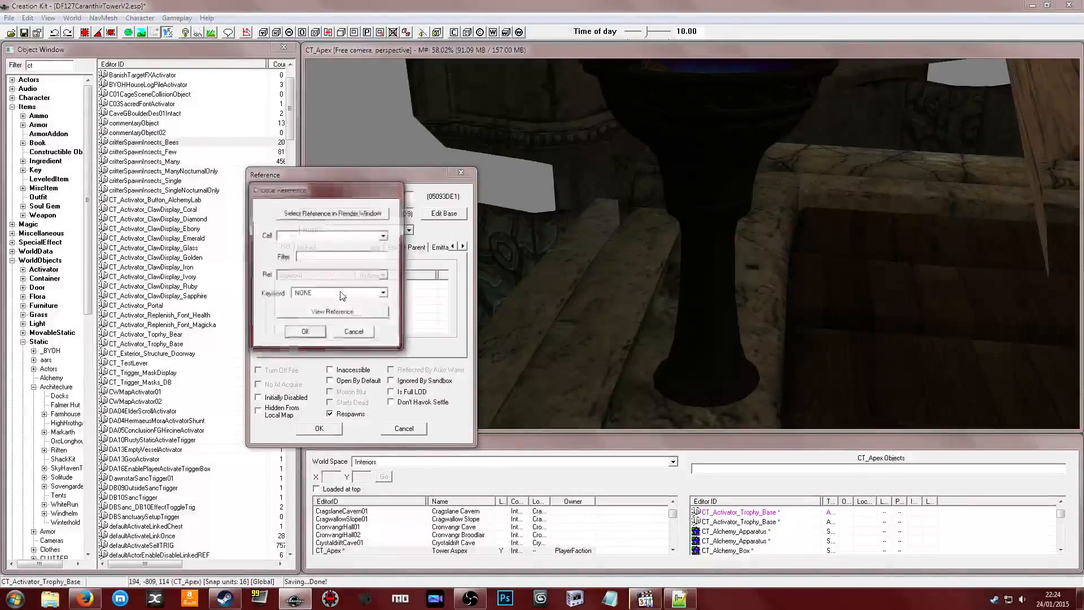
click(333, 212)
click(703, 180)
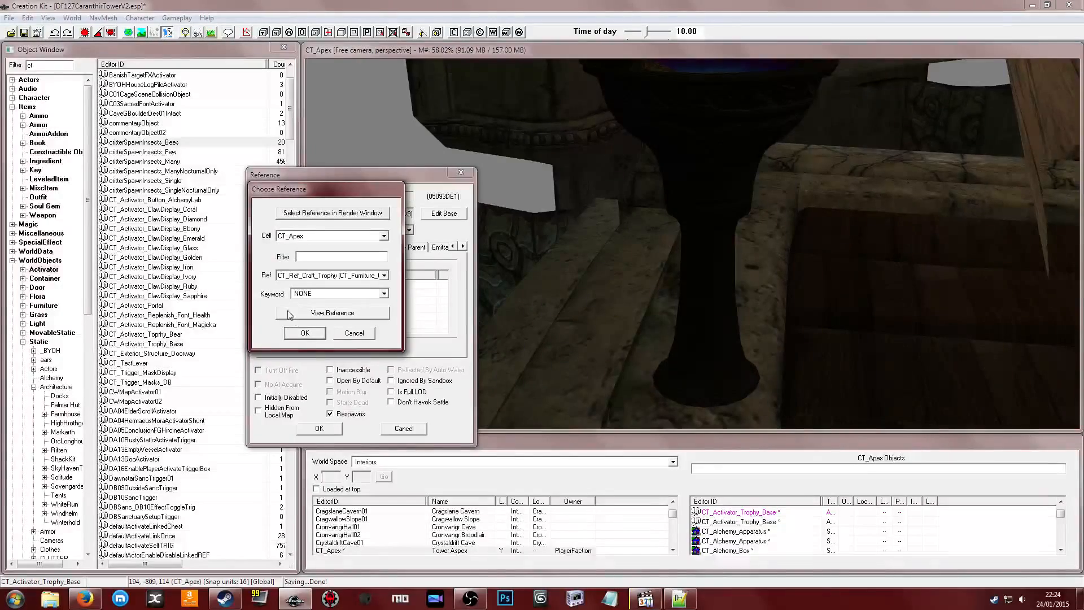
click(305, 333)
click(319, 428)
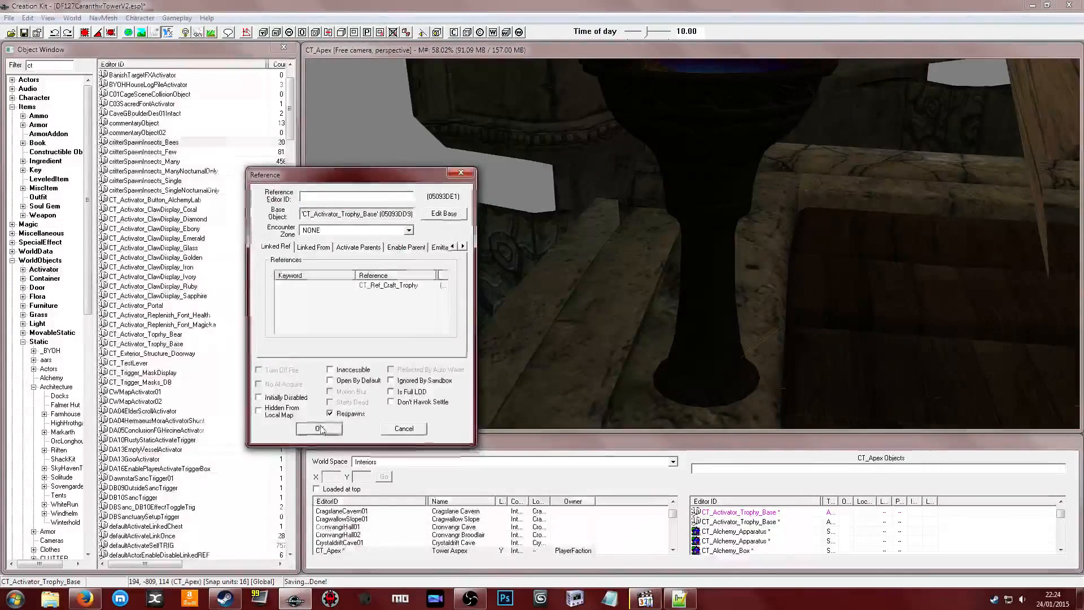
Delete the duplicated trophy base together with its CT_Ref_X_Trophy_002 marker from the ledge in CT_Apex
scroll(693, 305, down, 8)
scroll(648, 314, down, 2)
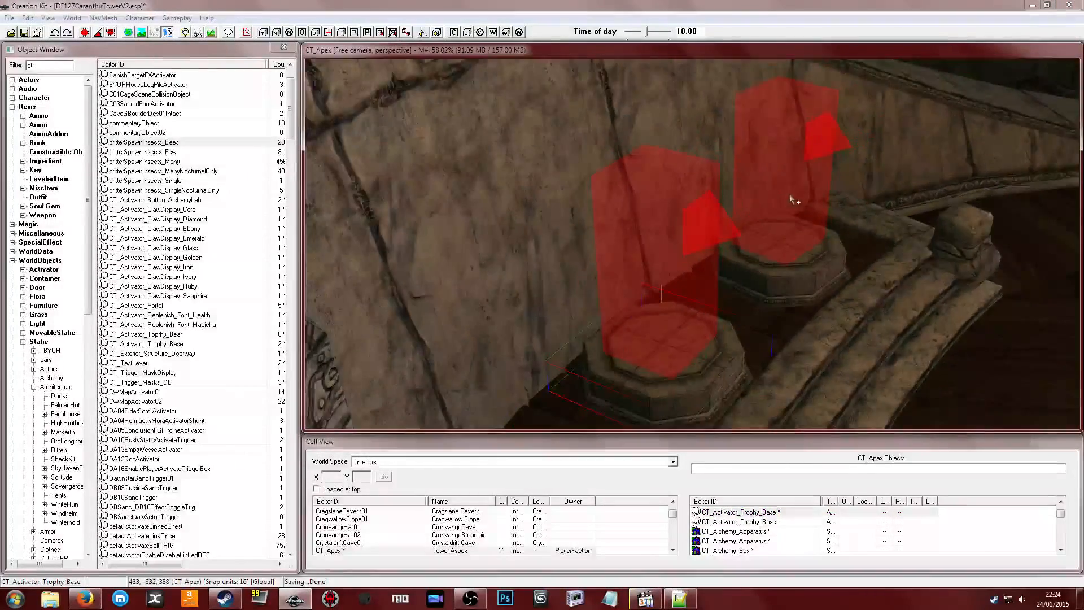
click(790, 195)
mouse_move(790, 195)
shift+middle_down()
mouse_move(726, 199)
mouse_move(748, 205)
shift+middle_up()
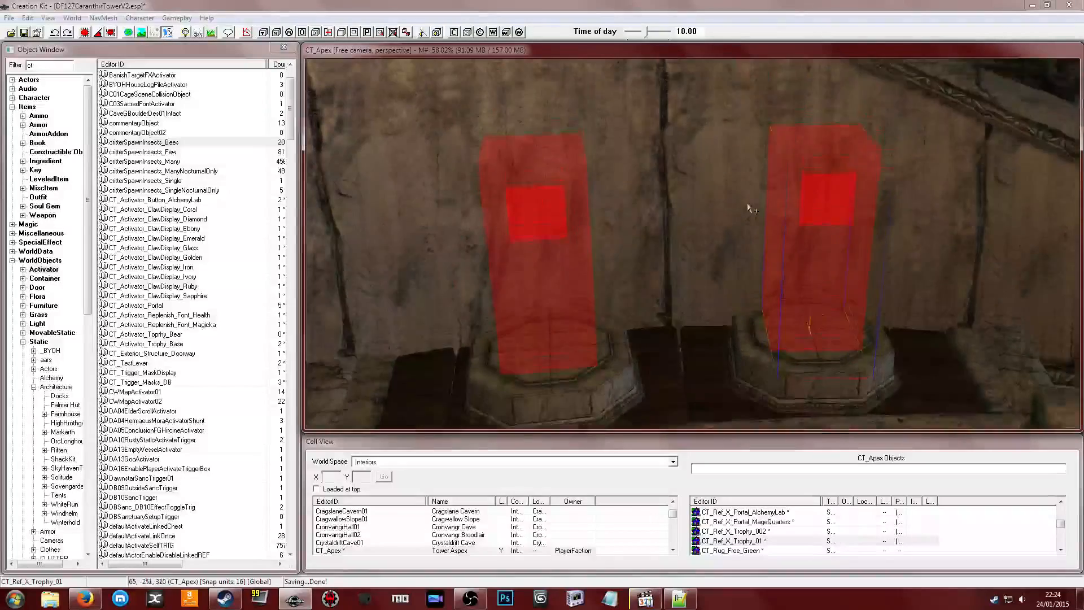
scroll(748, 197, down, 2)
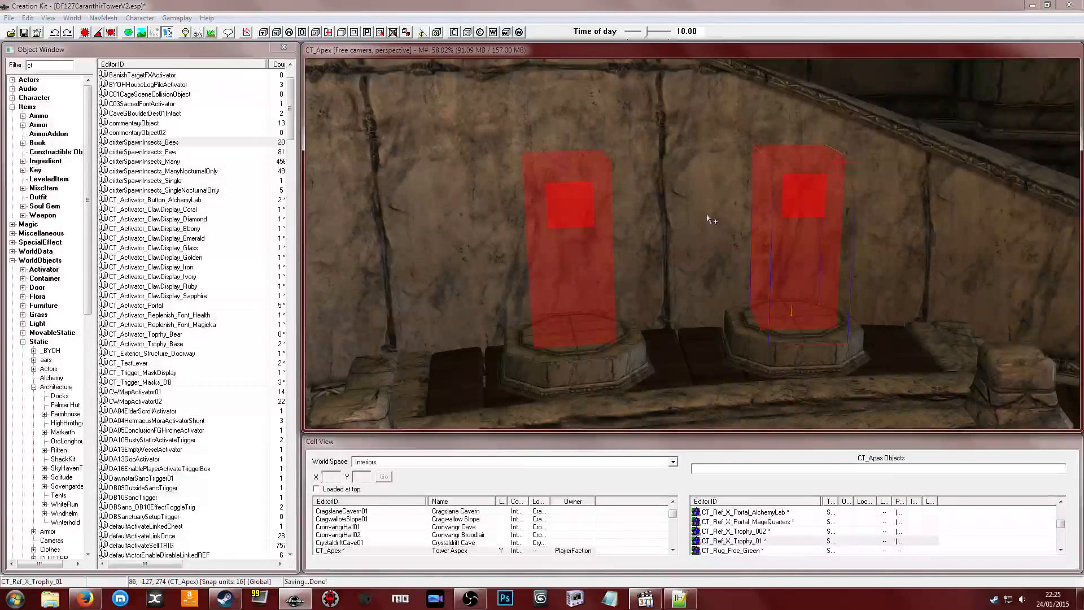
click(568, 276)
click(578, 379)
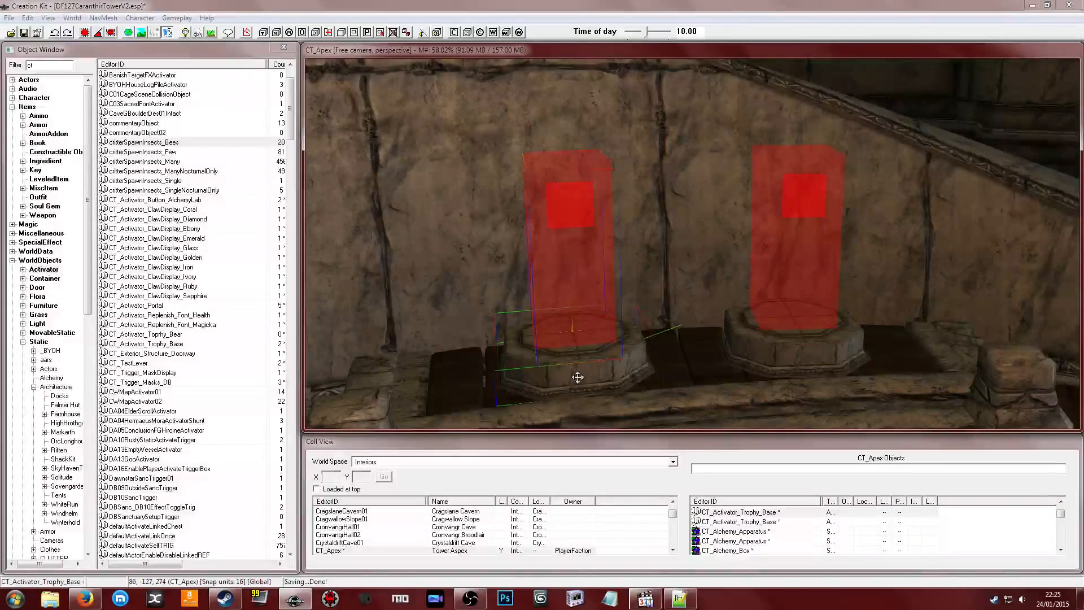
key(Delete)
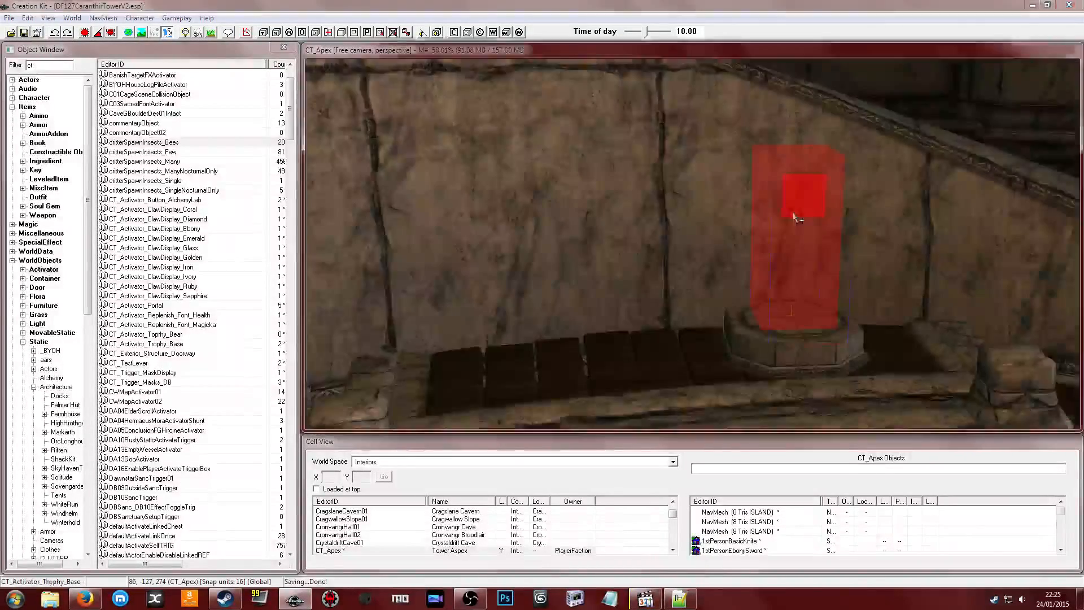
Inspect the remaining trophy base and its CT_Ref_X_Trophy_01 marker on the ledge from several angles
click(794, 218)
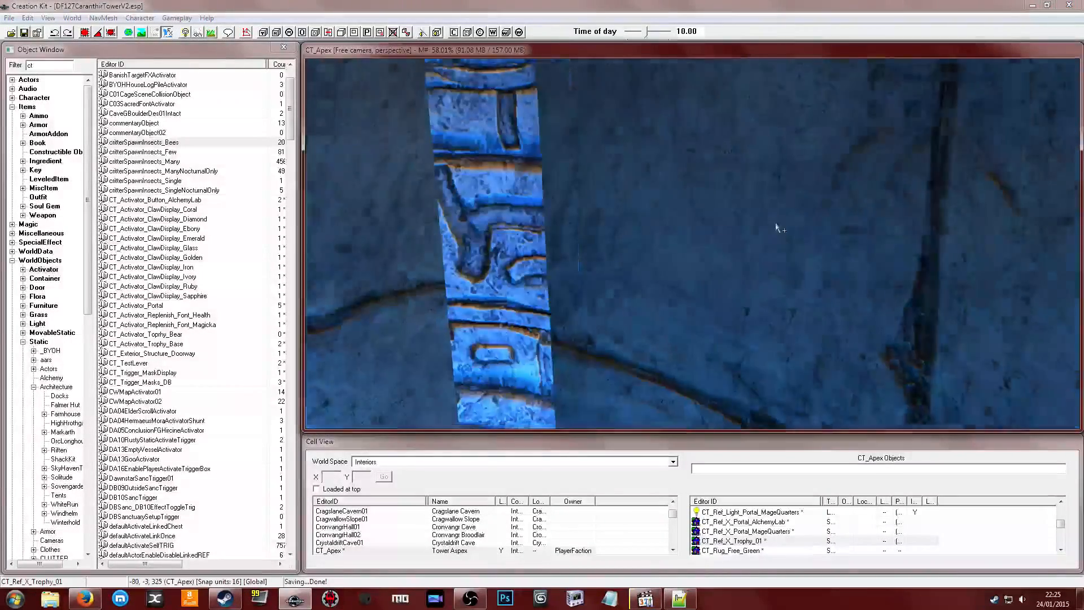
shift+middle_drag(760, 224, 785, 252)
scroll(733, 218, down, 2)
shift+middle_drag(681, 238, 752, 279)
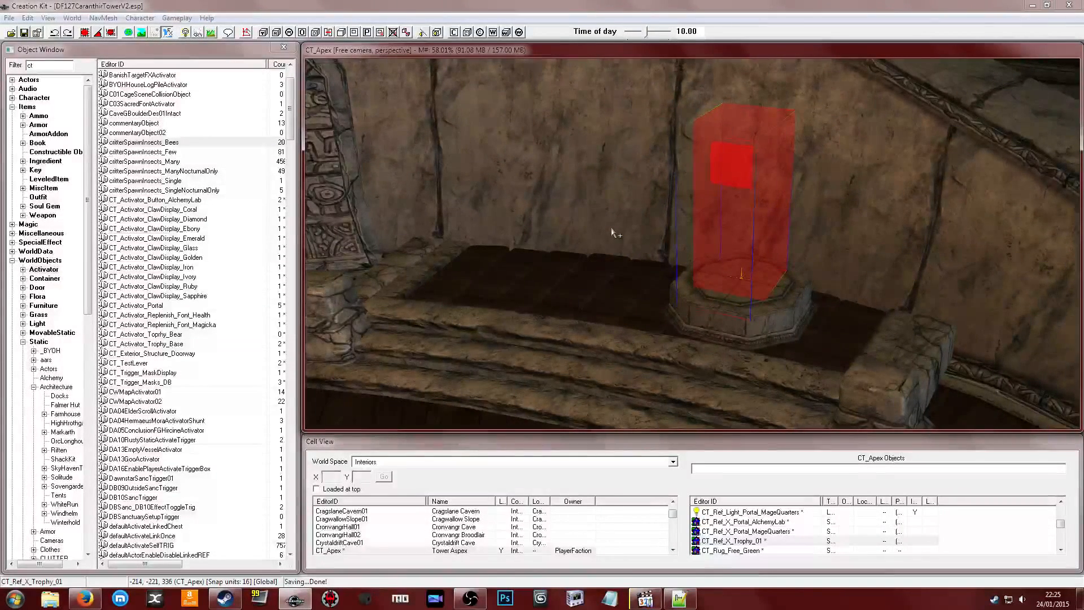
scroll(602, 232, up, 3)
mouse_move(603, 233)
shift+middle_down()
mouse_move(508, 234)
mouse_move(542, 209)
mouse_move(559, 169)
mouse_move(725, 205)
mouse_move(662, 212)
shift+middle_up()
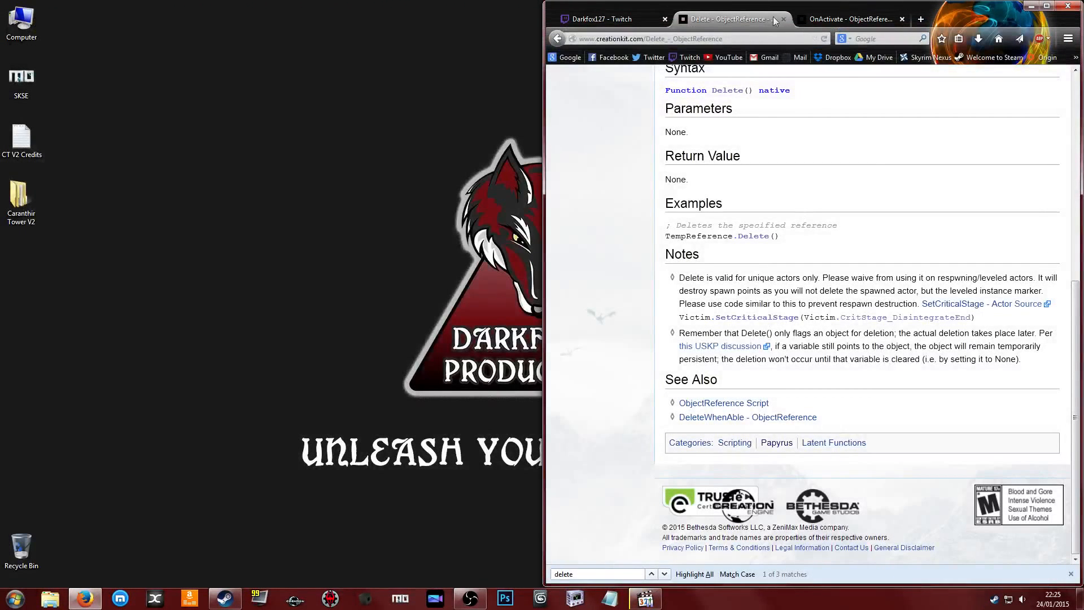
Close the Delete and OnActivate wiki pages in the browser, then minimize the browser after checking the Twitch chat
click(784, 20)
click(784, 19)
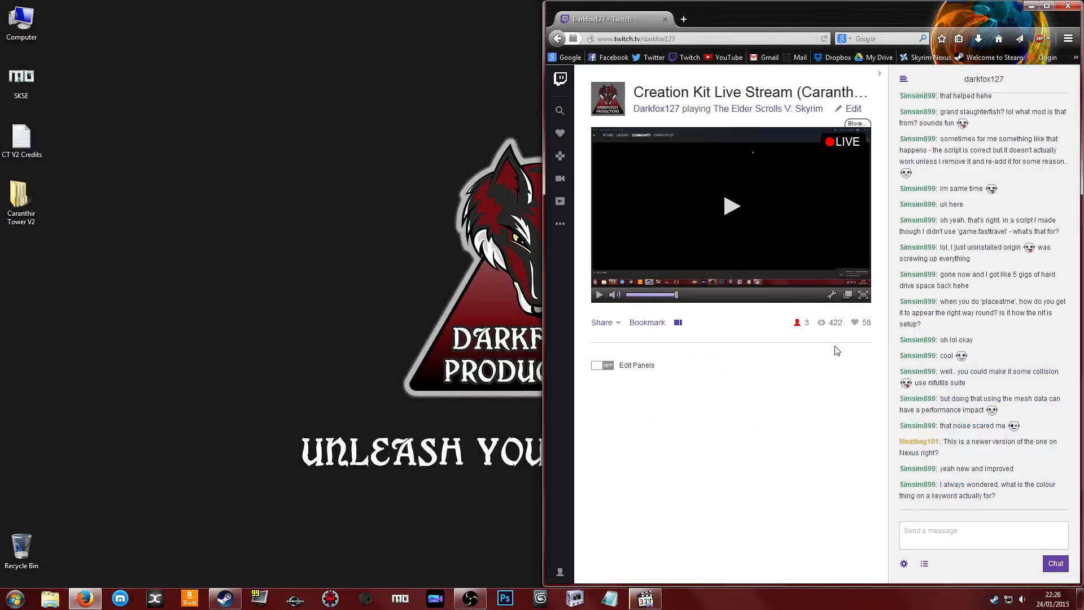
click(982, 538)
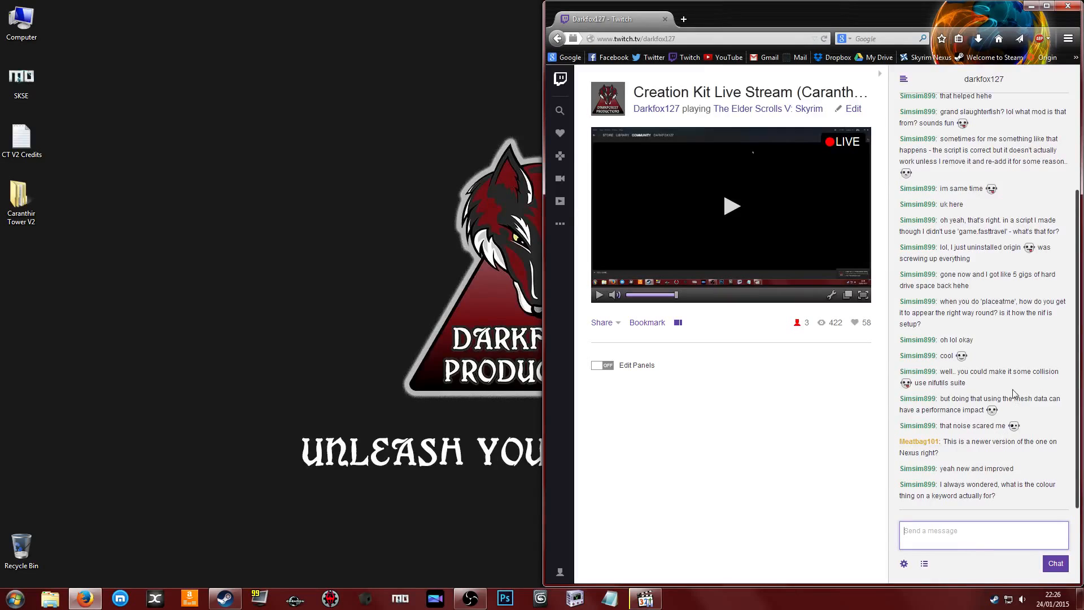
click(1032, 6)
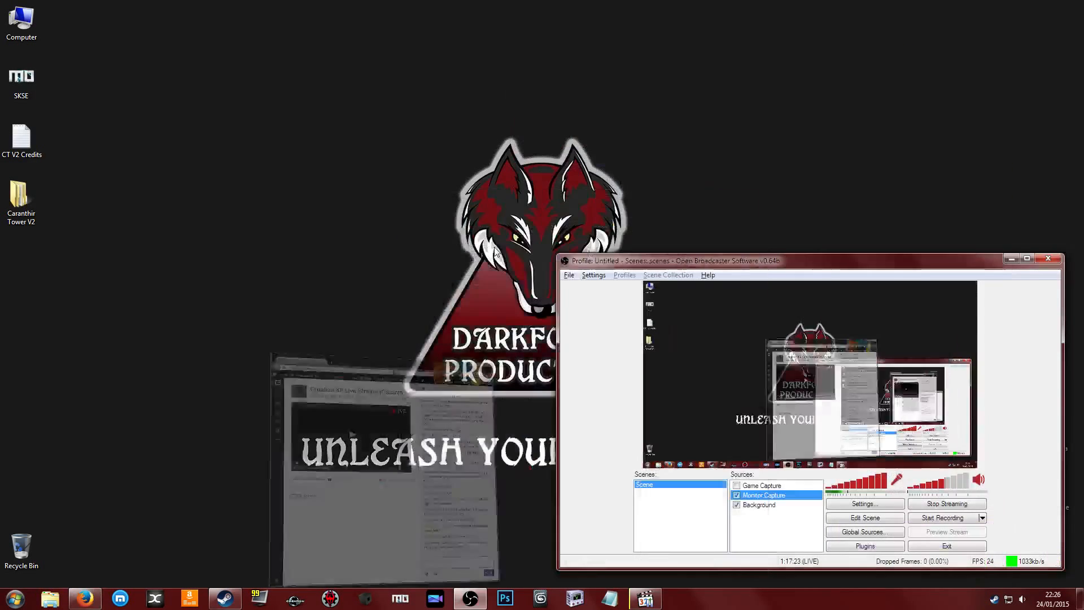
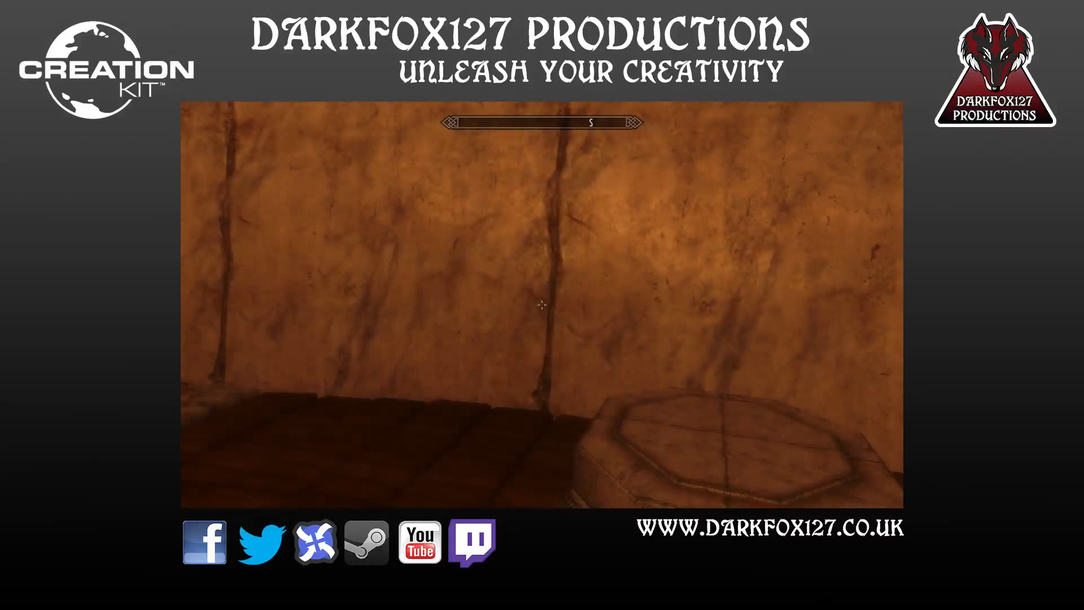
In Skyrim, approach the trophy ledge and toggle collision off with the tcl console command
key(a)
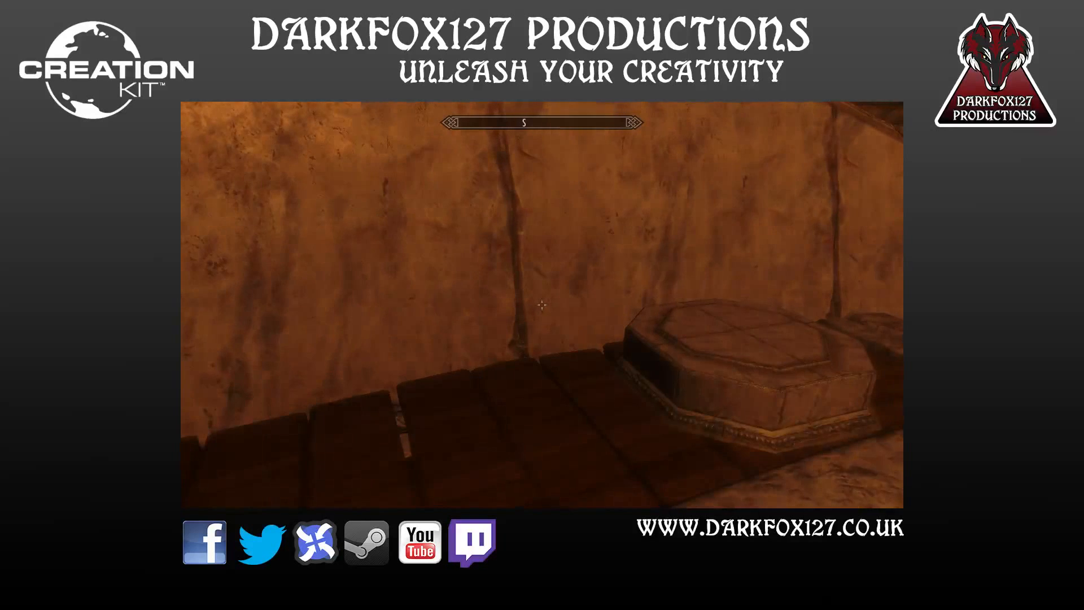
key(w)
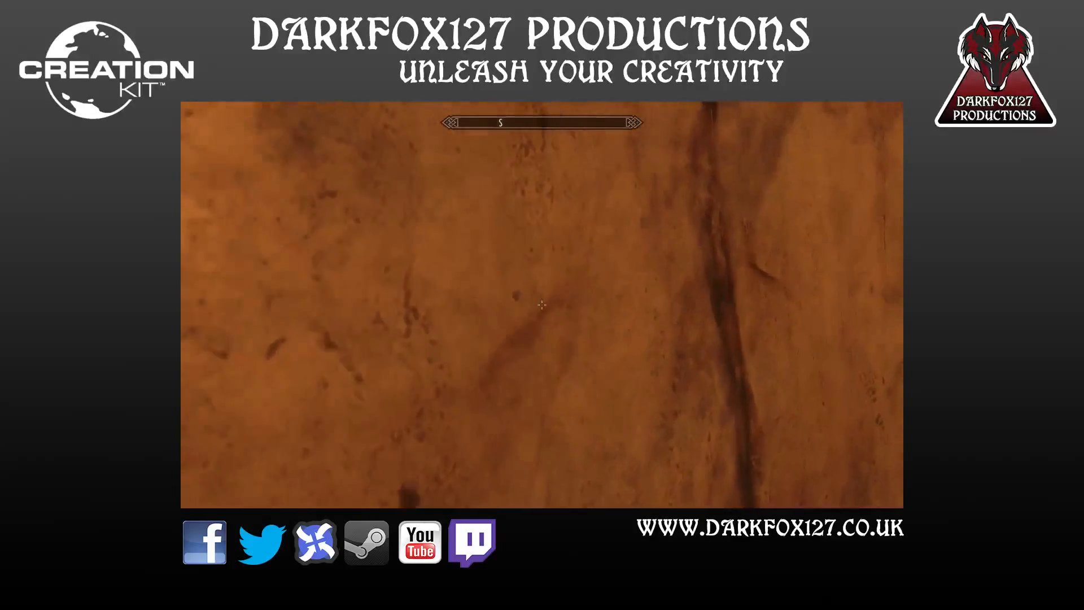
key(s)
key(grave)
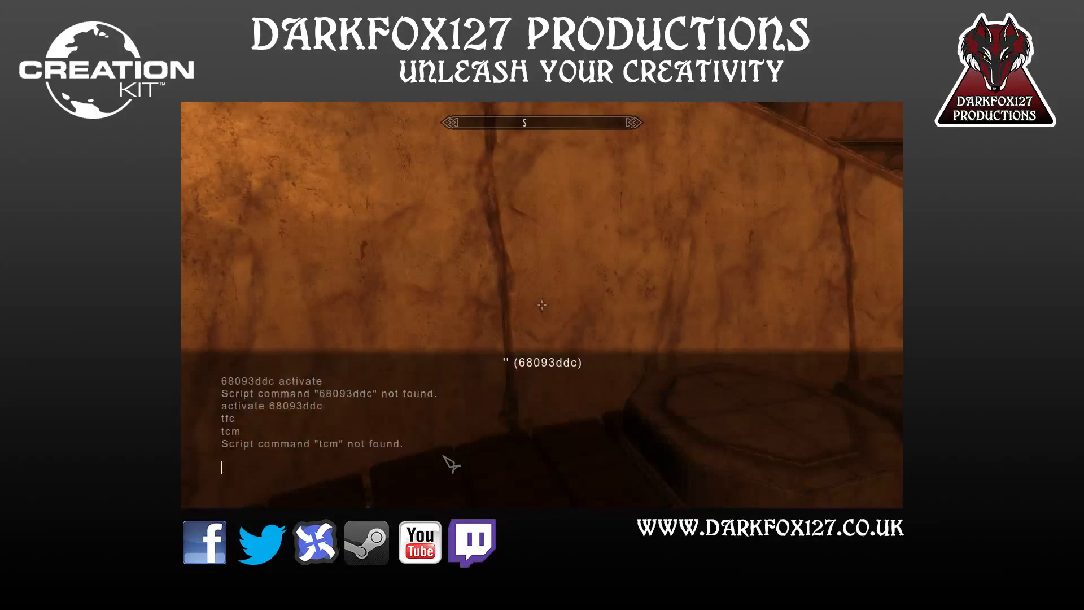
text(tcl)
key(Return)
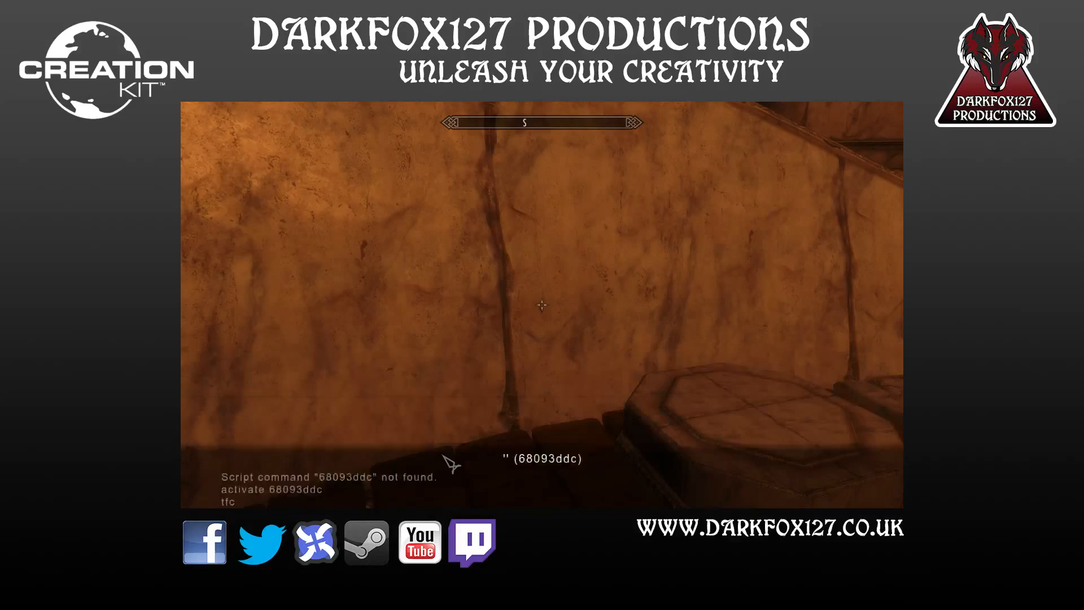
key(grave)
Fly around the tower interior and come back to examine the ledge with the trophy base
key(w)
key(a)
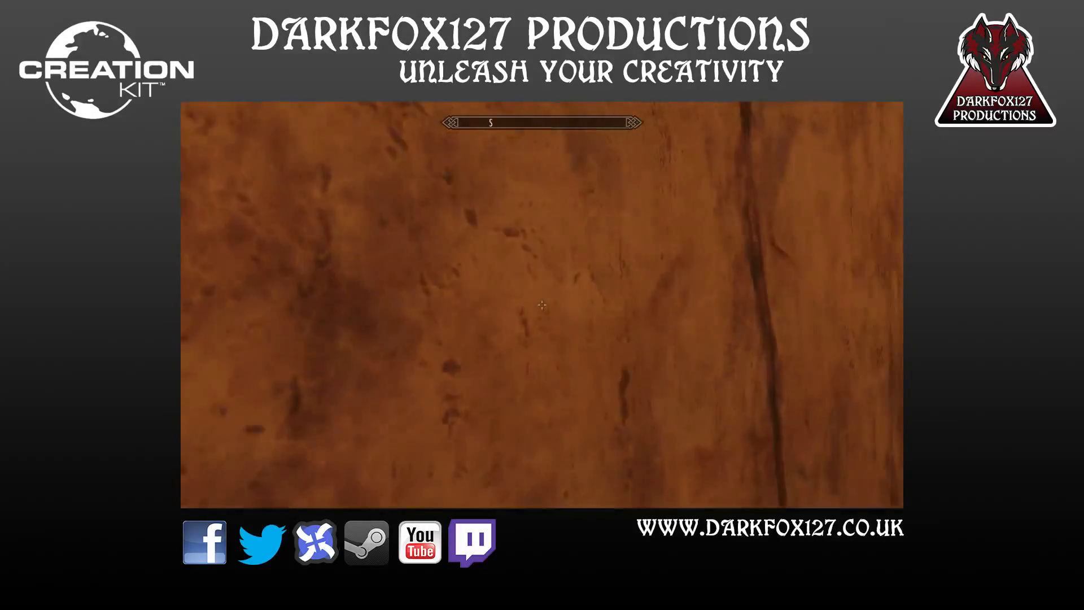
key(d)
key(a)
key(a)
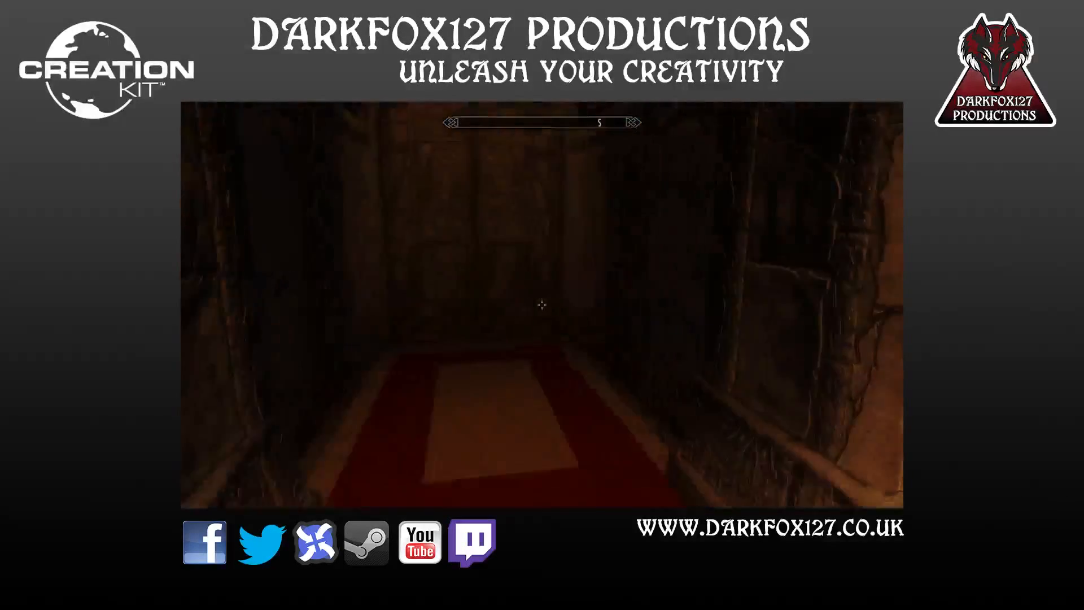
key(w)
key(w)
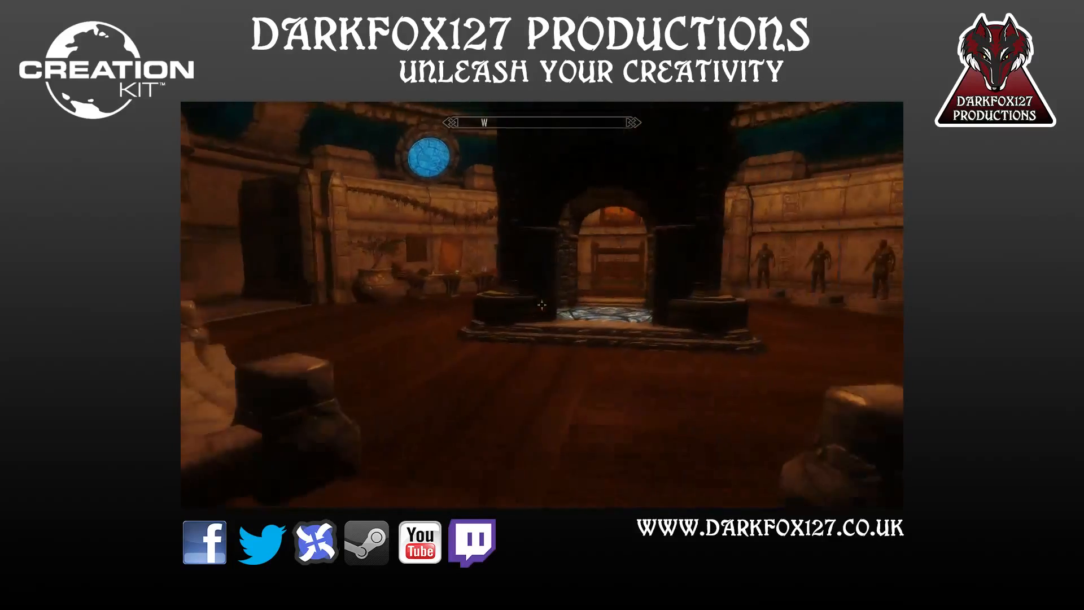
key(w)
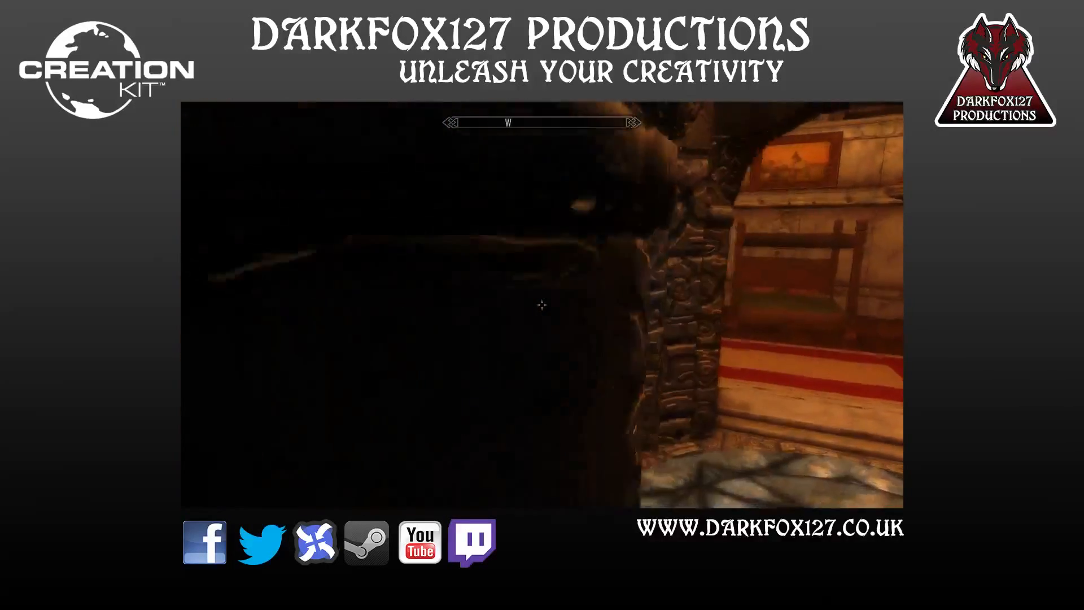
key(w)
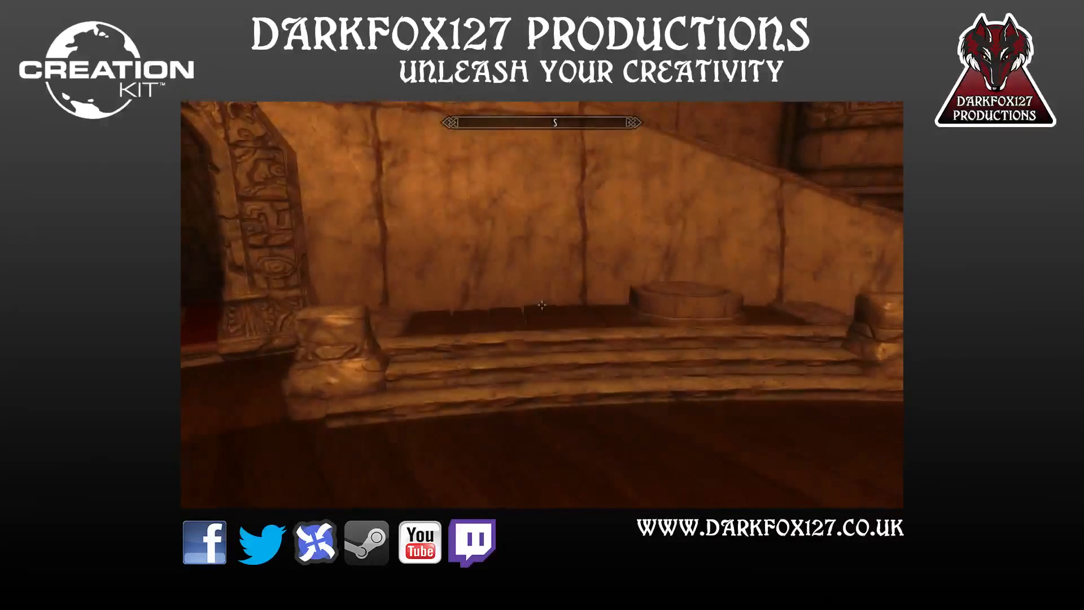
Try the tc command in the in-game console
key(grave)
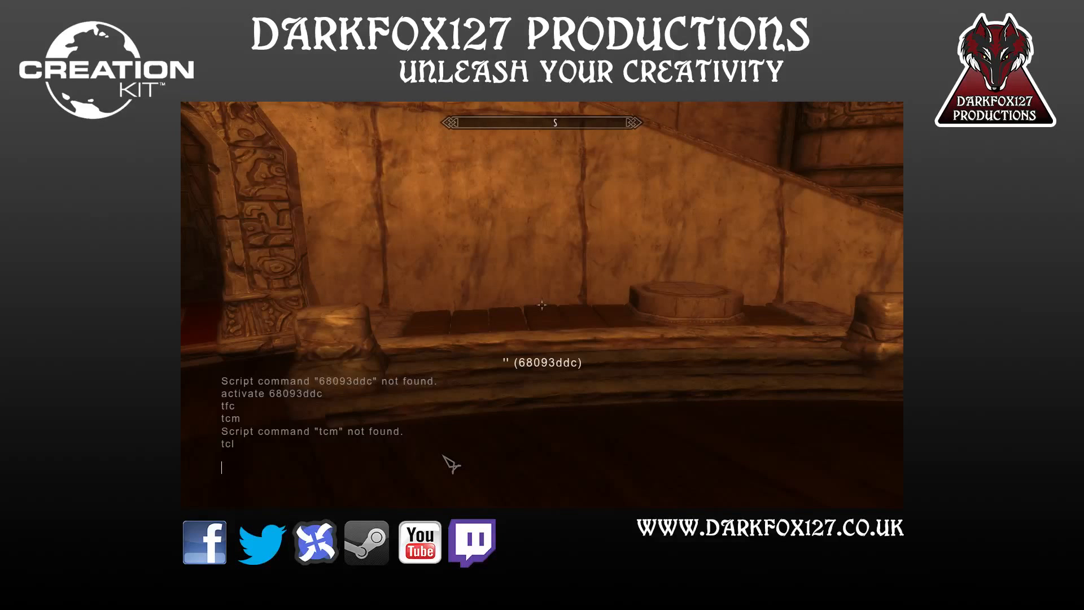
text(tc)
key(Return)
key(grave)
key(grave)
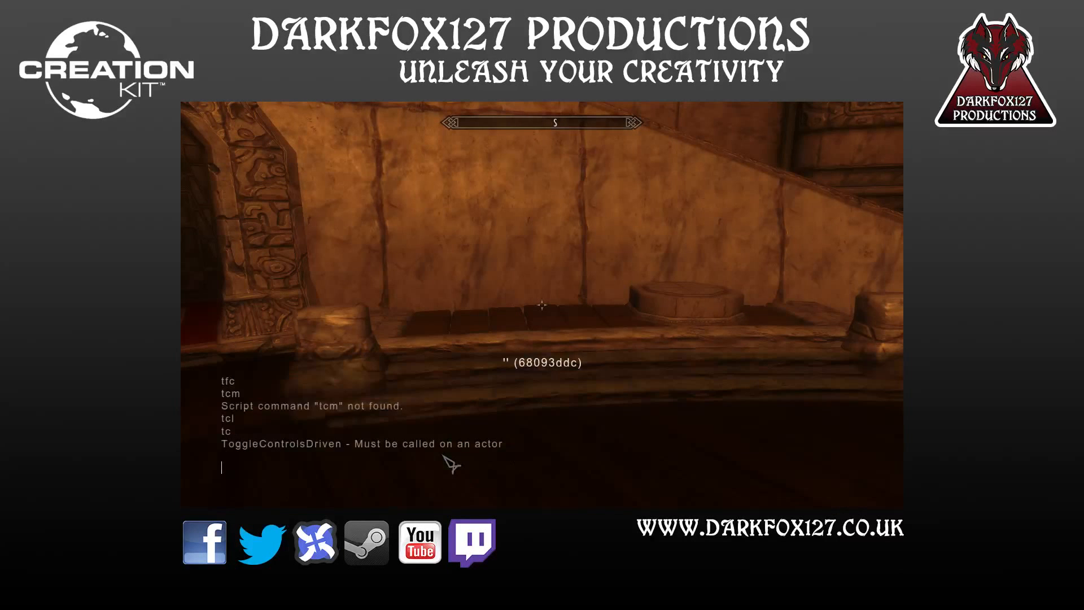
text(tc)
key(Return)
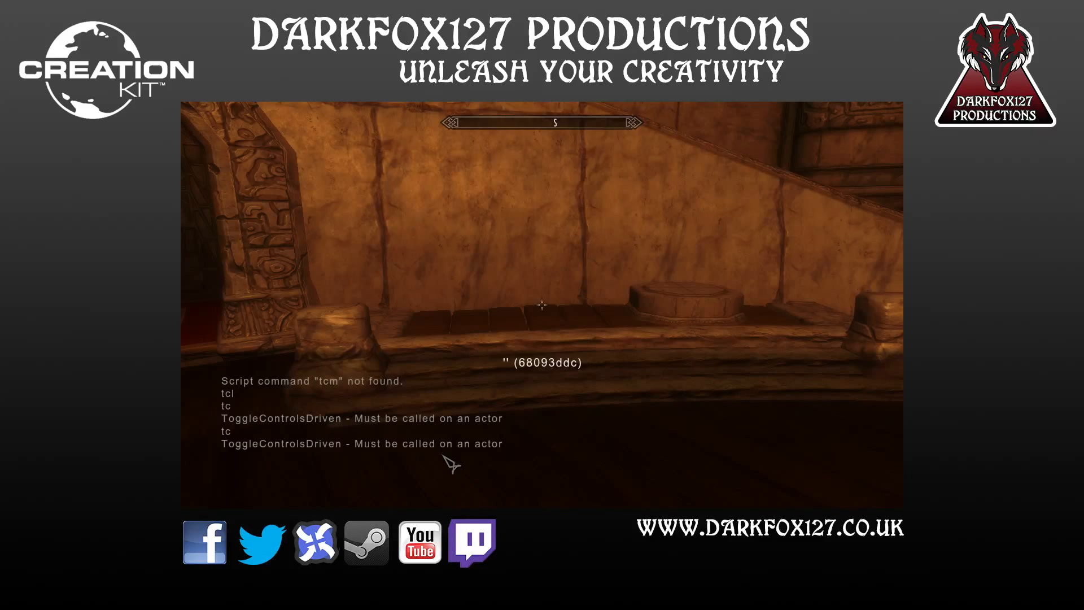
Toggle collision back on with the tcl console command and walk towards the trophy base
text(tcl)
key(Return)
key(grave)
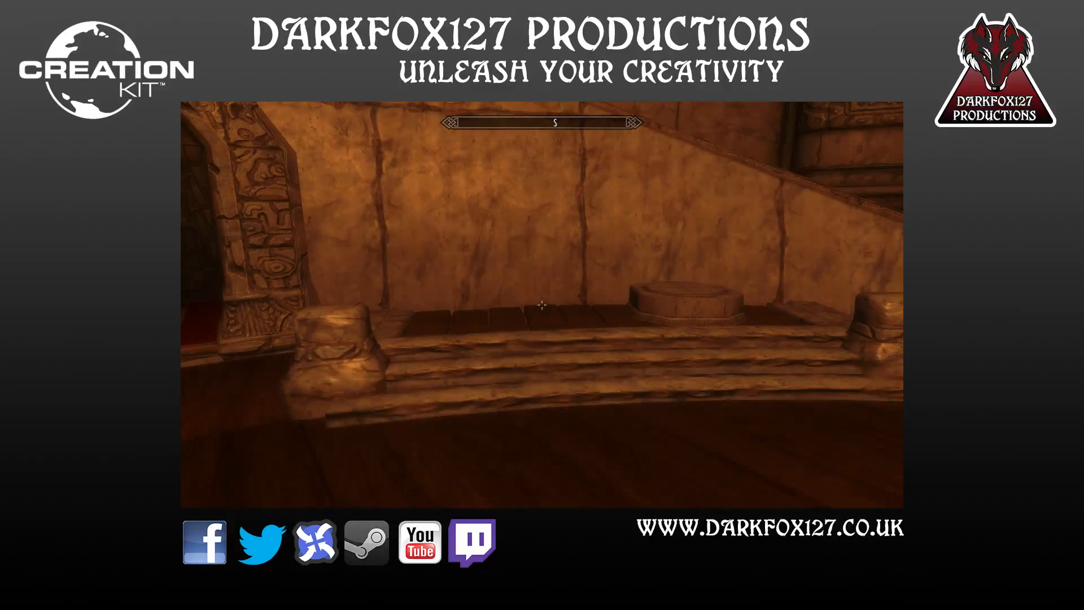
key(w)
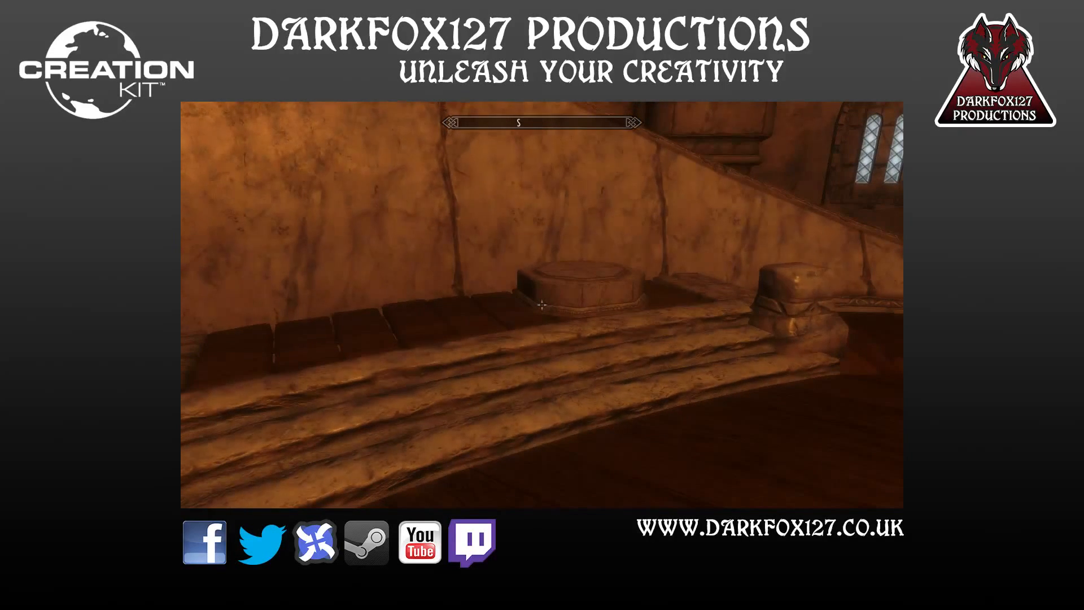
Quit Skyrim to the desktop through the game's system options
key(j)
key(Tab)
key(Left)
key(Down)
key(Down)
key(Down)
key(Down)
key(Down)
key(Down)
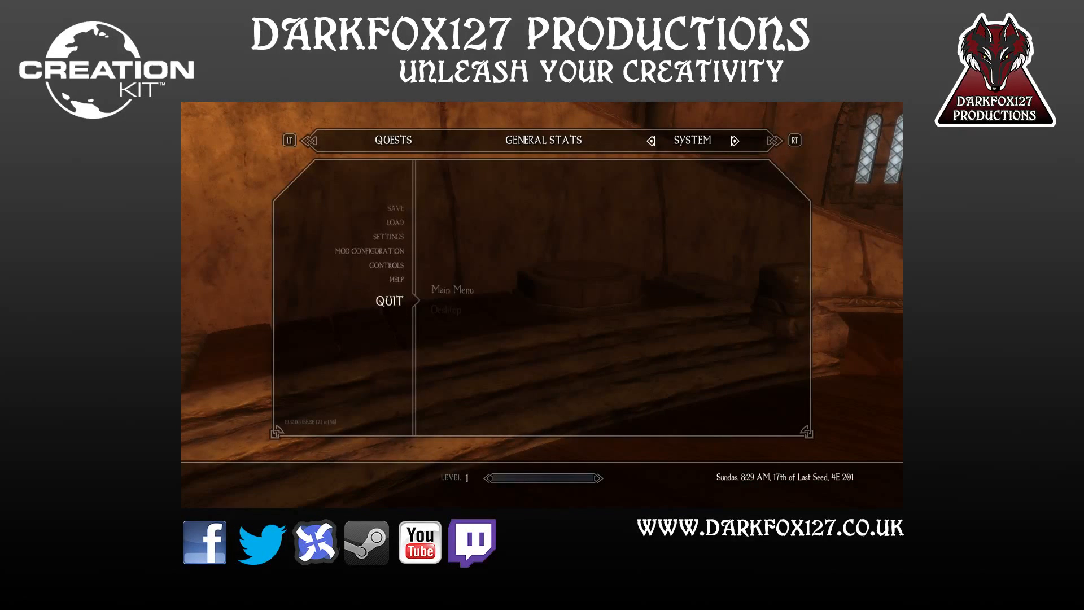
key(Down)
key(Return)
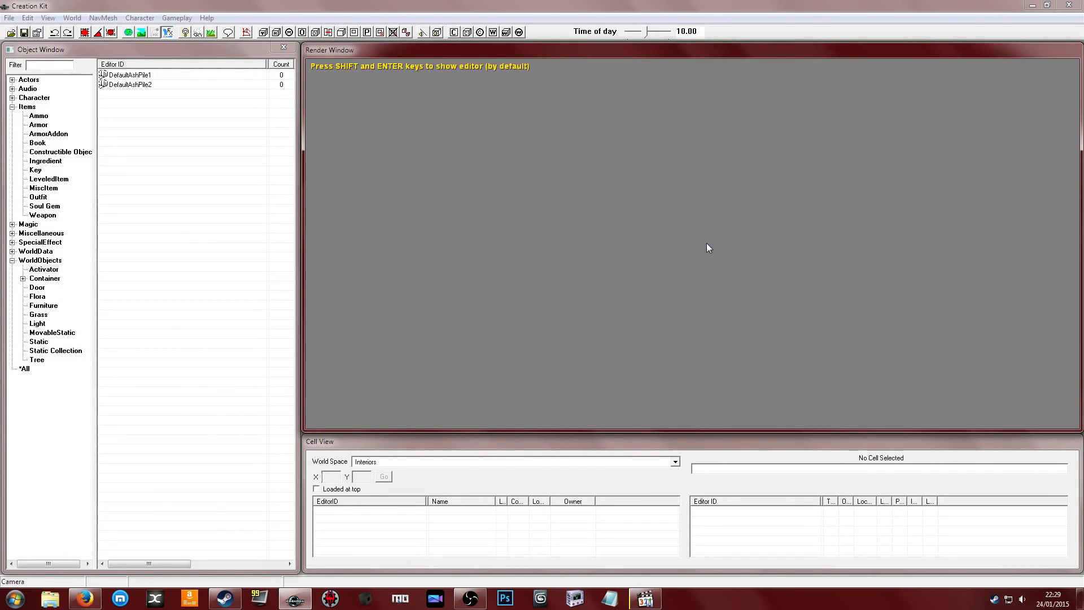
In the Creation Kit, set DF127CaranthirTowerV2.esp as the active file and load it with its masters
click(10, 33)
click(479, 312)
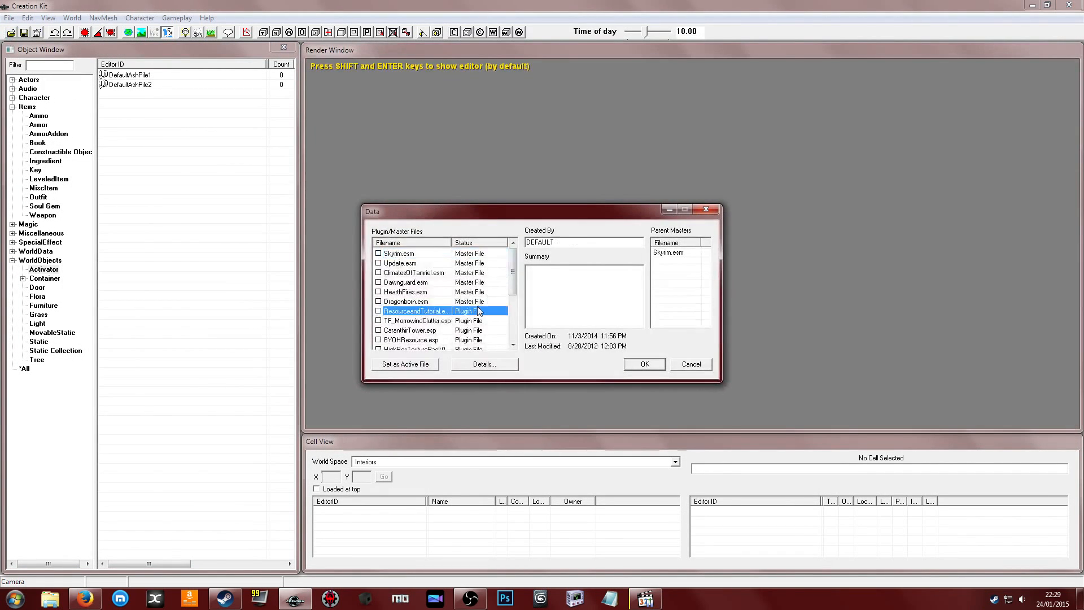
scroll(479, 312, down, 3)
click(415, 339)
click(405, 364)
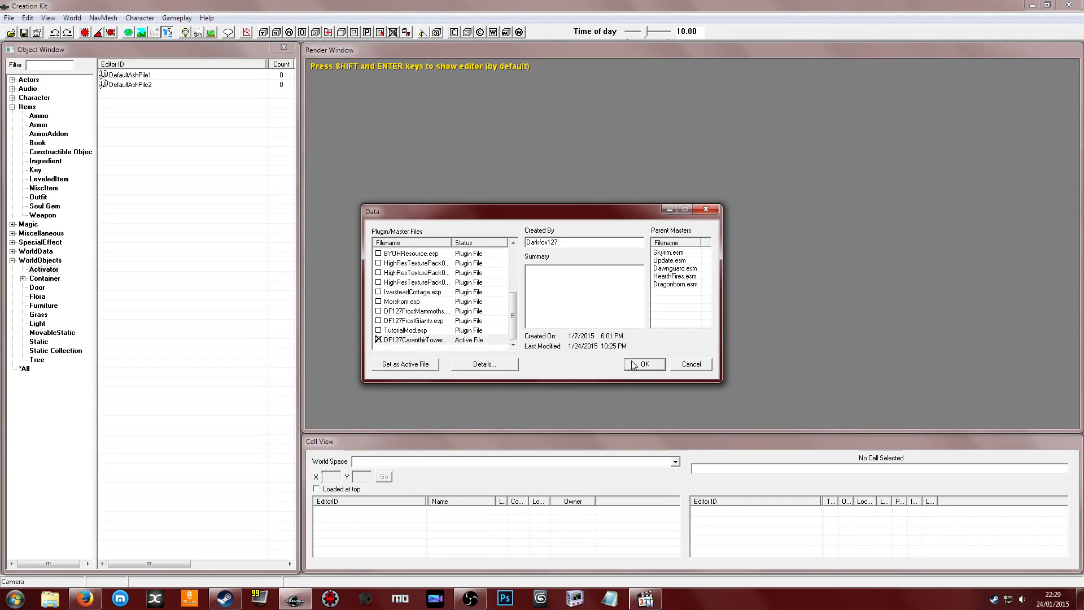
click(634, 364)
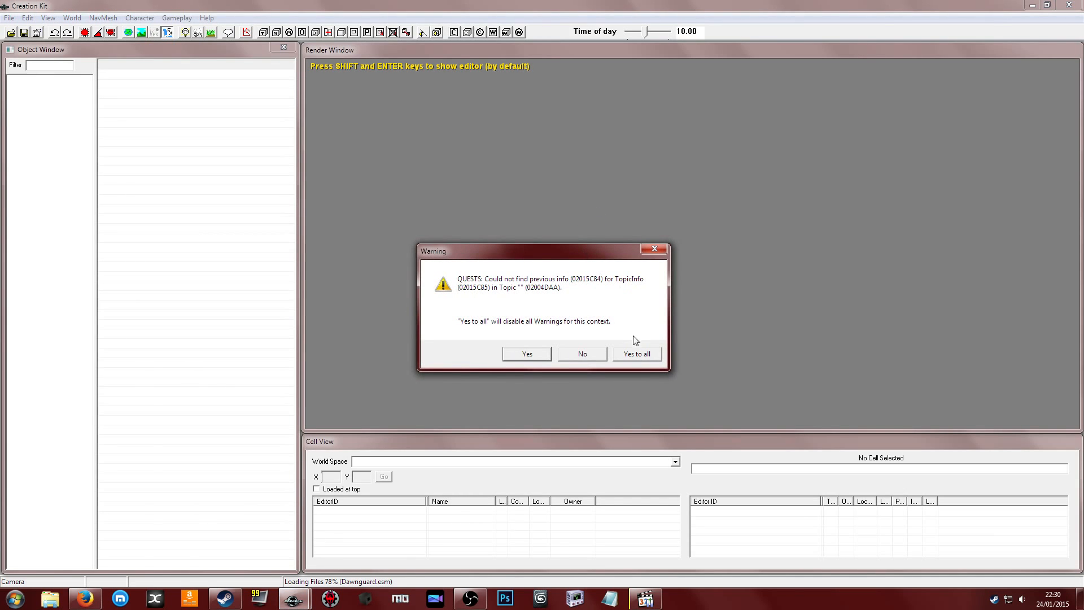
Accept and suppress all quest, editor, masterfile and pathfinding warnings while DF127CaranthirTowerV2.esp loads
click(632, 354)
click(636, 356)
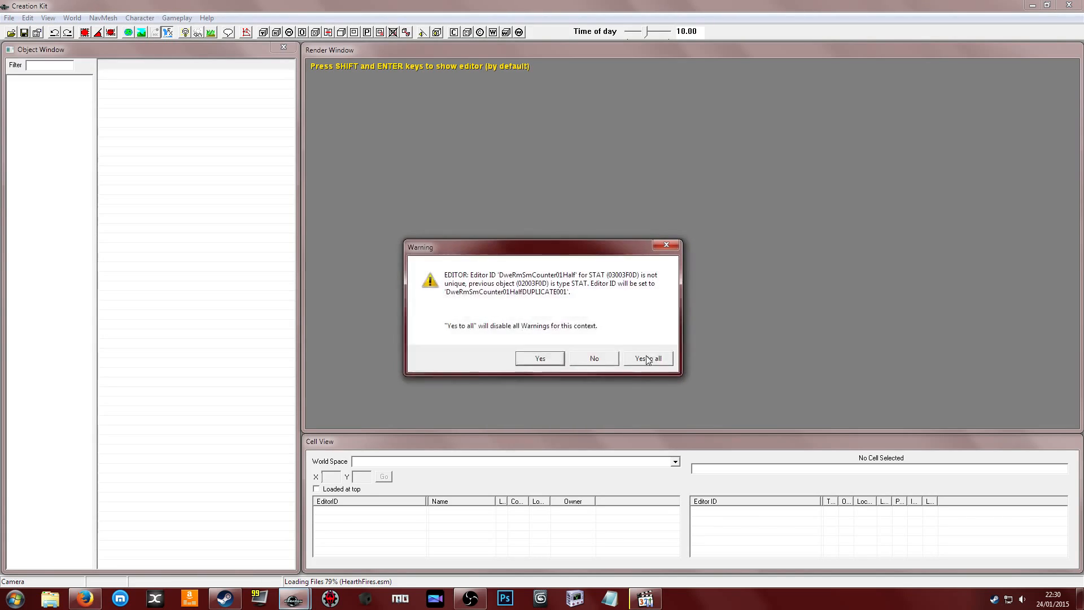
click(636, 356)
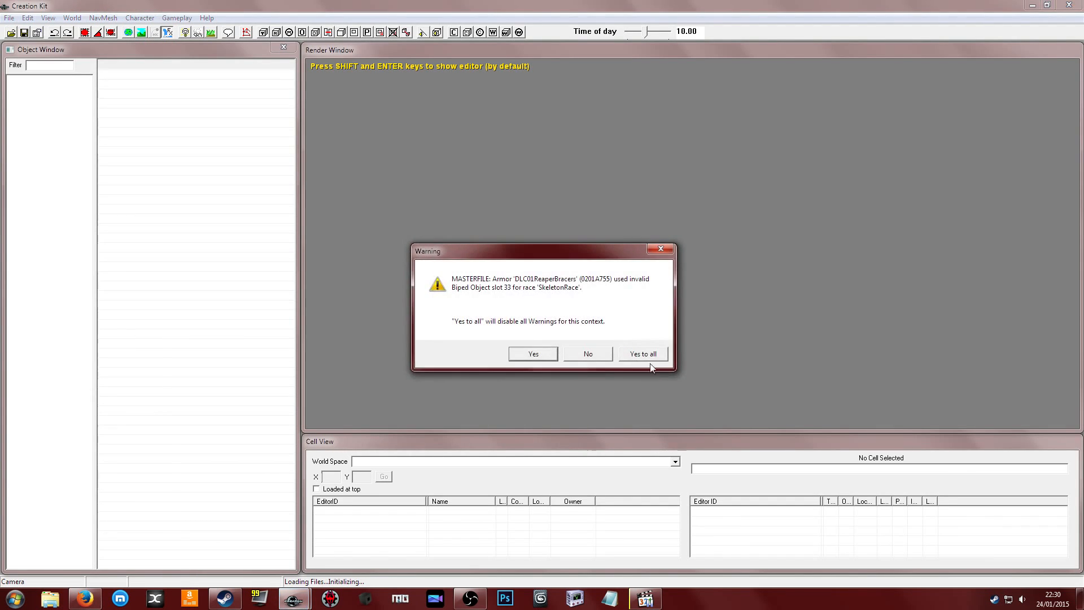
click(639, 354)
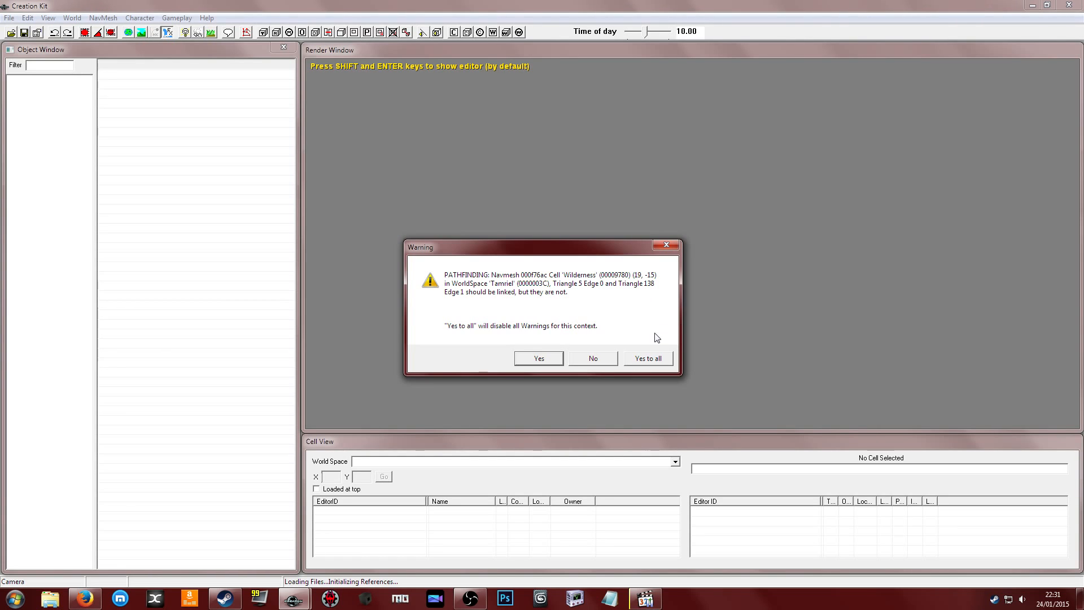
drag(587, 247, 455, 314)
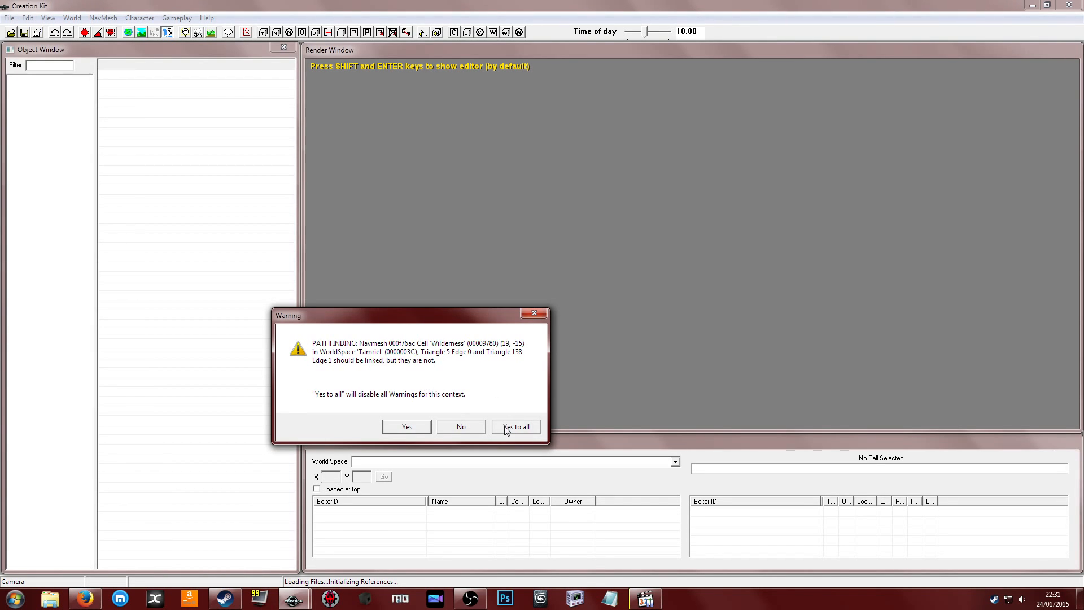
drag(474, 324, 487, 337)
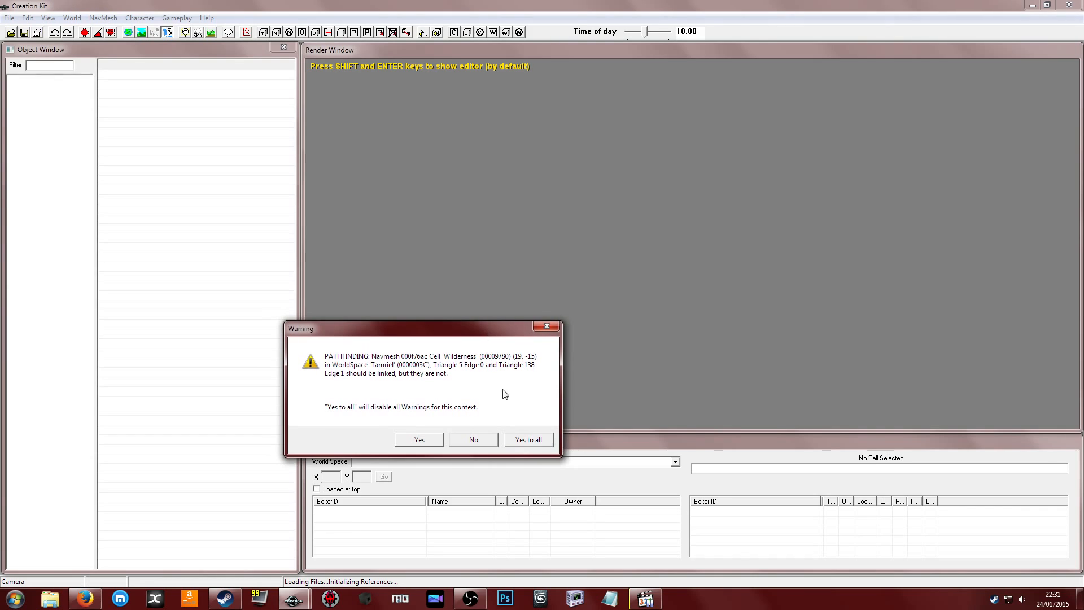
click(530, 440)
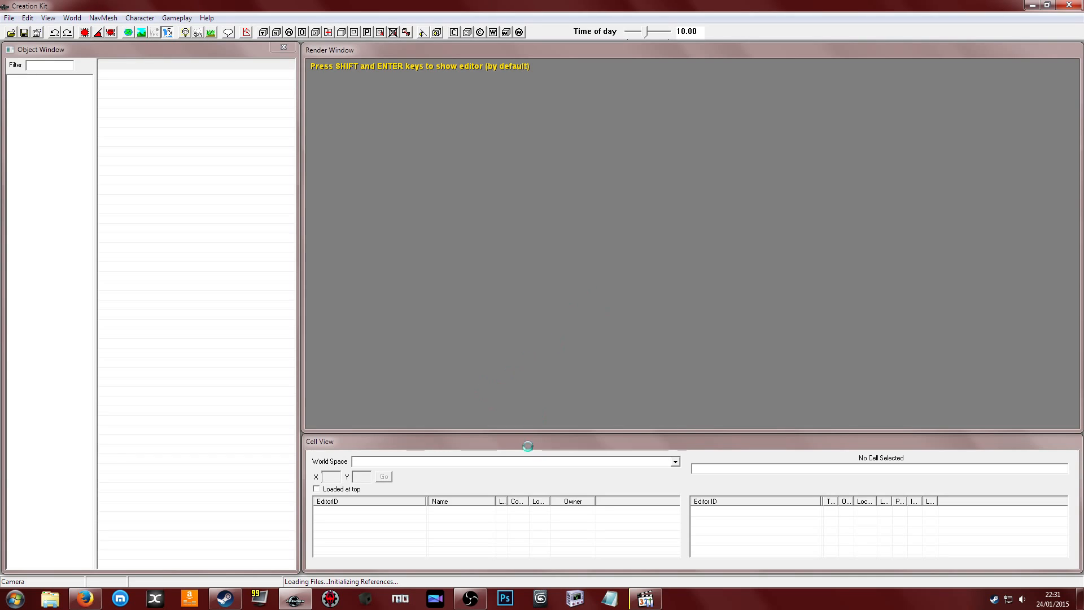
Check the stream in Open Broadcaster Software and the Twitch chat in Firefox, and minimize both windows
click(471, 600)
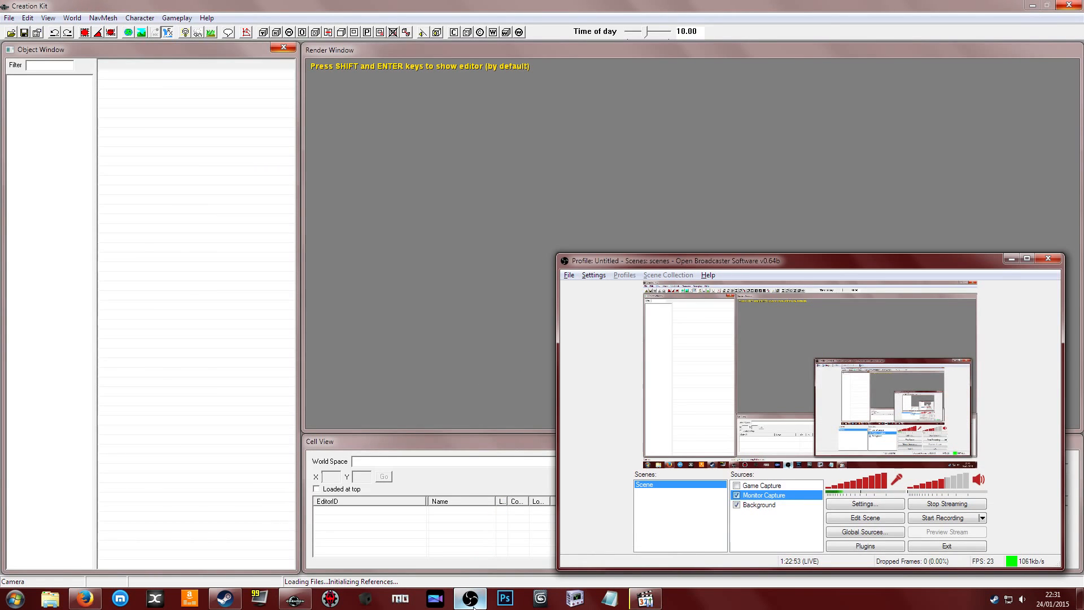
click(472, 601)
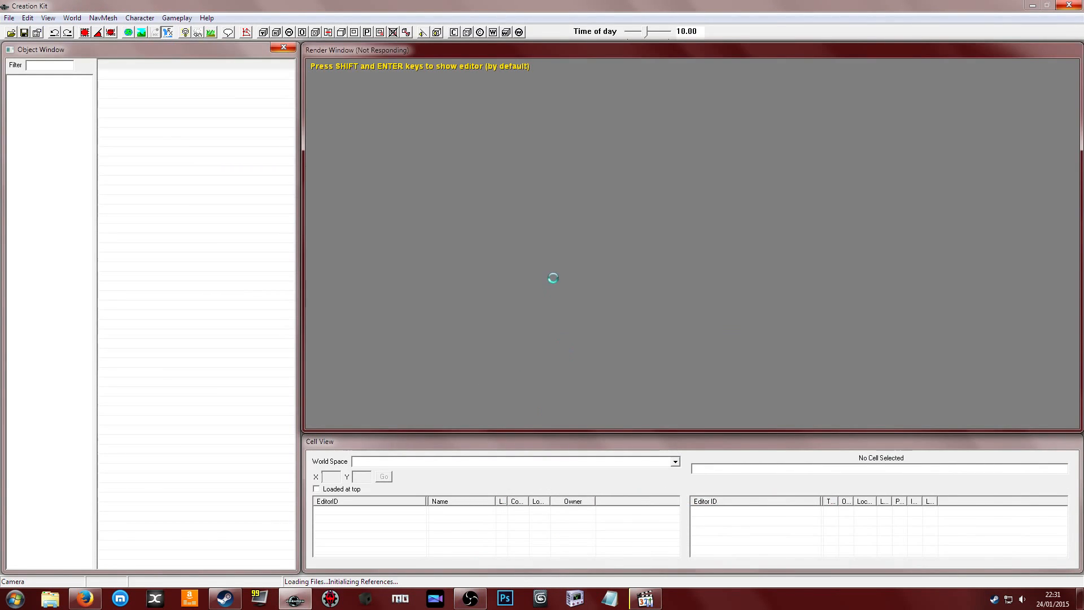
click(85, 599)
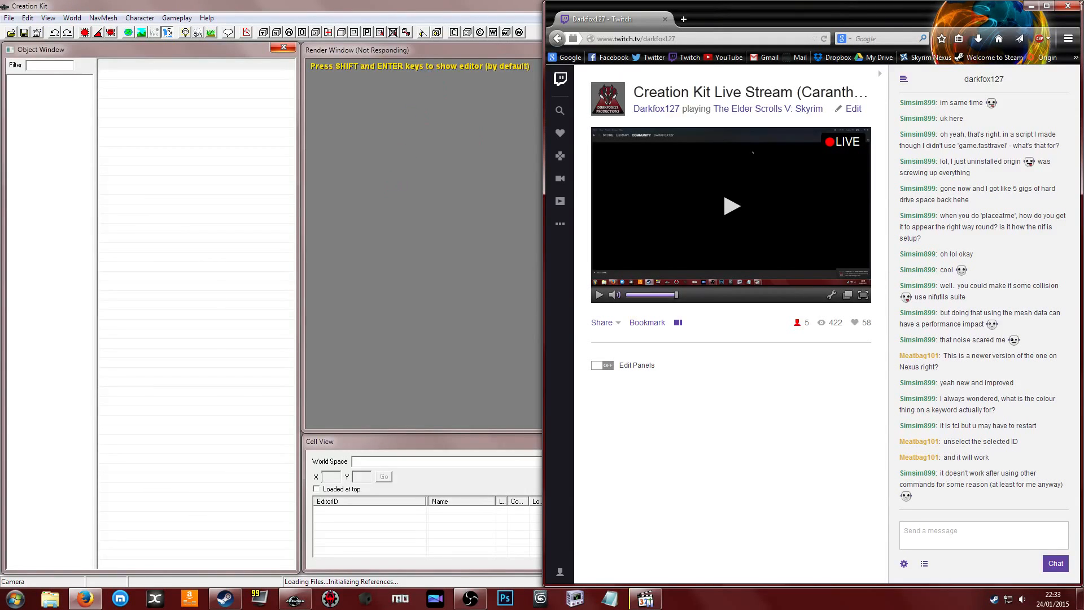
click(1032, 5)
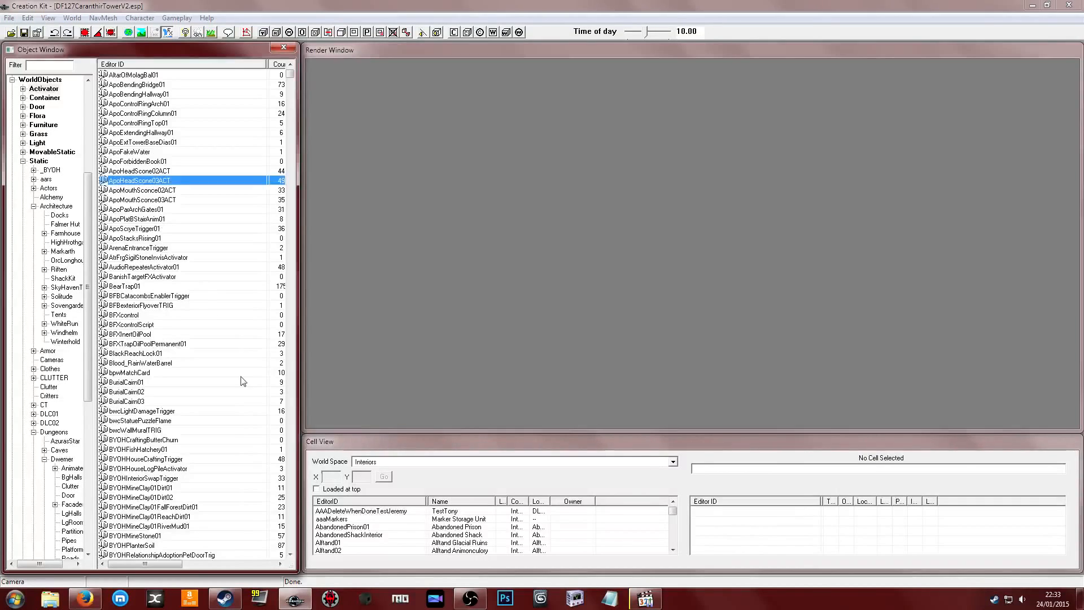
Load the CT_Apex interior cell into the Render Window, suppressing all warnings raised while it loads
click(338, 534)
key(c)
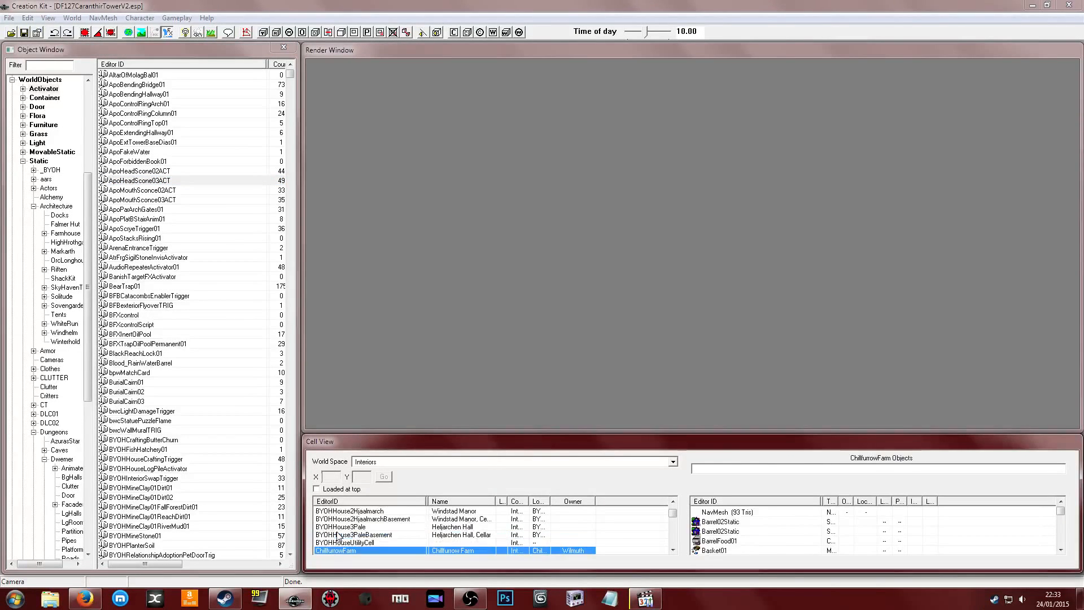
key(t)
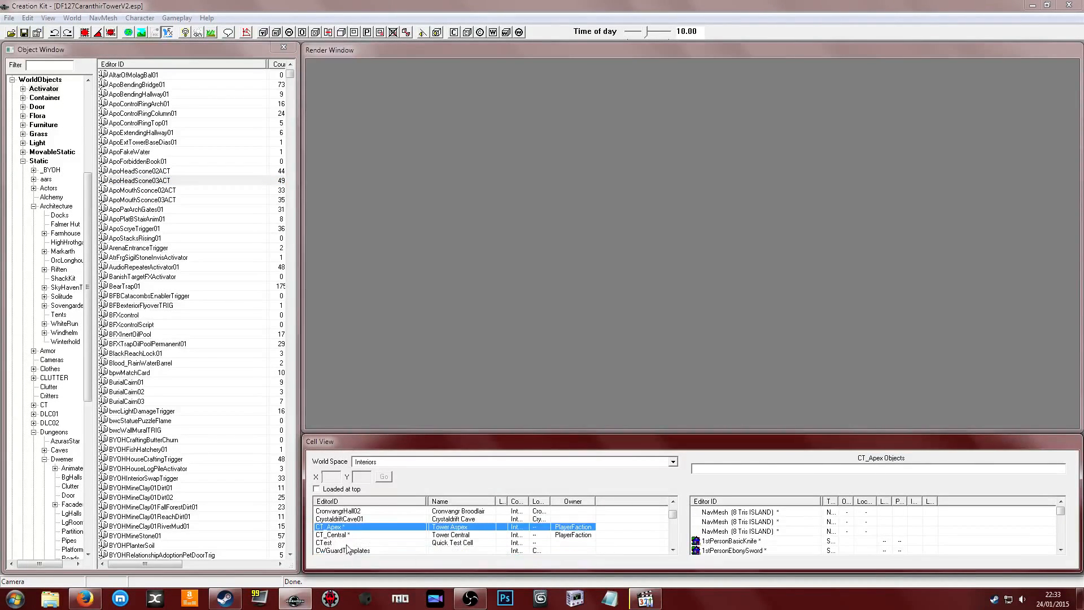
double_click(347, 529)
click(654, 359)
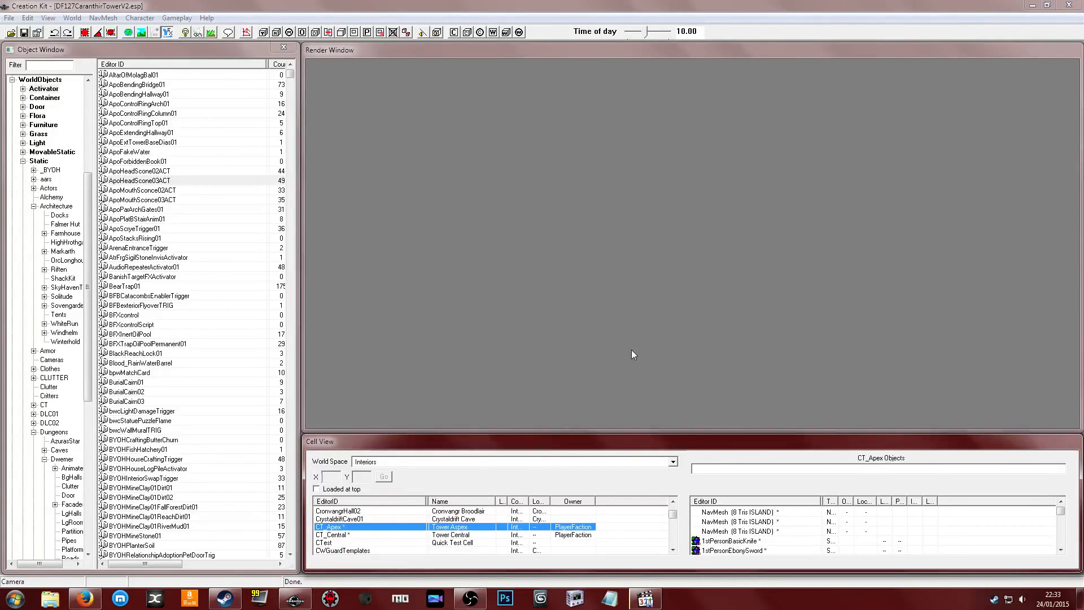
click(636, 355)
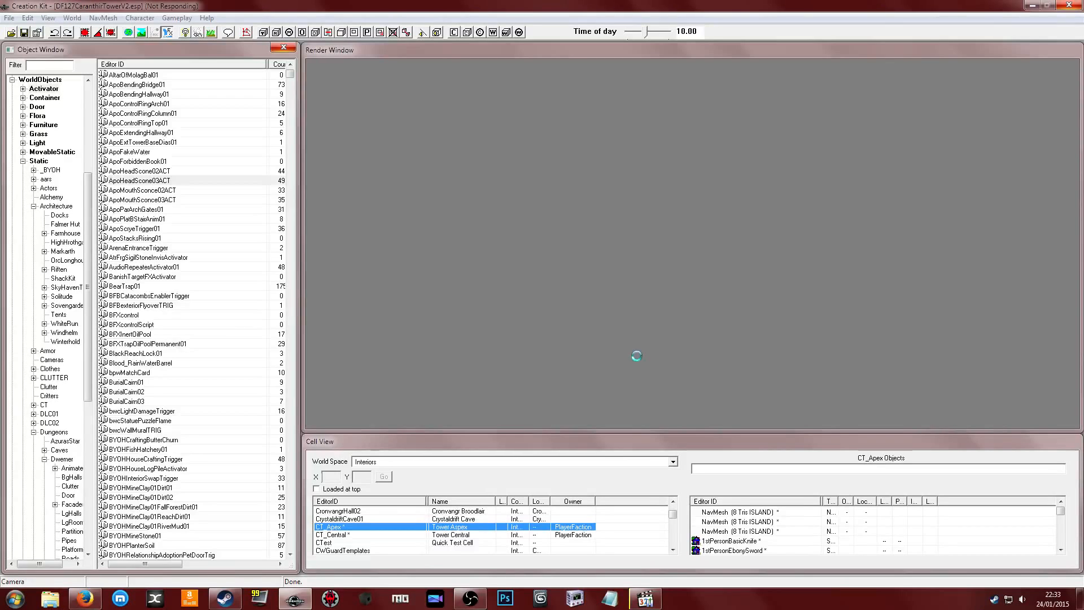
click(637, 356)
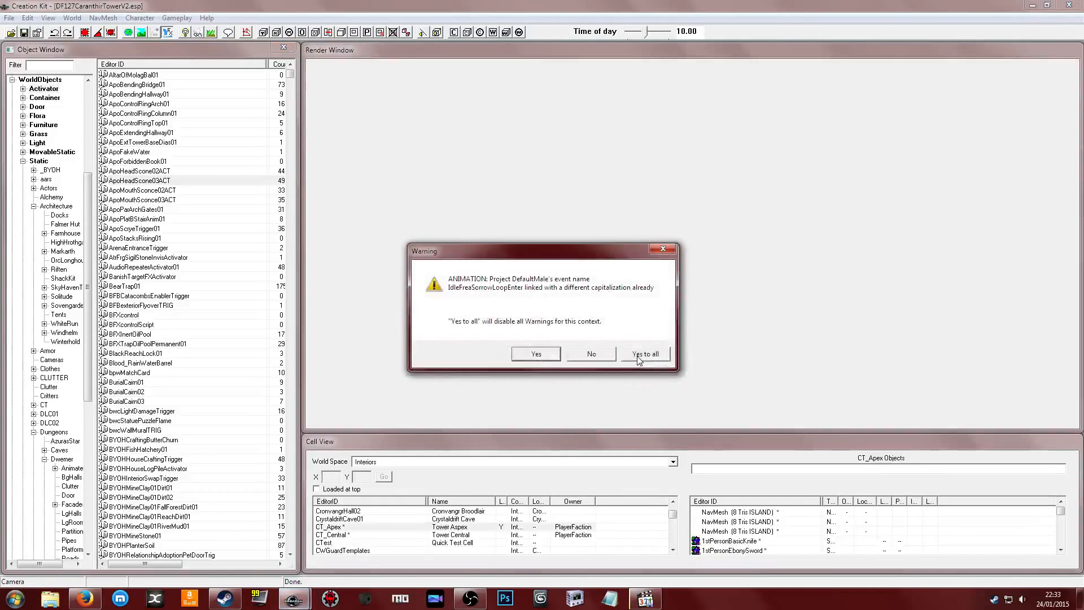
click(638, 356)
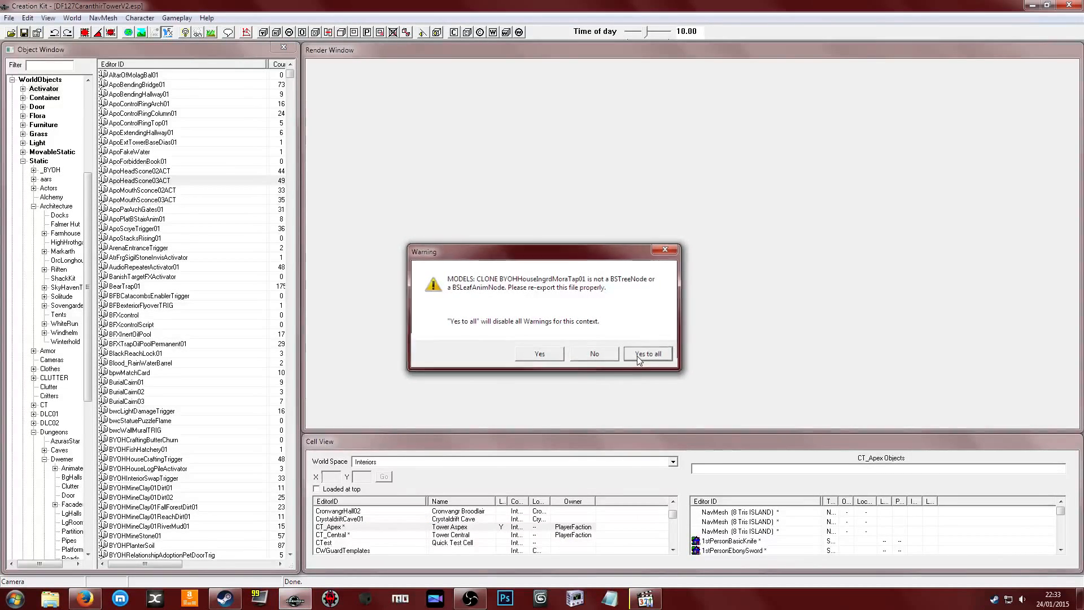
click(639, 356)
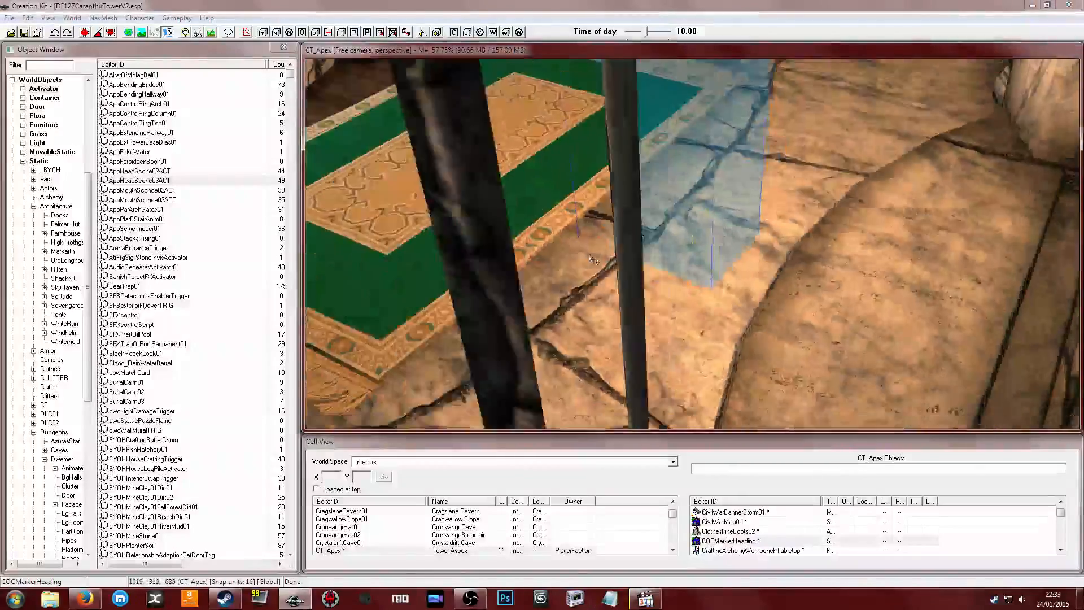
Open the reference properties of the CT_Activator_Trophy_Base activator on the octagonal stone base
scroll(589, 259, down, 10)
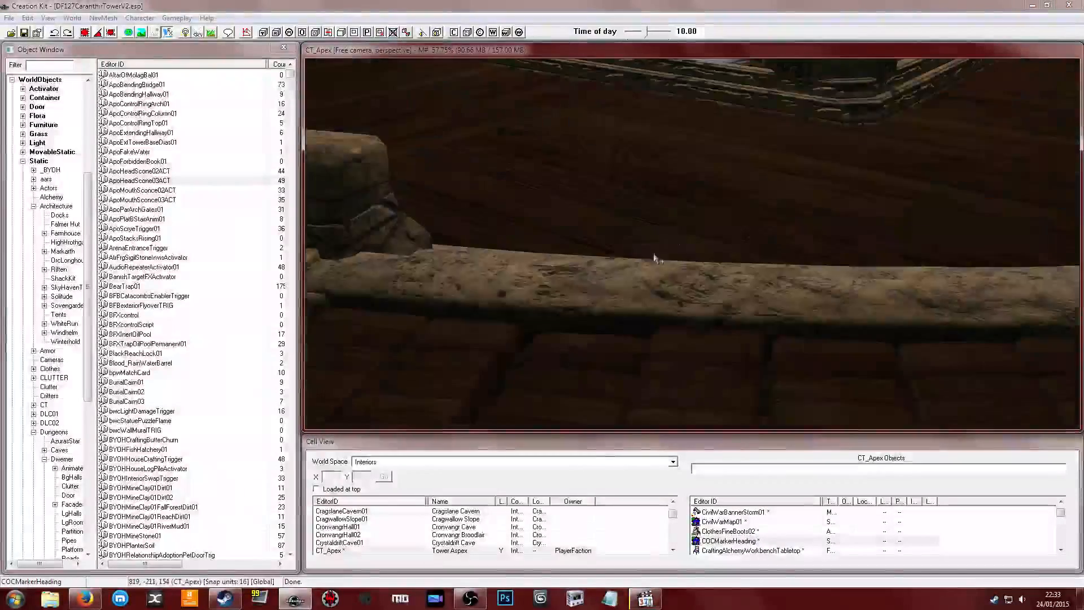
click(670, 232)
shift+middle_drag(671, 232, 651, 232)
scroll(652, 232, down, 5)
click(722, 209)
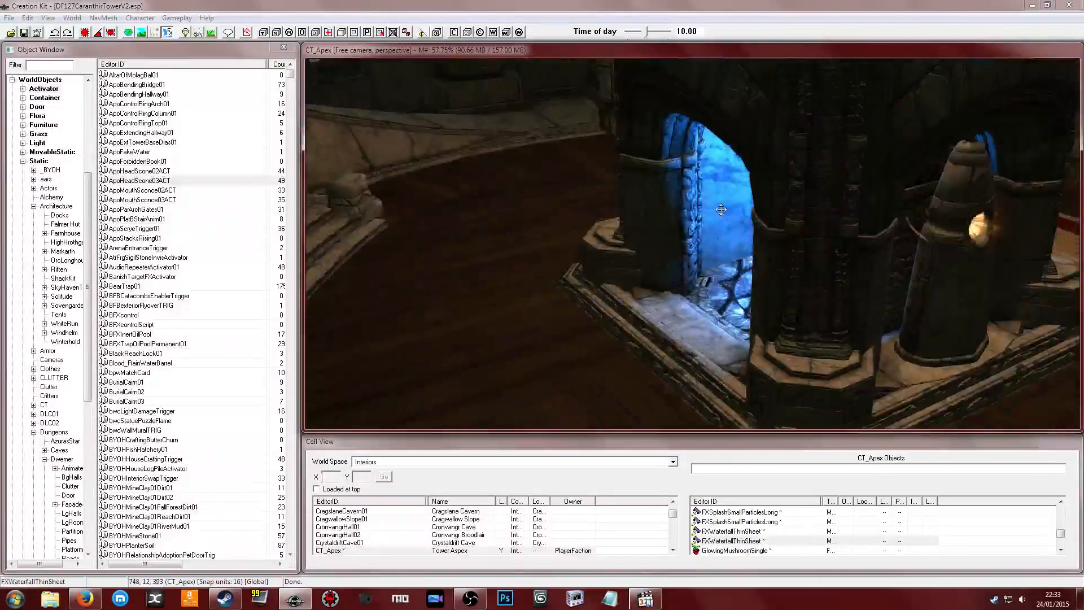
mouse_move(721, 210)
shift+middle_down()
mouse_move(680, 213)
mouse_move(756, 225)
mouse_move(698, 257)
shift+middle_up()
scroll(767, 238, up, 3)
scroll(697, 257, up, 3)
click(694, 254)
scroll(694, 257, up, 3)
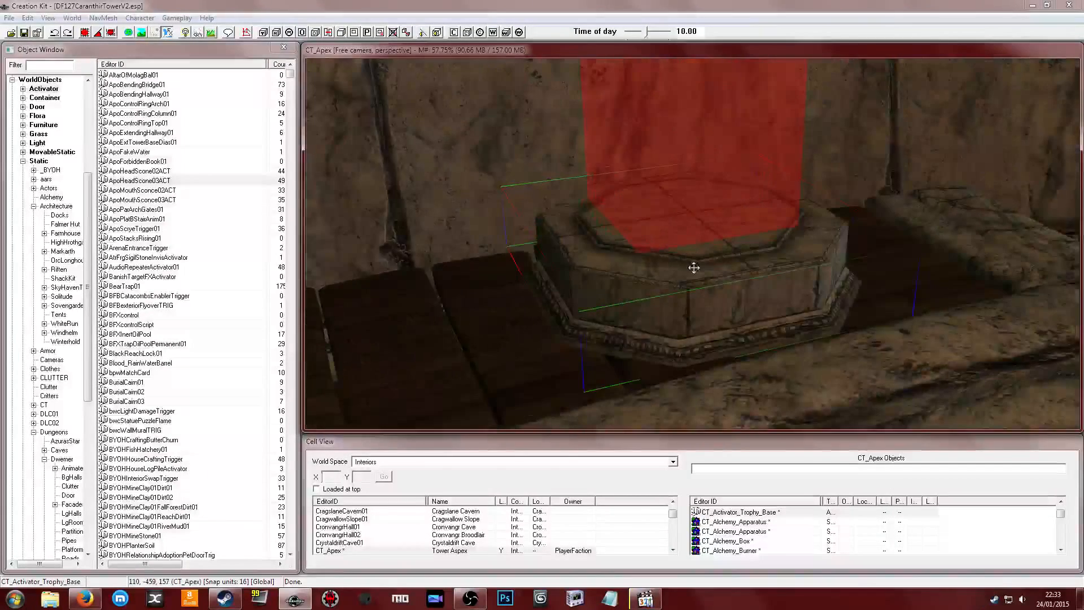
double_click(694, 268)
Open the source of the defaultActivateLinkDoOnceSCRIPT script attached to the trophy base reference
click(642, 234)
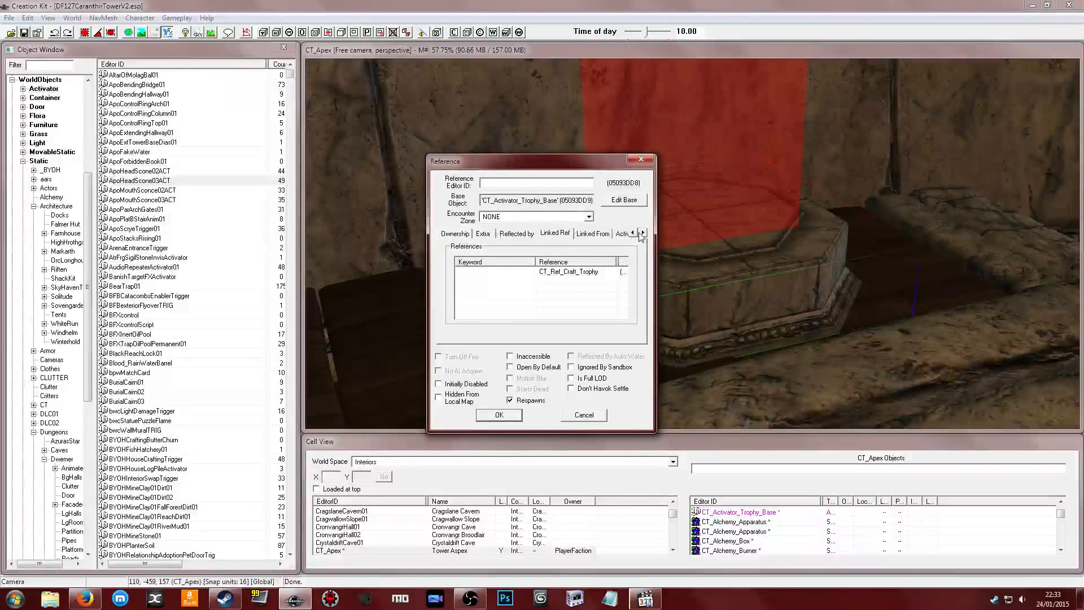
click(643, 233)
click(642, 233)
click(642, 233)
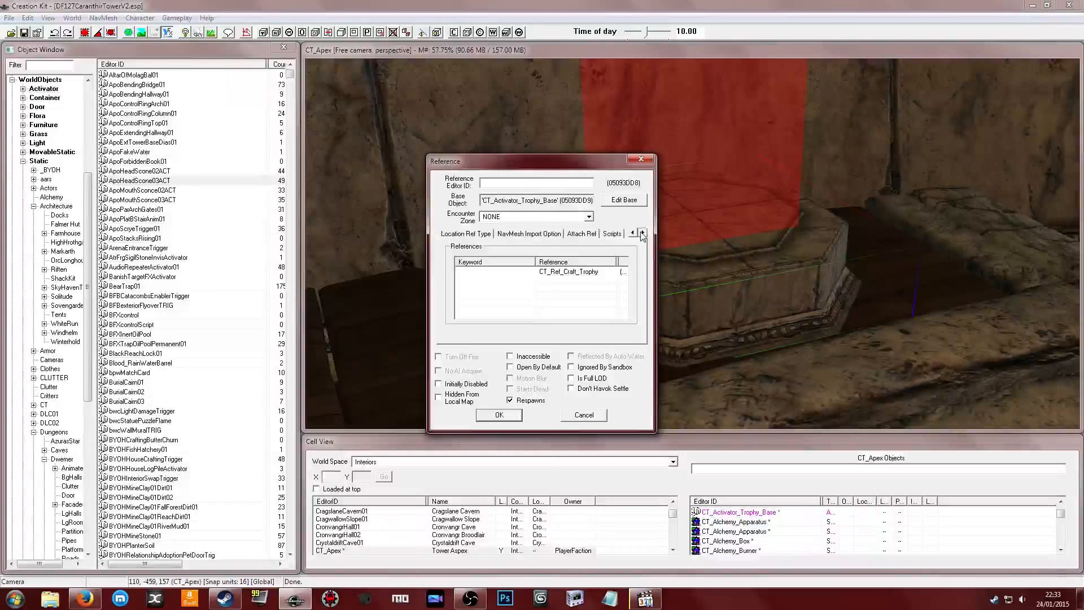
click(611, 233)
click(508, 262)
right_click(509, 261)
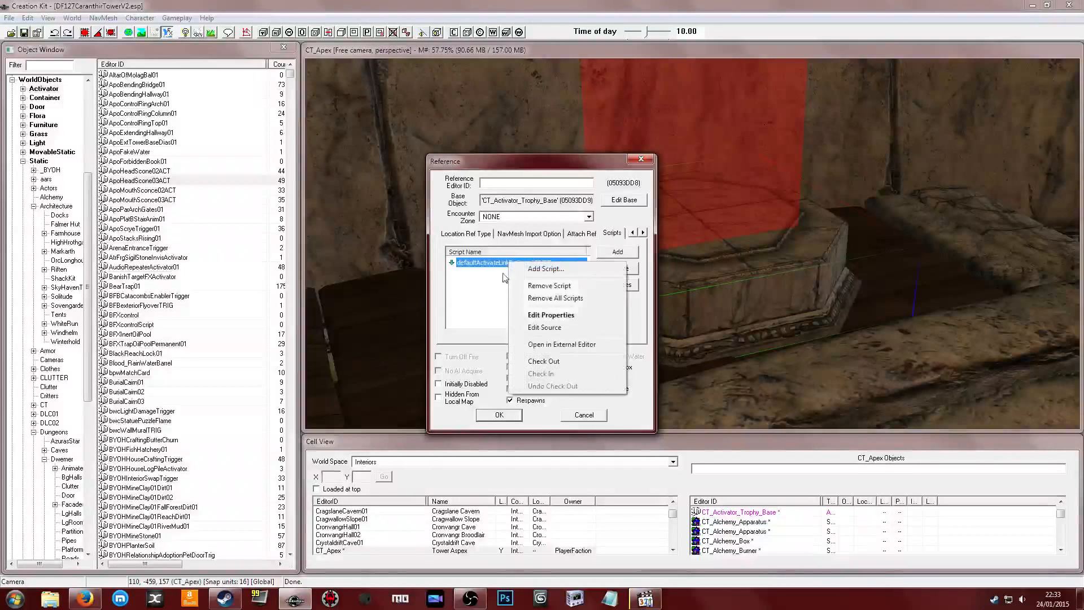
click(530, 328)
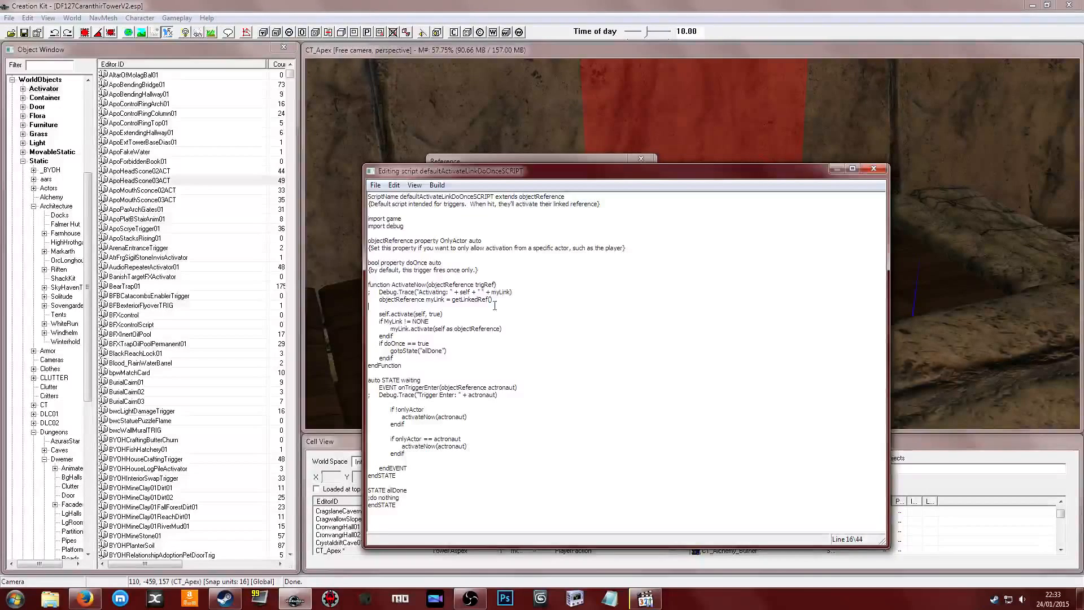
Review the script's getLinkedRef() and myLink.activate lines, close the source, and suppress all script warnings
click(516, 329)
mouse_move(391, 330)
mouse_down()
mouse_move(446, 329)
mouse_move(381, 330)
mouse_move(411, 332)
mouse_up()
click(410, 284)
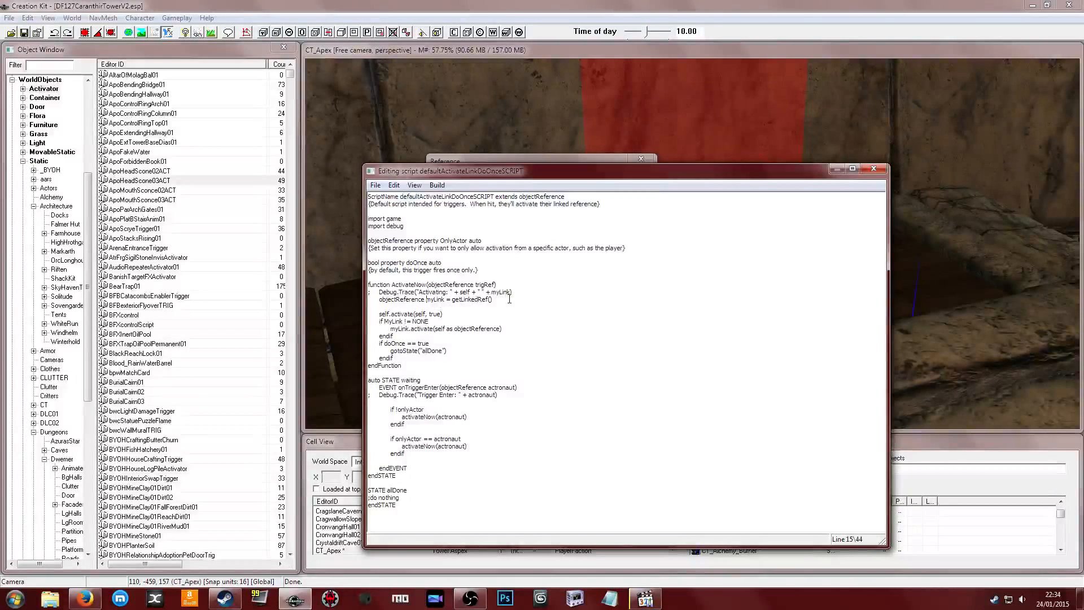
drag(498, 299, 453, 300)
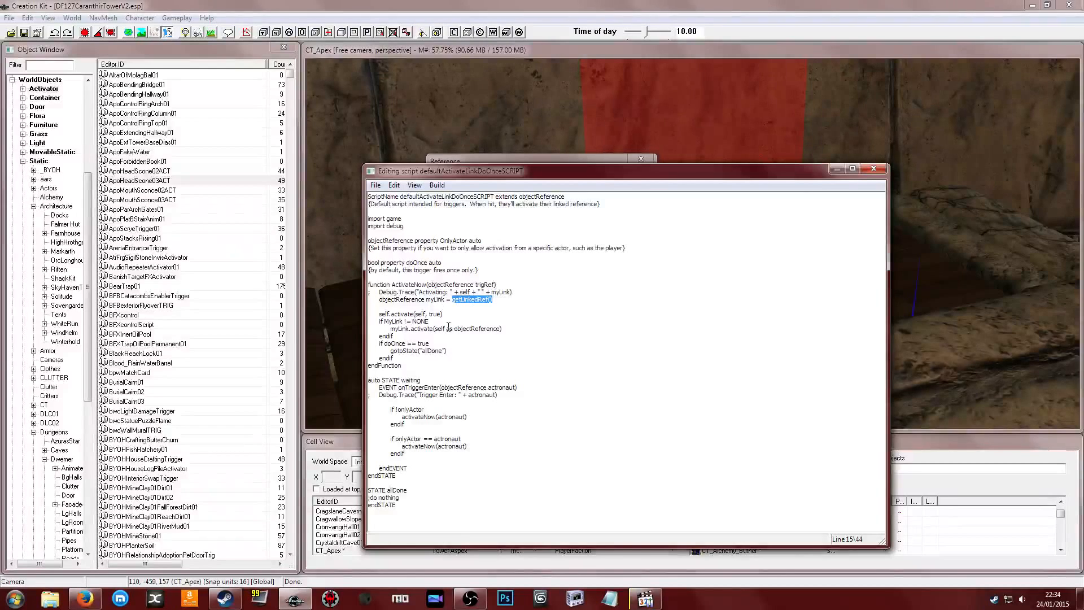
click(874, 170)
click(530, 293)
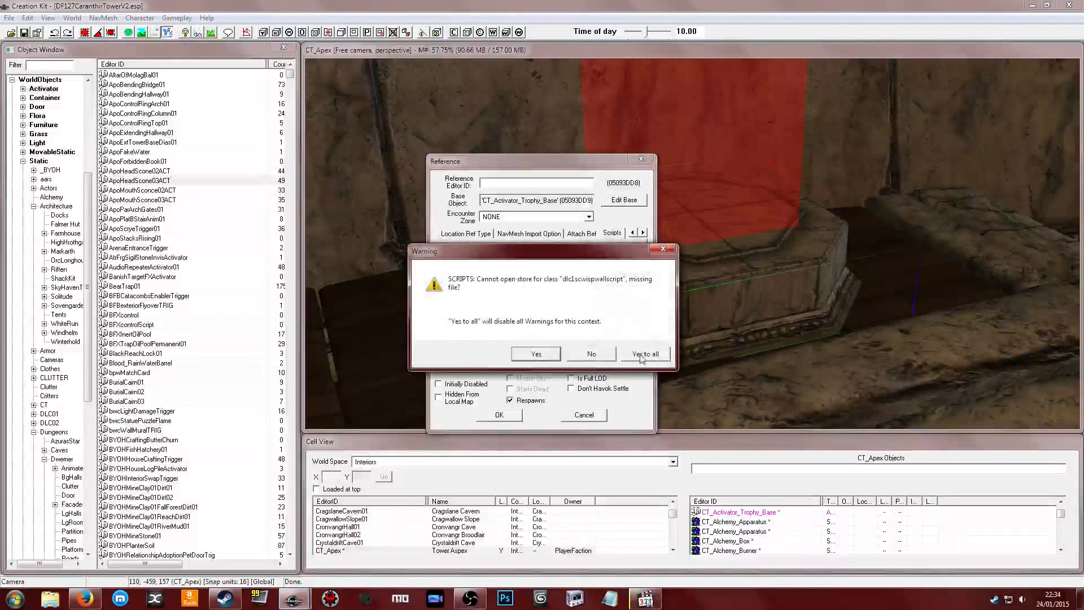
click(638, 356)
In Windows Explorer, open the Modding folder under Documents, True Documents, Darkfox127 Productions
click(50, 599)
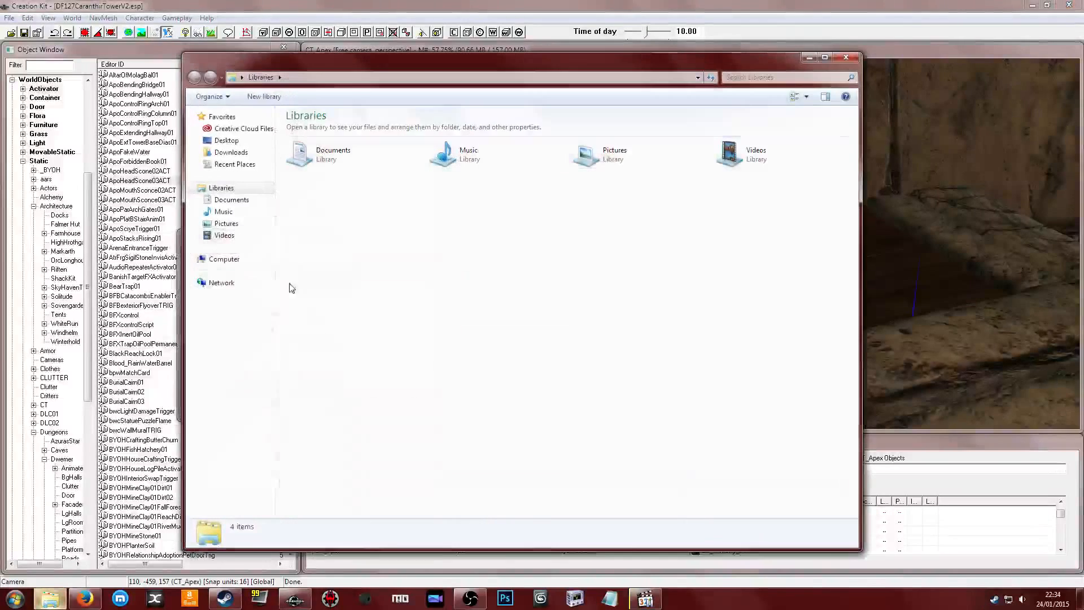
click(245, 201)
click(337, 232)
click(339, 421)
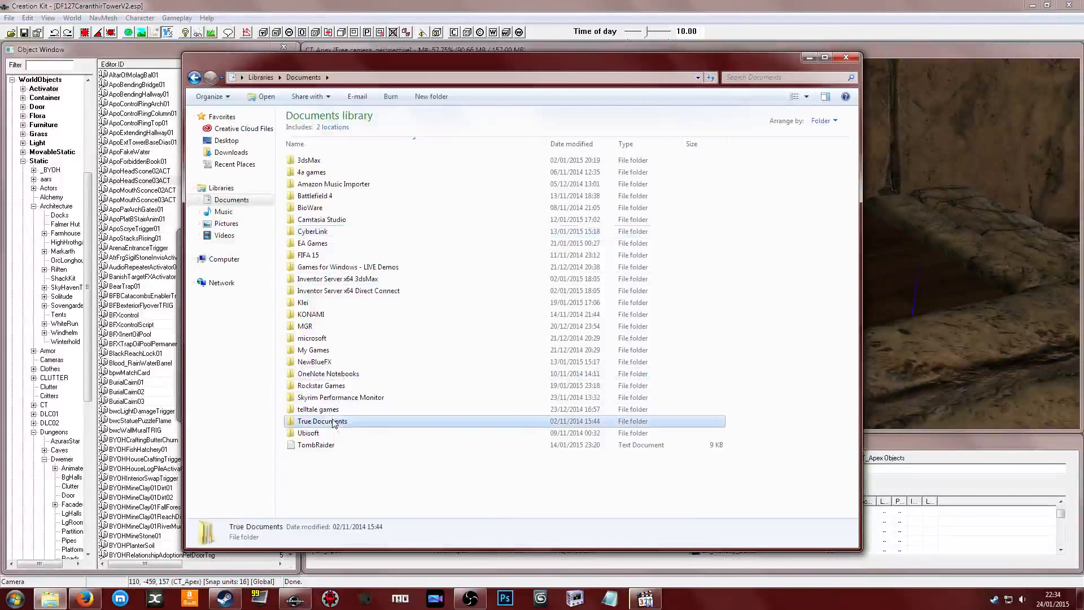
double_click(333, 421)
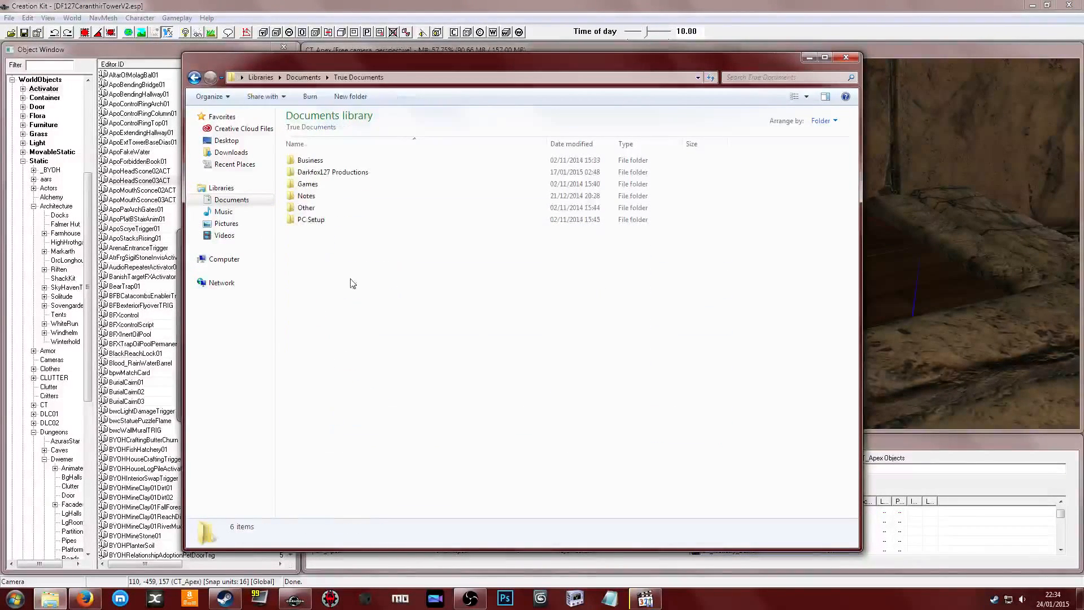
double_click(339, 172)
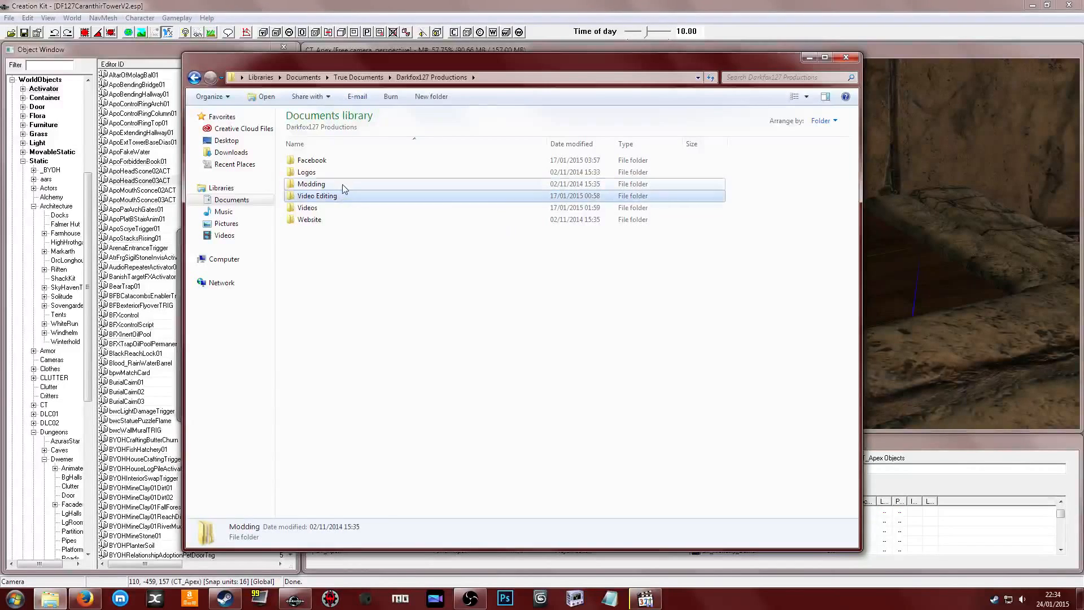
double_click(342, 184)
Open the scripts folder of the Morskom mod's 1.3 Loose files, under Complete Mods and Mod Files
double_click(348, 162)
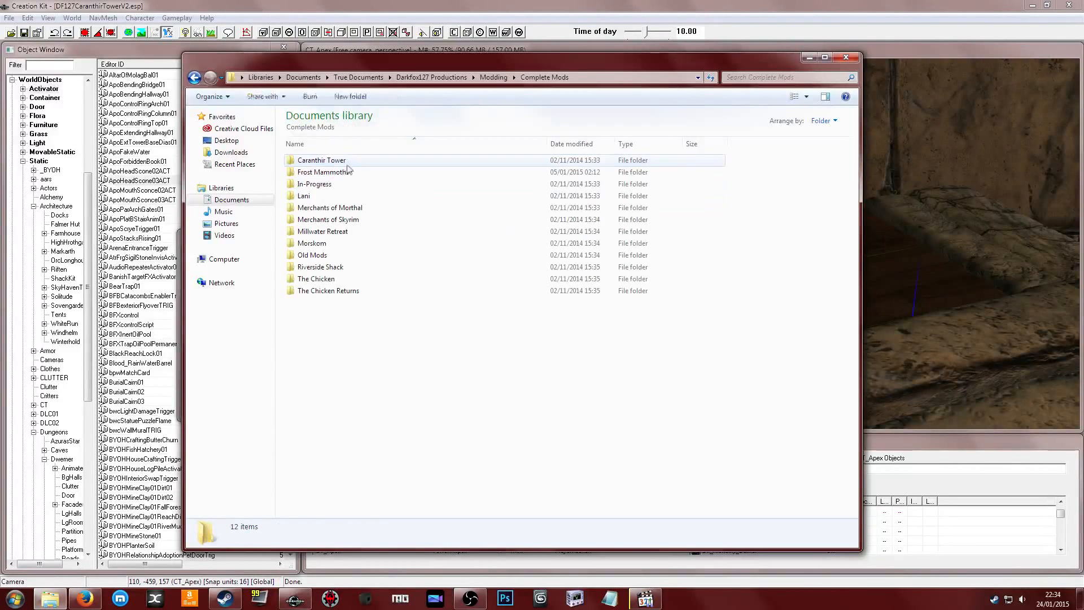
double_click(332, 244)
double_click(339, 184)
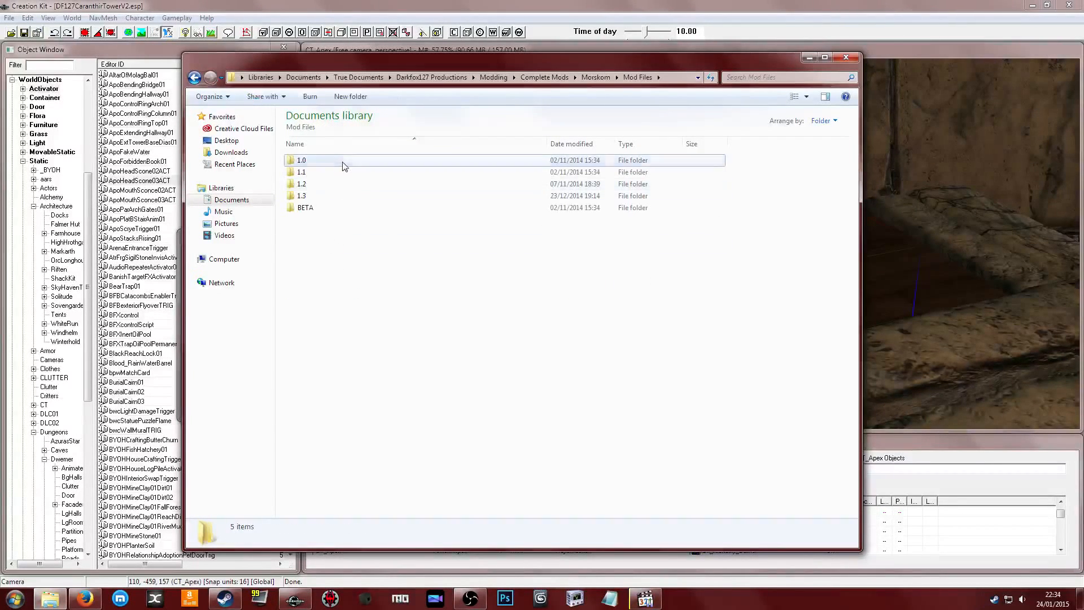
click(340, 162)
double_click(333, 195)
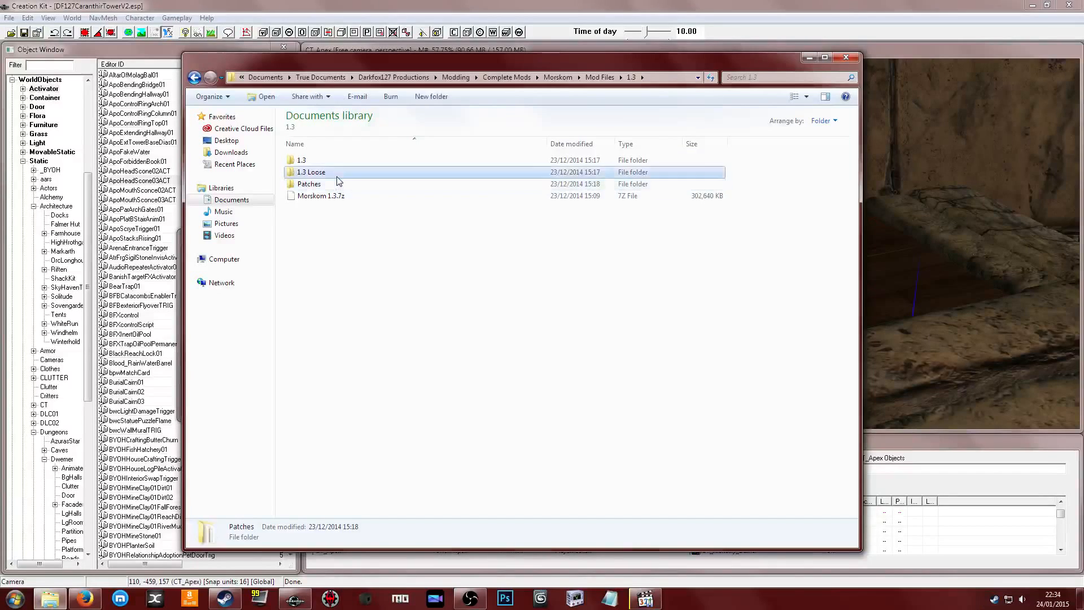
double_click(340, 172)
double_click(333, 195)
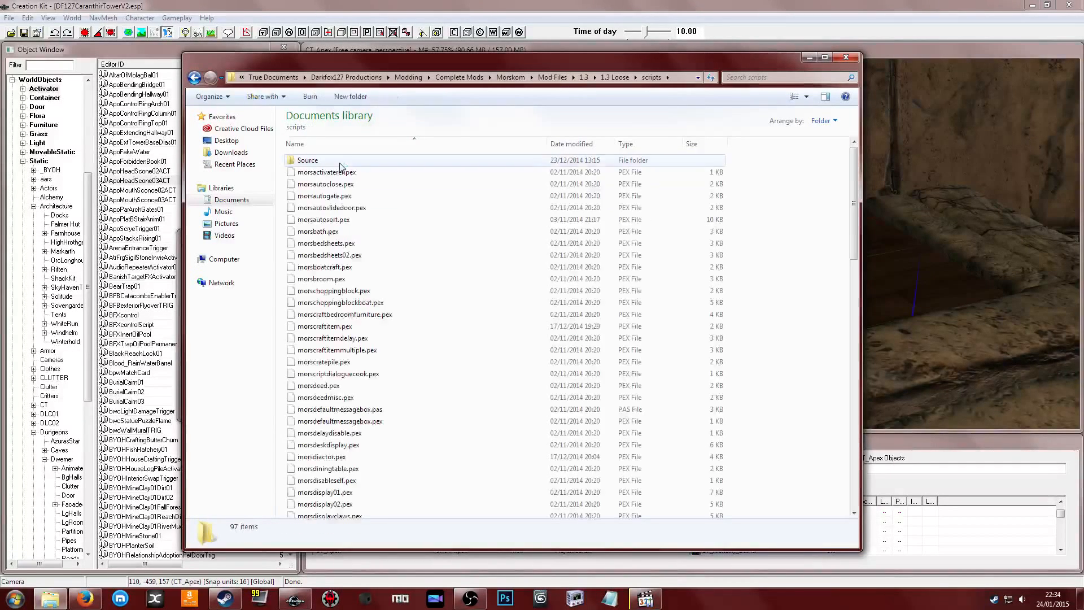
Open the MorSActivateRef script from the Source folder in Notepad++
double_click(339, 161)
click(339, 231)
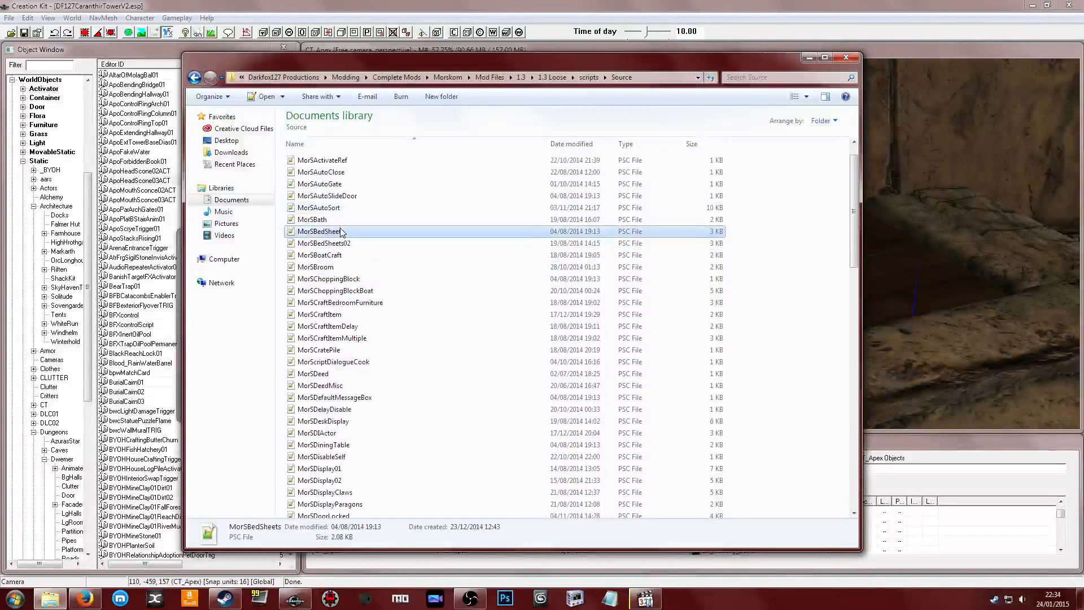
click(350, 163)
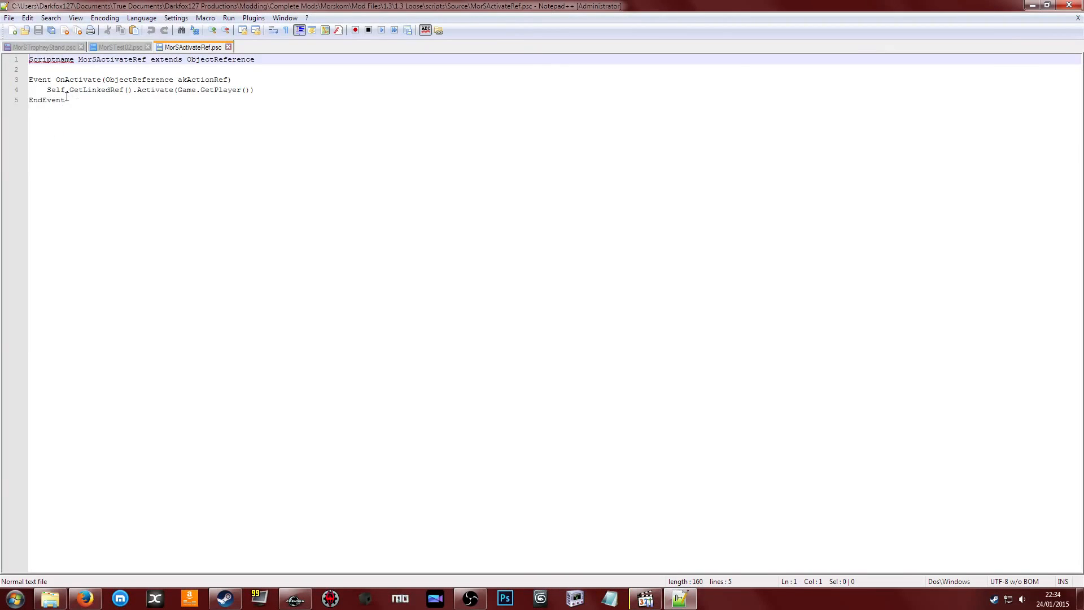
Examine the GetLinkedRef().Activate line inside the OnActivate event of the MorSActivateRef script
click(77, 101)
key(Left)
key(Up)
key(Down)
click(89, 89)
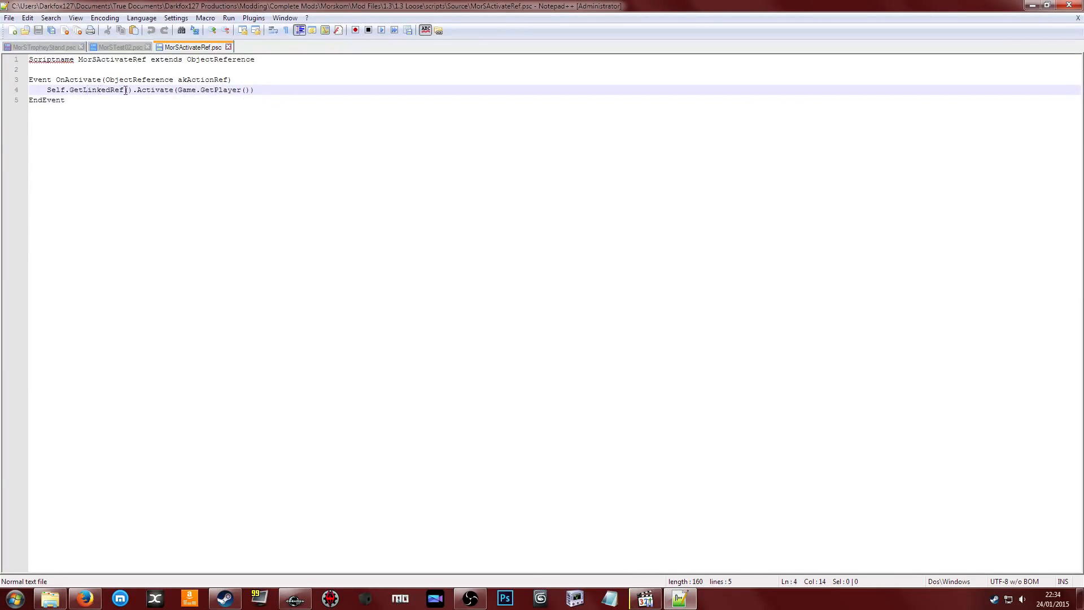
click(141, 90)
click(103, 100)
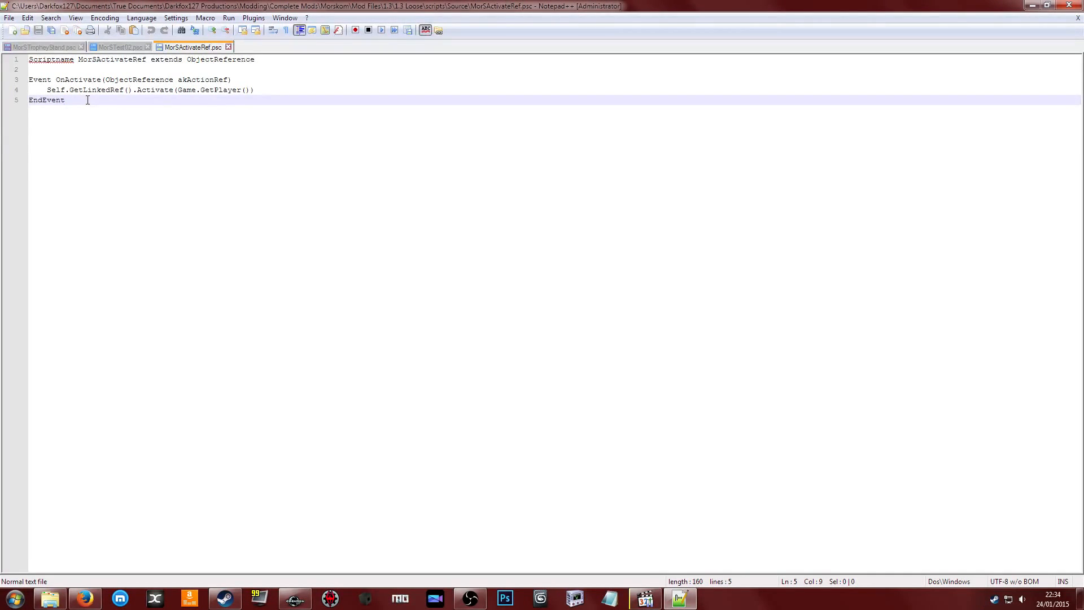
Copy the whole OnActivate event block, from Event through EndEvent, and close the MorSActivateRef file
drag(88, 99, 2, 74)
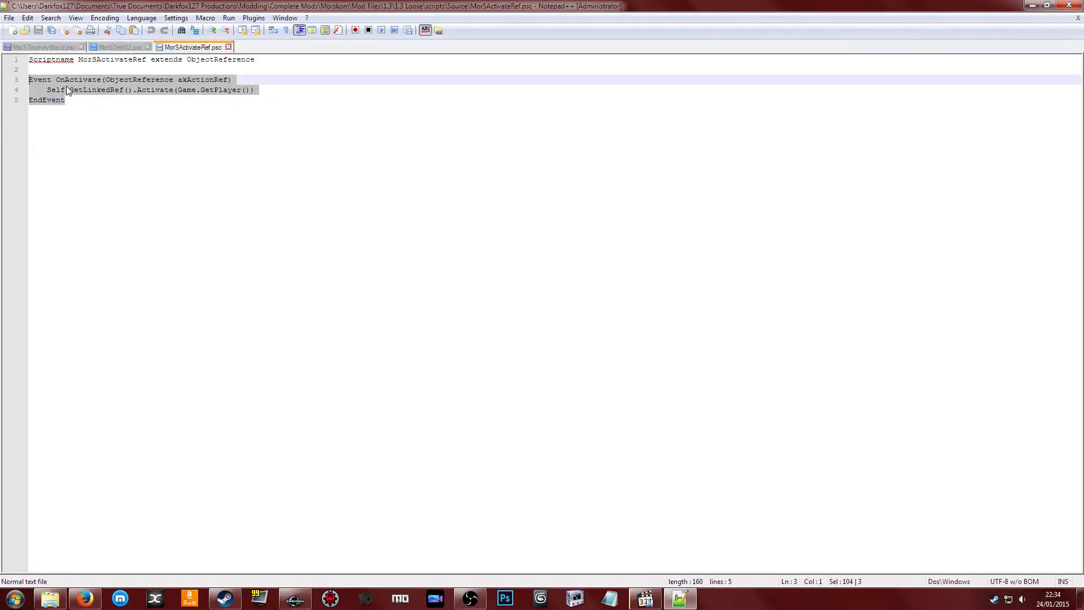
right_click(66, 86)
click(110, 105)
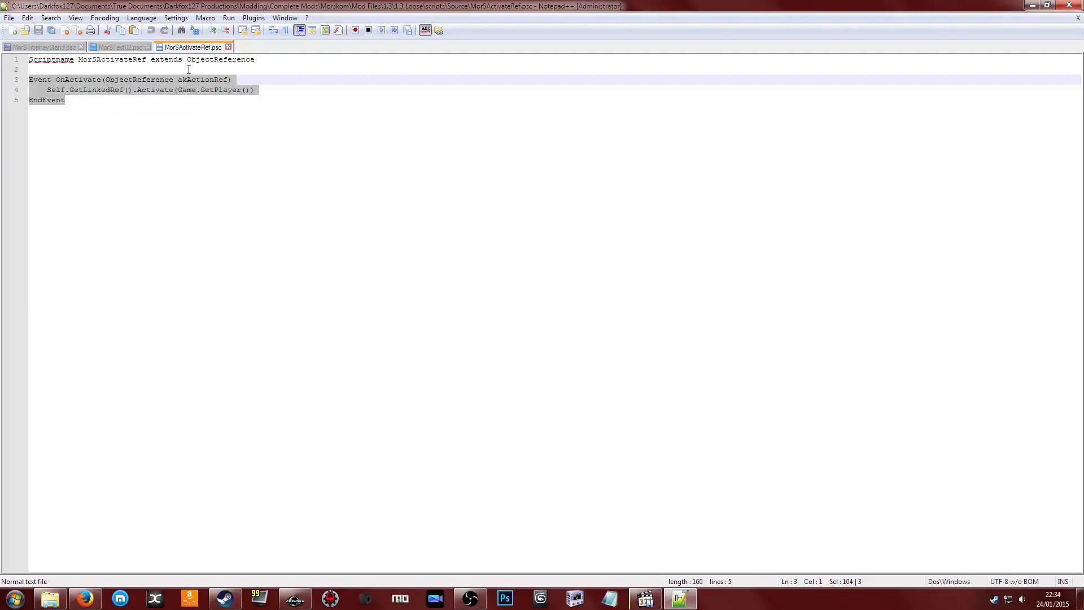
click(229, 48)
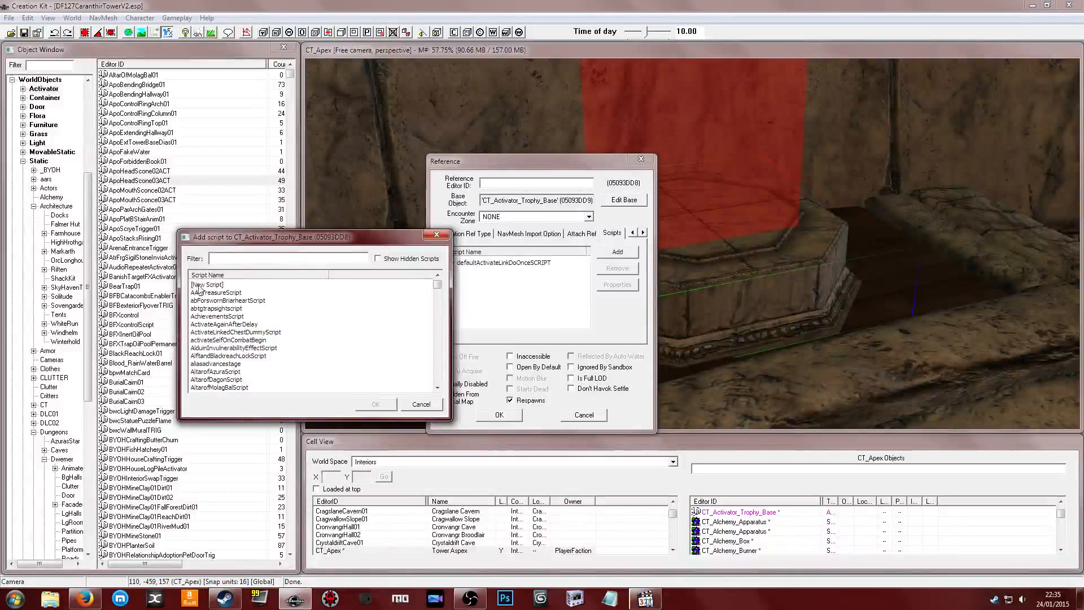
Add a new script named CT_Script_ActivateLink to the CT_Activator_Trophy_Base reference, with a documentation string beginning "Activates a"
double_click(207, 285)
double_click(269, 273)
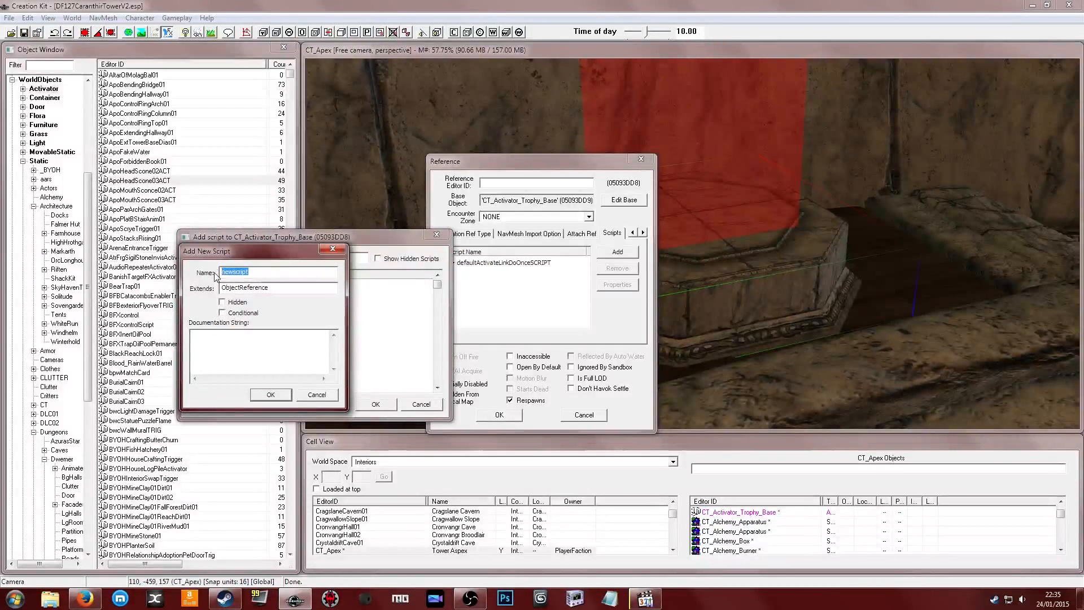
text(CT_)
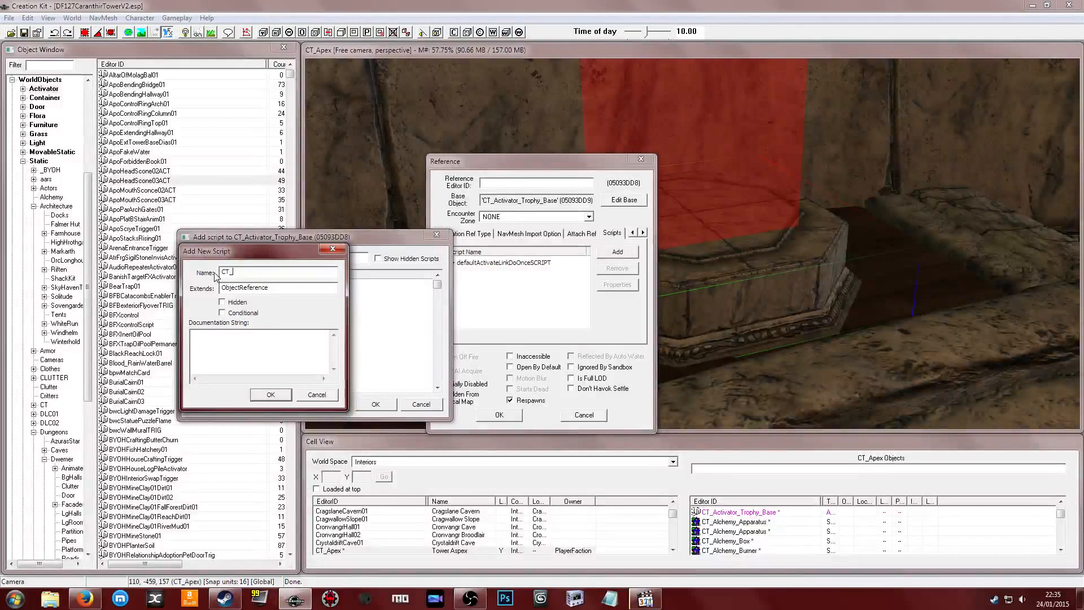
text(cript_)
text(ActivateLink)
click(244, 336)
text(Activates a )
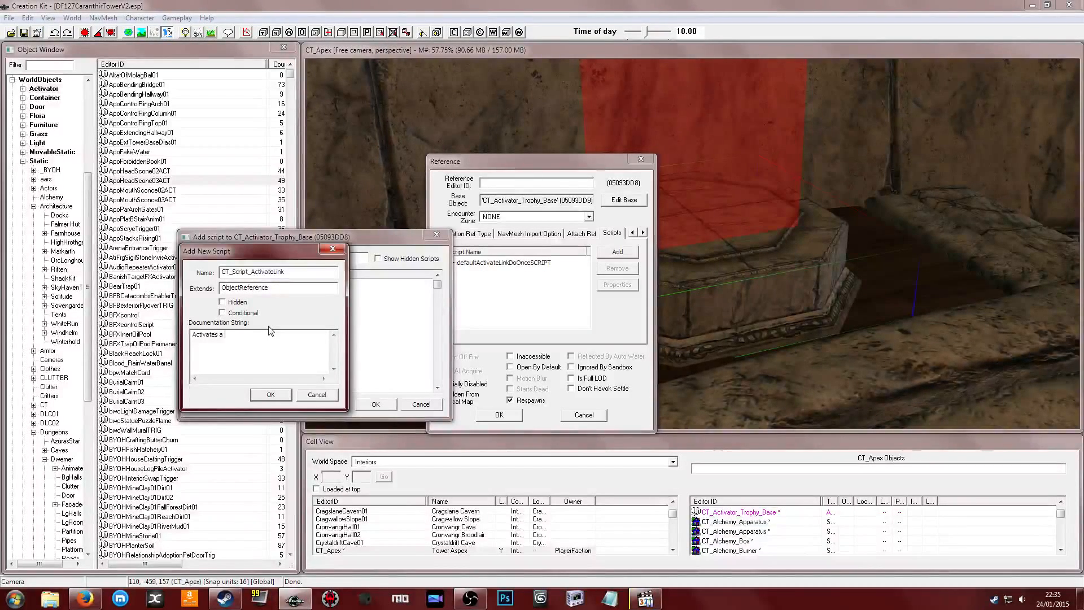
Complete the new CT_Script_ActivateLink script's documentation string as "Activates a linked reference" and create the script
text(linked reference upon acxtivation)
key(BackSpace)
key(BackSpace)
key(BackSpace)
key(BackSpace)
key(BackSpace)
key(BackSpace)
key(BackSpace)
key(BackSpace)
key(BackSpace)
key(BackSpace)
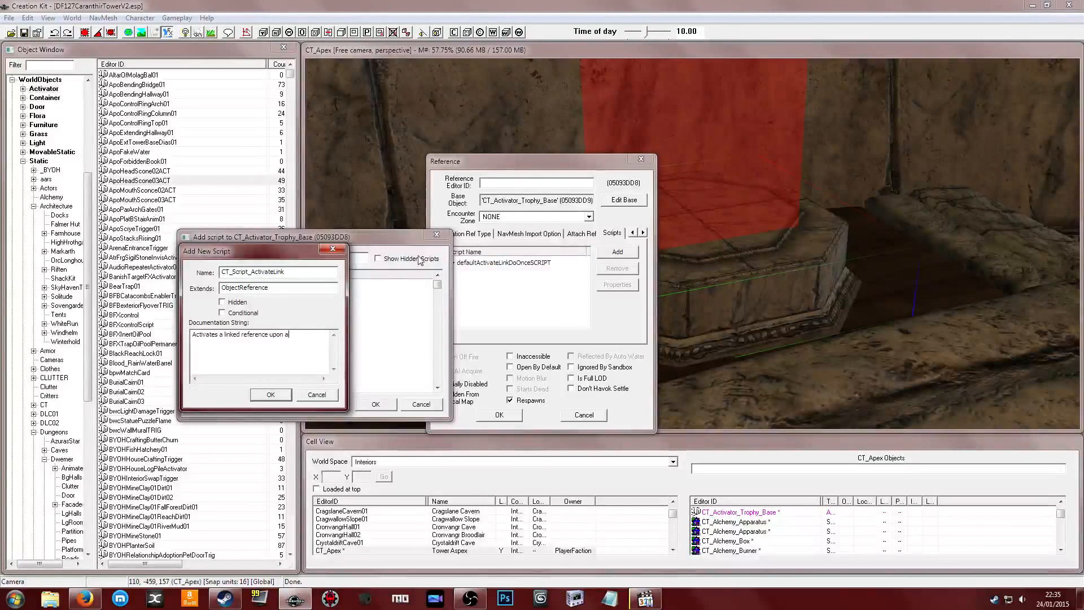
key(BackSpace)
key(BackSpace)
key(BackSpace)
click(271, 395)
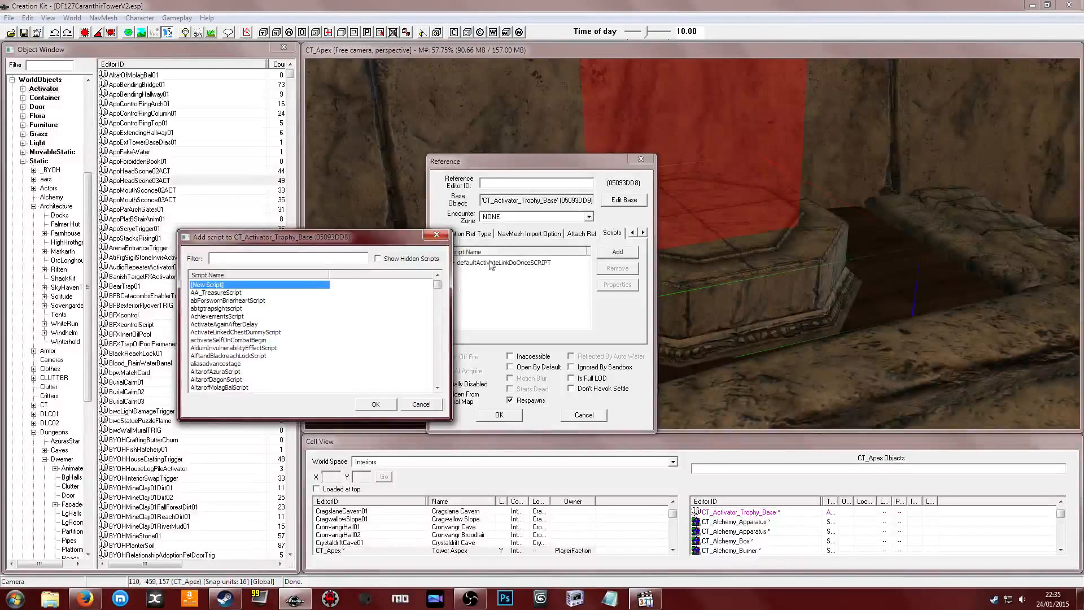
Edit the source of CT_Script_ActivateLink, paste an OnActivate event that activates the linked reference for the player, save it and close the editor
click(490, 262)
right_click(489, 263)
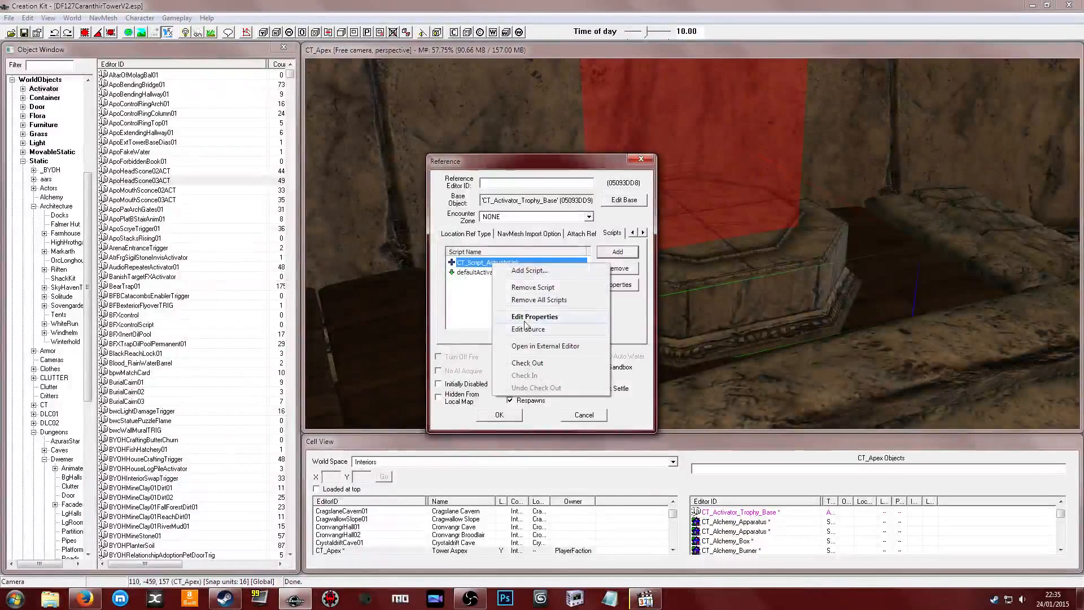
click(522, 329)
key(ctrl+v)
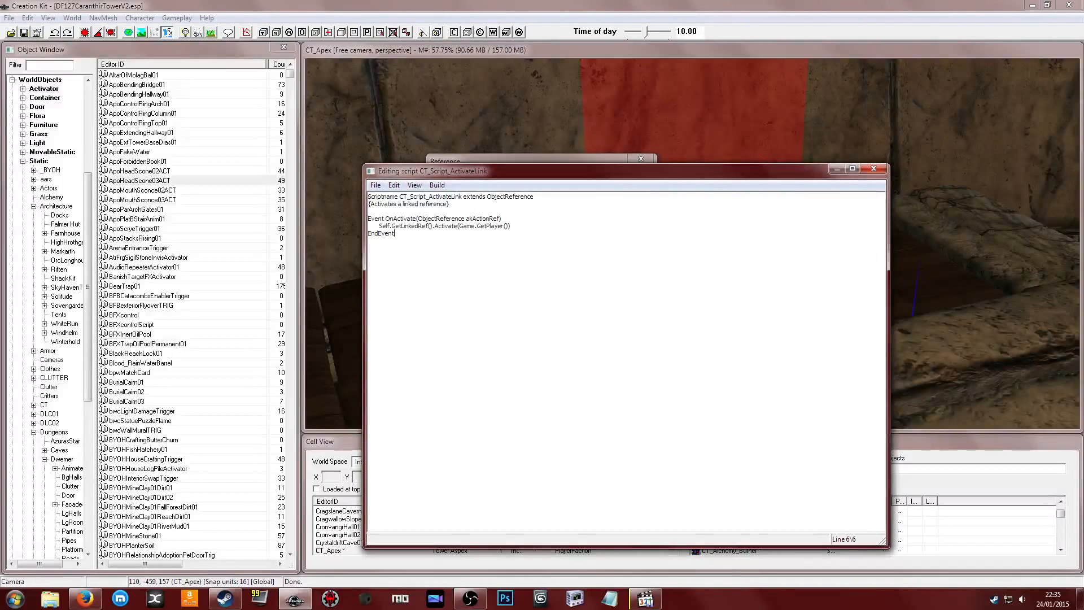
key(ctrl+s)
click(874, 167)
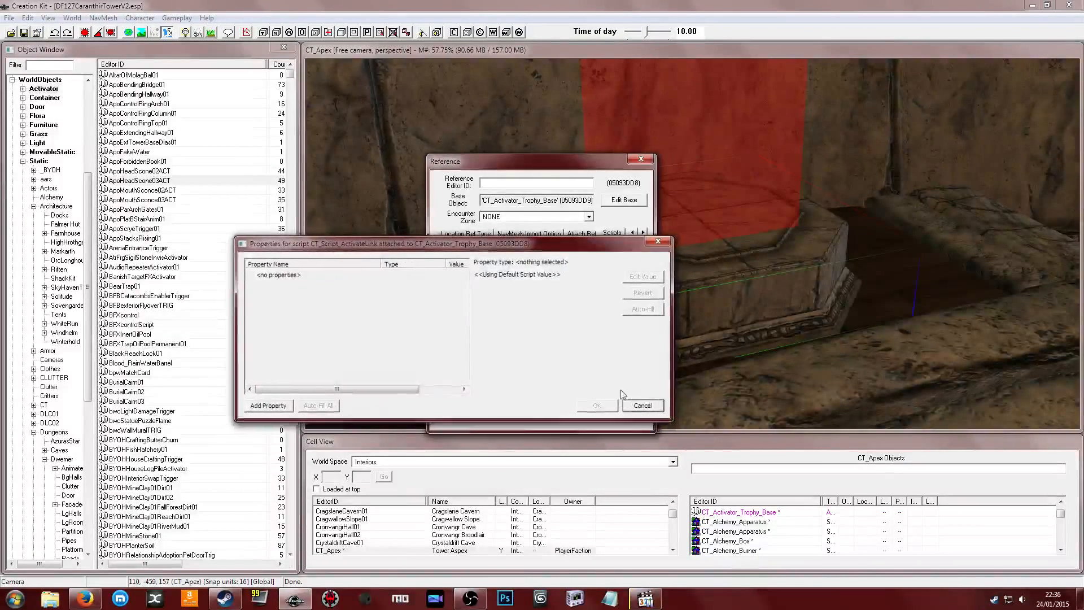
Remove defaultActivateLinkDoOnceSCRIPT and CT_Script_ActivateLink from the trophy base reference
click(638, 405)
click(517, 274)
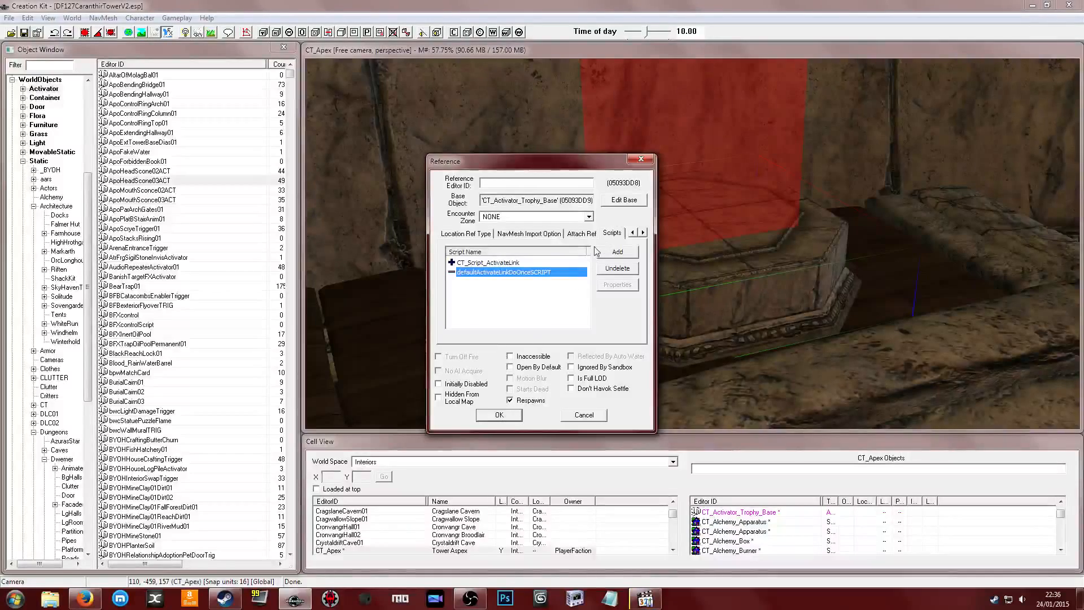
click(567, 263)
key(Delete)
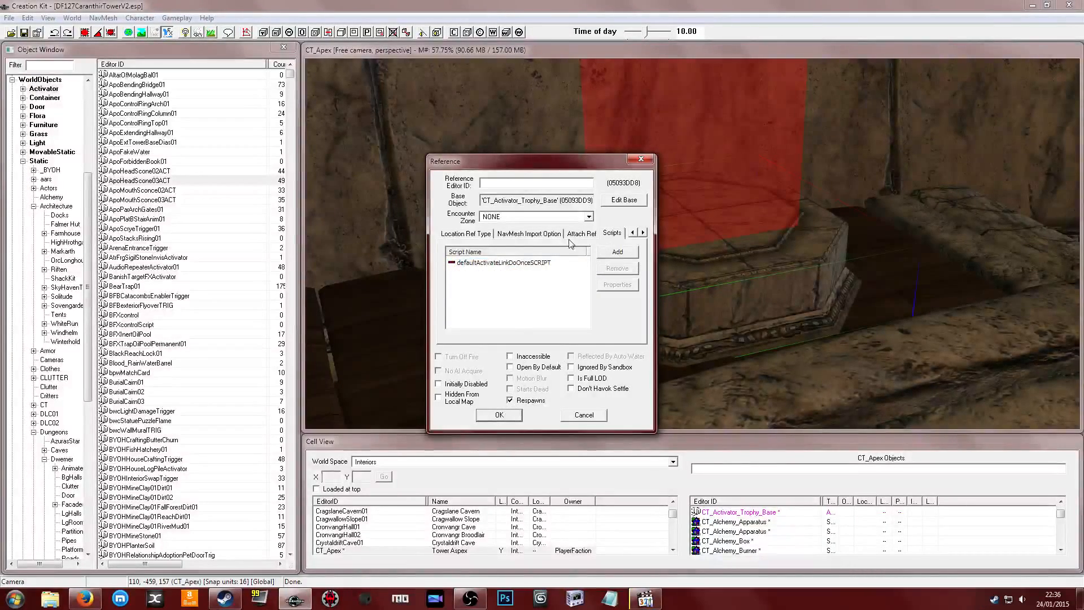
Attach CT_Script_ActivateLink to the CT_Activator_Trophy_Base base object, filtering the scripts by "activate", and accept the changes
click(614, 201)
click(723, 241)
click(786, 252)
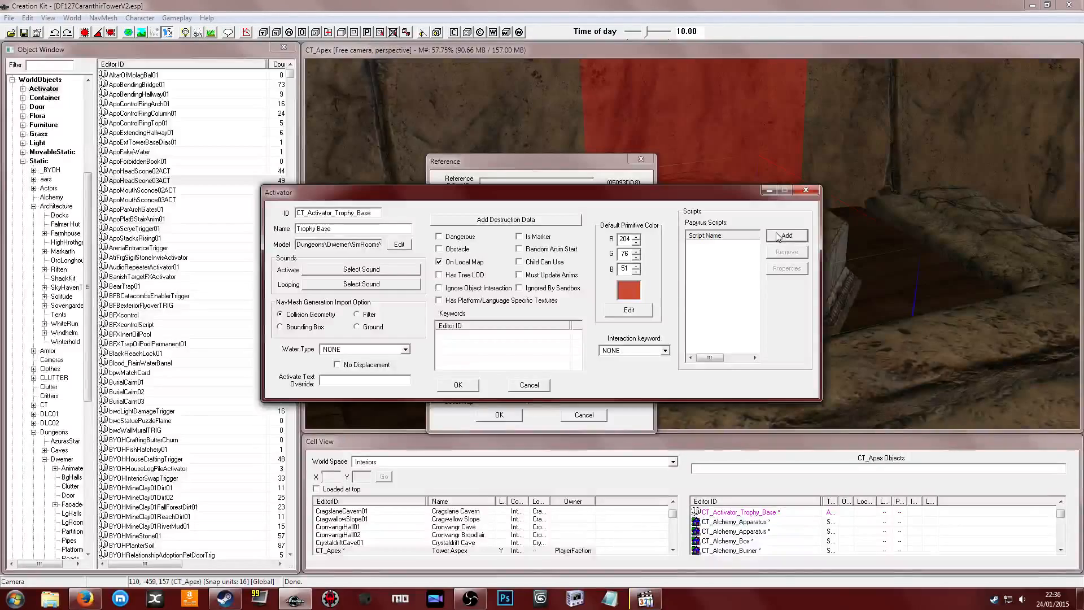
click(779, 236)
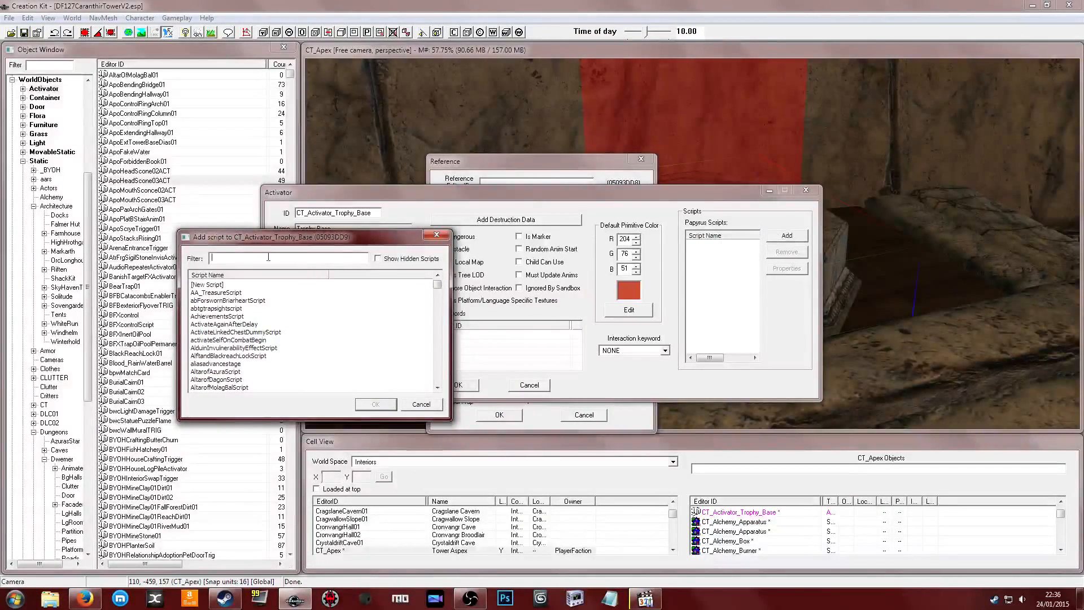
click(208, 285)
click(243, 262)
text(activate)
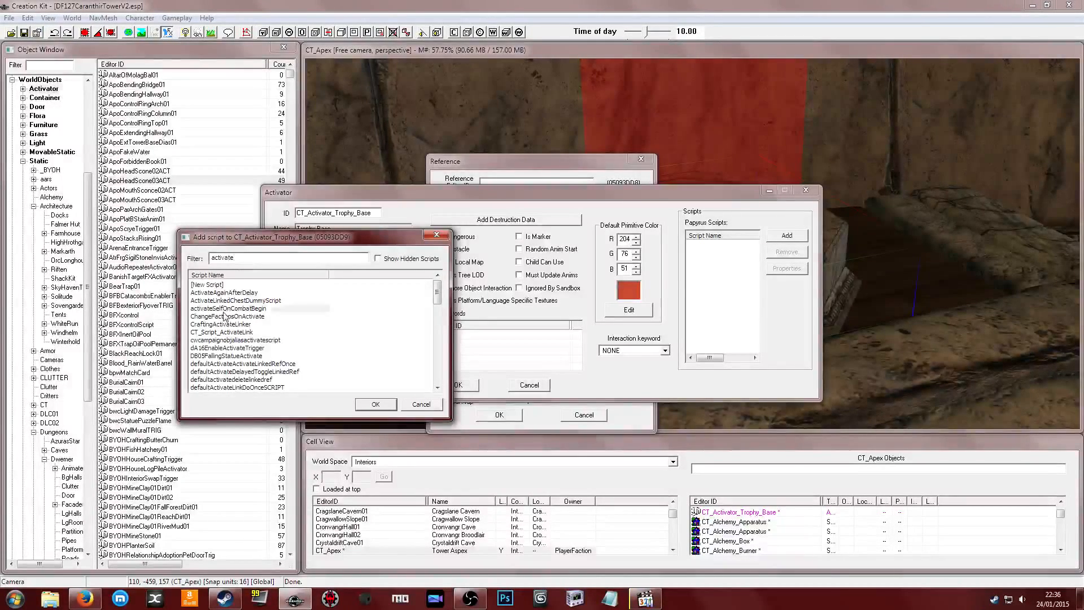
click(222, 332)
click(376, 404)
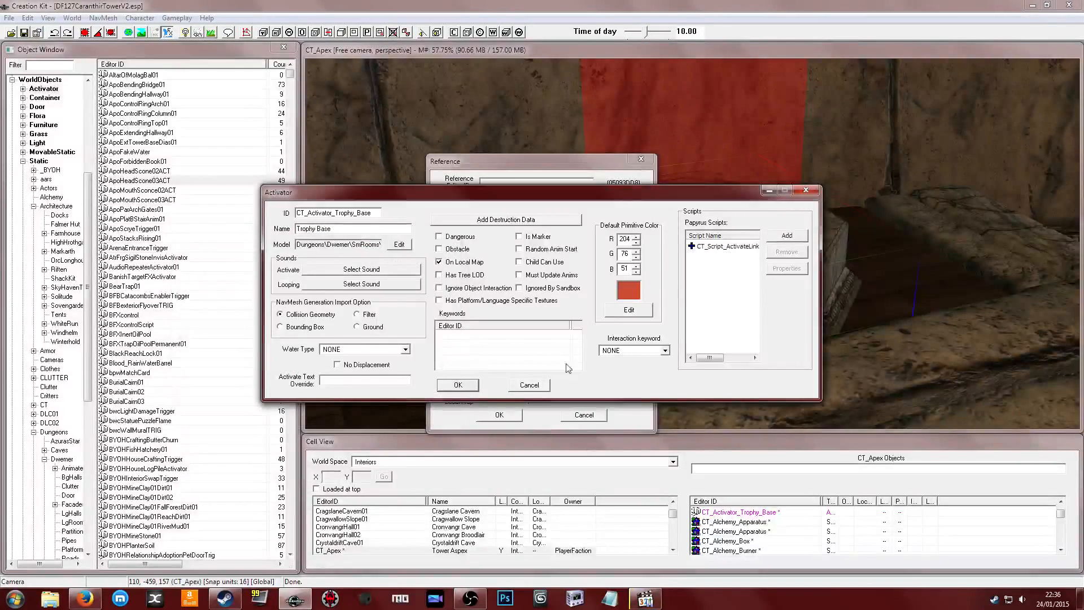
click(460, 386)
click(486, 416)
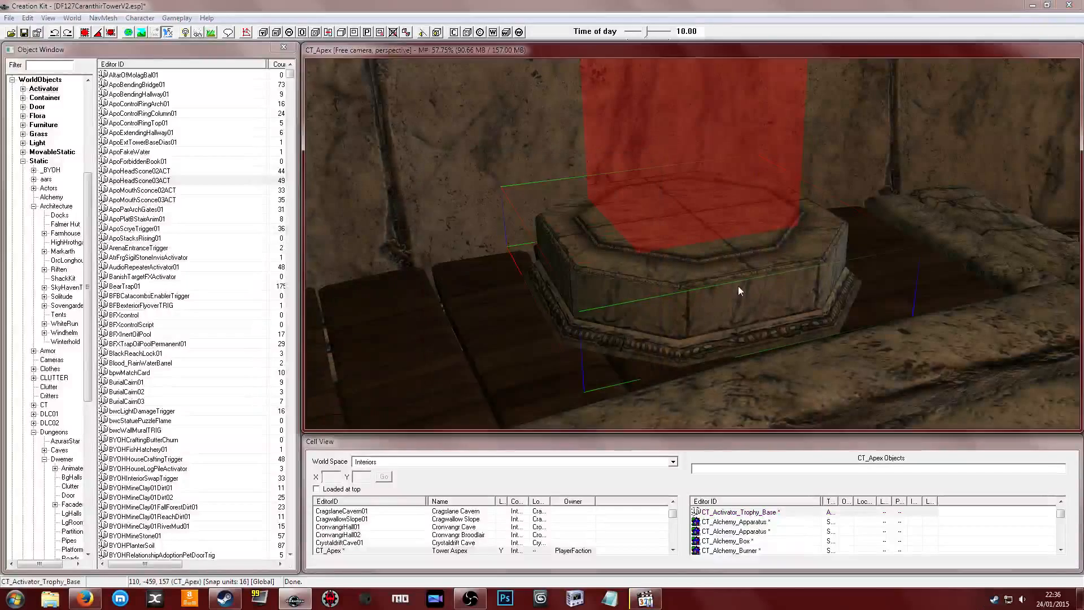
Check the scripts on the trophy base reference and save the plugin
double_click(738, 286)
click(508, 272)
click(604, 269)
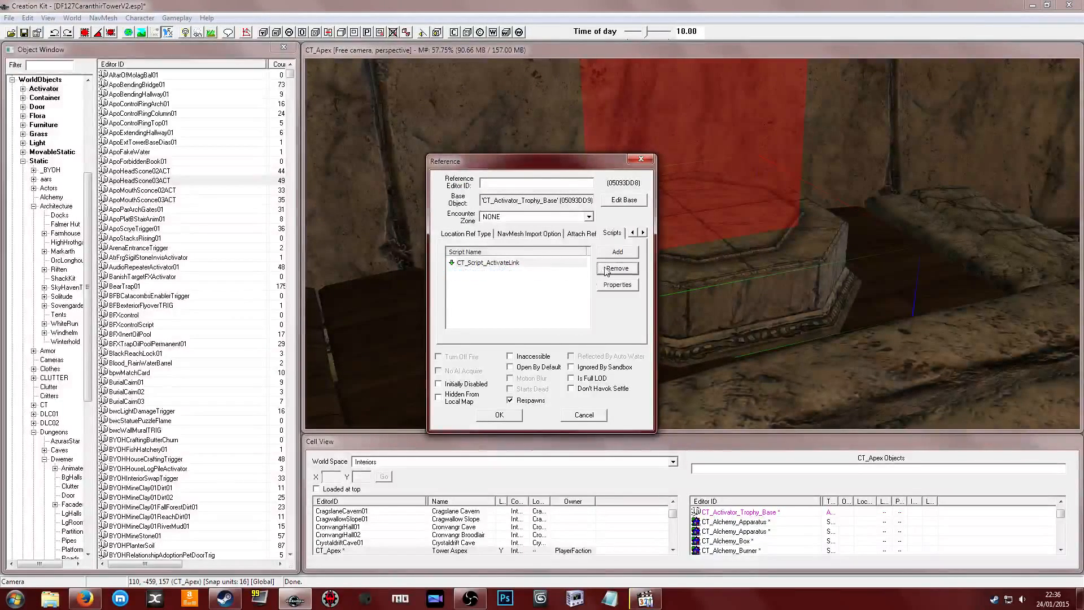
click(549, 263)
click(502, 414)
scroll(585, 323, down, 2)
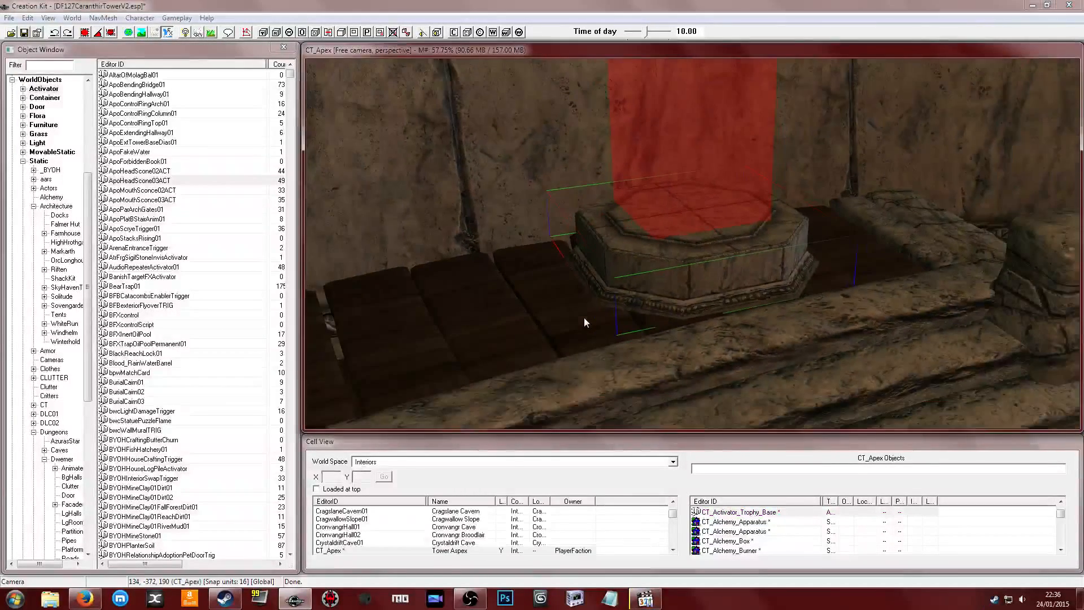
key(ctrl+s)
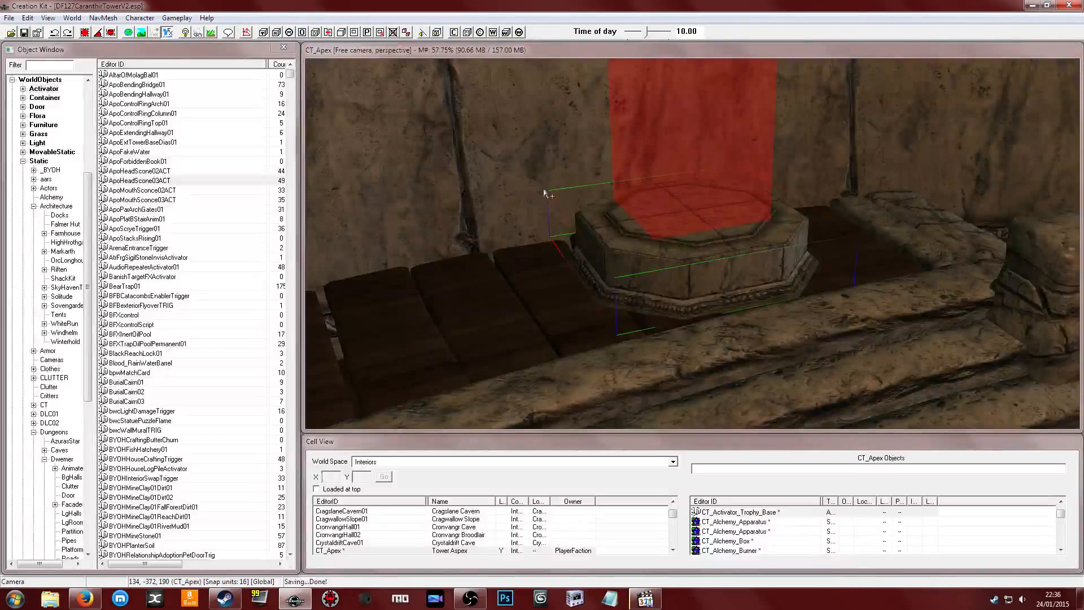
Select the CT_Ref_Craft_Trophy station beside the steps and save the plugin again
scroll(568, 197, up, 2)
shift+middle_drag(565, 197, 682, 204)
click(748, 185)
shift+middle_drag(746, 189, 547, 172)
drag(548, 172, 820, 282)
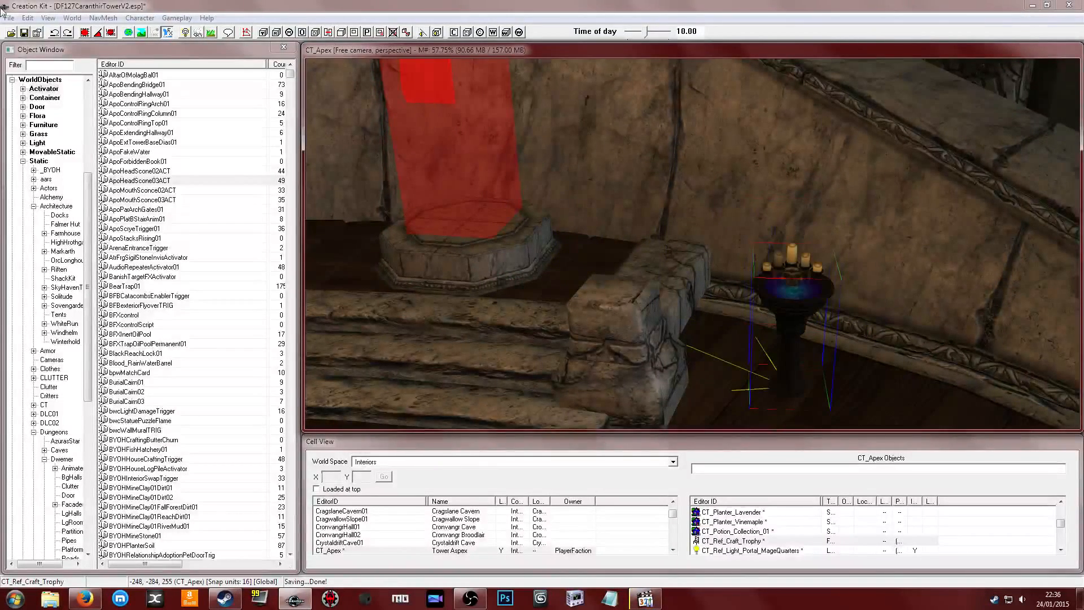
click(24, 34)
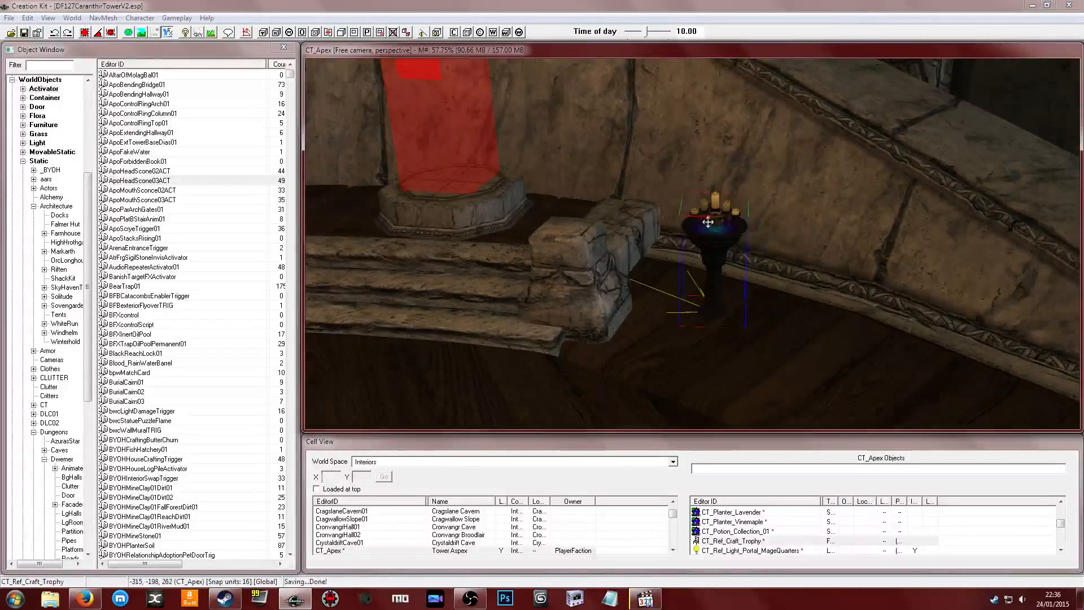
Examine the trophy station's base furniture record, including its crafting keyword and bench data, and its reference scripts
double_click(708, 222)
click(624, 202)
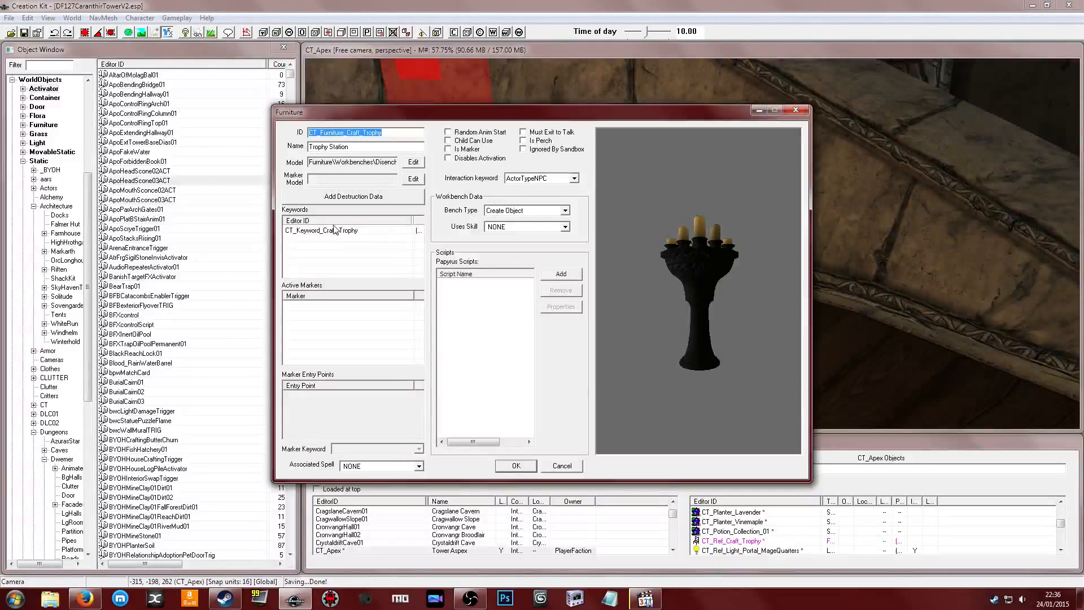
click(334, 230)
click(339, 262)
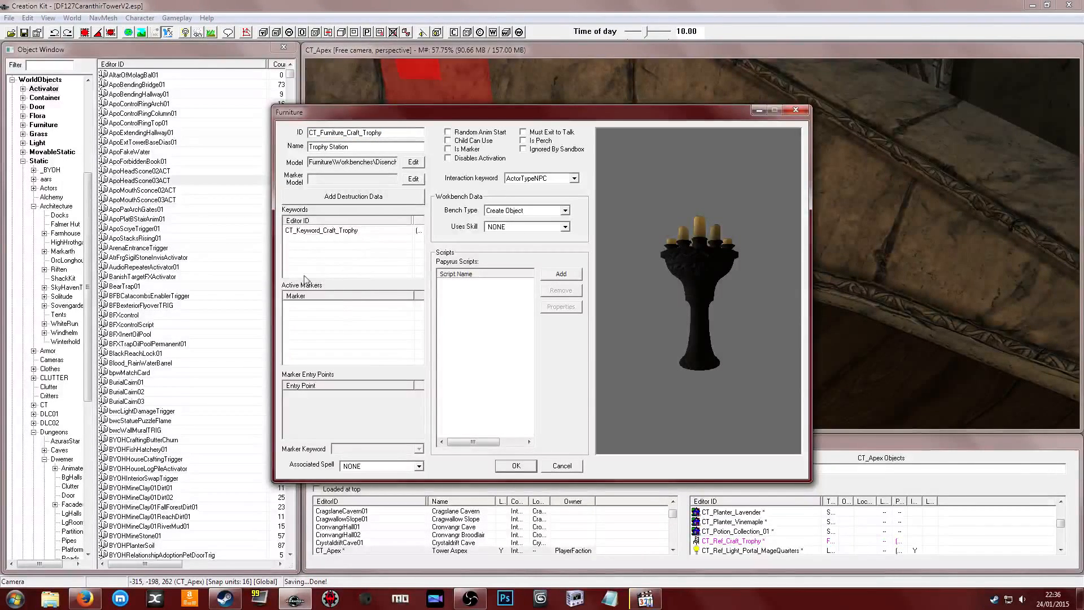
click(511, 468)
click(139, 152)
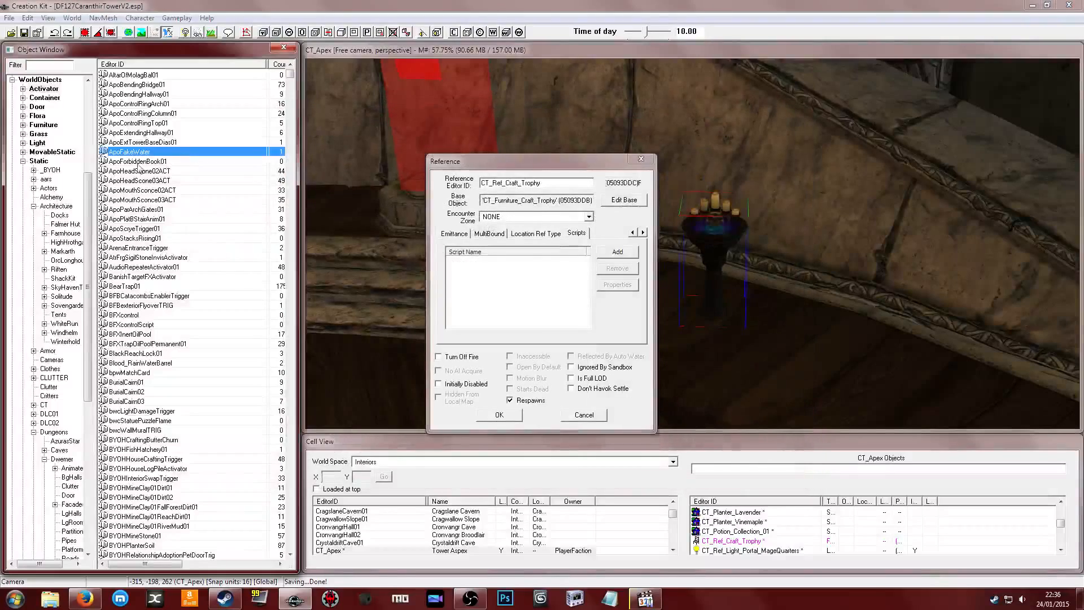
click(514, 242)
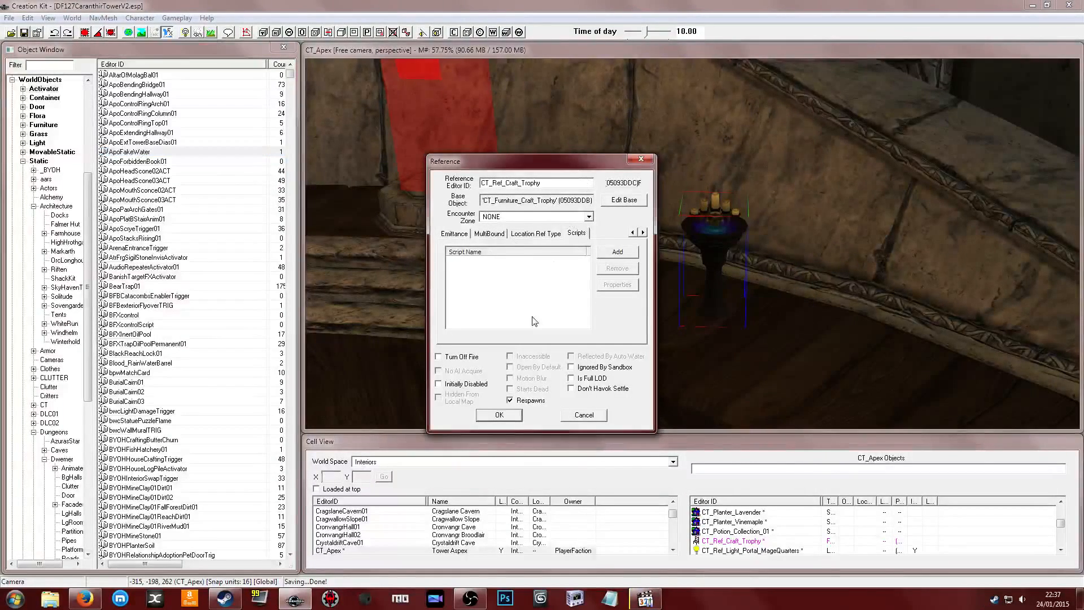
click(499, 415)
middle_drag(511, 260, 586, 297)
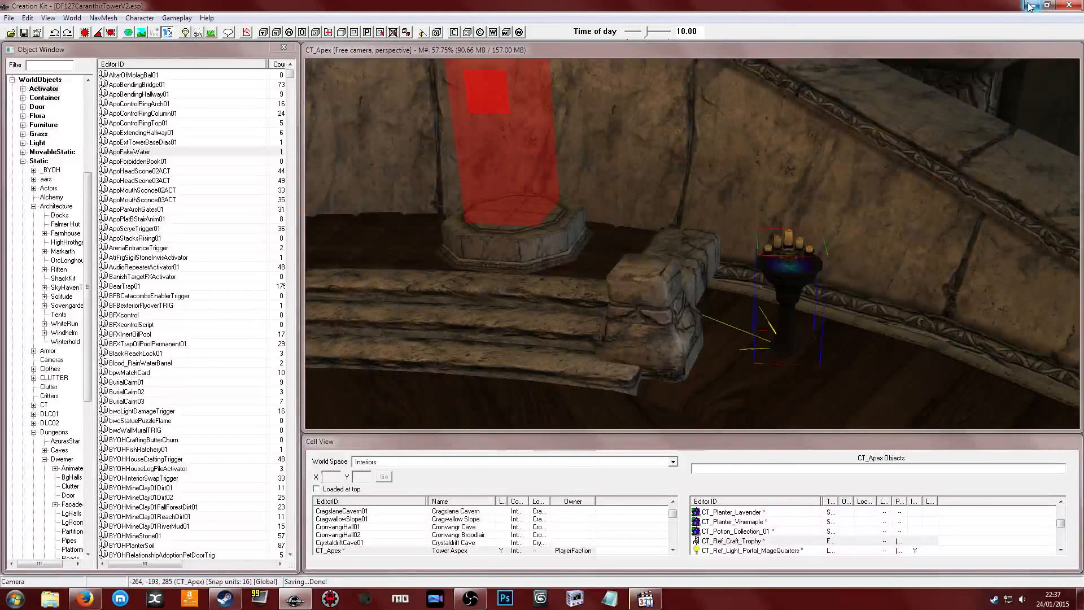
click(1029, 6)
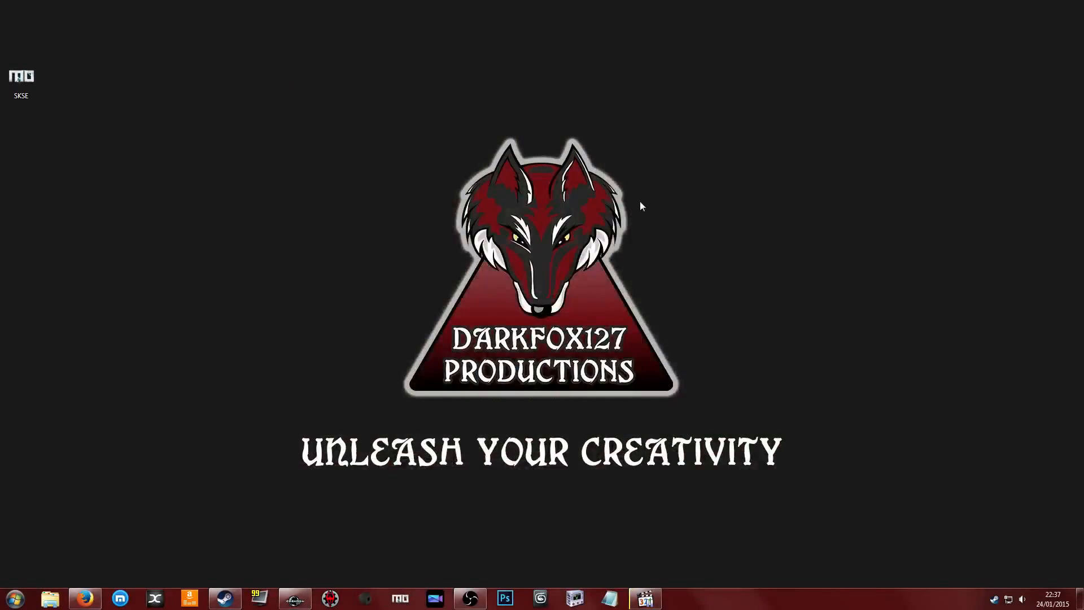
click(466, 602)
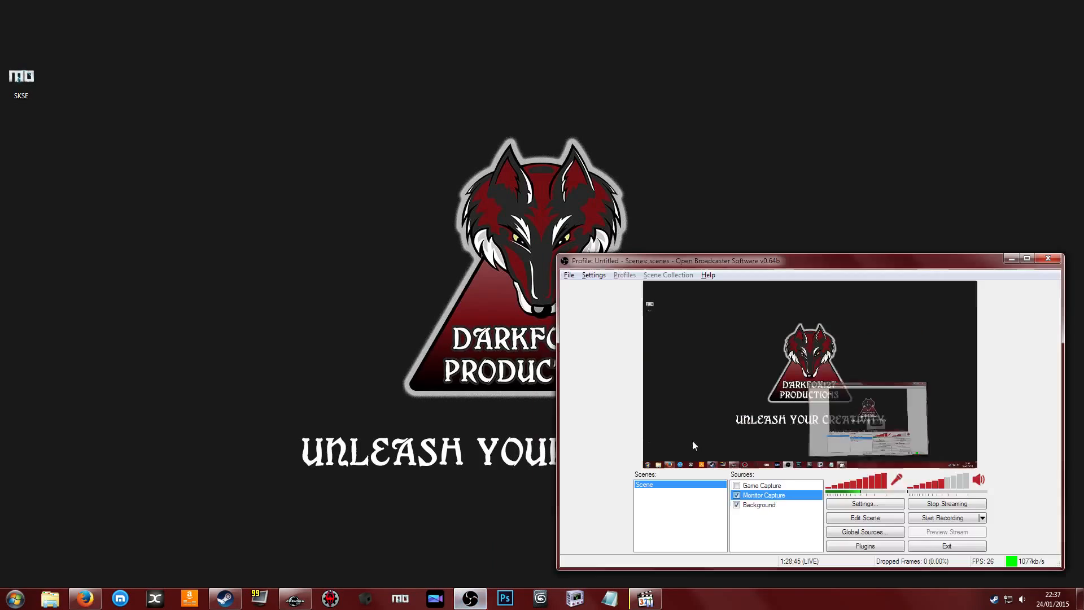
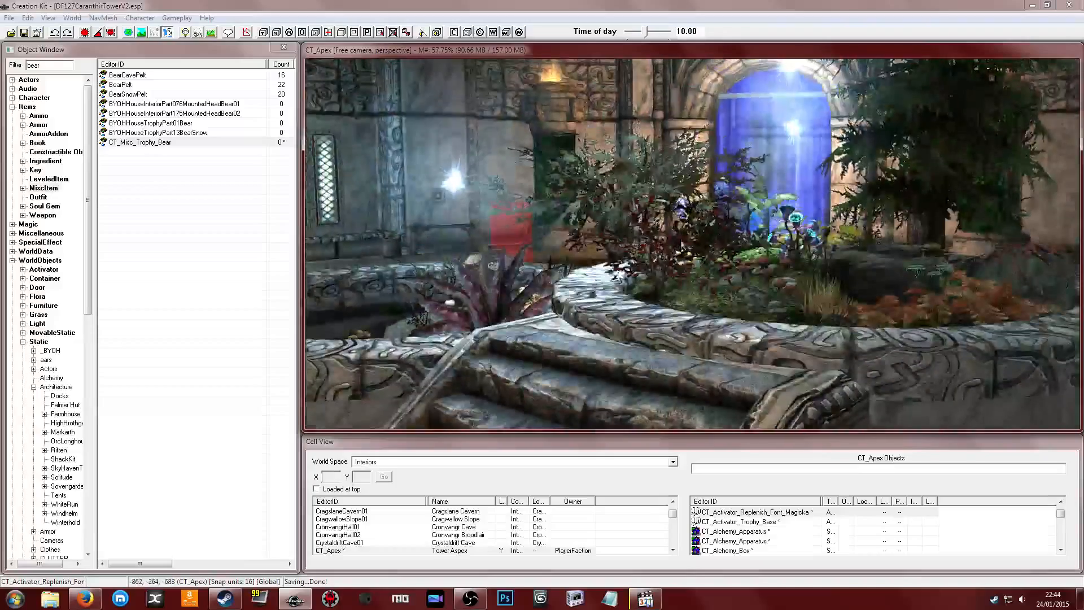
Load the CT_Central interior cell into the render window in place of CT_Apex
click(644, 282)
key(shift)
key(shift)
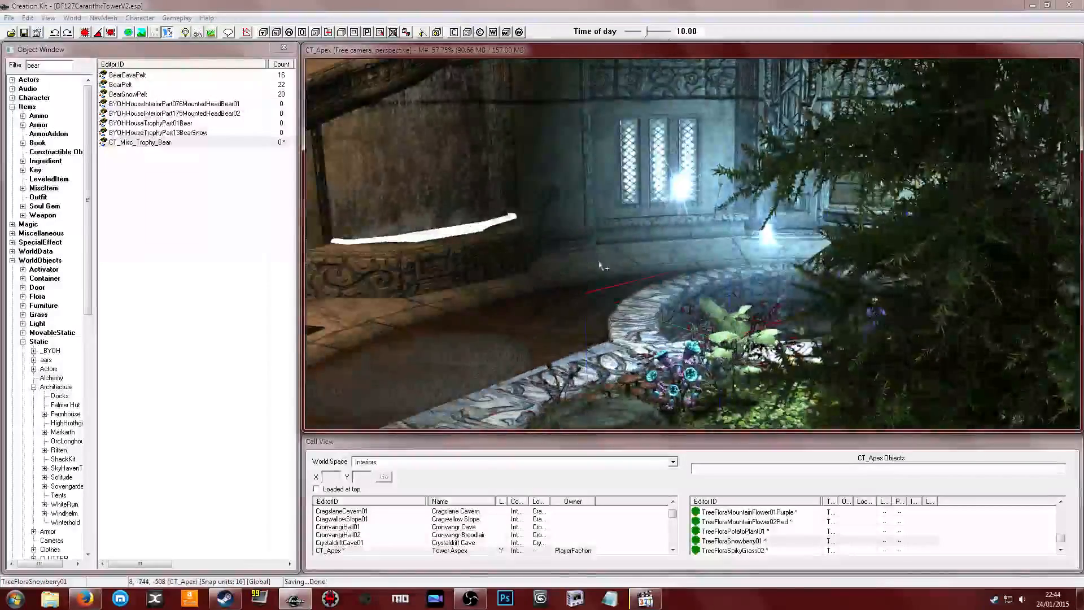
key(shift)
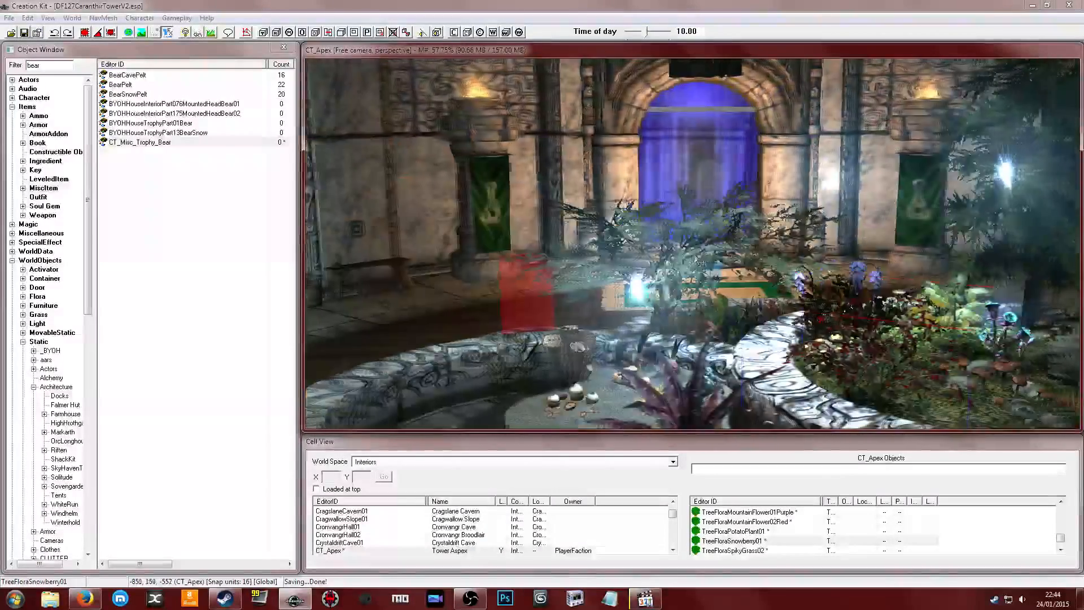
click(346, 535)
scroll(346, 541, down, 1)
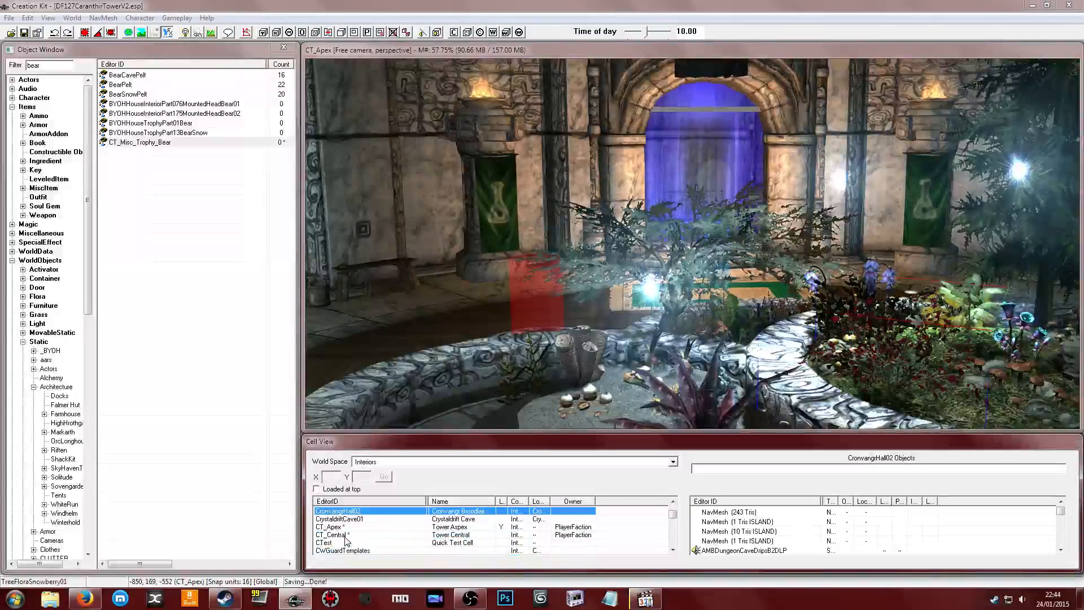
double_click(334, 535)
click(651, 371)
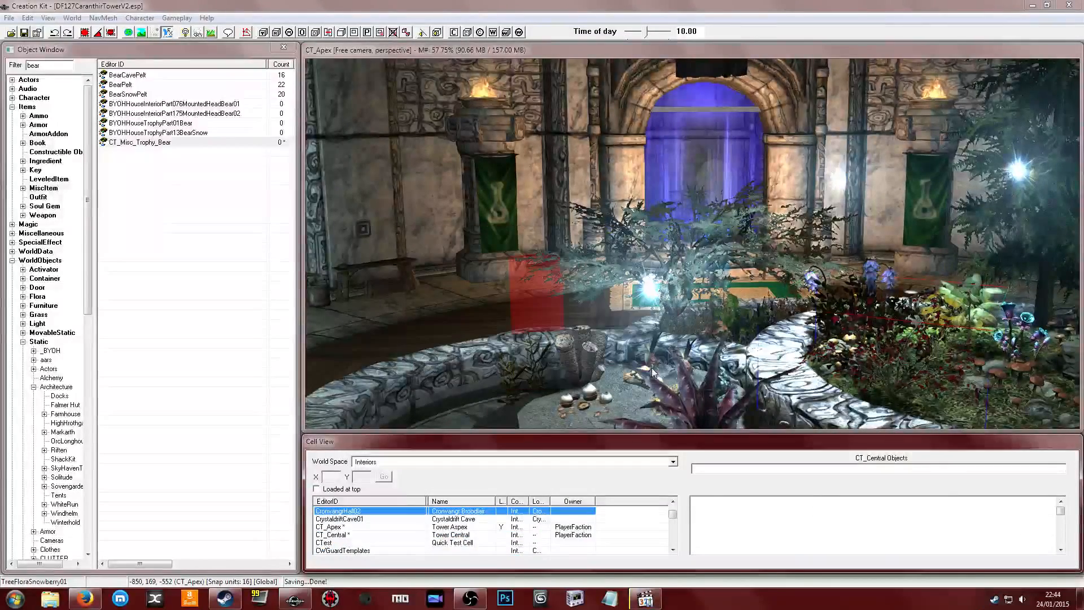
Examine the central portal structure and the disc on its roof, checking the Twitch chat in Firefox in between
key(shift)
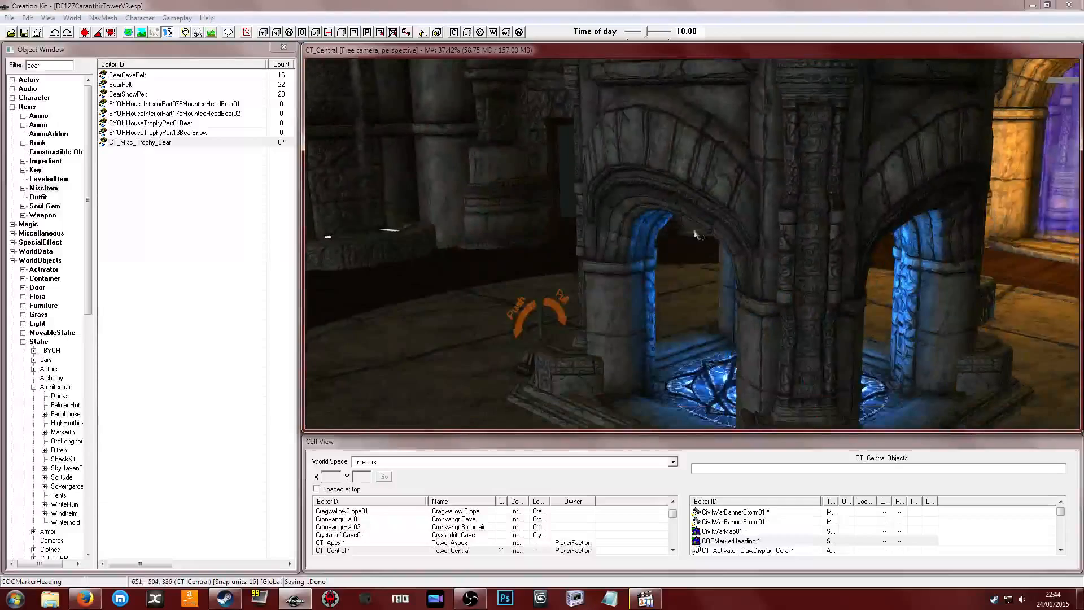
click(756, 216)
key(shift)
key(shift)
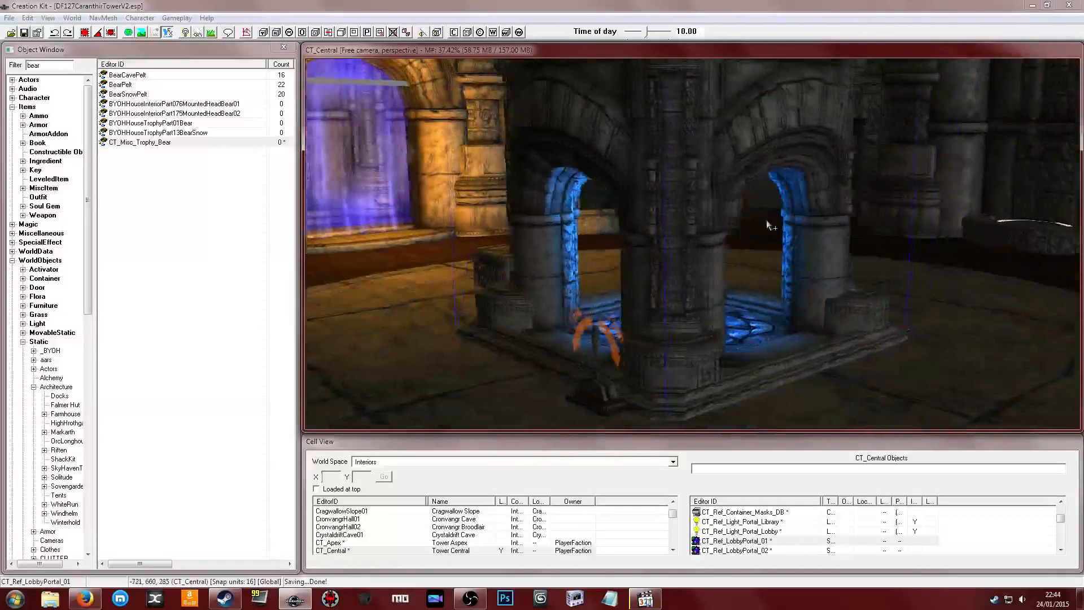
click(84, 598)
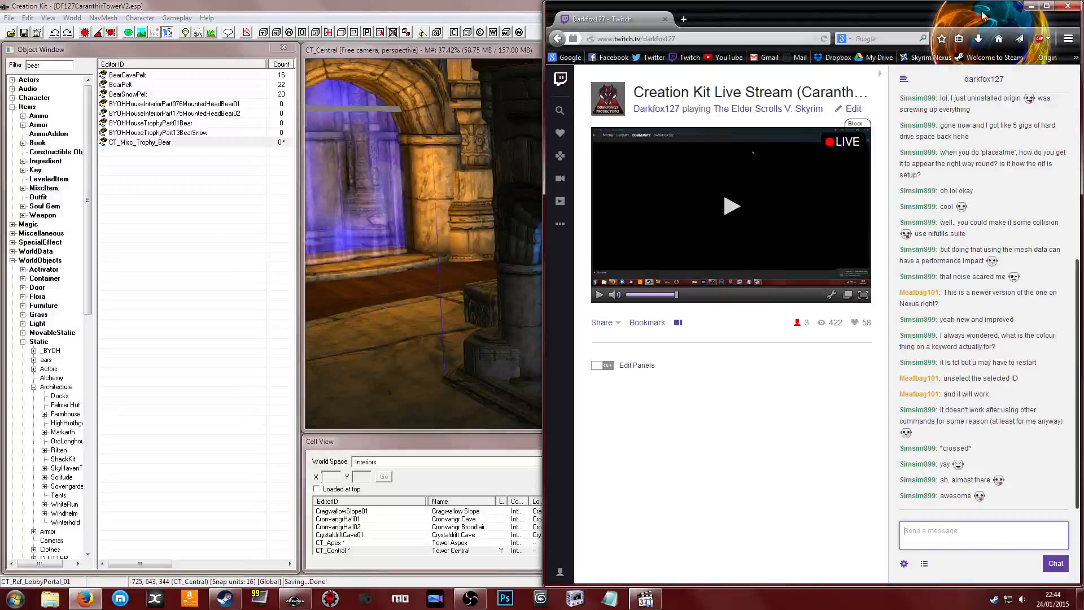
key(alt+Tab)
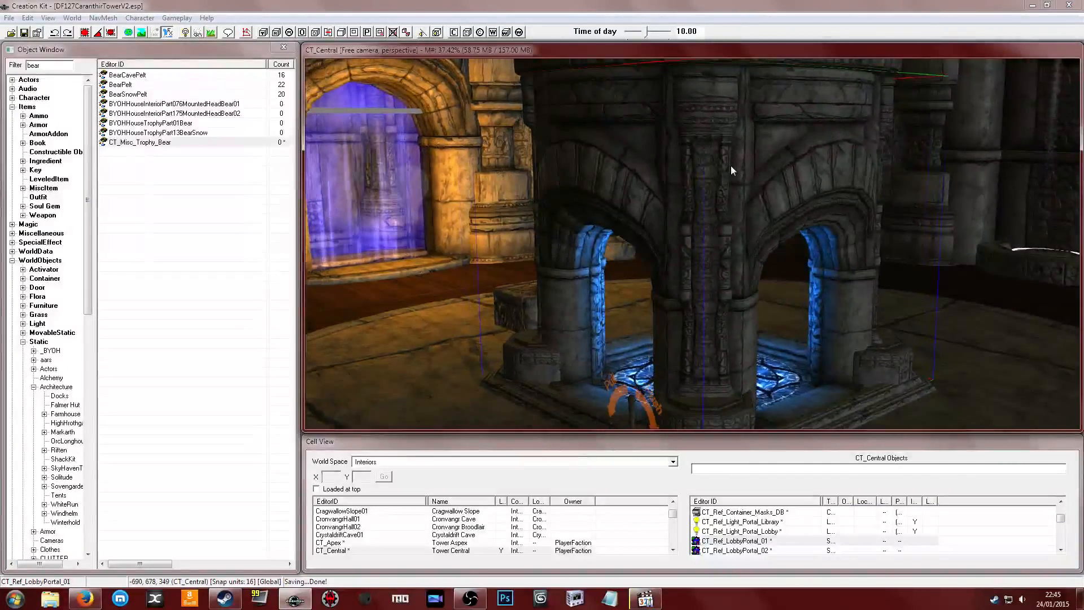
key(shift)
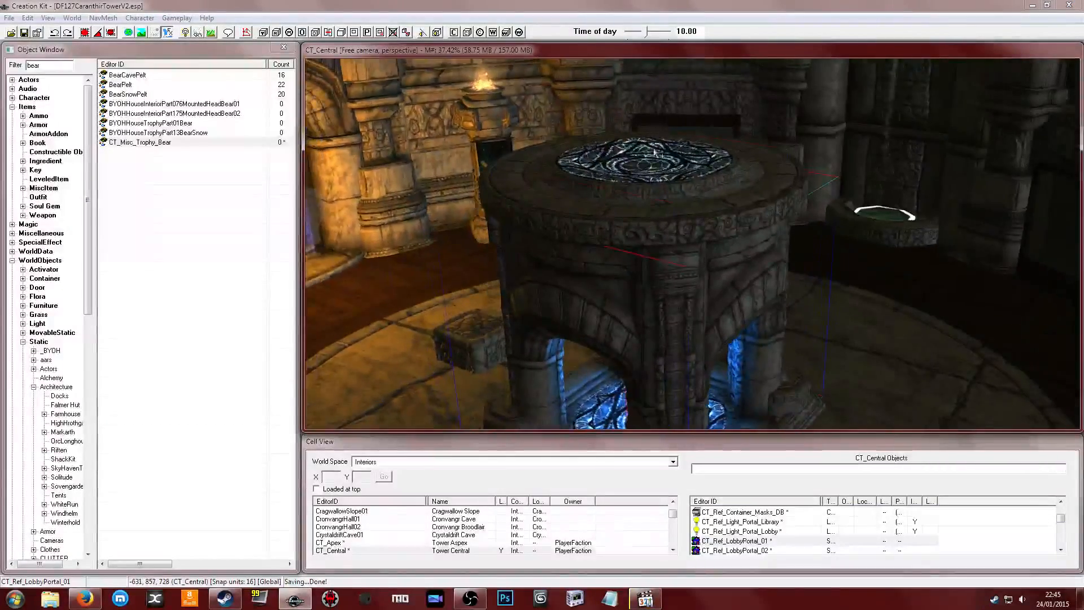
click(682, 148)
key(shift)
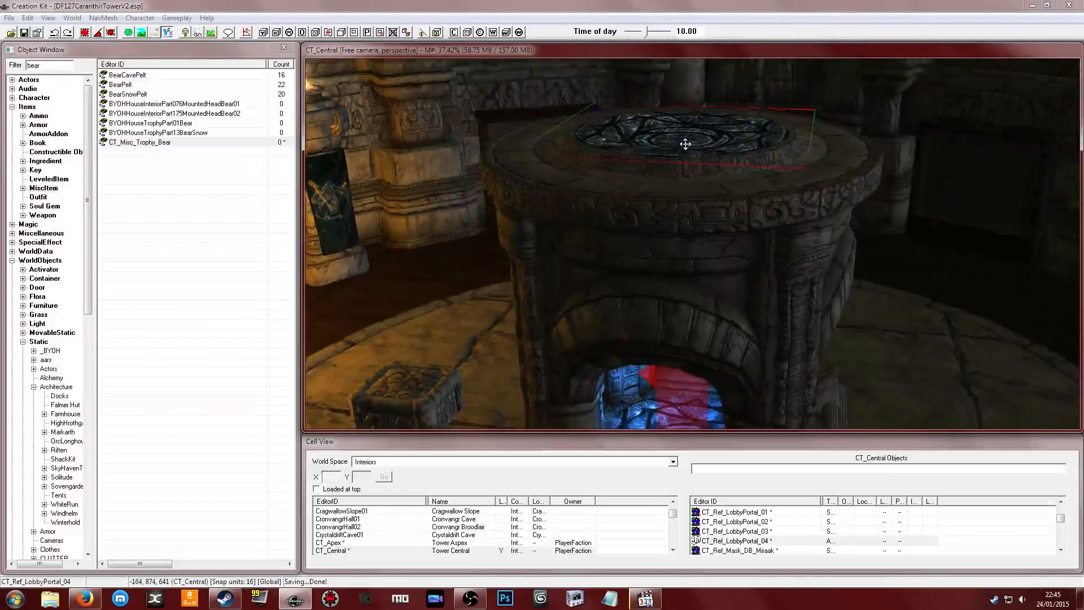
Hide the CT_Ref_LobbyPortal_04 disc and the CT_Ref_LobbyPortal_03 outer structure of the central portal in the render window
click(664, 181)
key(shift)
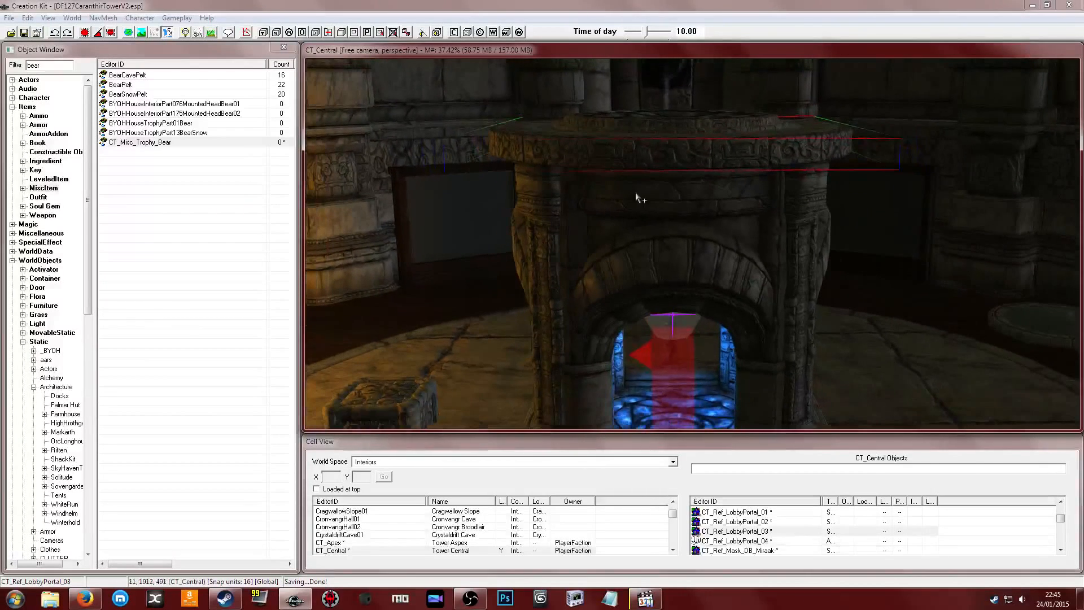
click(652, 129)
click(651, 146)
key(1)
key(1)
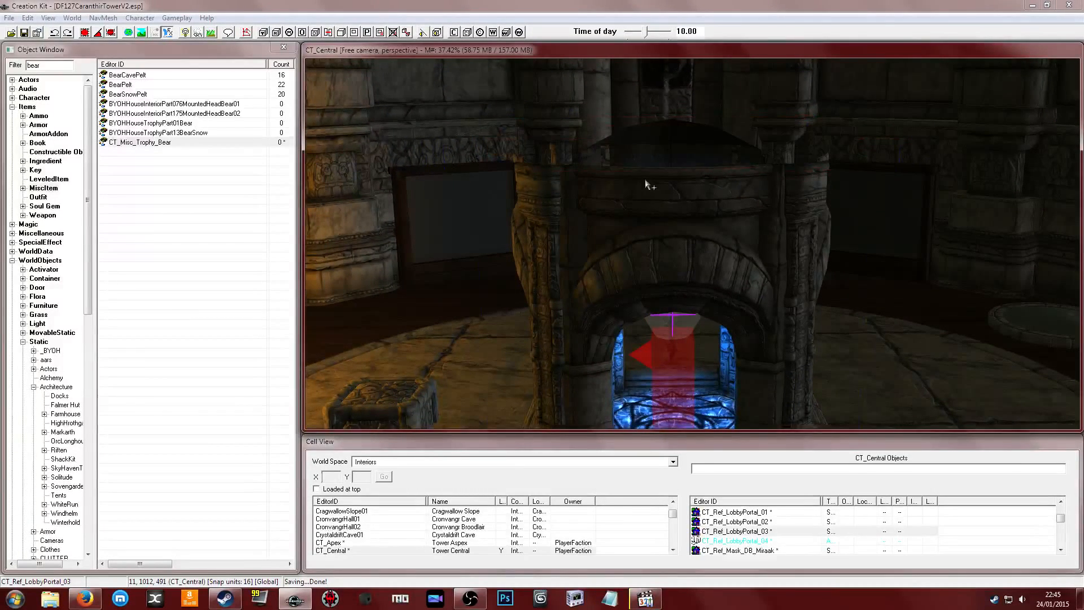
click(646, 184)
key(1)
key(1)
Hide the inner portal pieces CT_Ref_LobbyPortal_01 and CT_Ref_LobbyPortal_02 so only the floor base is left in view
click(653, 193)
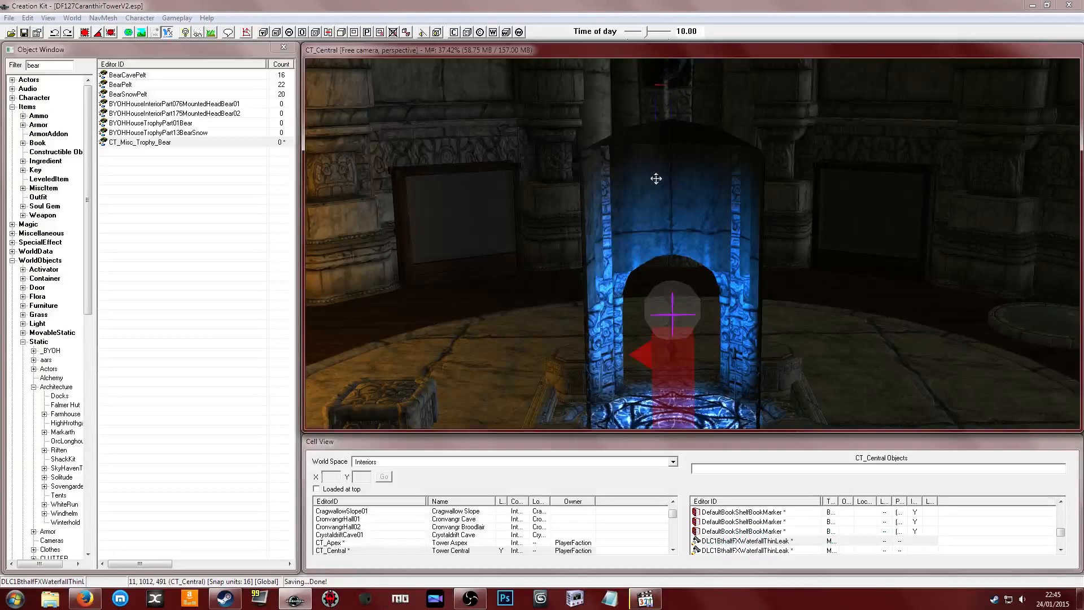
click(662, 189)
middle_drag(662, 189, 649, 189)
click(661, 167)
key(1)
key(1)
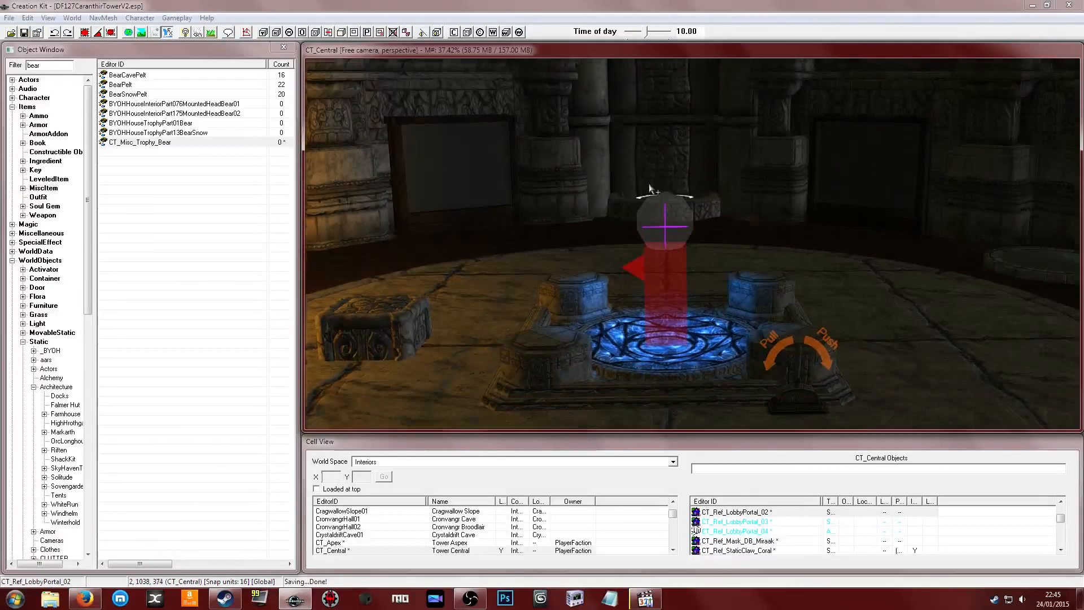
Examine the exposed portal base from several angles, including its CT_Ref_Light_Portal_Lobby light and the MrkBlockA01 stone block beside it
click(660, 234)
middle_drag(659, 233, 720, 240)
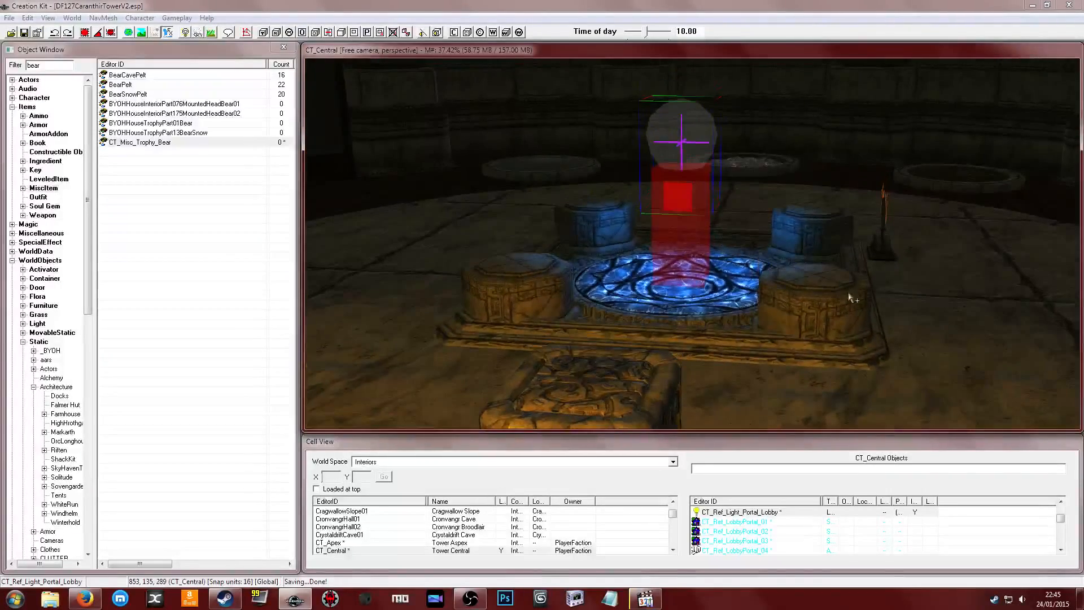
shift+middle_drag(726, 177, 525, 269)
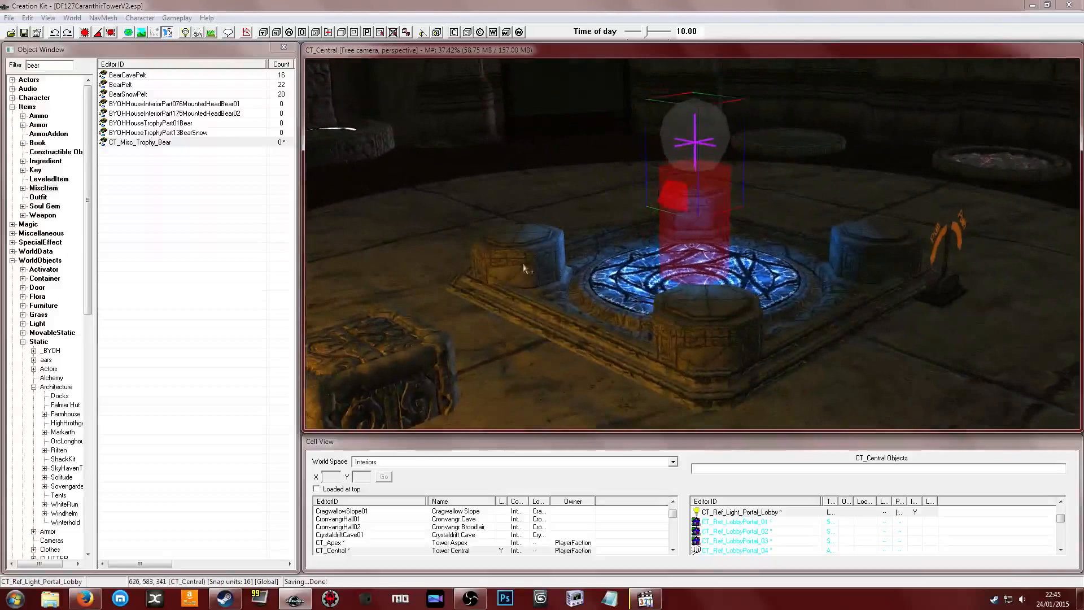
click(405, 353)
shift+middle_drag(405, 353, 521, 321)
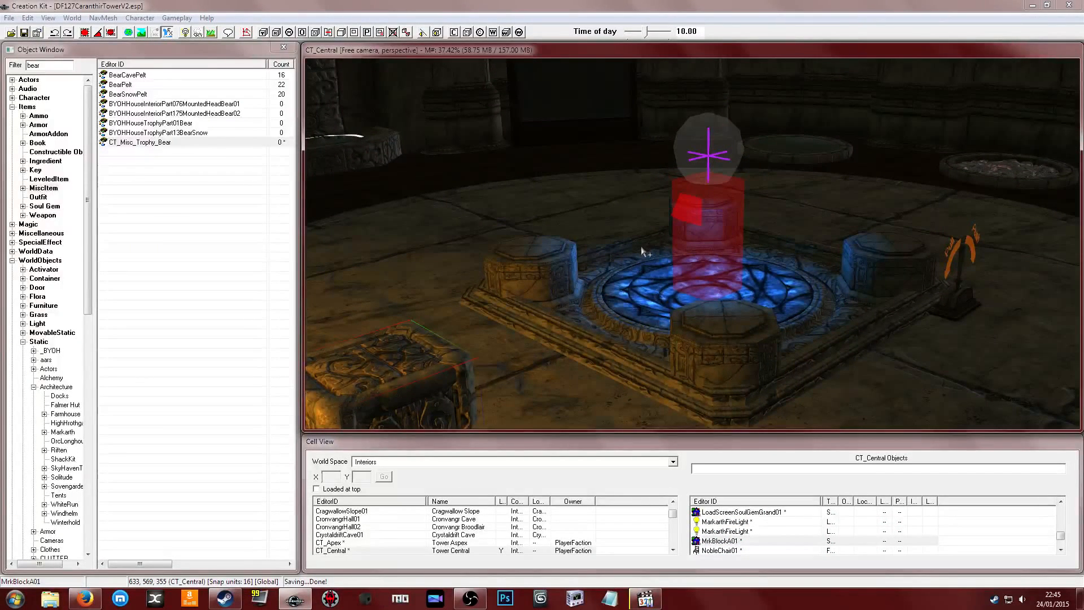
shift+middle_drag(643, 250, 619, 238)
Switch to Firefox and open the Creation Kit wiki's Scripting Reference in a new tab
click(84, 599)
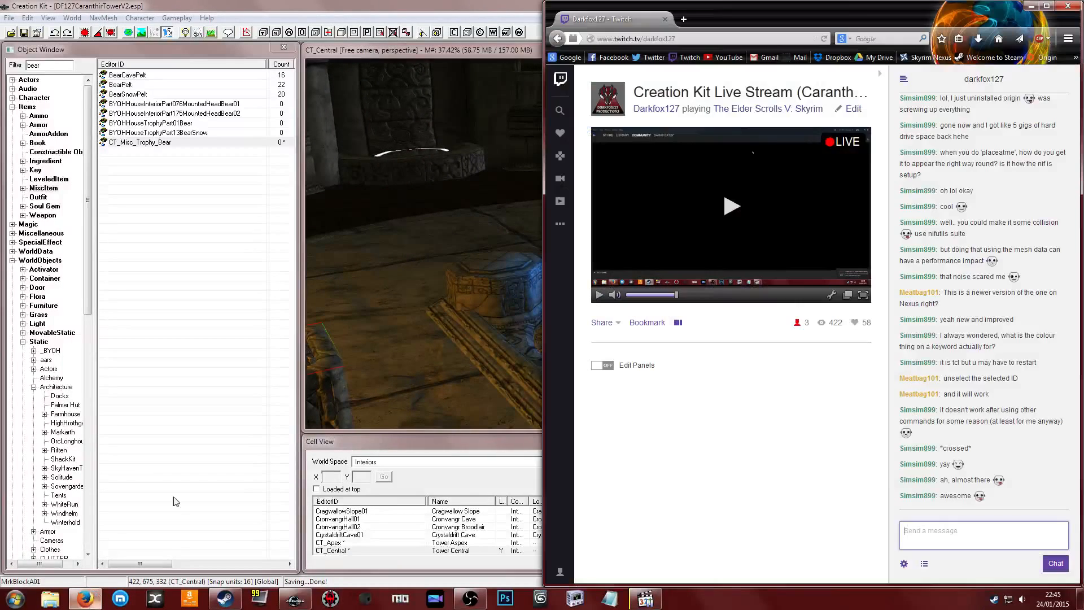
click(683, 19)
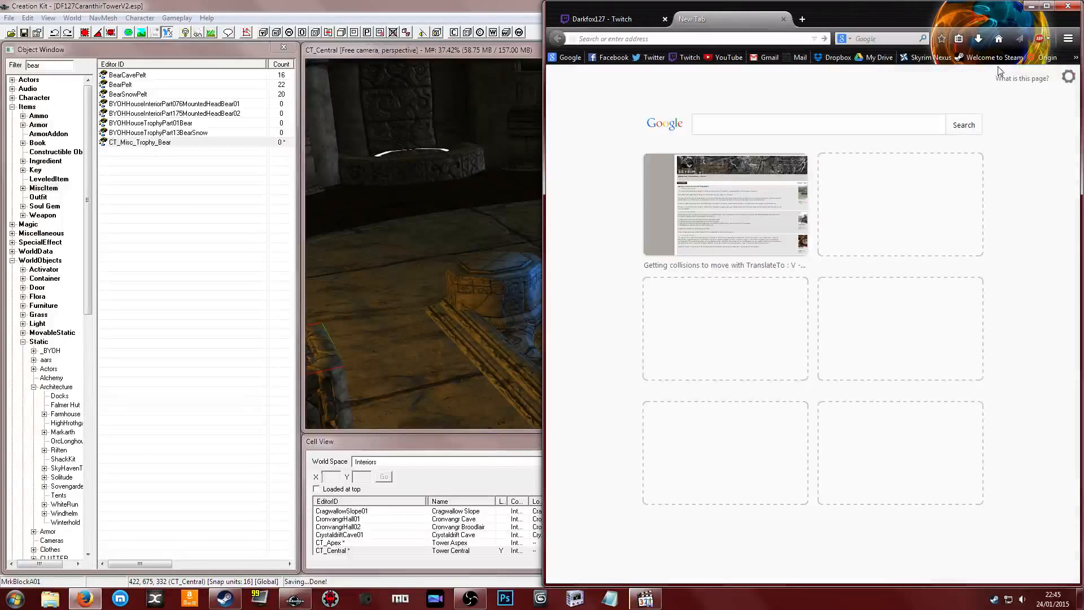
click(1076, 58)
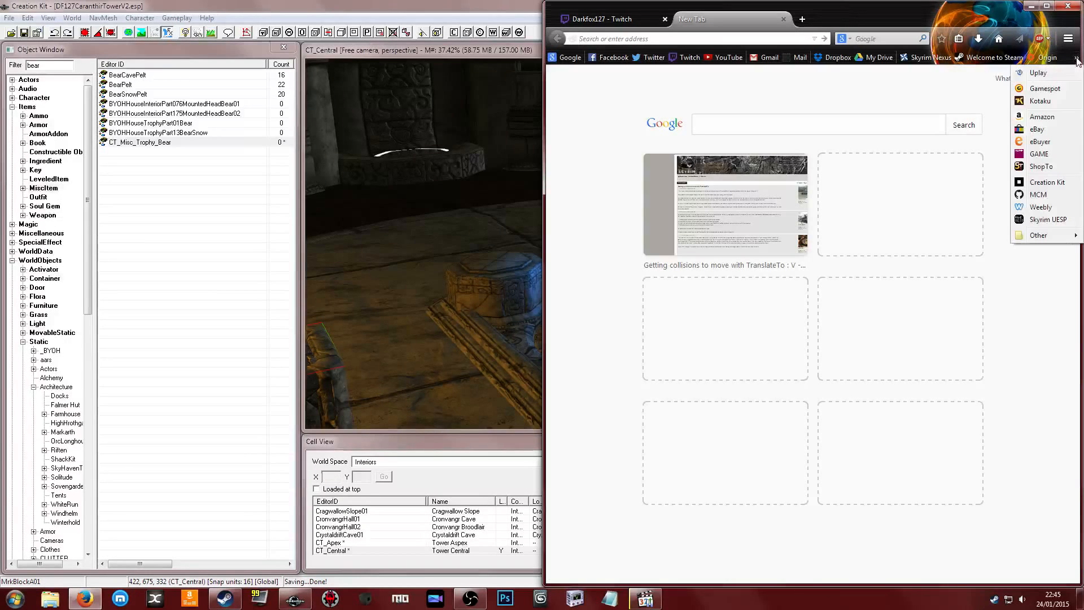
click(1047, 183)
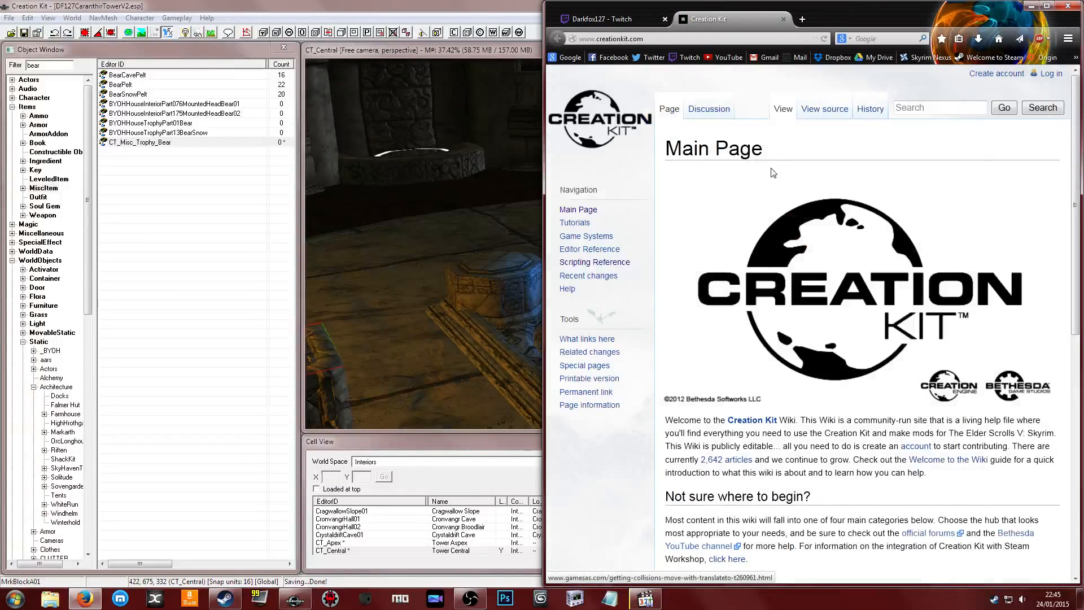
click(591, 263)
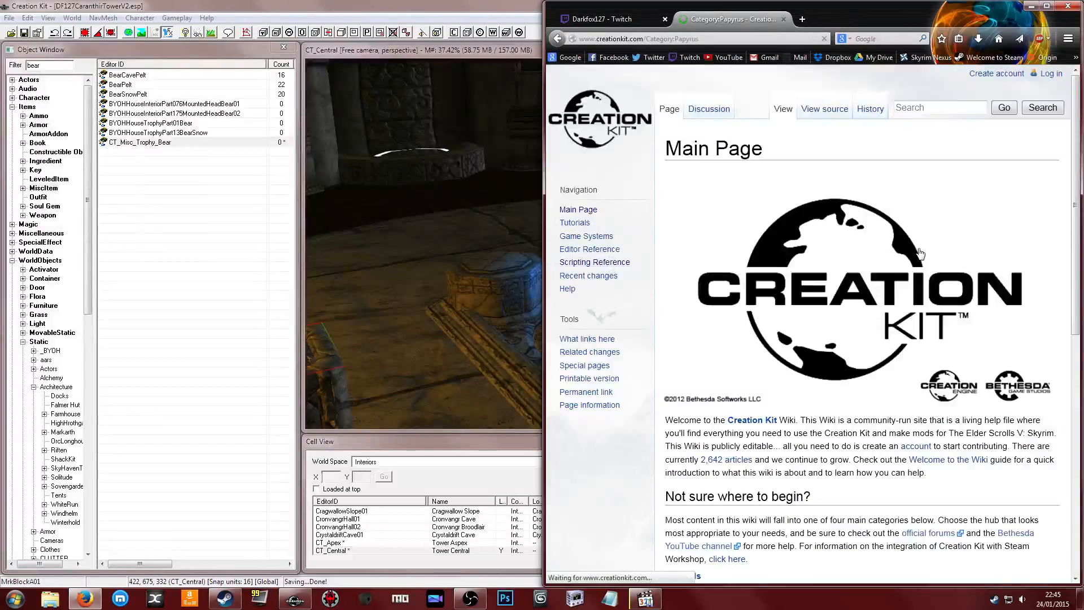
Search the Papyrus category page for "translate" and go on to the next 1,000 entries of its index
key(ctrl+f)
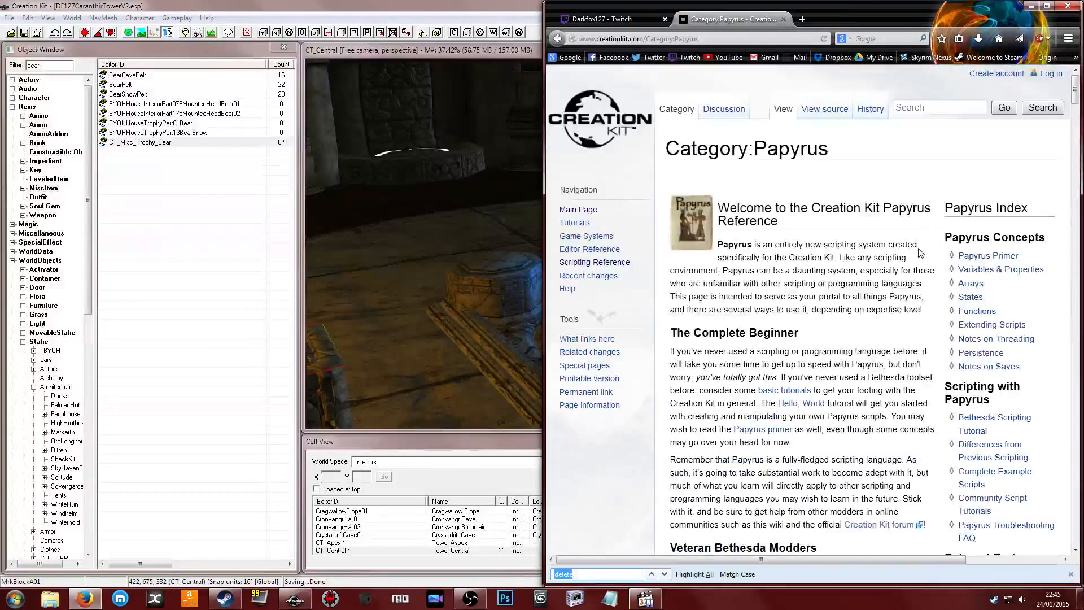
text(translate)
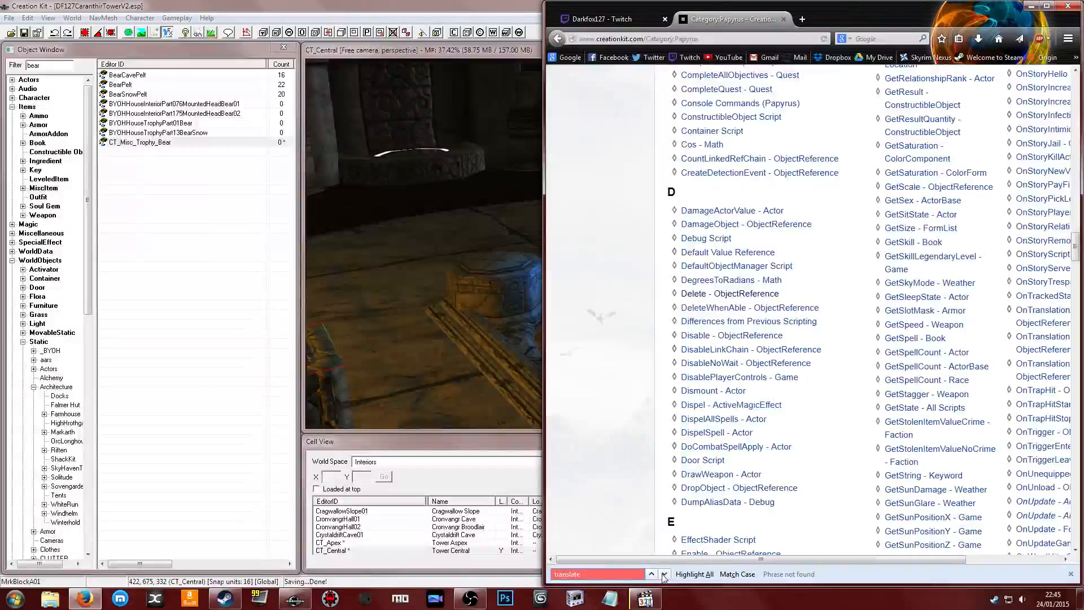
scroll(746, 488, down, 10)
scroll(746, 489, down, 10)
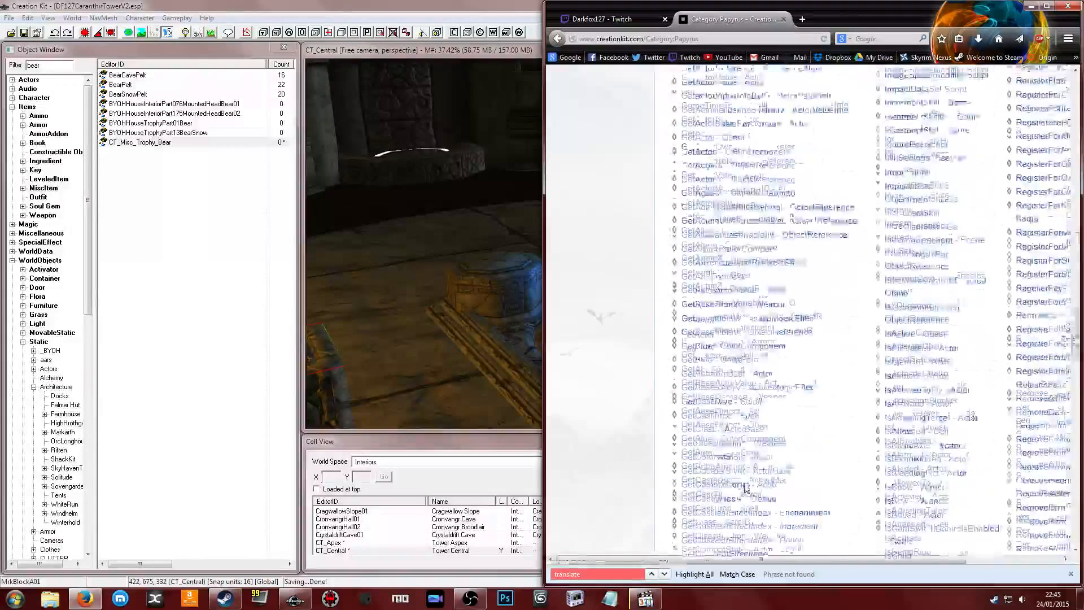
scroll(746, 489, down, 5)
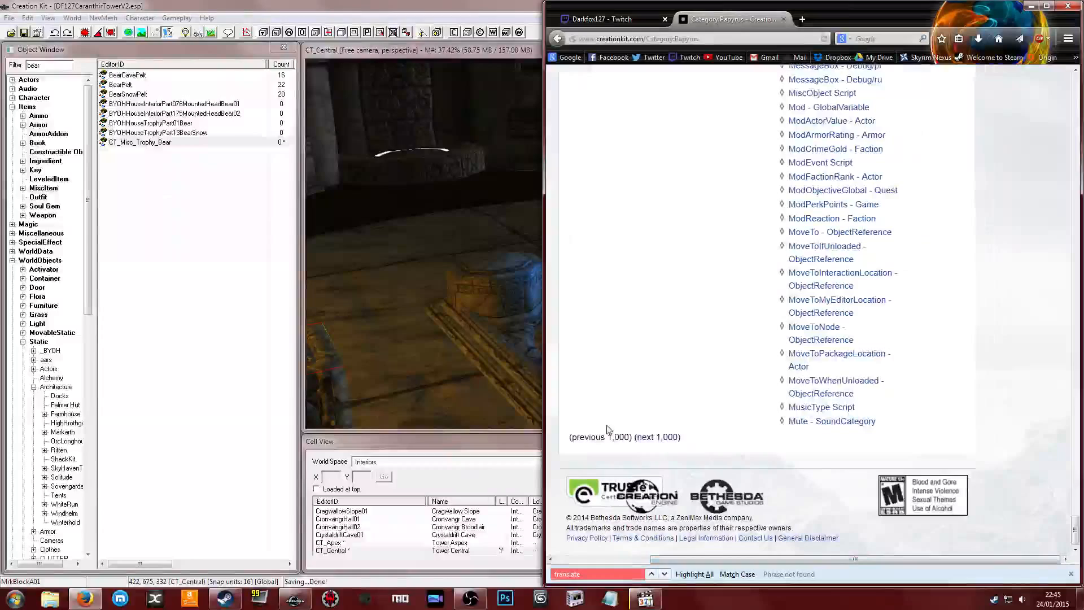
click(665, 438)
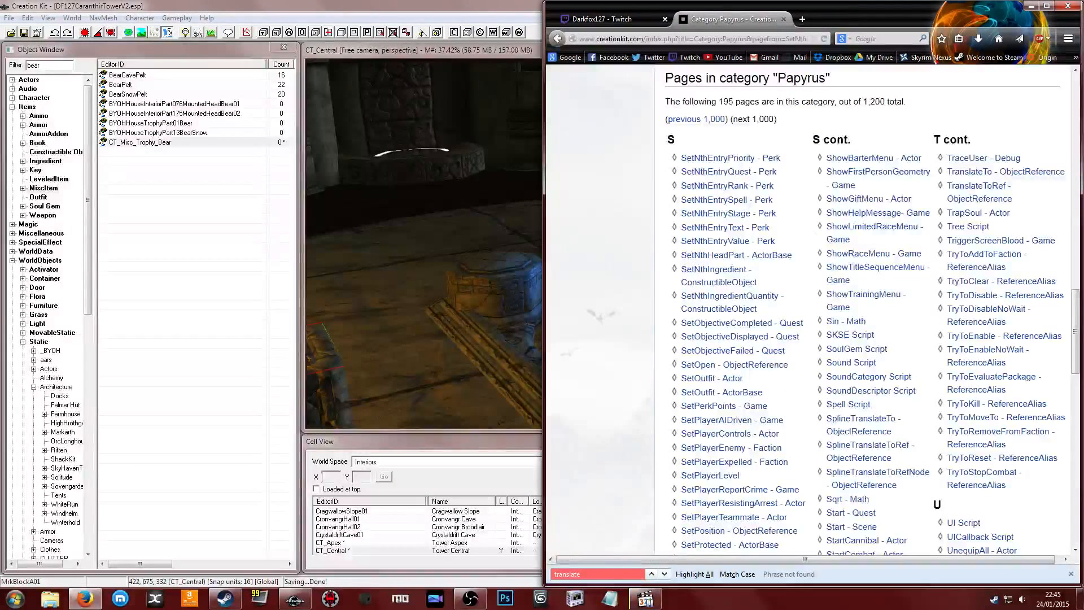
Go through the "translate" matches to TranslateTo - ObjectReference and open its page in a separate tab
key(F3)
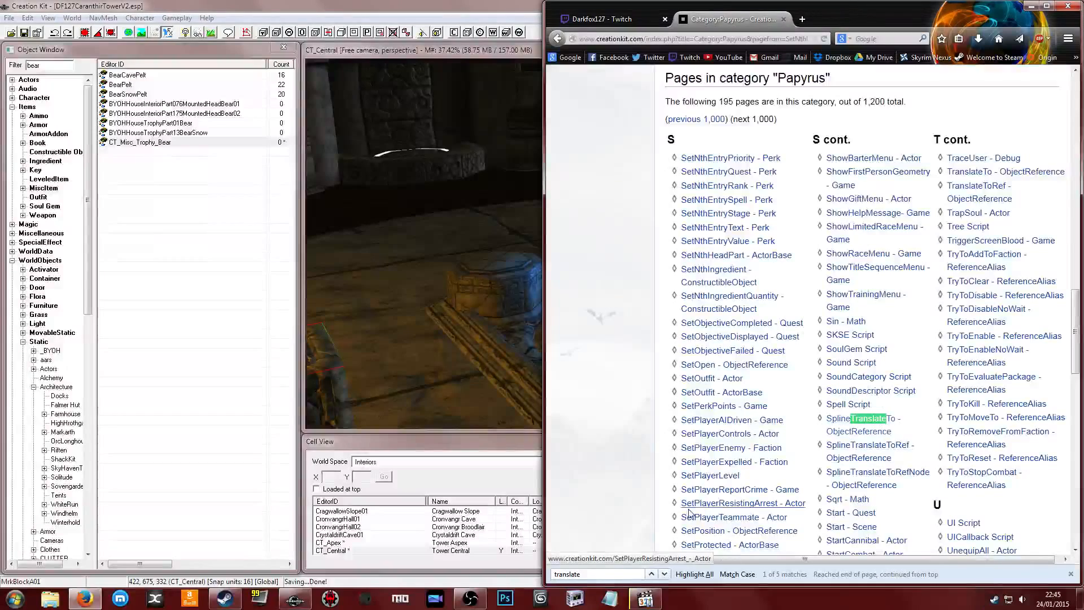
click(665, 574)
click(665, 574)
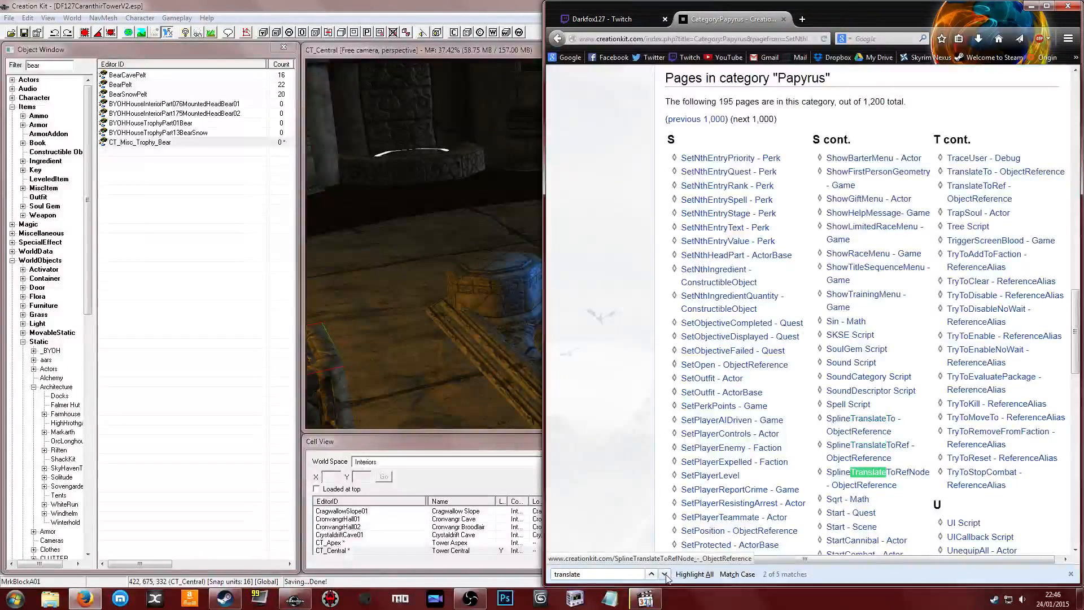
click(665, 574)
click(665, 574)
middle_click(1052, 177)
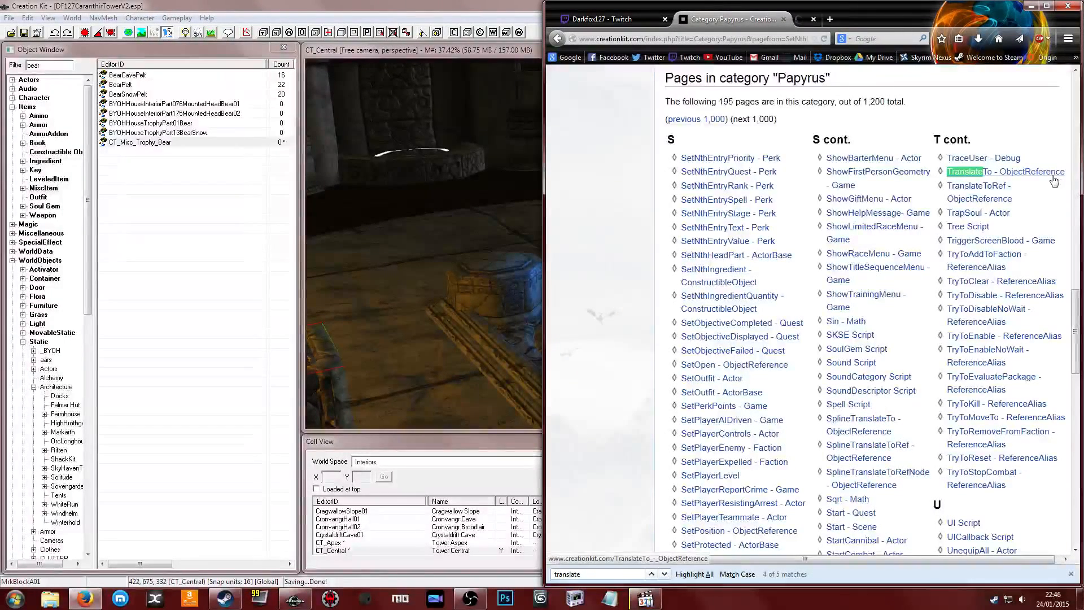
click(848, 19)
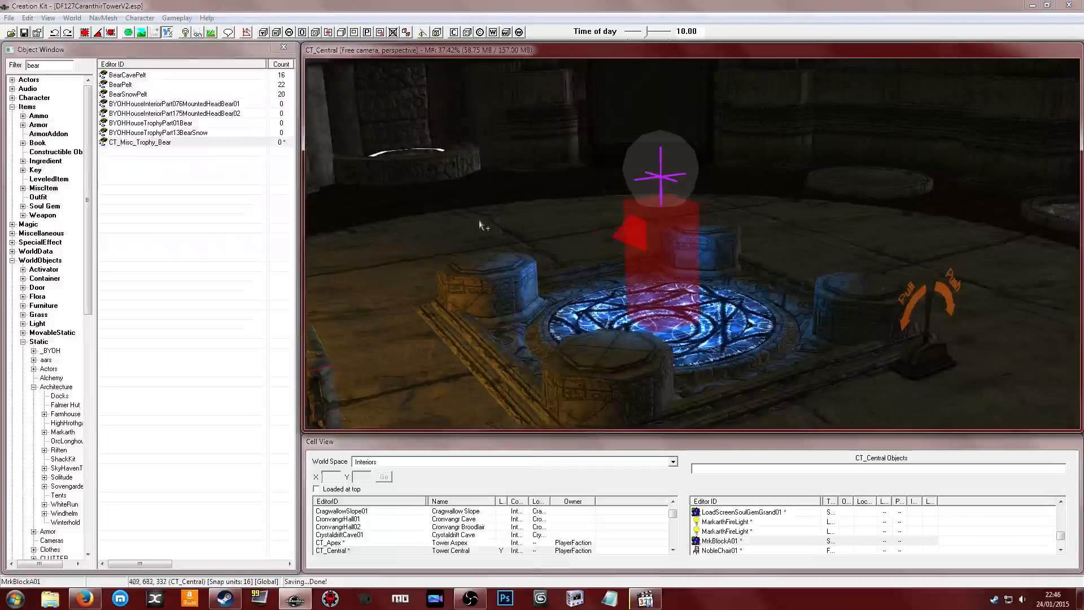
click(484, 236)
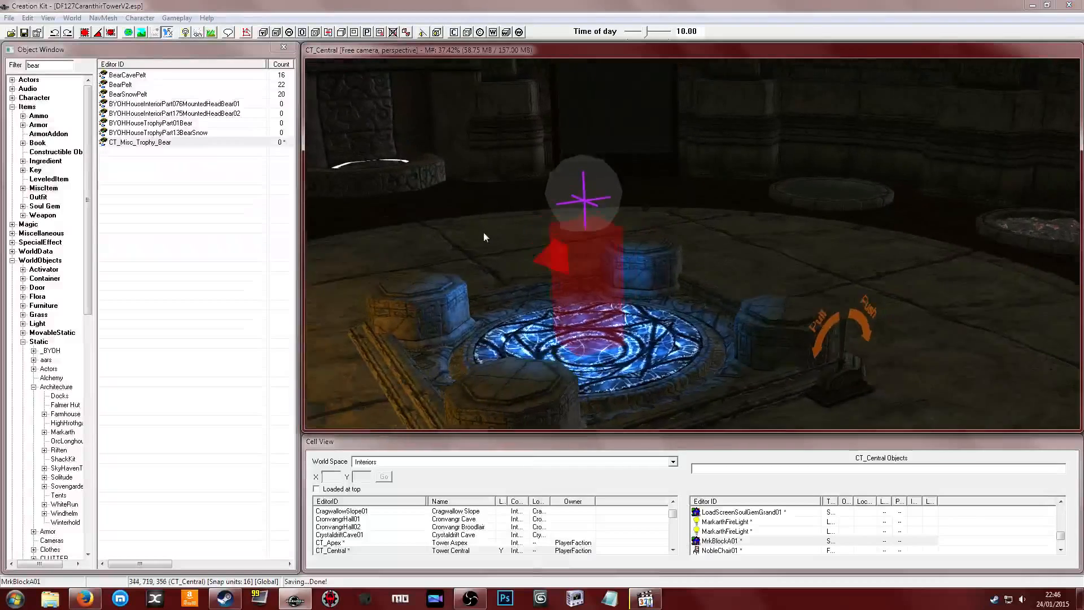
scroll(485, 235, down, 3)
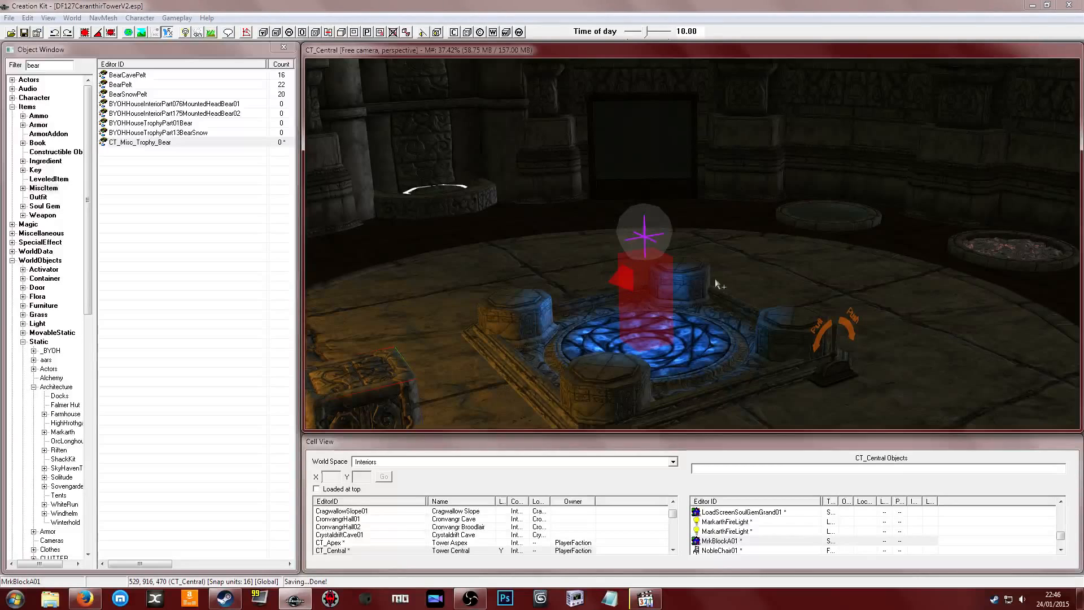
middle_drag(638, 301, 653, 300)
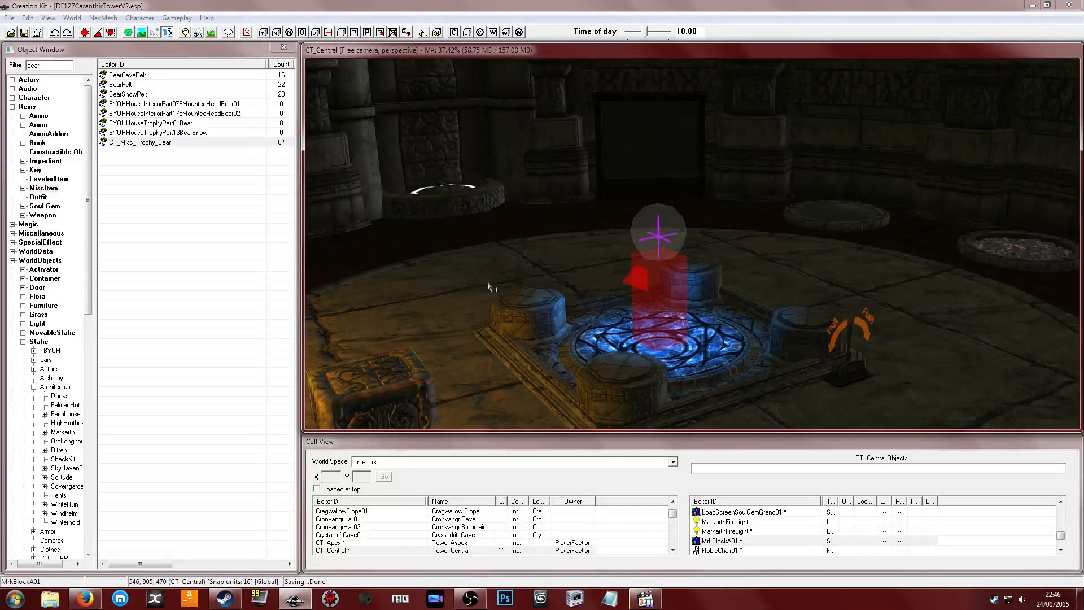
middle_drag(706, 277, 705, 275)
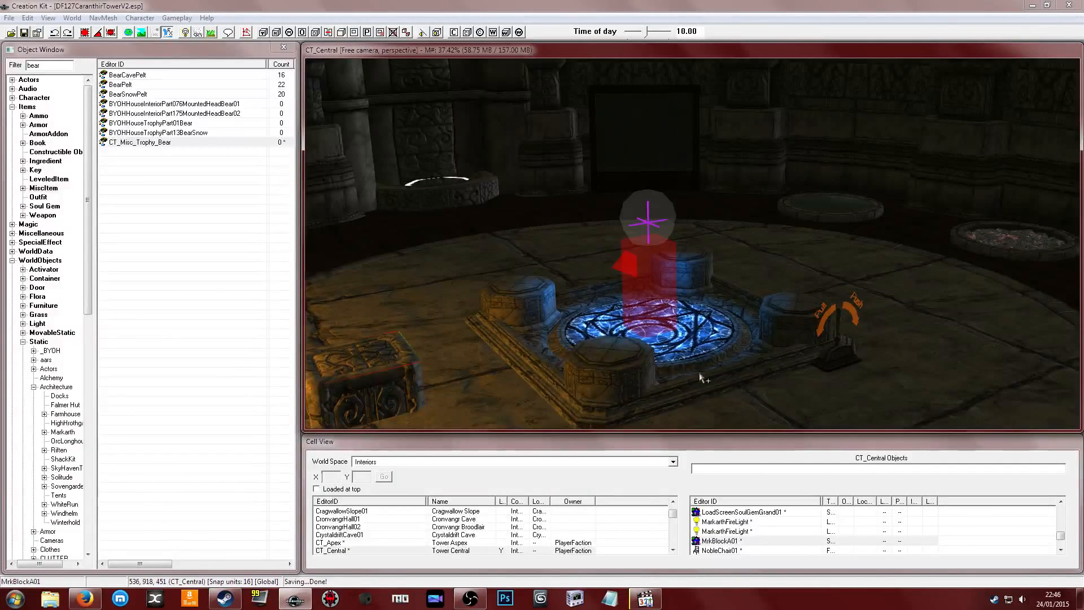
Open the Tower_Interior_Portal_Lift mesh from Skyrim's Data\meshes\CT\Structure folder in NifSkope
click(1080, 599)
double_click(1049, 547)
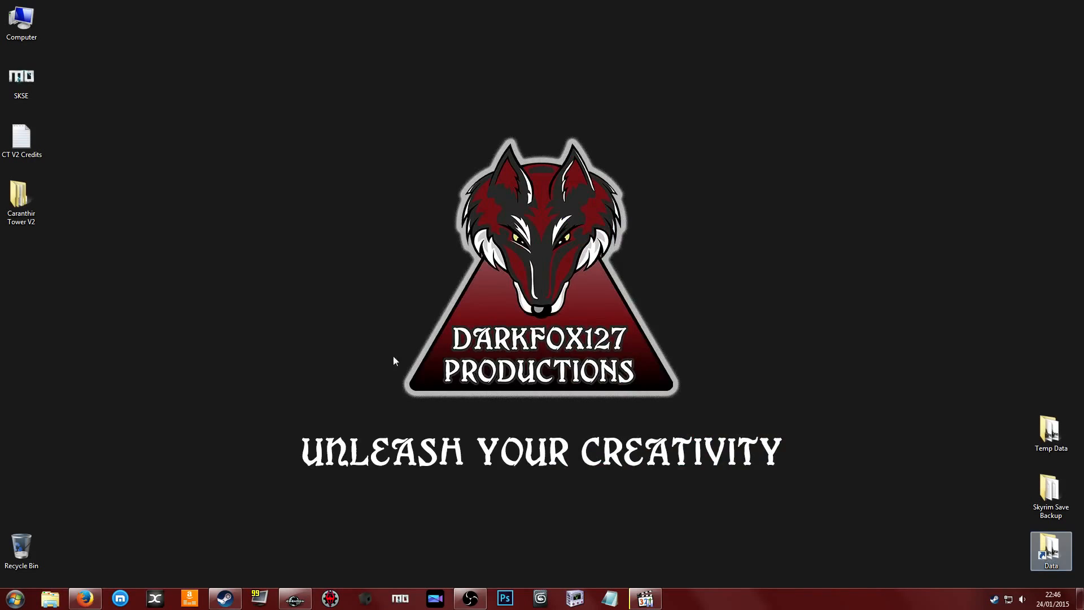
double_click(322, 165)
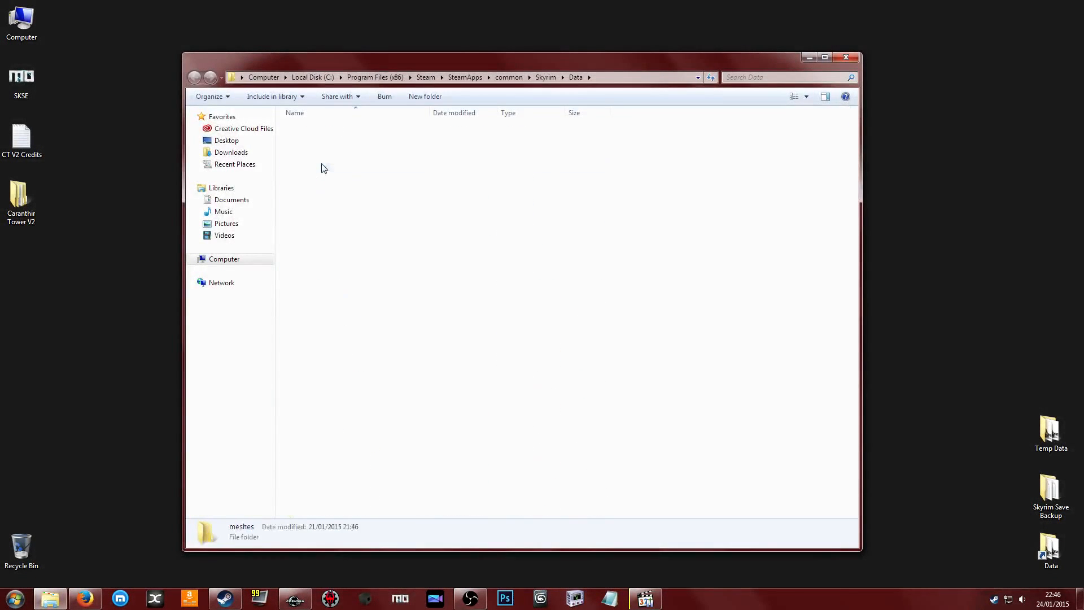
click(322, 165)
double_click(318, 346)
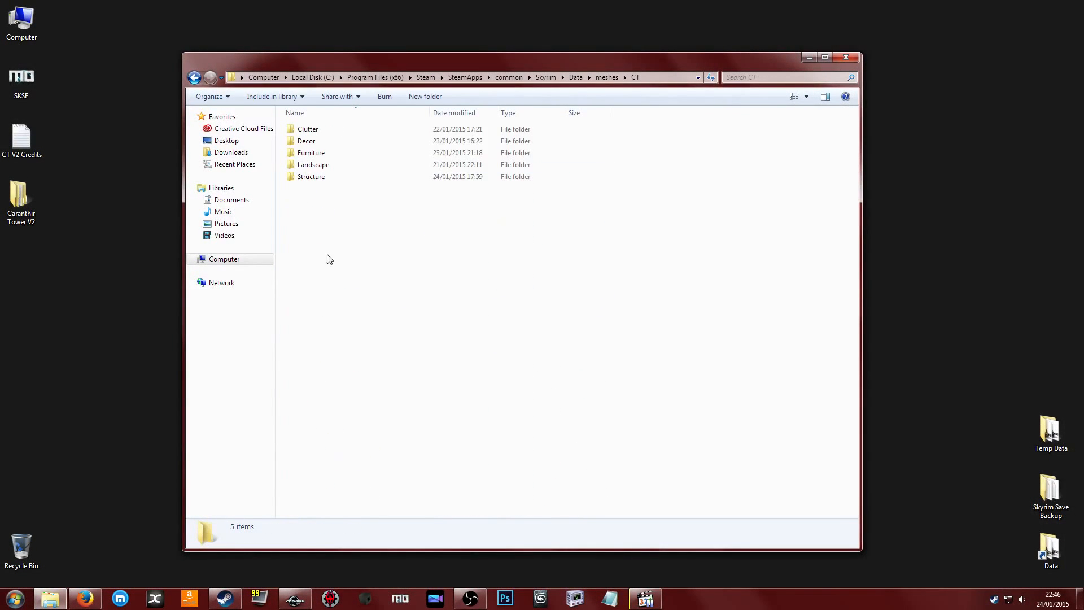
double_click(317, 177)
click(339, 153)
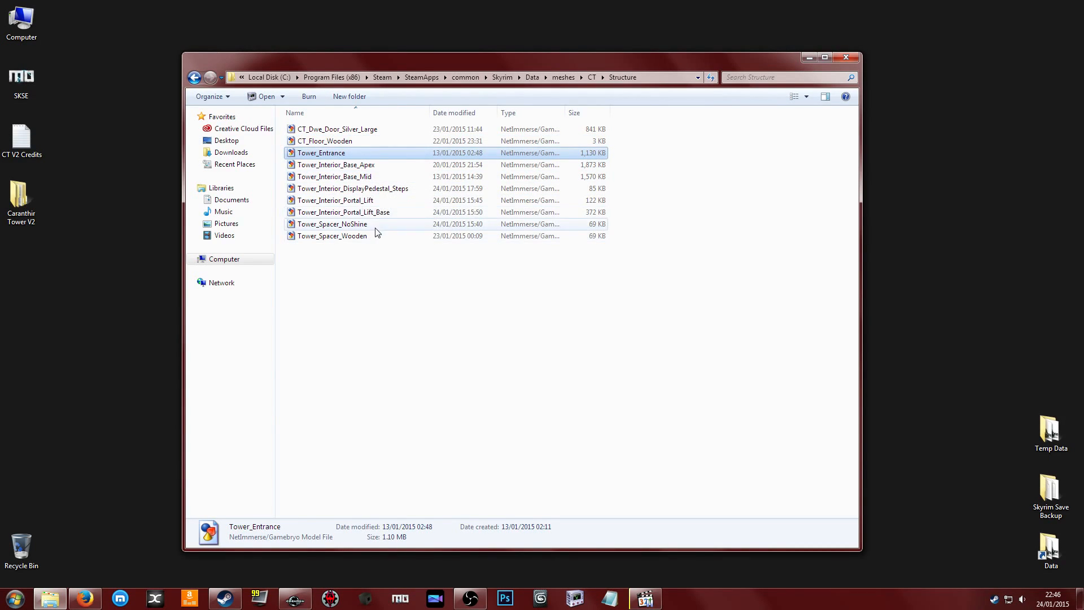
double_click(380, 201)
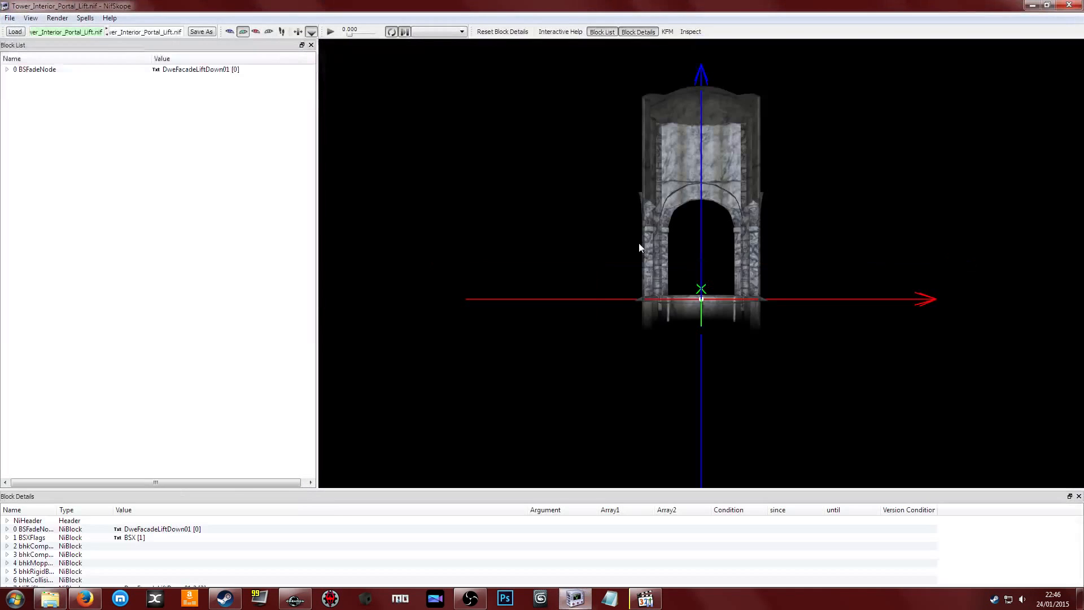
Examine the portal lift model up close along with its NiTriShape blocks
drag(639, 243, 619, 237)
scroll(624, 233, up, 3)
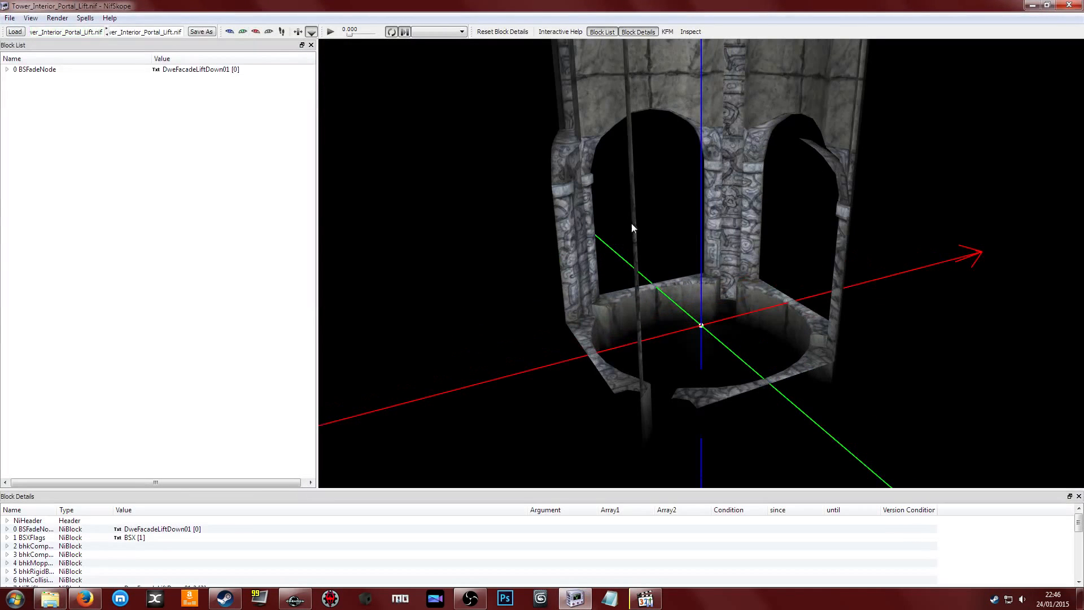
click(655, 147)
drag(447, 159, 449, 195)
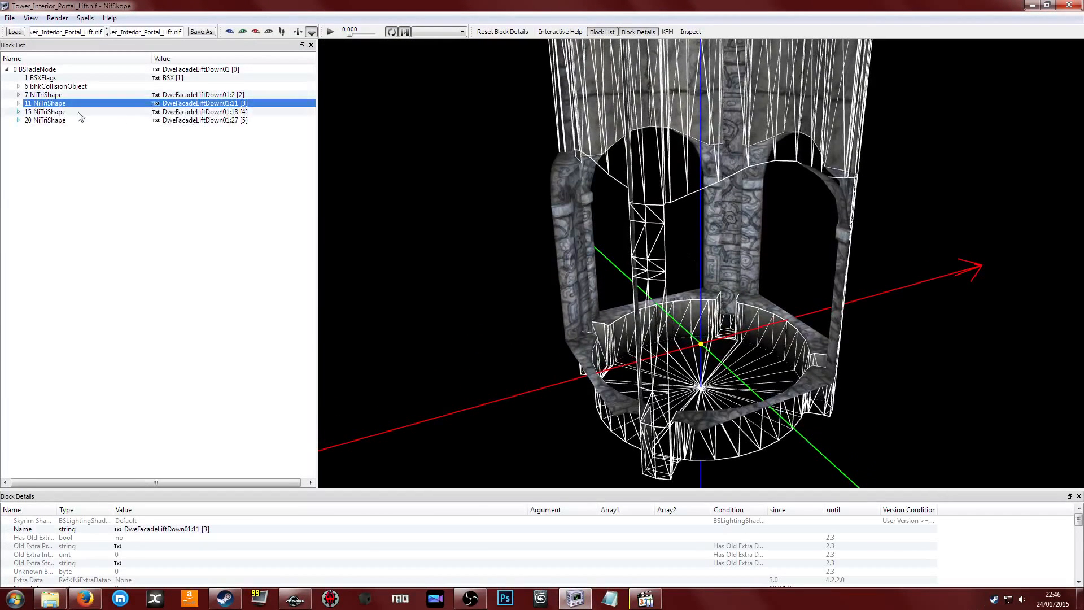
click(47, 95)
Expand the lift's bhkCollisionObject and examine the block details of its bhkRigidBody
click(55, 86)
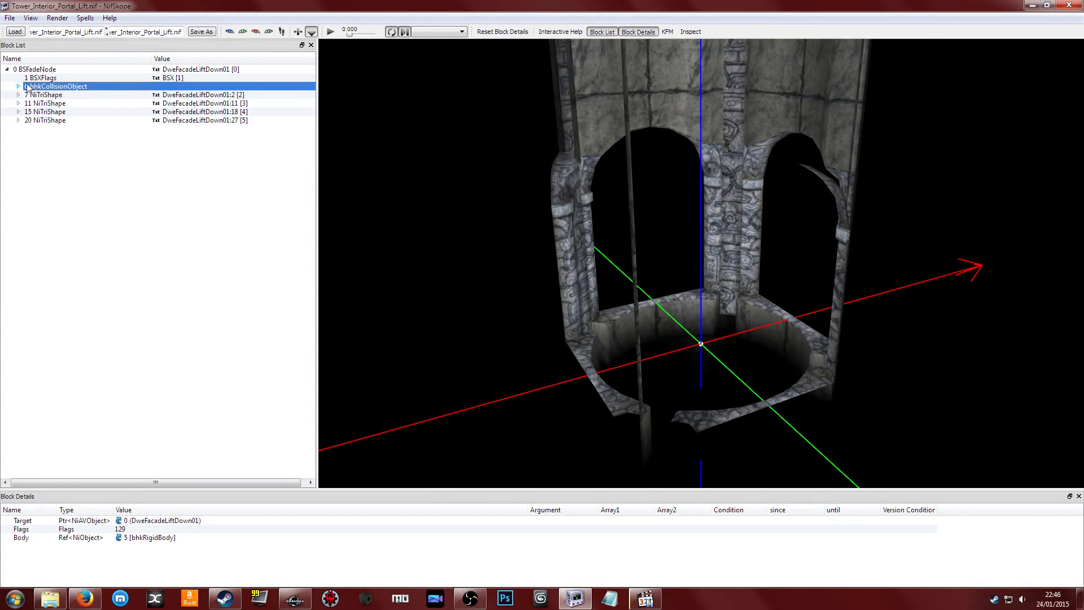
click(18, 86)
click(51, 96)
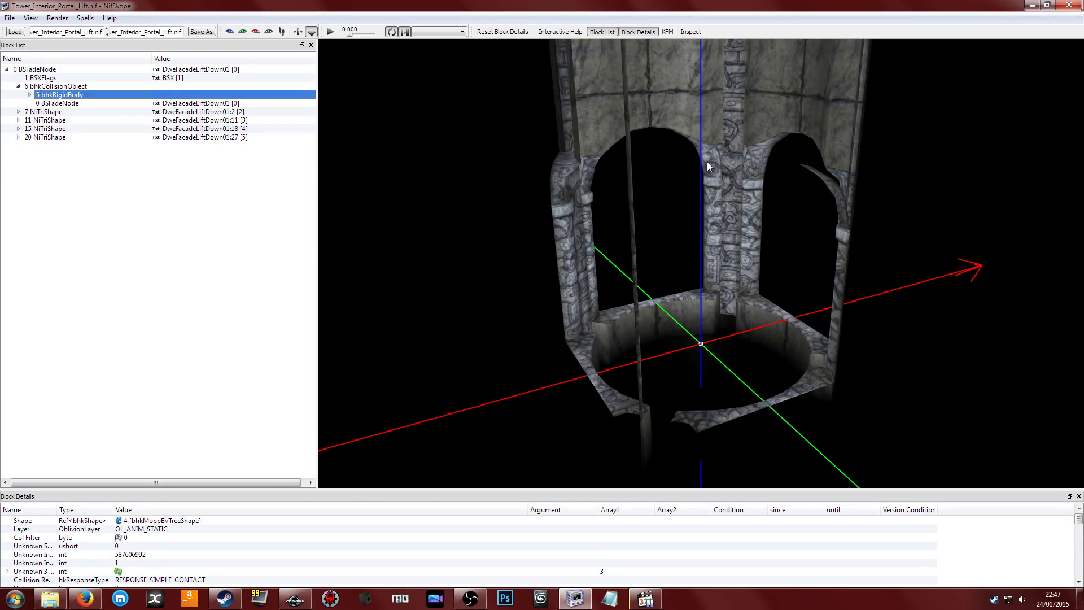
drag(677, 231, 506, 235)
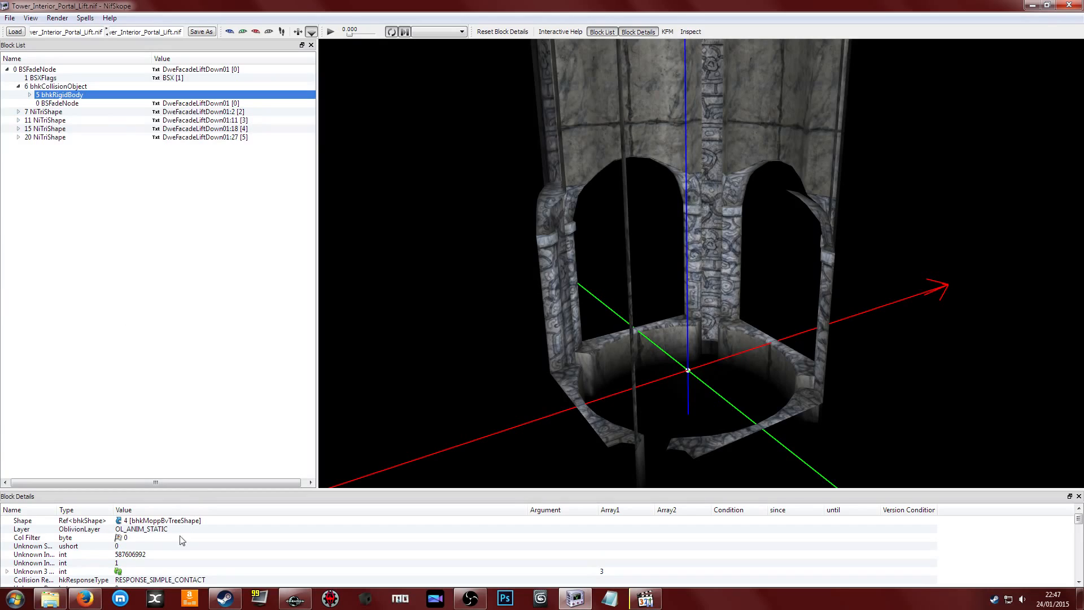
Try OL_STATIC as the Layer of the portal lift's bhkRigidBody
click(163, 530)
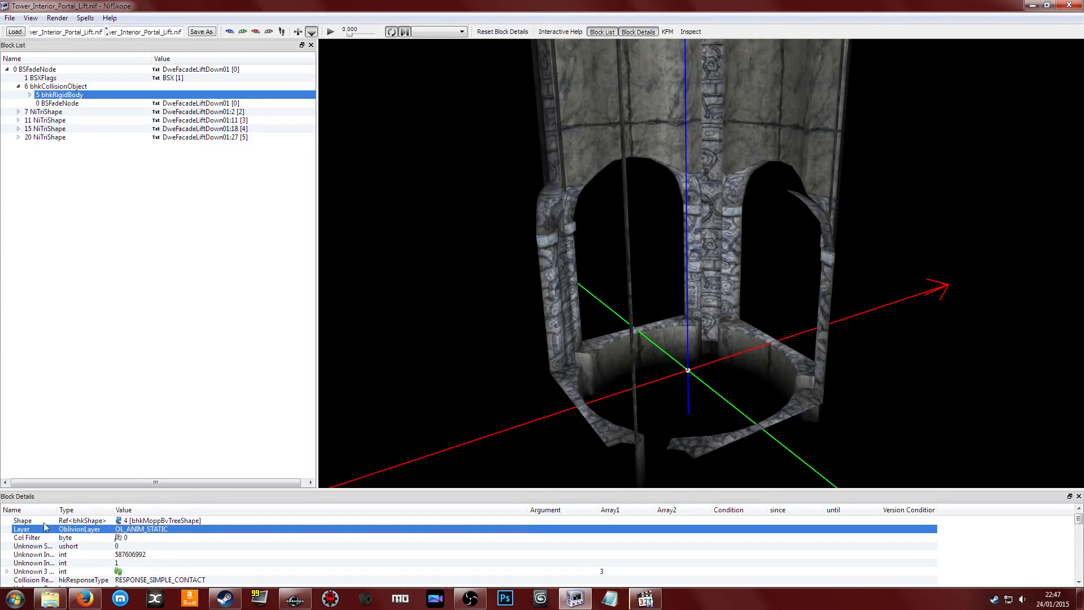
click(142, 530)
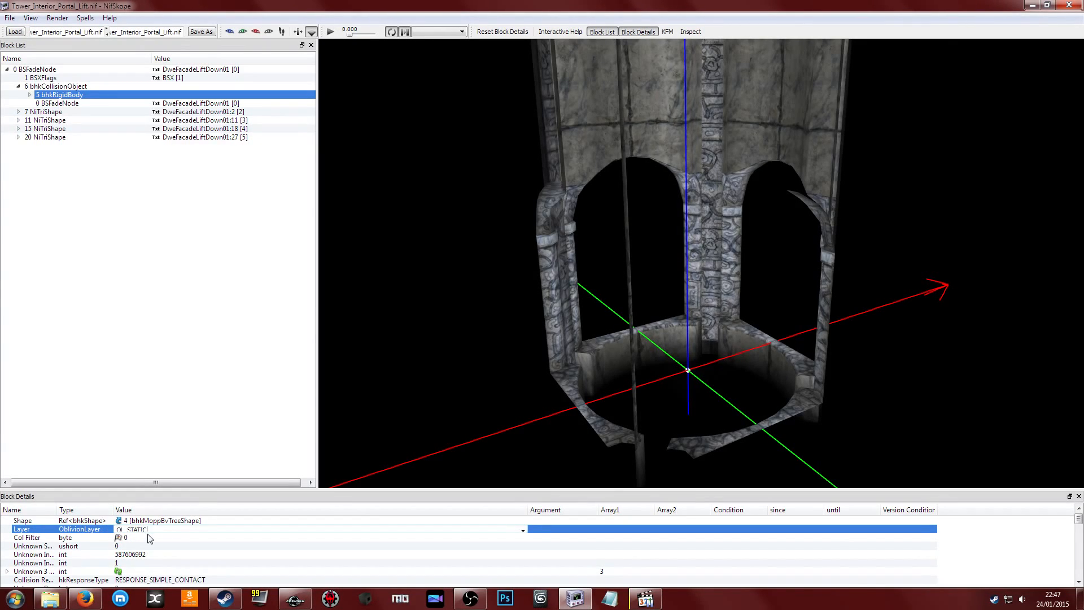
key(Return)
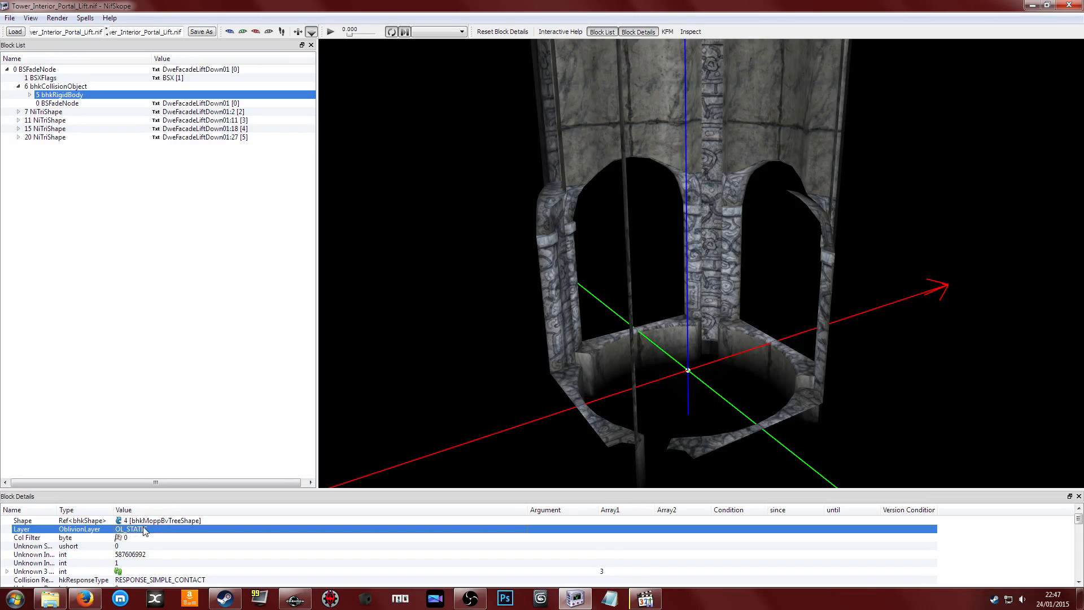
Set the bhkRigidBody's Layer back to OL_ANIM_STATIC
click(145, 530)
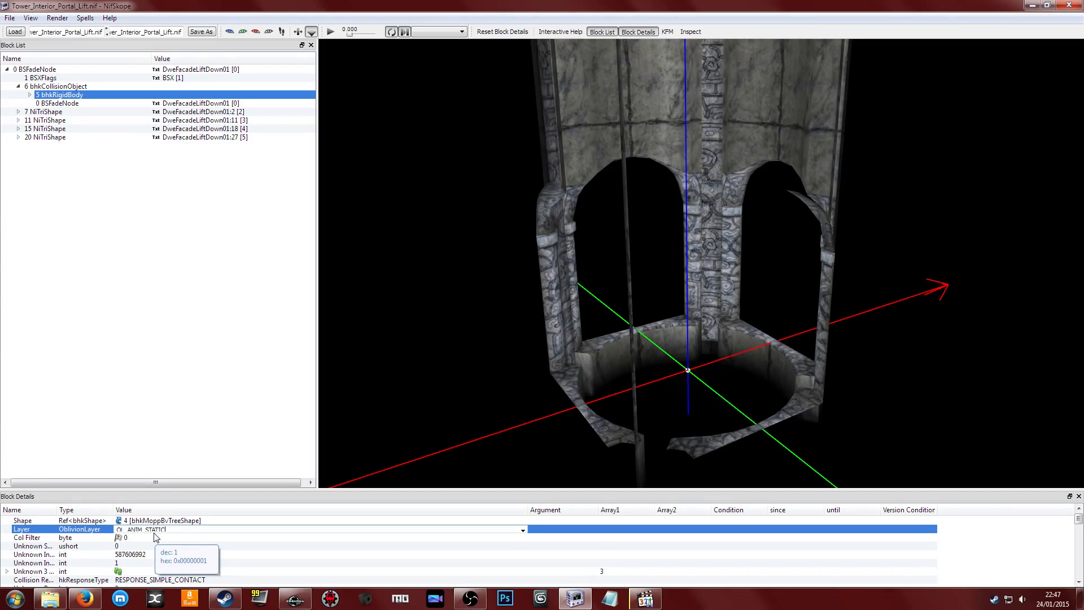
scroll(163, 529, up, 1)
scroll(167, 529, down, 1)
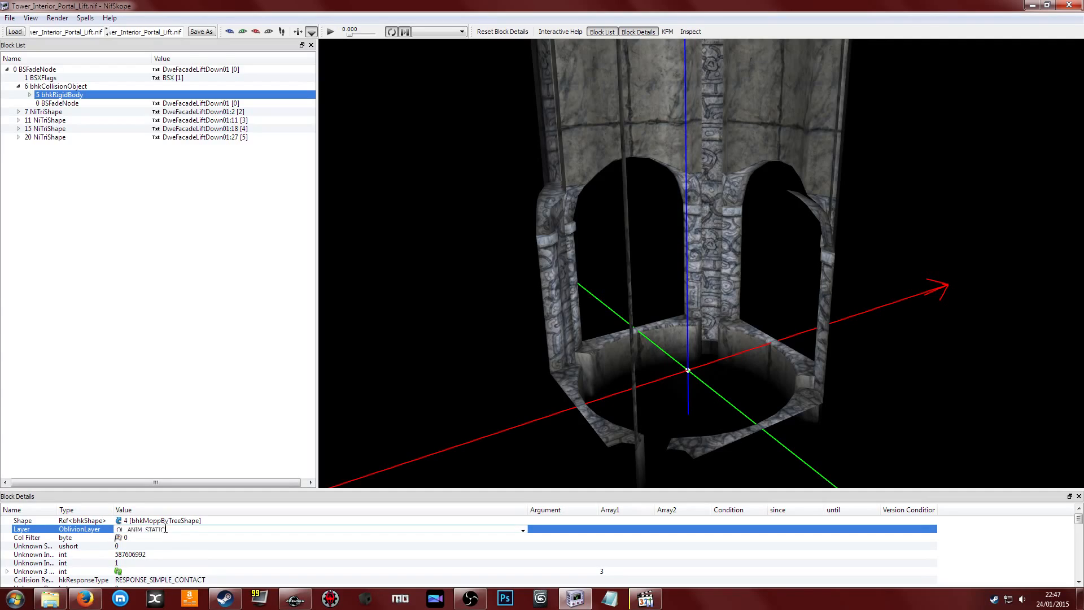
click(164, 537)
click(454, 531)
click(402, 530)
click(523, 531)
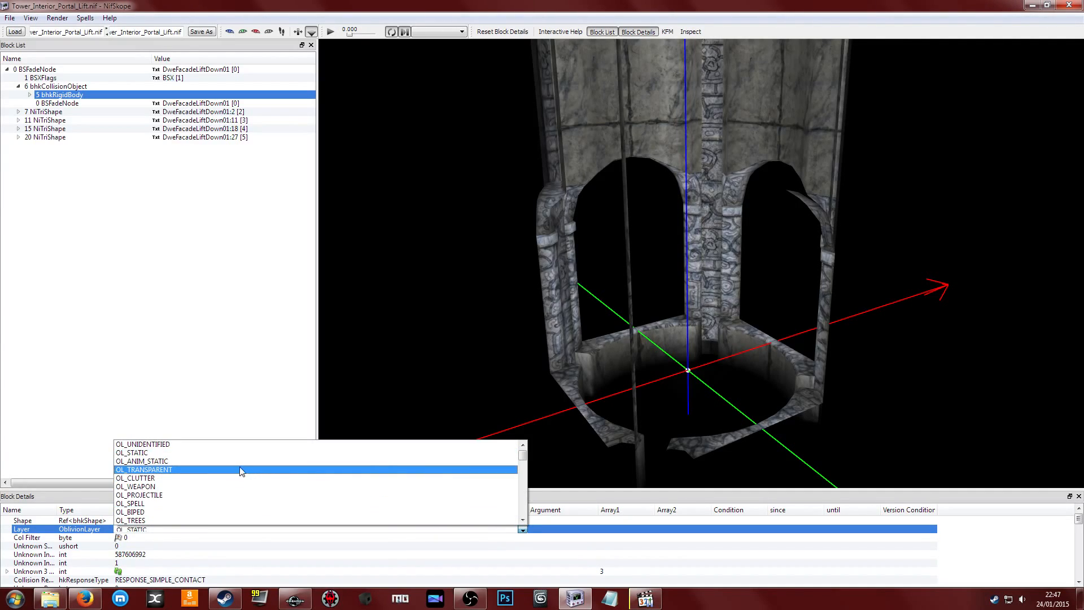
click(242, 462)
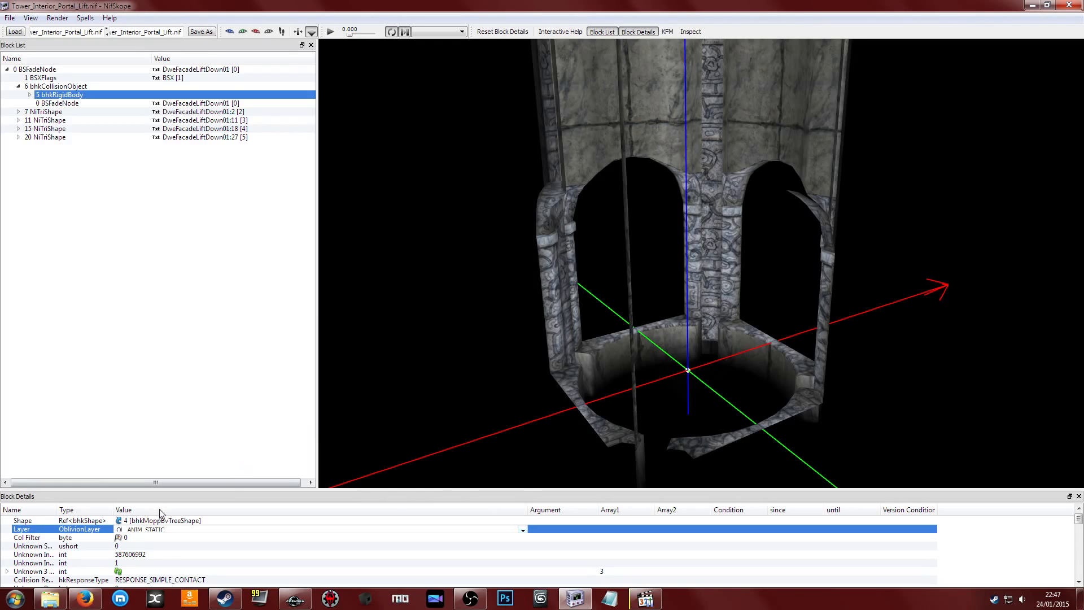
click(148, 546)
click(151, 531)
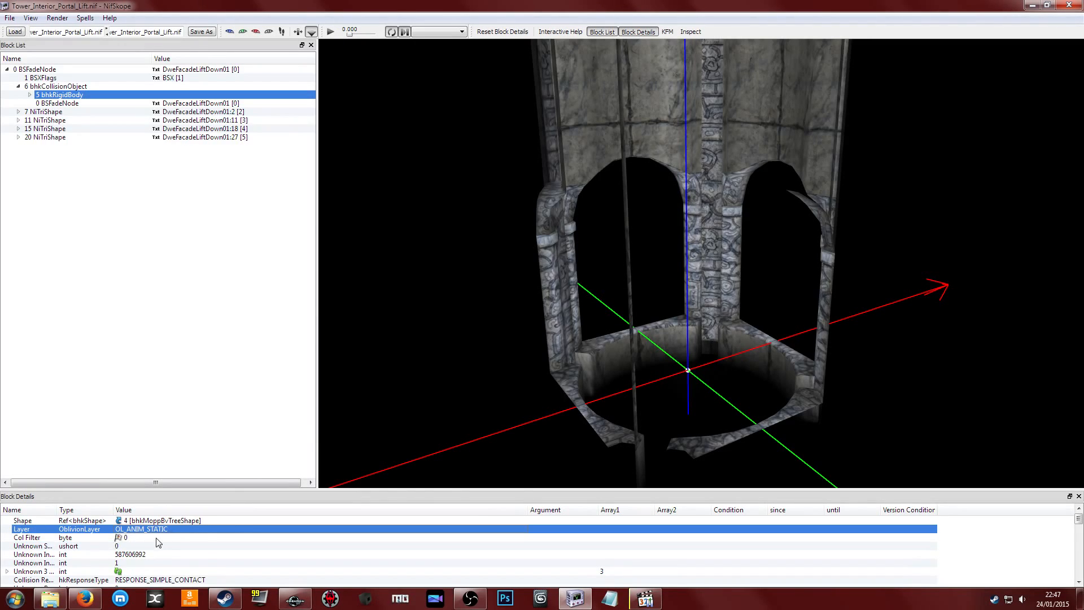
Find the Layer Copy entry in the bhkRigidBody's block details and check its value against the Layer
scroll(159, 542, down, 2)
scroll(159, 550, down, 1)
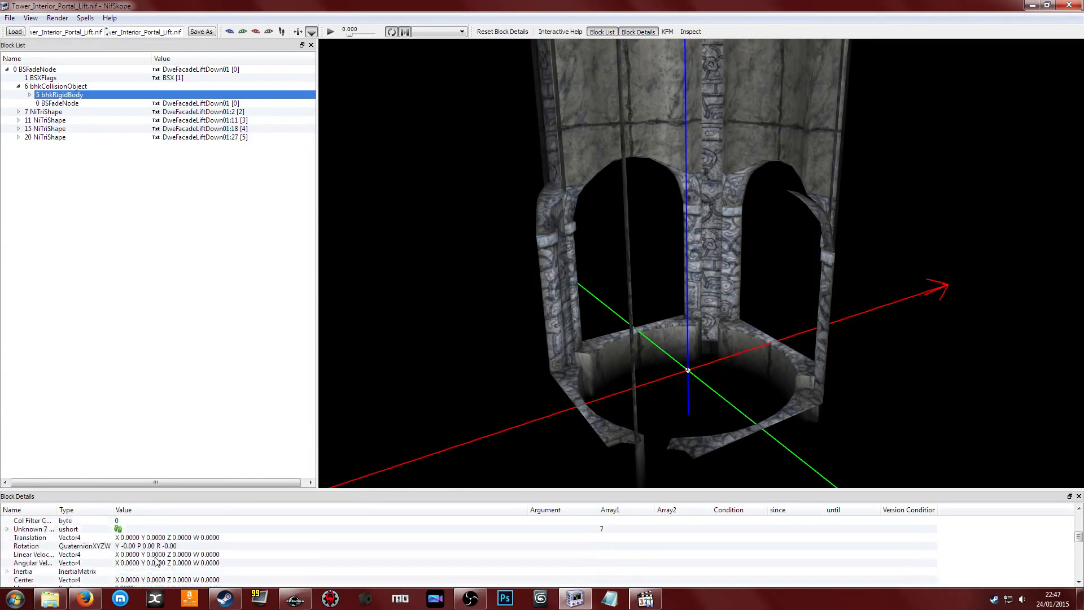
click(113, 538)
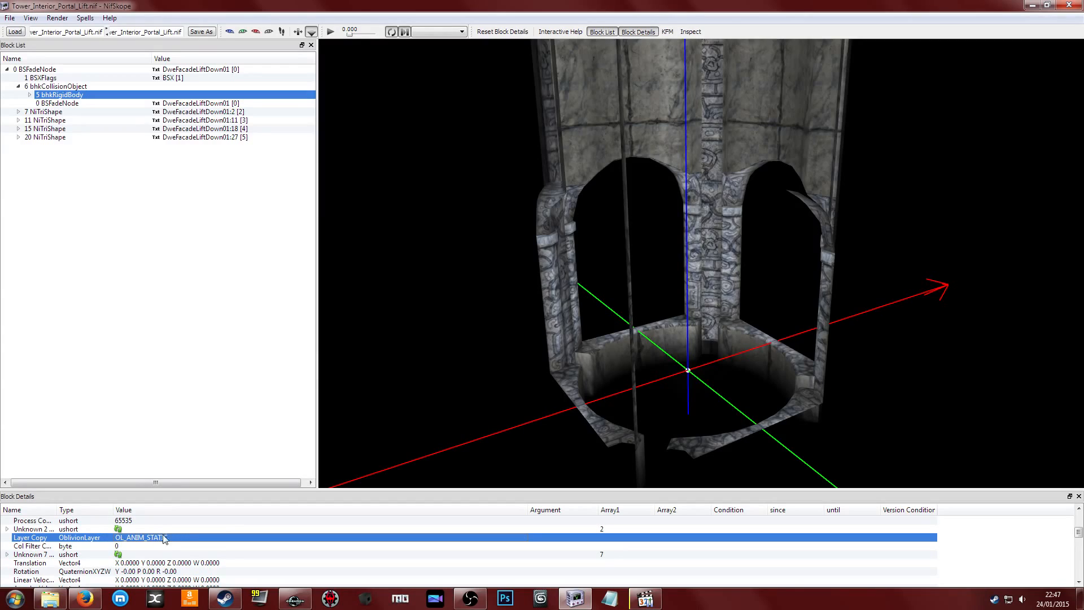
scroll(141, 542, down, 6)
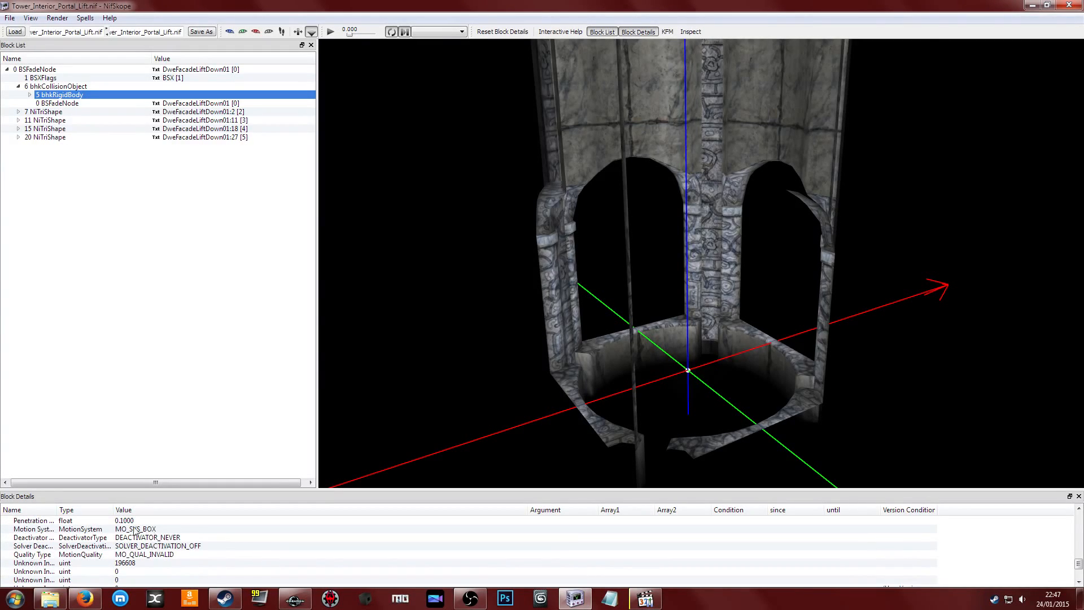
Try MO_SYS_KEYFRAMED as the bhkRigidBody's Motion System and return it to MO_SYS_BOX
click(120, 531)
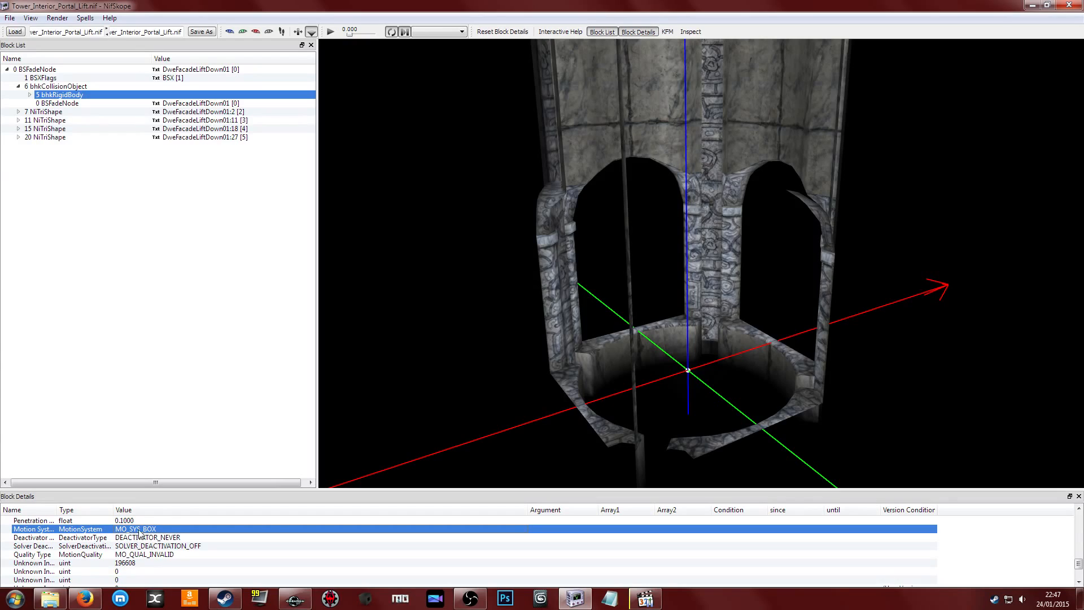
double_click(140, 532)
click(523, 531)
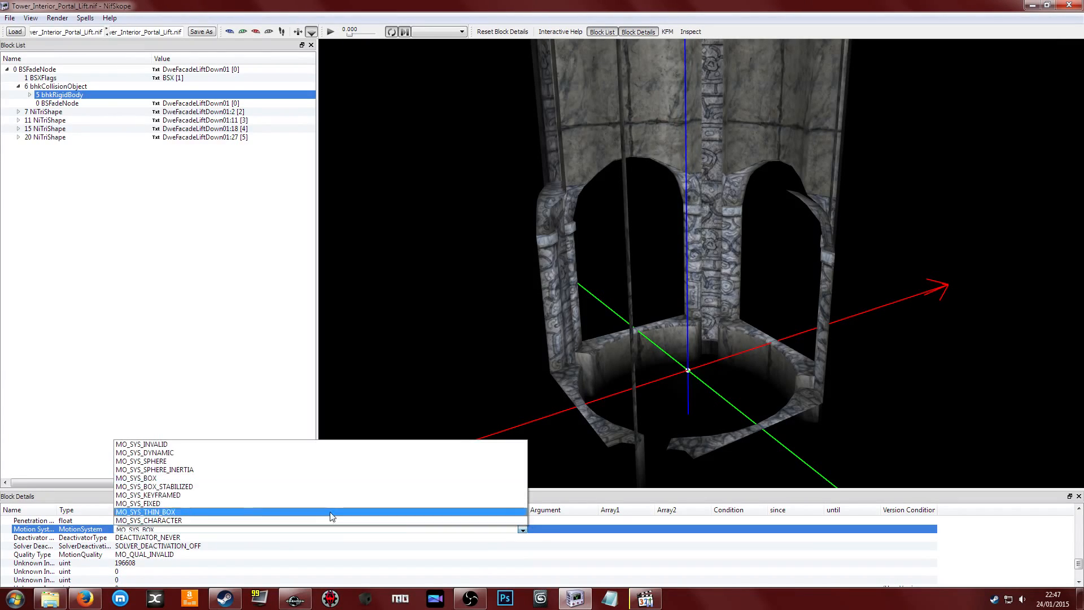
click(226, 495)
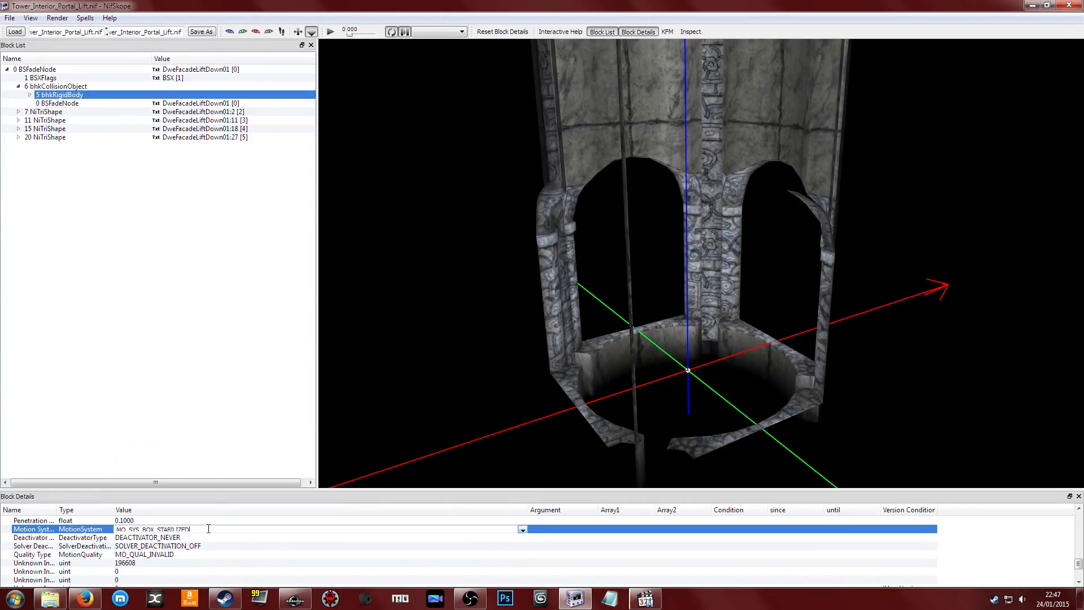
double_click(172, 529)
scroll(175, 529, up, 1)
click(179, 540)
click(148, 522)
click(144, 530)
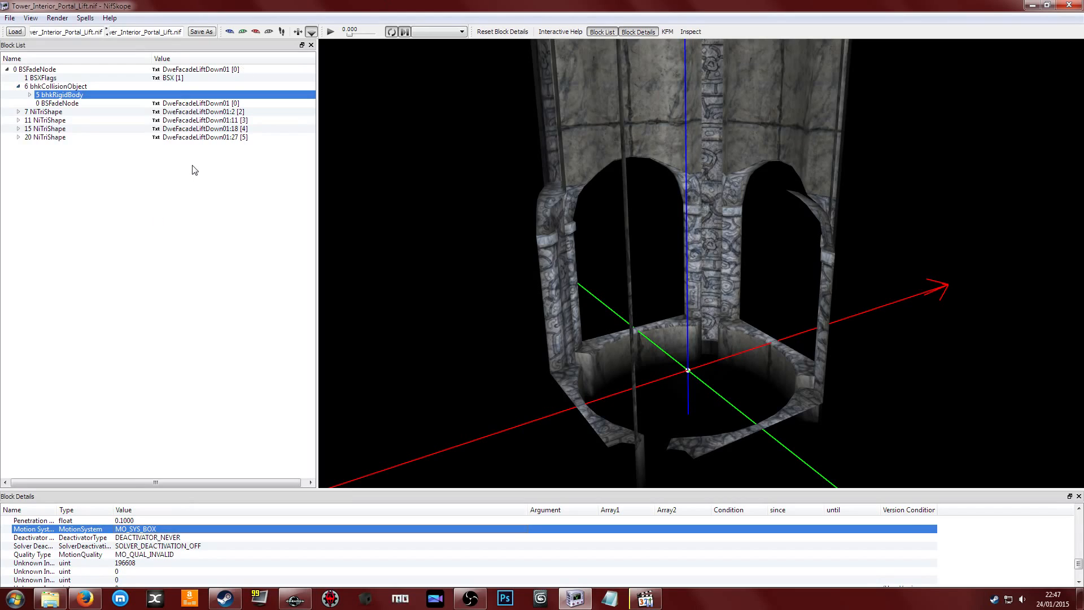
Close the portal lift mesh in NifSkope and the Structure folder window
click(1070, 5)
click(697, 223)
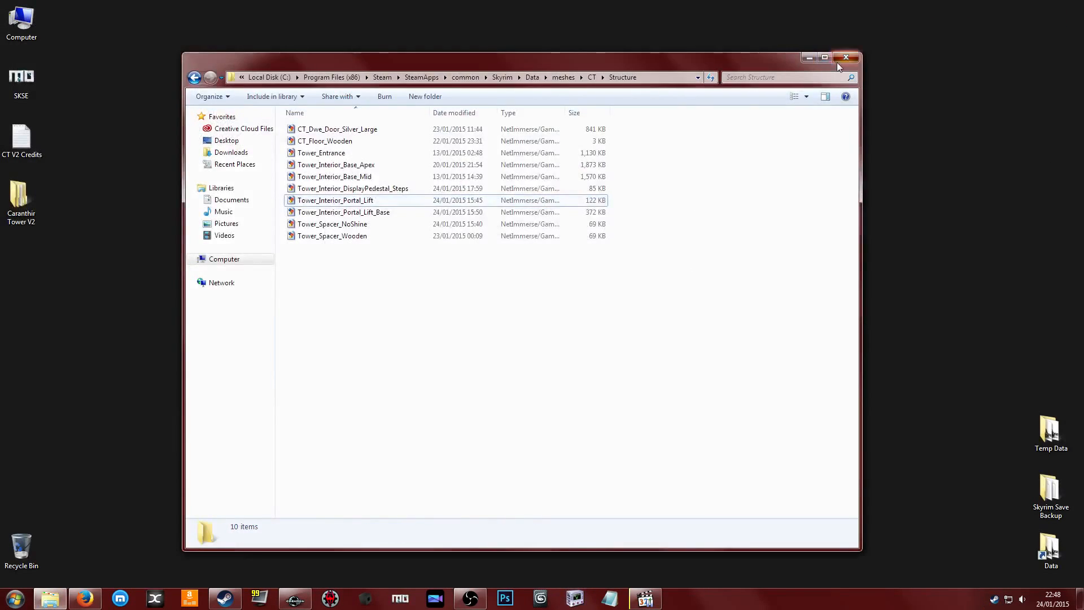
click(838, 59)
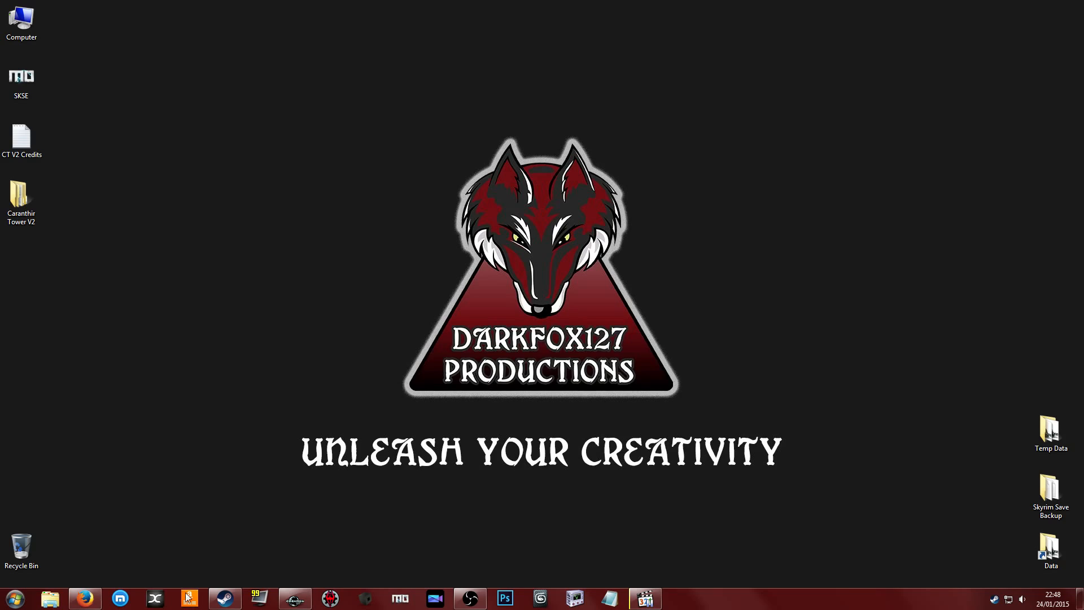
Switch to the Creation Kit and examine the lobby portal platform in CT_Central up close and from several angles
click(295, 598)
scroll(413, 279, up, 5)
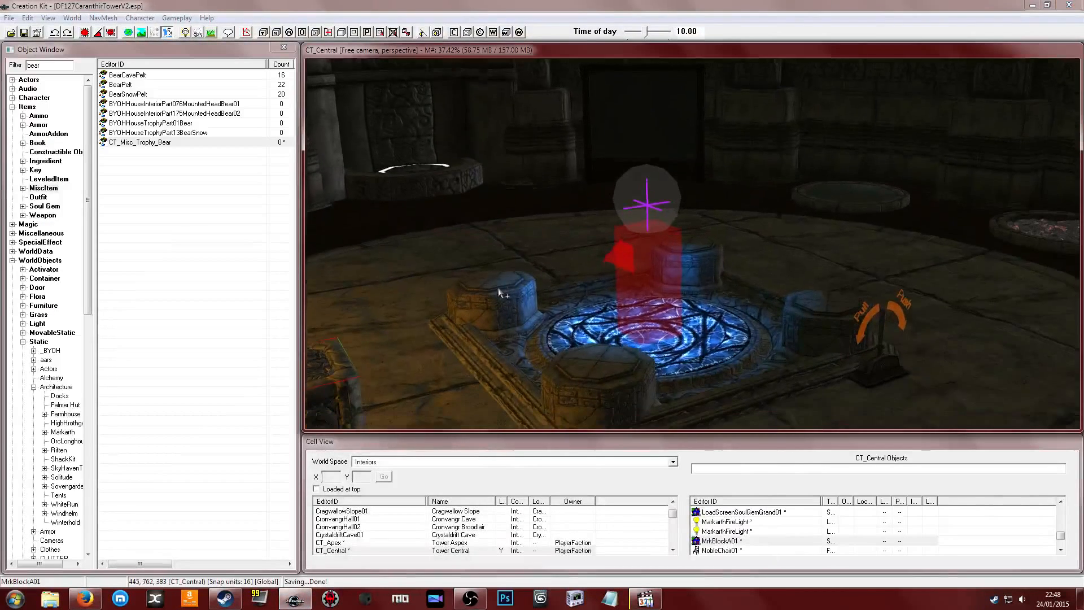
scroll(590, 235, up, 5)
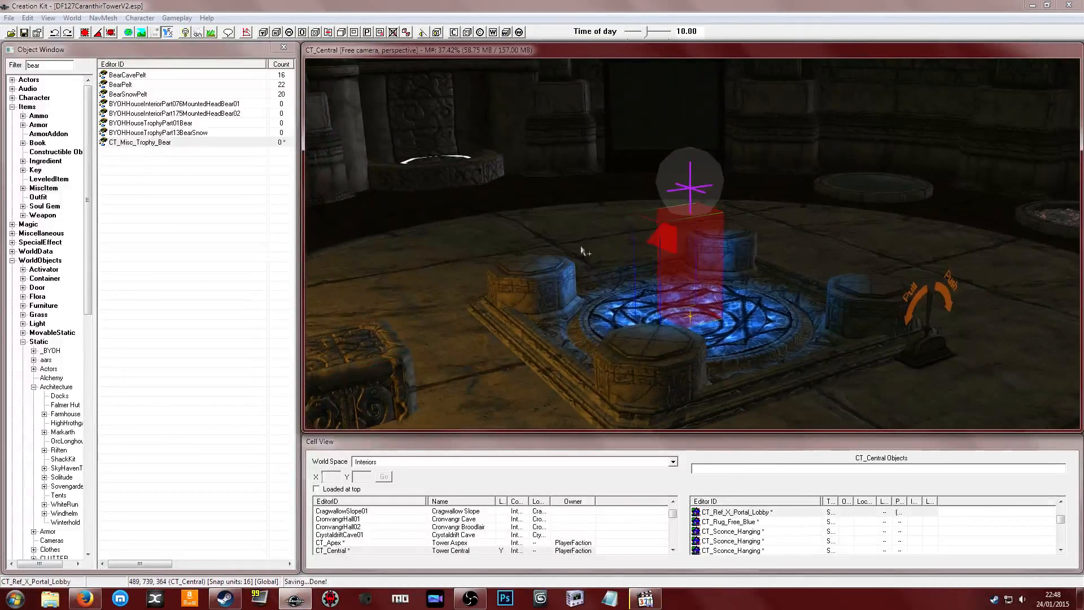
mouse_move(591, 235)
shift+middle_down()
mouse_move(644, 232)
mouse_move(637, 238)
mouse_move(622, 229)
mouse_move(638, 216)
shift+middle_up()
scroll(623, 232, up, 10)
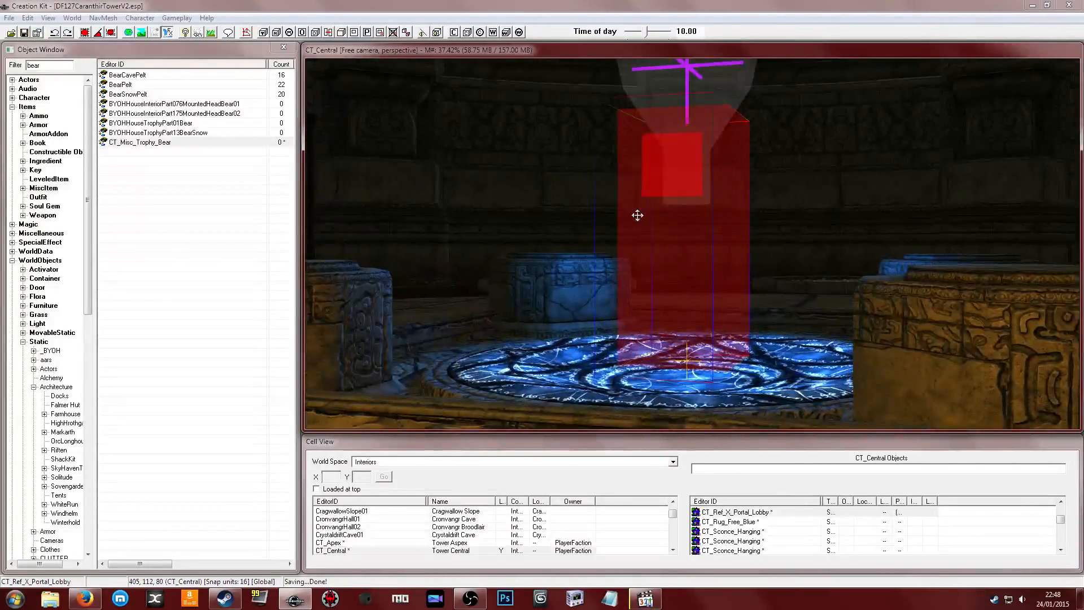
drag(638, 215, 634, 225)
mouse_move(634, 226)
shift+middle_down()
mouse_move(615, 245)
mouse_move(623, 224)
shift+middle_up()
scroll(625, 230, down, 5)
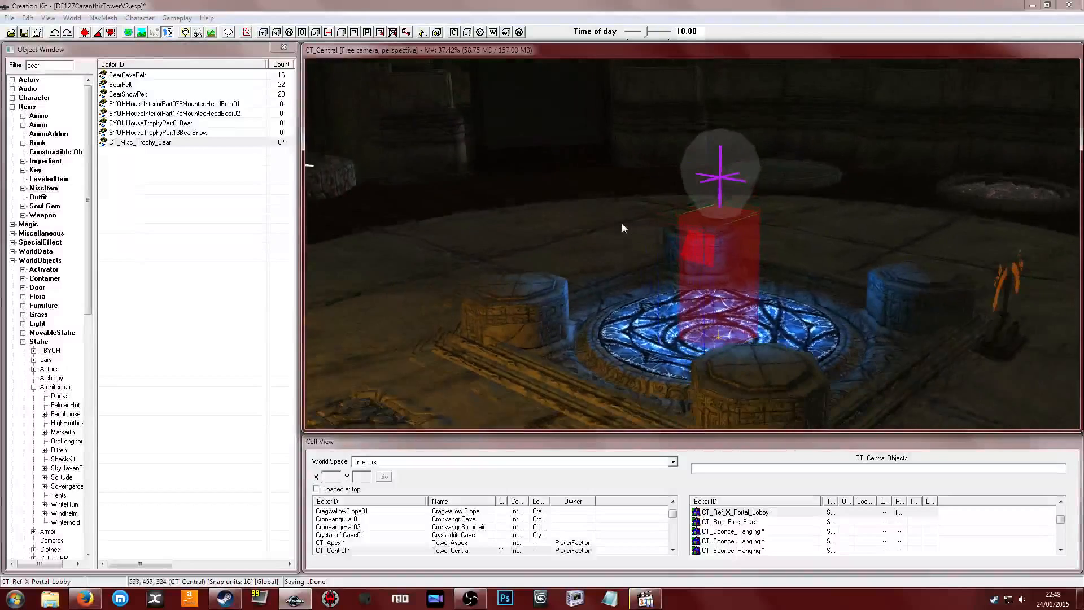
scroll(622, 222, down, 2)
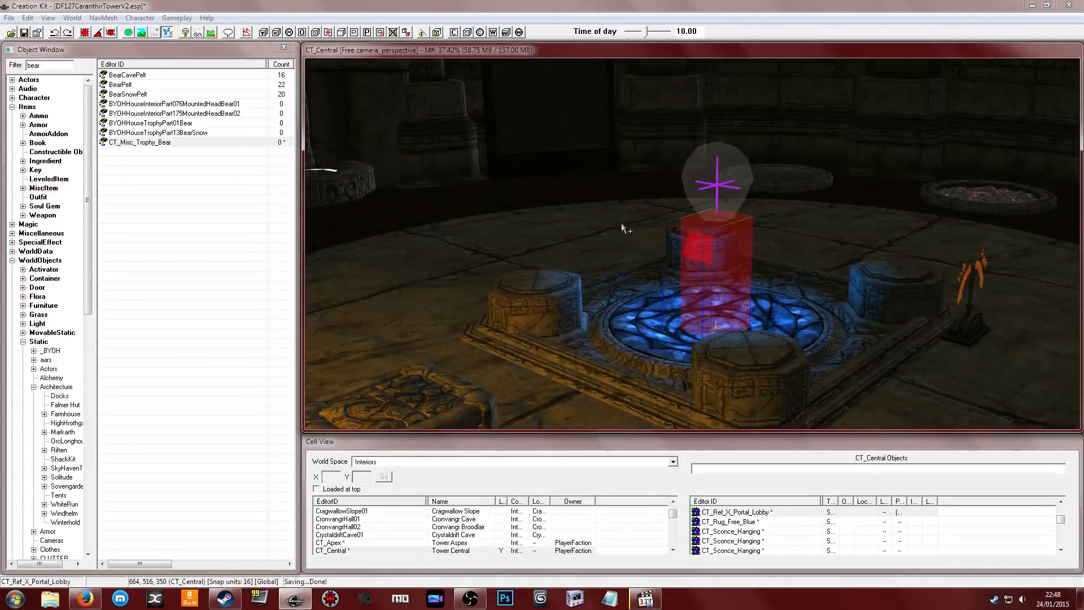
shift+middle_drag(623, 228, 621, 223)
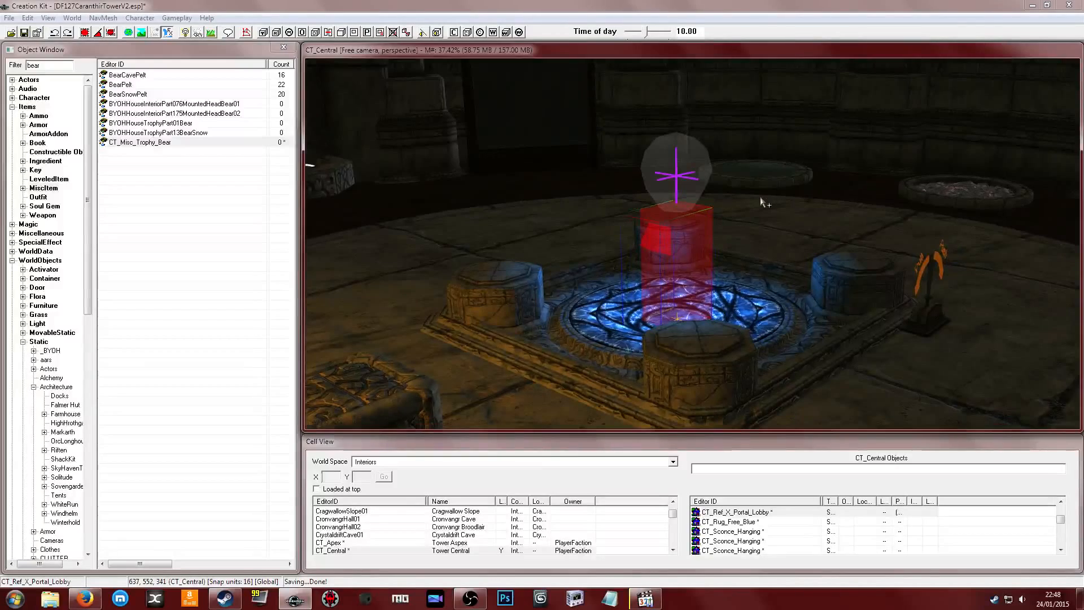
shift+middle_drag(762, 202, 699, 204)
click(706, 202)
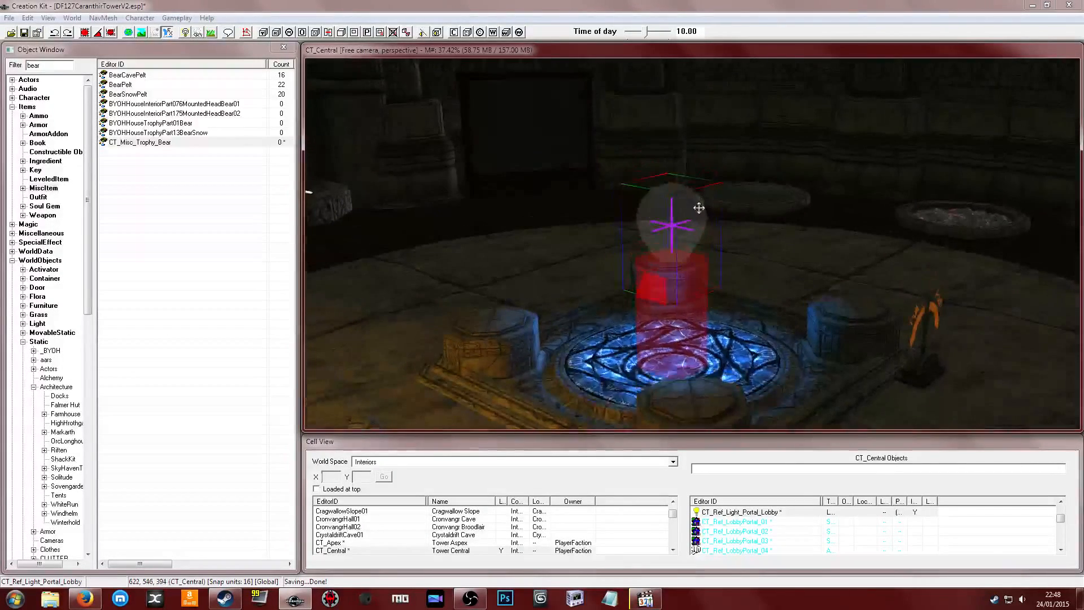
click(831, 295)
shift+middle_drag(793, 270, 751, 273)
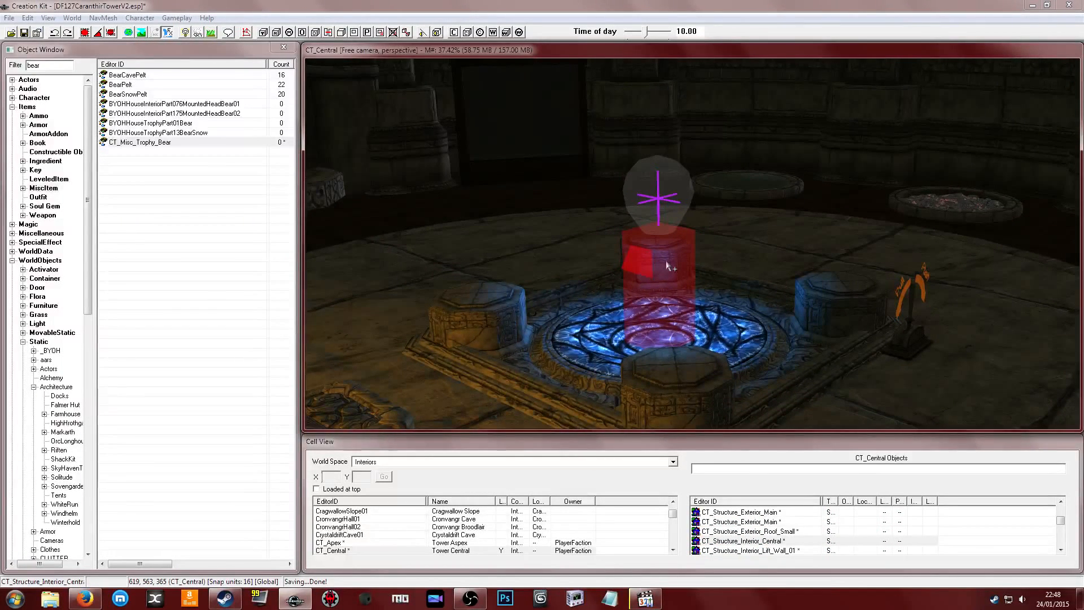
Switch to Firefox and review the TranslateTo parameters and the first Bird.TranslateTo example
click(84, 598)
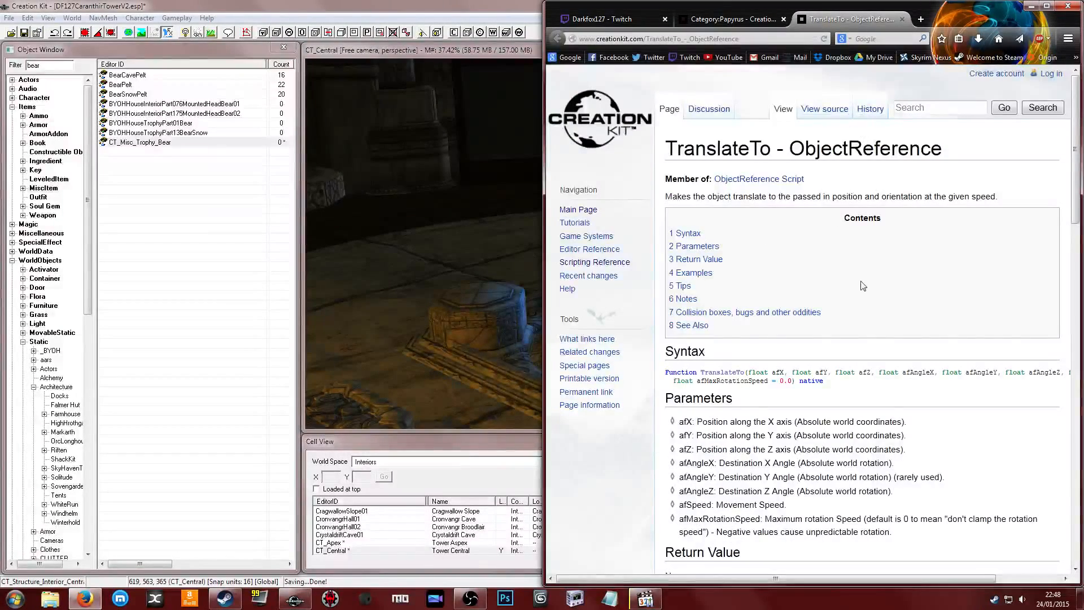
scroll(863, 285, down, 8)
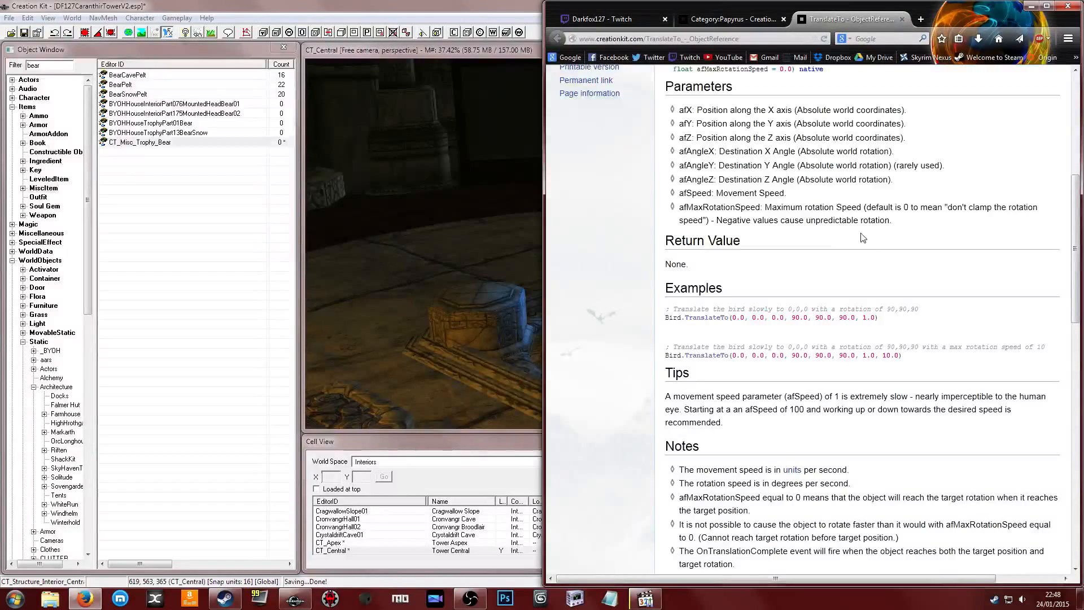
scroll(783, 338, up, 2)
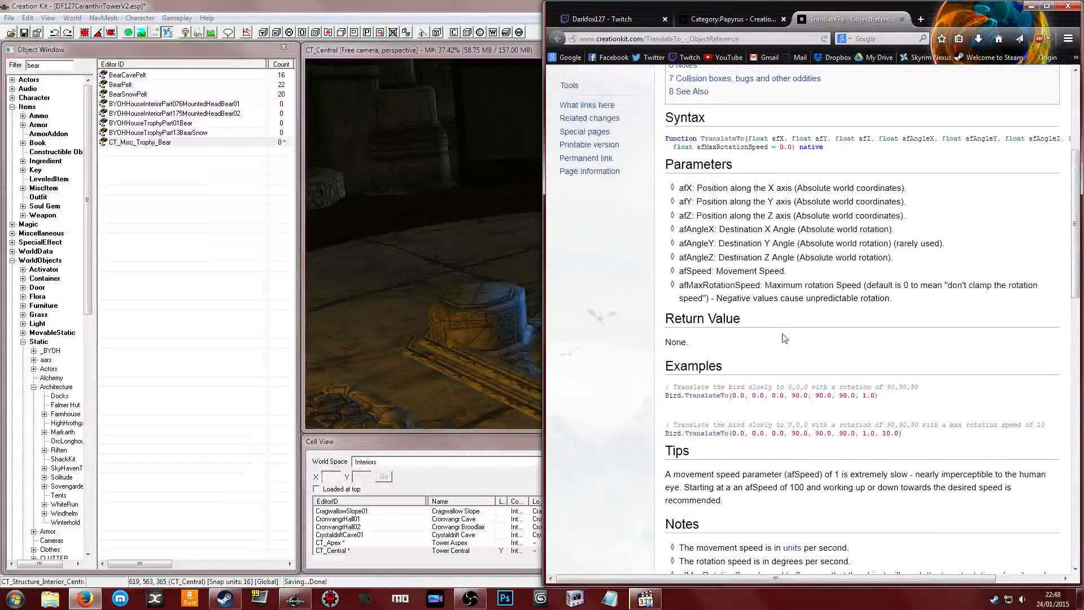
drag(666, 396, 677, 395)
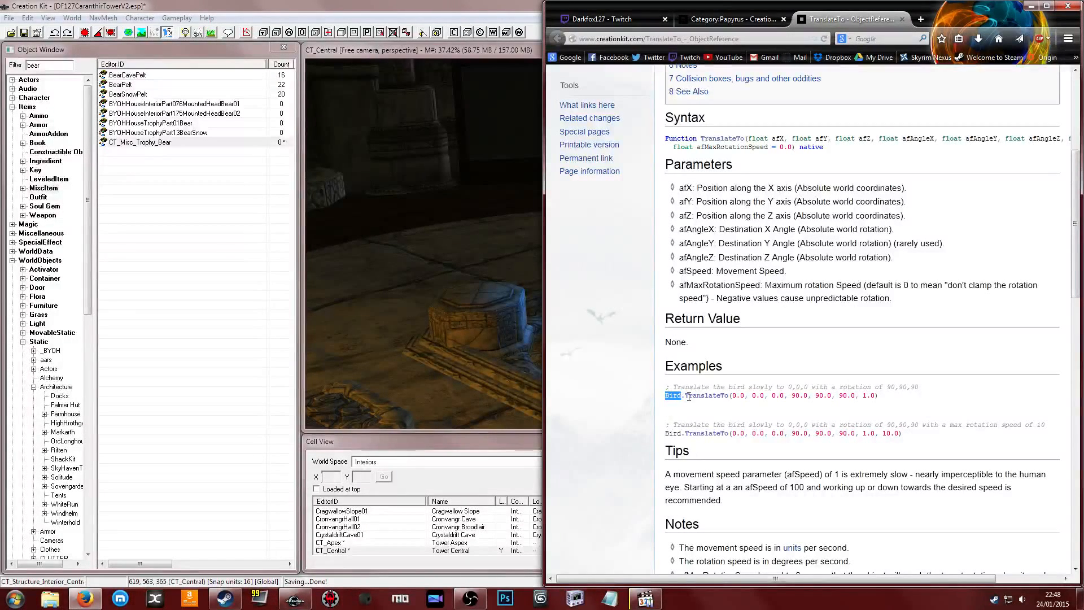
click(689, 397)
drag(685, 396, 856, 397)
click(694, 449)
Return to the Creation Kit and show the hidden central portal lift structure in CT_Central
click(464, 359)
key(1)
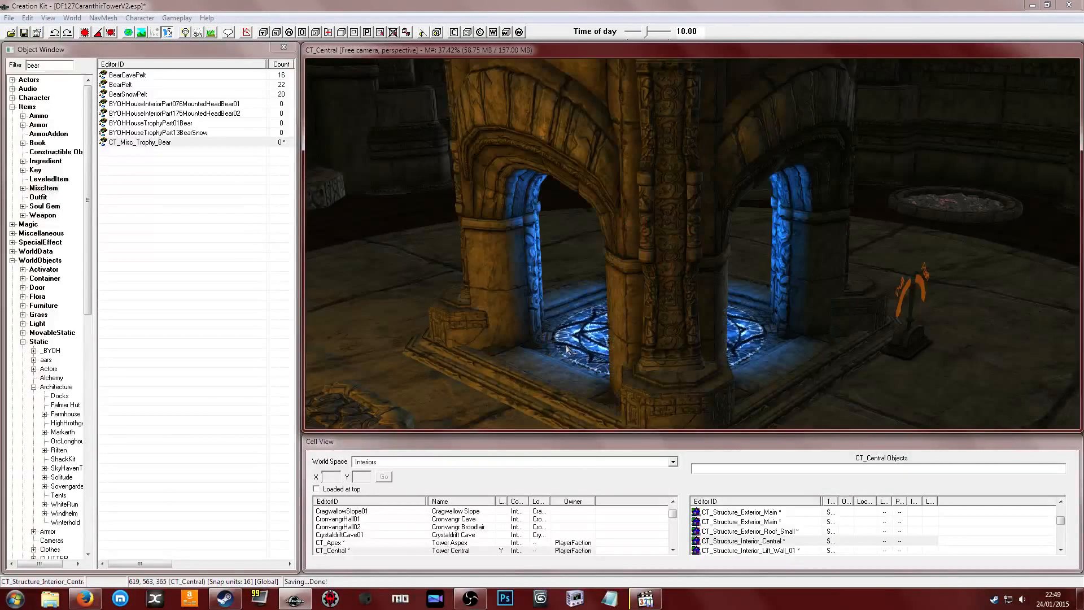
middle_drag(597, 319, 650, 283)
Open the CT_Ref_LobbyPortal_01 reference and examine the X, Y and Z position in its 3D Data
double_click(672, 226)
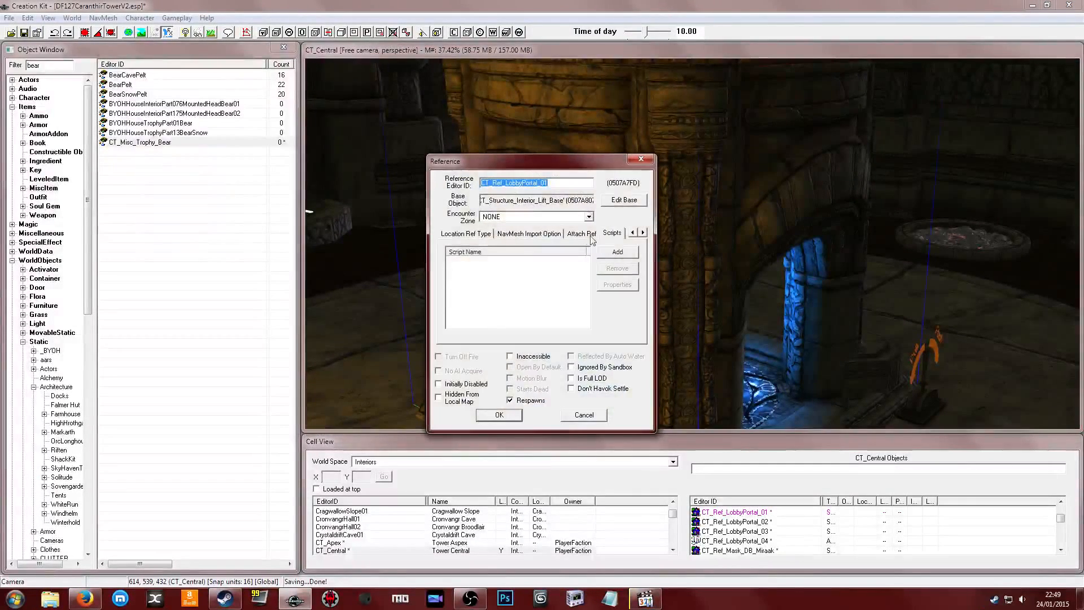
click(634, 233)
click(633, 233)
click(634, 233)
click(632, 233)
click(632, 234)
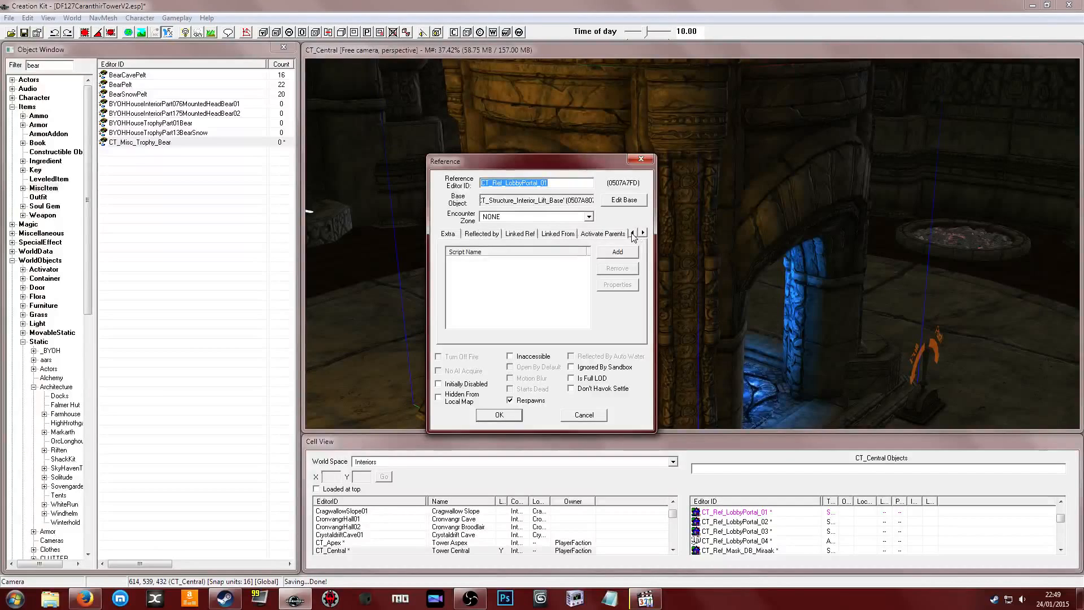
click(632, 234)
click(632, 233)
click(458, 234)
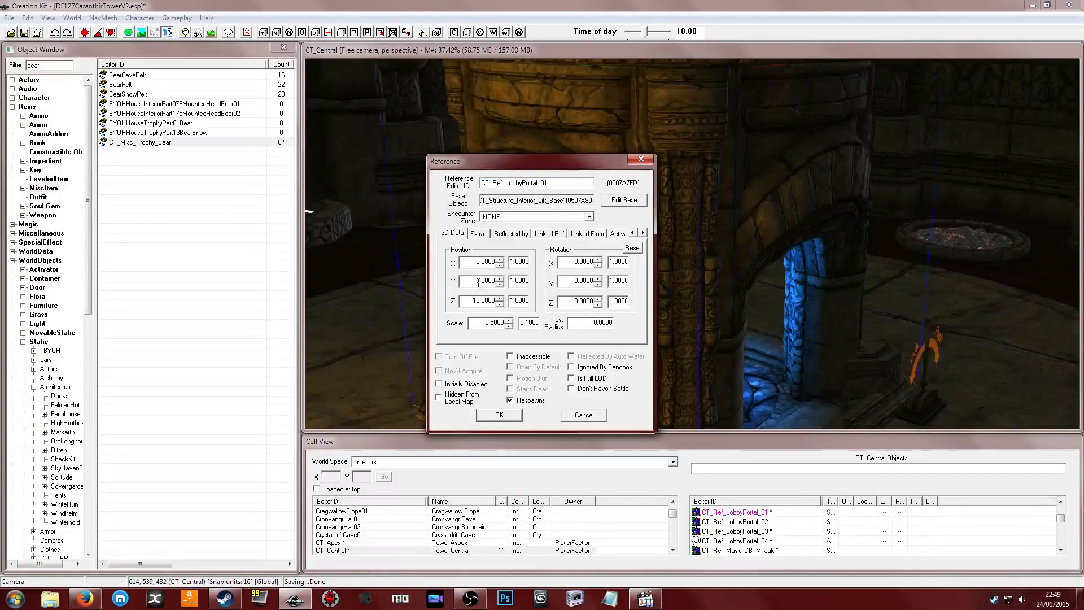
double_click(466, 261)
double_click(497, 281)
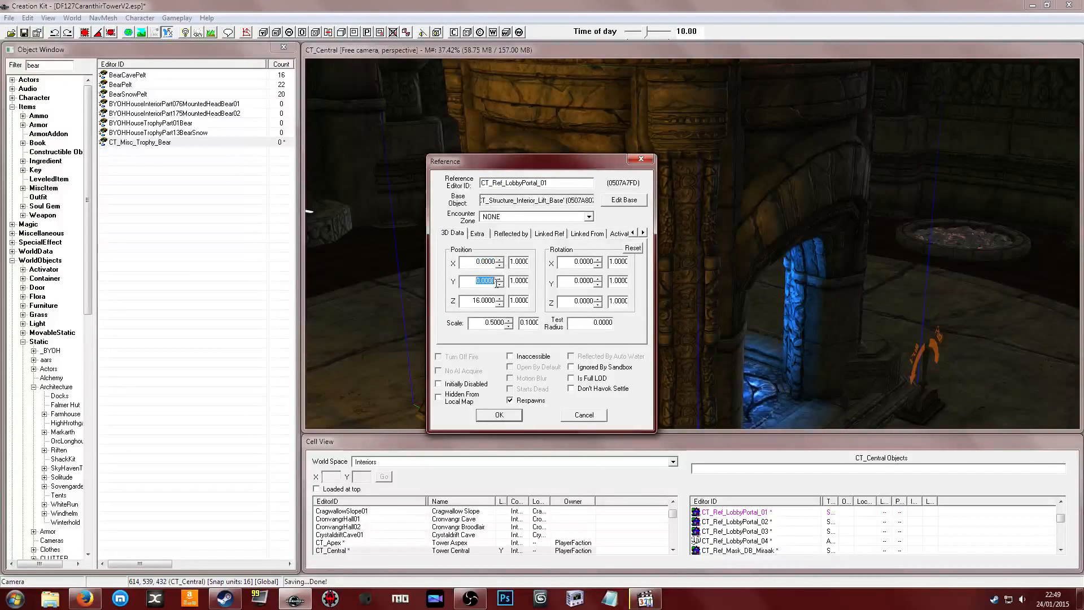
click(467, 301)
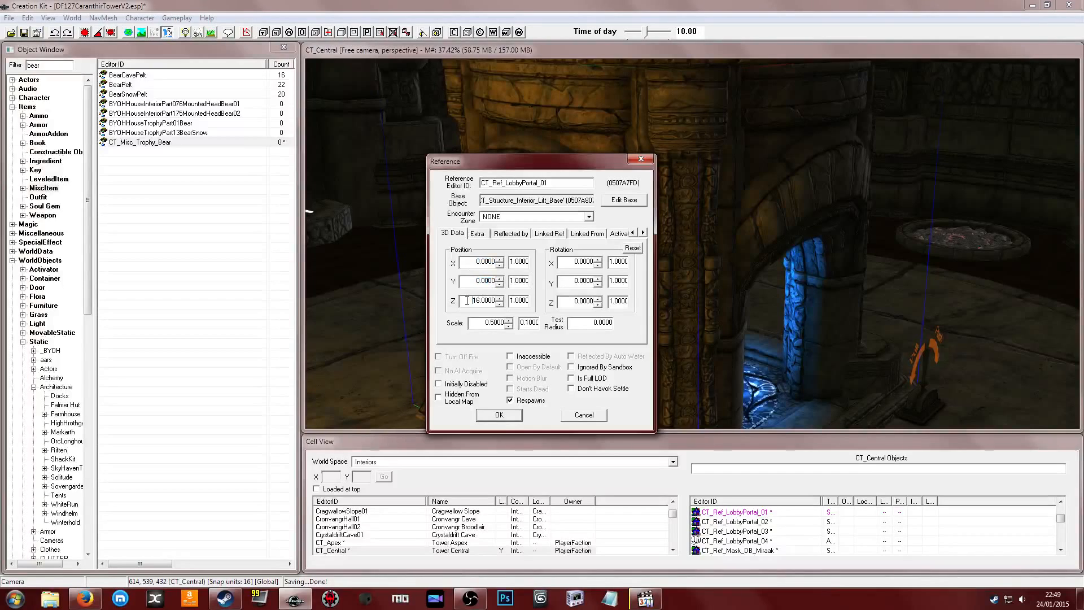
Examine the Z position and the X, Y and Z rotation in the 3D Data of CT_Ref_LobbyPortal_01
drag(467, 300, 529, 316)
click(490, 304)
drag(567, 262, 595, 263)
double_click(577, 283)
double_click(573, 301)
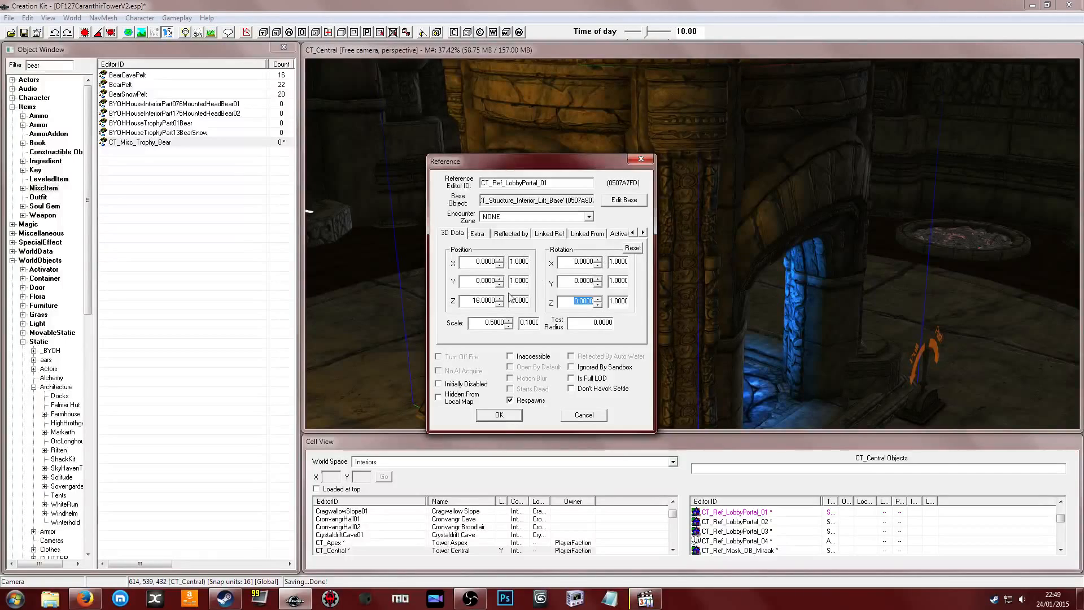
Switch to Notepad and record an UP heading, reference number 01 and the position note "Z - 16"
drag(587, 162, 371, 142)
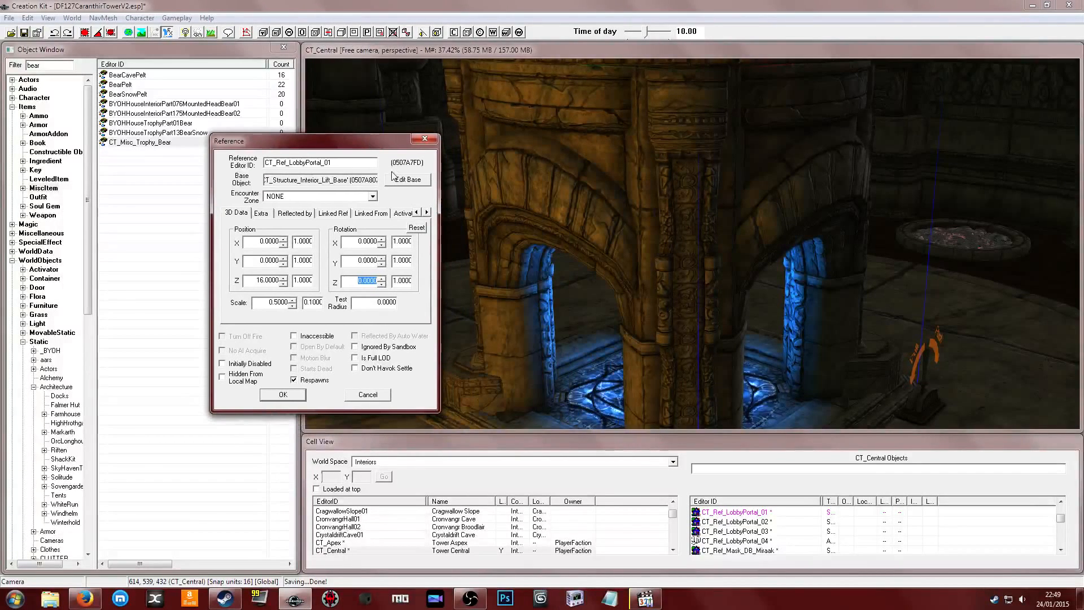
click(611, 599)
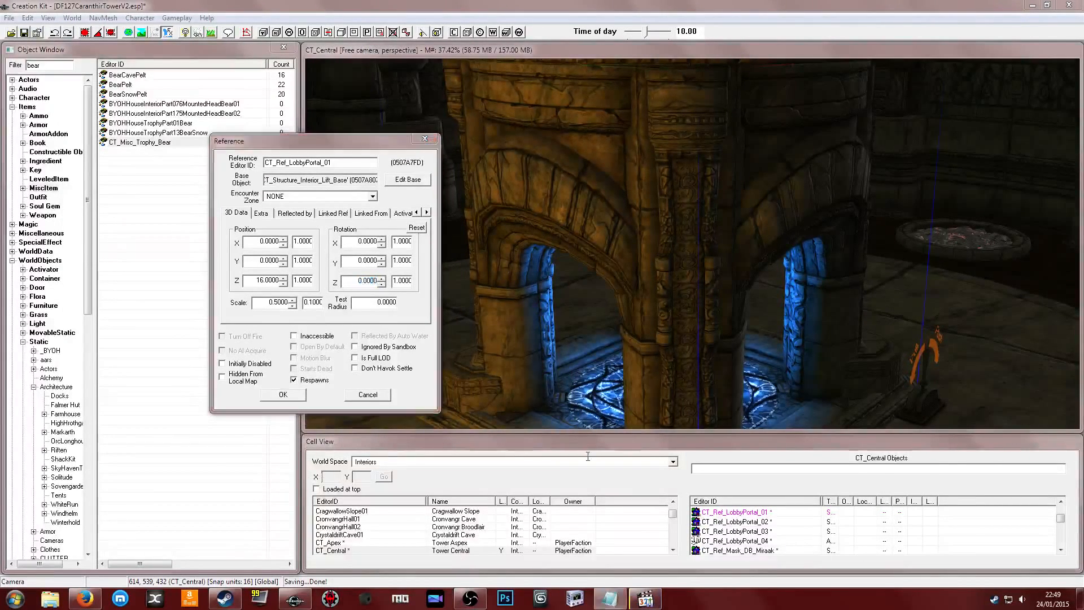
drag(512, 93, 1083, 215)
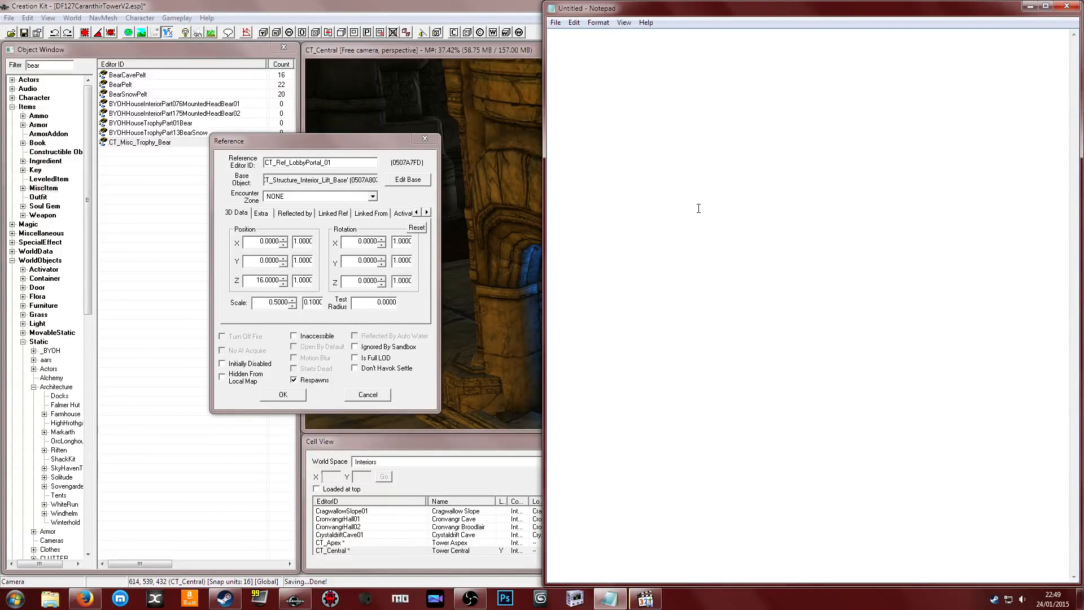
text(01UP)
key(Return)
text(01)
text(Z)
key(BackSpace)
key(BackSpace)
text(- 16)
Return to the Creation Kit, hide the outer lift base and examine the Z position of CT_Ref_LobbyPortal_02
click(406, 142)
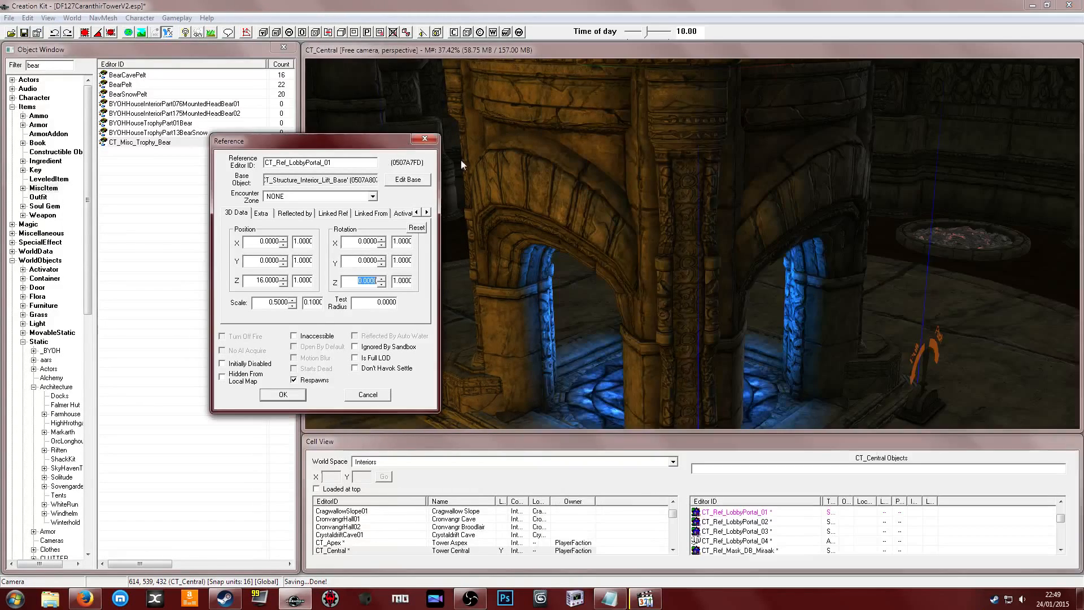
key(1)
key(1)
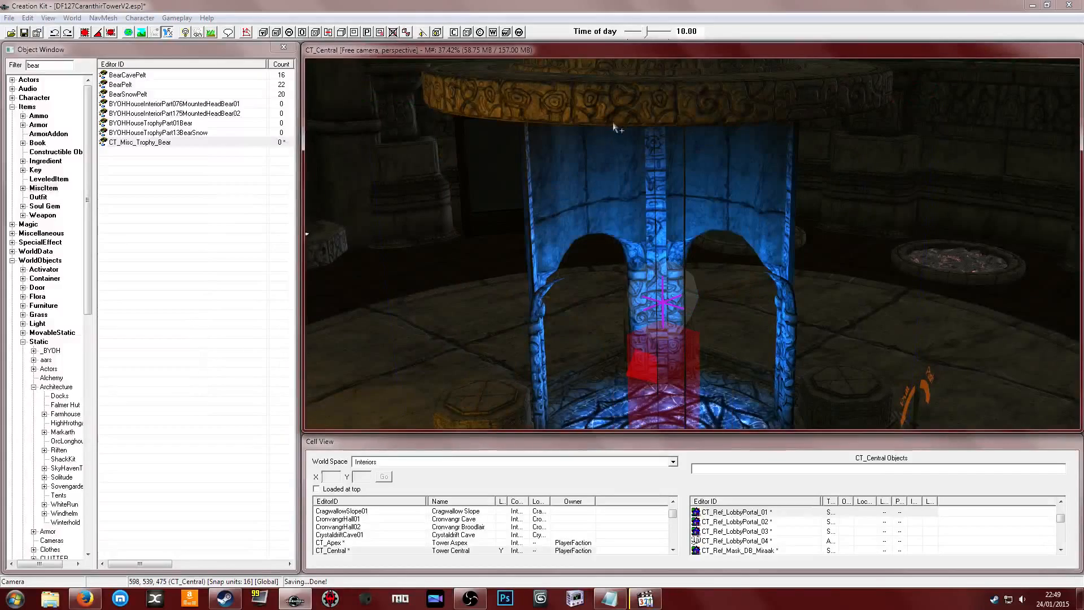
click(618, 113)
double_click(618, 113)
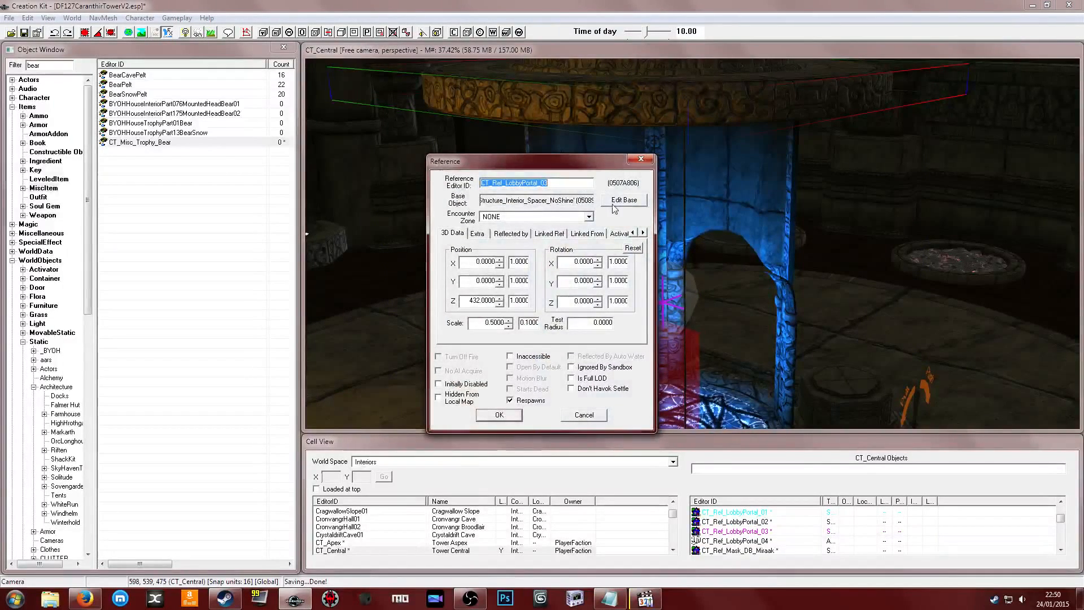
click(641, 159)
double_click(578, 186)
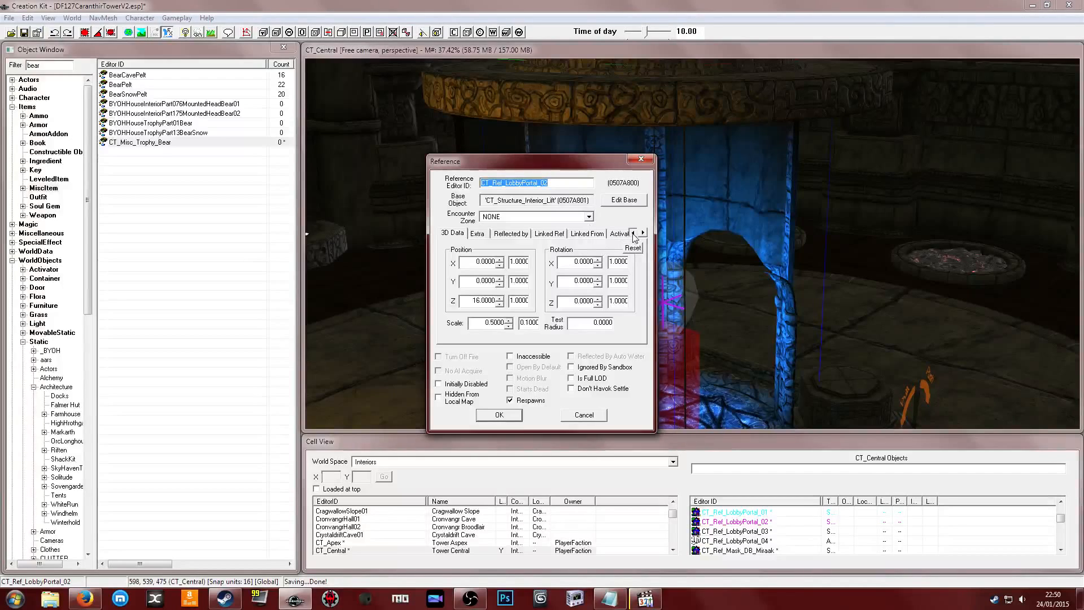
double_click(480, 300)
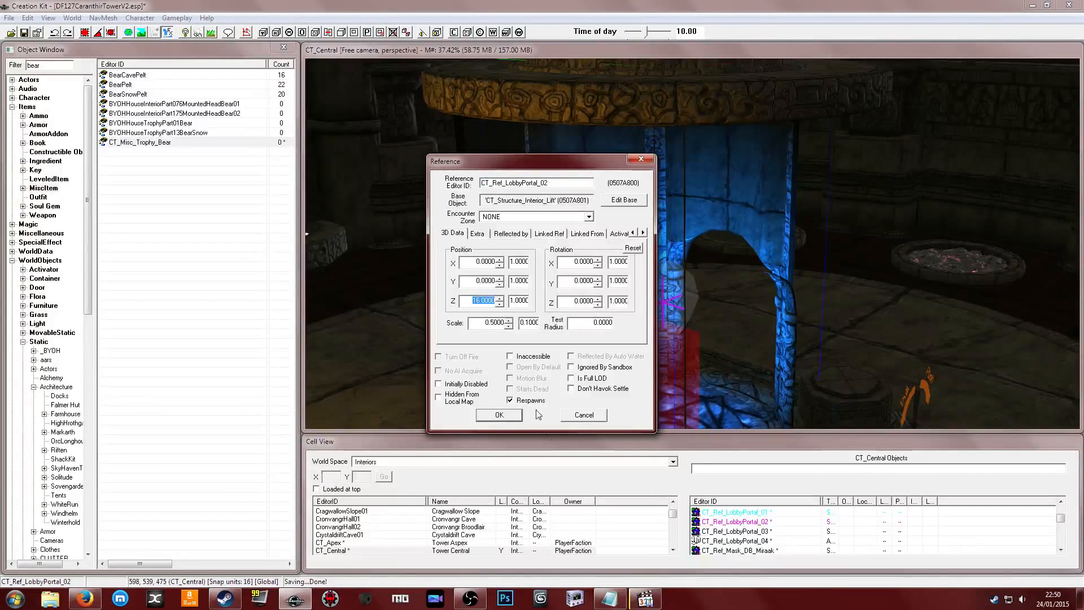
Switch to Notepad and clear the separate 02 and Z entries below the 01 line
click(610, 593)
drag(625, 83, 485, 82)
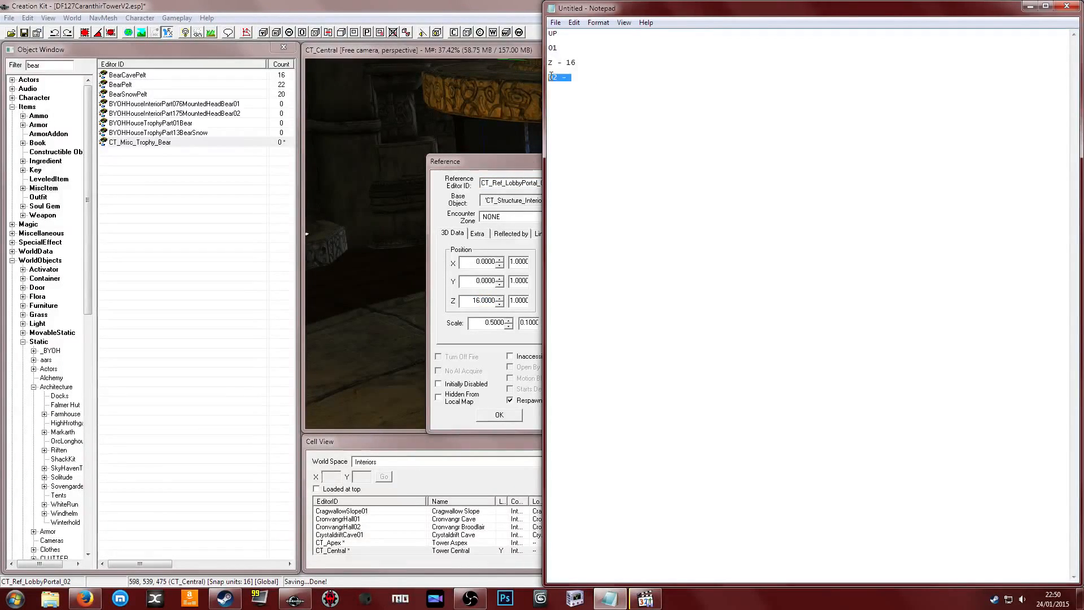
key(BackSpace)
text(& 02)
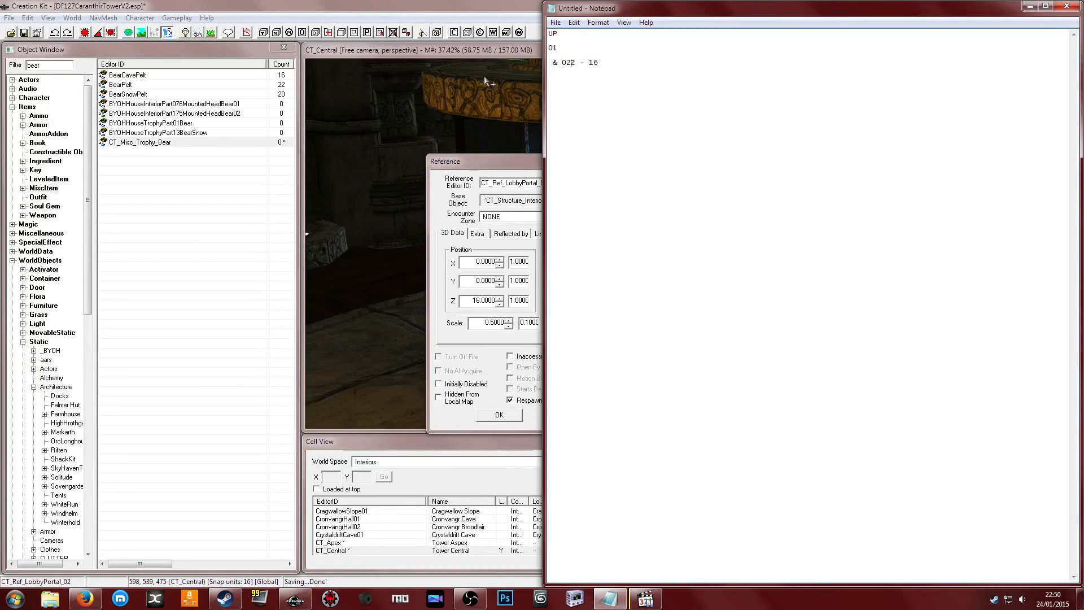
key(Down)
key(shift+End)
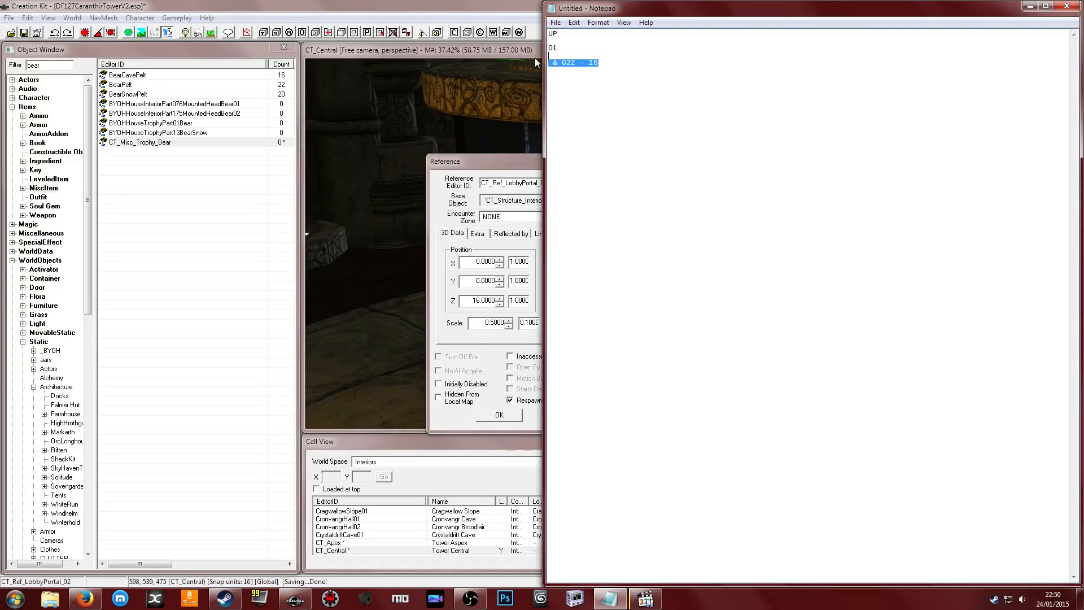
key(BackSpace)
key(BackSpace)
key(BackSpace)
Extend the reference line to "01 & 02" and add "Z -16 Rest 0" beneath it
text(& 02)
key(Return)
text(Z)
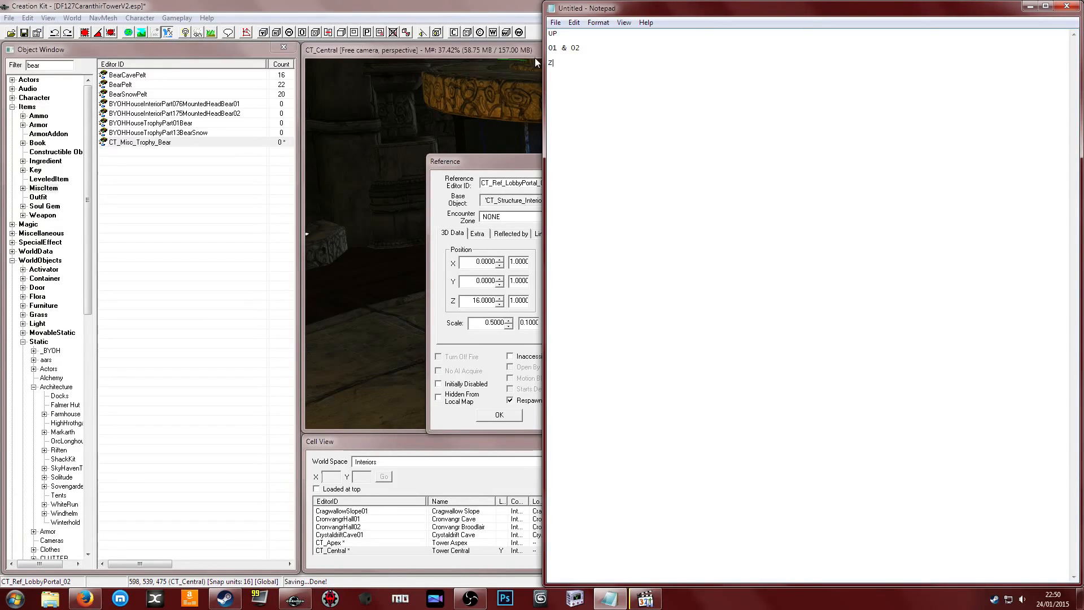
text( -16    Rest 0)
key(Return)
key(Return)
Return to the Creation Kit, open the CT_Ref_LobbyPortal_03 reference and copy its Z position
key(alt+Tab)
click(641, 159)
double_click(682, 99)
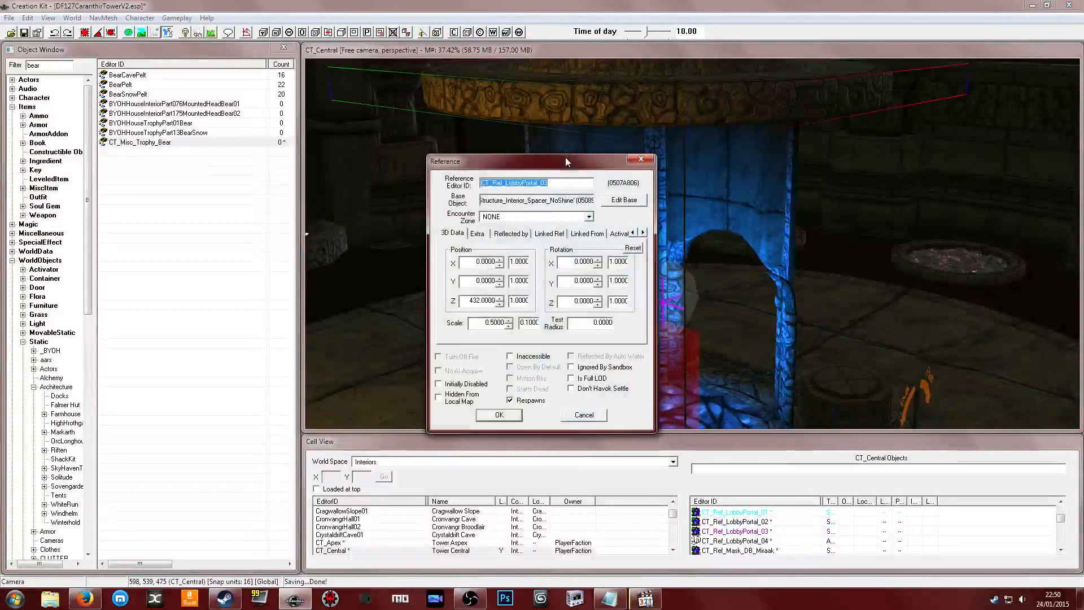
double_click(469, 300)
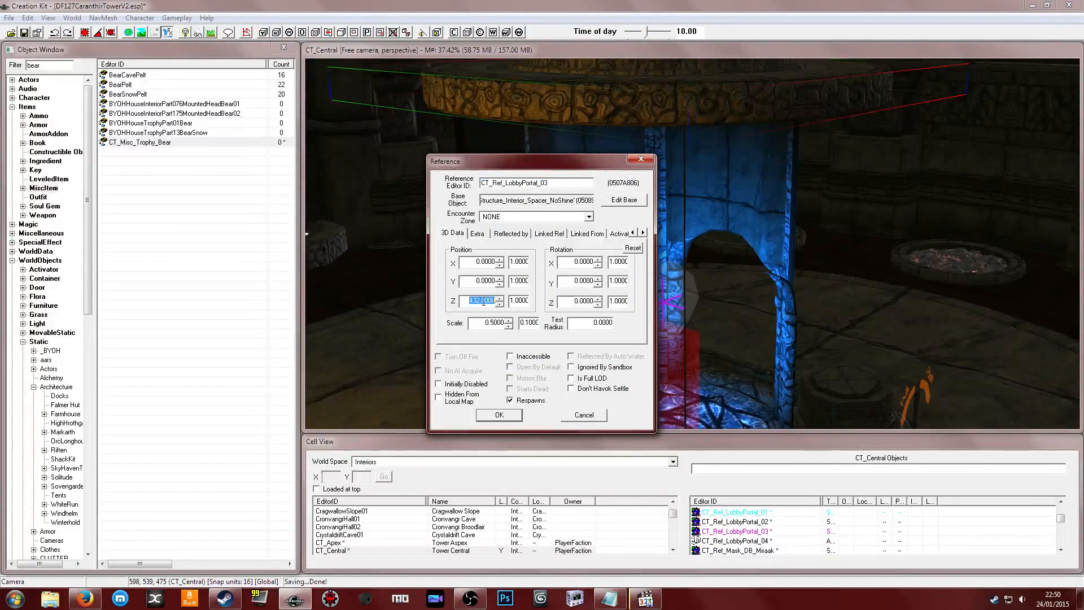
right_click(469, 302)
click(510, 338)
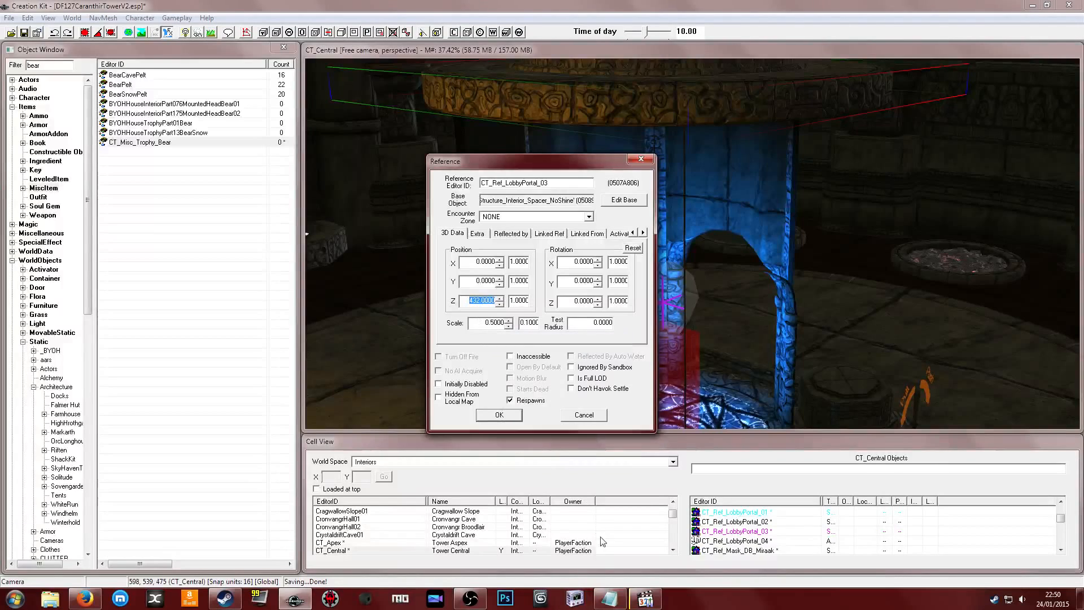
Add a 03 entry to the Notepad note with "432.0000 and rest 0", followed by a 04 heading
click(608, 601)
text(03)
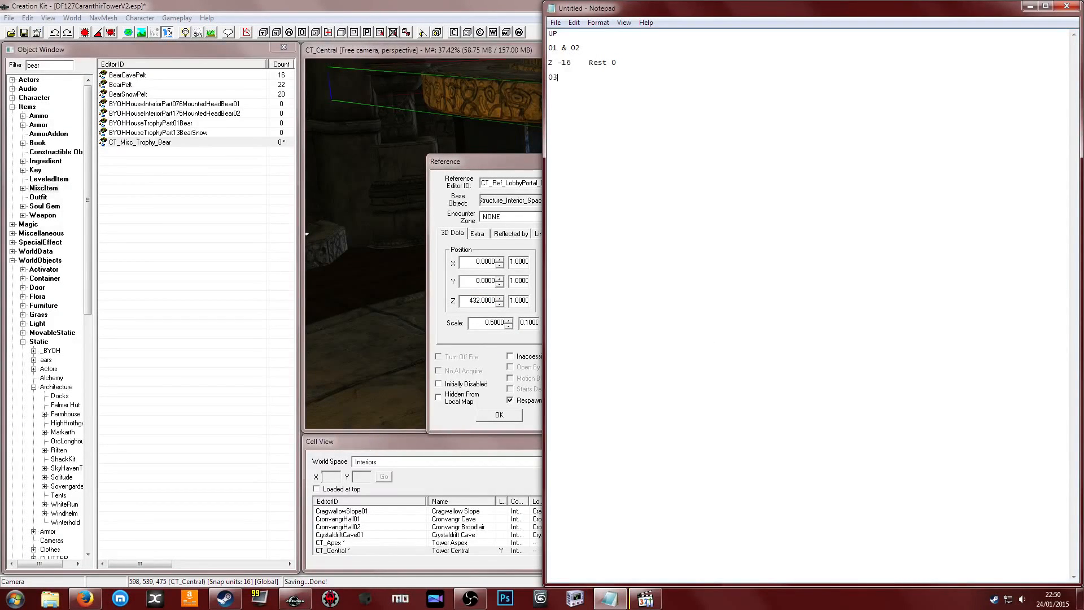
key(Return)
key(Return)
key(ctrl+v)
text(and rest 0)
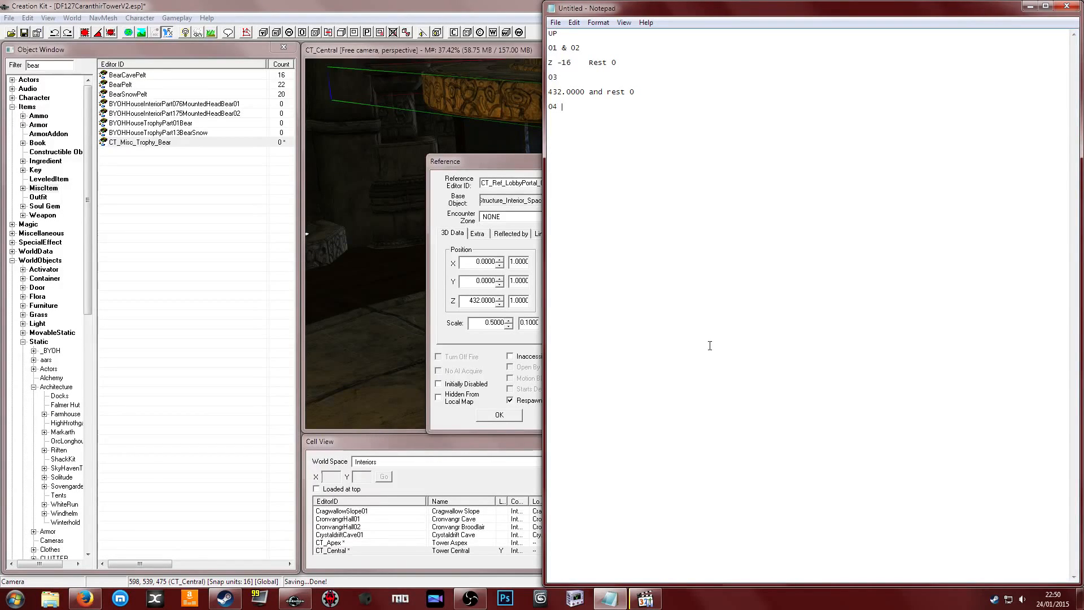
key(Return)
Return to the Creation Kit, open the CT_Ref_LobbyPortal_04 reference, copy its Z position and close it without changes
click(480, 195)
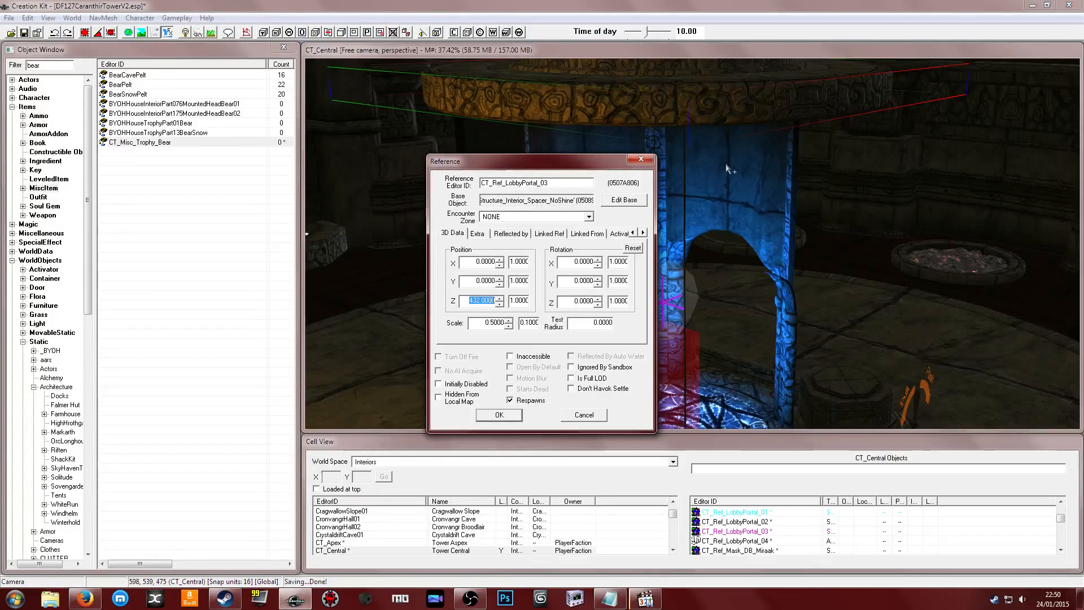
click(649, 158)
scroll(672, 228, down, 5)
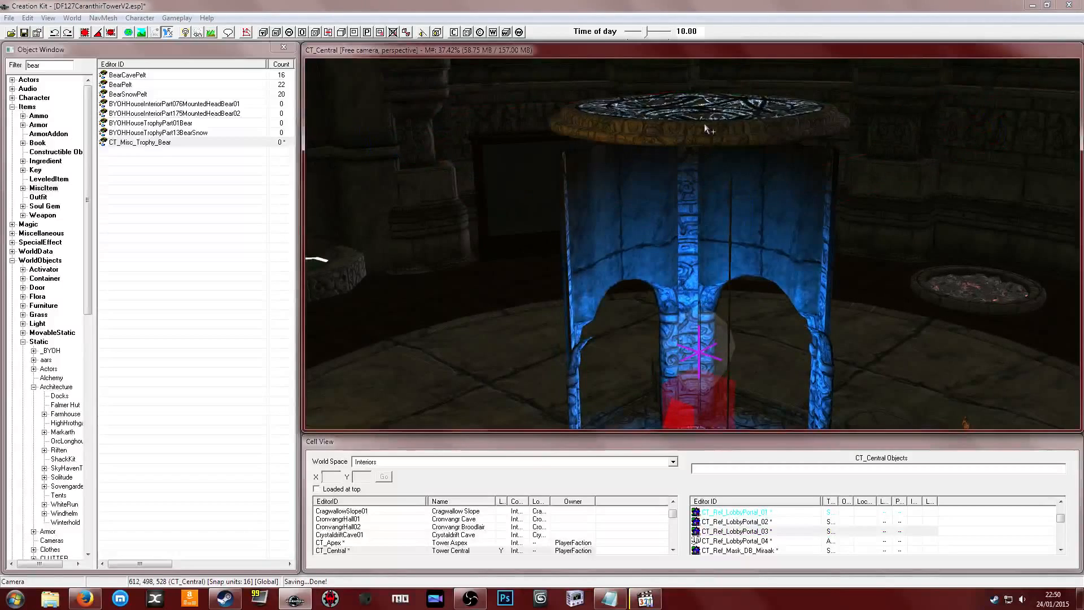
double_click(705, 123)
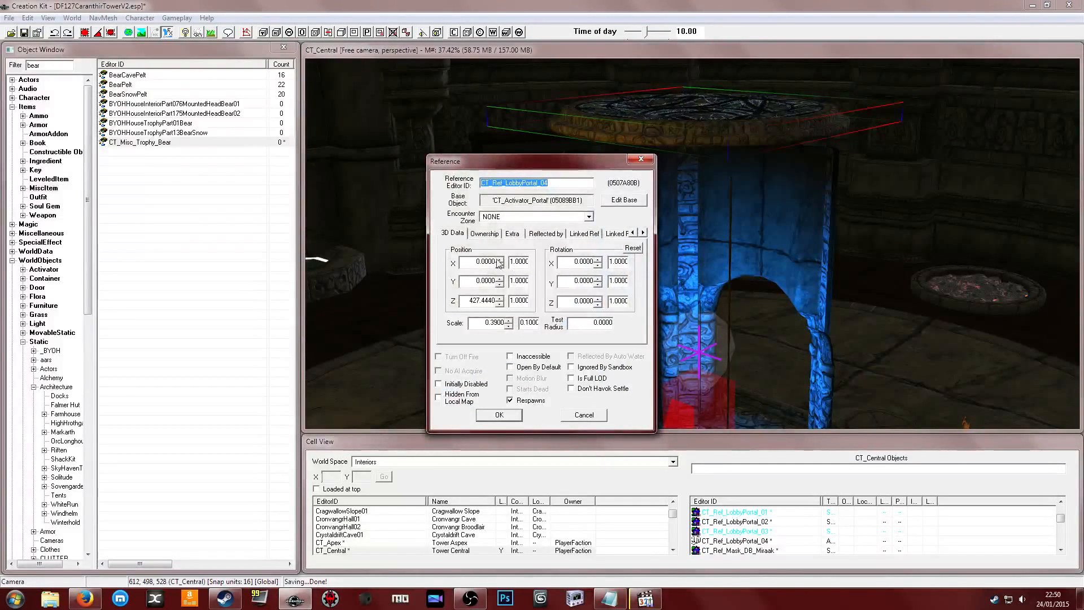
double_click(462, 301)
right_click(484, 301)
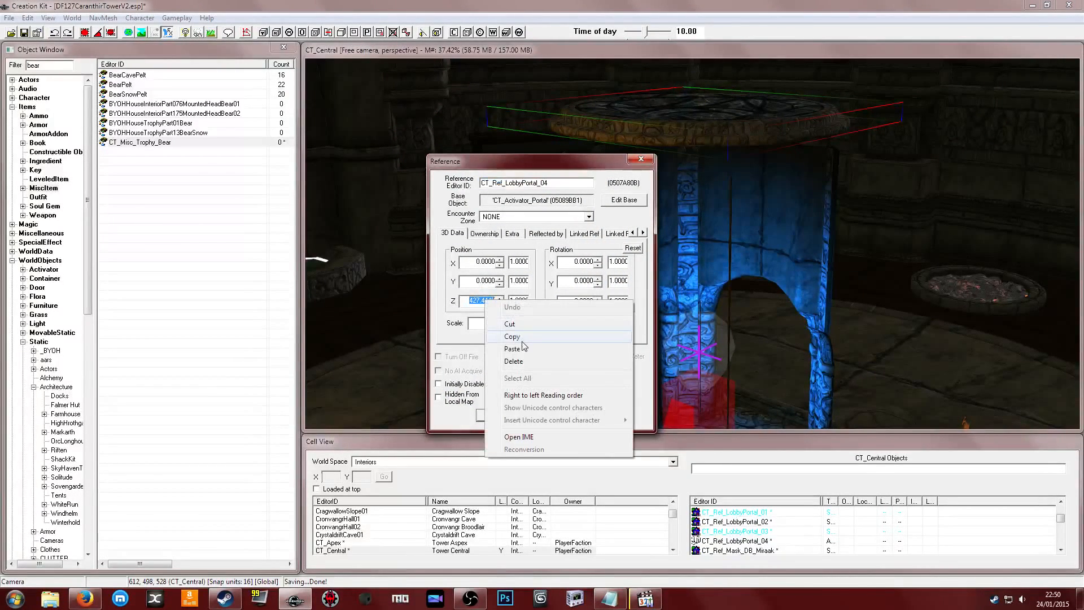
click(524, 341)
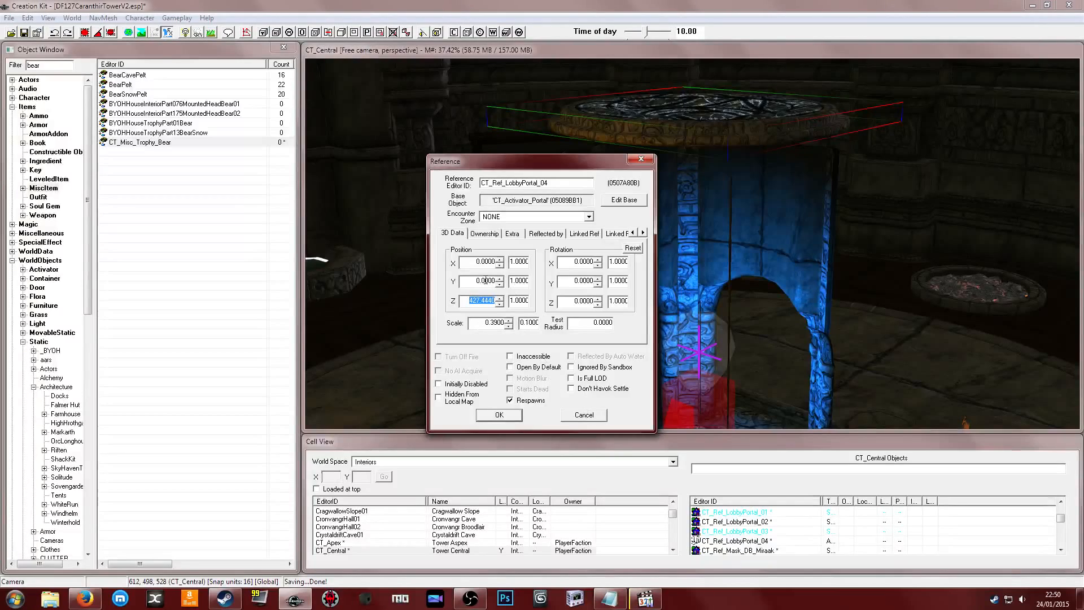
click(577, 418)
In Notepad, paste 427.4440 under 04 and remove the rest 0 remarks from the other entries
click(610, 598)
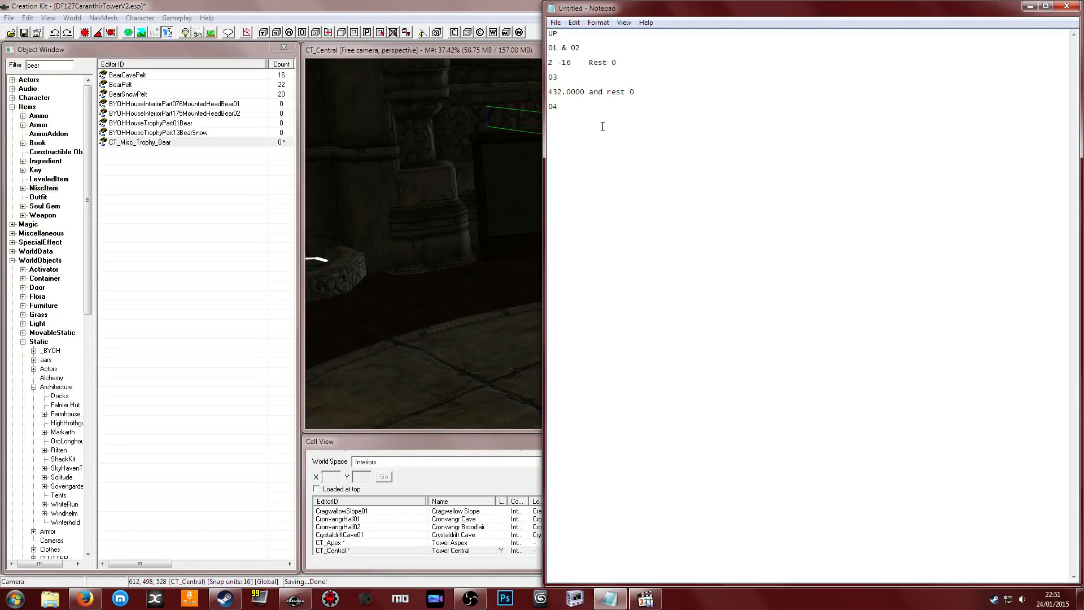
key(ctrl+v)
drag(636, 92, 588, 93)
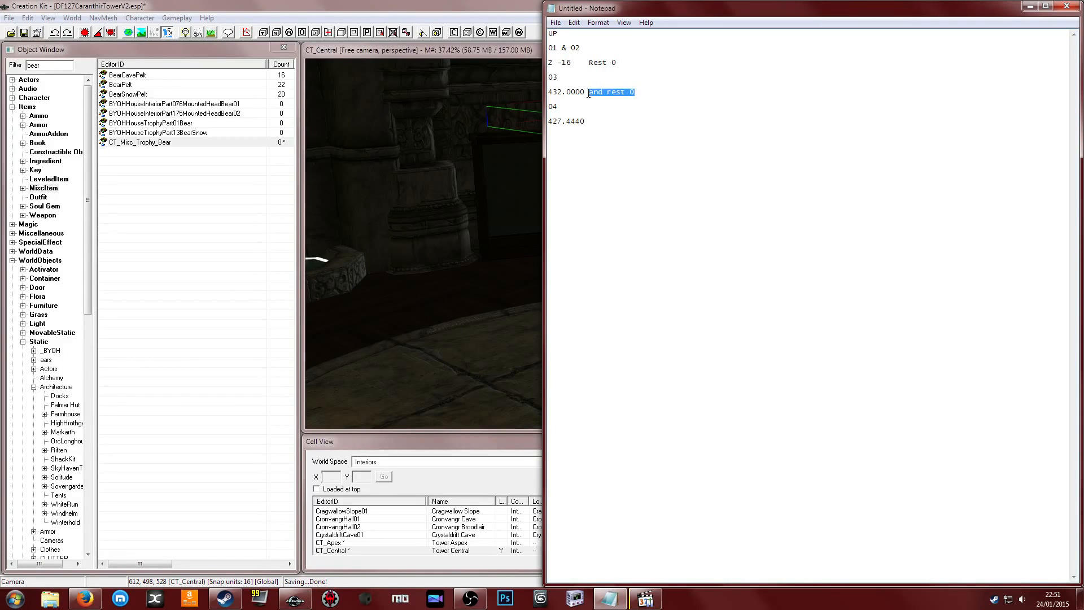
key(Delete)
drag(645, 66, 571, 63)
key(Delete)
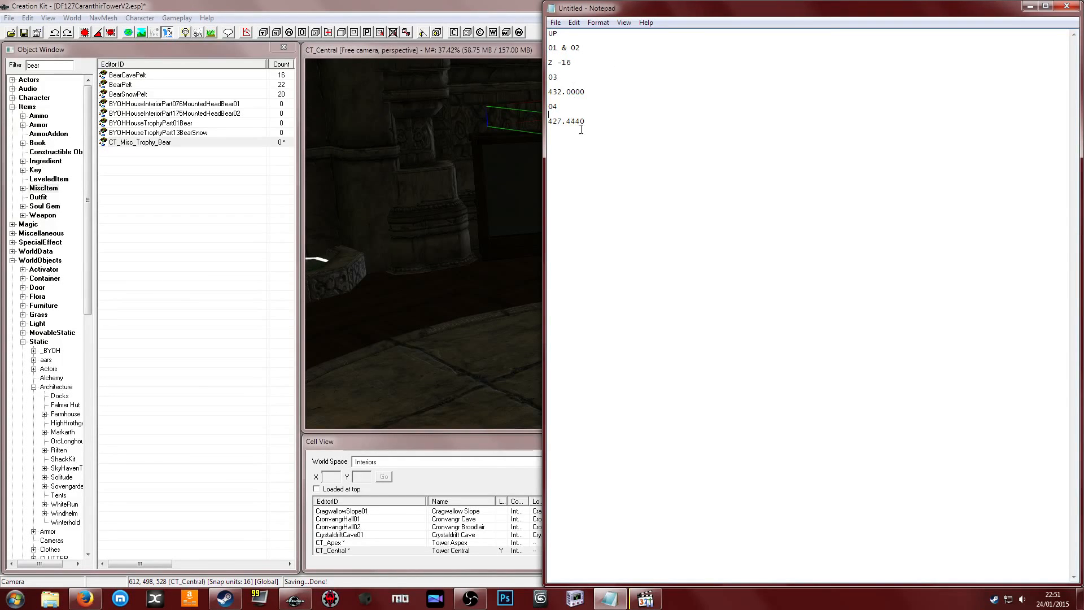
Return to the Creation Kit and save the DF127CaranthirTowerV2.esp plugin
click(421, 233)
middle_drag(549, 220, 557, 212)
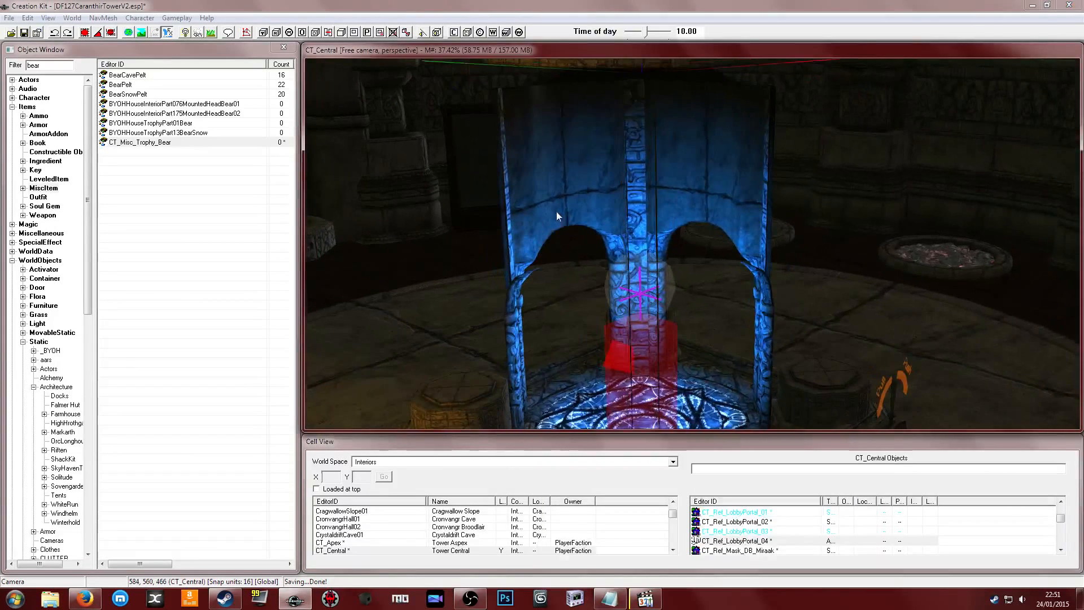
click(580, 197)
click(24, 31)
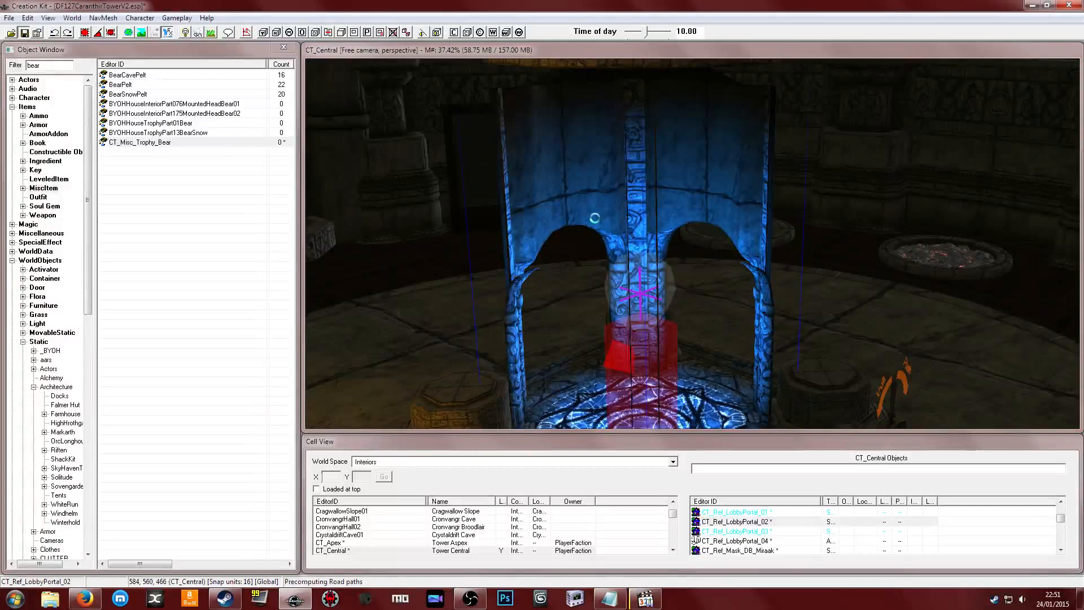
Unhide the hidden lobby portal lift pieces in CT_Central and try to select them together
scroll(602, 197, down, 3)
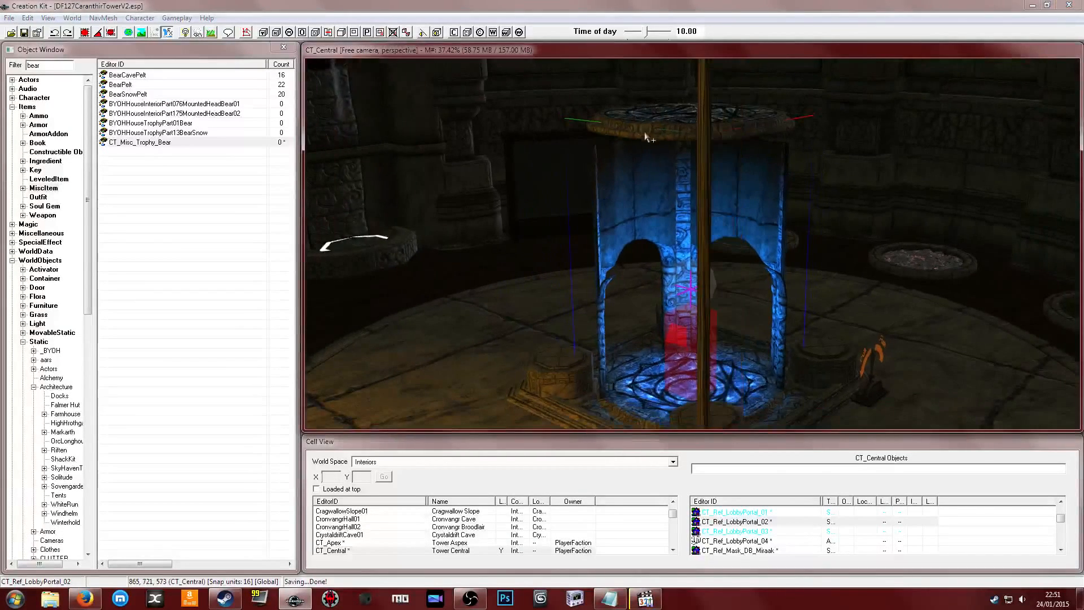
ctrl+click(639, 146)
shift+middle_drag(639, 146, 651, 152)
key(alt+1)
scroll(650, 157, up, 1)
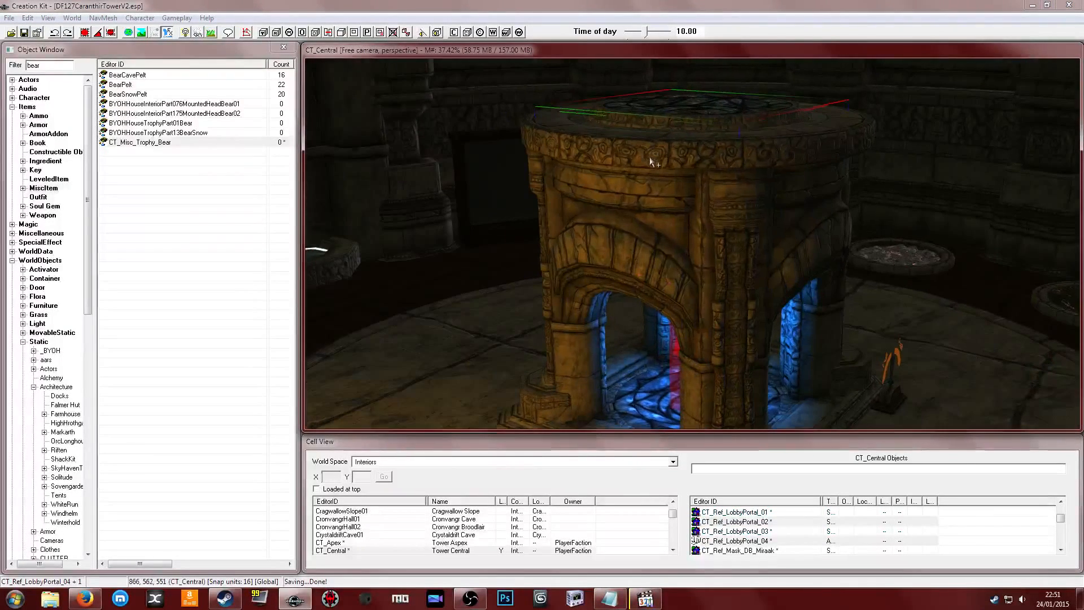
ctrl+click(660, 199)
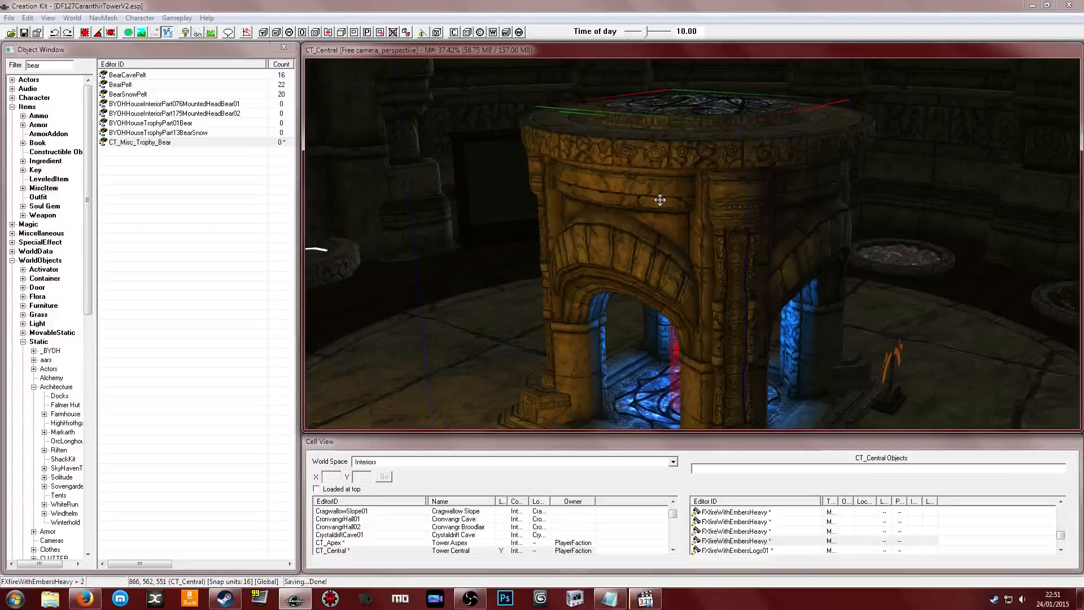
shift+middle_drag(660, 200, 722, 200)
scroll(652, 200, up, 2)
Select CT_Ref_LobbyPortal_01 to 04 together, temporarily hiding the outer pieces to reach the inner lift, and show them all again
click(634, 178)
scroll(634, 178, down, 2)
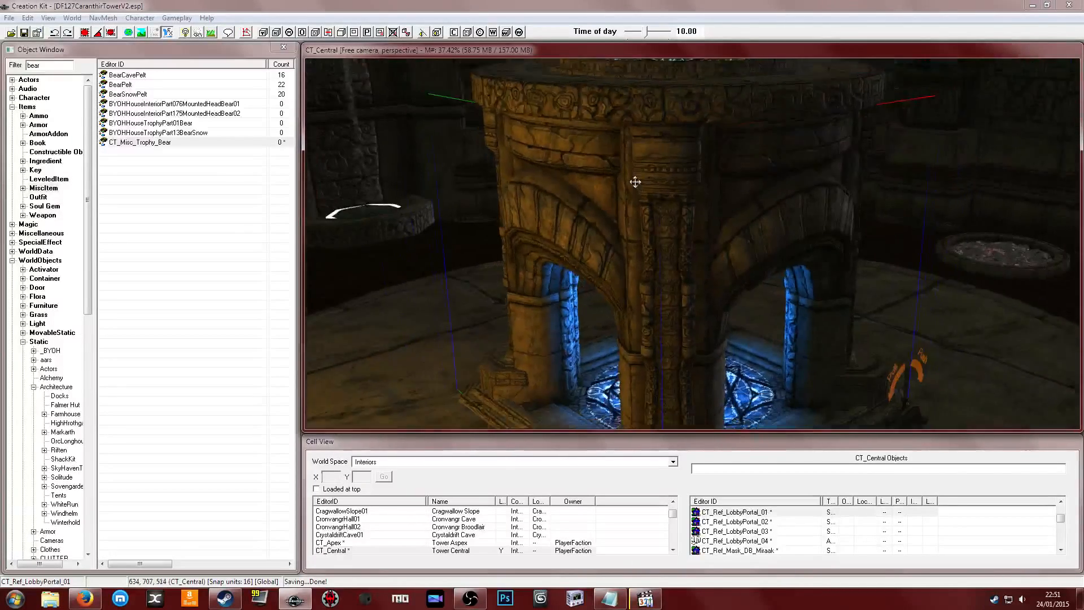
shift+middle_drag(635, 182, 642, 198)
ctrl+click(653, 189)
ctrl+click(652, 183)
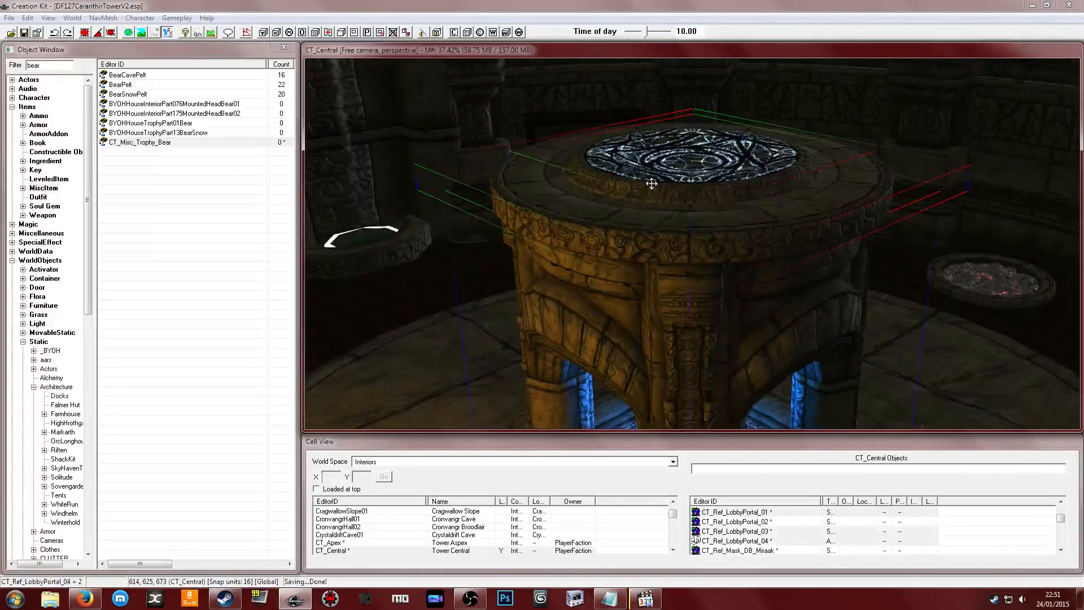
key(1)
key(1)
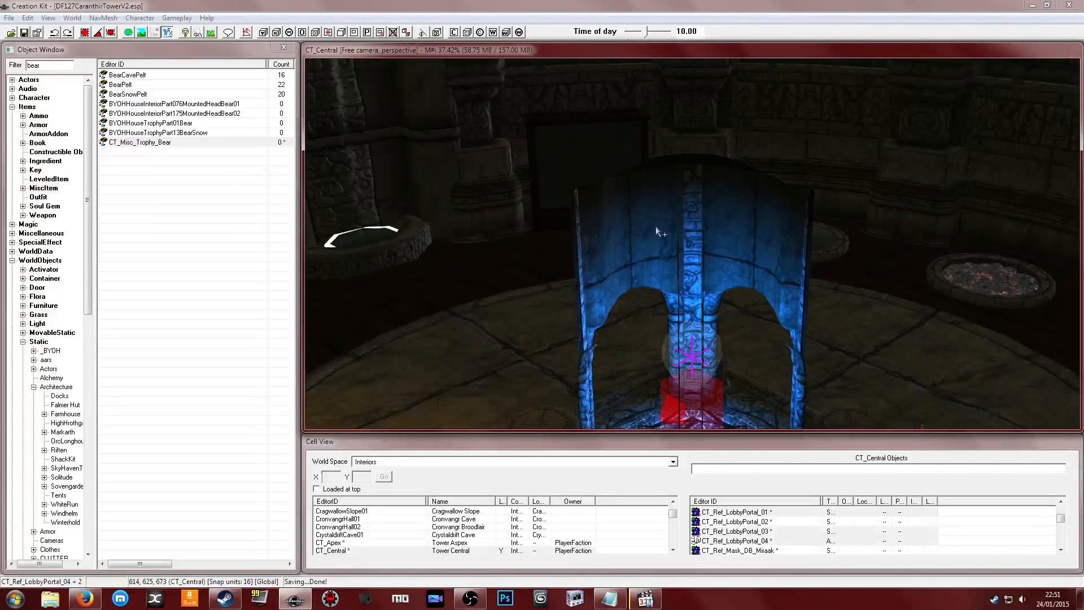
ctrl+click(656, 219)
key(1)
key(1)
key(1)
shift+middle_drag(645, 241, 642, 218)
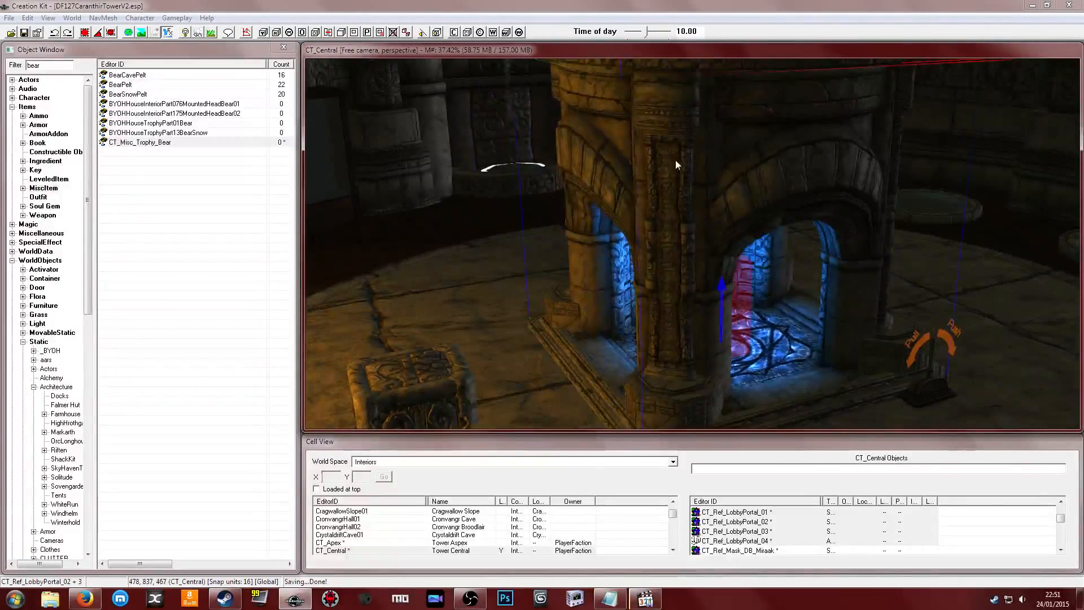
Lower the four selected lobby portal lift pieces together until the portal ring is level with the floor in CT_Central
drag(678, 165, 677, 420)
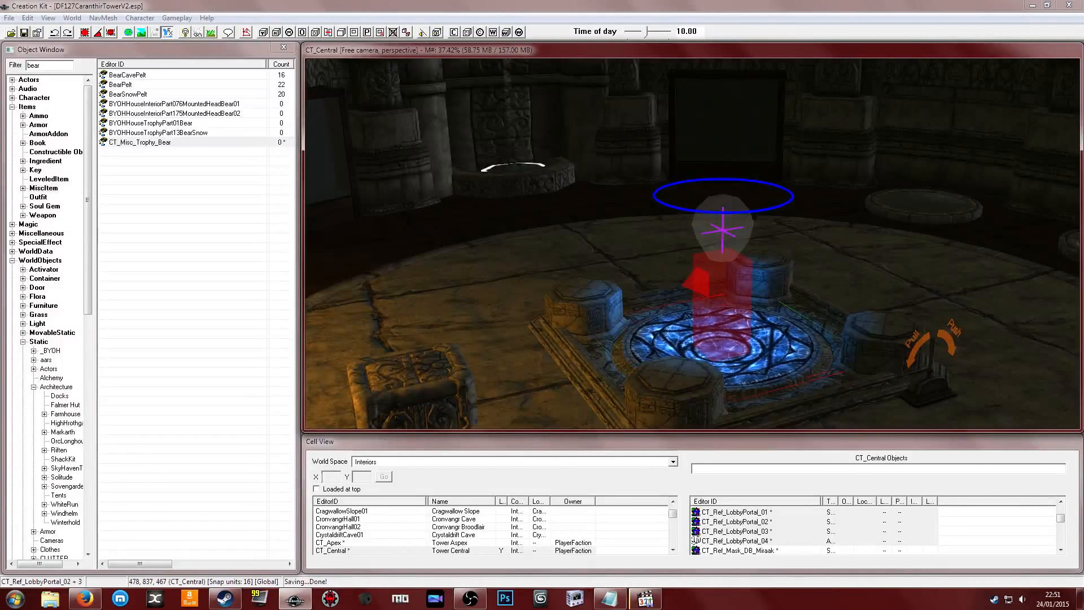
middle_drag(668, 254, 626, 161)
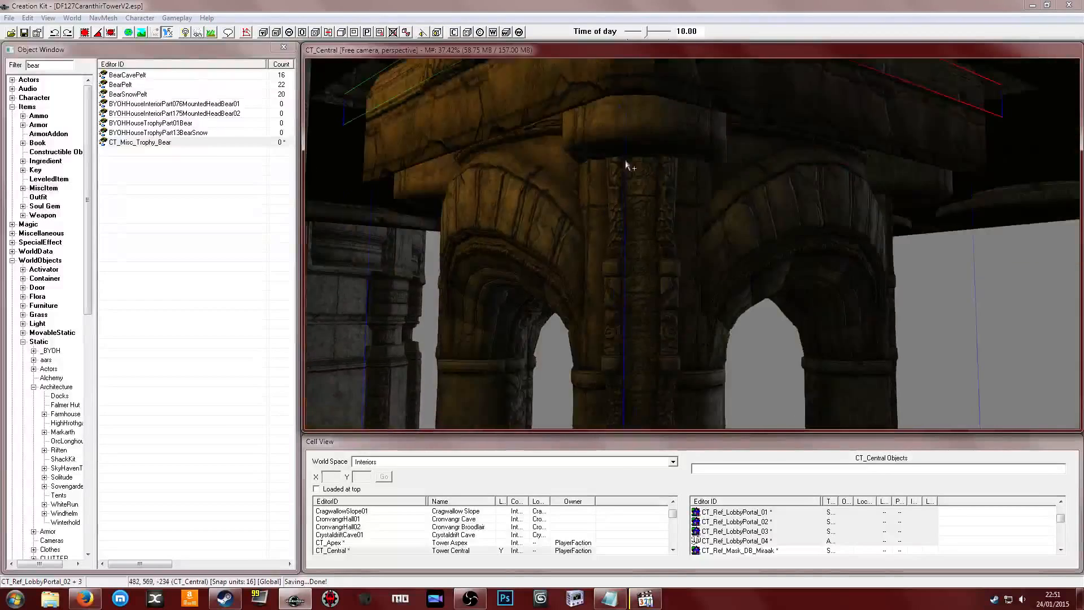
scroll(627, 165, down, 5)
Copy the Z position -412.8482 from CT_Ref_LobbyPortal_01 into Notepad under DOWN 01 & 02, start the 03 entry, and close the reference unchanged
double_click(652, 168)
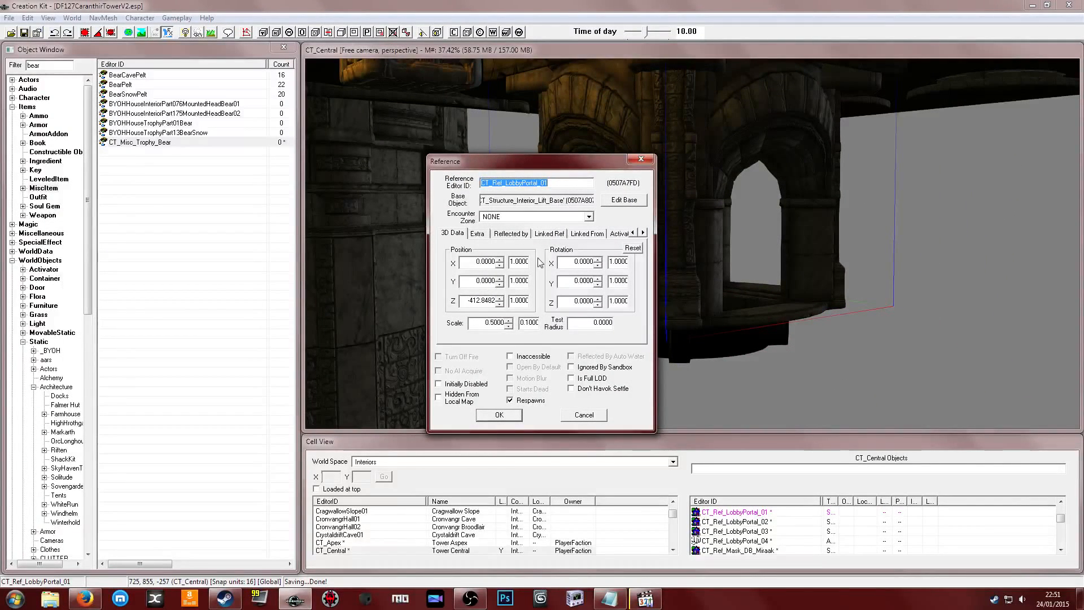
click(462, 299)
right_click(485, 301)
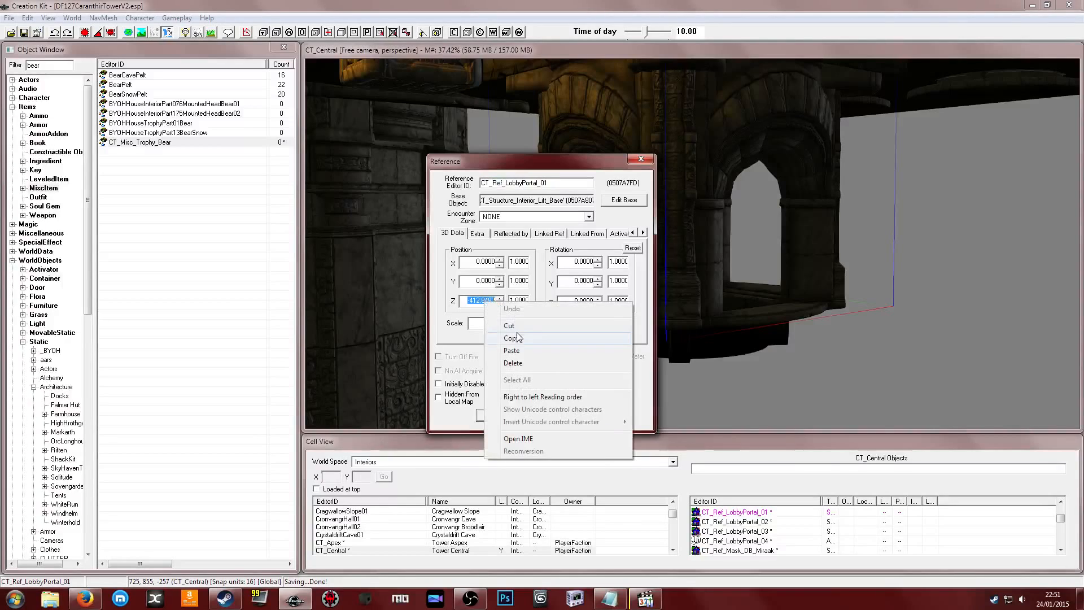
click(520, 338)
click(609, 598)
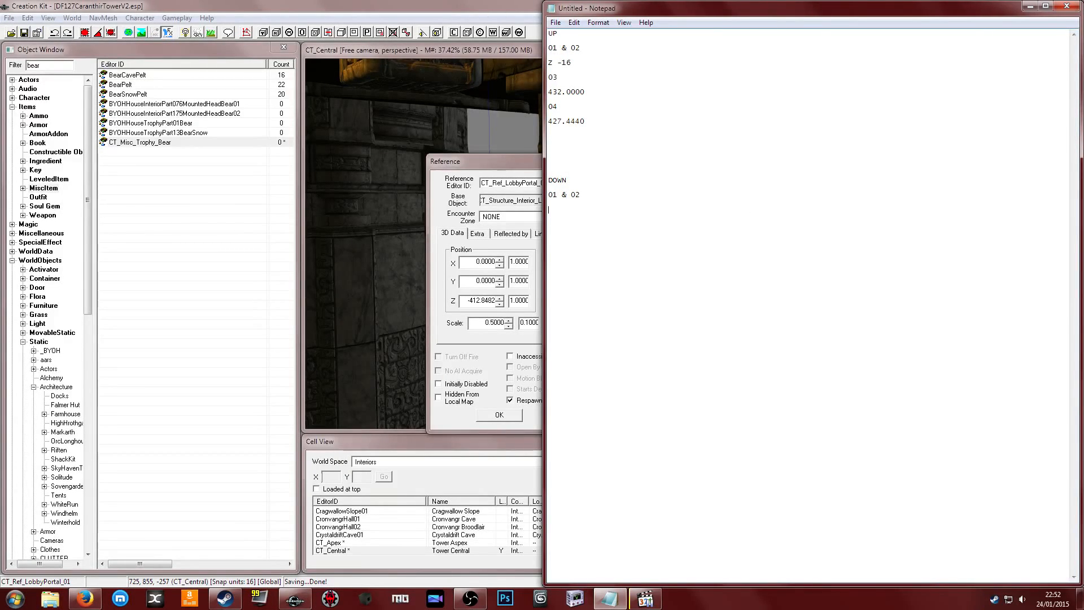
text(3)
click(459, 161)
click(584, 416)
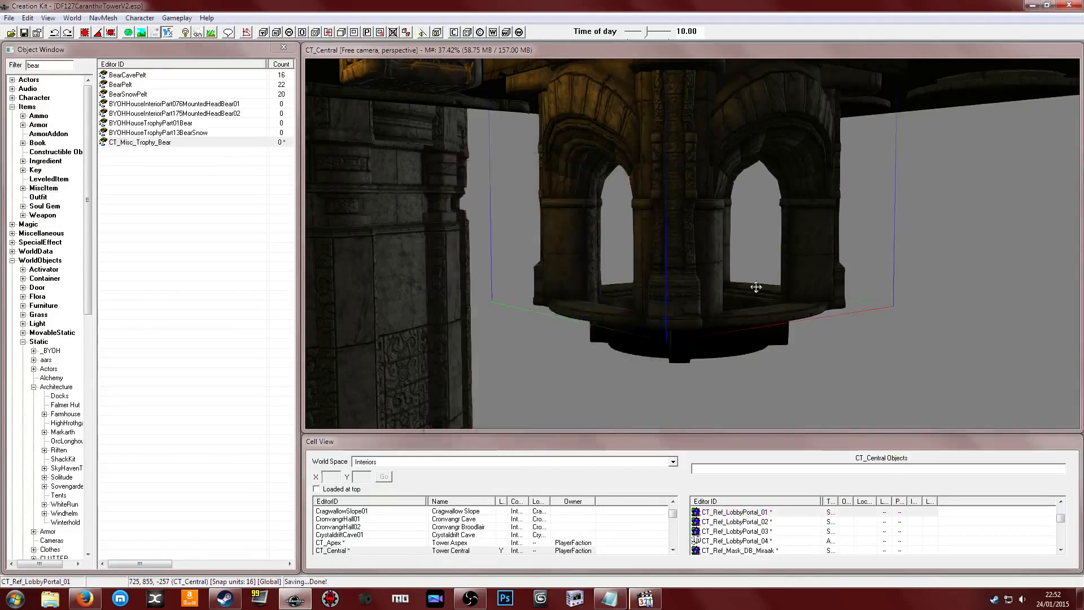
Hide the lowered lift pieces and the surrounding structure that block the view of the portal ring's underside
middle_drag(755, 288, 676, 245)
key(1)
key(1)
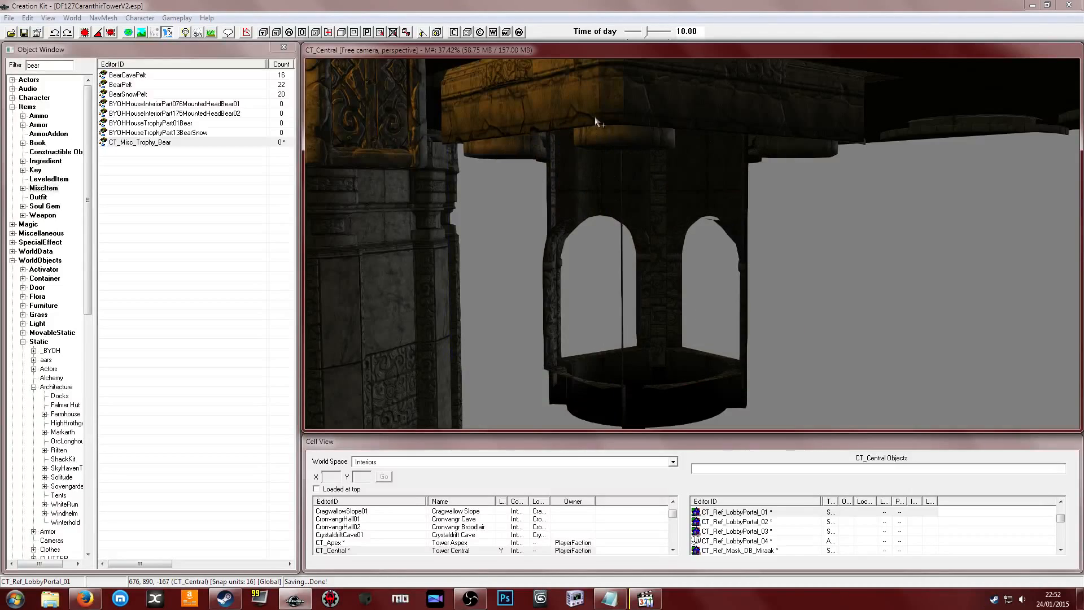
click(599, 152)
key(1)
key(1)
click(596, 125)
key(1)
key(1)
middle_drag(596, 129, 530, 228)
click(604, 156)
key(1)
key(1)
click(626, 183)
key(1)
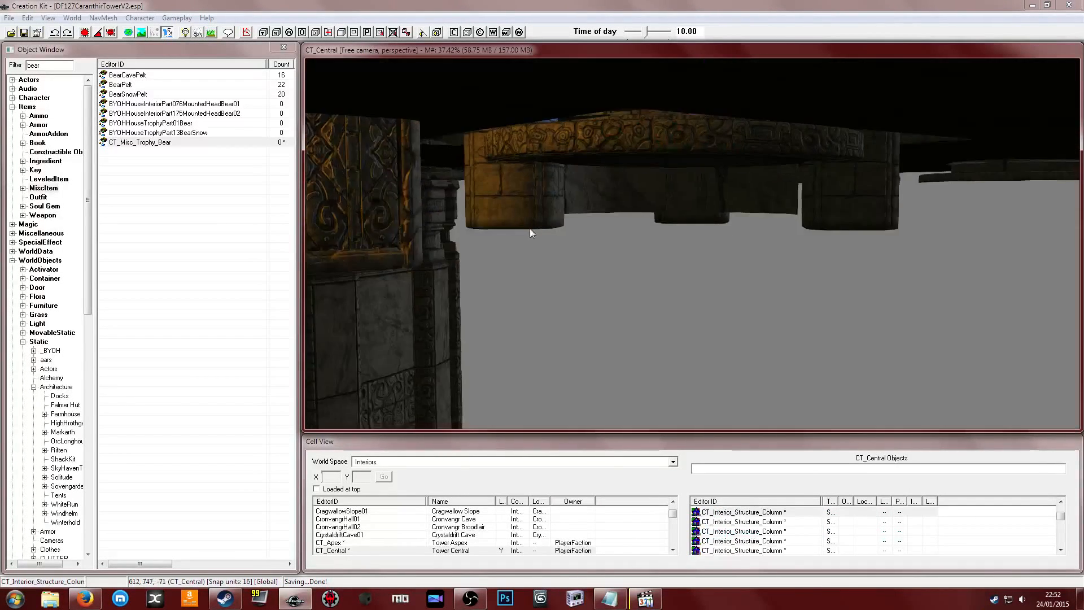
Hide the remaining structure columns beneath the portal ring and cycle the visibility of CT_Structure_Interior_Central
scroll(529, 226, up, 2)
click(588, 189)
key(1)
key(1)
key(1)
middle_drag(840, 191, 859, 229)
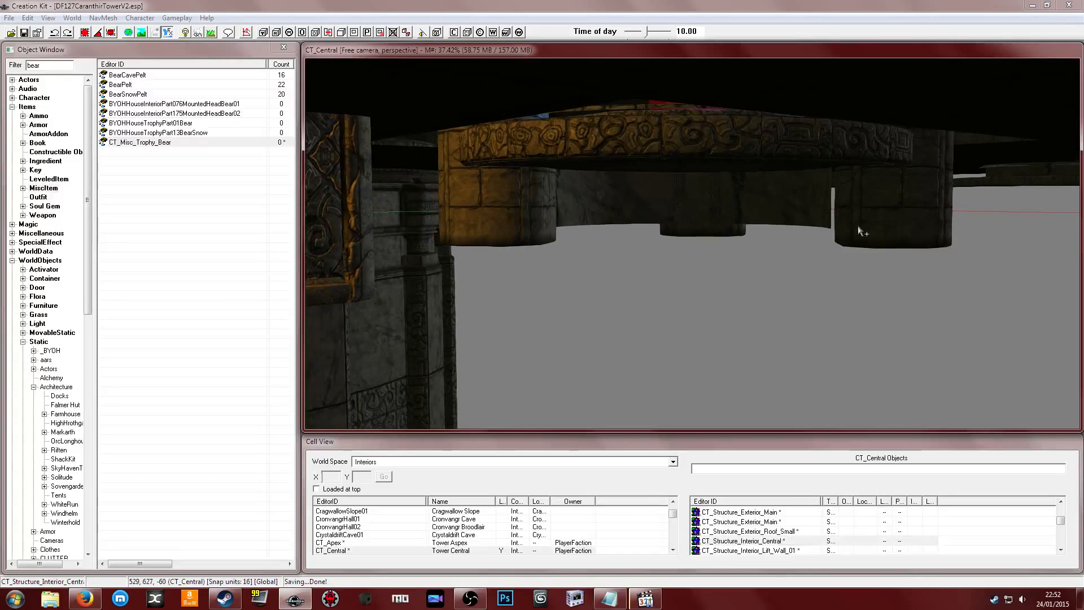
click(864, 226)
key(1)
key(1)
click(429, 217)
click(490, 217)
key(1)
key(1)
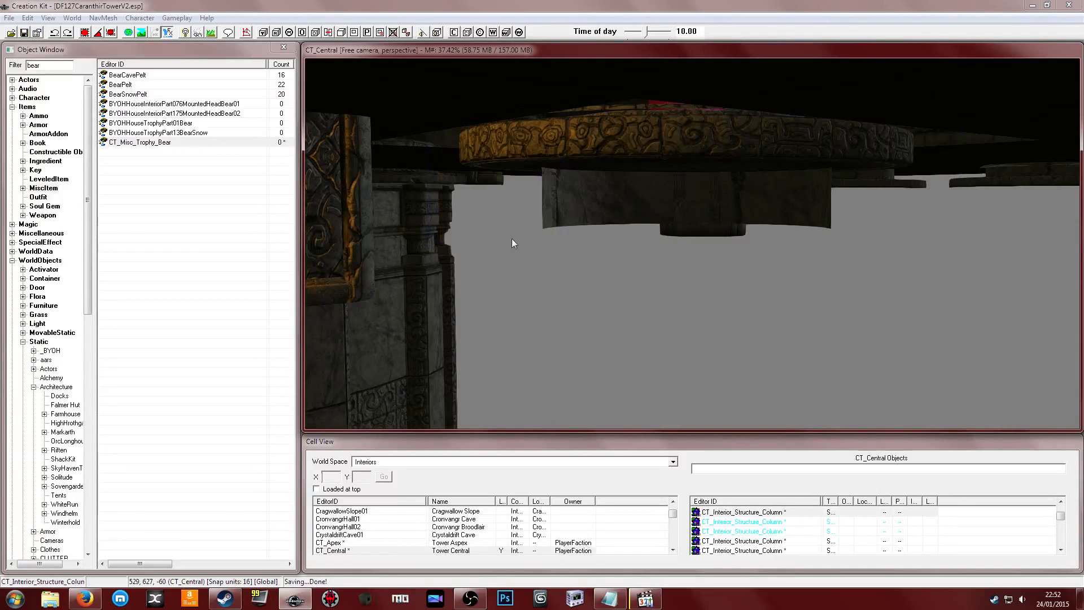
key(1)
key(1)
click(745, 197)
key(1)
key(1)
key(1)
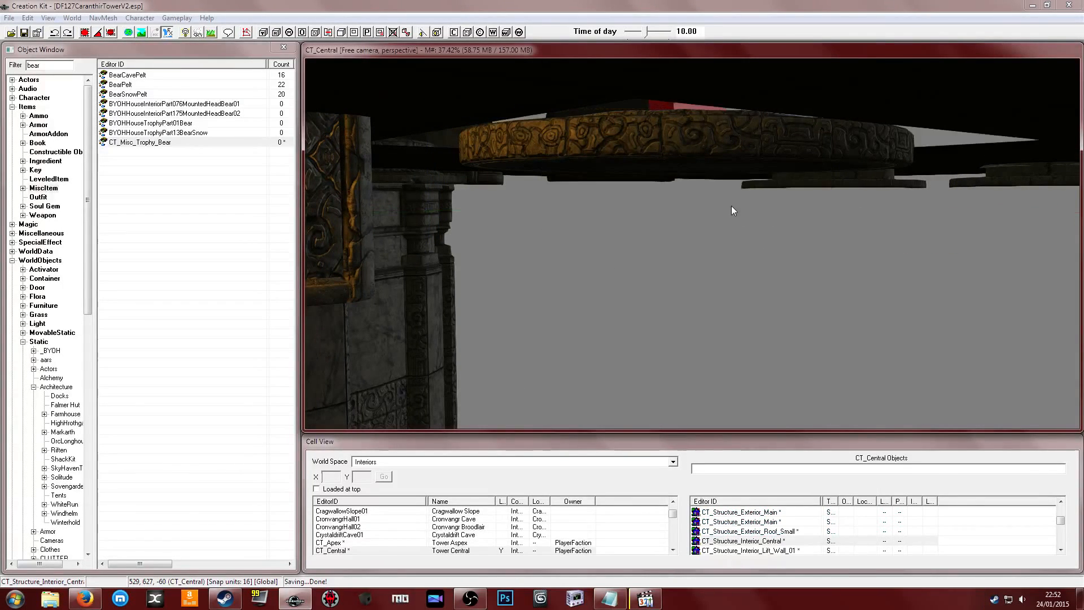
Check the Z position of CT_Structure_Interior_Central, then note 0 under 03 in Notepad's DOWN list and add a 04 entry
double_click(734, 199)
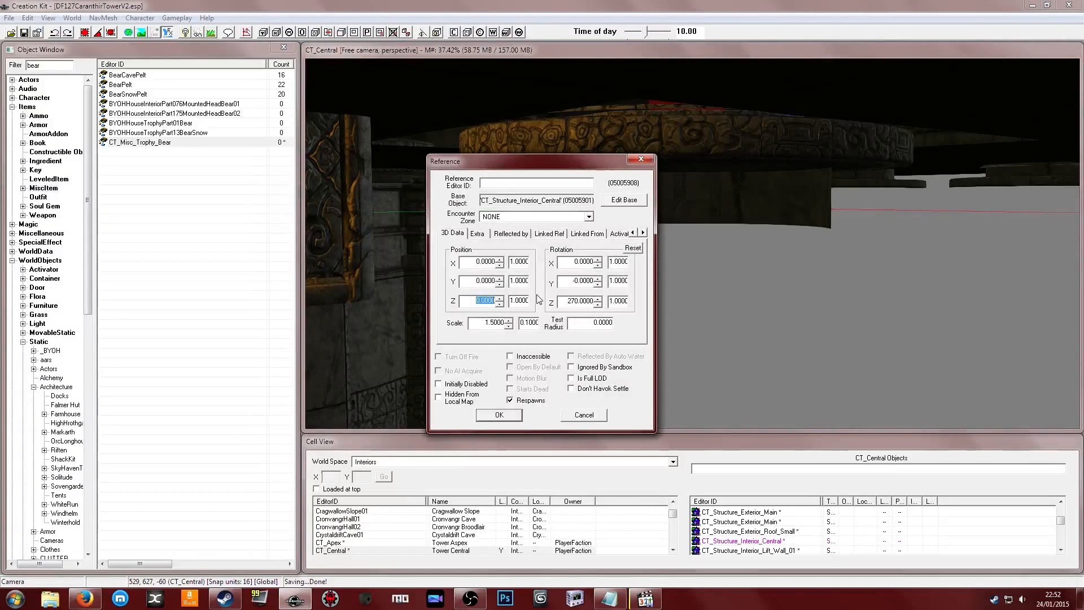
click(584, 415)
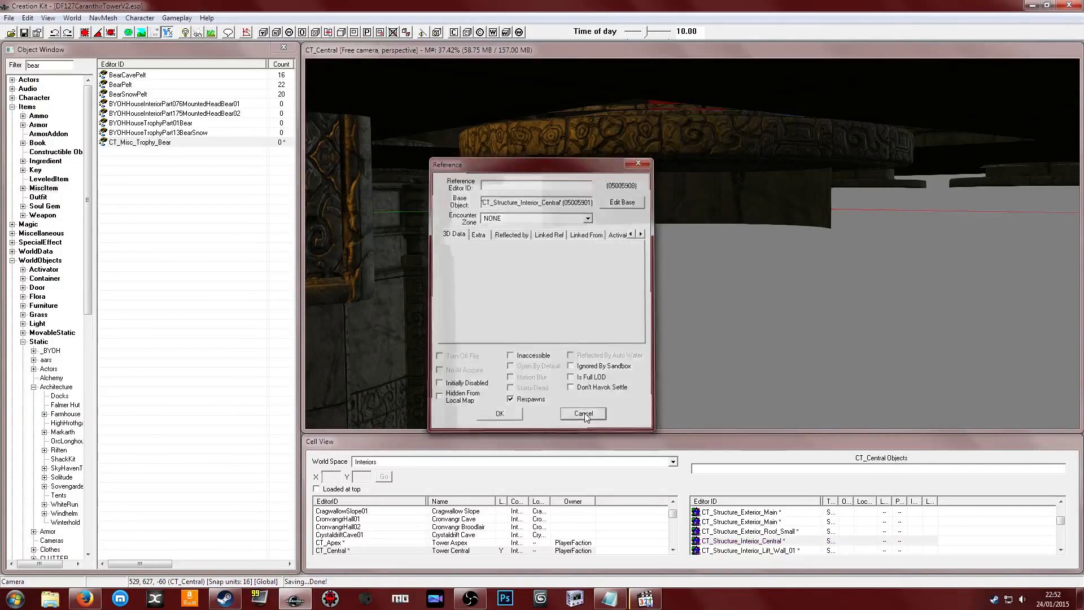
shift+middle_drag(632, 361, 649, 270)
click(610, 598)
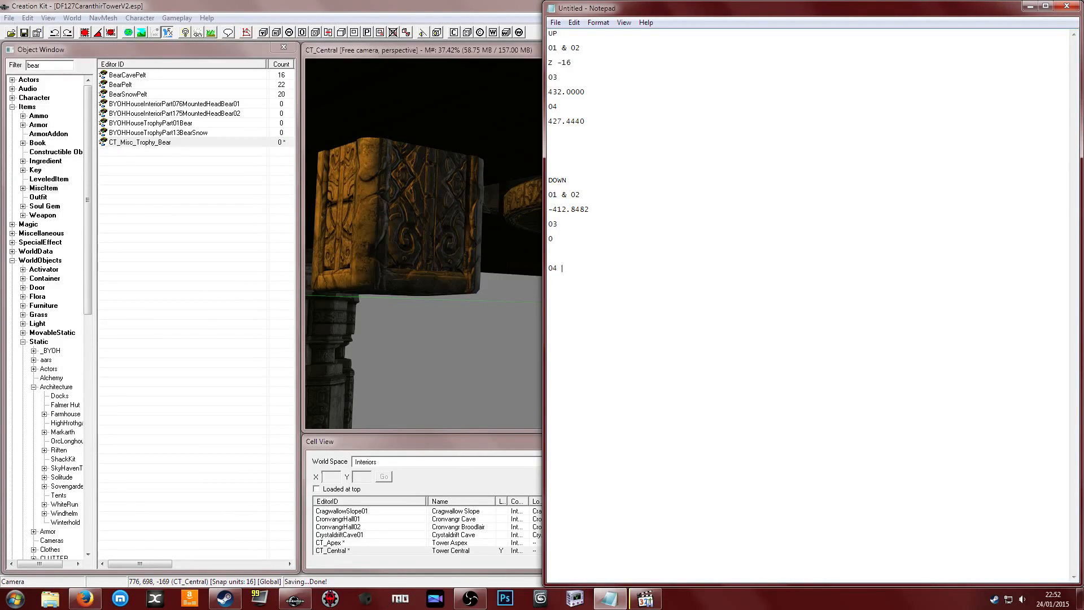
click(489, 183)
Copy the Z position -1.4043 from CT_Ref_LobbyPortal_04 for the 04 entry in Notepad's DOWN list, then return to the Creation Kit
shift+middle_drag(489, 183, 497, 213)
double_click(674, 318)
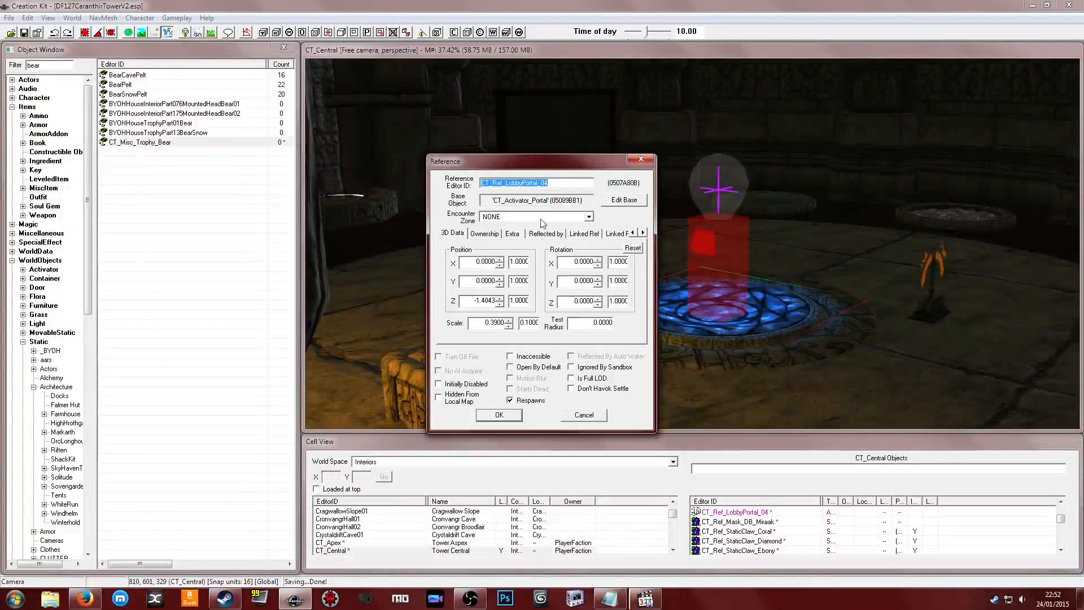
double_click(489, 323)
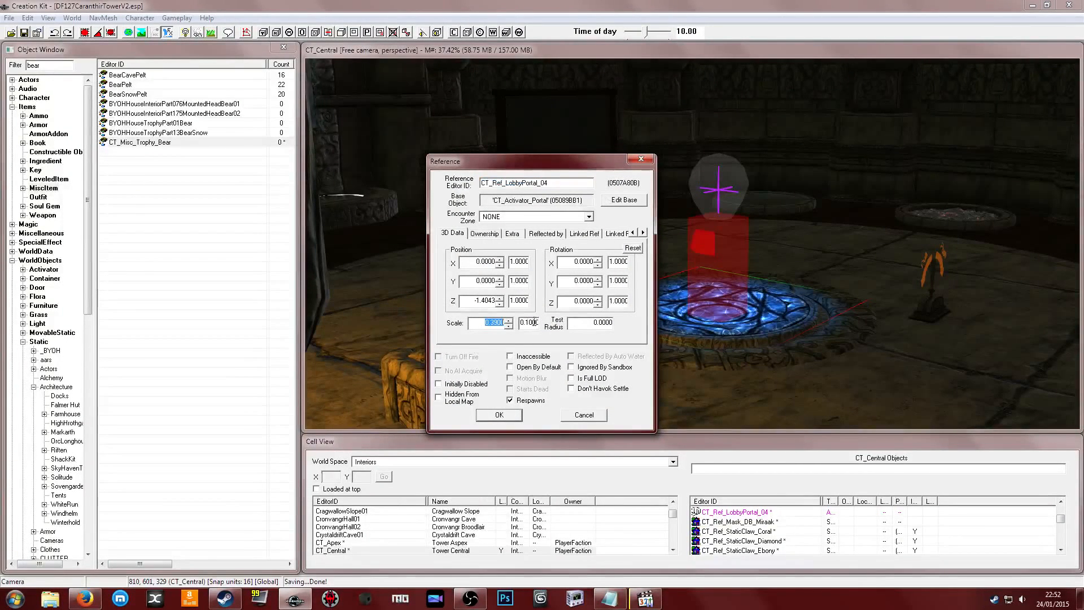
double_click(484, 301)
right_click(483, 301)
click(506, 338)
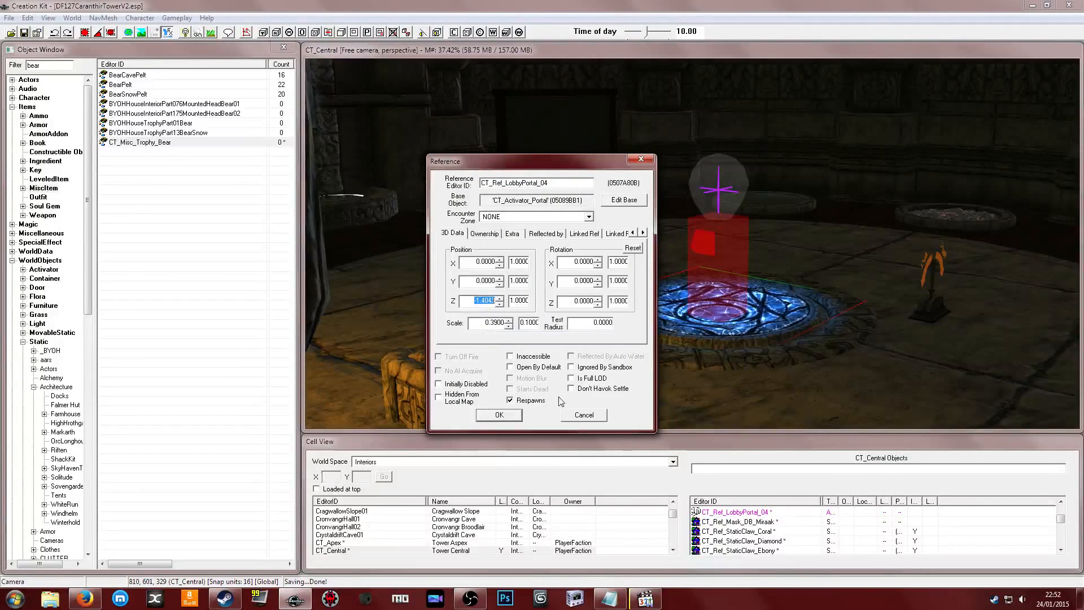
click(577, 416)
click(610, 598)
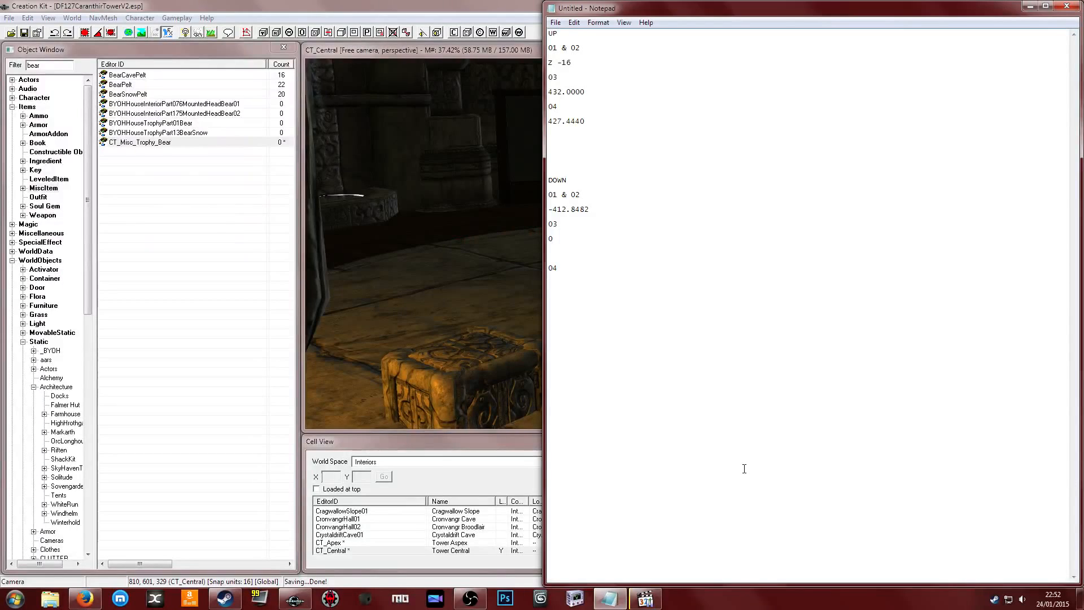
click(485, 272)
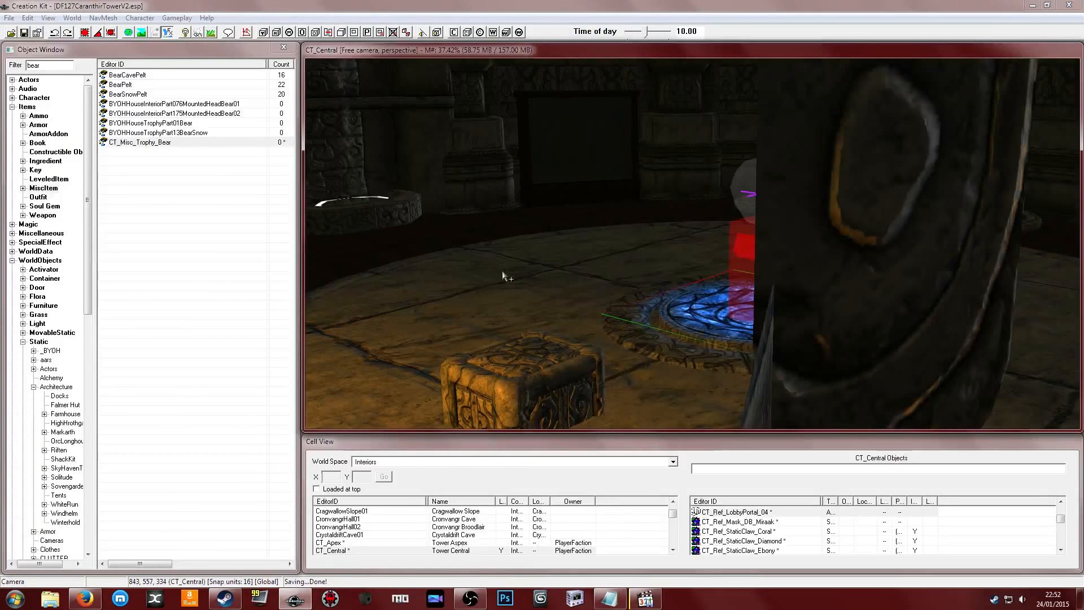
Restore the lobby portal lift to its raised position and bring back all the hidden pieces
key(shift)
click(687, 287)
scroll(681, 281, up, 1)
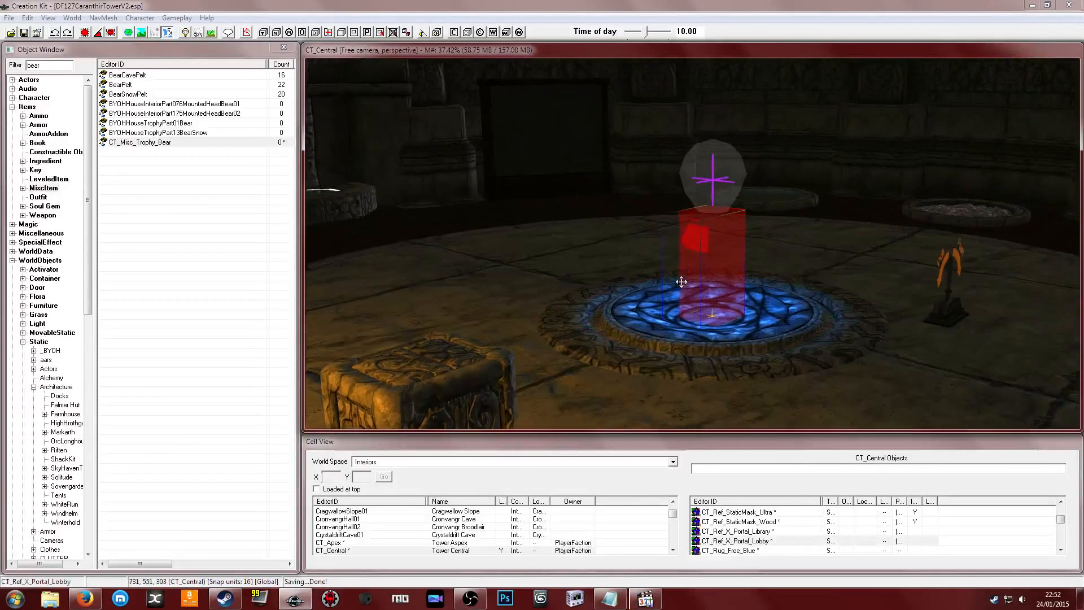
key(shift)
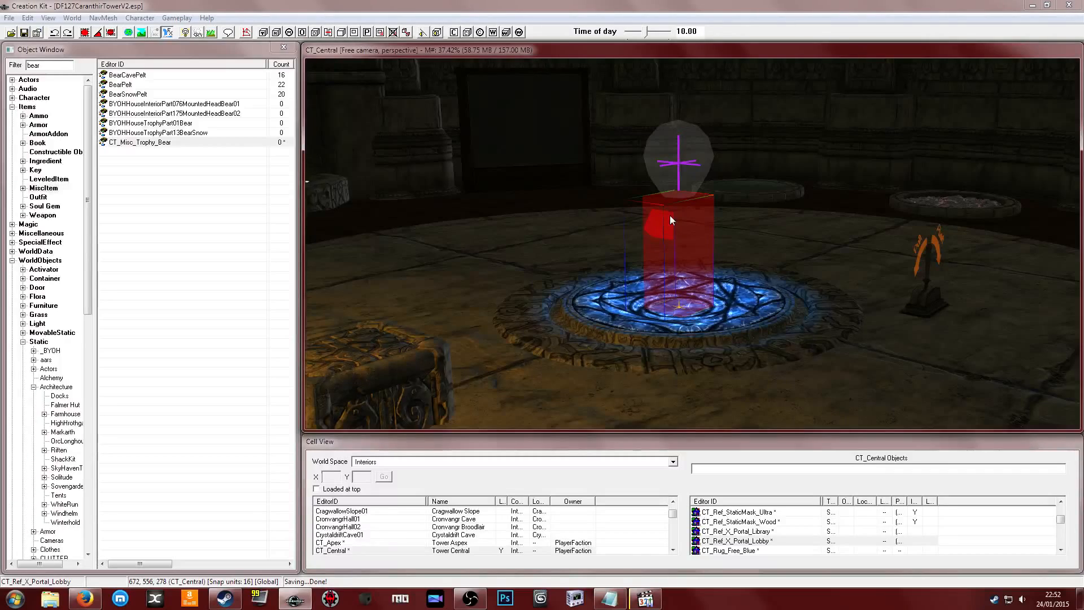
key(shift)
key(shift)
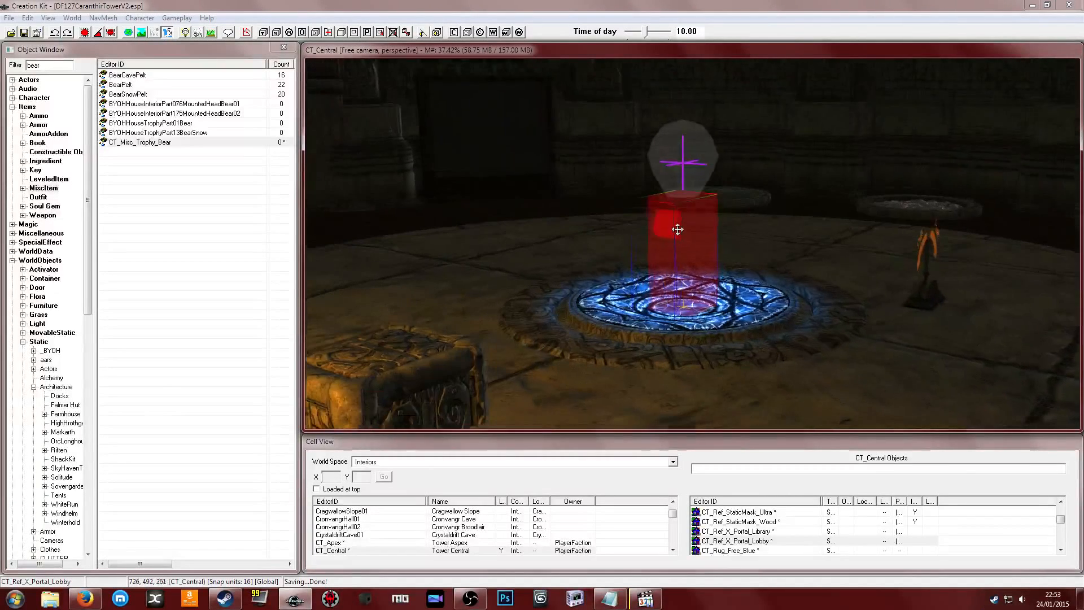
middle_drag(680, 235, 670, 256)
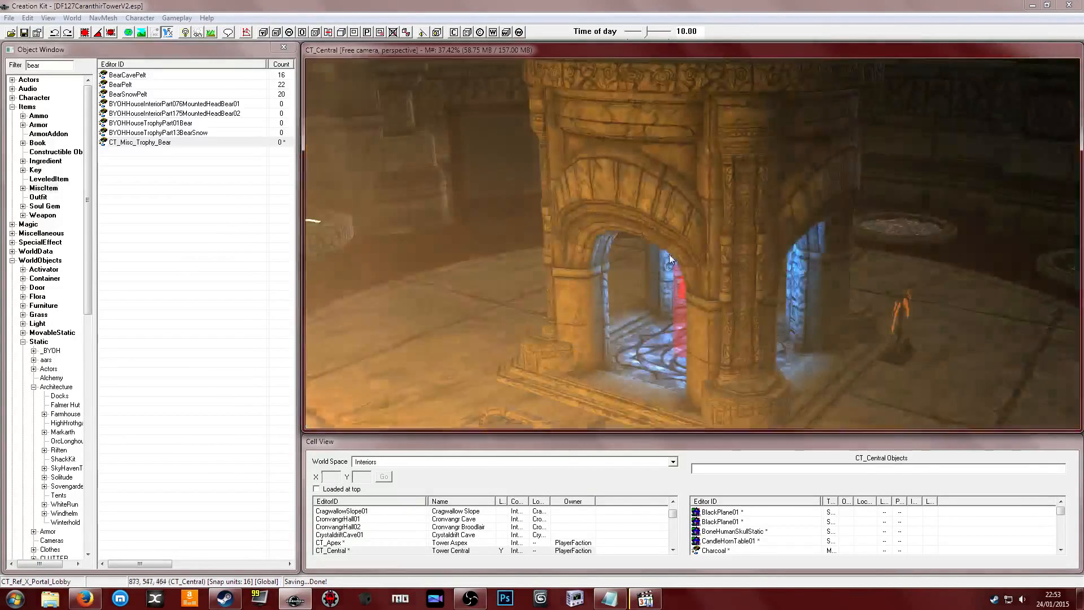
Check the raised Z positions of CT_Ref_LobbyPortal_01 and CT_Ref_LobbyPortal_02, hiding the outer base to reach the inner lift
middle_drag(727, 188, 647, 184)
click(705, 196)
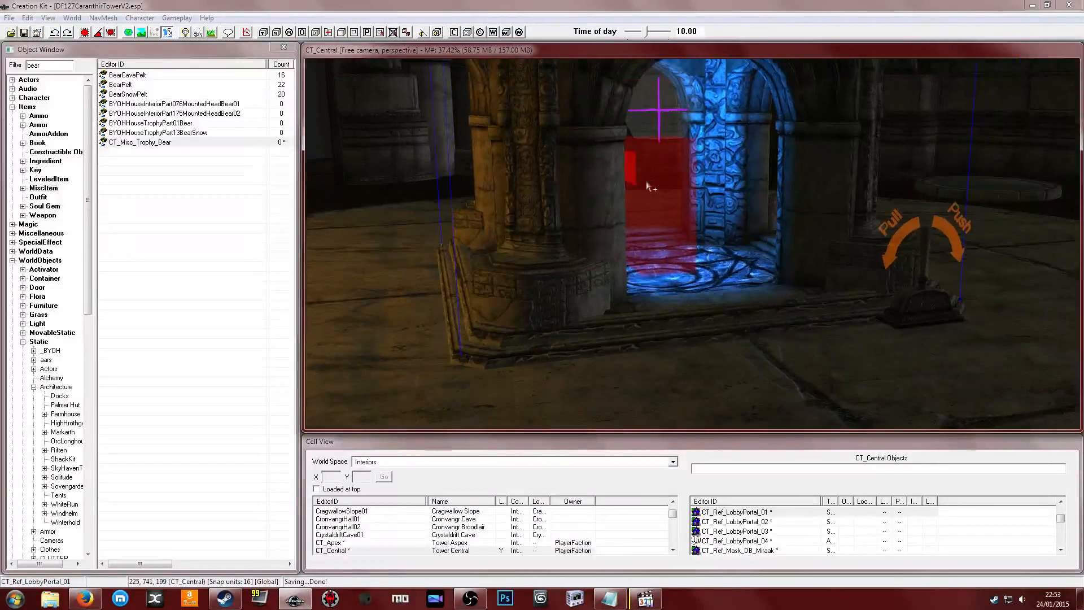
double_click(588, 214)
click(589, 217)
click(613, 339)
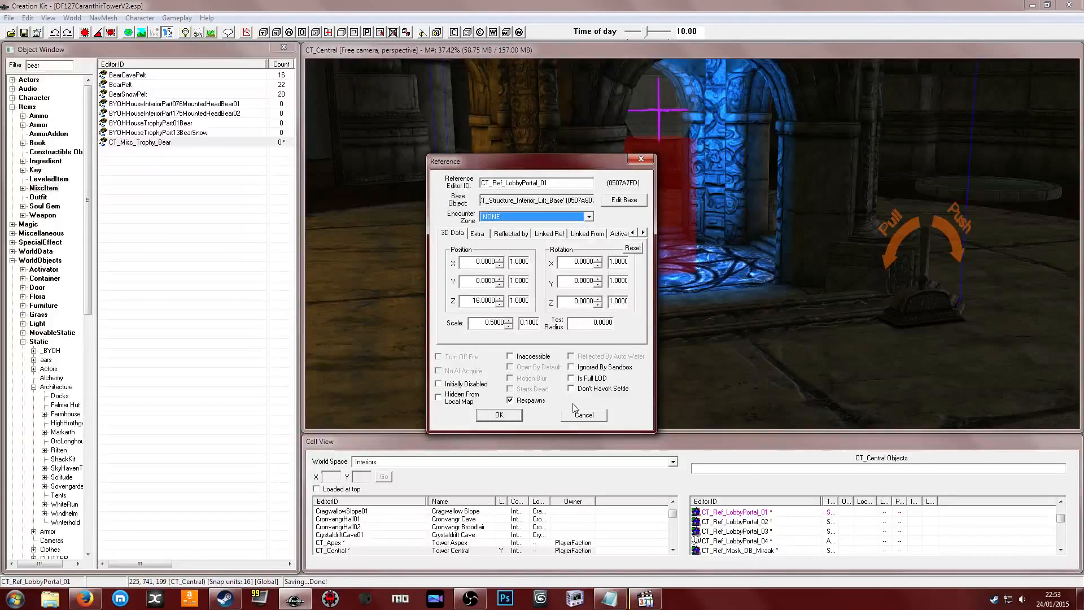
click(581, 414)
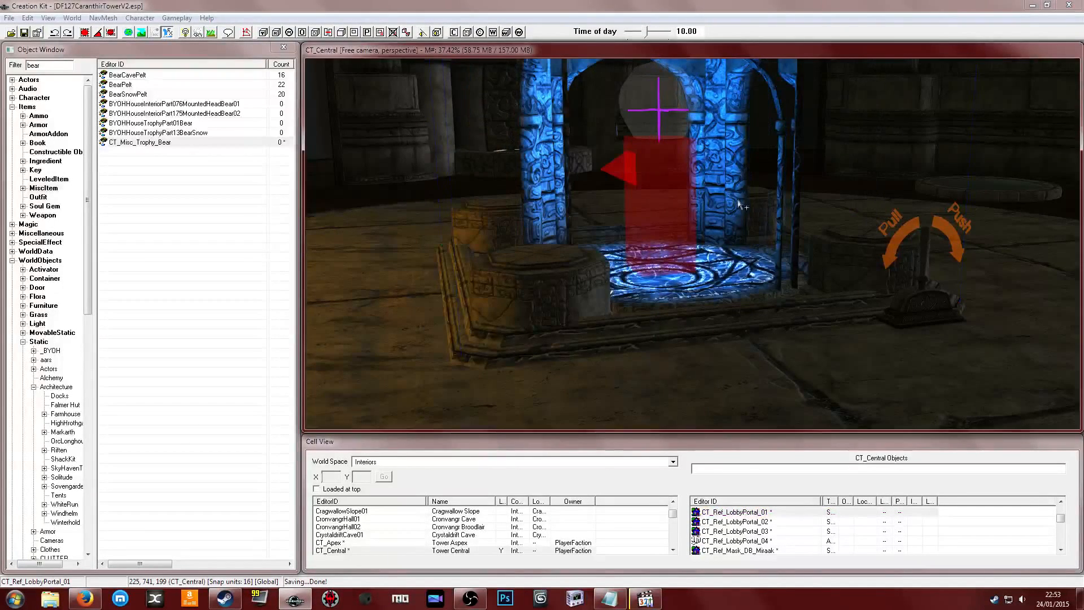
double_click(716, 192)
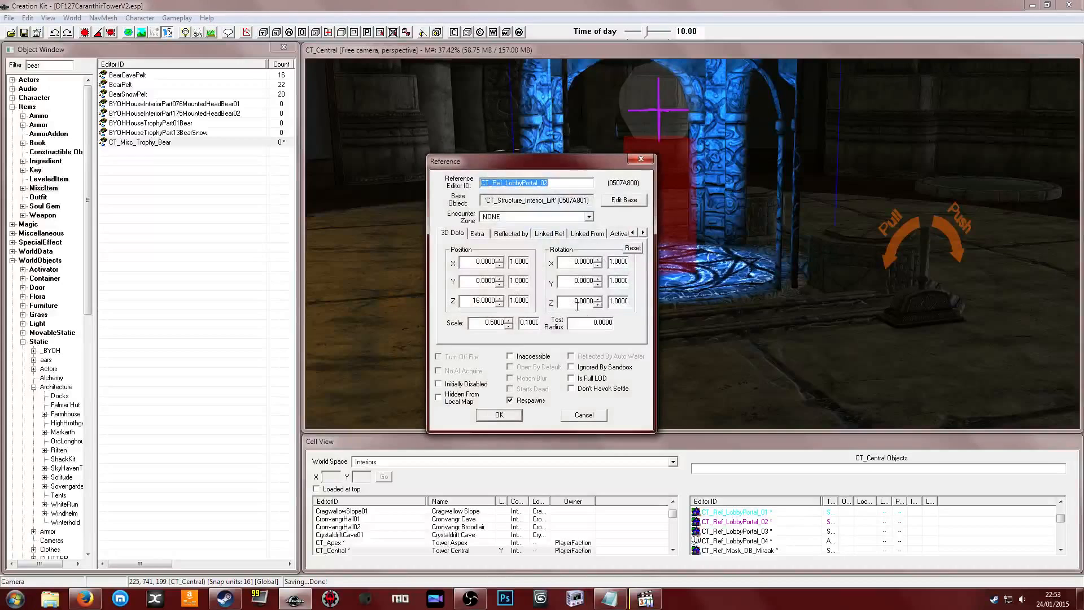
click(584, 416)
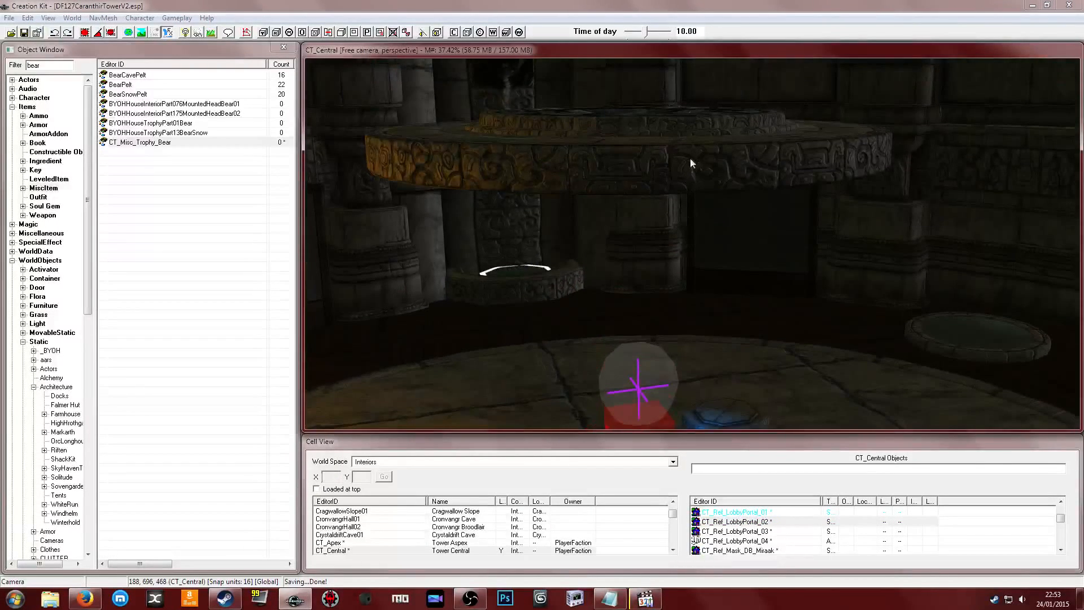
Check the raised Z positions of CT_Ref_LobbyPortal_04 and CT_Ref_LobbyPortal_03 on the upper ring, hiding the portal surface in between
double_click(690, 158)
click(584, 415)
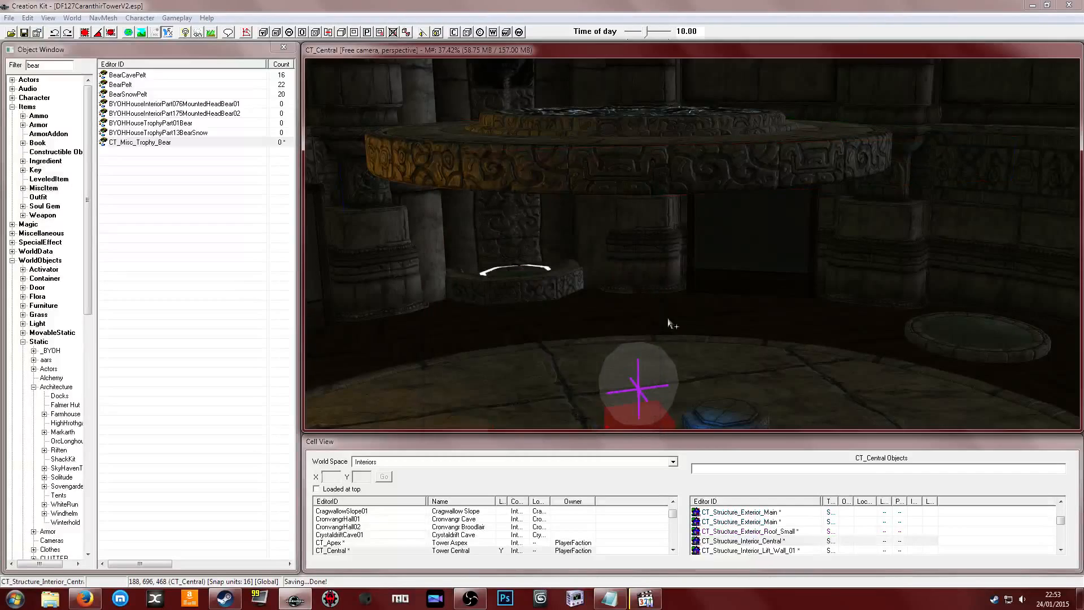
double_click(664, 151)
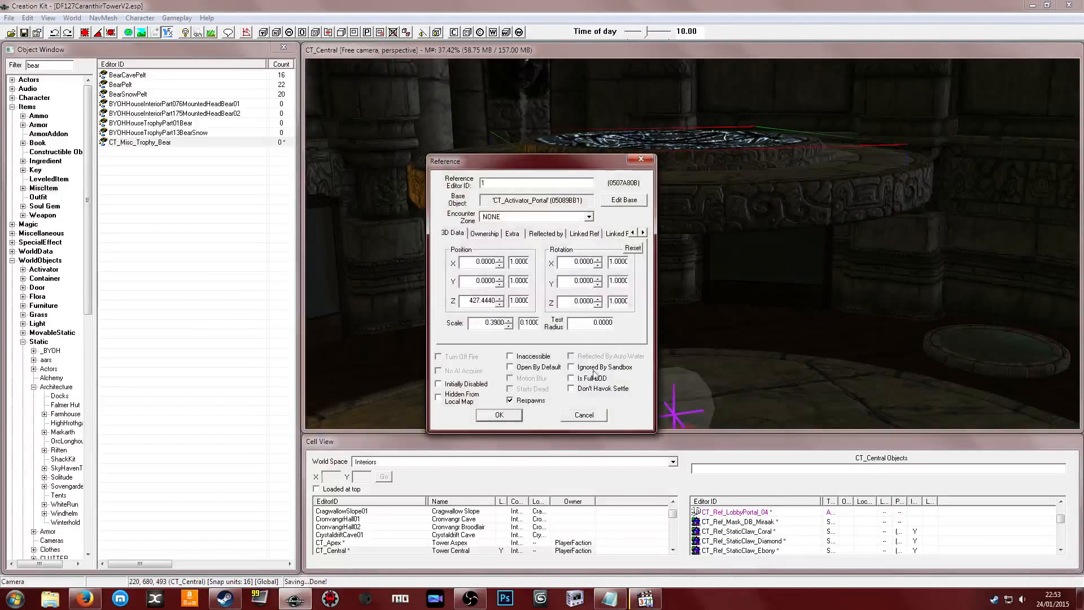
click(584, 414)
key(1)
click(727, 227)
key(1)
key(1)
key(1)
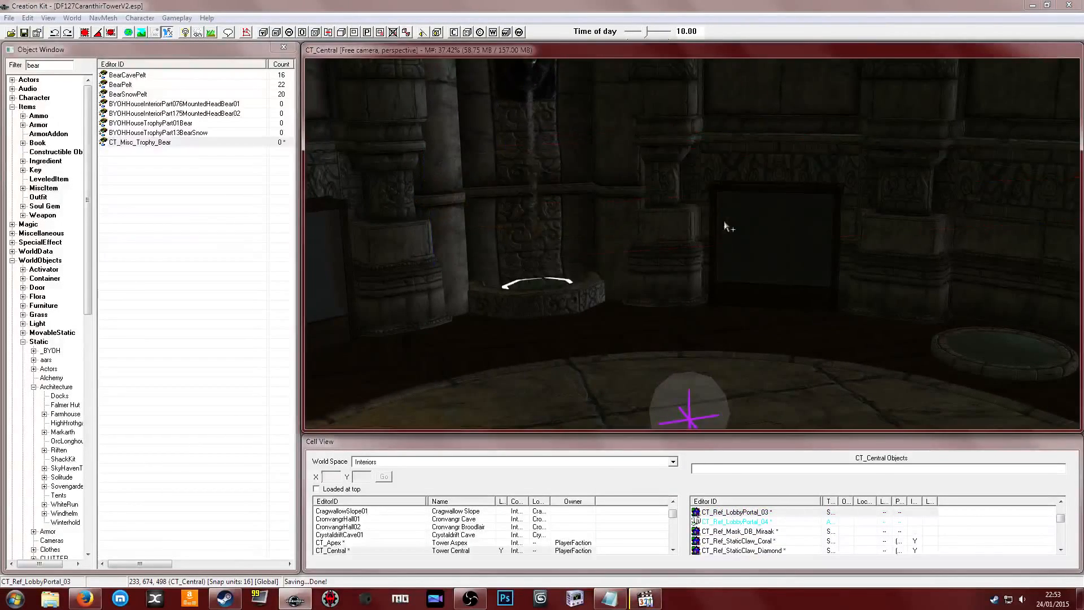
double_click(709, 213)
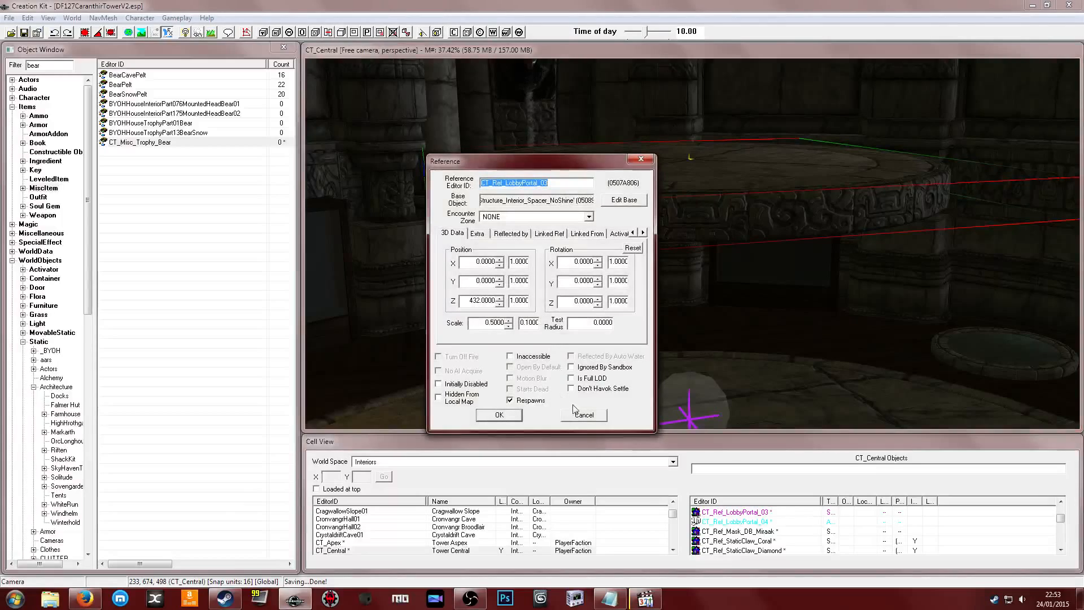
click(582, 419)
Inspect the position of the floor-level CT_Activator_Portal reference and close it unchanged
middle_drag(704, 346, 718, 293)
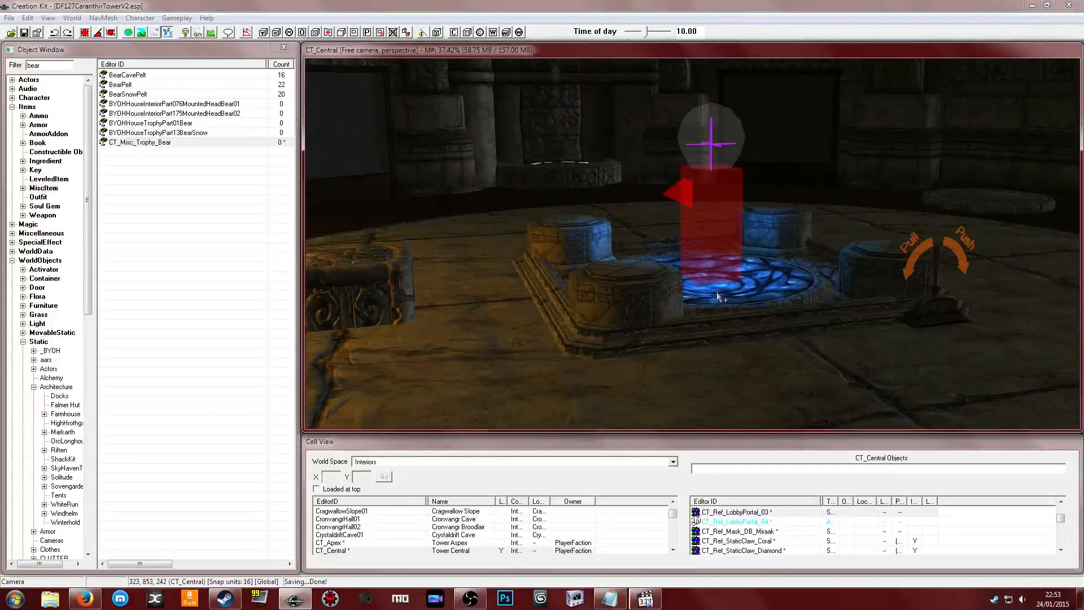
double_click(716, 299)
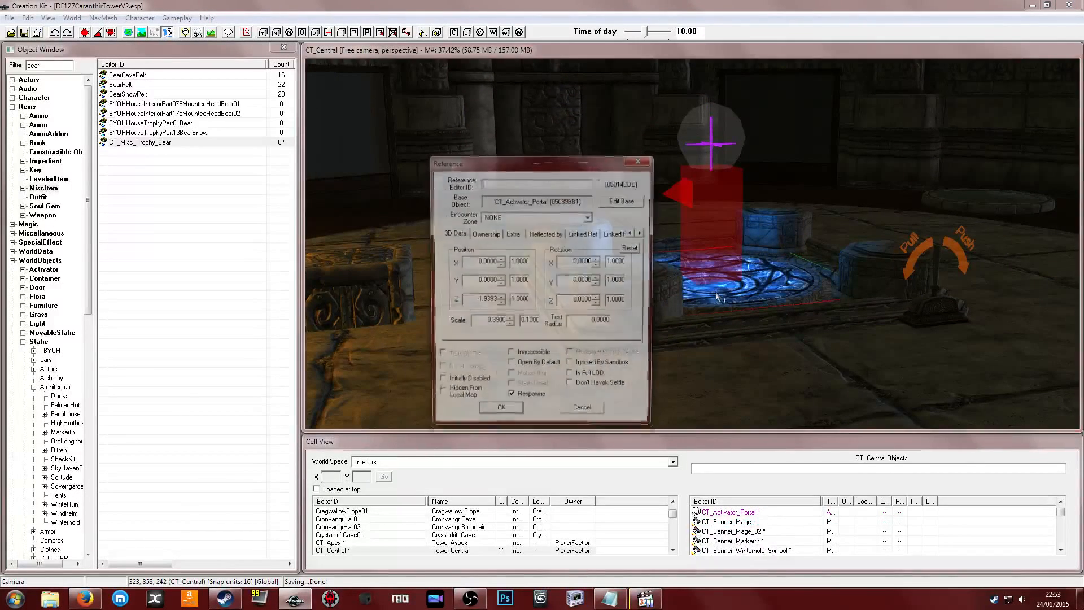
click(583, 415)
scroll(699, 300, down, 2)
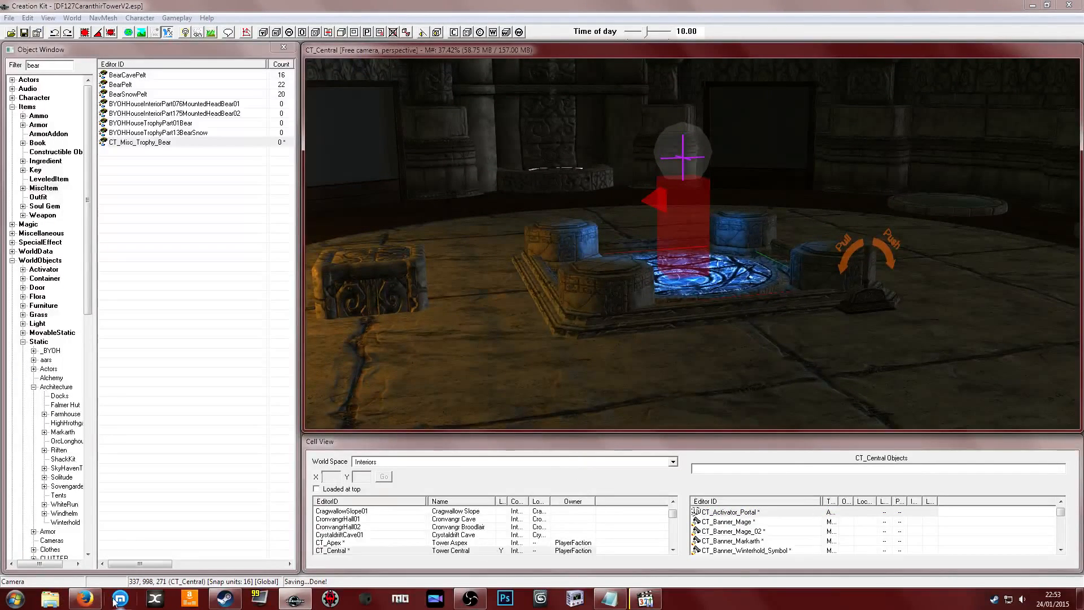
Switch to the browser and review the TranslateTo function's parameters on the Creation Kit wiki
click(85, 599)
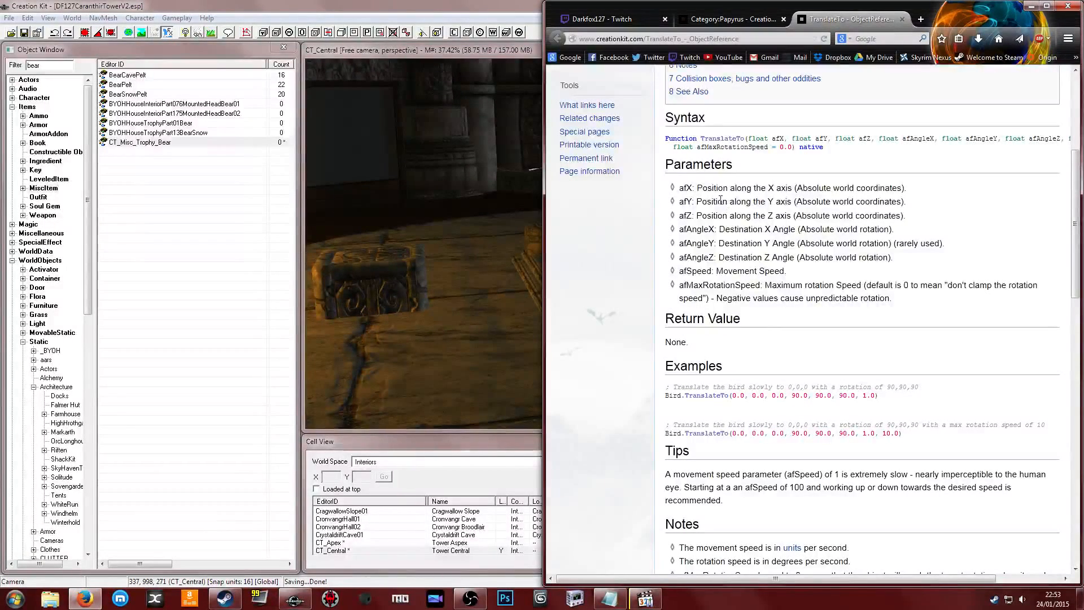
drag(683, 188, 693, 188)
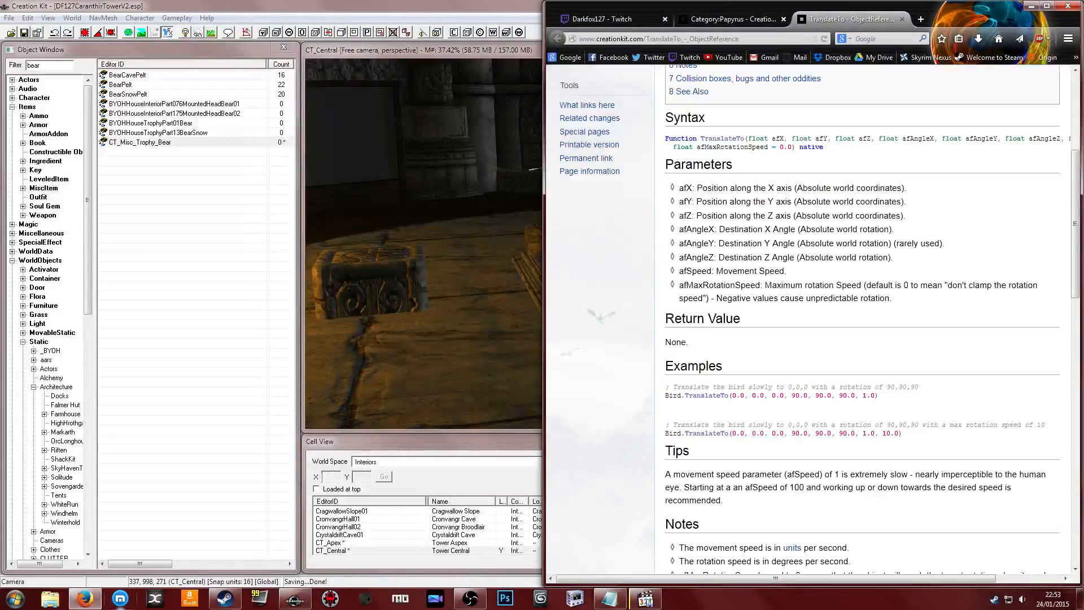
click(84, 599)
click(84, 599)
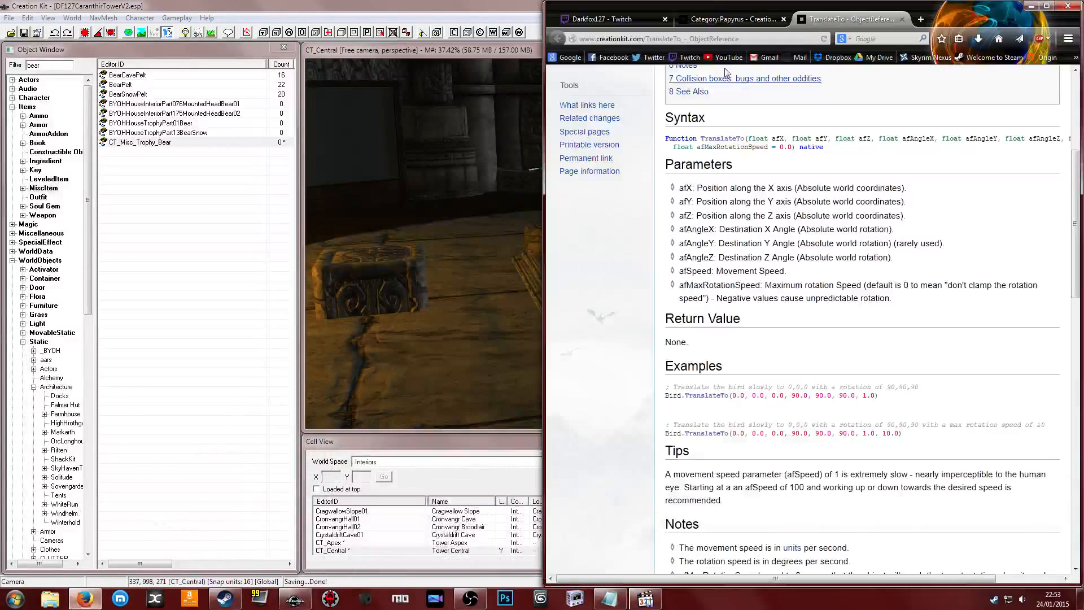
Check the Twitch stream chat and the Open Broadcaster Software streaming status, minimizing both windows
click(605, 19)
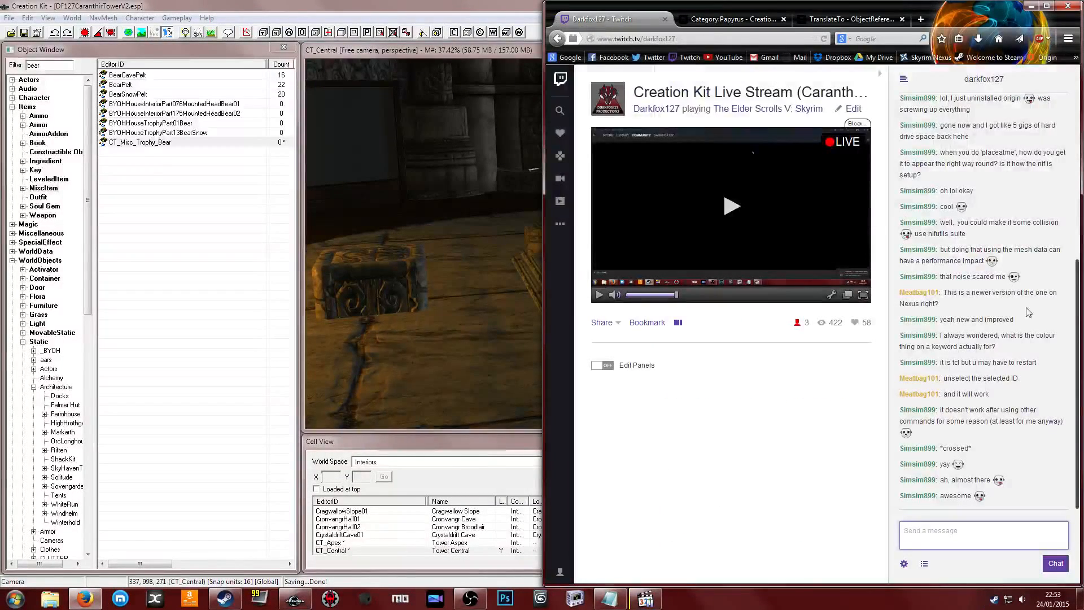
click(1033, 6)
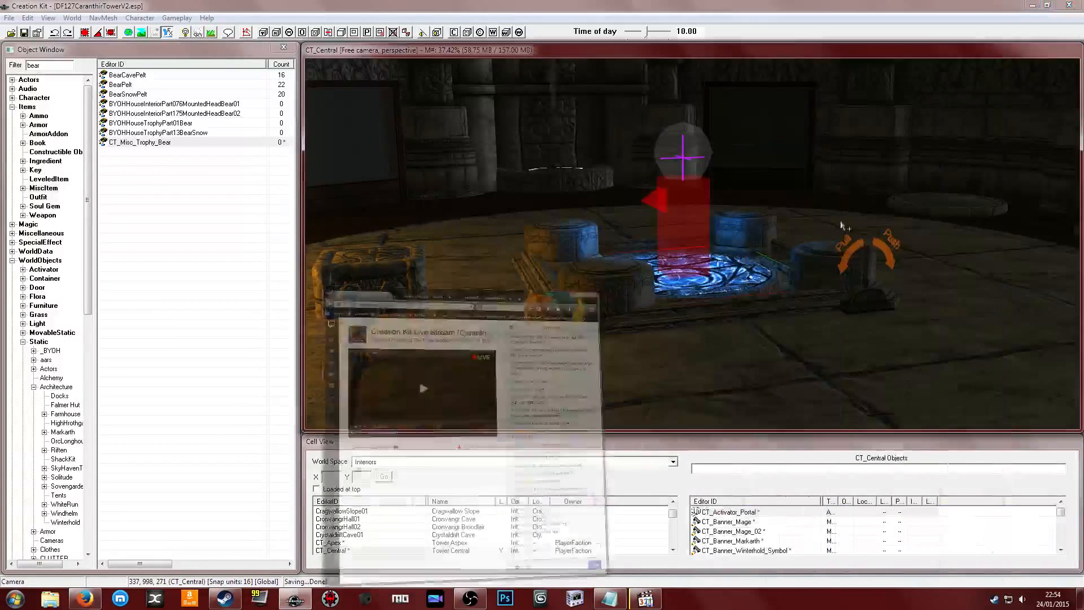
click(471, 599)
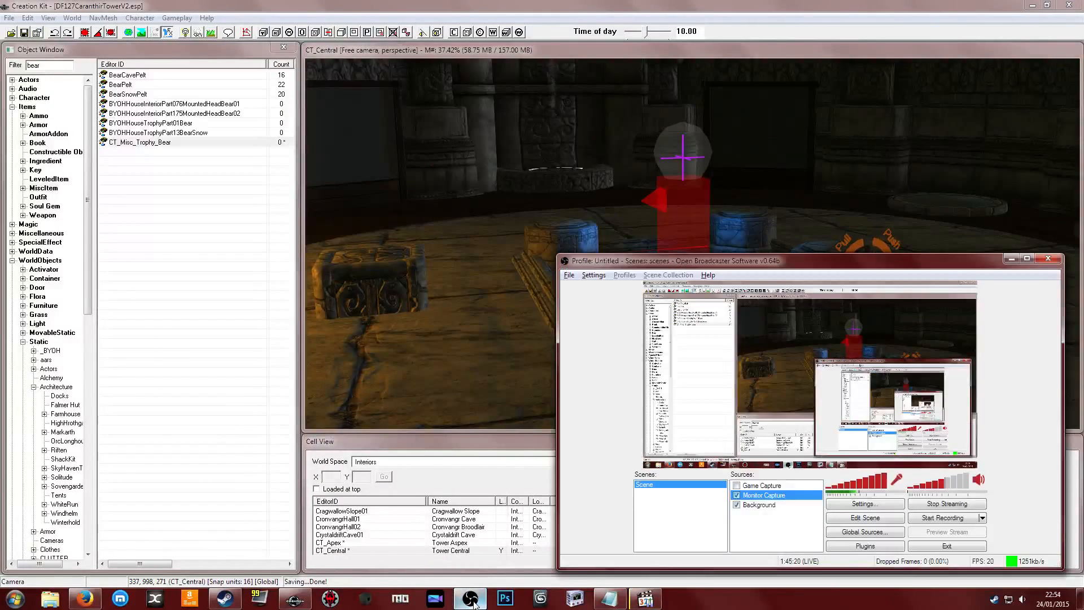
click(471, 599)
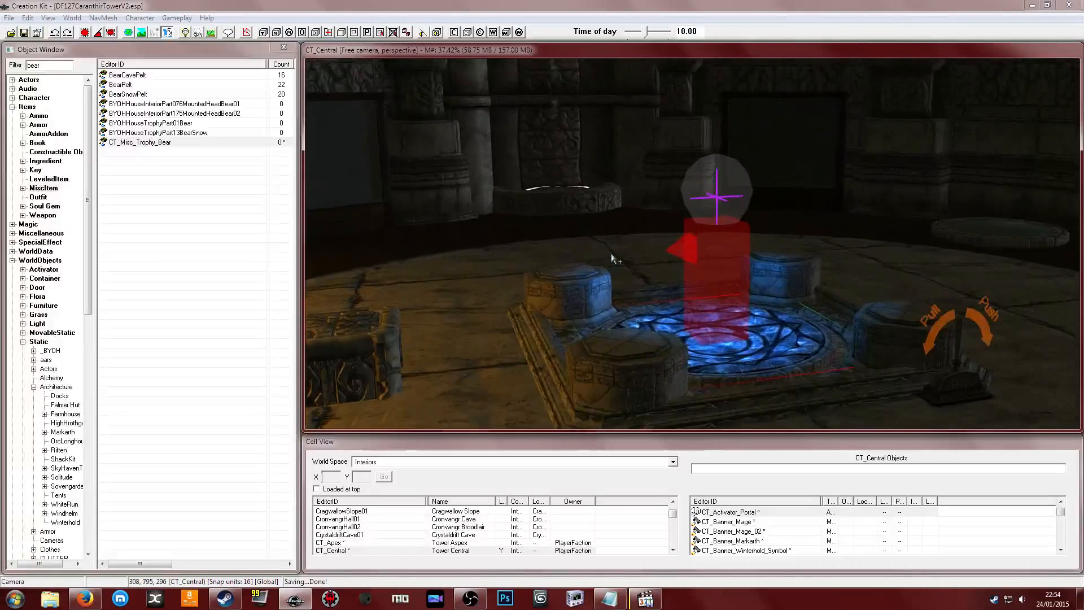
Select the stone block beside the lobby portal lift and filter the activator objects for "button"
click(704, 276)
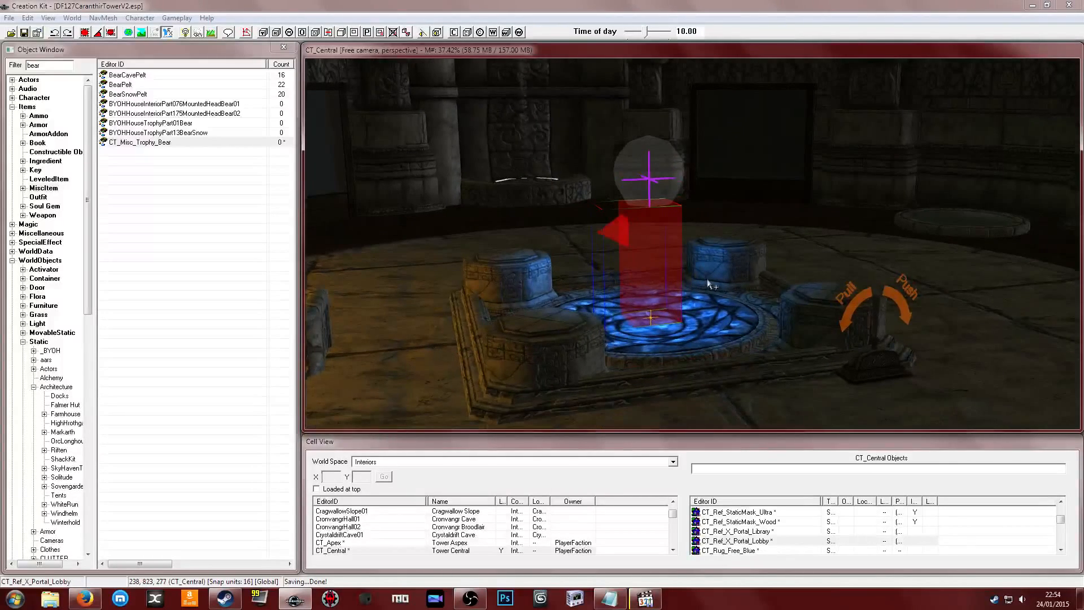
scroll(677, 274, up, 1)
scroll(659, 246, up, 2)
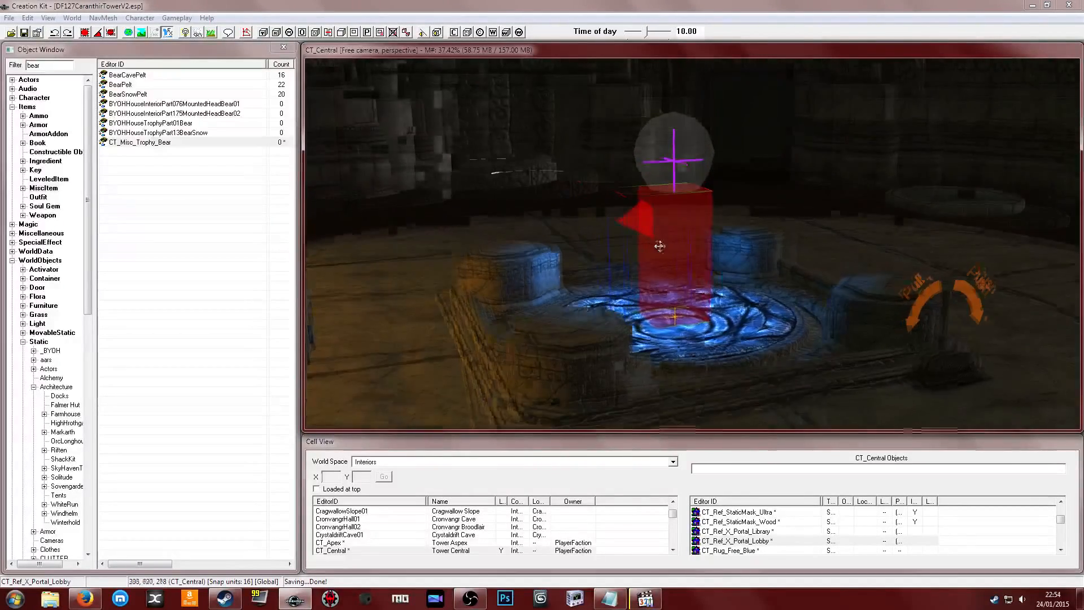
mouse_move(668, 247)
shift+middle_down()
mouse_move(731, 233)
mouse_move(682, 288)
mouse_move(650, 295)
mouse_move(594, 283)
mouse_move(642, 261)
shift+middle_up()
click(704, 273)
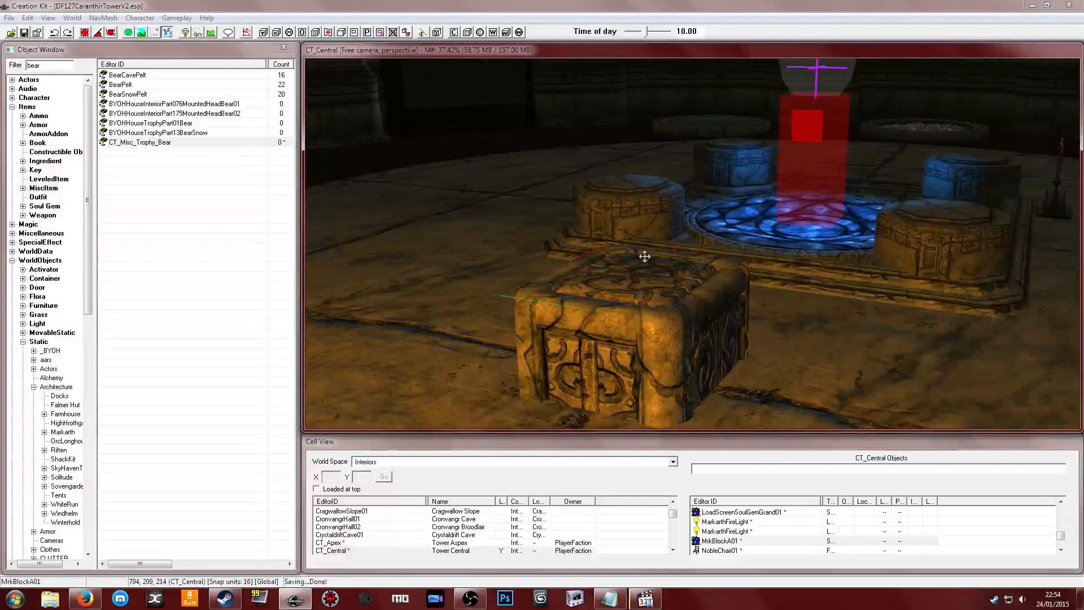
double_click(33, 65)
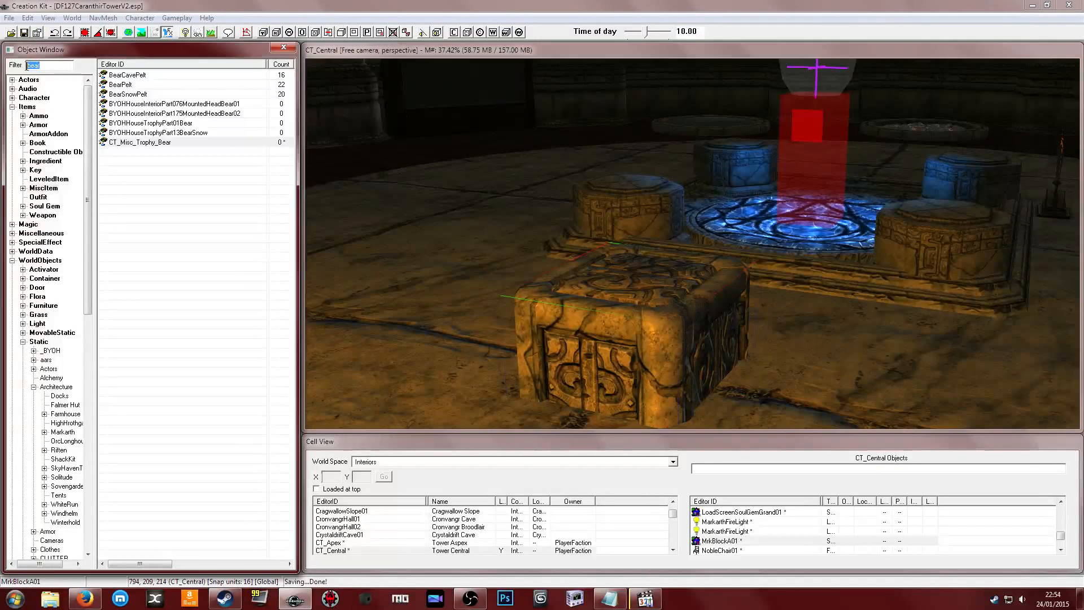
text(button)
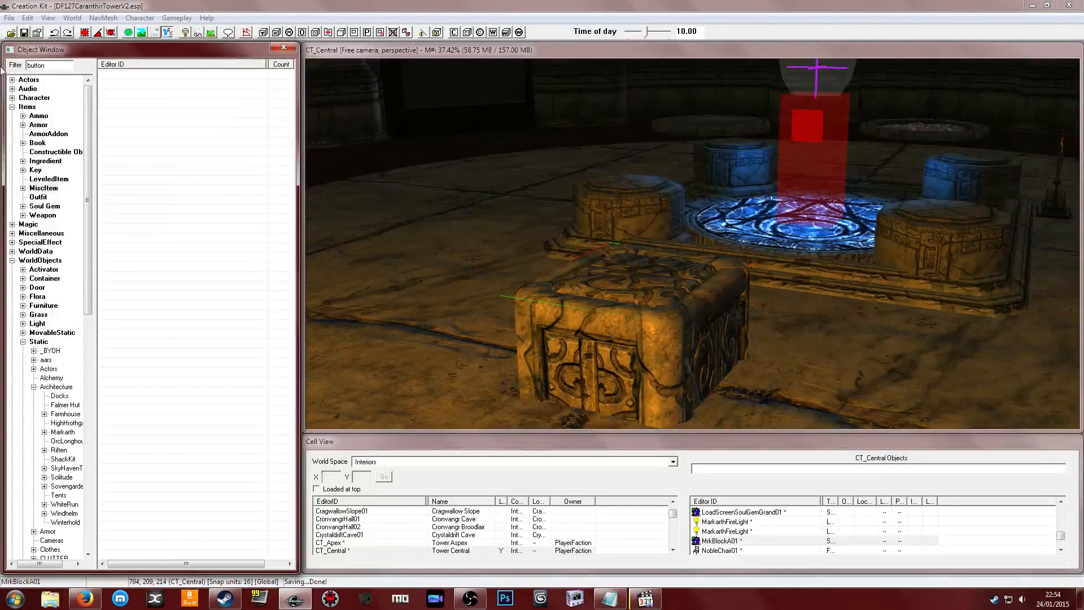
click(46, 271)
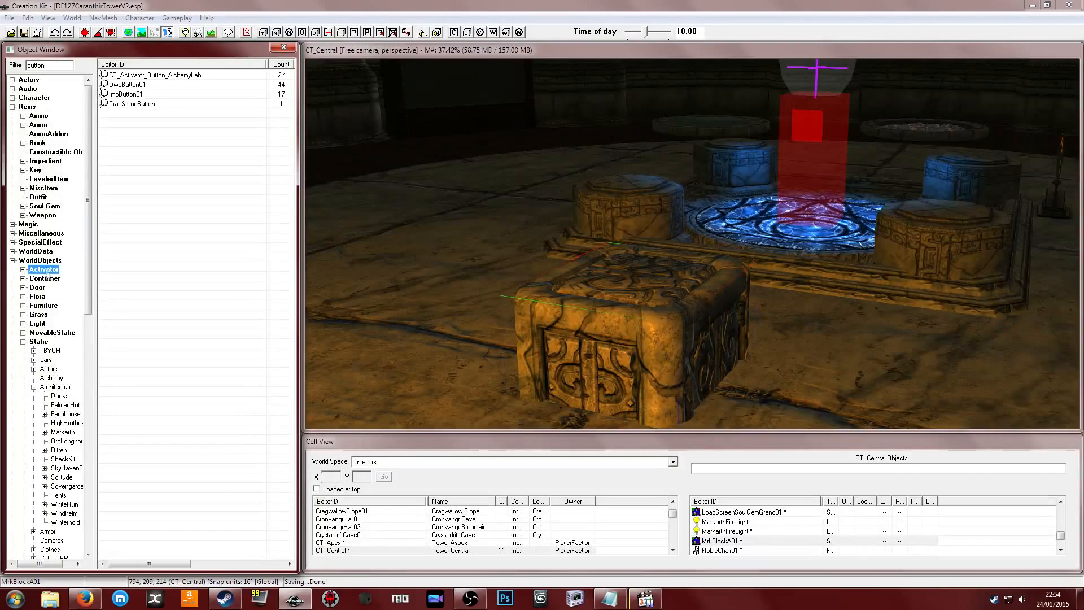
Place a DweButton01 activator in the cell and move it onto the floor beside the stone block
click(126, 87)
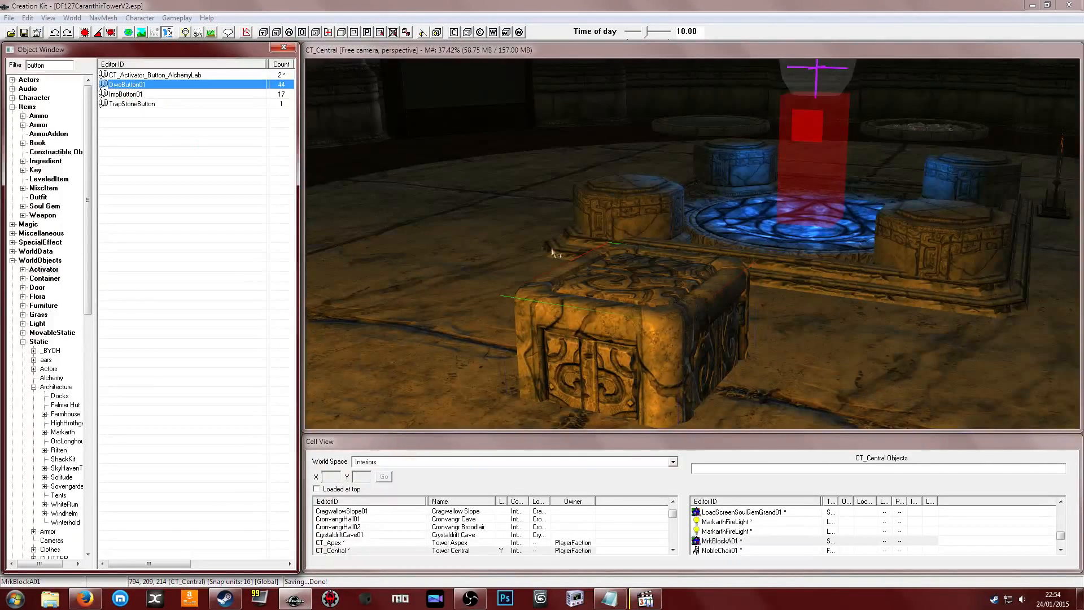
drag(552, 252, 613, 278)
key(shift)
scroll(603, 273, down, 3)
key(ctrl+q)
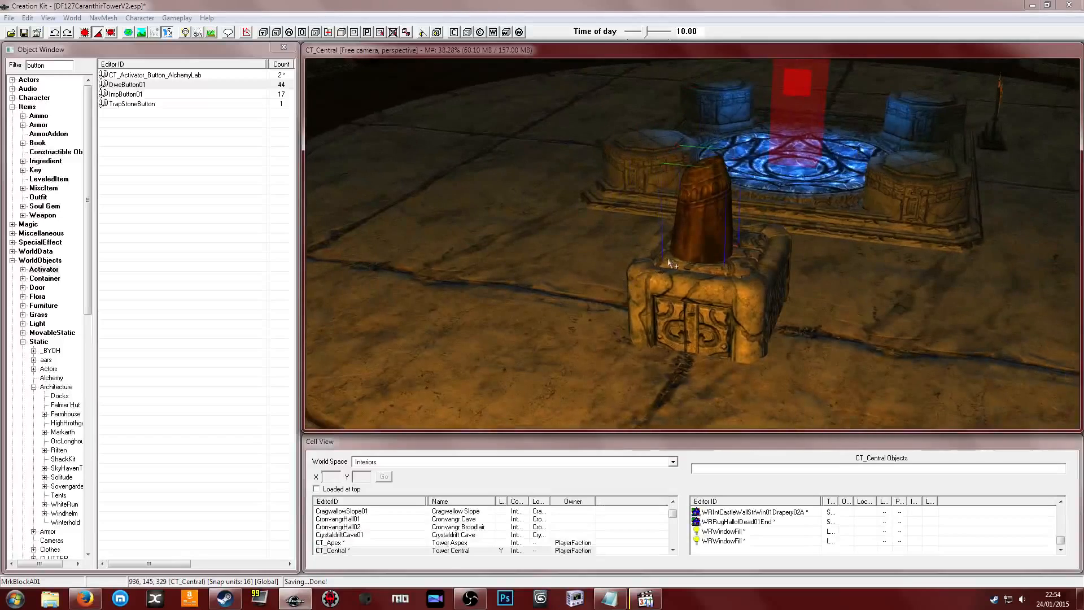
drag(670, 262, 621, 347)
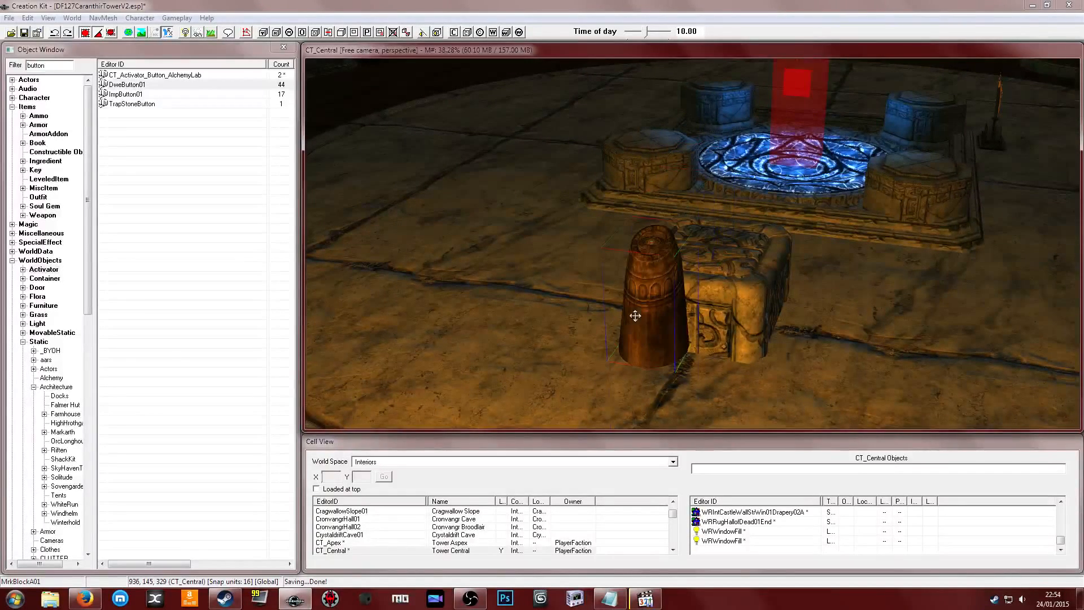
Start a new script named CT_Script_EntranceInterior, extending ObjectReference, on the placed DweButton01 reference
double_click(659, 297)
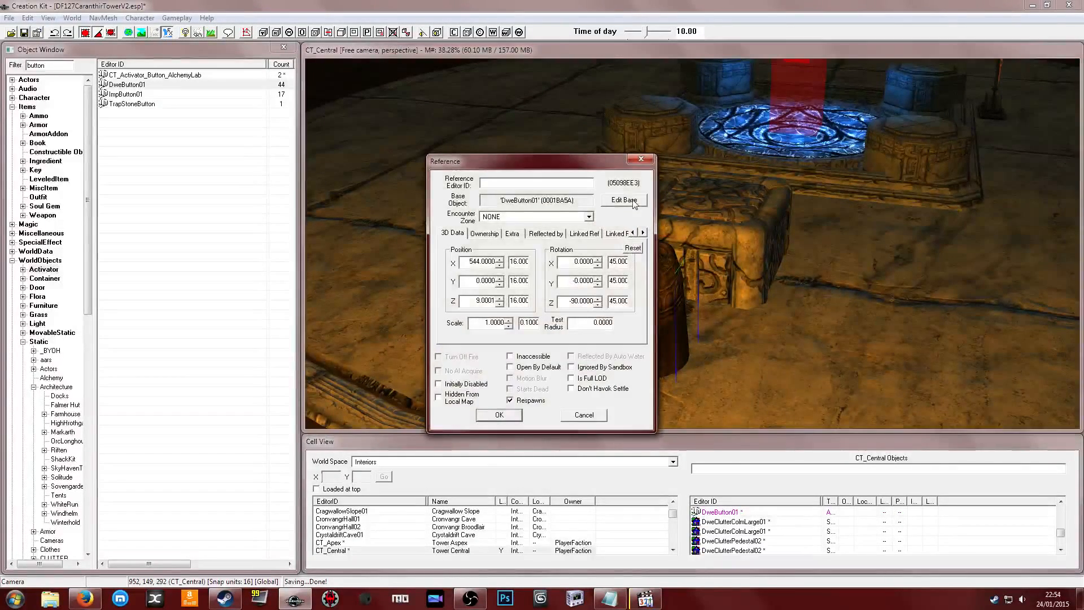
click(644, 233)
click(645, 232)
click(644, 233)
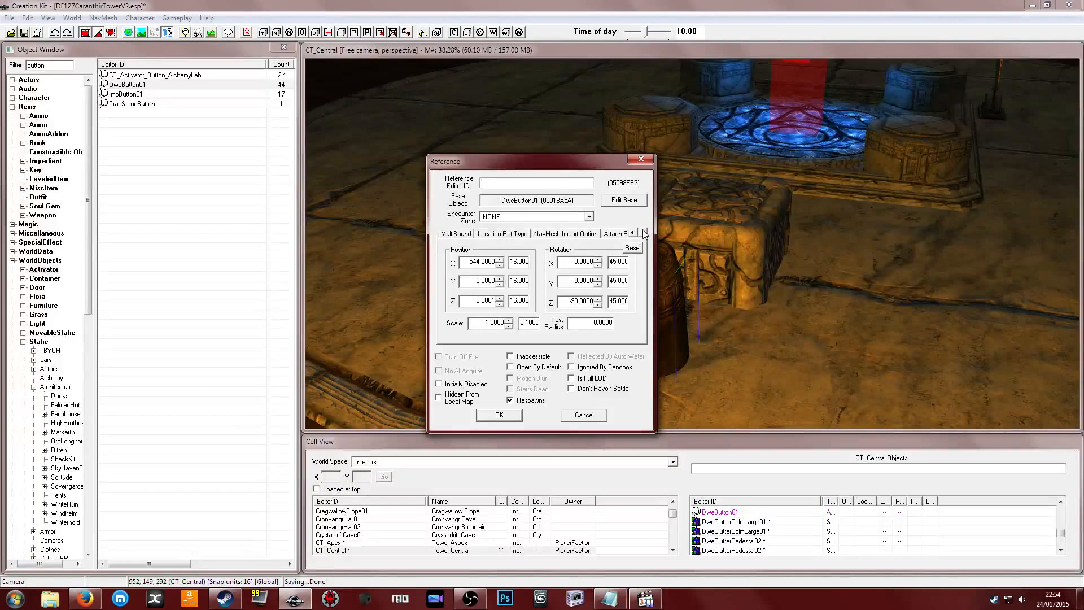
click(645, 233)
click(613, 233)
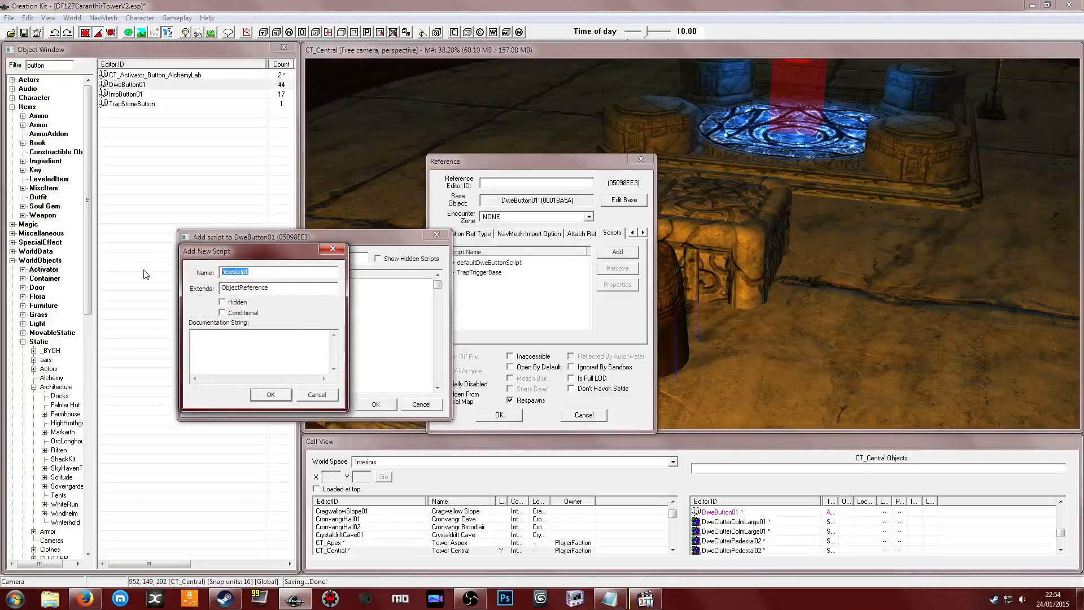
text(CT_Script_)
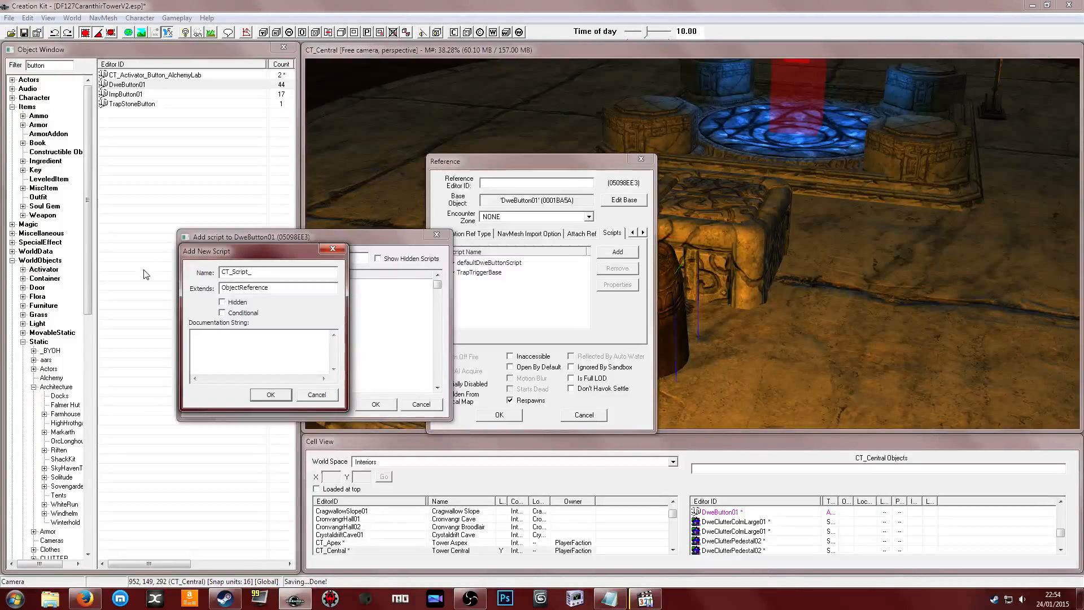
text(Entran)
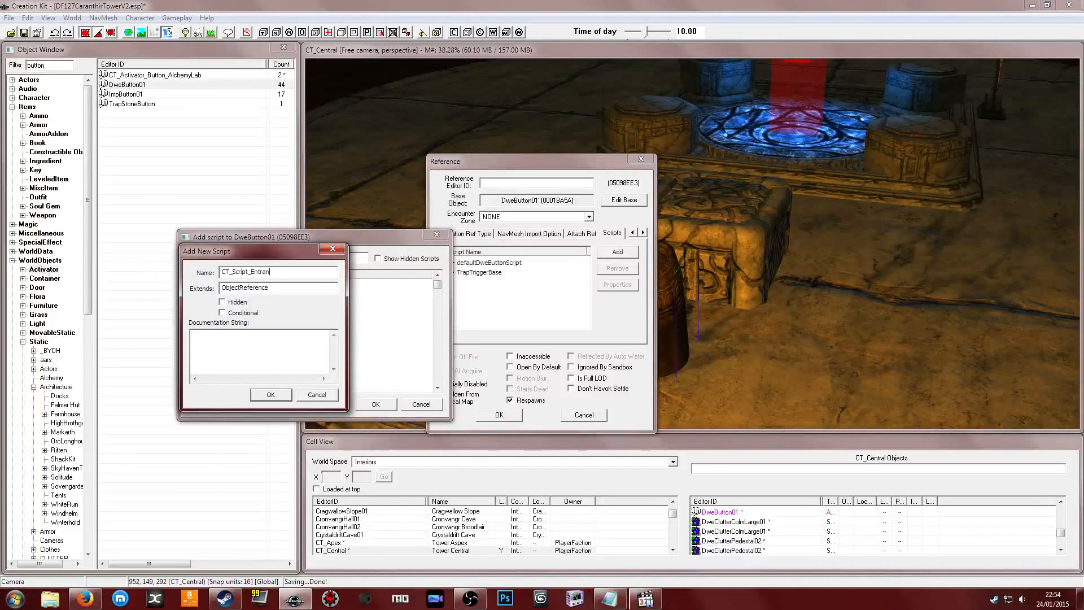
text(ceInt)
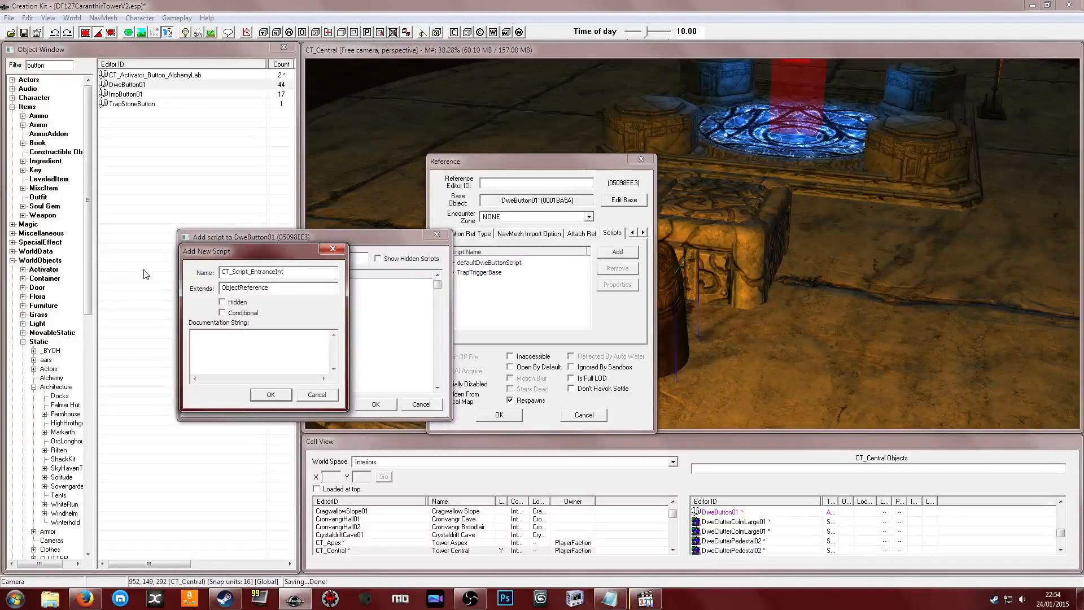
text(erior)
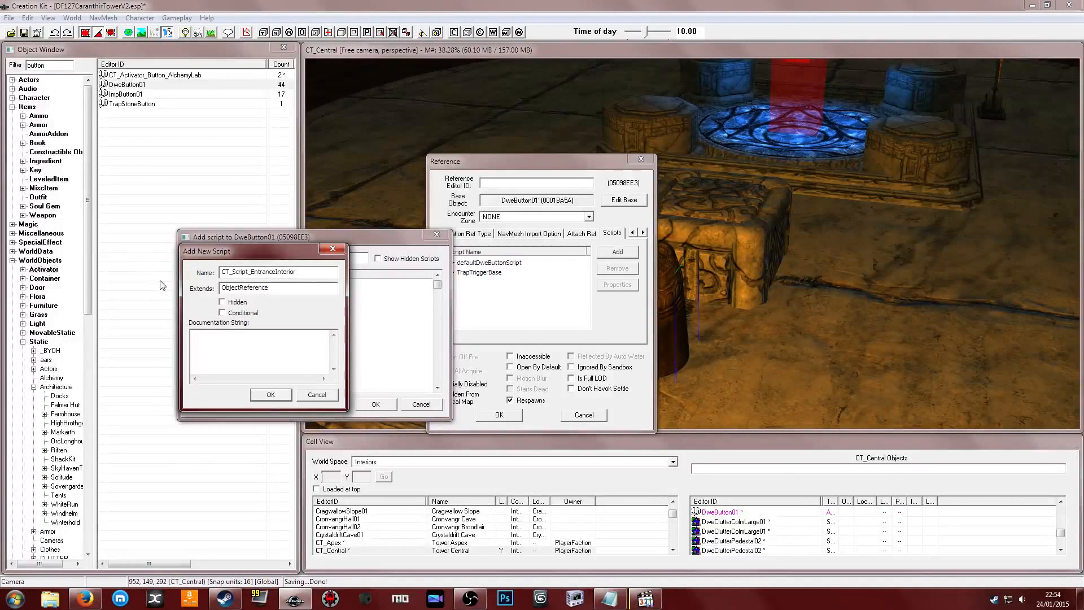
Enter the documentation string "This makes the entrance retract into the floor upon activation" and create the script
text(s m)
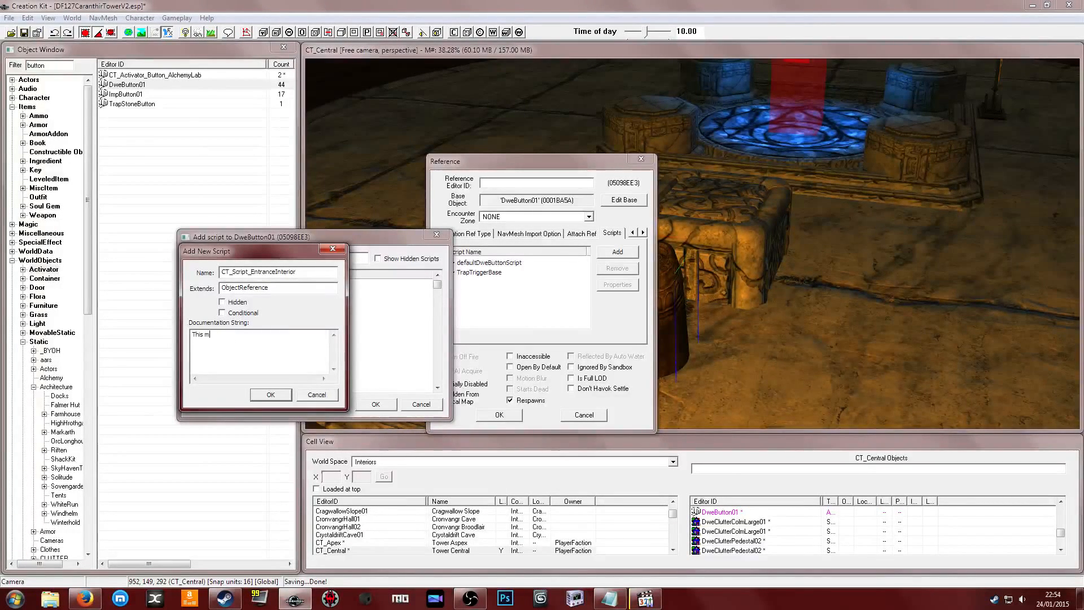
text(akes the entrance rise up fro)
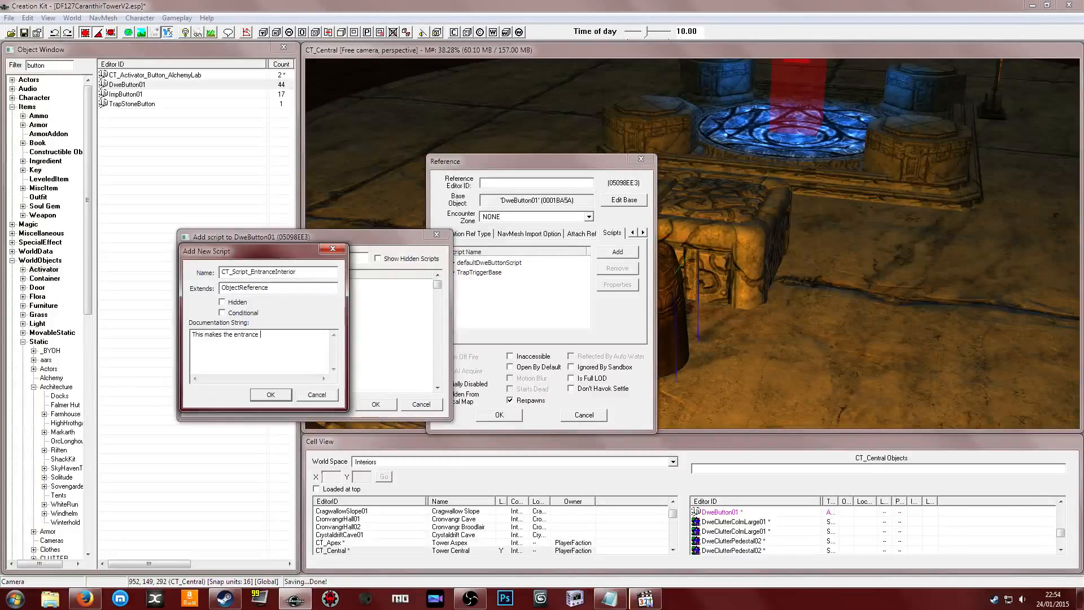
key(BackSpace)
key(BackSpace)
key(BackSpace)
key(BackSpace)
key(BackSpace)
key(BackSpace)
key(BackSpace)
key(BackSpace)
key(BackSpace)
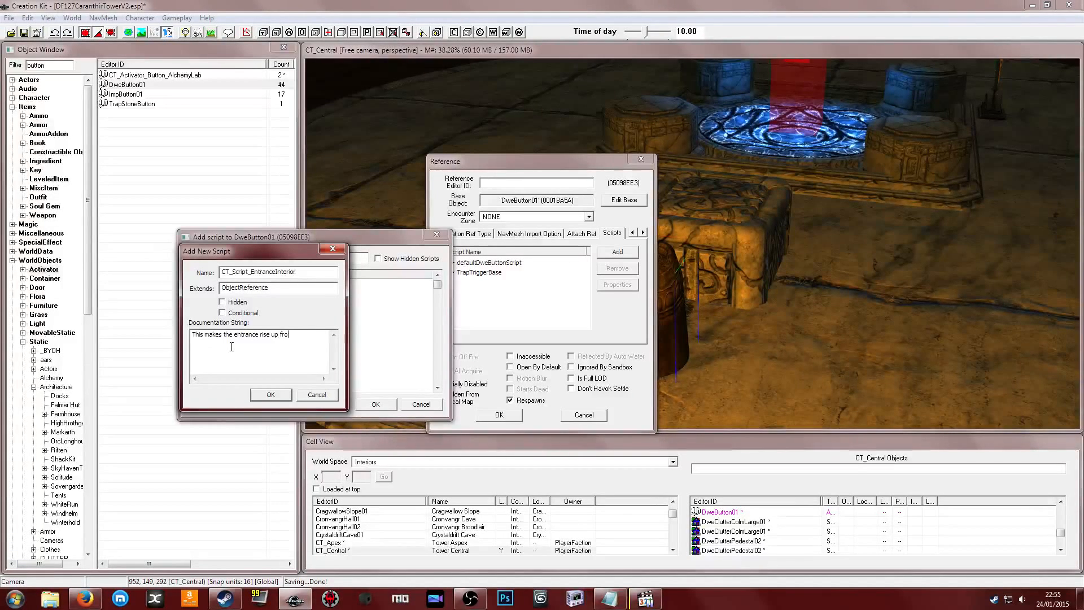
text(retract )
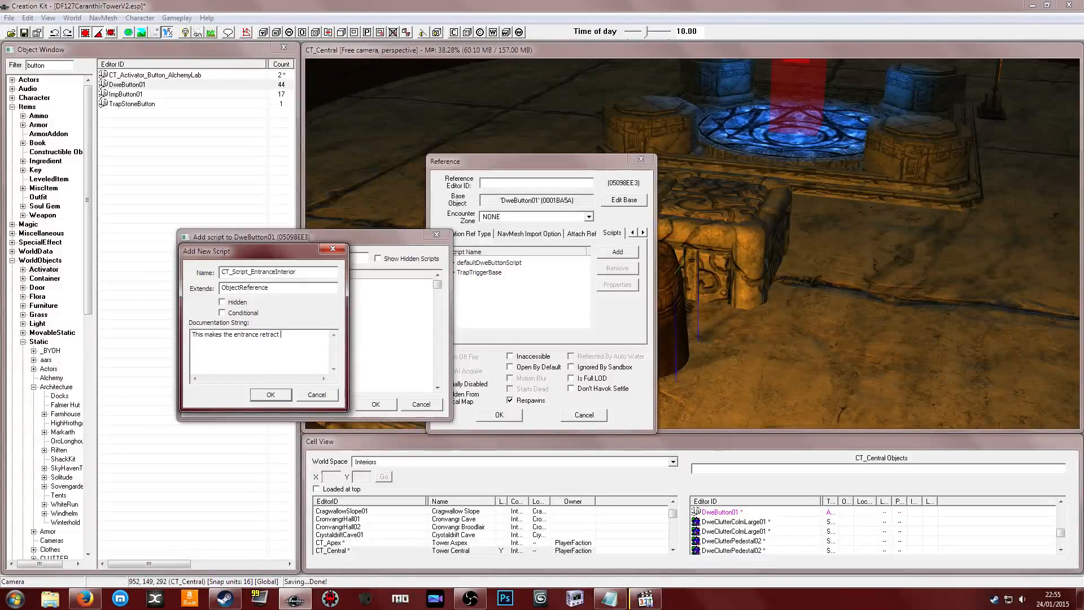
text(into the flo)
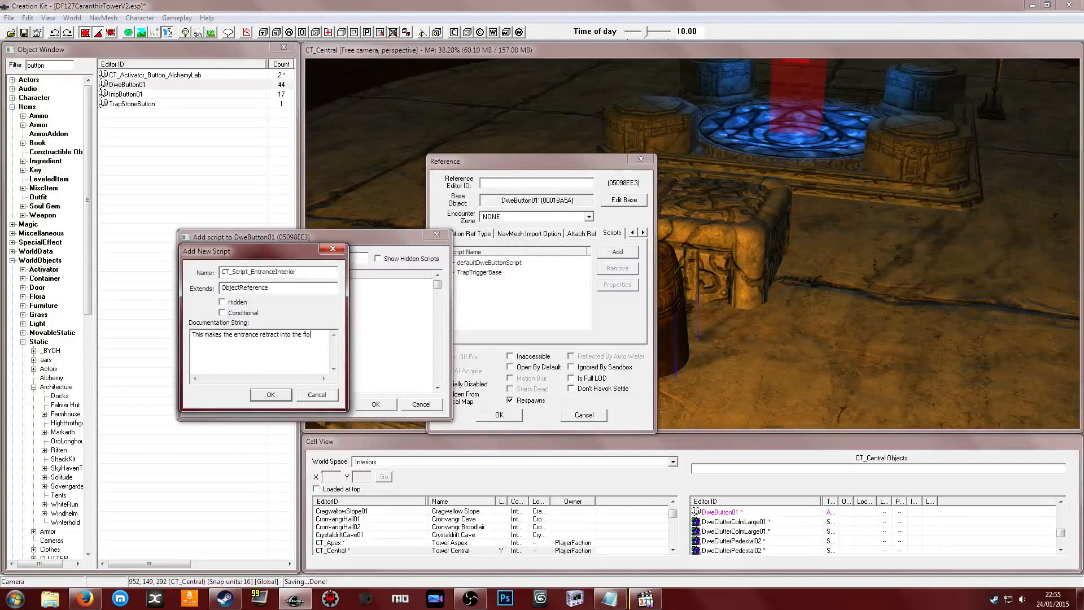
text(or upon acti)
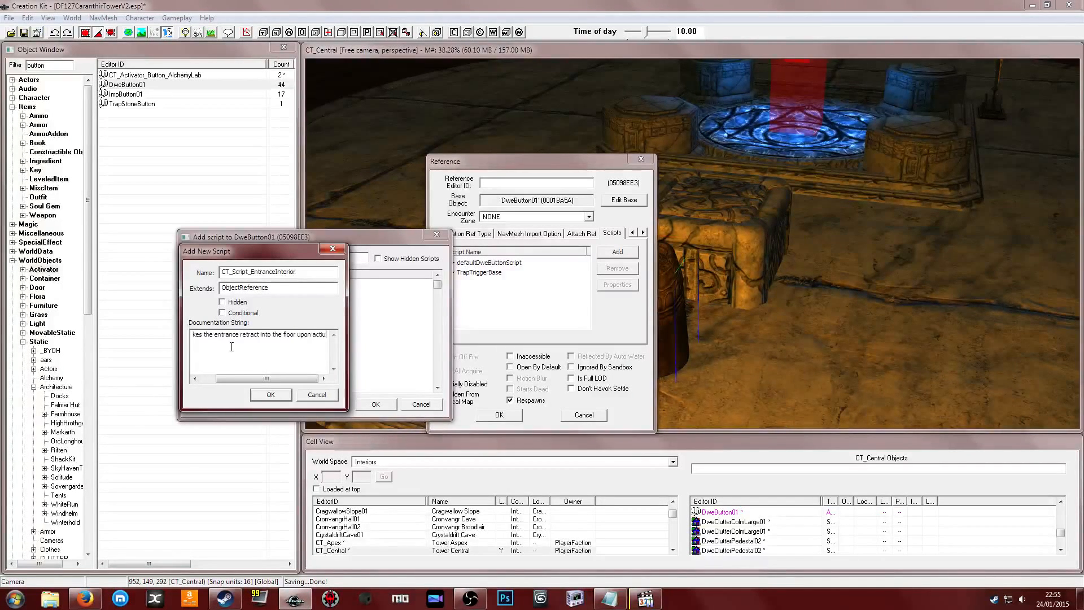
key(BackSpace)
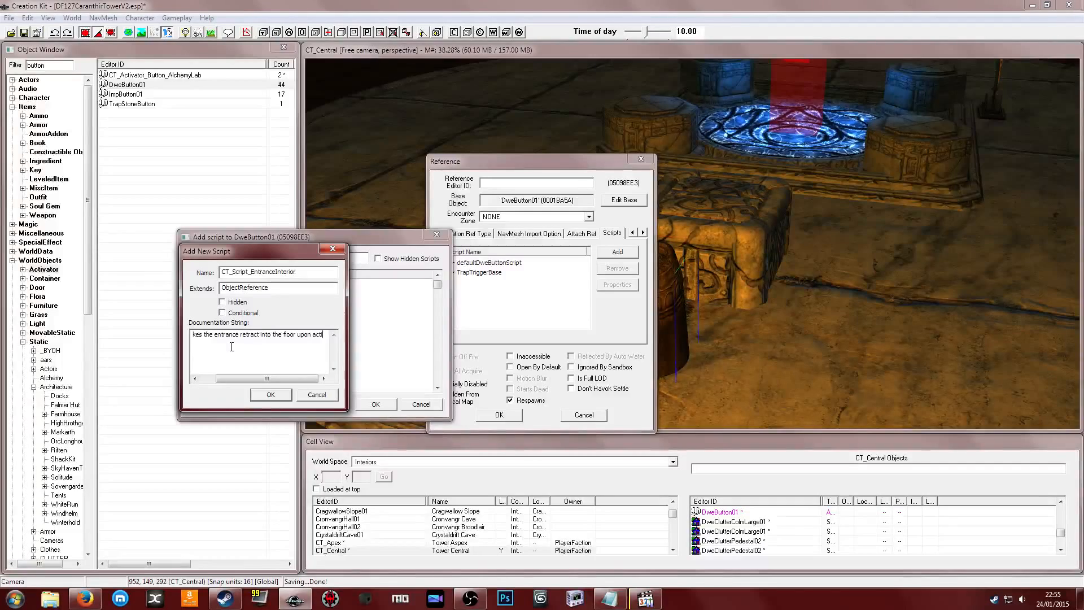
text(ivation)
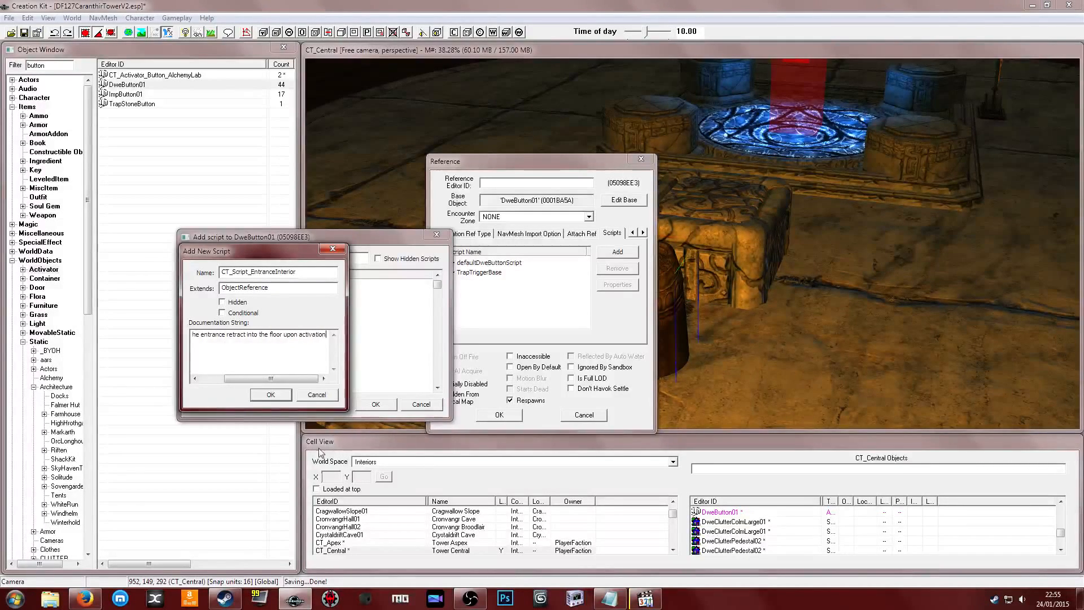
click(267, 393)
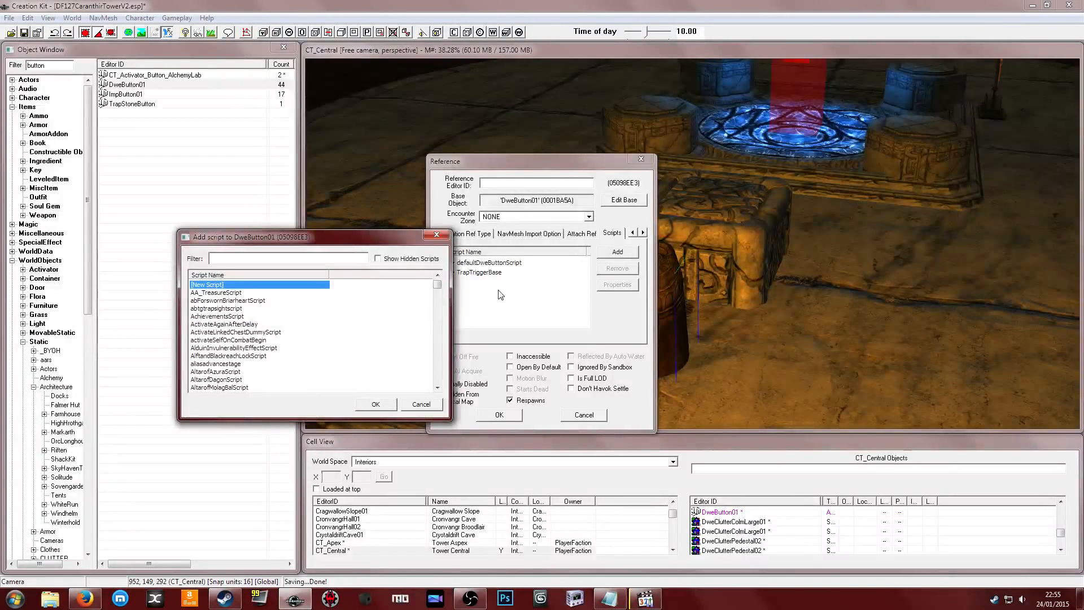
Inspect the source of the button's defaultDweButtonScript and close it unchanged
right_click(487, 263)
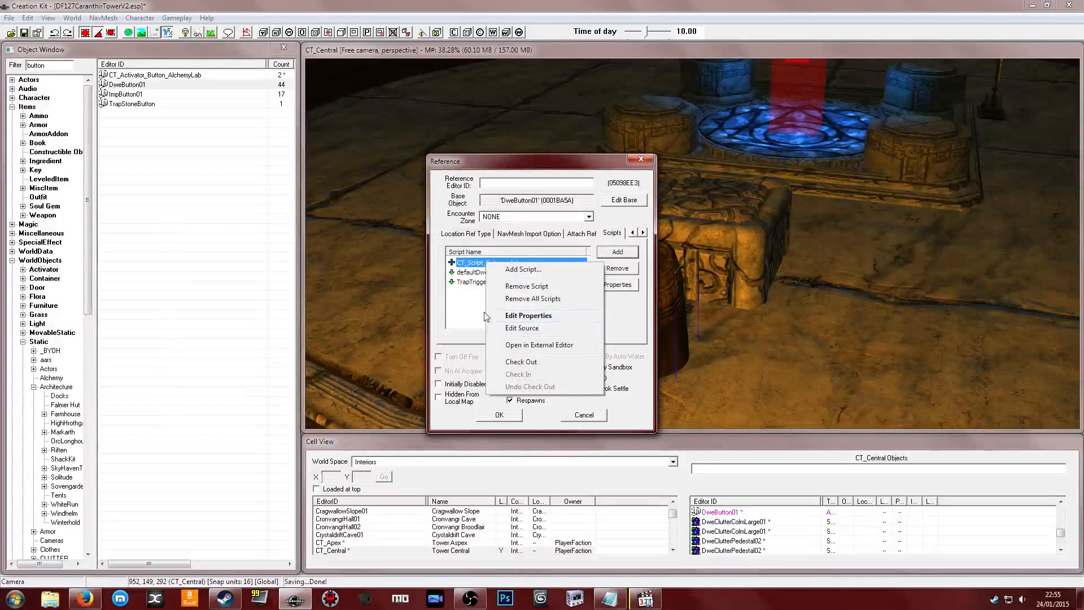
click(478, 272)
right_click(481, 272)
click(511, 338)
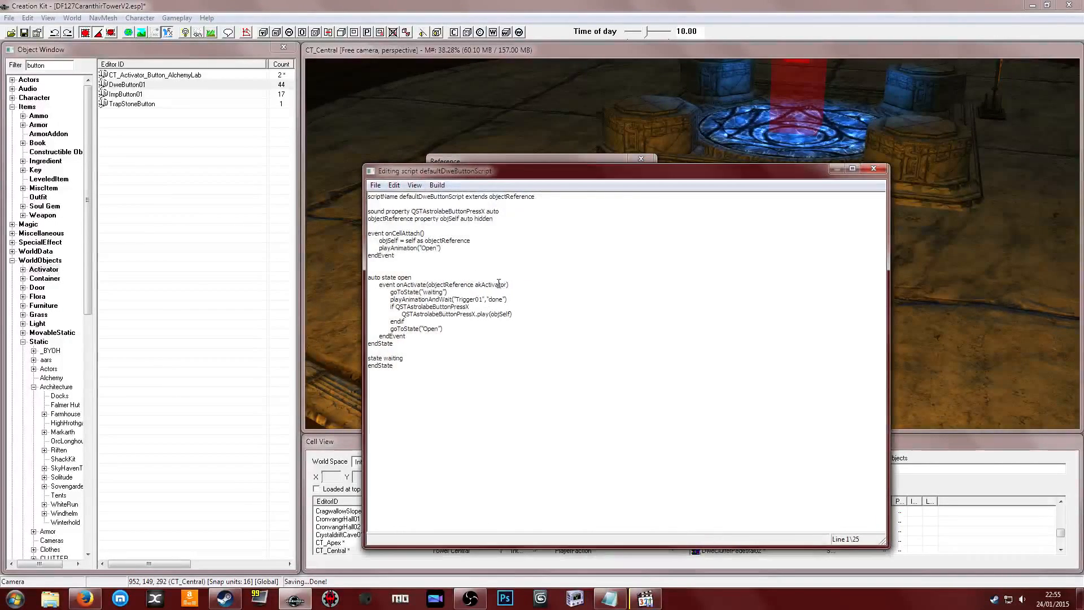
click(874, 169)
Inspect the source of the button's TrapTriggerBase script
click(489, 282)
right_click(491, 289)
click(530, 353)
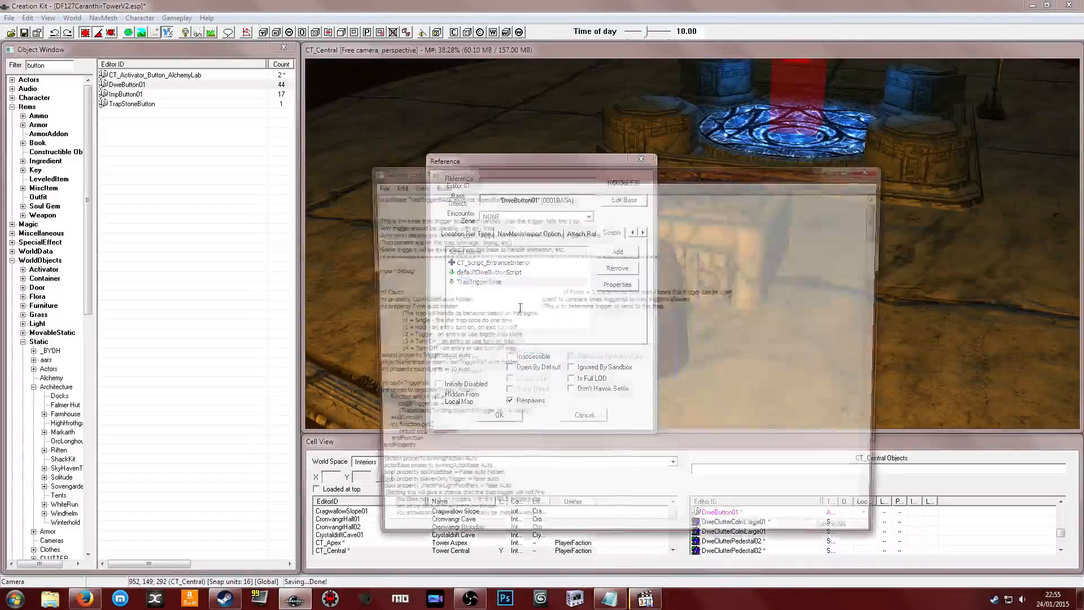
Close the TrapTriggerBase source and, in Firefox, open the Creation Kit wiki page for OnActivate - ObjectReference
click(874, 169)
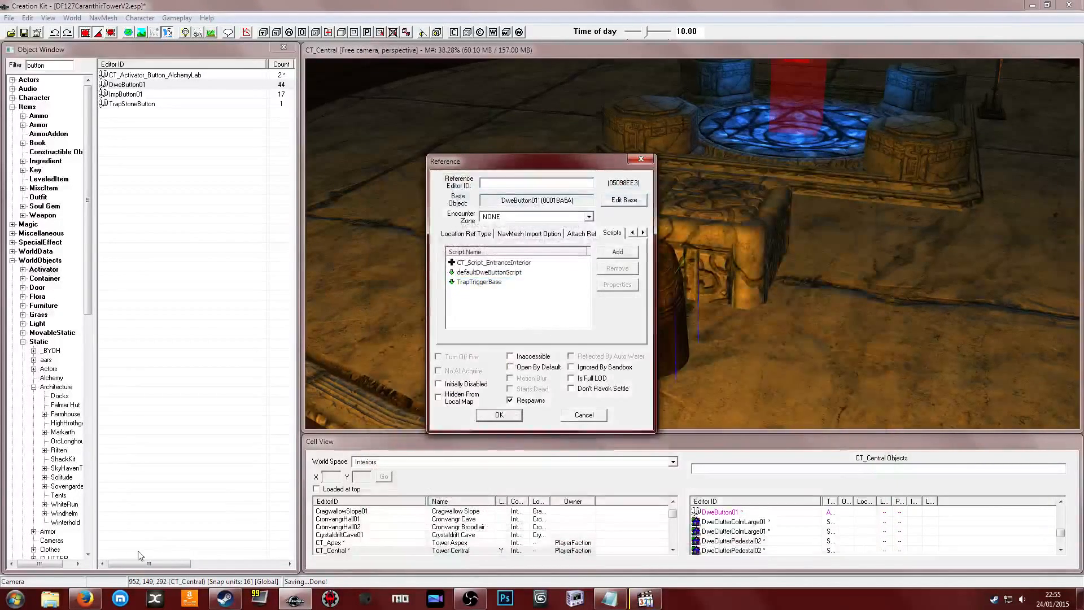
click(85, 599)
click(728, 18)
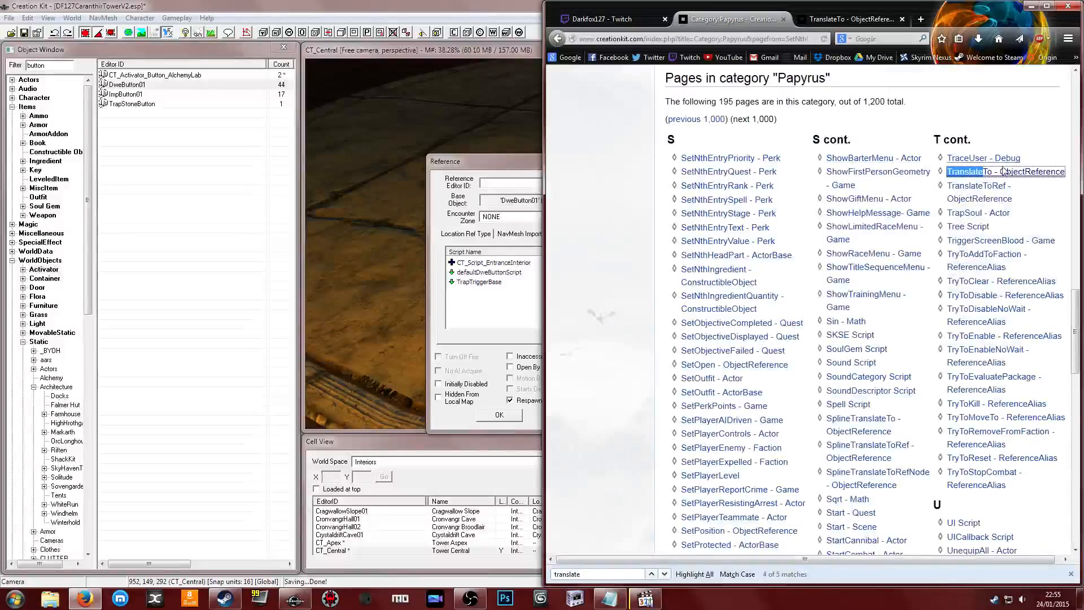
key(alt+Left)
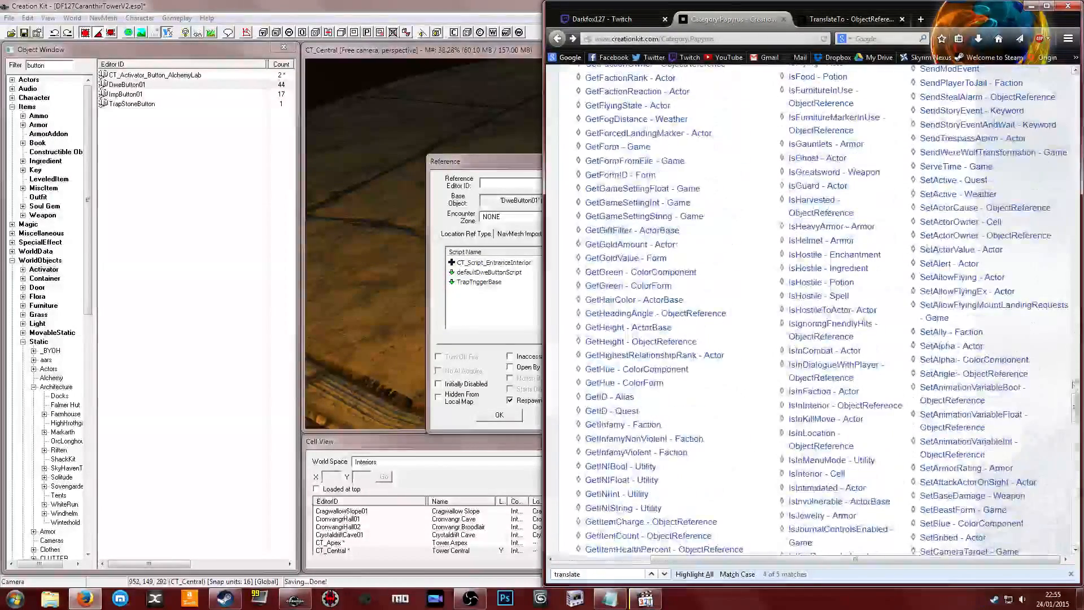
scroll(1002, 211, up, 15)
scroll(1003, 210, down, 5)
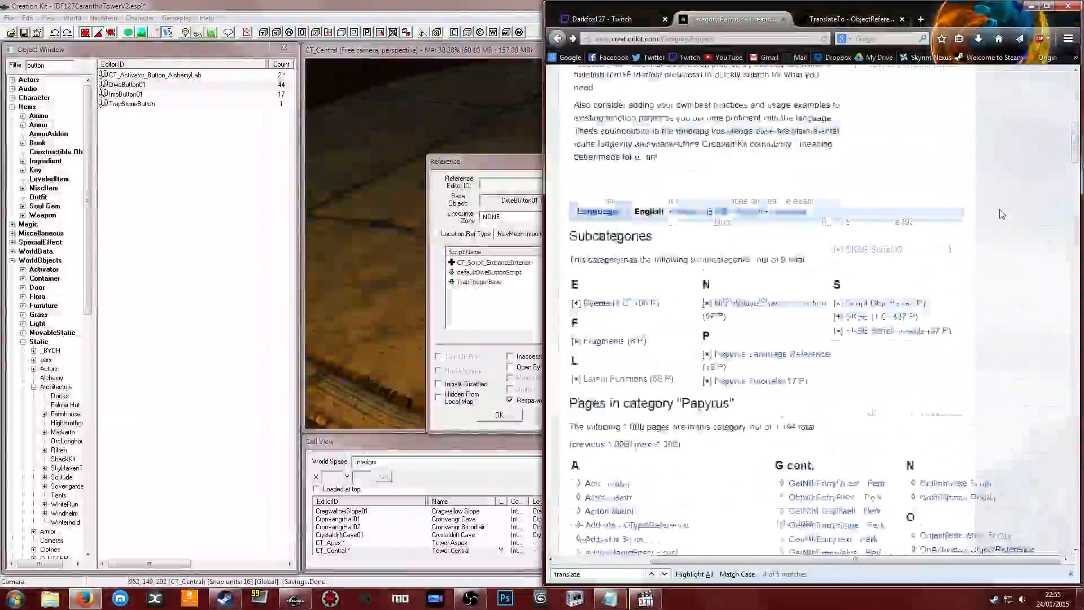
middle_click(965, 367)
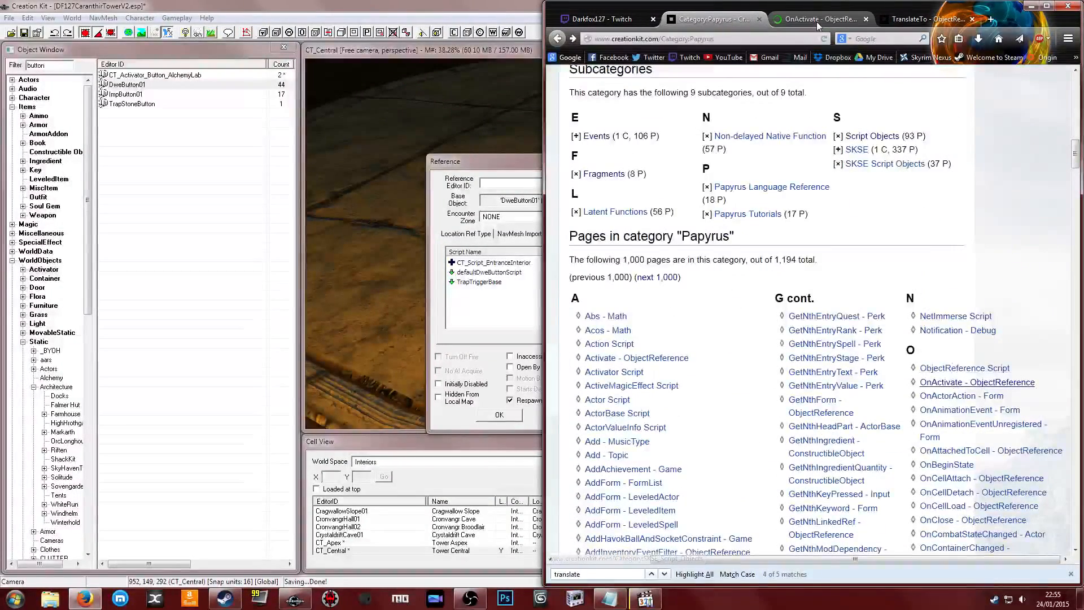
click(817, 20)
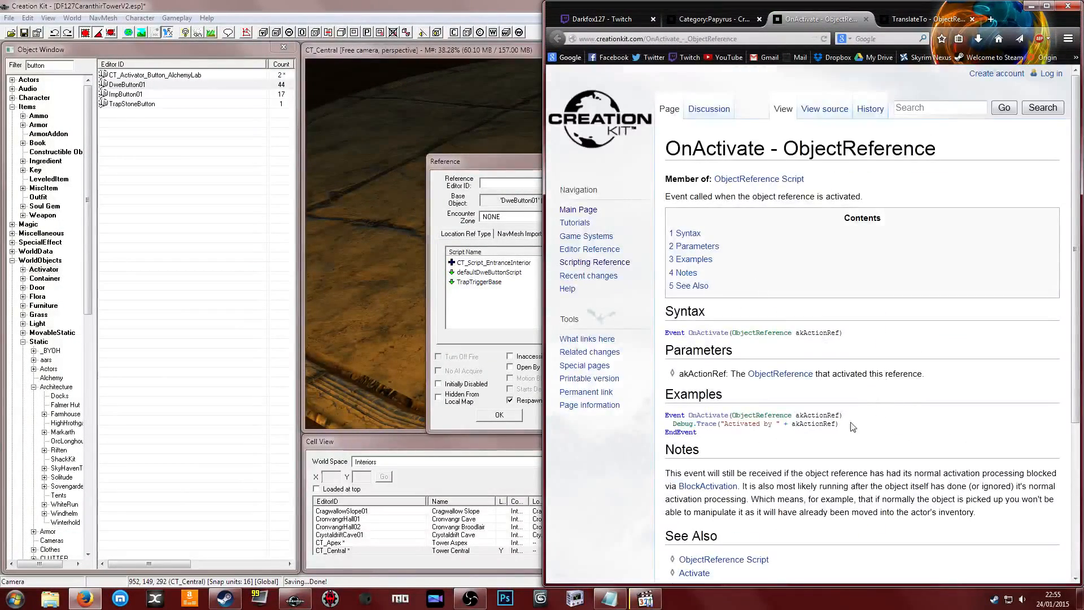
Copy the line "Event OnActivate(ObjectReference akActionRef)" from the wiki page's example
drag(848, 422, 663, 413)
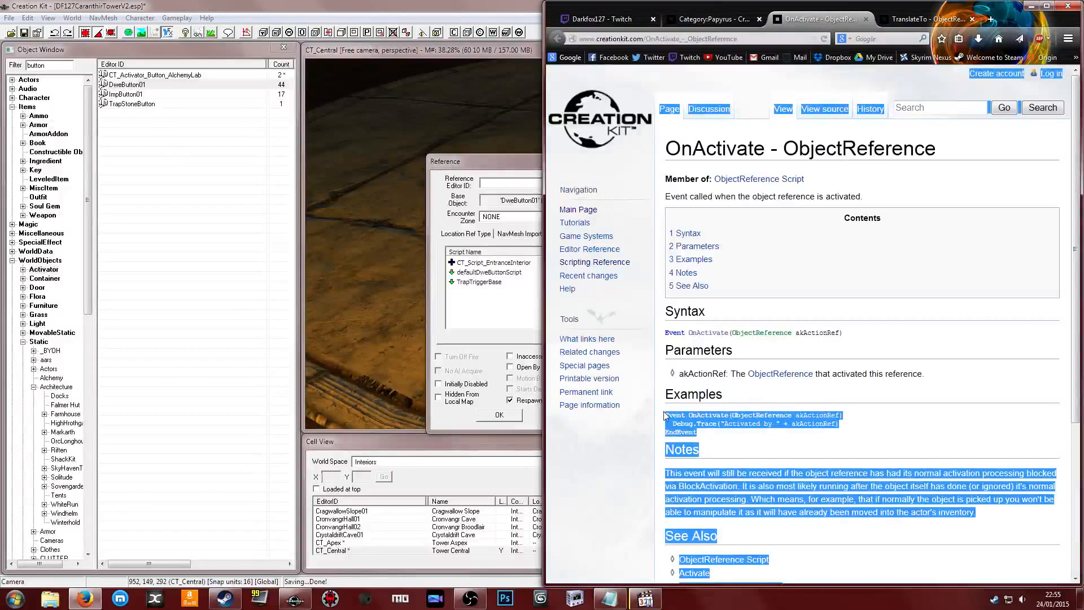
drag(843, 416, 659, 418)
key(ctrl+c)
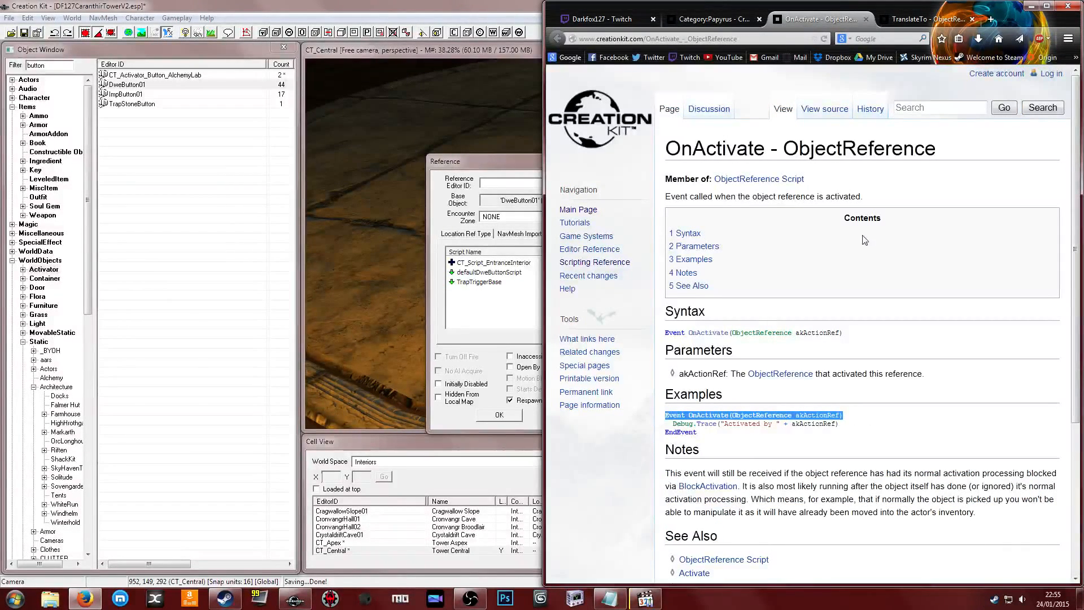
Open the source of CT_Script_EntranceInterior in the Creation Kit and add the copied OnActivate event, closed with EndEvent
click(504, 262)
right_click(504, 262)
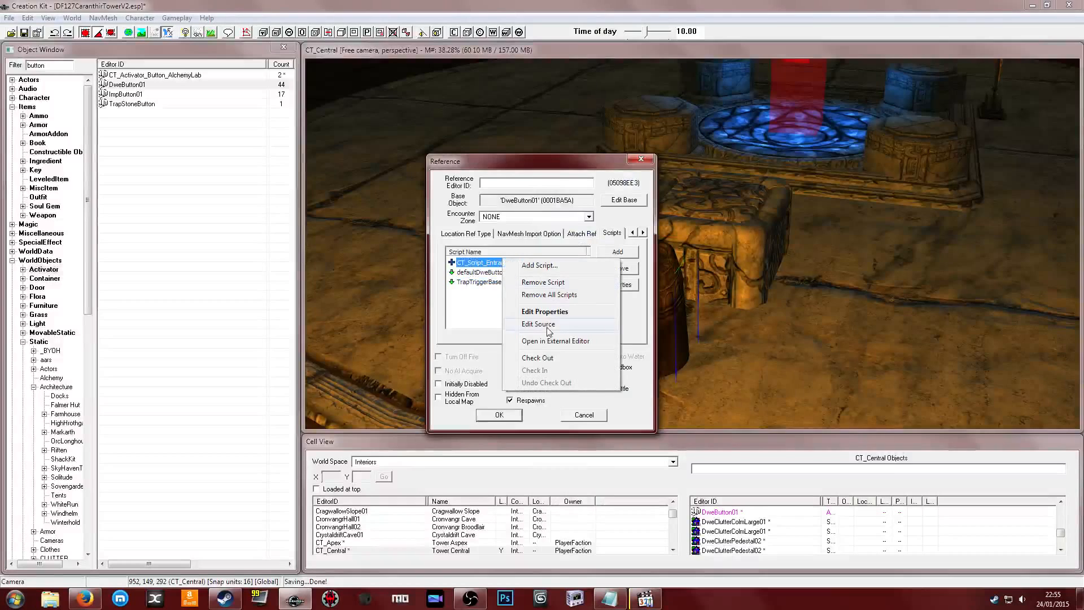
click(546, 331)
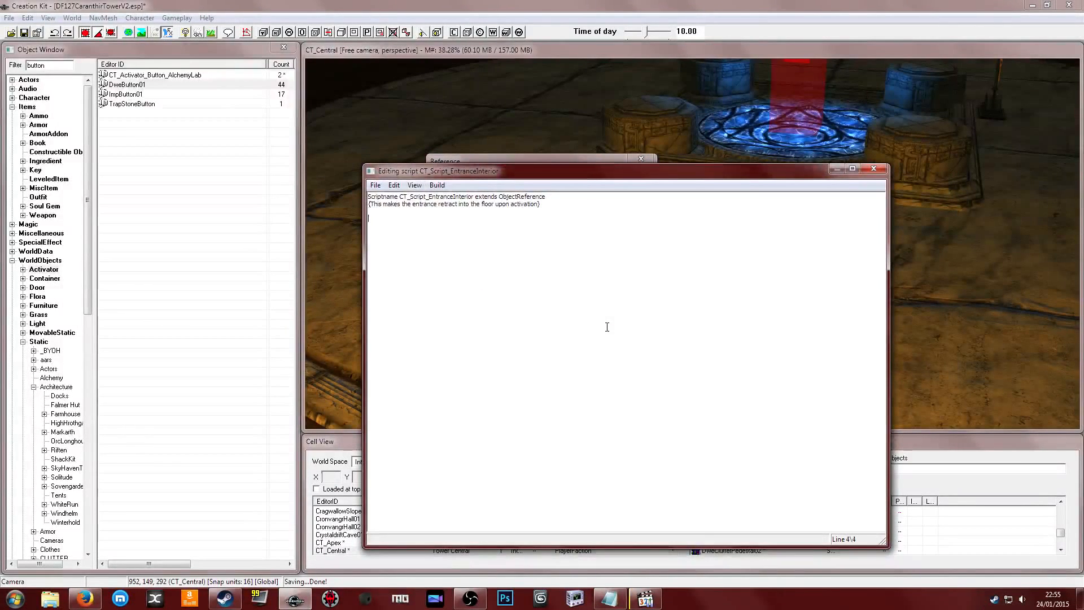
key(ctrl+v)
key(Return)
key(Return)
text(EndEven)
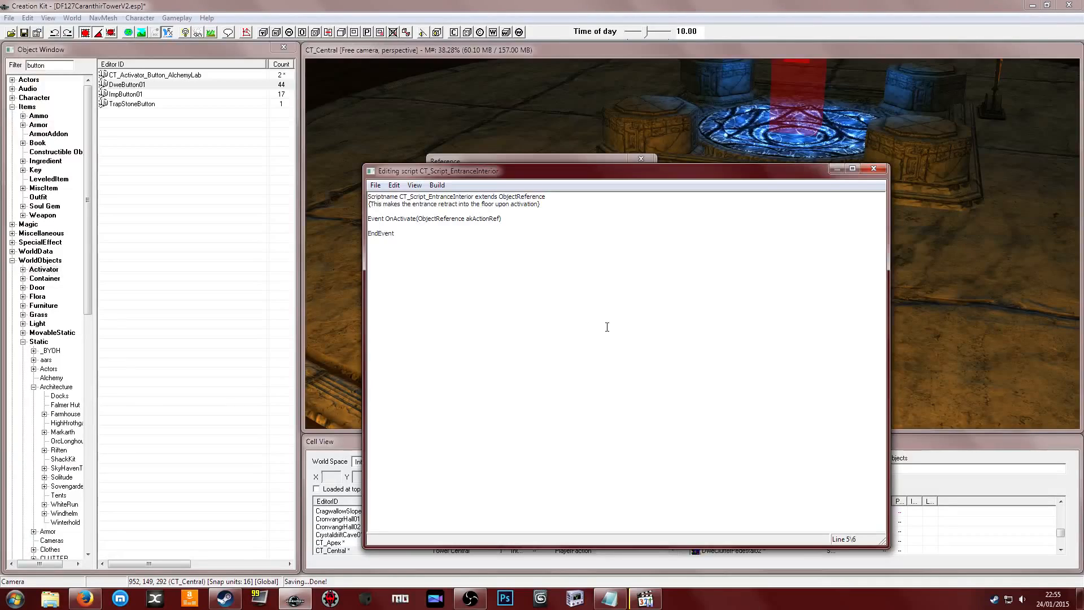
key(Return)
key(Return)
Copy the reference editor ID CT_Ref_Light_Portal_Lobby from the blue shadow light above the lobby portal
middle_drag(904, 158, 891, 177)
scroll(747, 187, up, 2)
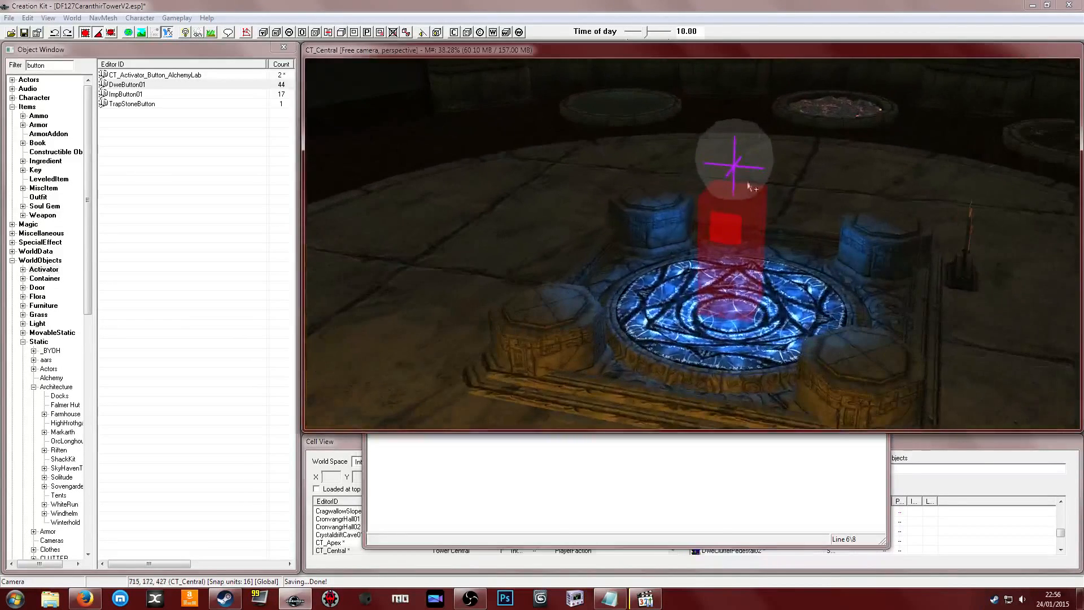
click(746, 158)
double_click(746, 158)
right_click(517, 184)
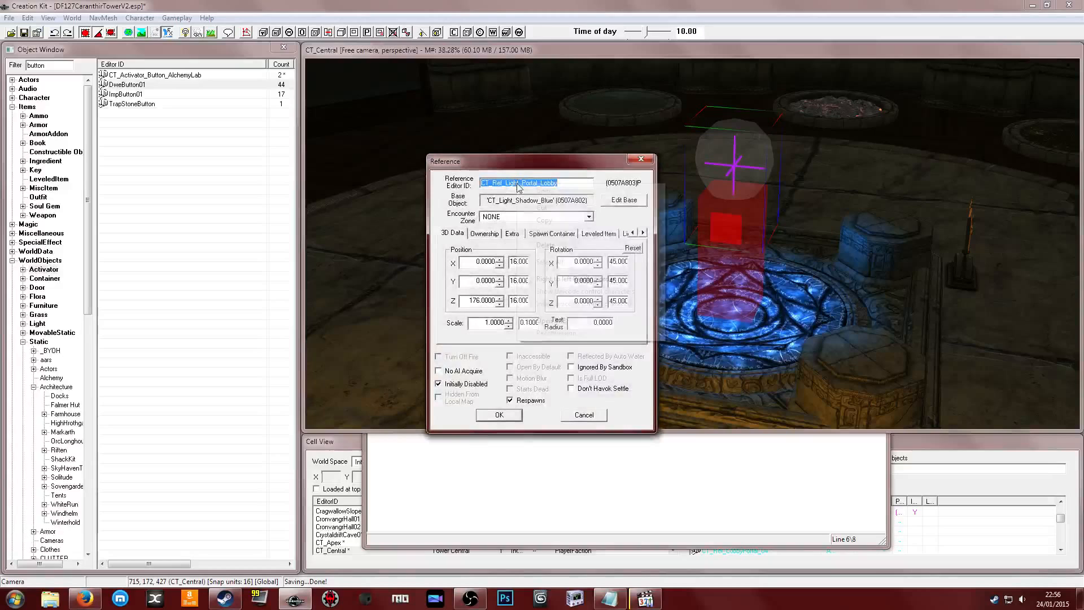
click(544, 222)
click(568, 460)
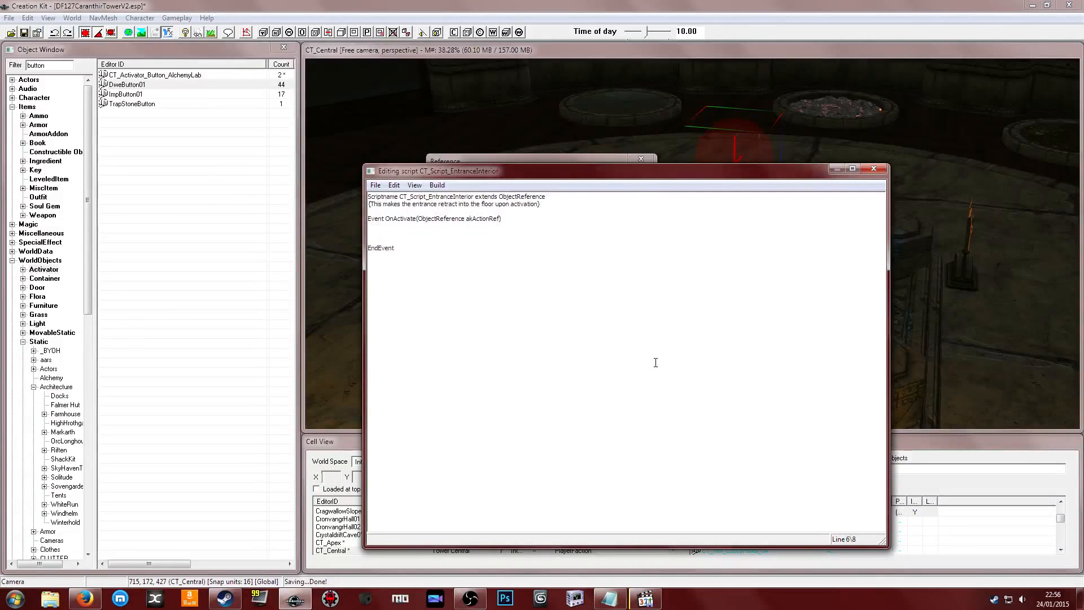
Add the line CT_Ref_Light_Portal_Lobby.disable() inside the OnActivate event
key(ctrl+v)
text(.)
text(disable())
key(Return)
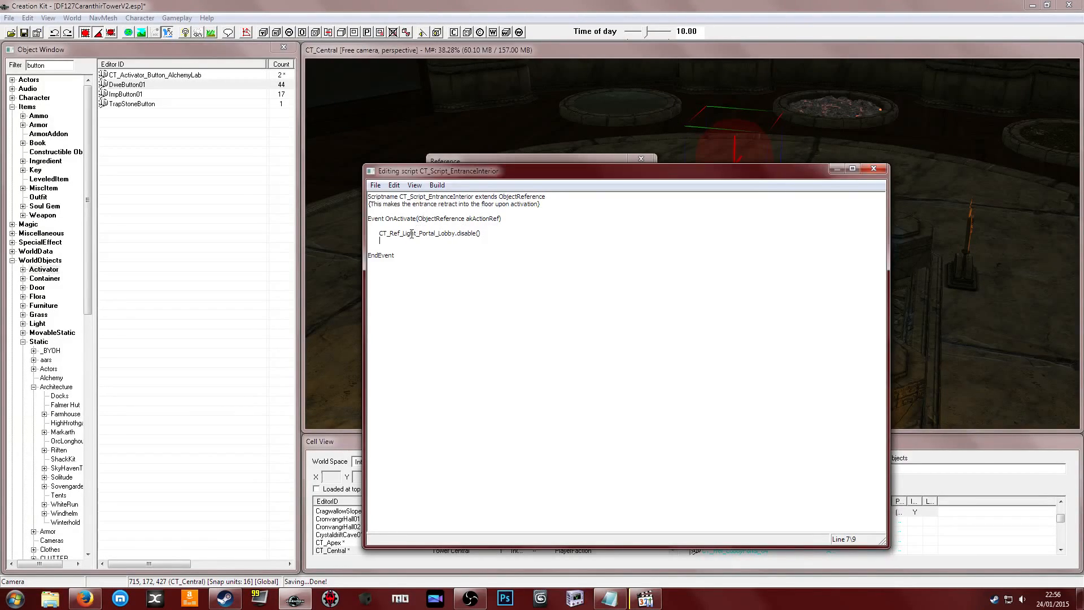
Insert the condition "If (CT_Global_EntranceInterioor.GetValue() == 1)" above the light's disable line
click(446, 227)
key(Return)
key(Return)
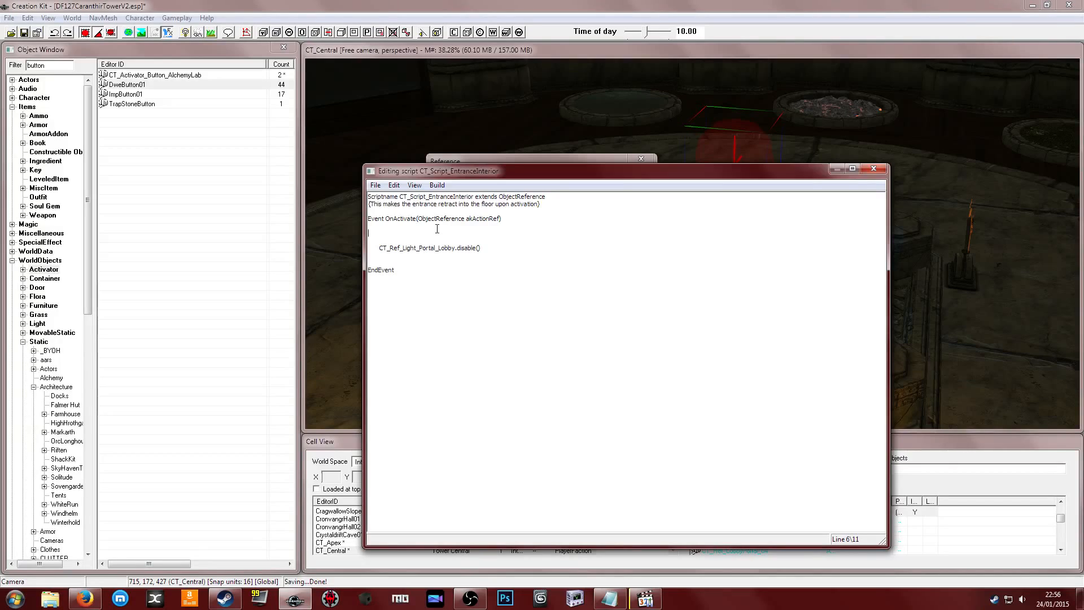
text(If (CT_Global_)
text(EntranceInterioor.GetValue() ==1 1))
Create a new global variable with the ID CT_Global_EntranceInterior
click(12, 233)
click(43, 288)
click(44, 314)
click(41, 297)
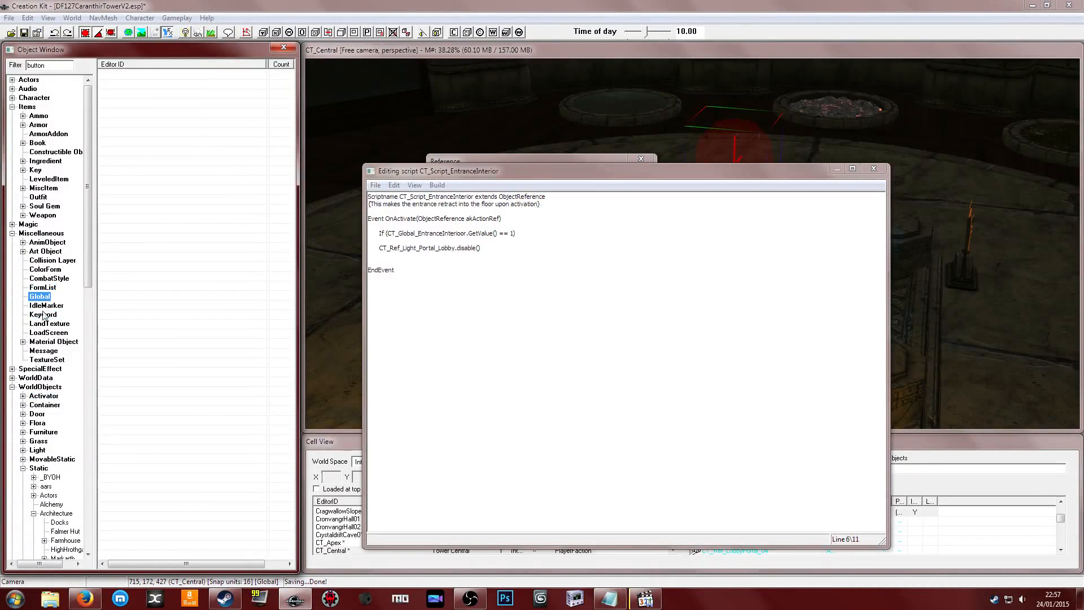
right_click(138, 287)
click(164, 292)
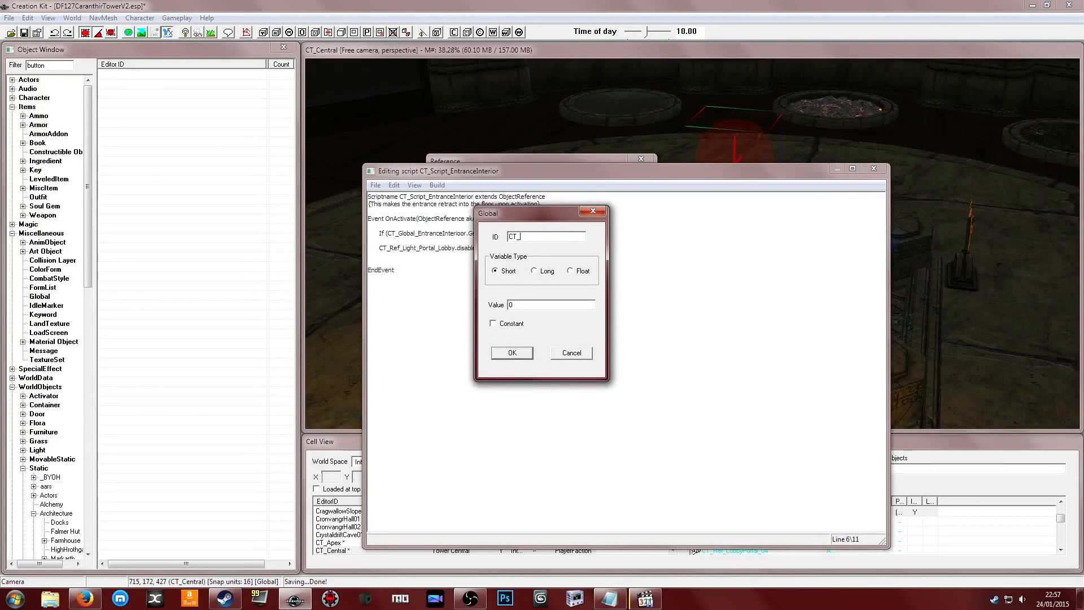
text(CT_Global_)
text(E)
text(ntranceInterio)
text(terior)
click(501, 354)
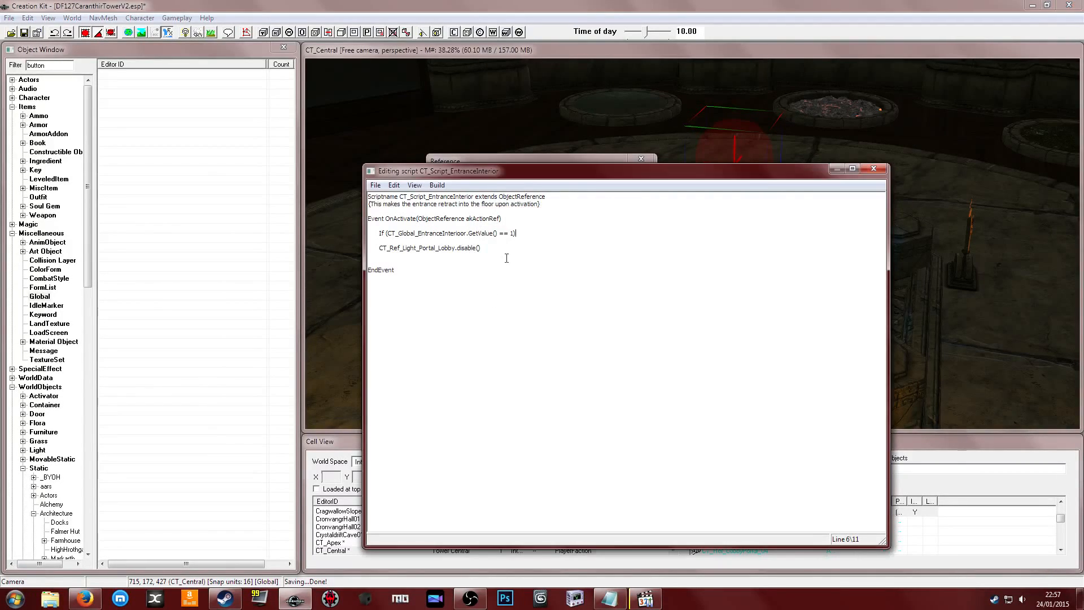
Declare "GlobalVariable Property CT_Global_EntranceInterior Auto" above the OnActivate event
key(Return)
key(Return)
key(Up)
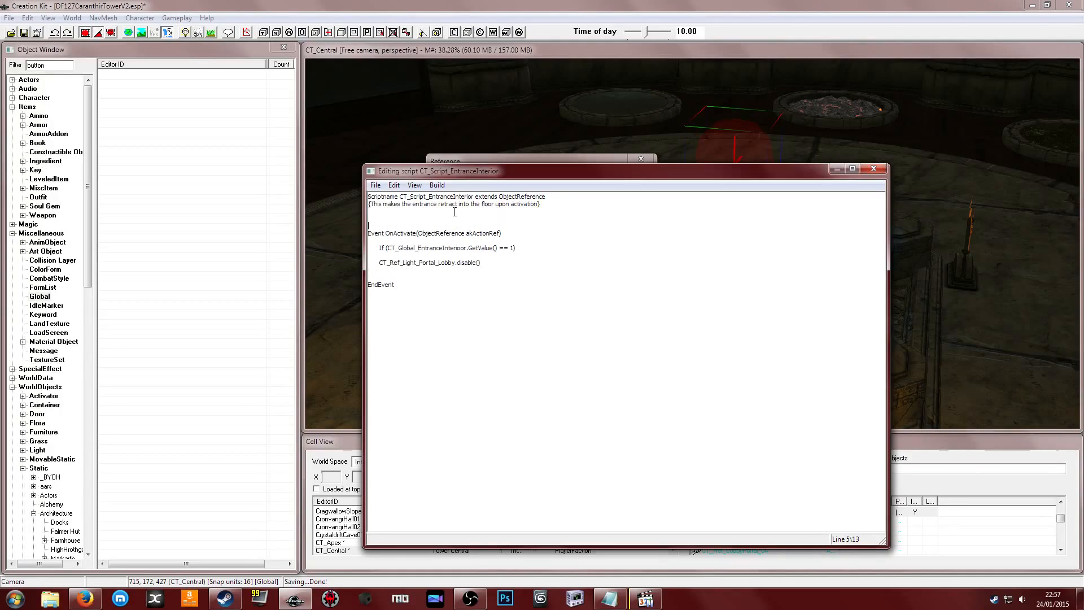
text(GlobalVariable Property CT_Global_Entranc)
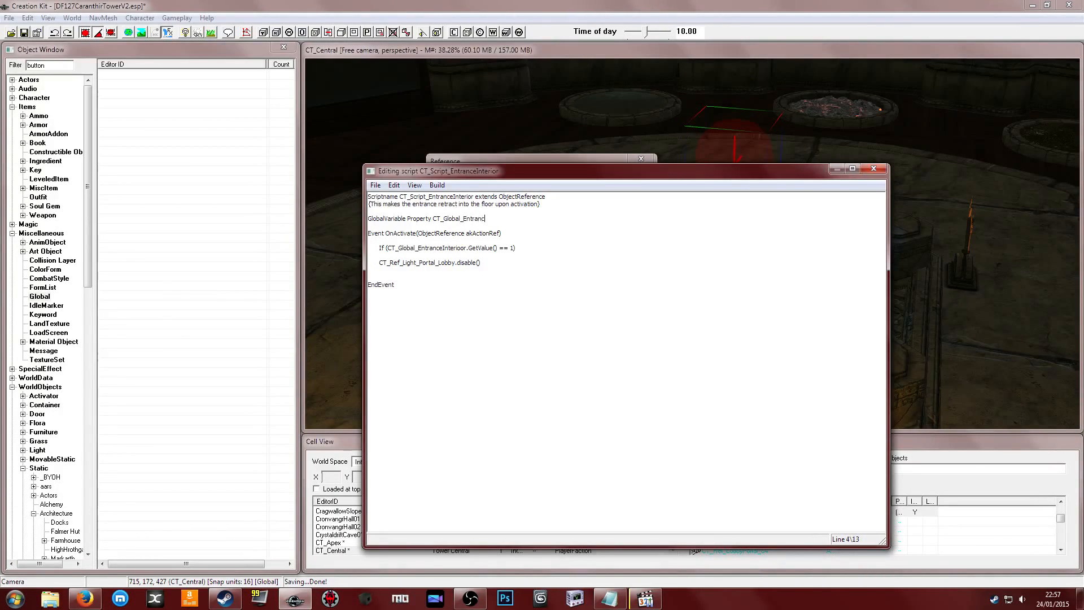
text(eInterior Auto)
Move the CT_Ref_Light_Portal_Lobby.disable() line into the If block with a deeper indent
click(456, 255)
key(Return)
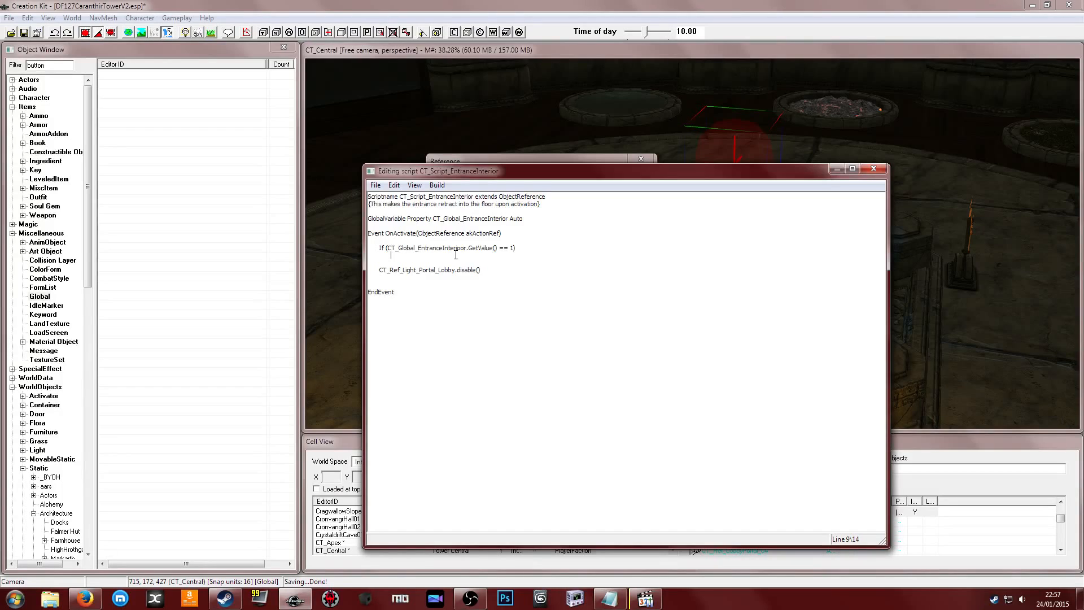
key(Return)
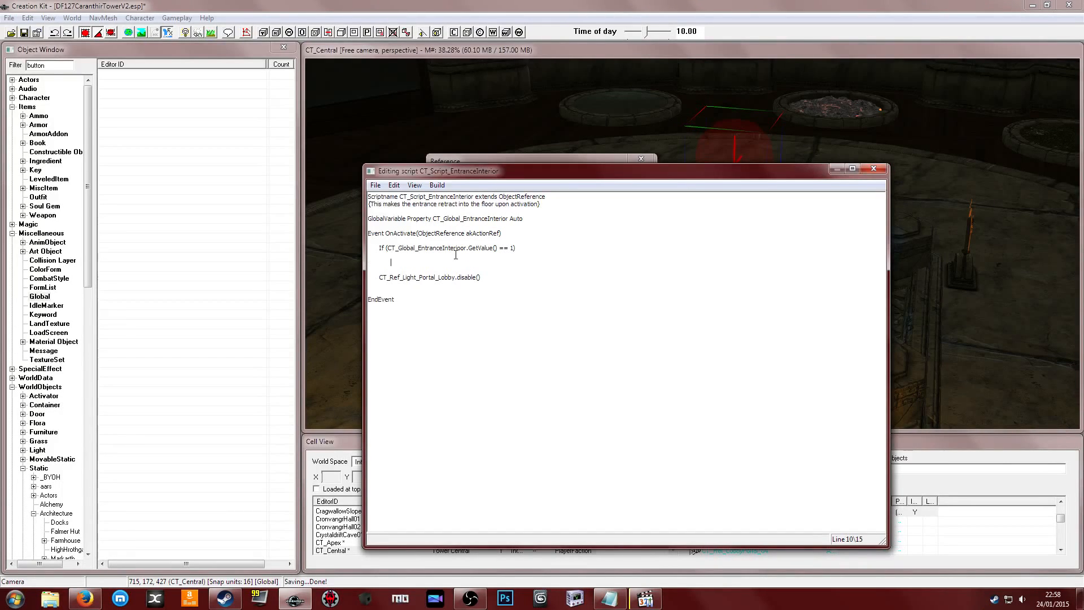
drag(494, 276, 379, 278)
key(ctrl+c)
click(404, 260)
key(ctrl+v)
drag(481, 277, 354, 280)
key(BackSpace)
key(BackSpace)
key(BackSpace)
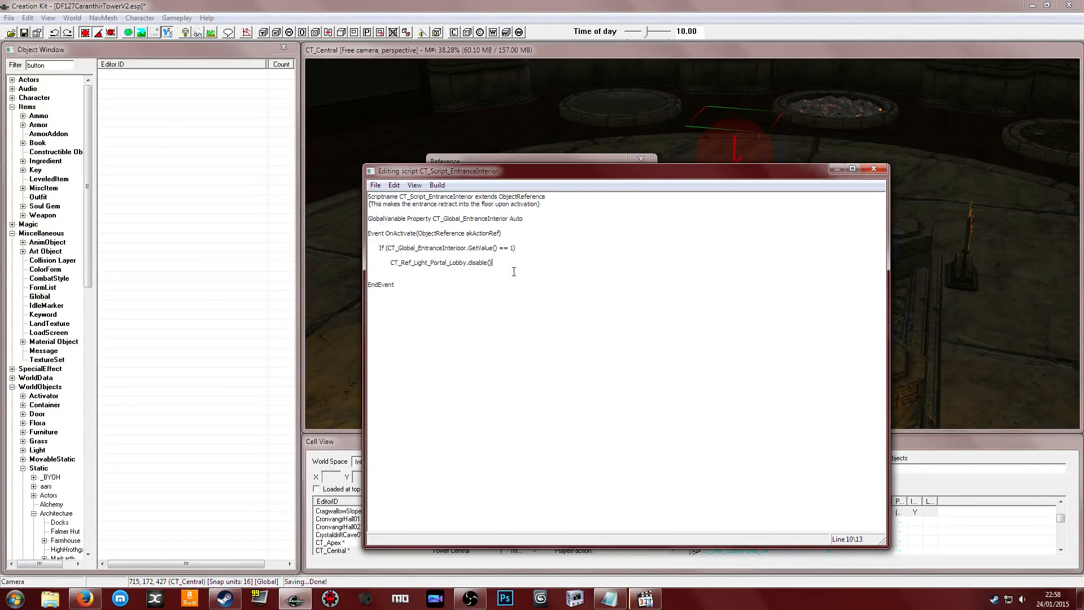
Give the lobby's CT_Activator_Portal reference the editor ID CT_Ref_Portal_EntranceInterior and copy that ID
key(Return)
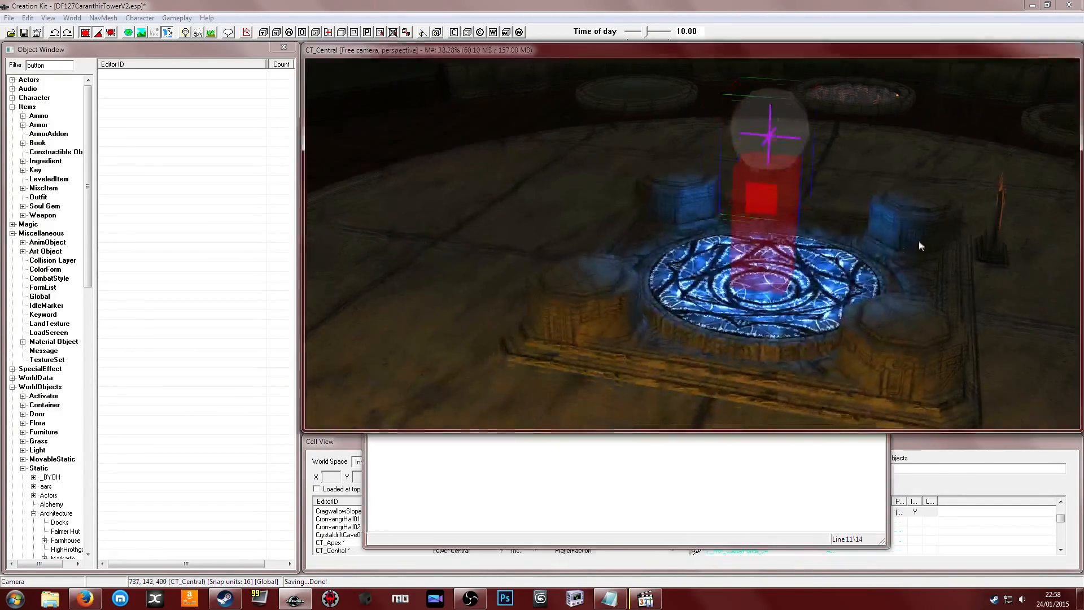
click(687, 272)
scroll(685, 269, up, 3)
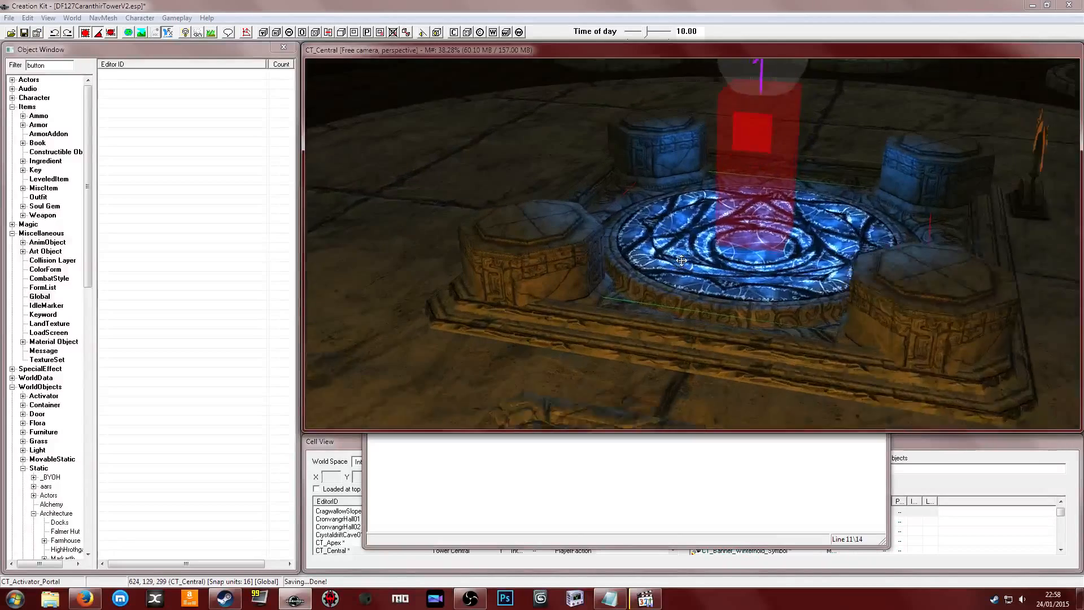
key(1)
key(1)
key(1)
double_click(682, 261)
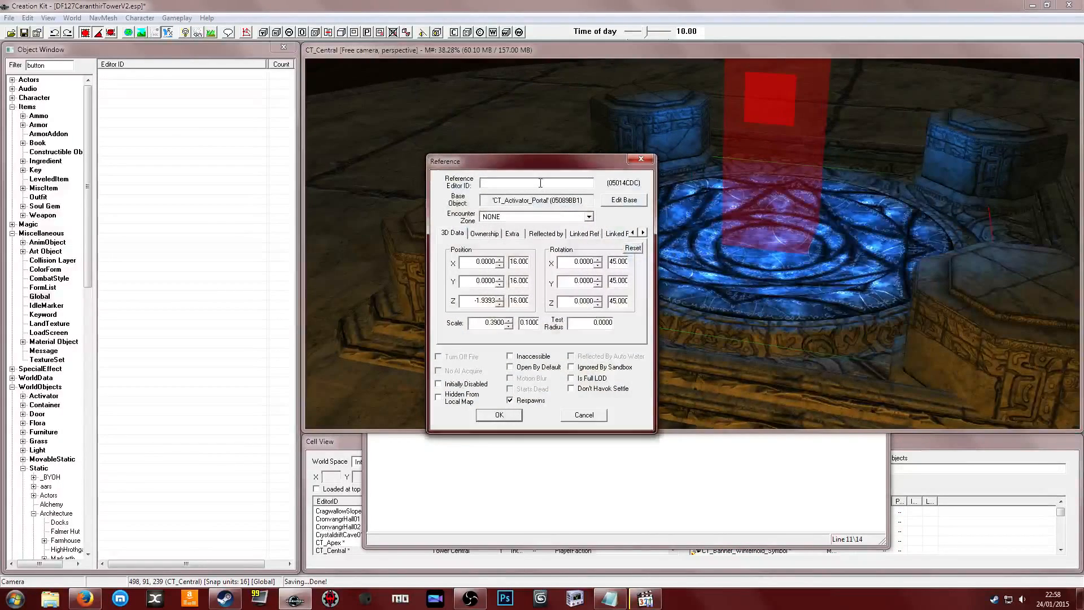
text(CT_R)
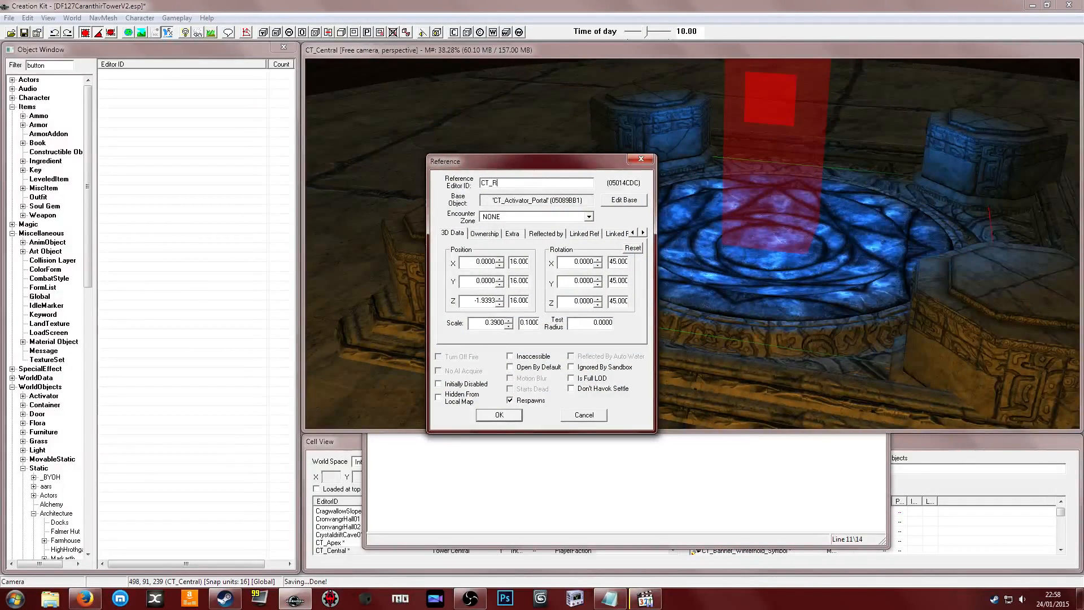
text(ef_Portal)
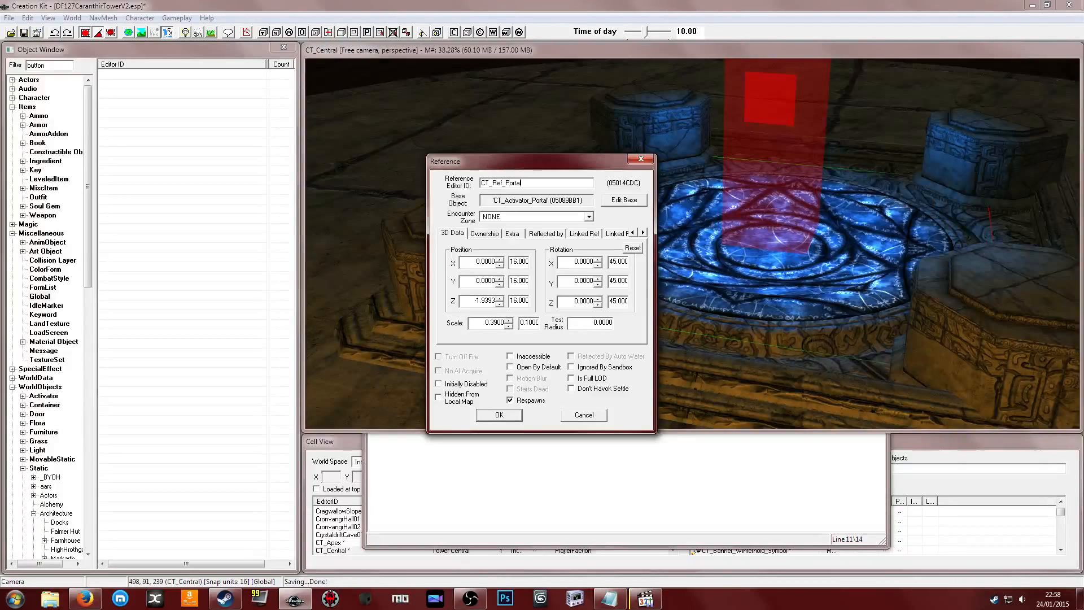
text(_)
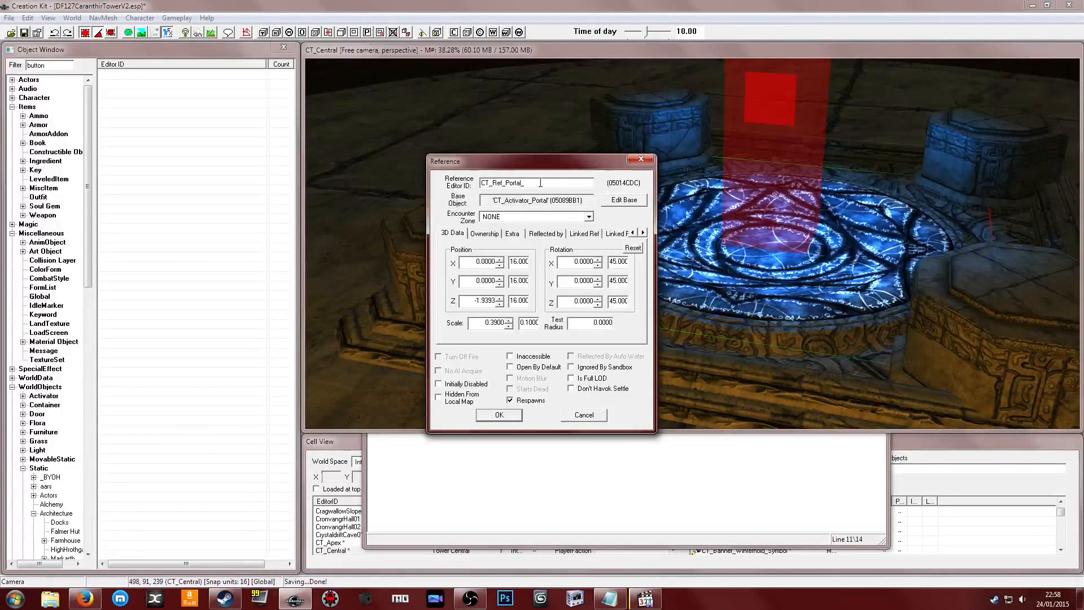
text(EntranceInterior)
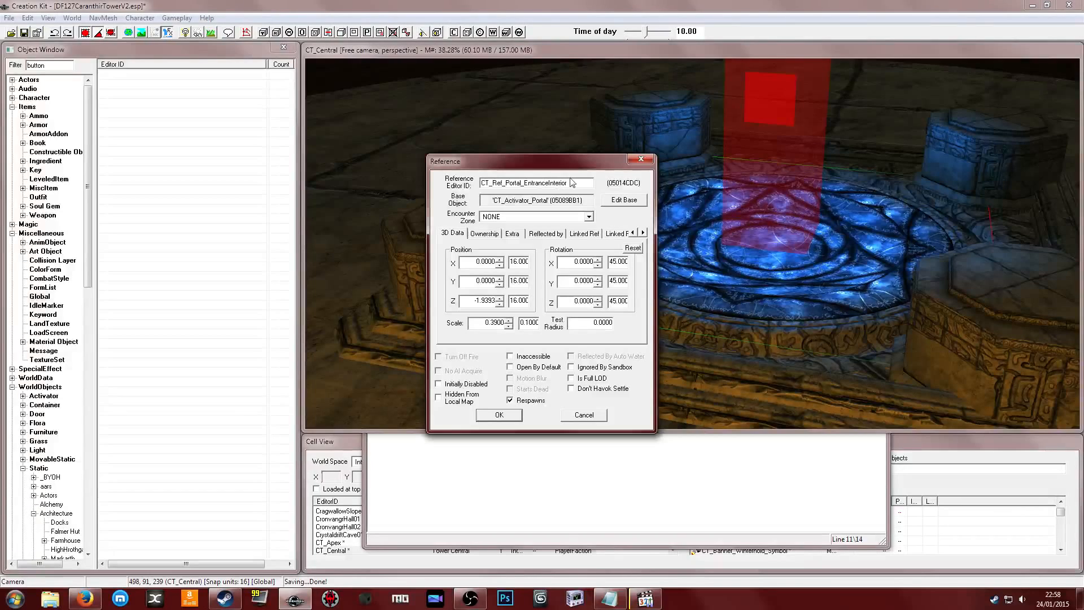
double_click(499, 183)
right_click(499, 184)
click(542, 227)
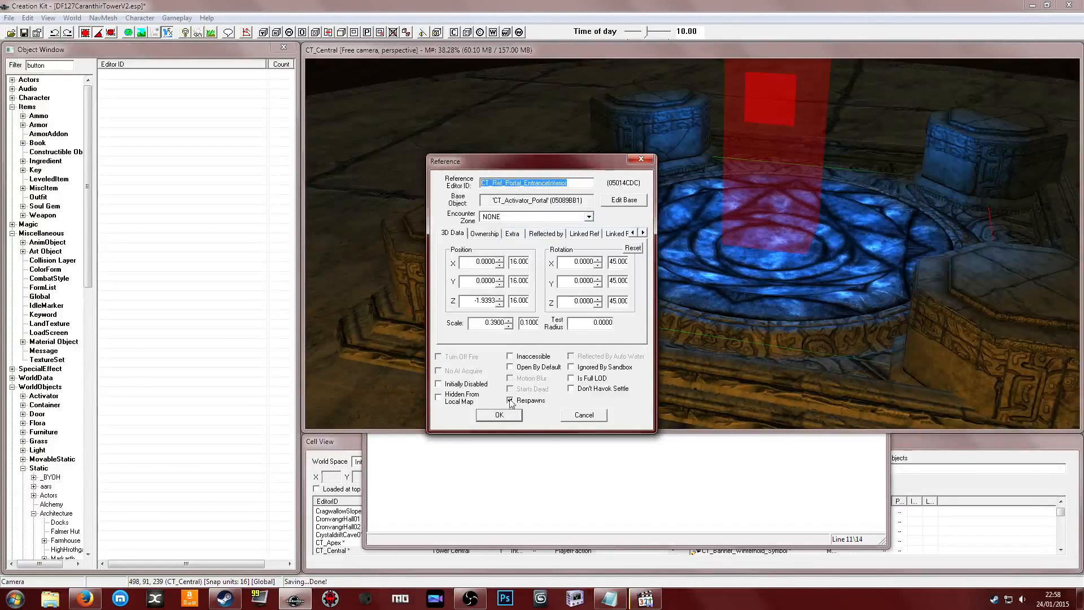
click(512, 418)
Add the line CT_Ref_Portal_EntranceInterior.disable() below the light's disable line in the If block
key(ctrl+v)
text(.)
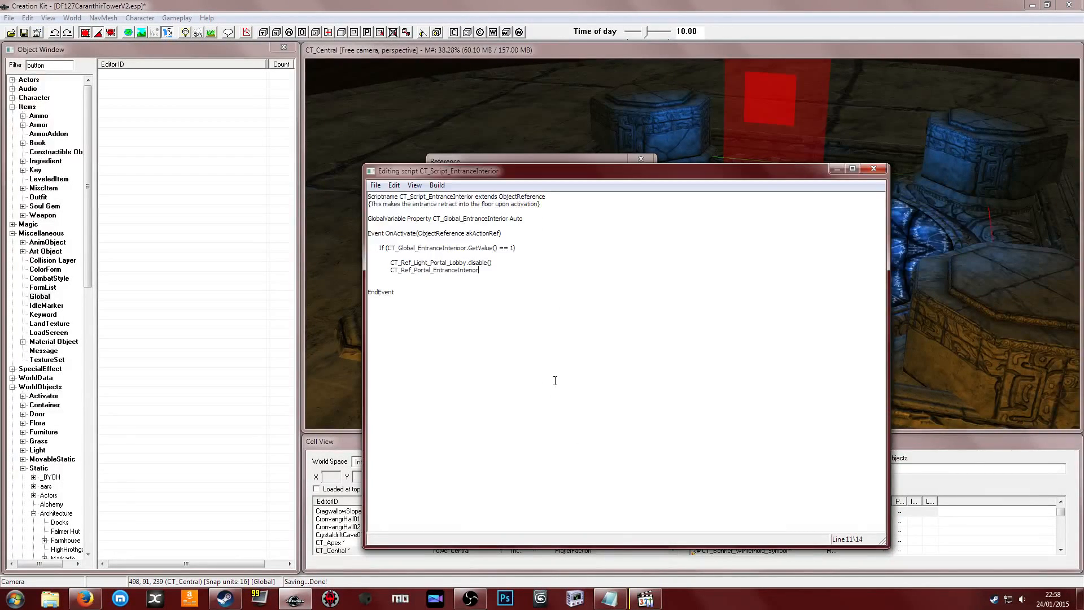
text(disable())
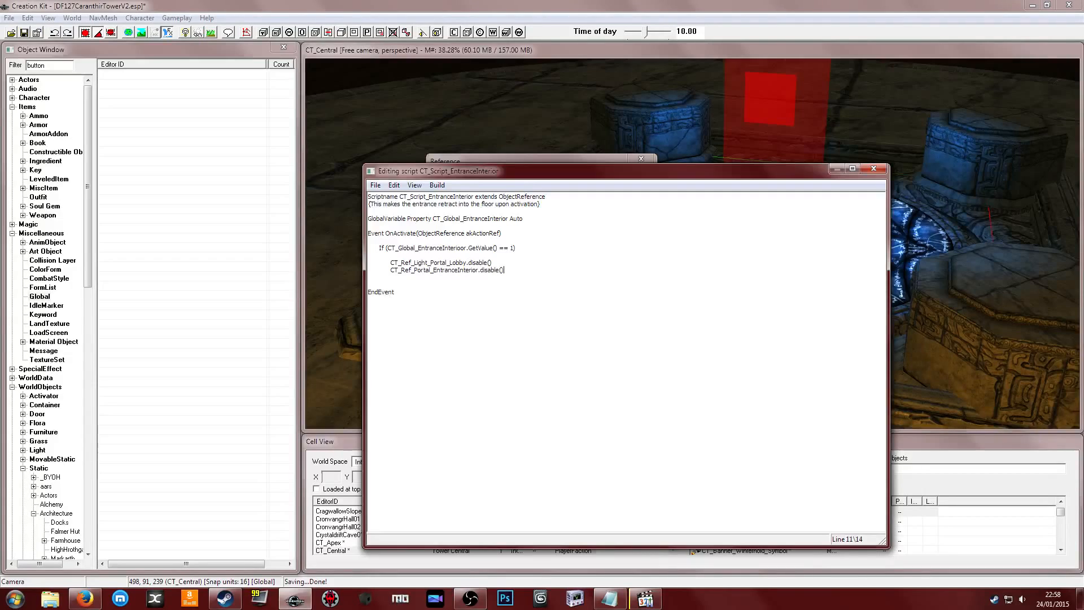
key(Return)
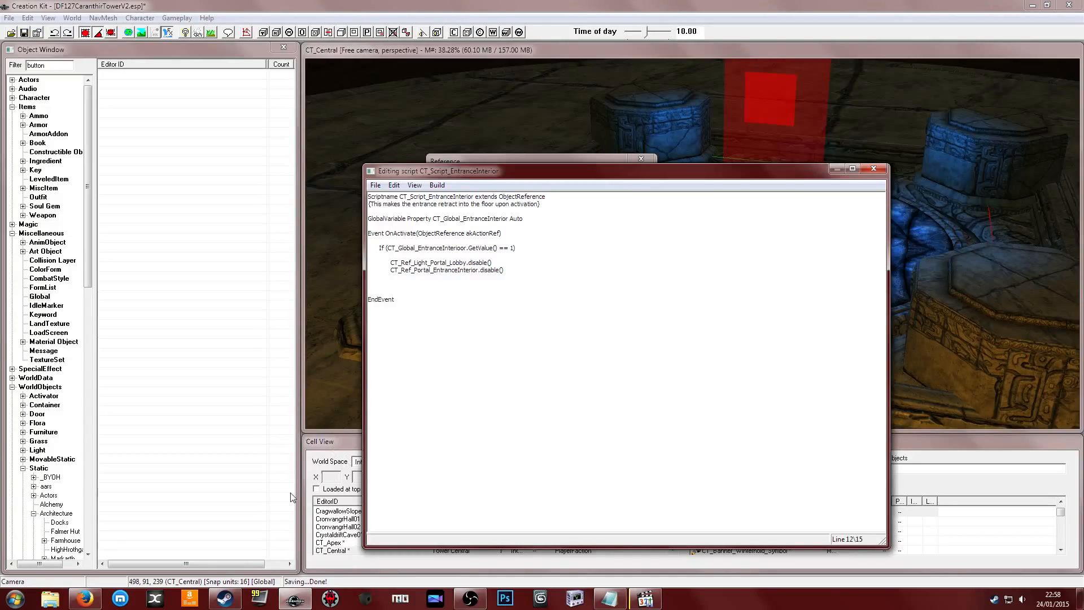
Switch to the browser, close the OnActivate page, and examine the TranslateTo reference's parameters, examples and notes
click(85, 598)
click(877, 420)
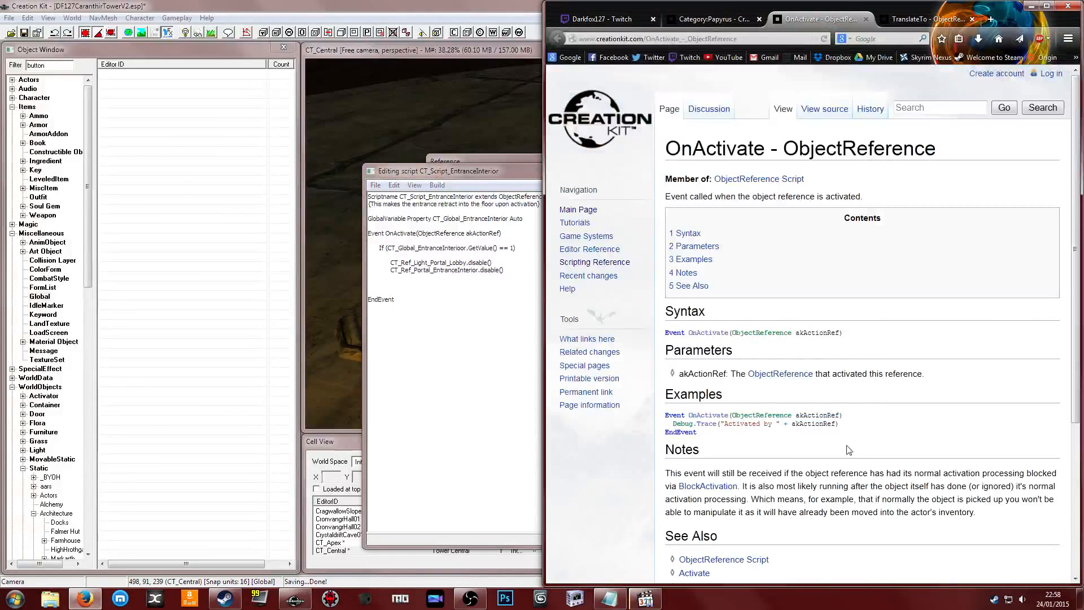
scroll(845, 448, down, 5)
click(866, 20)
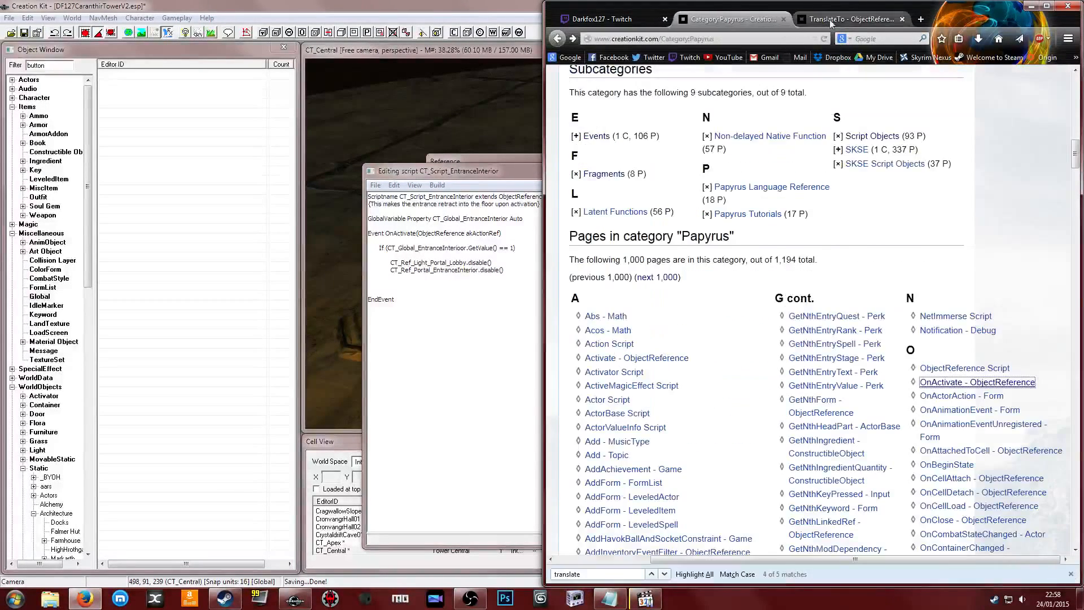
click(831, 20)
click(628, 20)
click(857, 21)
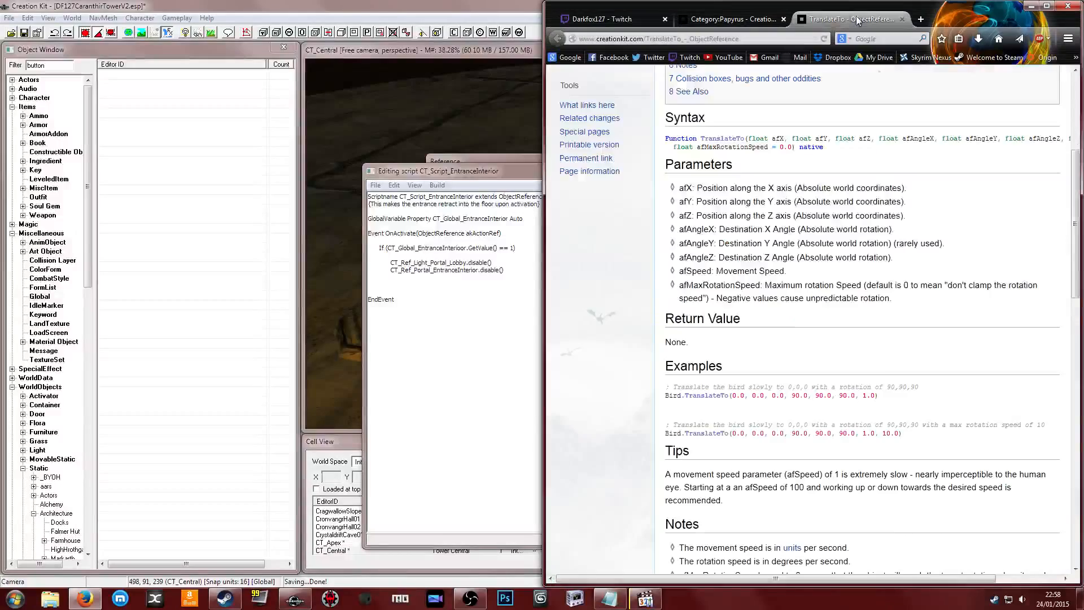
scroll(734, 169, down, 3)
click(596, 20)
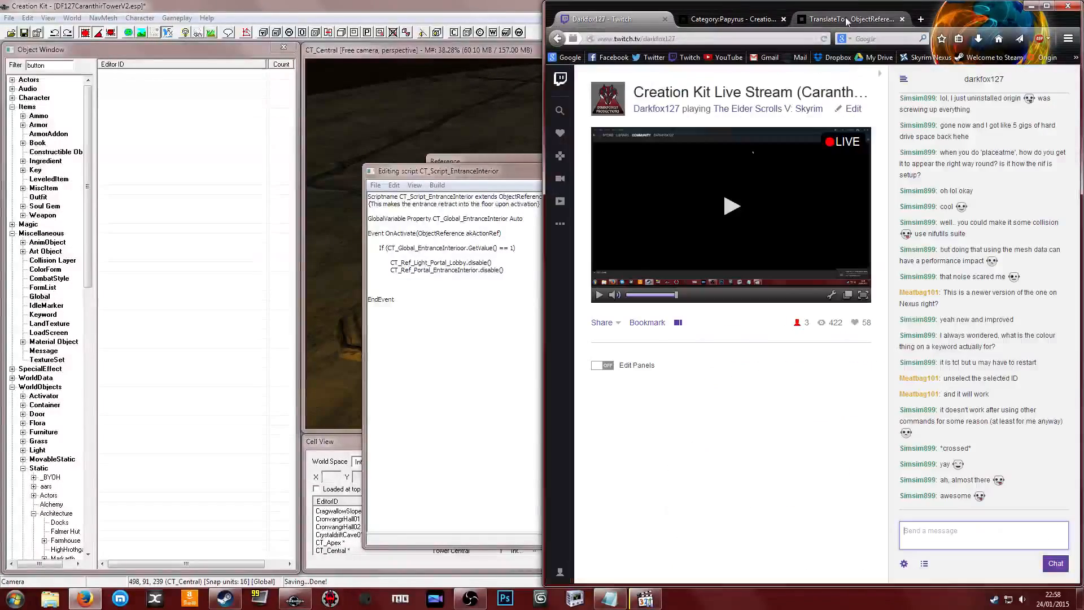
click(848, 21)
scroll(833, 309, down, 5)
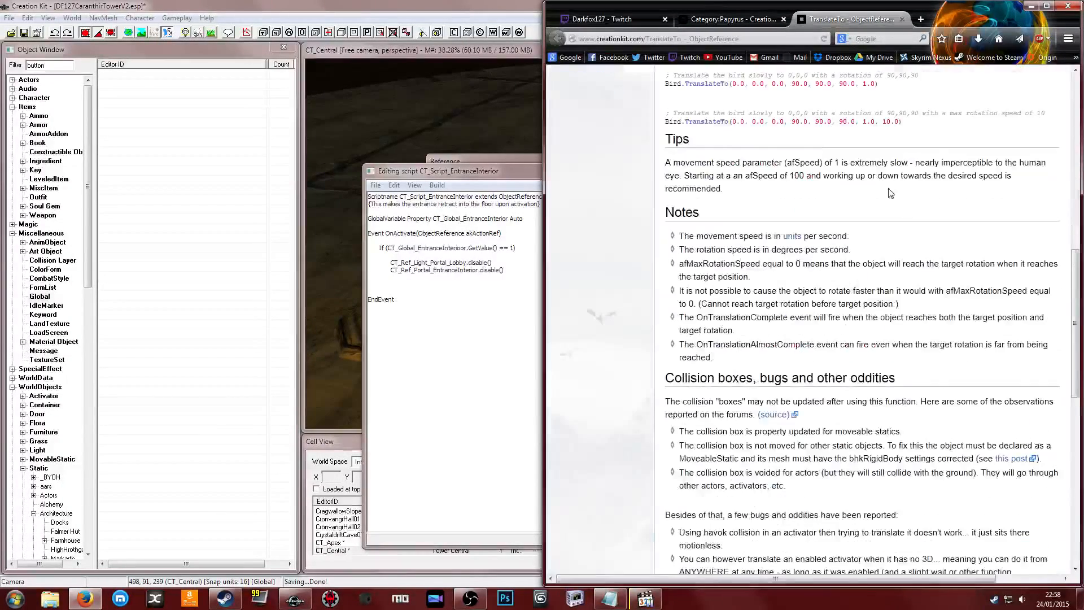
scroll(842, 175, up, 5)
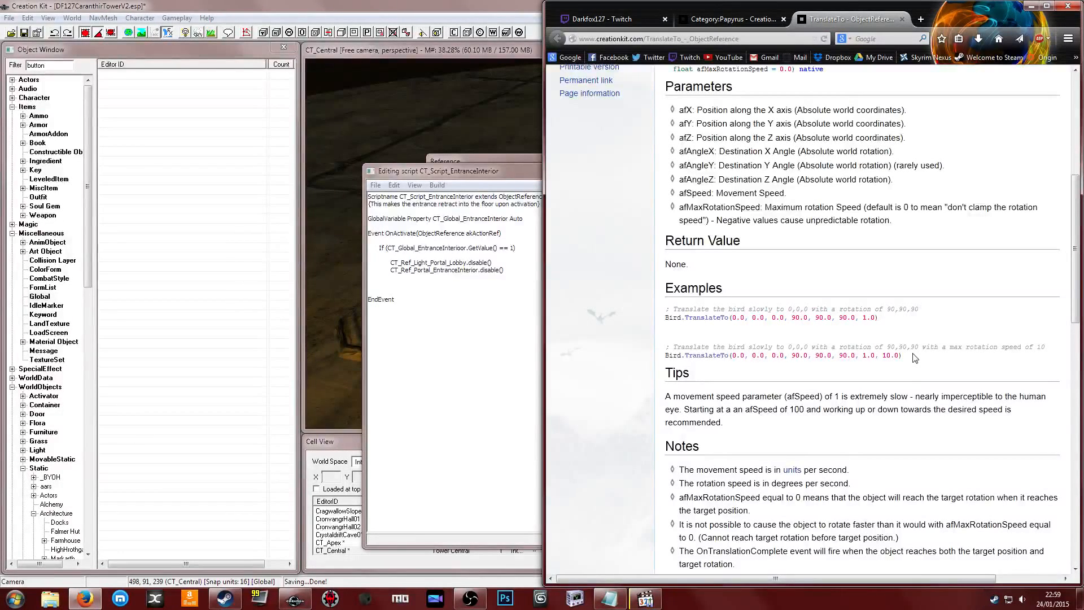
Copy the Bird.TranslateTo example with a max rotation speed and paste it into the script below the portal's disable line
drag(911, 356, 664, 356)
right_click(676, 360)
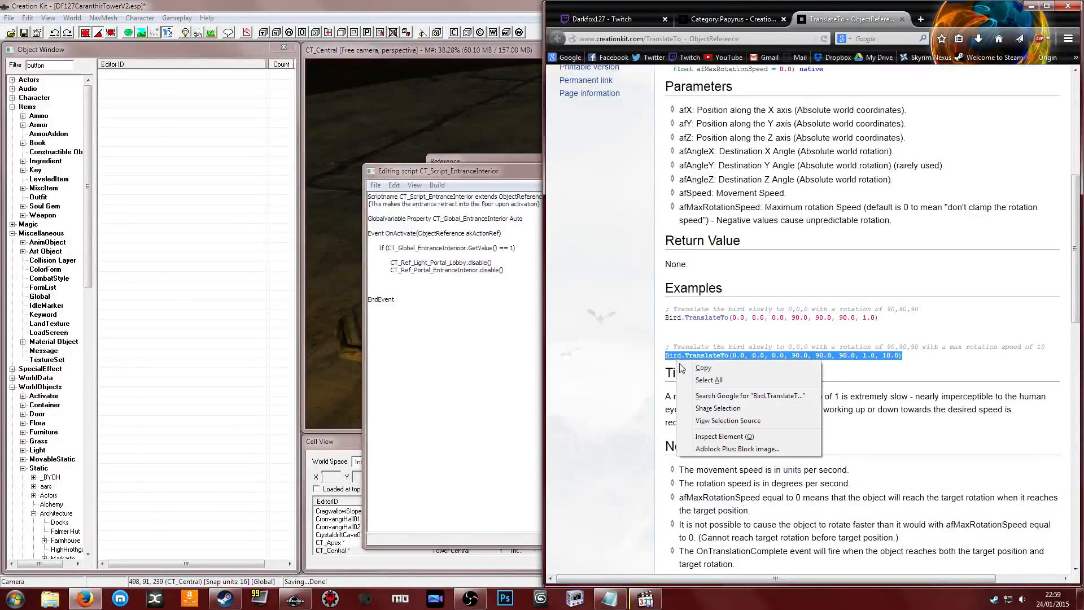
click(683, 366)
key(alt+Tab)
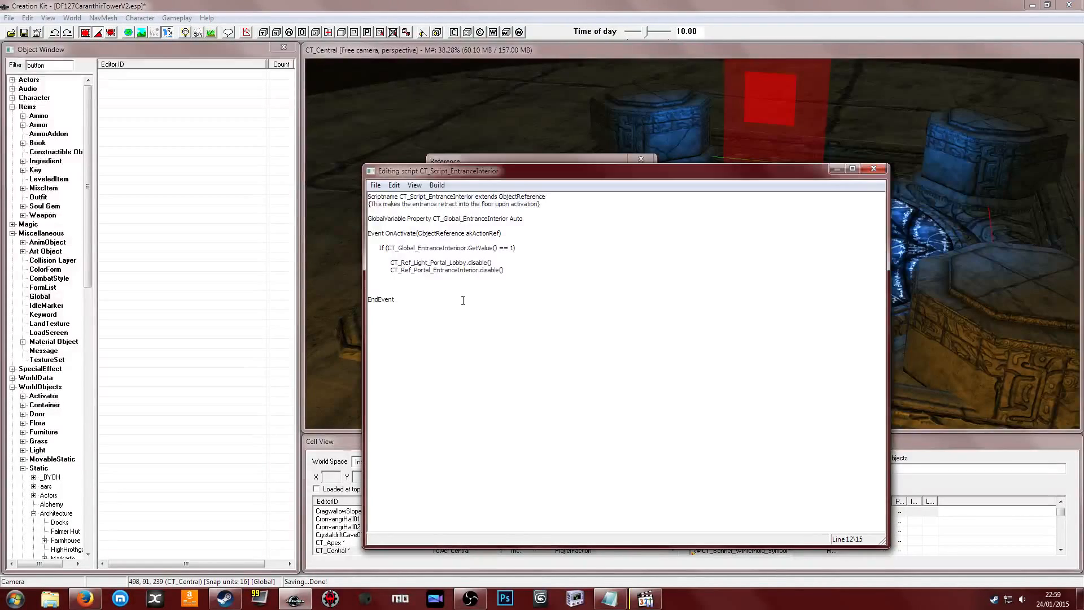
key(ctrl+v)
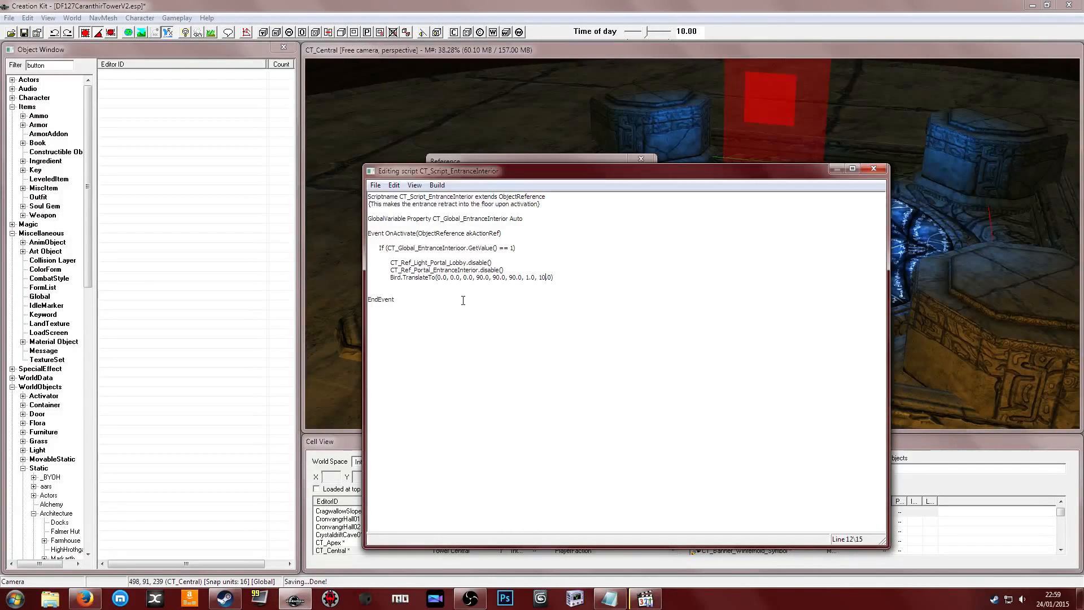
Set the final argument of the TranslateTo call to 50.0 and check the parameter order on the reference page
key(BackSpace)
text(5)
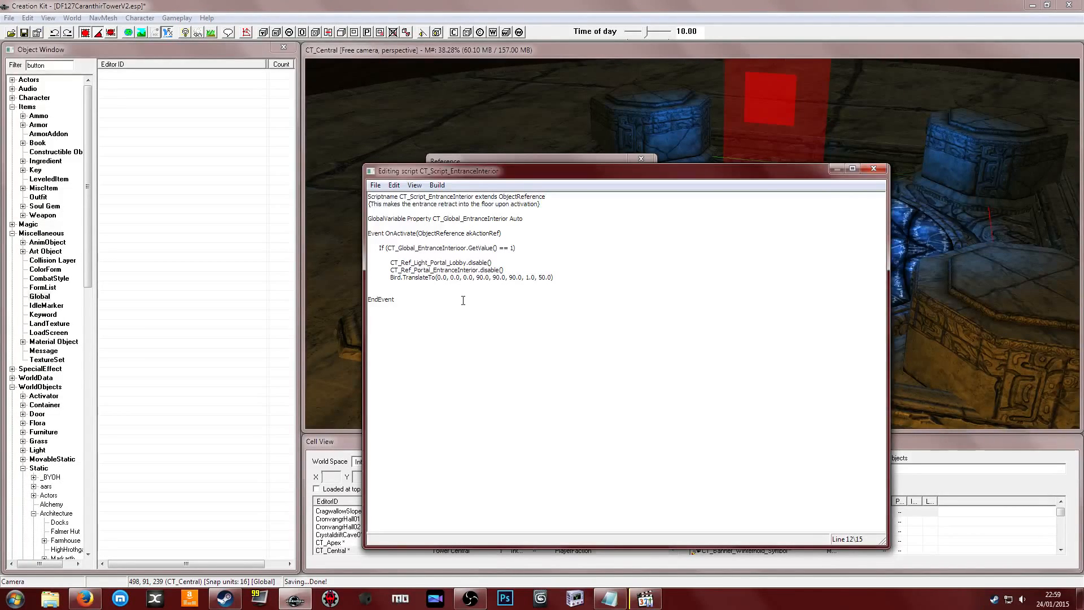
click(89, 602)
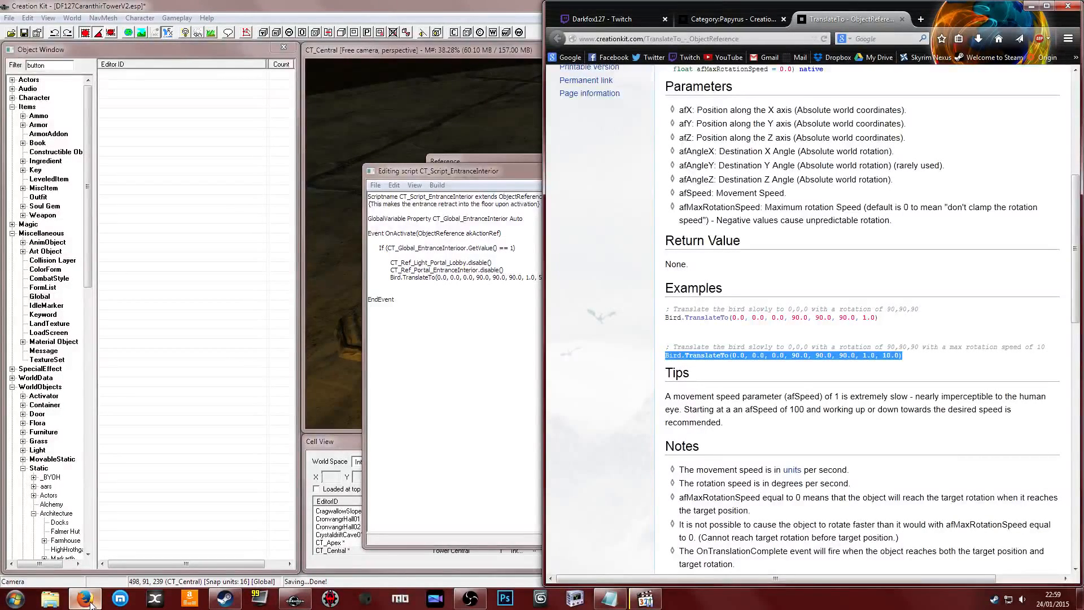
click(88, 600)
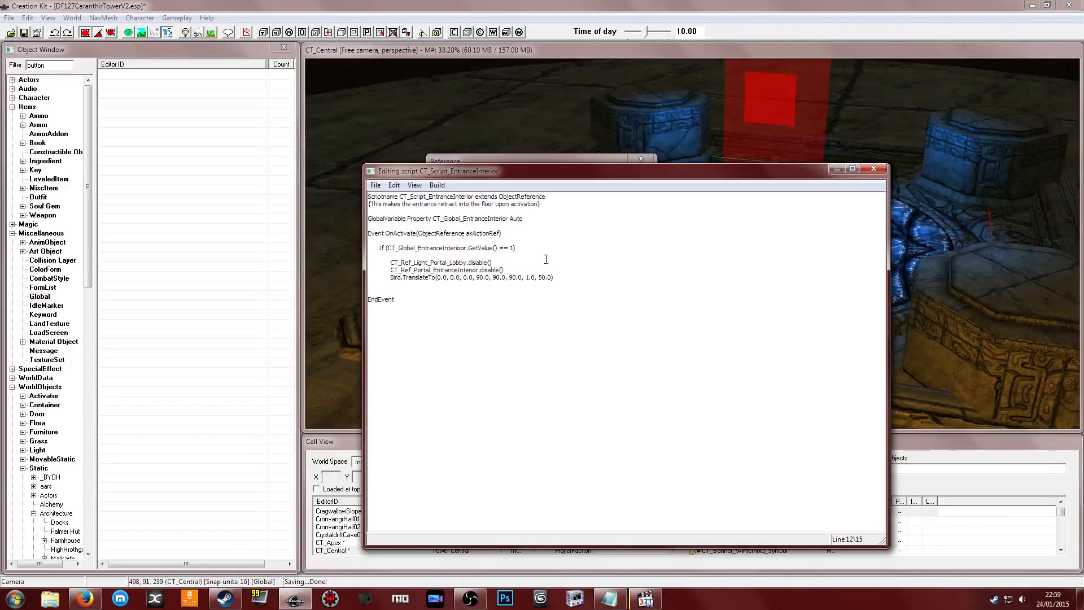
Replace the call's Z position with -412.8482, copied from the DOWN entry for 01 & 02 in the Notepad notes
key(BackSpace)
key(BackSpace)
key(BackSpace)
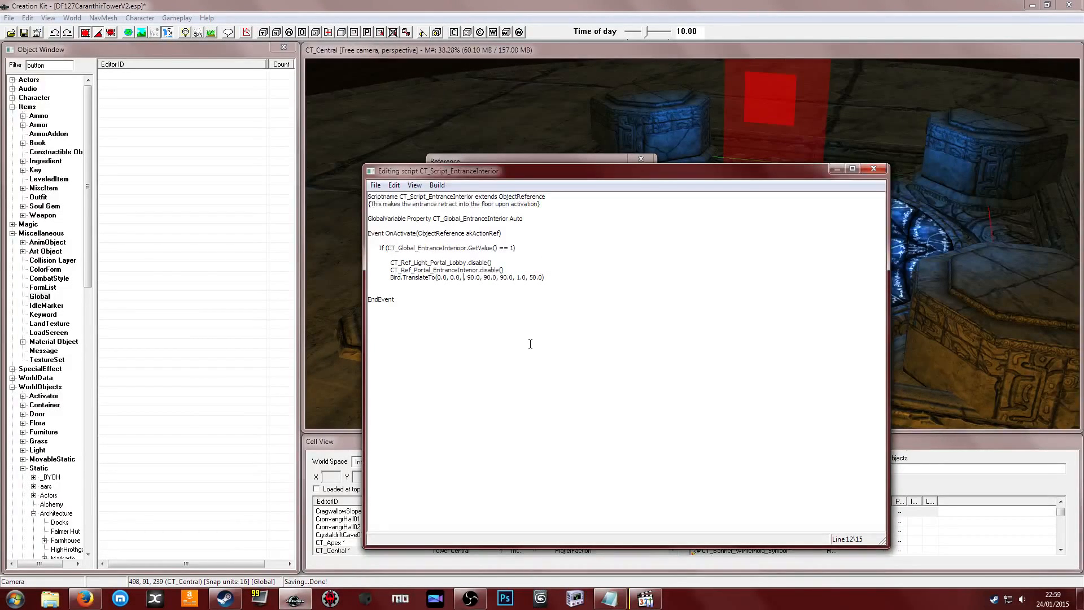
click(610, 598)
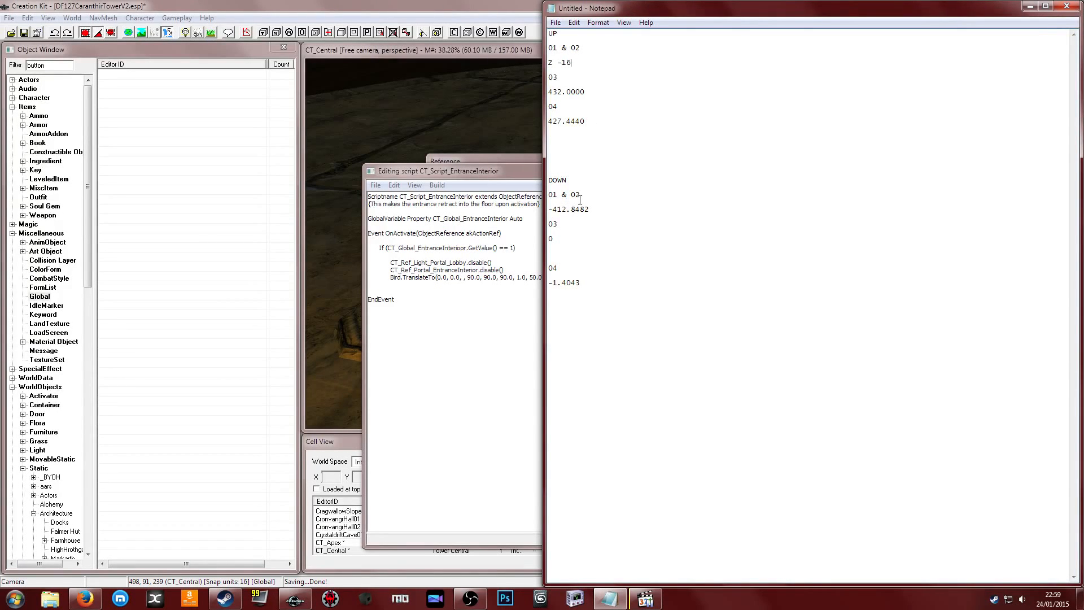
drag(589, 210, 548, 209)
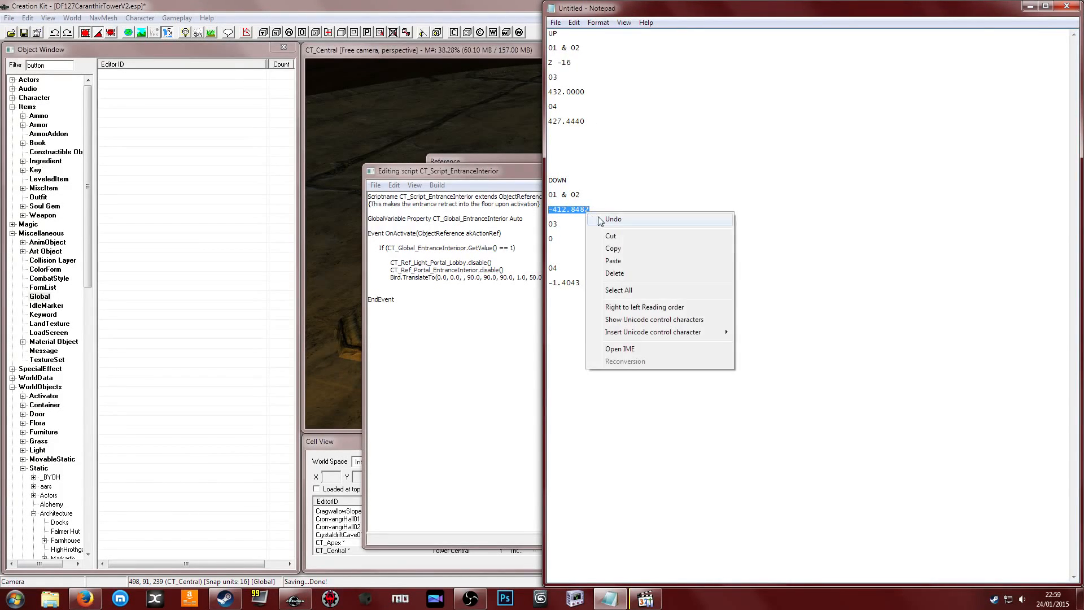
right_click(587, 211)
click(615, 249)
click(529, 286)
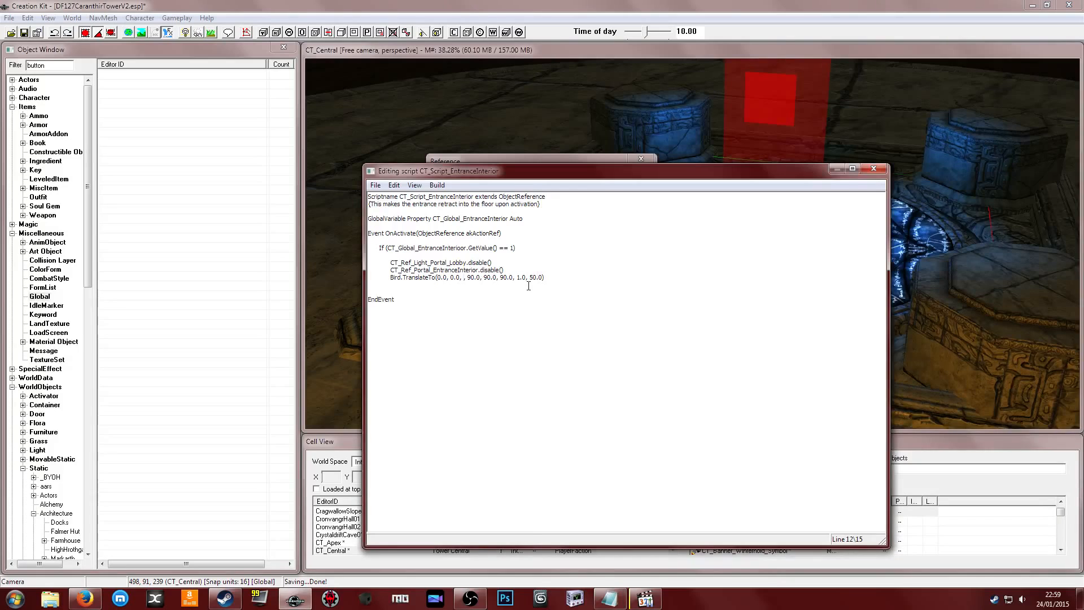
key(ctrl+v)
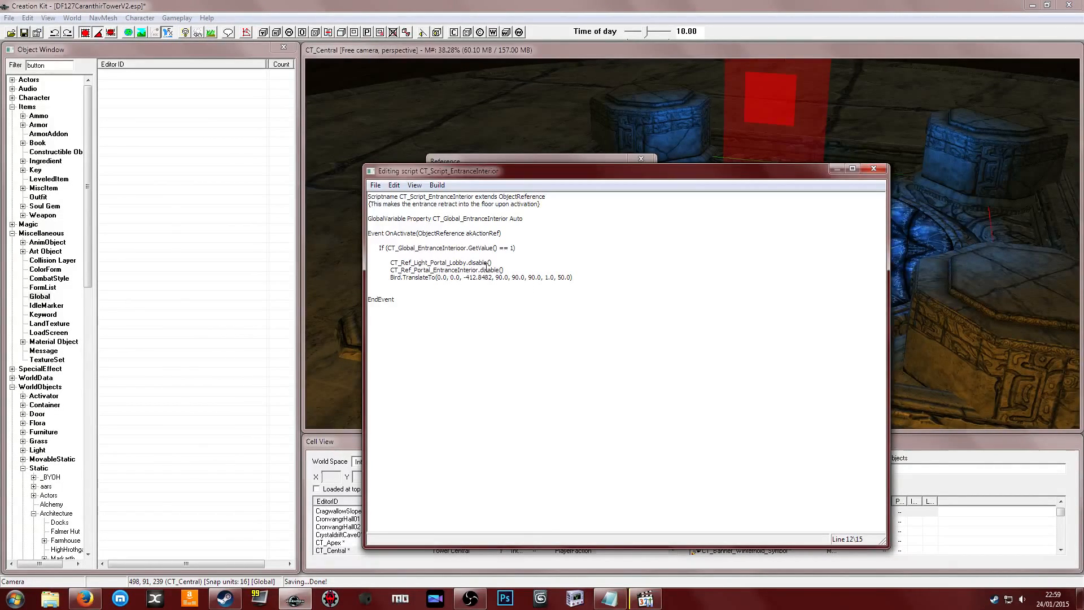
Replace the object name Bird in the TranslateTo line with the prefix CT_Ref_
key(BackSpace)
key(BackSpace)
key(BackSpace)
key(BackSpace)
key(BackSpace)
text(CT_Ref_)
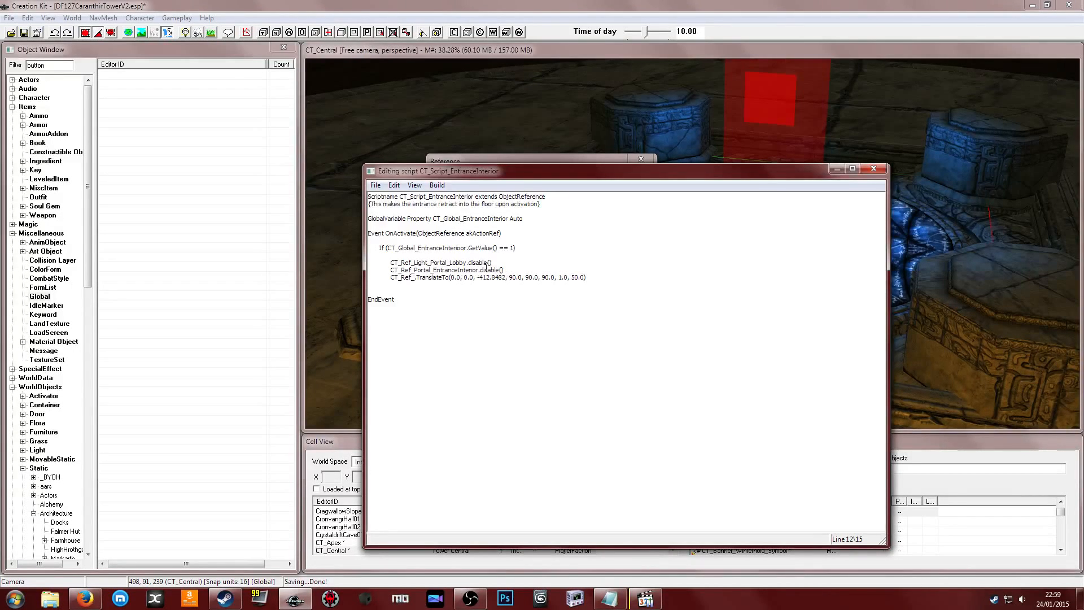
Copy the editor ID CT_Ref_LobbyPortal_01 from the lift base reference and use it as the TranslateTo call's object
middle_drag(1016, 200, 771, 249)
click(587, 292)
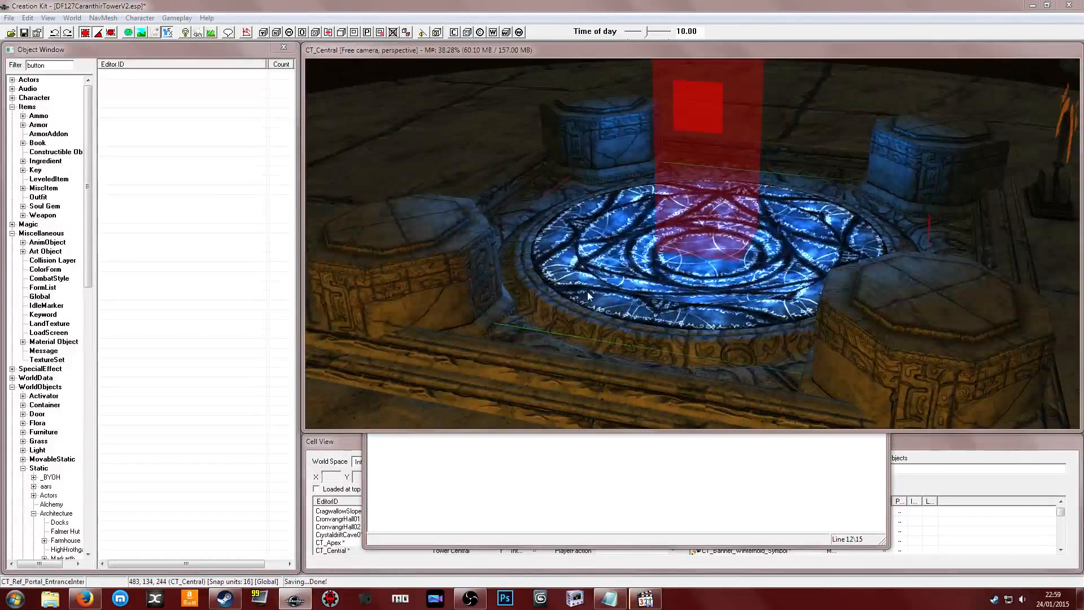
double_click(587, 292)
click(633, 162)
middle_drag(658, 204, 695, 207)
double_click(488, 173)
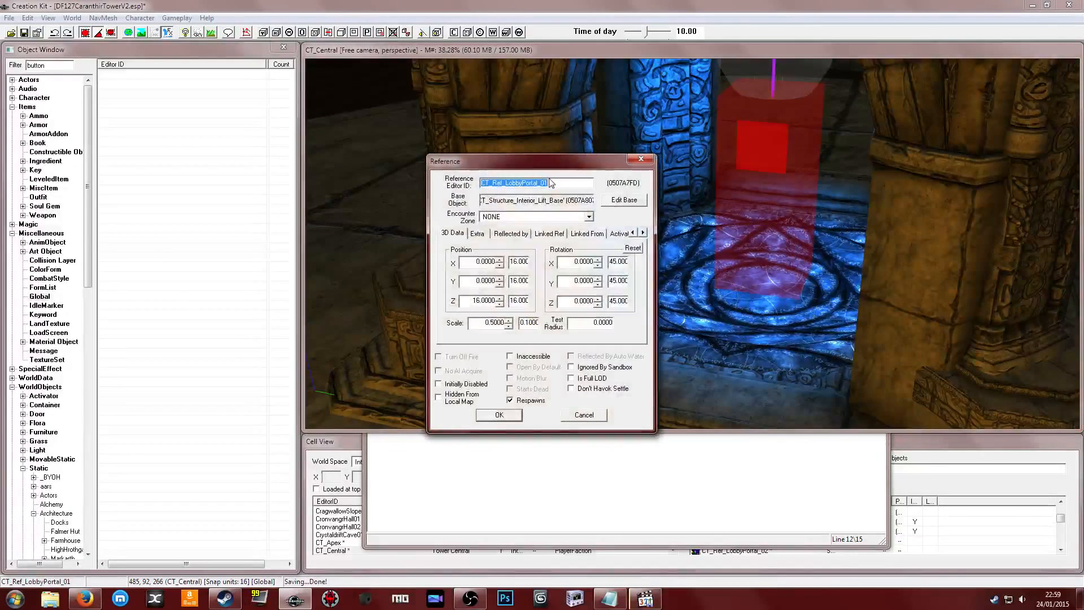
right_click(551, 183)
click(582, 217)
click(555, 462)
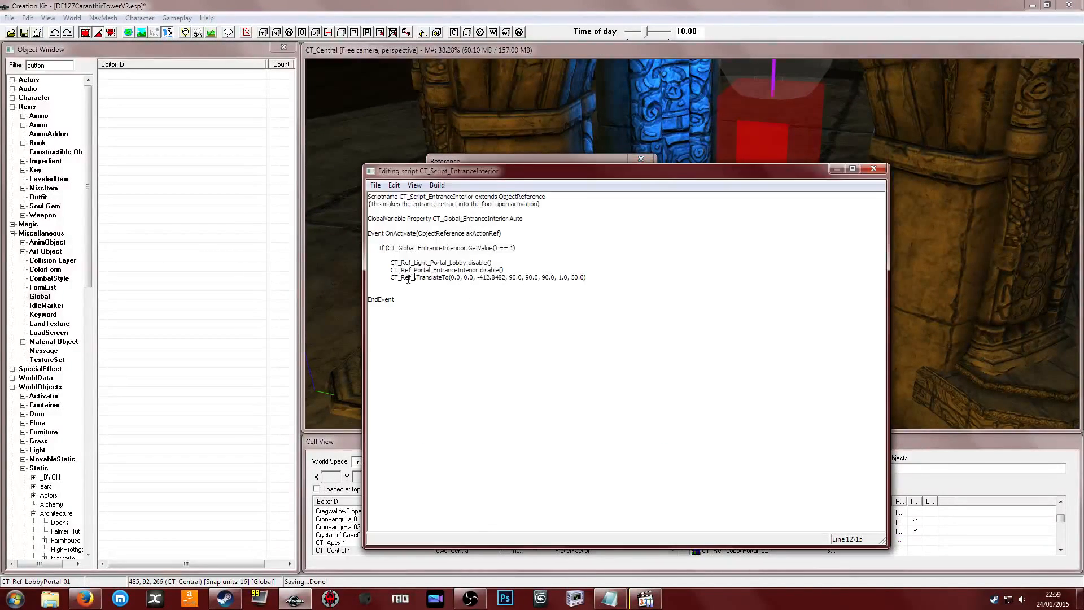
drag(391, 277, 417, 278)
key(ctrl+v)
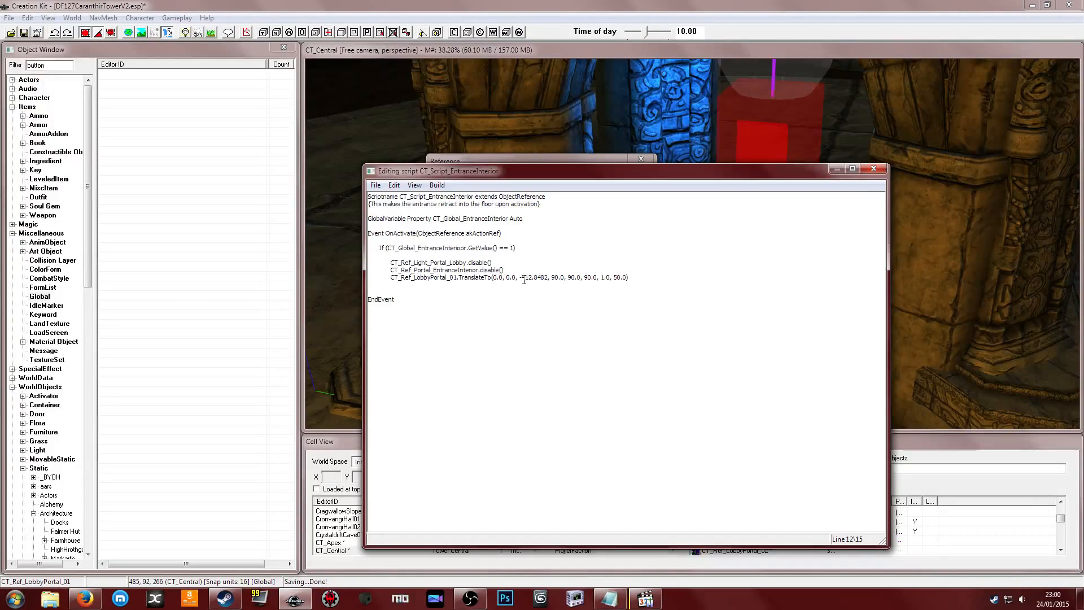
Set the three rotation angles in the CT_Ref_LobbyPortal_01 TranslateTo call to 00.0
click(551, 278)
key(Delete)
text(0)
key(Delete)
text(0)
key(Delete)
text(0)
Set the TranslateTo call's movement speed to 20.0 and remove the trailing maximum rotation speed argument
click(604, 278)
click(84, 599)
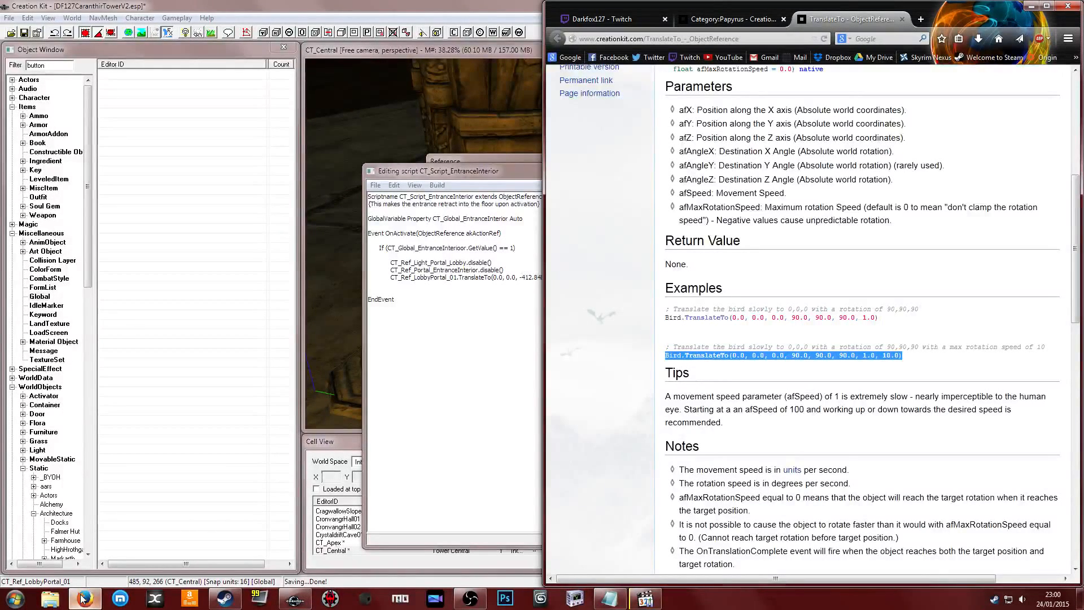
click(83, 598)
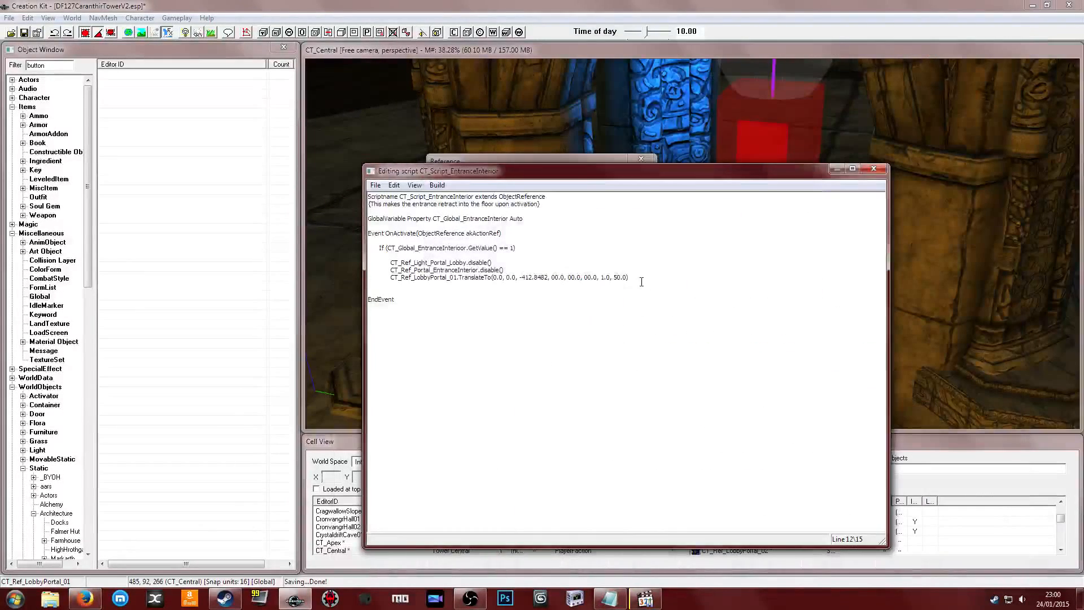
click(604, 278)
key(BackSpace)
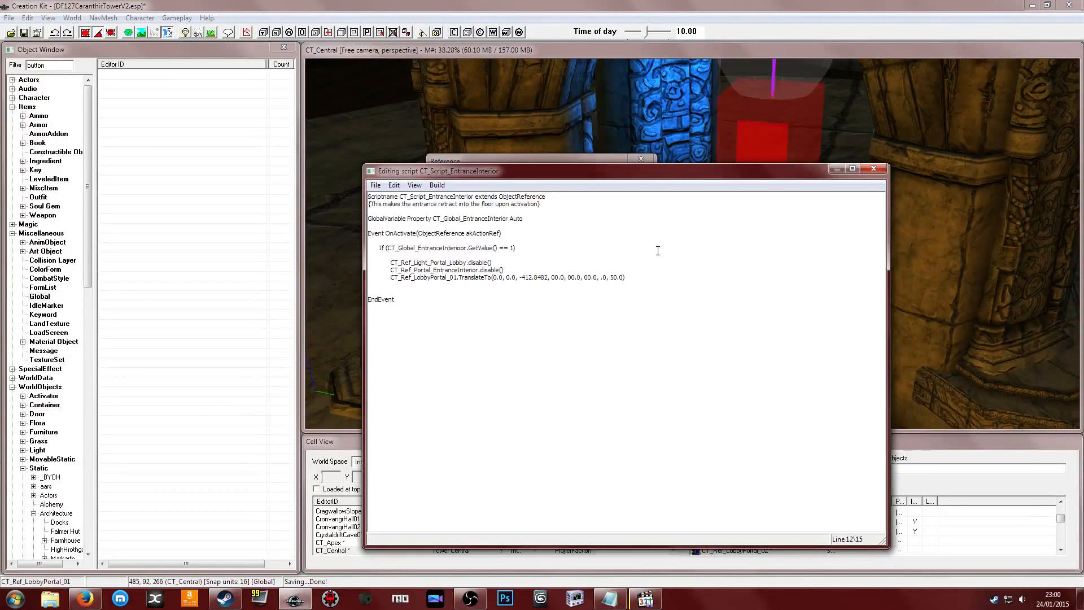
text(20)
key(Right)
key(Right)
key(Right)
key(Right)
key(Right)
key(Right)
key(Right)
key(Right)
key(BackSpace)
key(BackSpace)
key(BackSpace)
key(BackSpace)
key(BackSpace)
key(BackSpace)
Duplicate the TranslateTo line below itself with the same indent and change the copy's object to CT_Ref_LobbyPortal_02
drag(616, 277, 388, 281)
key(ctrl+c)
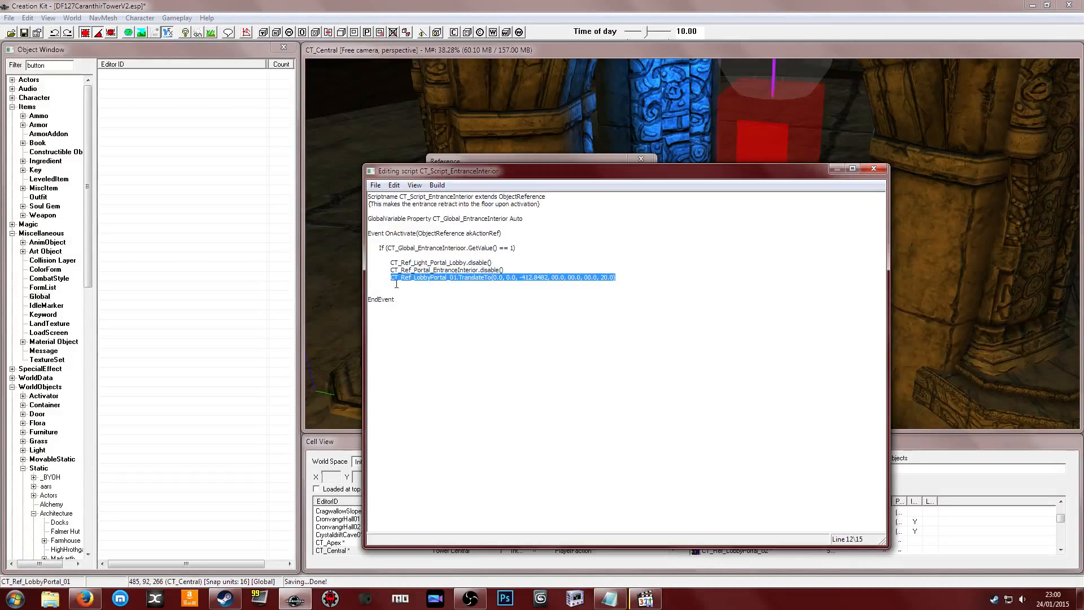
click(426, 286)
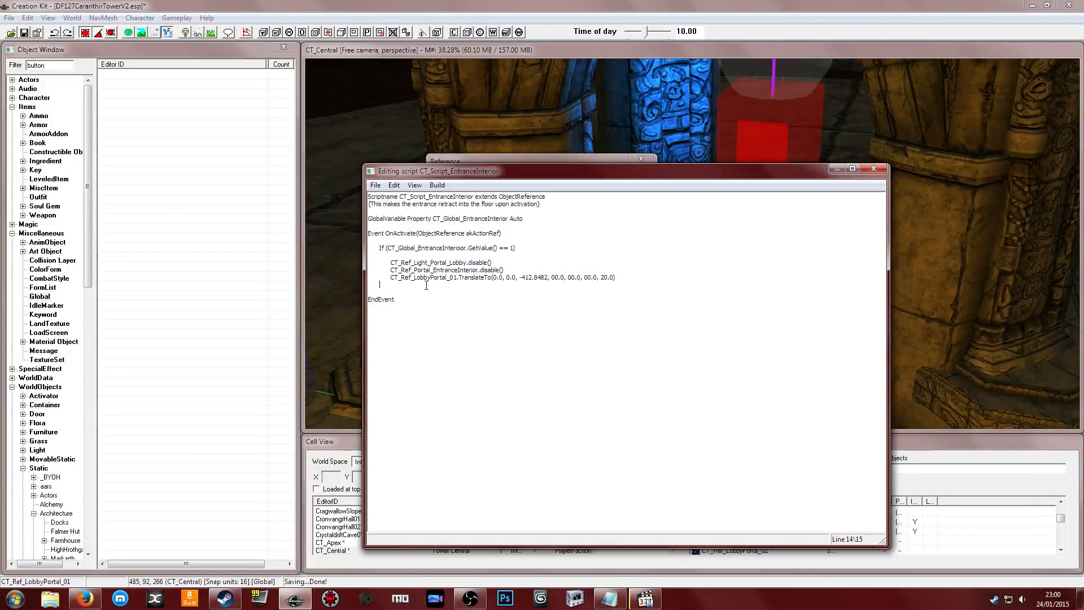
key(Tab)
key(ctrl+v)
key(Left)
key(Left)
key(Left)
key(Left)
key(Left)
key(Left)
key(Left)
key(Left)
key(Left)
key(Left)
key(Left)
key(Left)
key(Left)
key(Left)
key(Left)
key(Left)
key(Left)
key(Left)
key(Left)
key(Left)
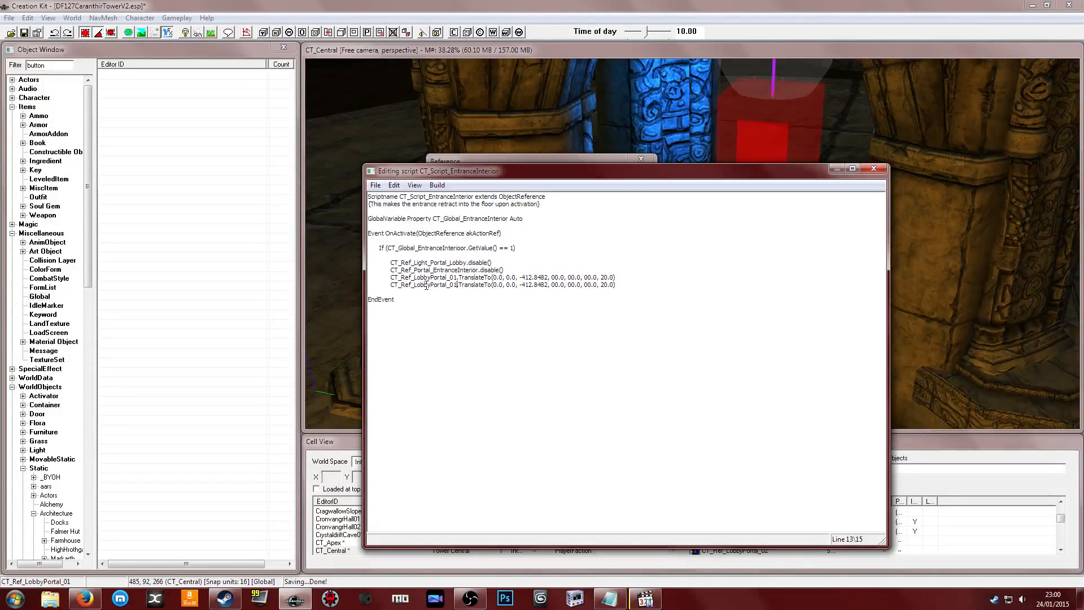
key(Left)
key(Left)
key(Left)
key(Left)
key(Left)
key(Left)
key(Left)
key(Left)
key(Left)
key(Left)
key(Left)
key(BackSpace)
text(2)
Add a third copy of the TranslateTo line and change its object to CT_Ref_LobbyPortal_03
key(End)
key(Return)
key(ctrl+v)
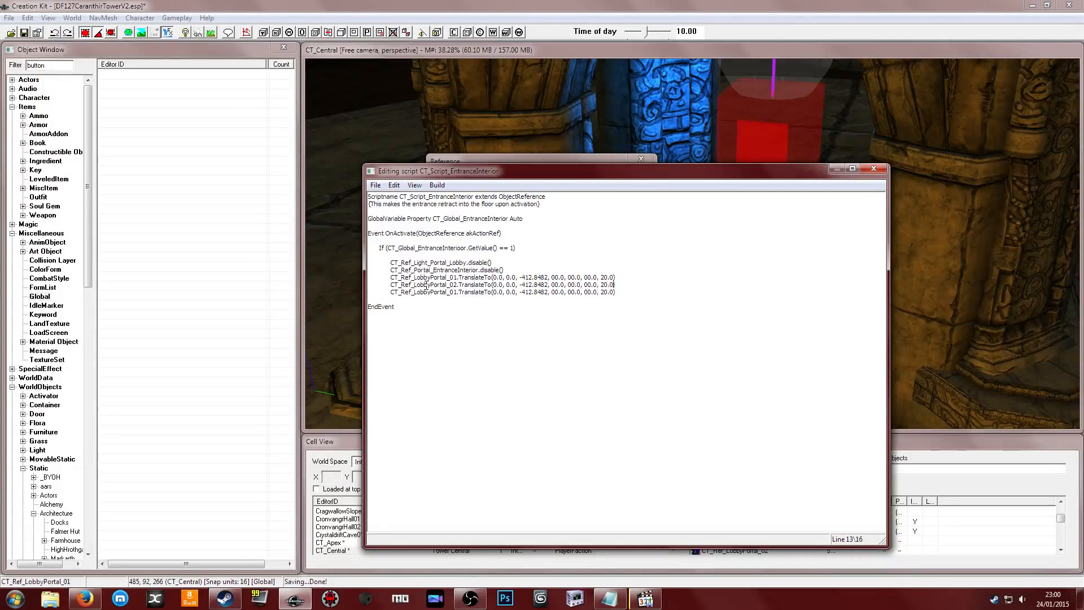
key(Left)
key(Left)
key(Left)
key(Left)
key(Left)
key(Left)
key(Left)
key(Left)
key(Left)
key(Left)
key(Left)
key(Left)
key(Left)
key(Left)
key(Left)
key(Left)
key(Left)
key(Left)
key(Left)
key(Left)
key(BackSpace)
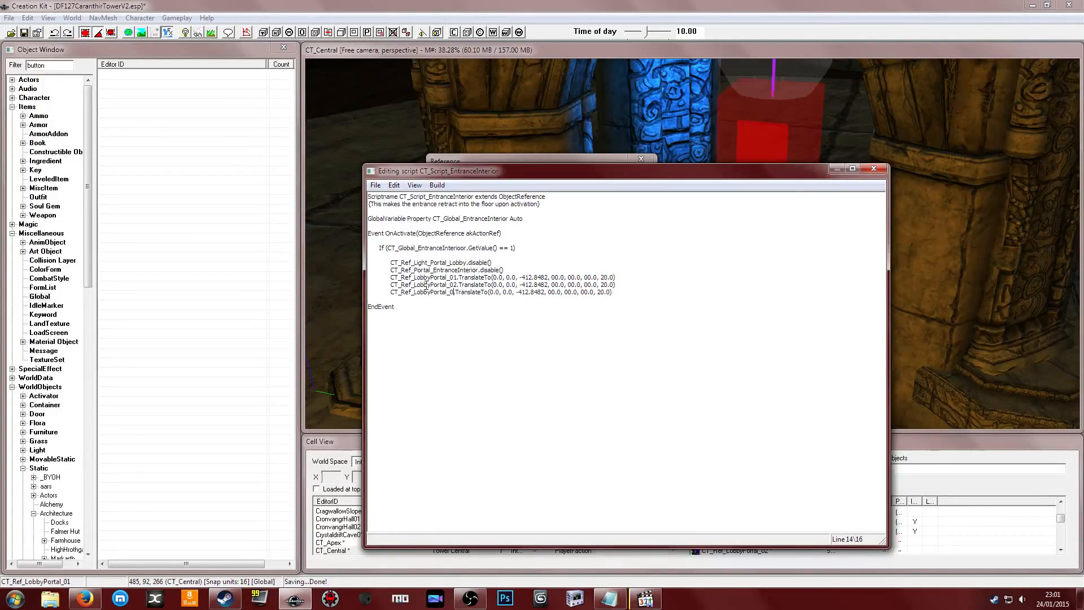
text(3.)
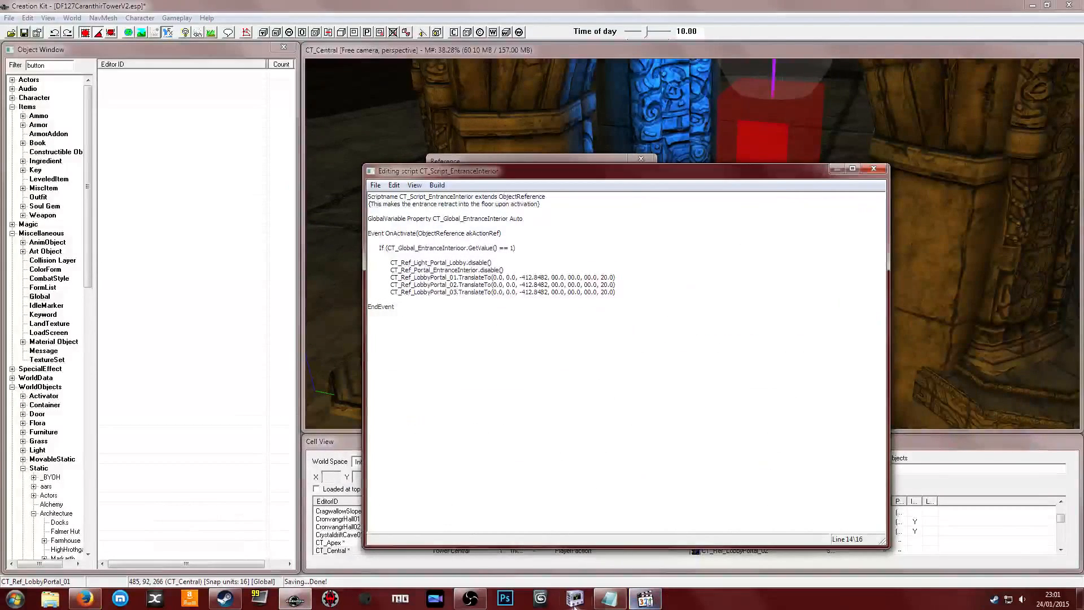
Look up the lowered position in the Notepad notes and set the Z value of the CT_Ref_LobbyPortal_03 TranslateTo call to 0.0
click(594, 603)
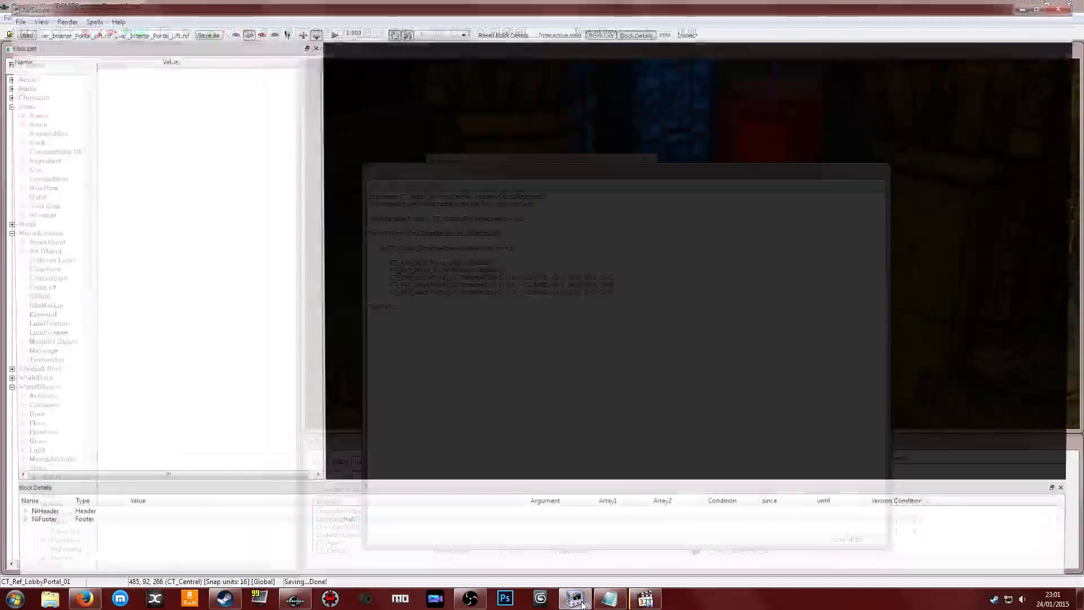
right_click(595, 603)
click(609, 600)
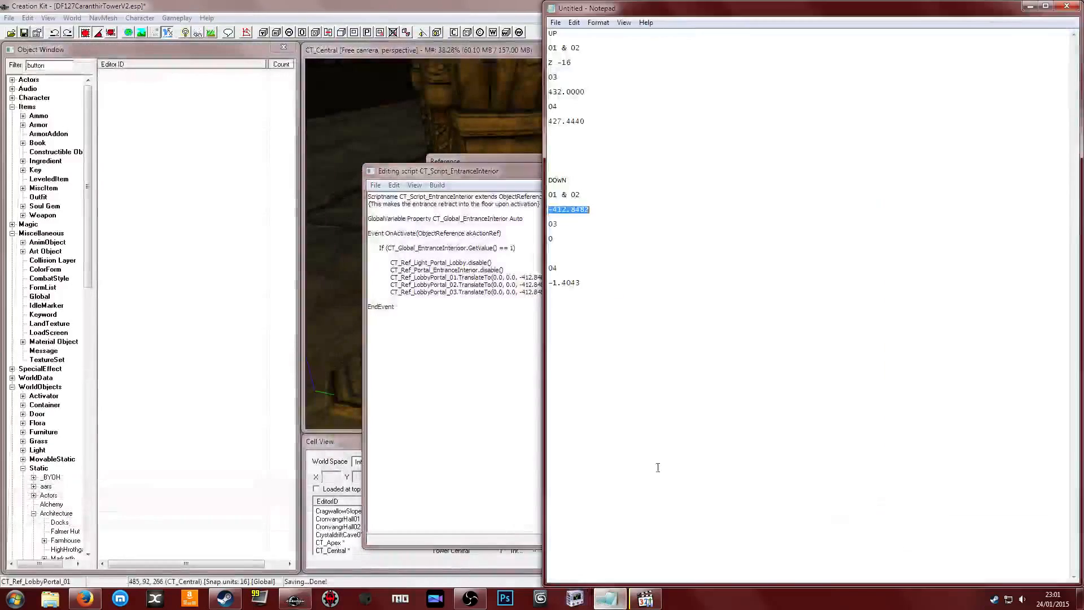
click(567, 238)
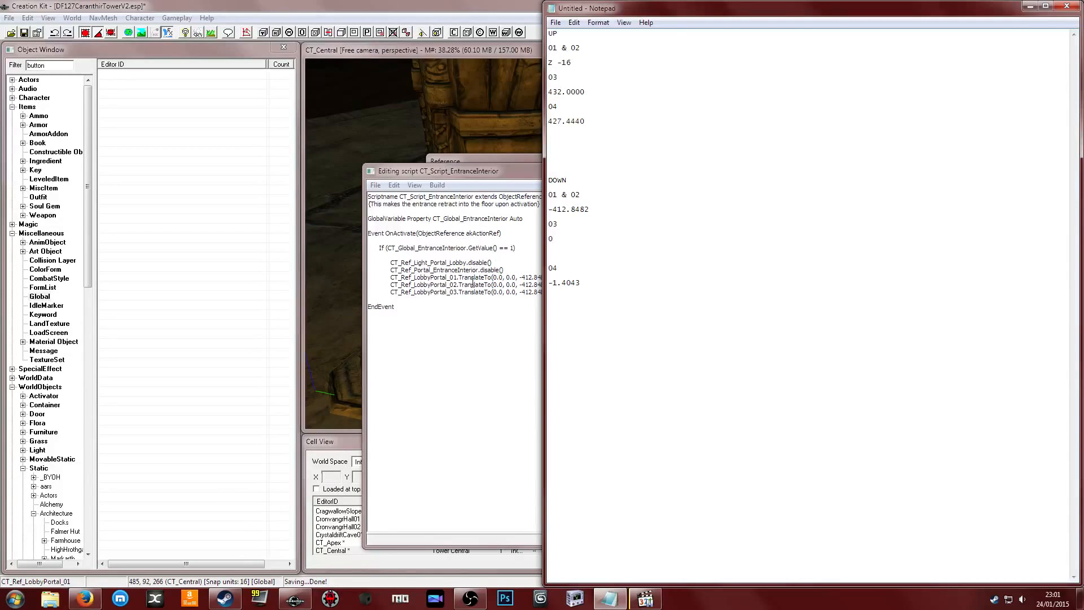
click(474, 284)
drag(520, 292, 550, 294)
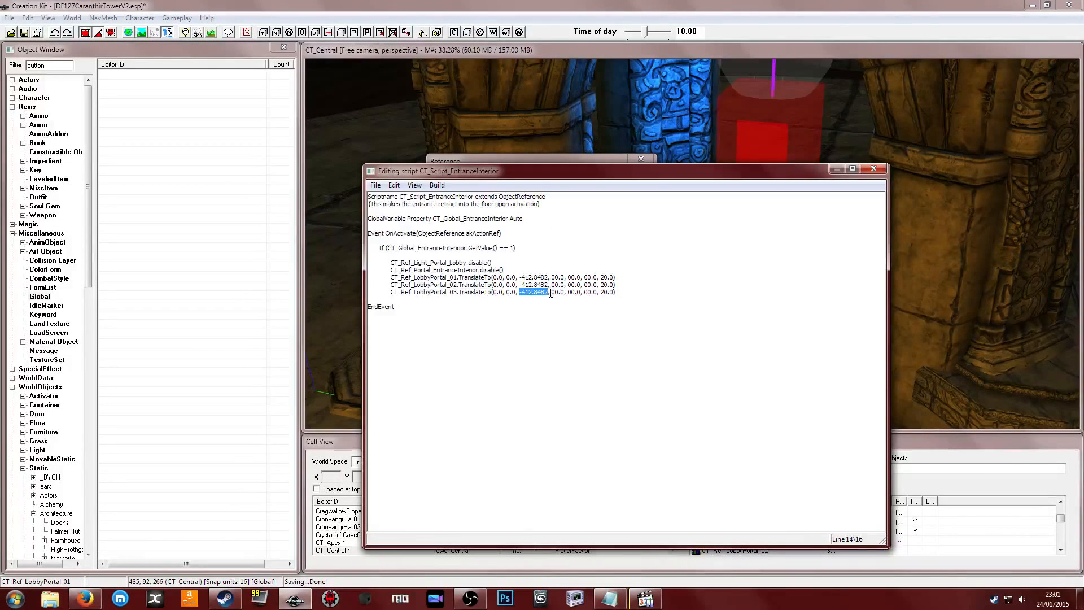
text(0.0)
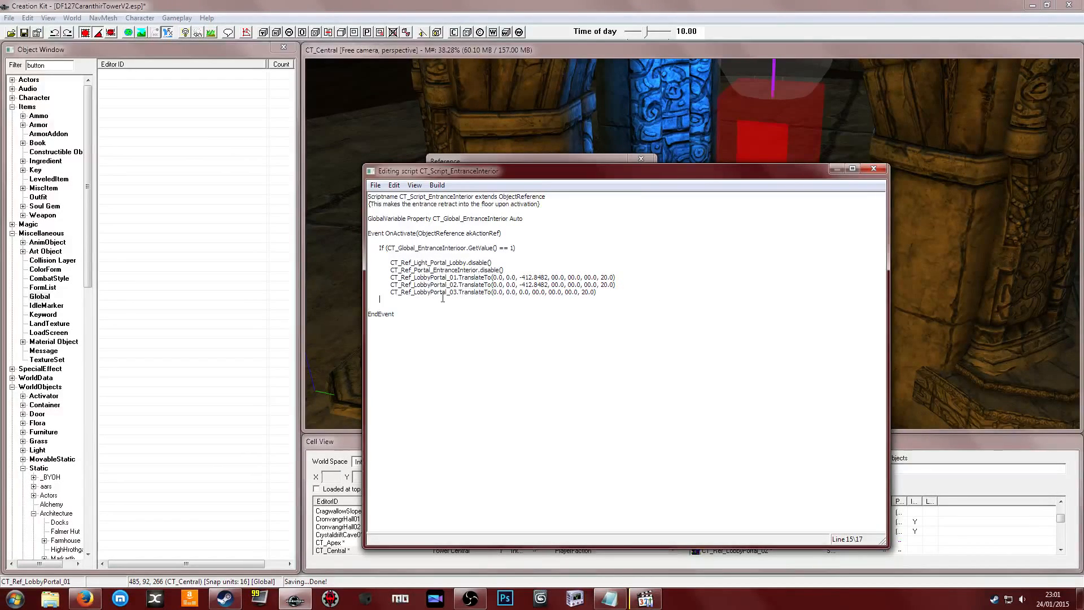
Add a fourth copy of the CT_Ref_LobbyPortal_01 TranslateTo line at the same indent and set its Z value to the noted -1.4043
key(Tab)
text(CT_Ref_LobbyPortal_01.TranslateTo(0.0, 0.0, -412.8482, 00.0, 00.0, 00.0, 20.0))
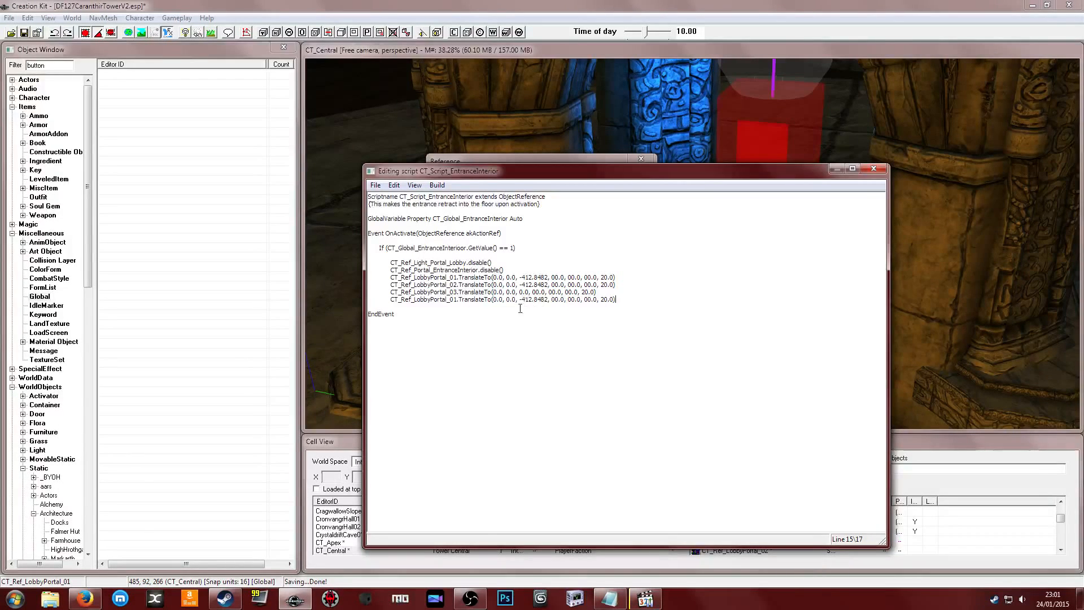
click(614, 596)
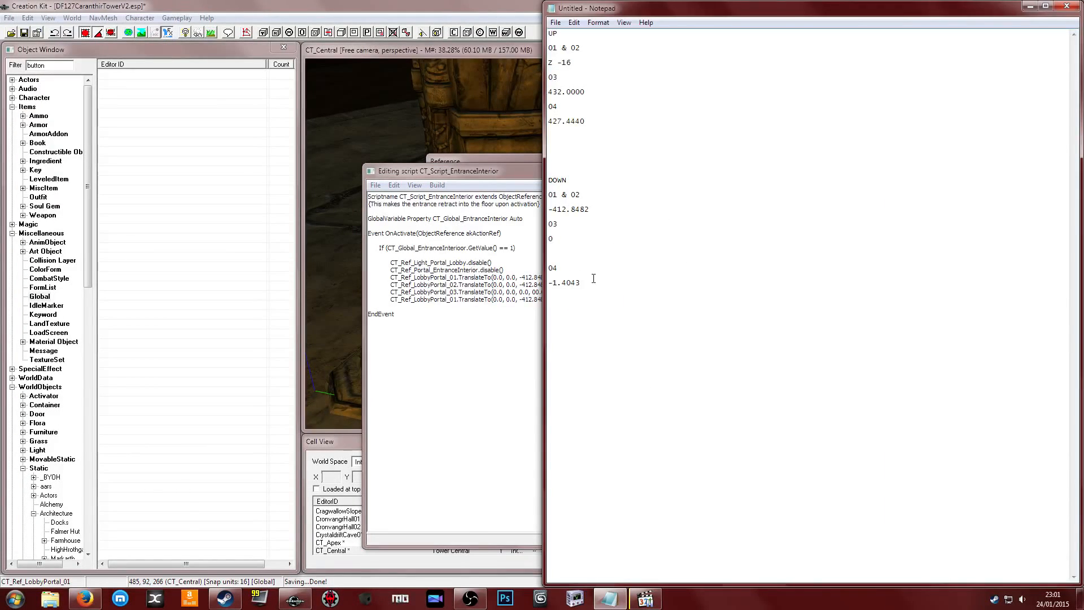
drag(593, 279, 550, 301)
click(615, 288)
click(523, 314)
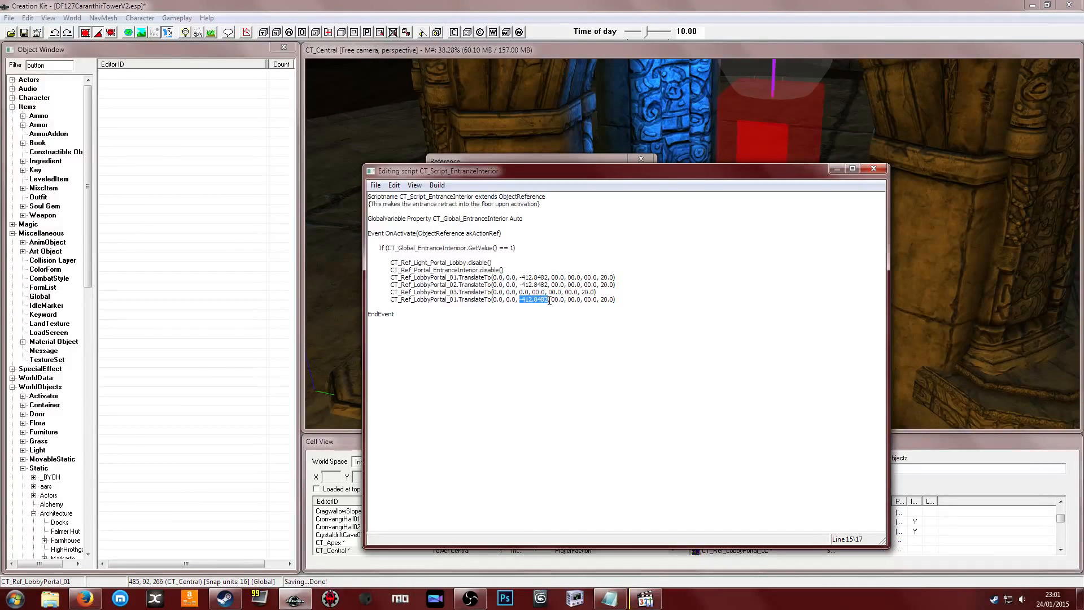
text(-1.4043)
Add a Utility.Wait(7.0) line below the four TranslateTo calls
click(632, 298)
key(Return)
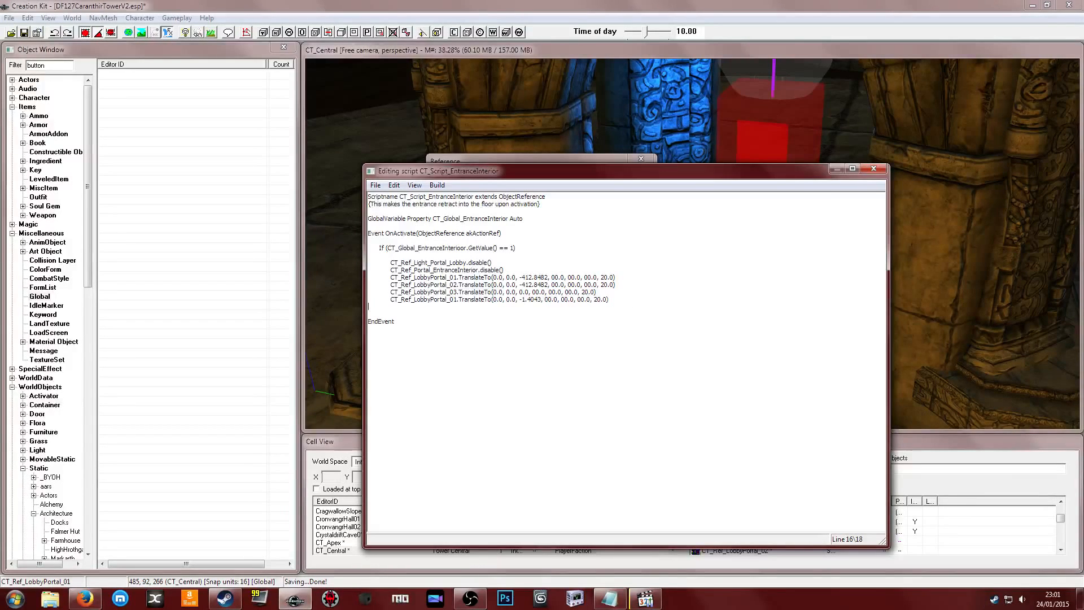
text(Utility.Wait(7.0))
key(Return)
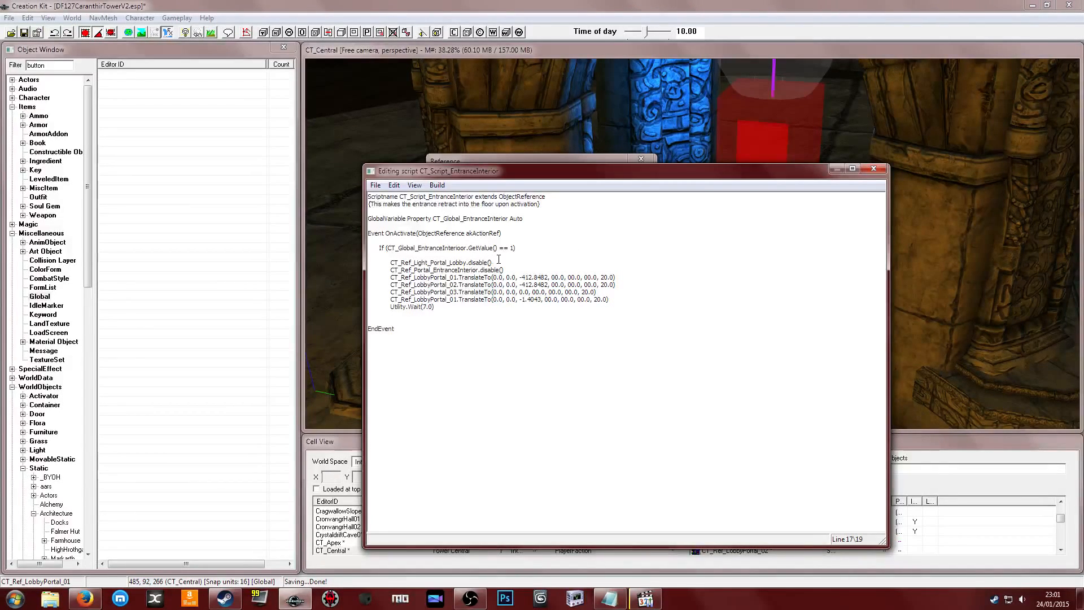
Copy the CT_Ref_Light_Portal_Lobby line below the wait and change the copy's call from disable to enable
drag(492, 262, 391, 263)
key(ctrl+c)
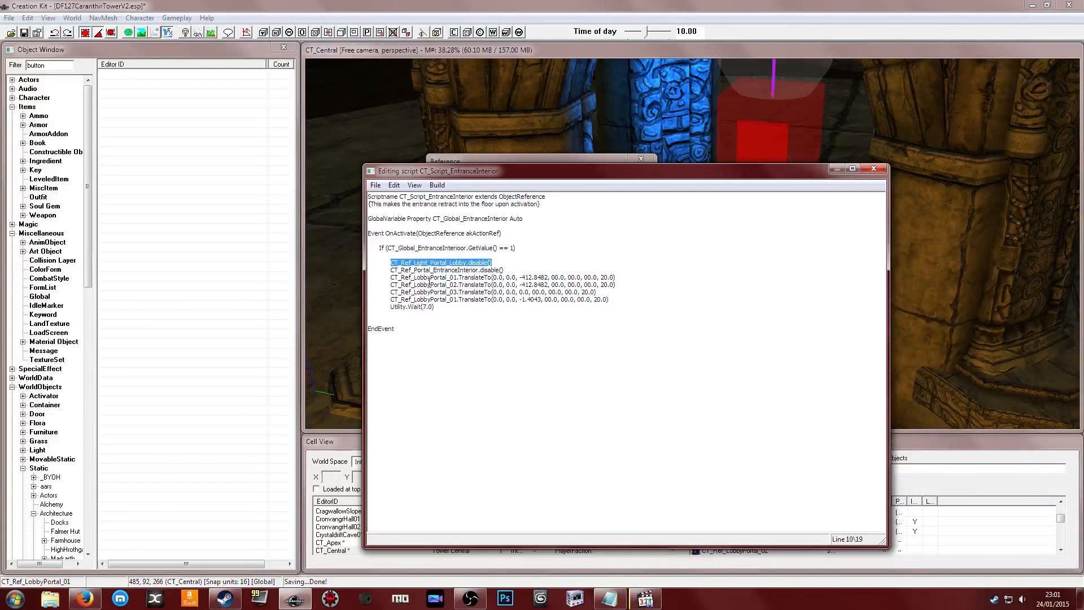
click(417, 314)
key(ctrl+v)
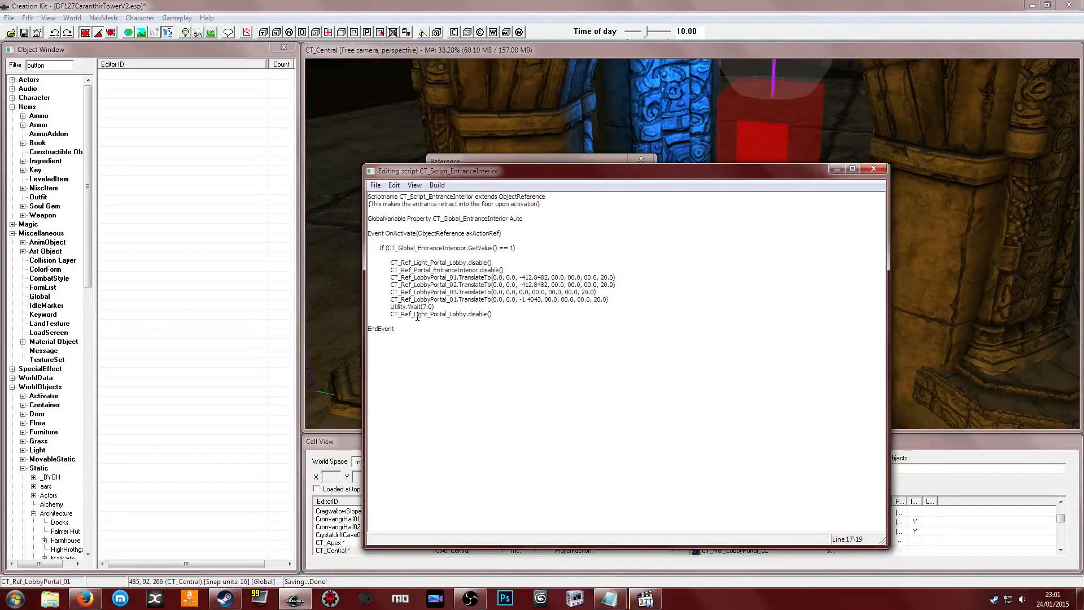
key(Left)
key(Left)
key(BackSpace)
key(BackSpace)
key(BackSpace)
key(BackSpace)
key(BackSpace)
key(BackSpace)
key(BackSpace)
text(enable)
Add an indented Else branch below the If block and finish the If block with CT_Global_EntranceInterior.SetValue(0)
click(483, 326)
key(Return)
key(Return)
key(Return)
key(Return)
key(Tab)
key(Tab)
key(Return)
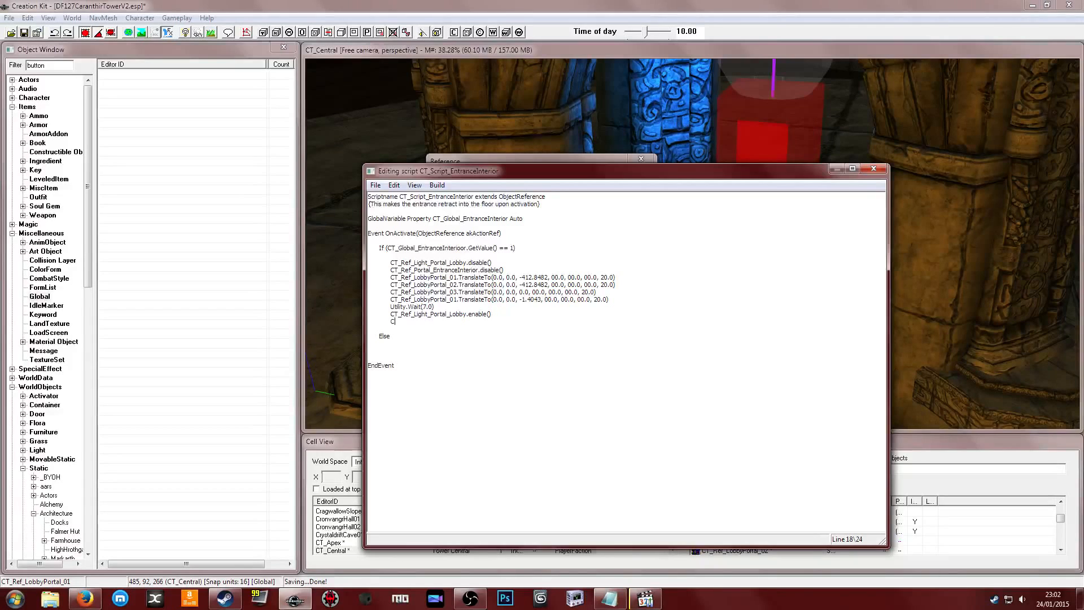
text(CT_Global_EntranceInterior.SetValue(0)
Copy the entire body of the If block into the Else branch
drag(505, 321, 389, 262)
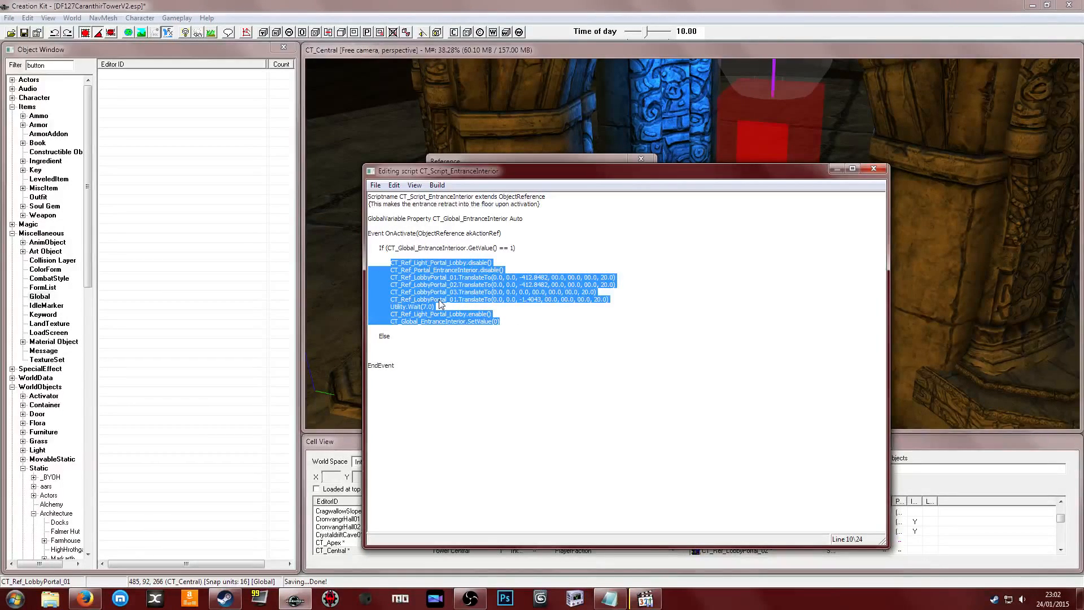
click(416, 353)
key(ctrl+v)
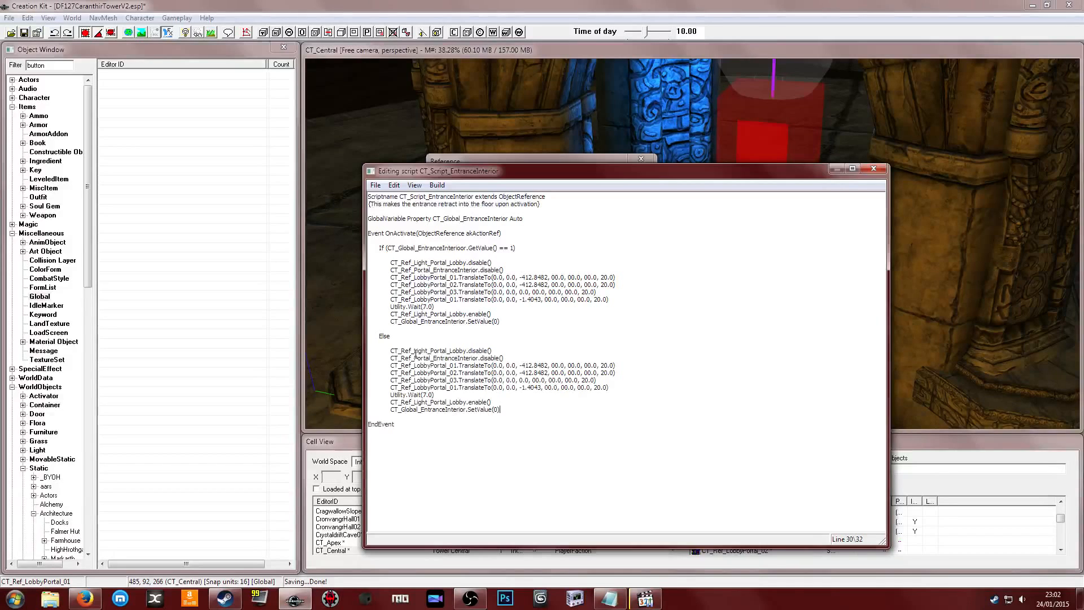
Change the CT_Ref_Portal_EntranceInterior call in the Else branch to enable
drag(504, 358, 429, 358)
click(458, 358)
double_click(474, 350)
double_click(490, 358)
text(enable)
Set the CT_Global_EntranceInterior SetValue argument in the Else branch to 1
click(588, 321)
click(531, 360)
key(BackSpace)
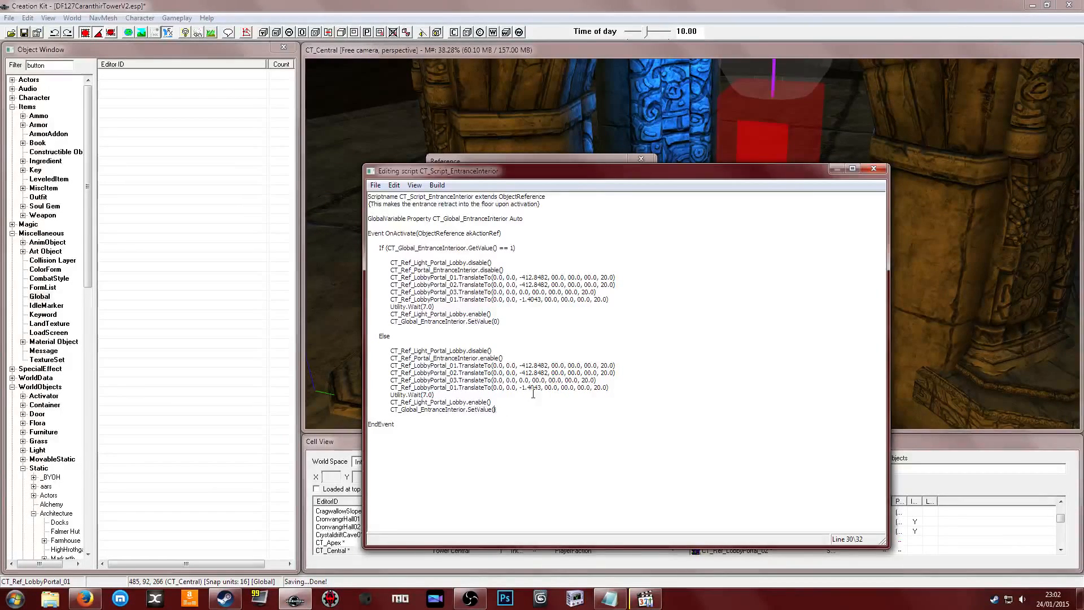
text(1)
Check the raised positions in the notes and set the Else branch's LobbyPortal_01 and LobbyPortal_02 Z values to -16
click(610, 598)
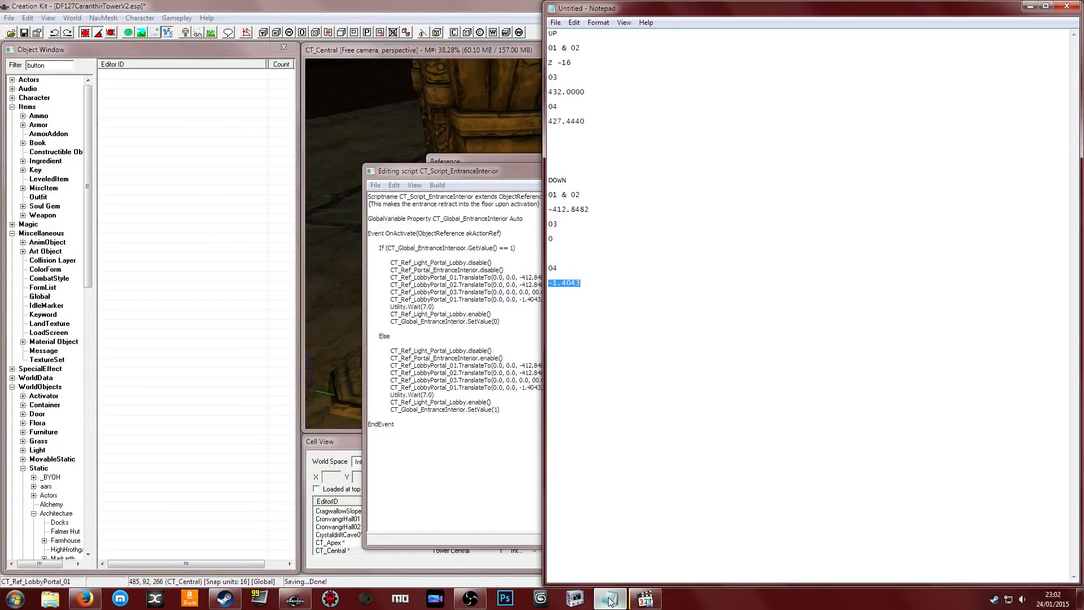
click(610, 598)
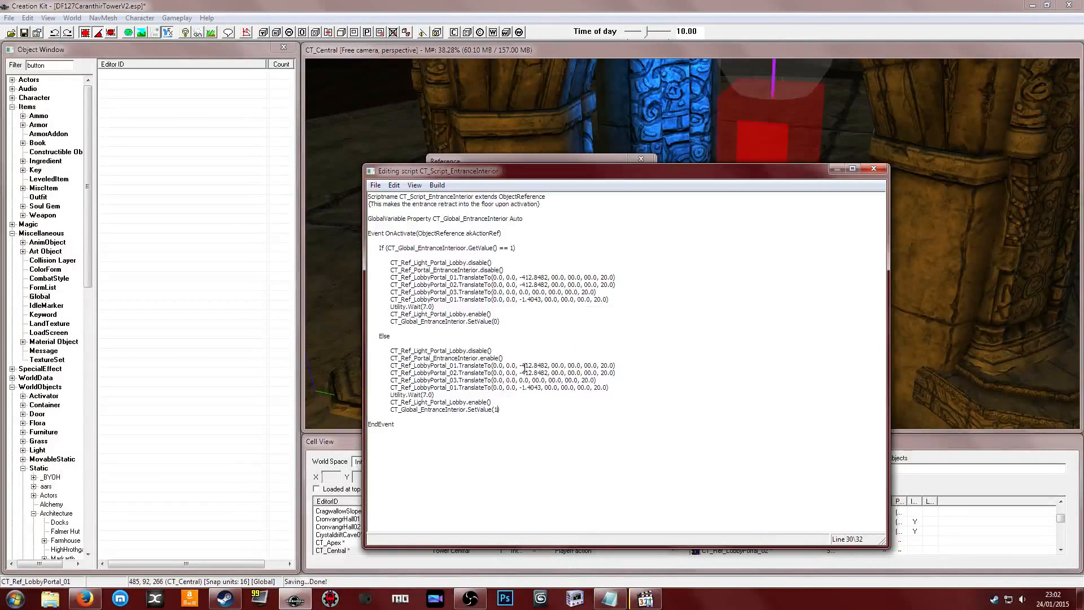
click(525, 368)
click(609, 598)
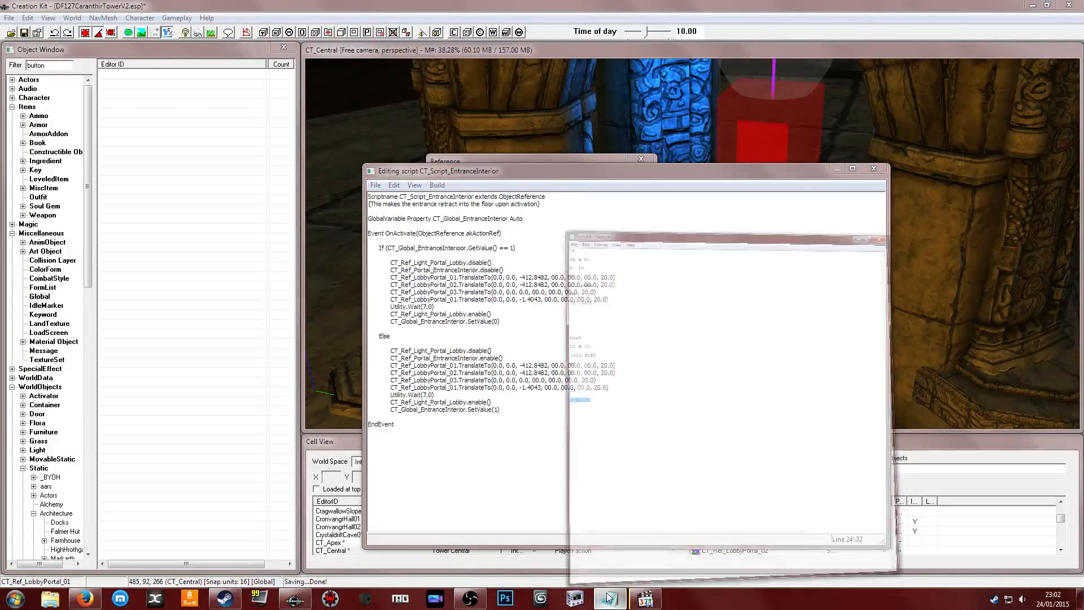
click(609, 598)
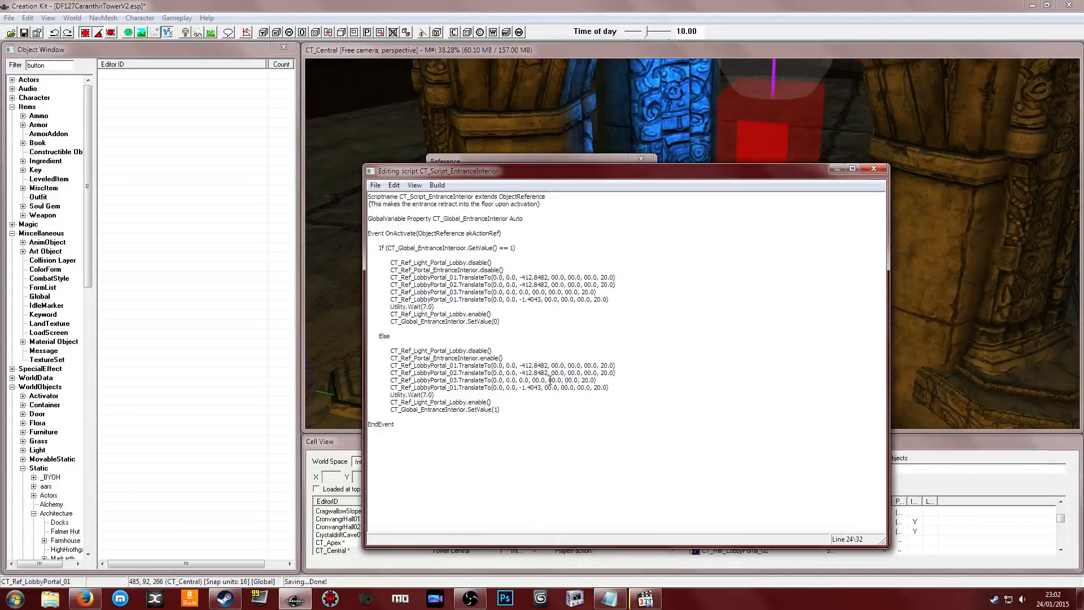
key(BackSpace)
key(BackSpace)
key(BackSpace)
key(BackSpace)
key(BackSpace)
key(BackSpace)
key(BackSpace)
key(BackSpace)
key(BackSpace)
text(16,)
key(Down)
key(BackSpace)
key(BackSpace)
key(BackSpace)
key(BackSpace)
key(BackSpace)
key(BackSpace)
key(BackSpace)
key(BackSpace)
text(16)
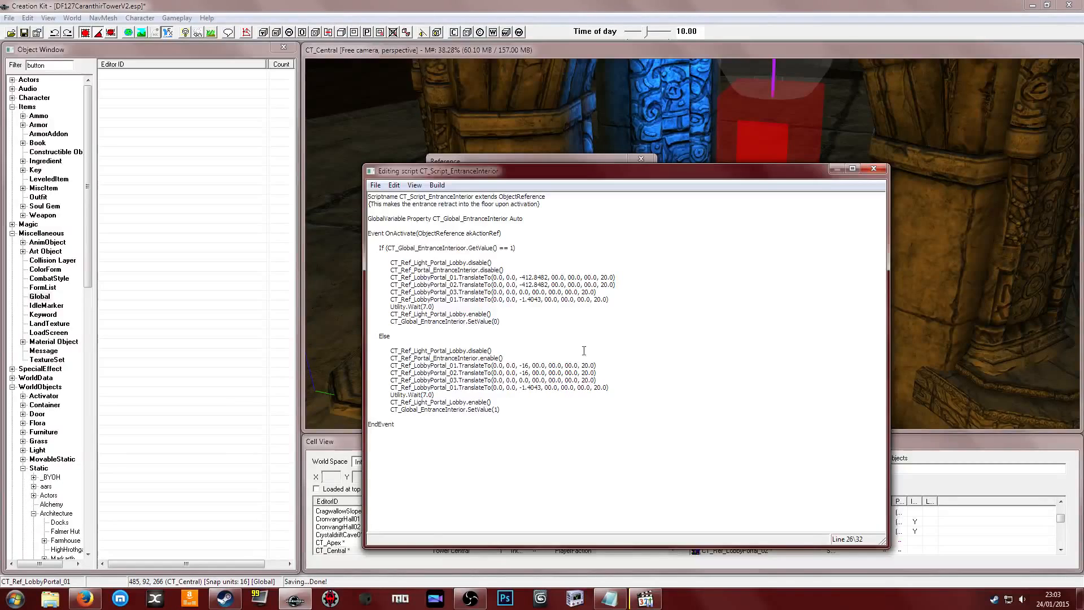
Copy 432.0000 from the notes into the Z value of the Else branch's CT_Ref_LobbyPortal_03 TranslateTo call
click(609, 599)
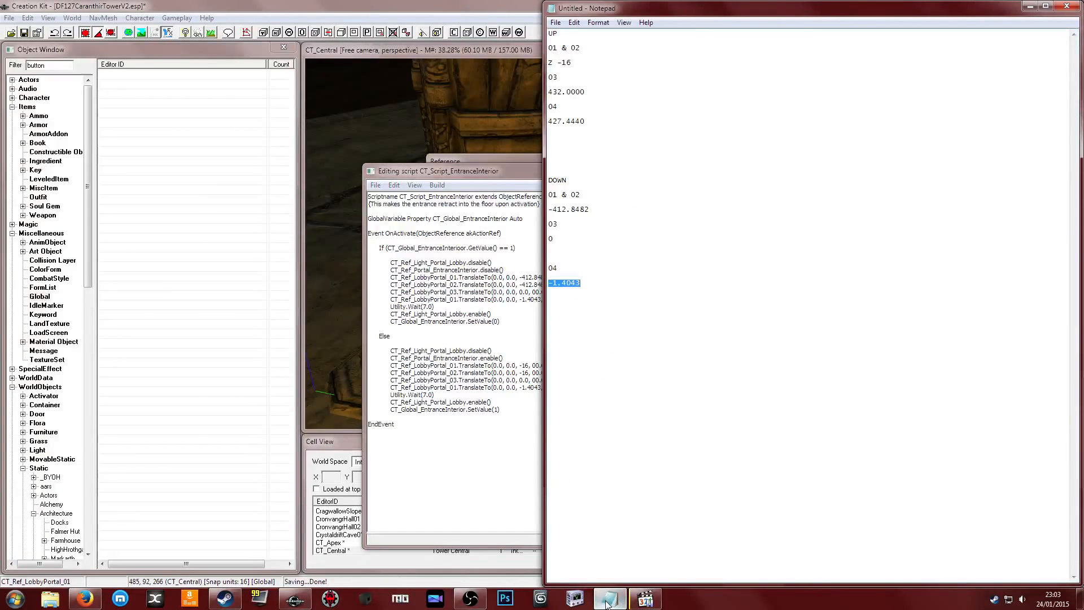
drag(590, 92, 547, 92)
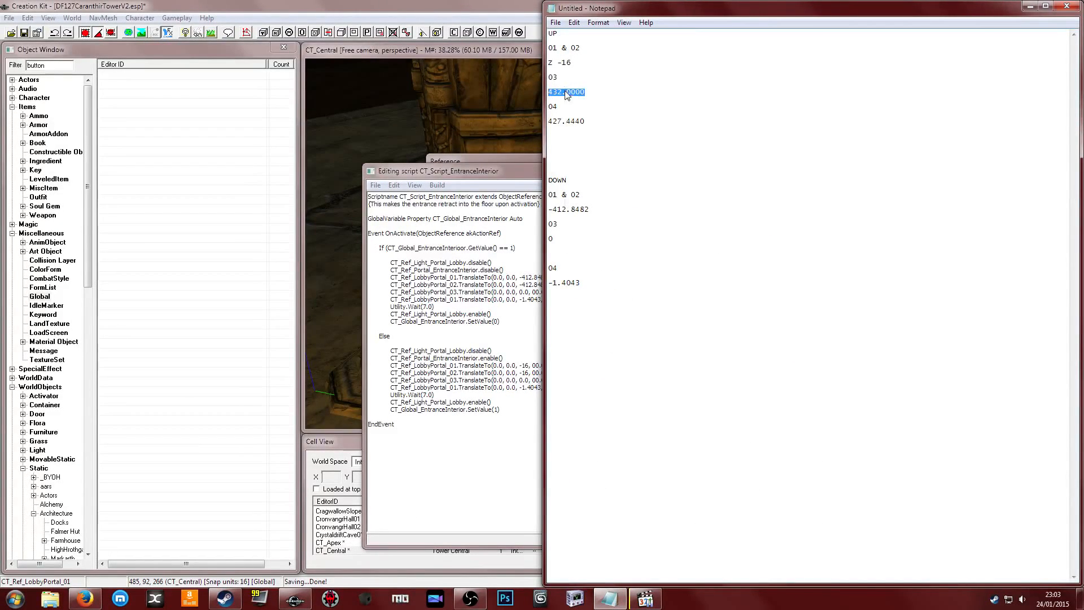
right_click(567, 94)
click(587, 127)
click(520, 387)
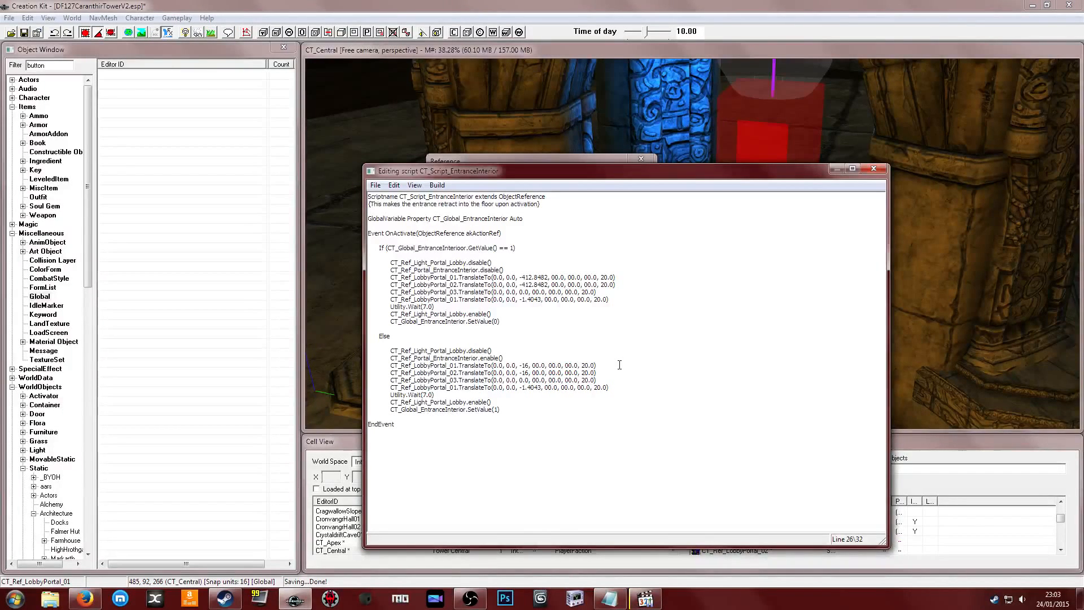
key(BackSpace)
key(BackSpace)
key(BackSpace)
key(ctrl+v)
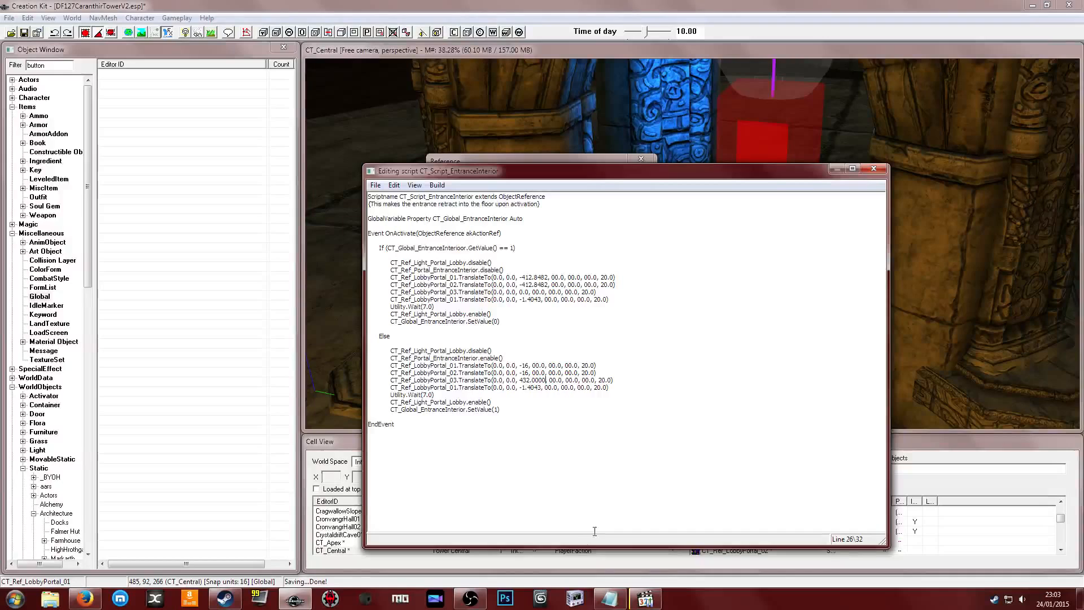
Copy 427.4440 from the notes into the Z value of the Else branch's fourth TranslateTo call
click(610, 599)
drag(593, 121, 518, 126)
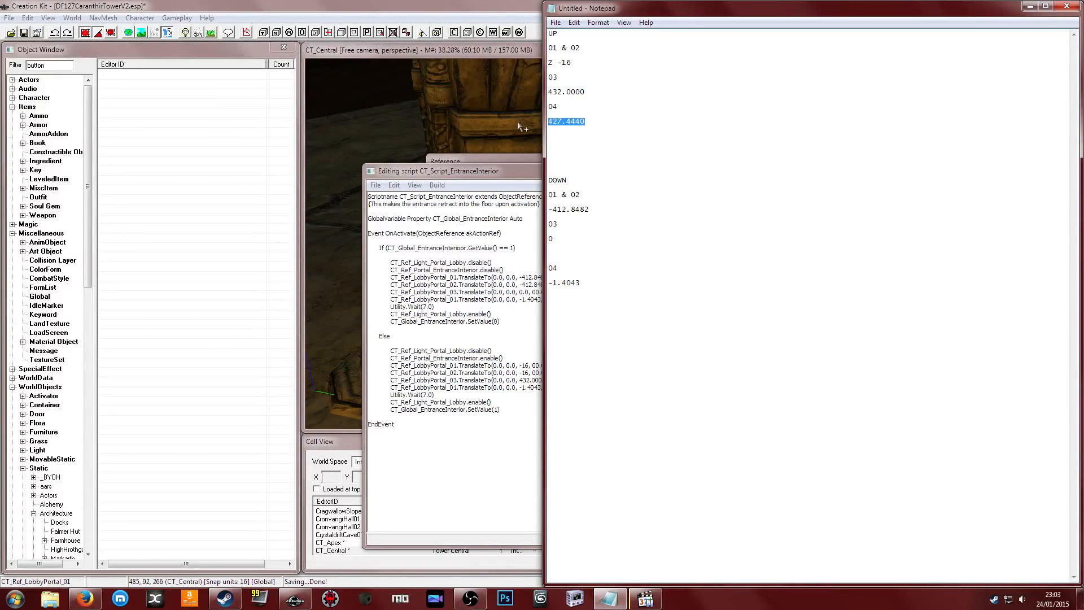
click(522, 390)
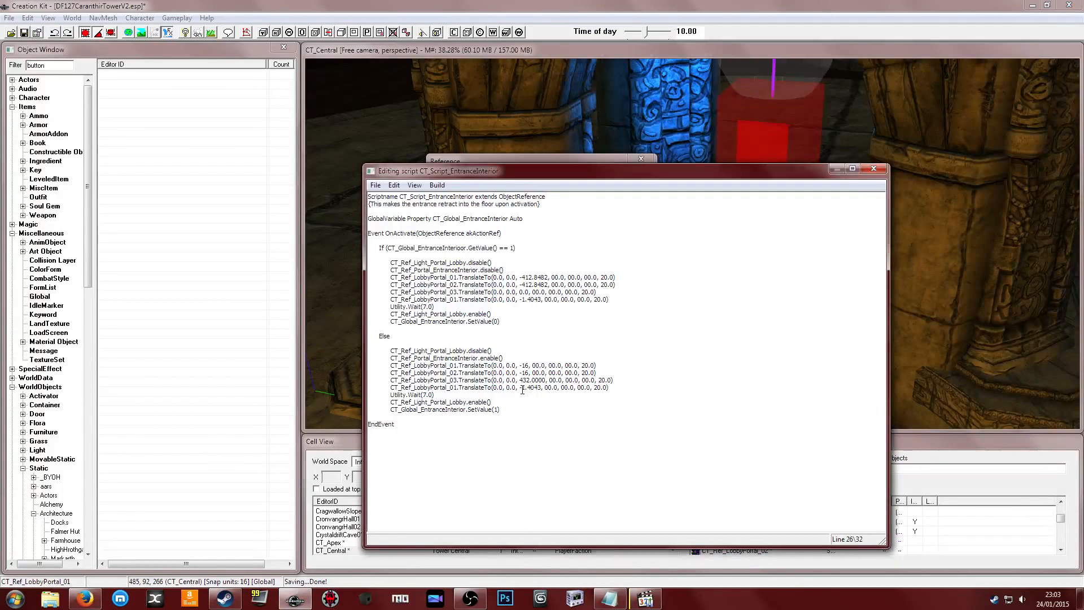
drag(522, 388, 542, 389)
key(ctrl+v)
key(BackSpace)
Try to save and compile the CT_Script_EntranceInterior script
click(480, 402)
key(ctrl+s)
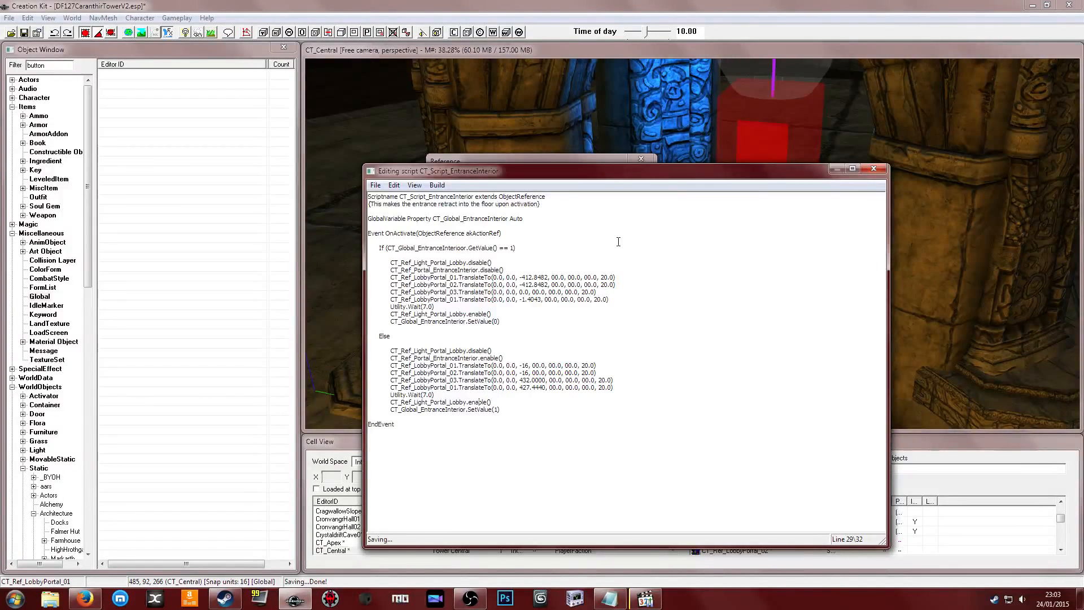
click(617, 323)
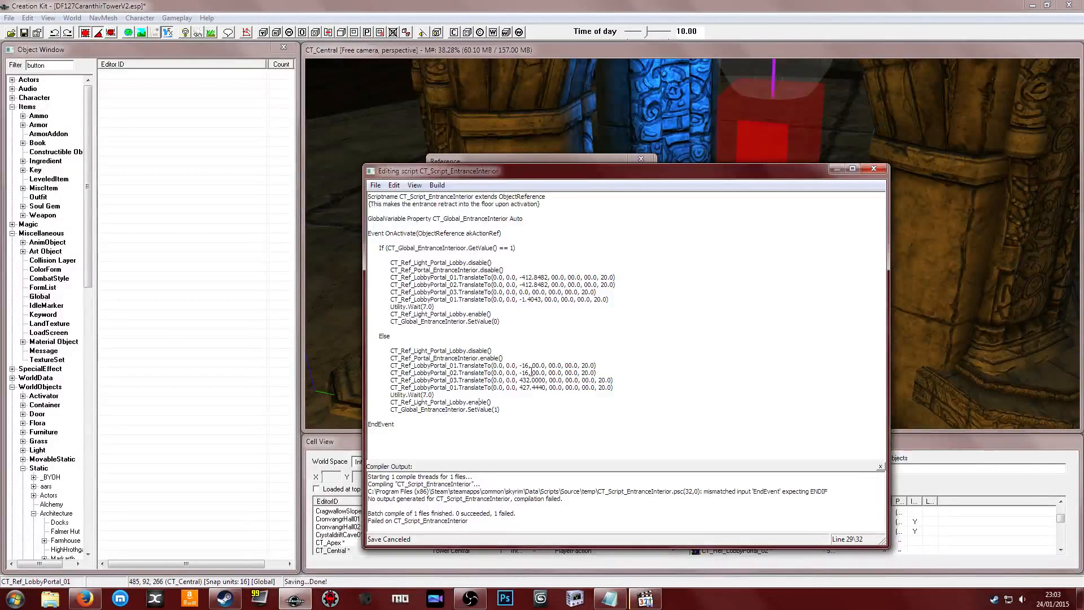
Close the conditional by adding an indented EndIf line above EndEvent
click(528, 411)
key(Return)
text(EndIf)
key(Return)
Declare an Auto ObjectReference property named CT_Ref_LobbyPortal_01 below the GlobalVariable property
drag(391, 366, 457, 366)
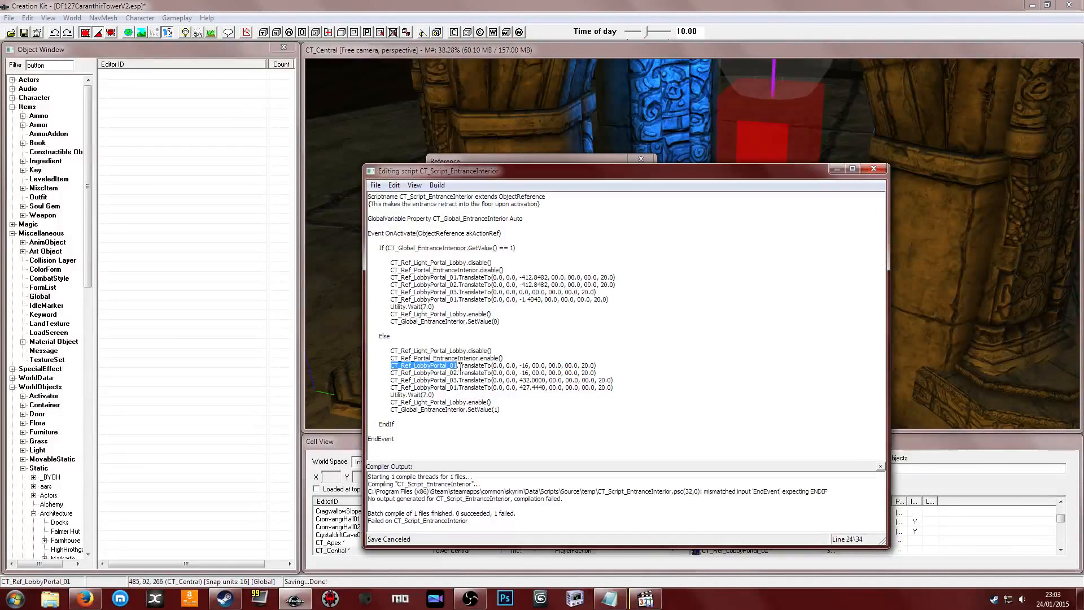
click(388, 219)
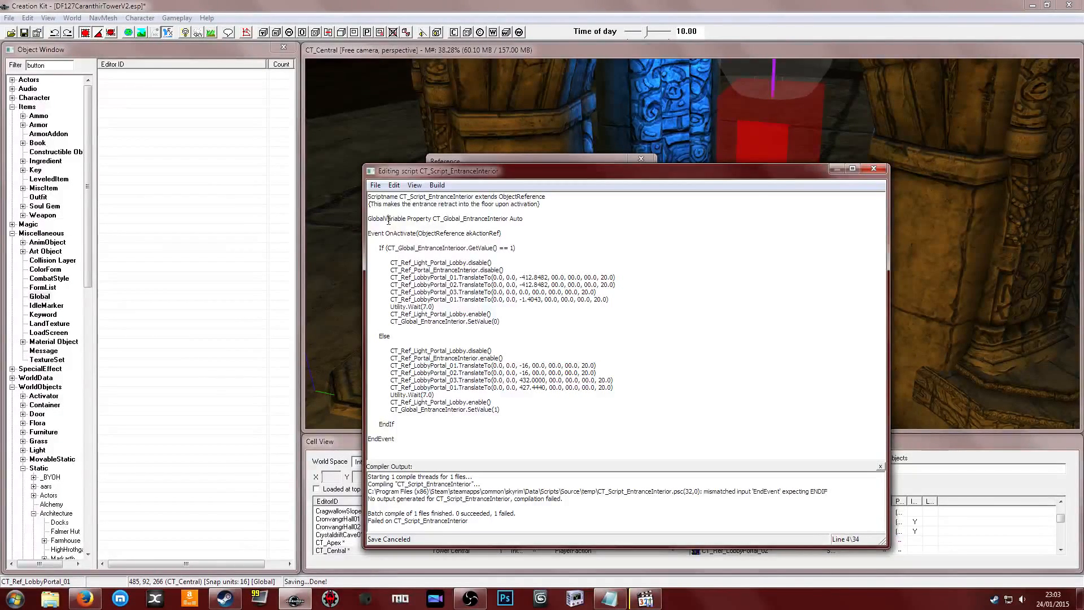
key(End)
key(Return)
key(Return)
text(Ob)
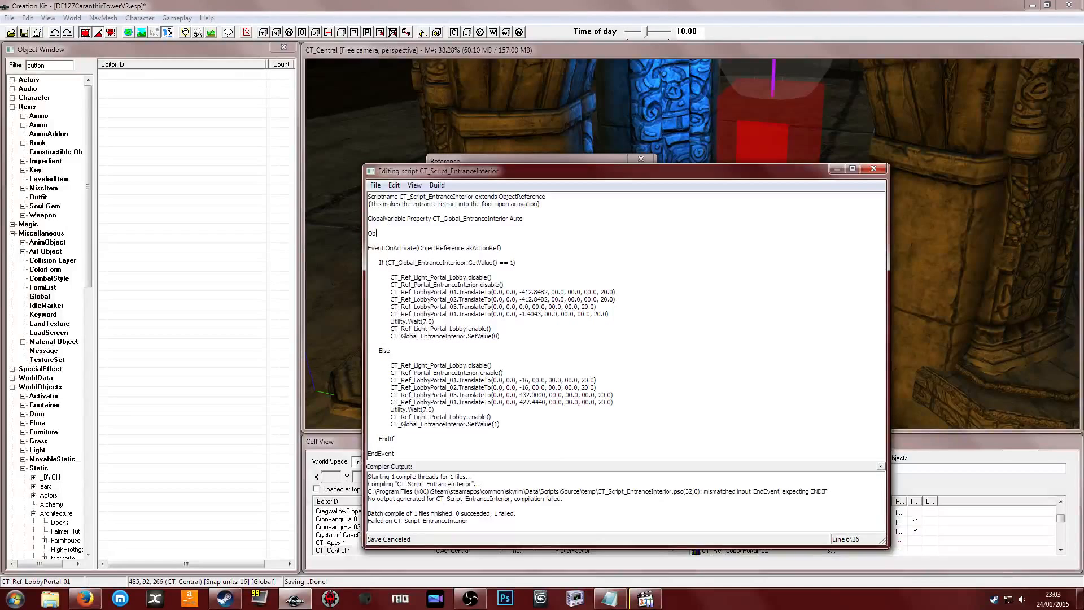
text(jectReference Proeprty CT_Ref_LobbyPortal_01 Auto)
Correct the misspelled keyword in the CT_Ref_LobbyPortal_01 declaration to Property
key(Left)
key(Left)
key(Left)
key(Left)
key(Left)
key(Left)
key(Left)
key(Left)
key(Left)
key(Left)
key(Left)
key(Left)
key(Left)
key(Left)
key(Left)
key(Left)
key(Left)
key(Left)
key(Left)
key(Left)
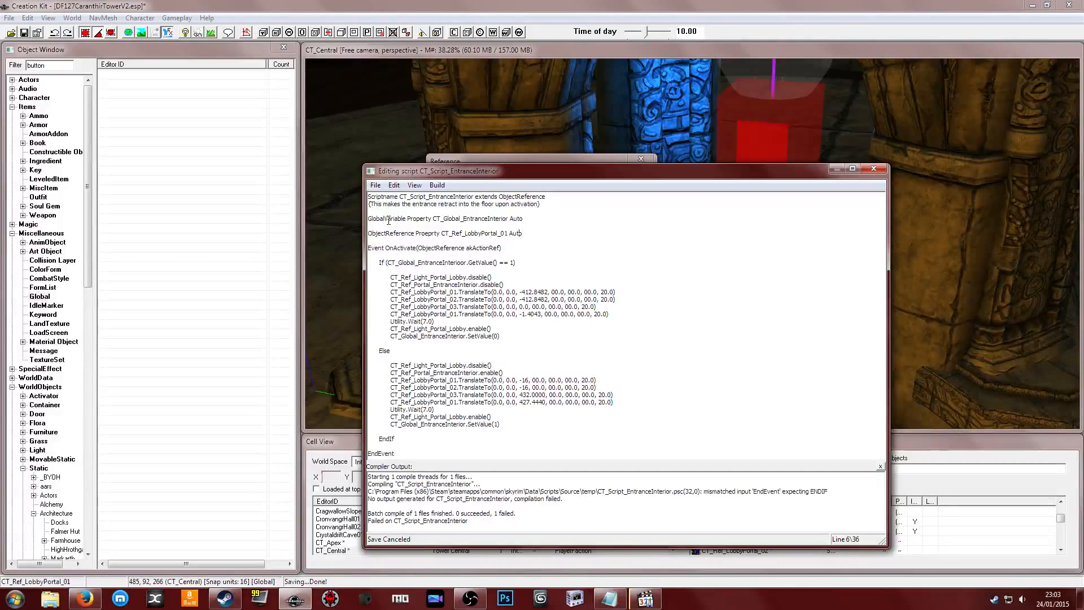
key(BackSpace)
key(BackSpace)
key(BackSpace)
key(BackSpace)
key(BackSpace)
text(perty)
Duplicate the CT_Ref_LobbyPortal_01 property declaration three times on the lines directly below it
drag(527, 233, 361, 233)
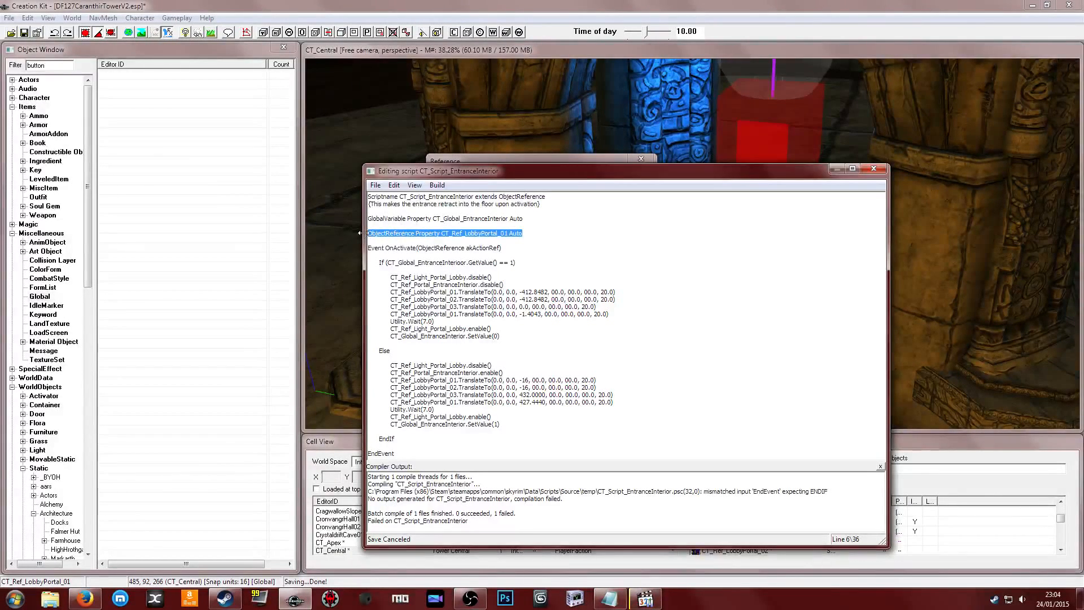
key(ctrl+c)
click(528, 231)
key(Return)
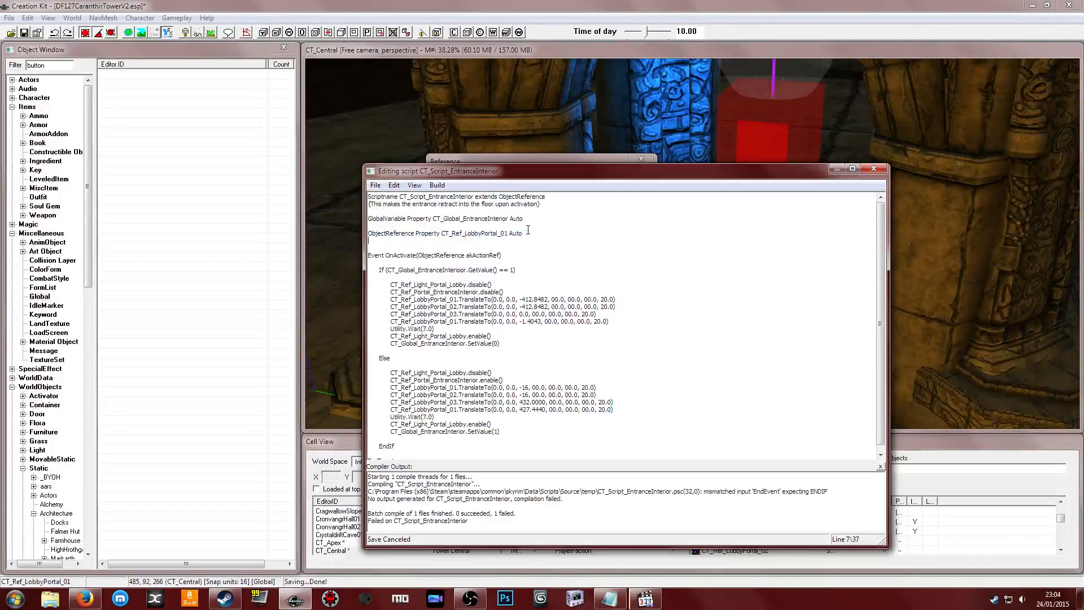
key(ctrl+v)
key(Return)
key(ctrl+v)
key(Return)
key(ctrl+v)
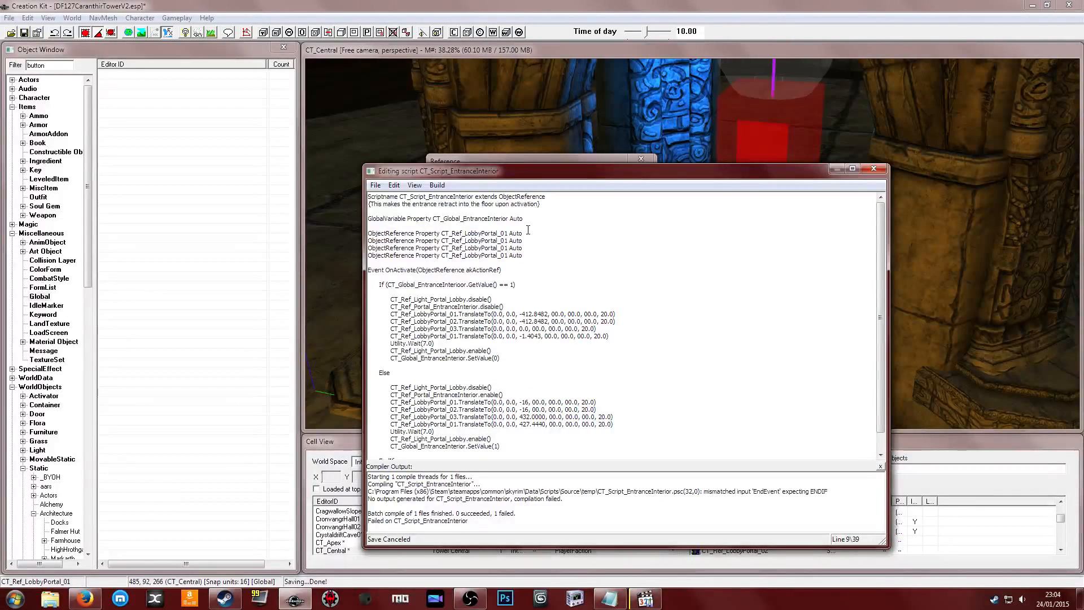
Renumber the three duplicated lobby portal declarations as CT_Ref_LobbyPortal_02, CT_Ref_LobbyPortal_03 and CT_Ref_LobbyPortal_04
key(Up)
key(Up)
key(BackSpace)
text(2)
key(Down)
key(BackSpace)
text(3)
key(Down)
key(BackSpace)
text(4)
Declare an Auto ObjectReference property named CT_Ref_Light_Portal_Lobby, separated by a blank line below the lobby portal declarations
key(End)
key(Return)
key(Return)
key(ctrl+v)
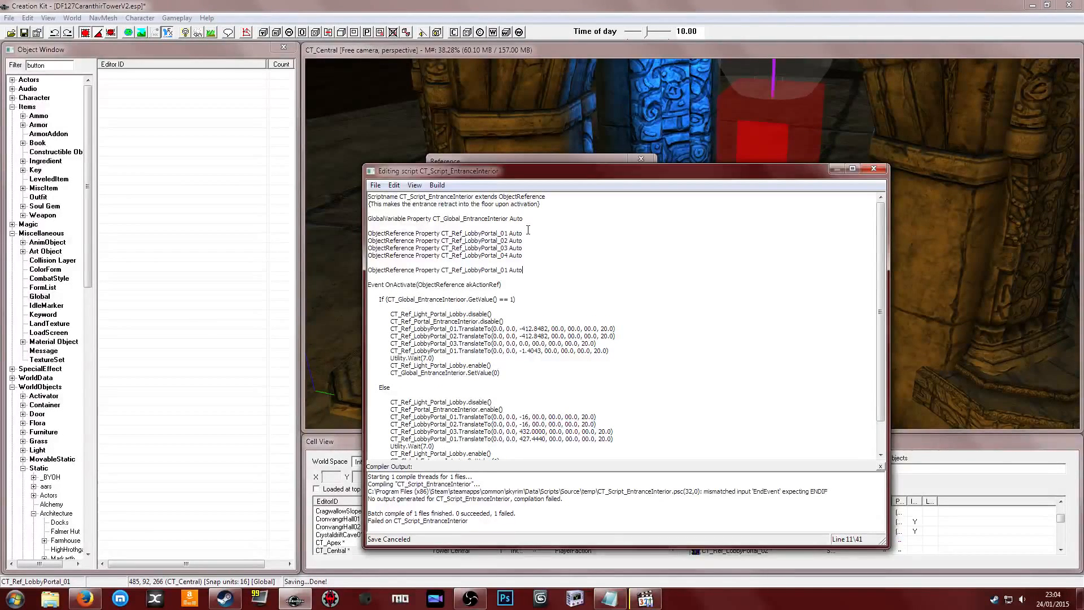
key(ctrl+Left)
key(BackSpace)
key(BackSpace)
key(BackSpace)
key(BackSpace)
key(BackSpace)
key(BackSpace)
key(BackSpace)
key(BackSpace)
key(BackSpace)
key(BackSpace)
key(BackSpace)
key(BackSpace)
key(BackSpace)
key(BackSpace)
text(Light_Portal_lobby)
key(Left)
key(Left)
key(Left)
key(Left)
key(Left)
text(Lo)
key(Down)
key(Return)
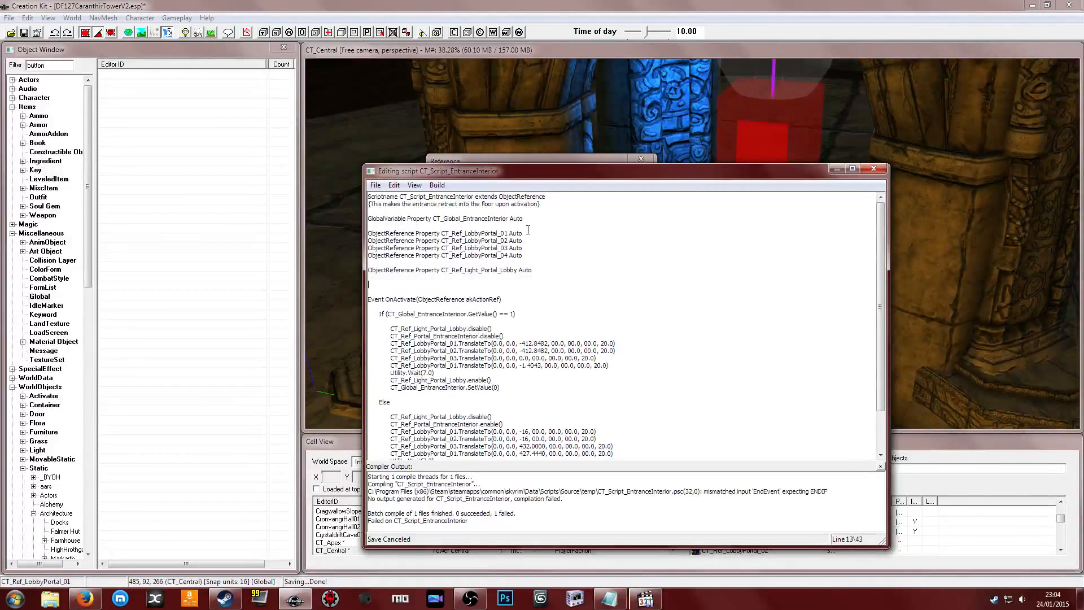
Declare an Auto ObjectReference property named CT_Ref_Portal_EntranceInterior below the light property and try to save and compile the script
key(ctrl+v)
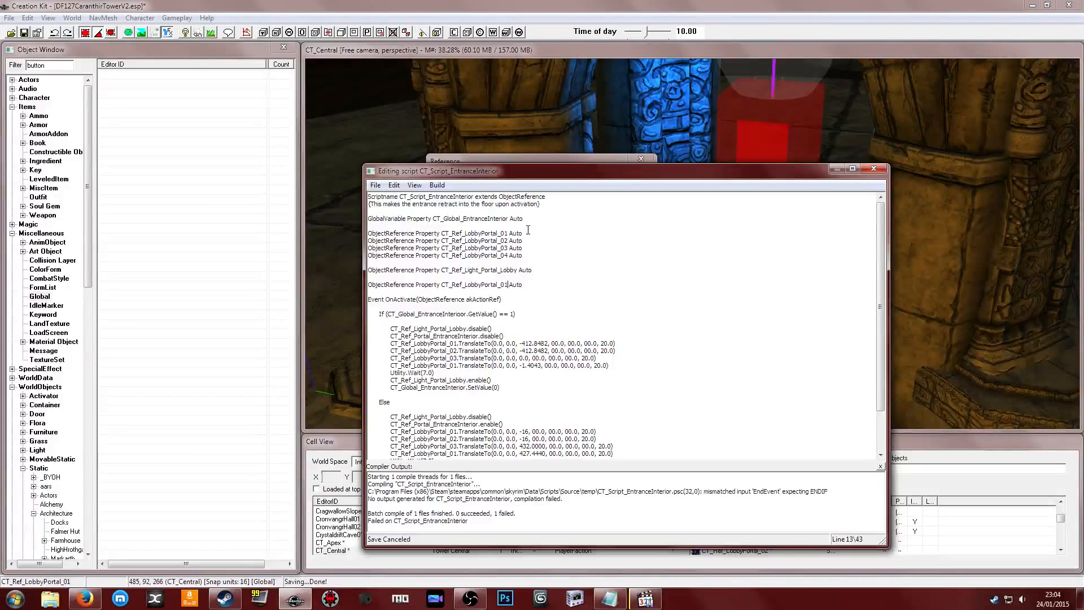
key(BackSpace)
key(BackSpace)
key(BackSpace)
key(BackSpace)
key(BackSpace)
key(BackSpace)
key(BackSpace)
key(BackSpace)
key(BackSpace)
key(BackSpace)
key(BackSpace)
key(BackSpace)
key(BackSpace)
key(BackSpace)
text(Portal_EntranceInterior)
key(ctrl+s)
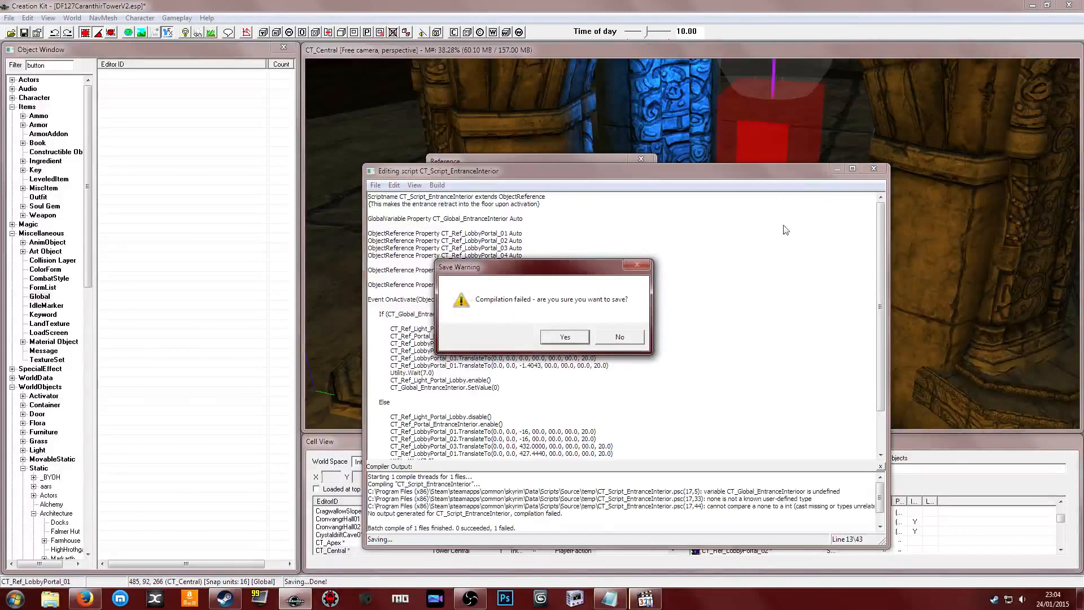
click(621, 334)
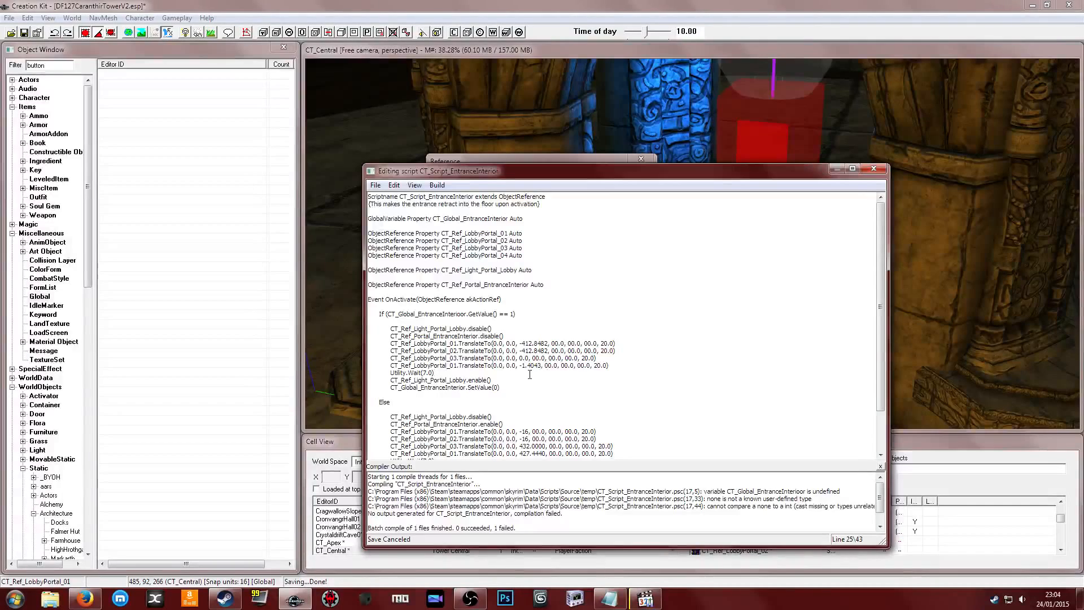
Correct the misspelled global in the If condition to CT_Global_EntranceInterior, then save the script and close its editor
key(Up)
key(Up)
key(Up)
key(Up)
key(Right)
key(Right)
key(Right)
key(Right)
key(Right)
key(BackSpace)
key(BackSpace)
key(BackSpace)
text(or)
key(ctrl+s)
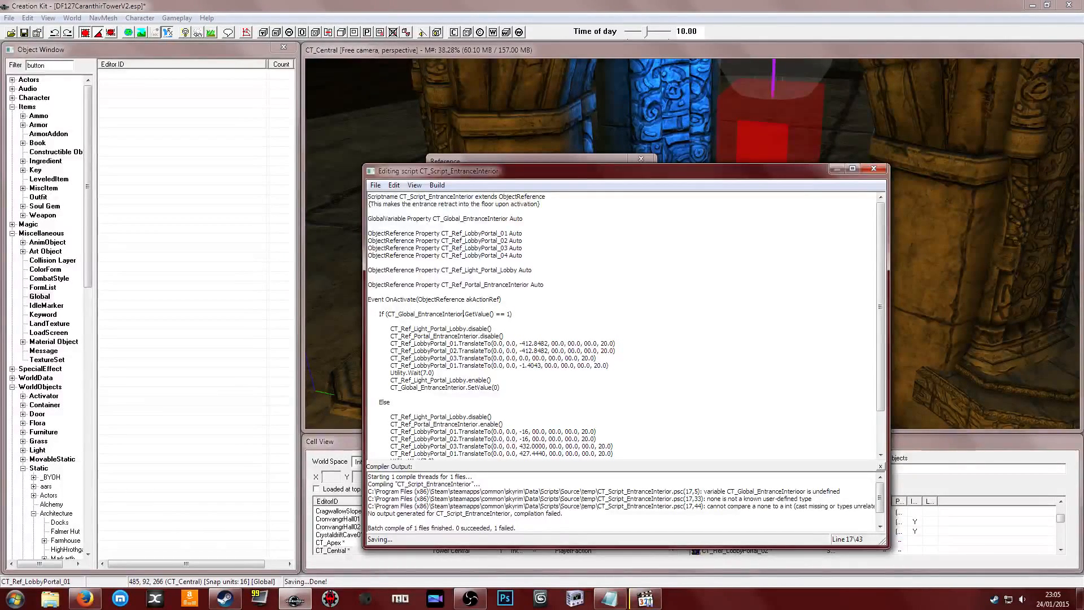
click(874, 168)
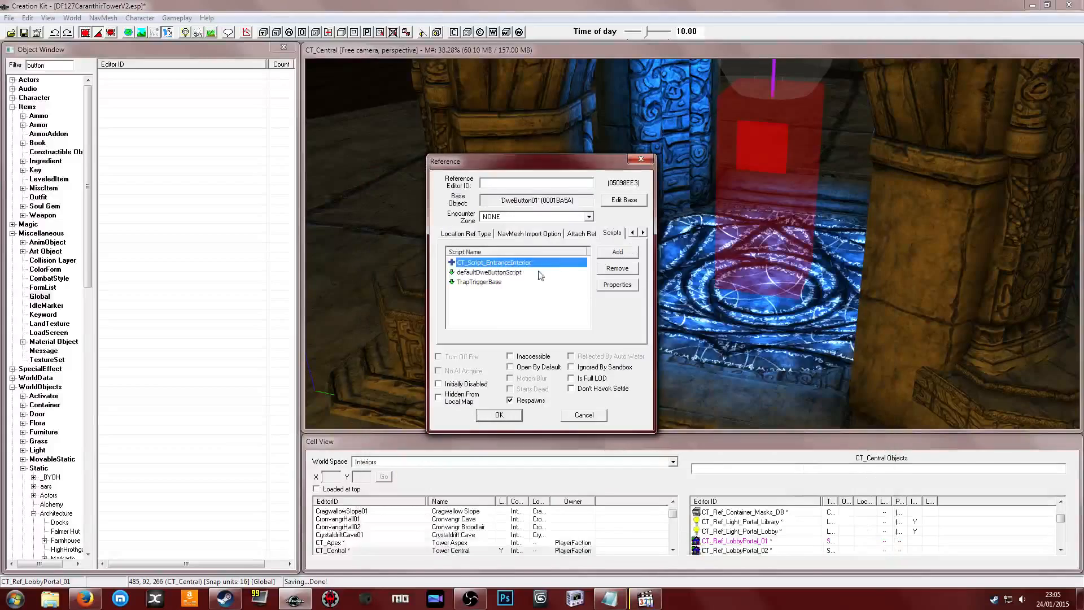
Auto-fill all properties of CT_Script_EntranceInterior on the DweButton01 reference, accept the open reference dialogs and save the plugin
click(536, 278)
double_click(516, 263)
click(327, 304)
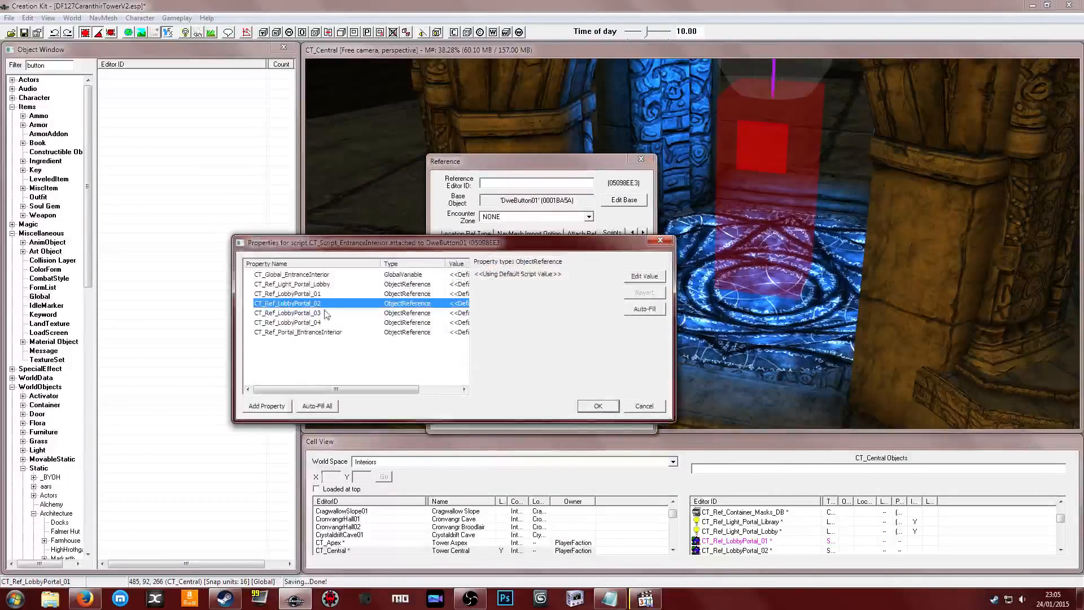
click(311, 407)
click(569, 335)
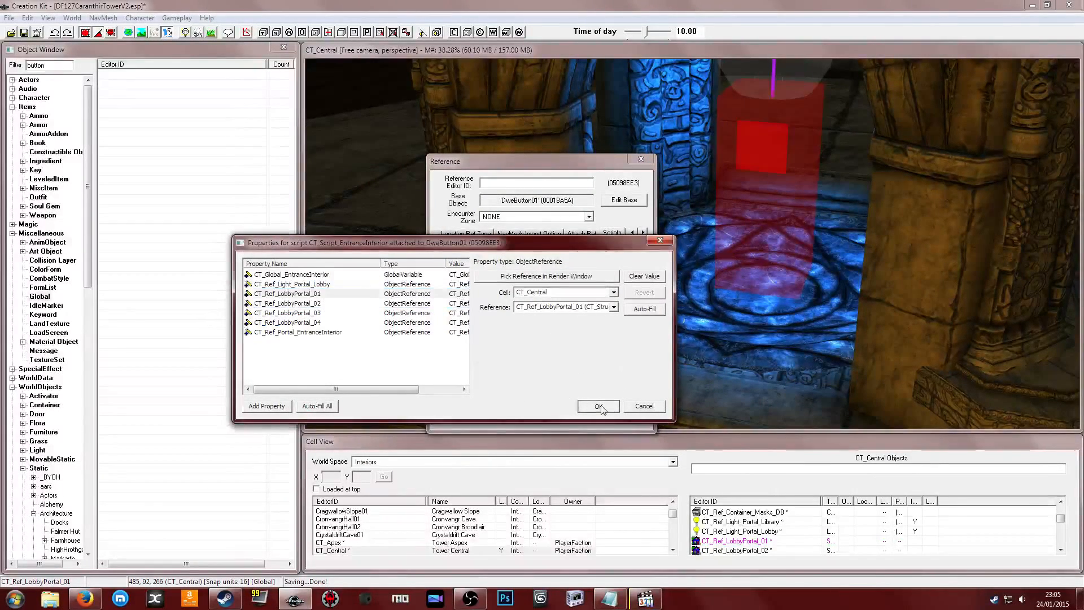
click(599, 406)
click(499, 415)
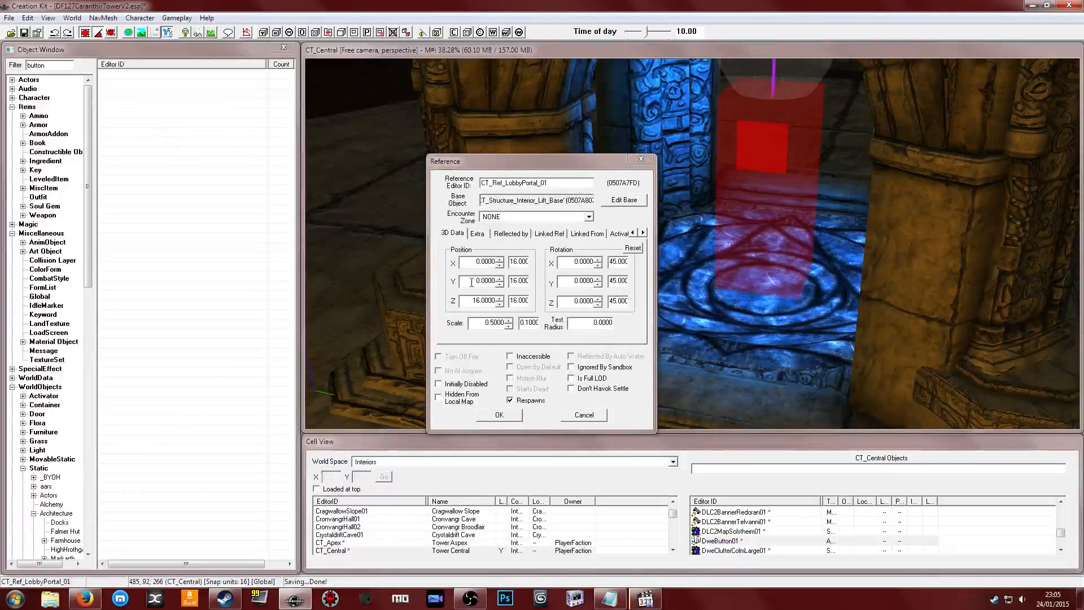
click(499, 415)
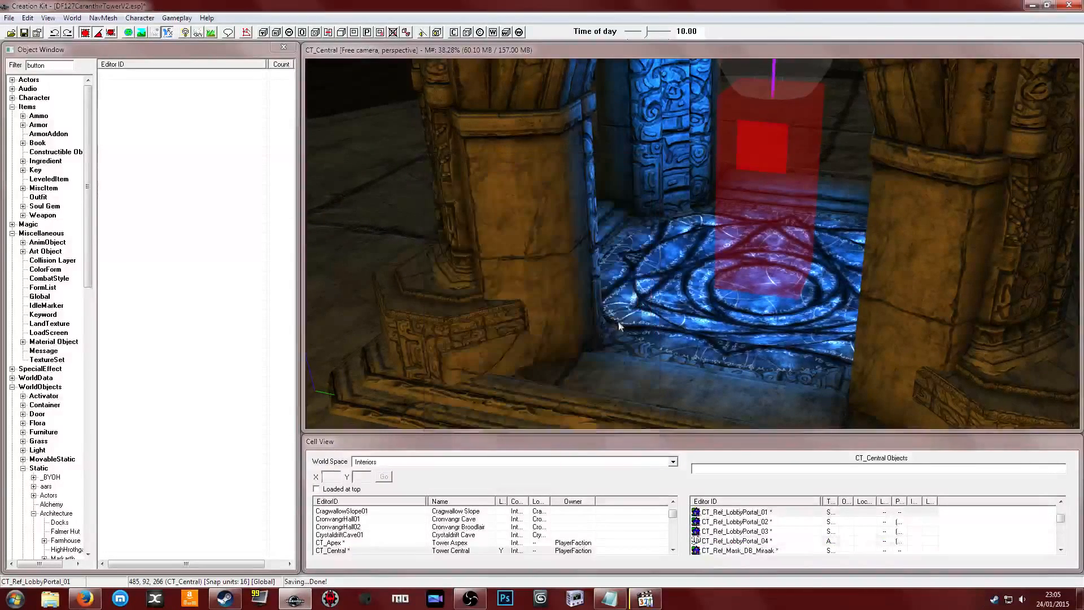
click(25, 32)
Examine the lobby portal structure and the DweButton01 pedestal in front of it in CT_Central
scroll(854, 226, down, 3)
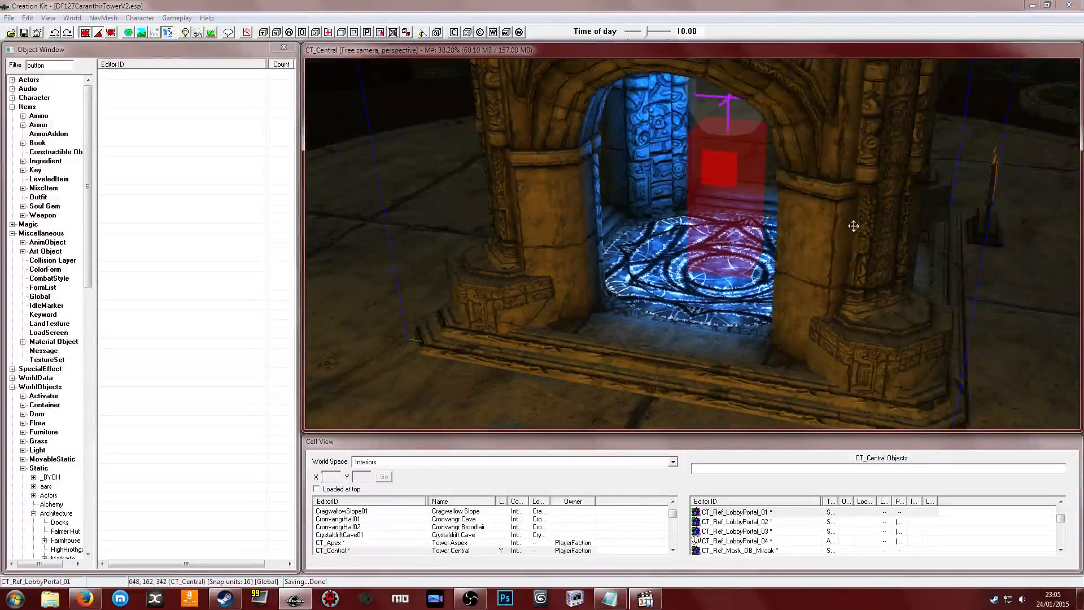
scroll(837, 223, down, 3)
shift+middle_drag(779, 232, 620, 267)
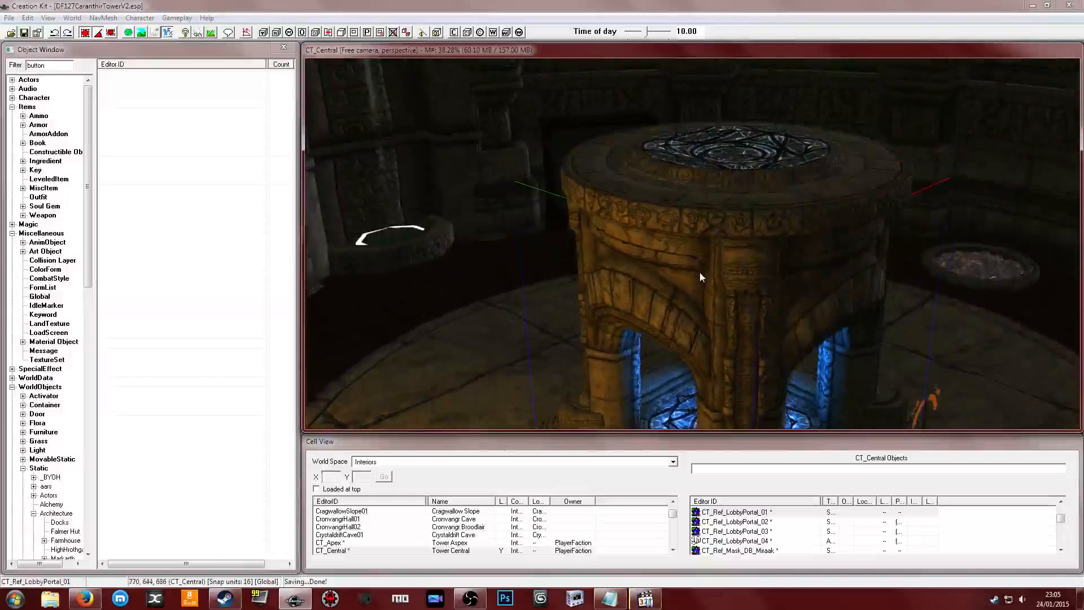
click(590, 281)
click(621, 267)
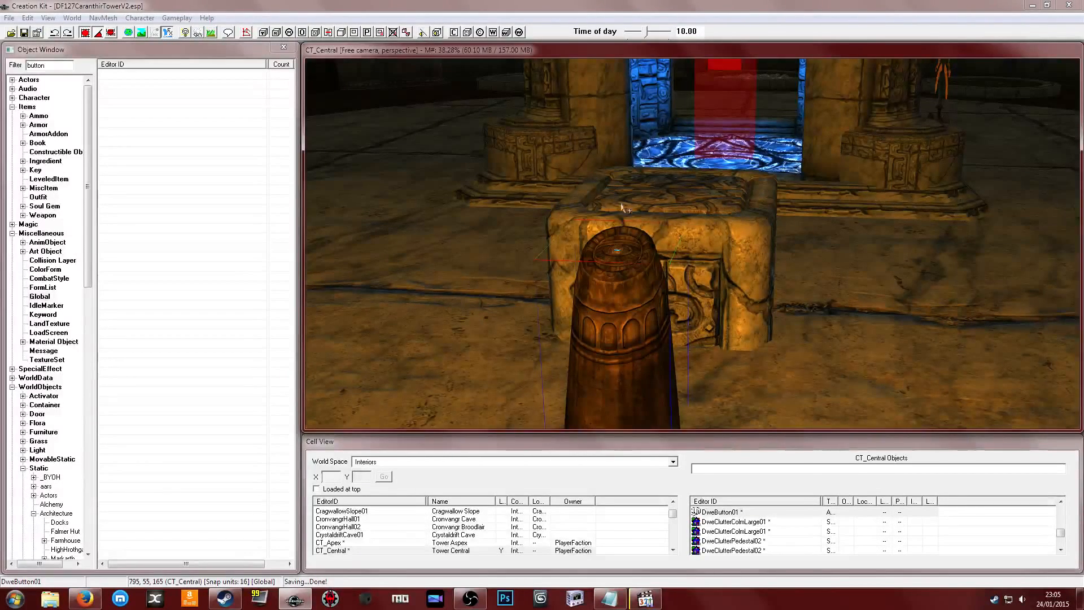
shift+middle_drag(620, 268, 623, 207)
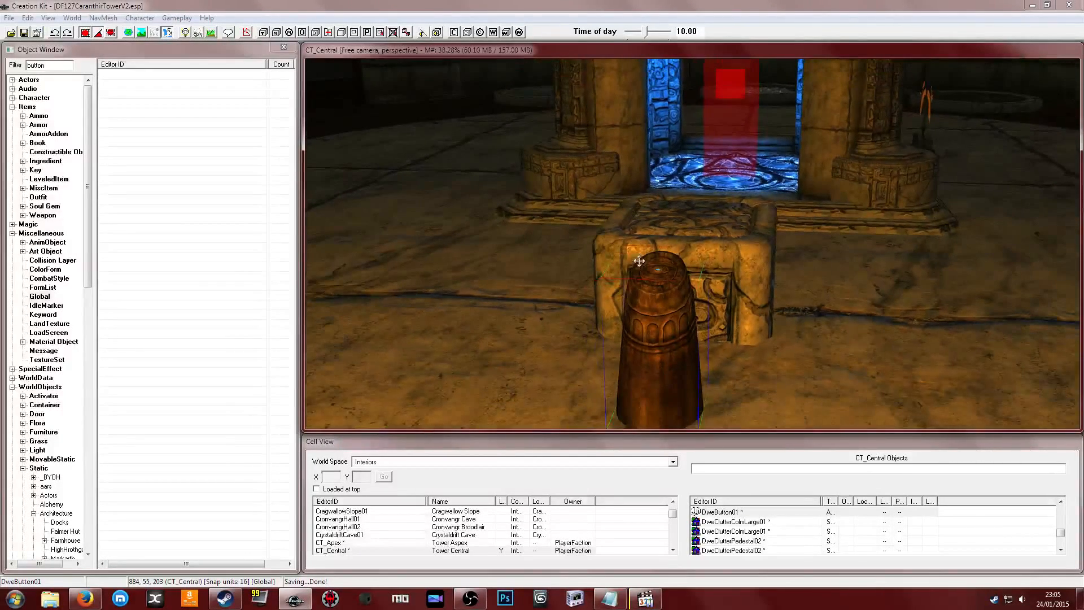
middle_drag(685, 235, 686, 236)
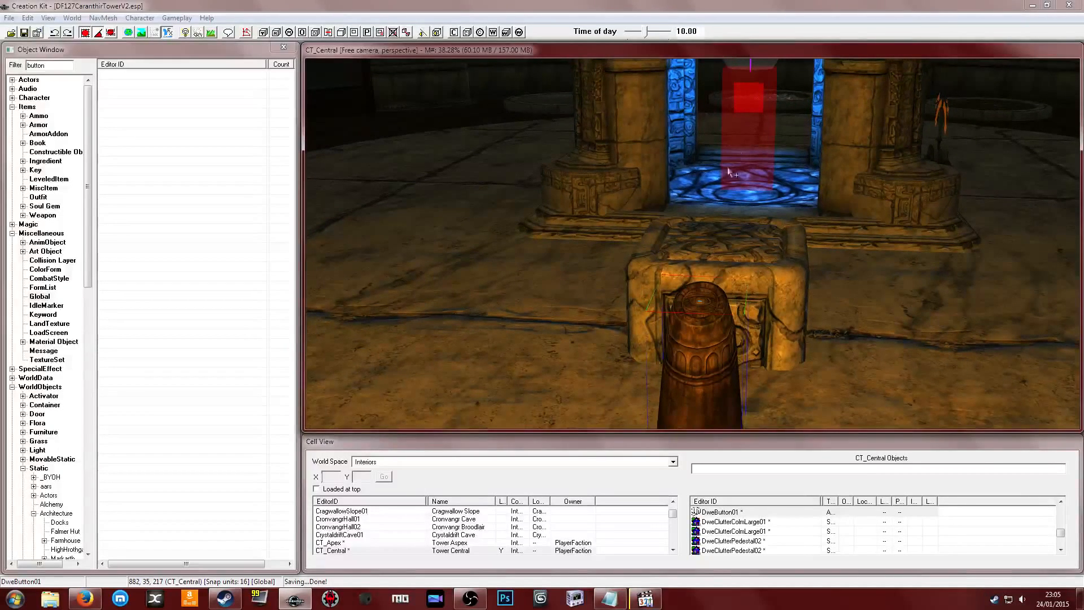
middle_drag(728, 172, 723, 180)
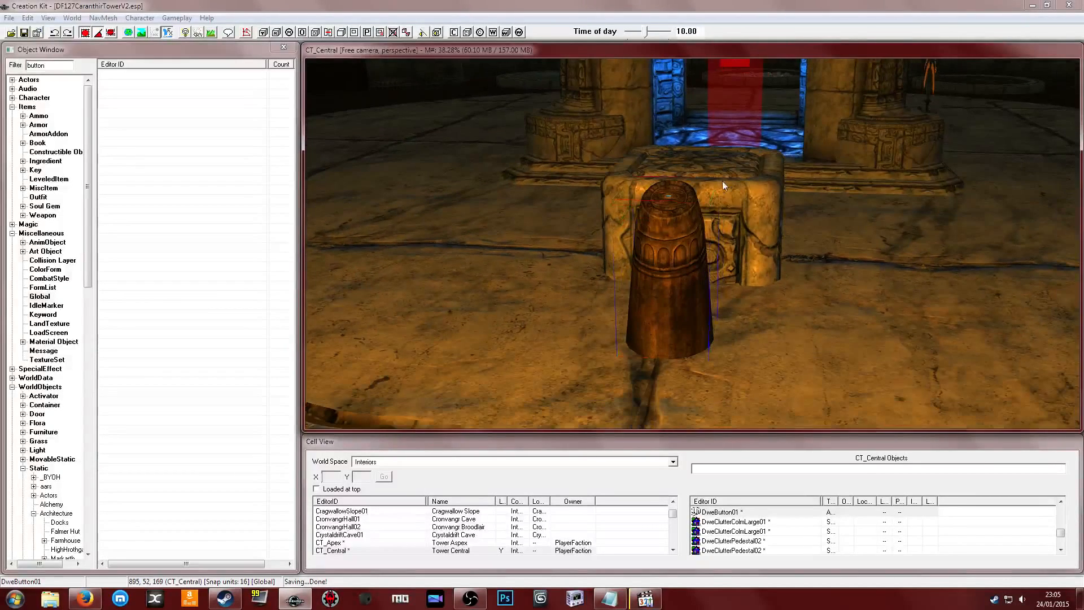
middle_drag(677, 207, 677, 206)
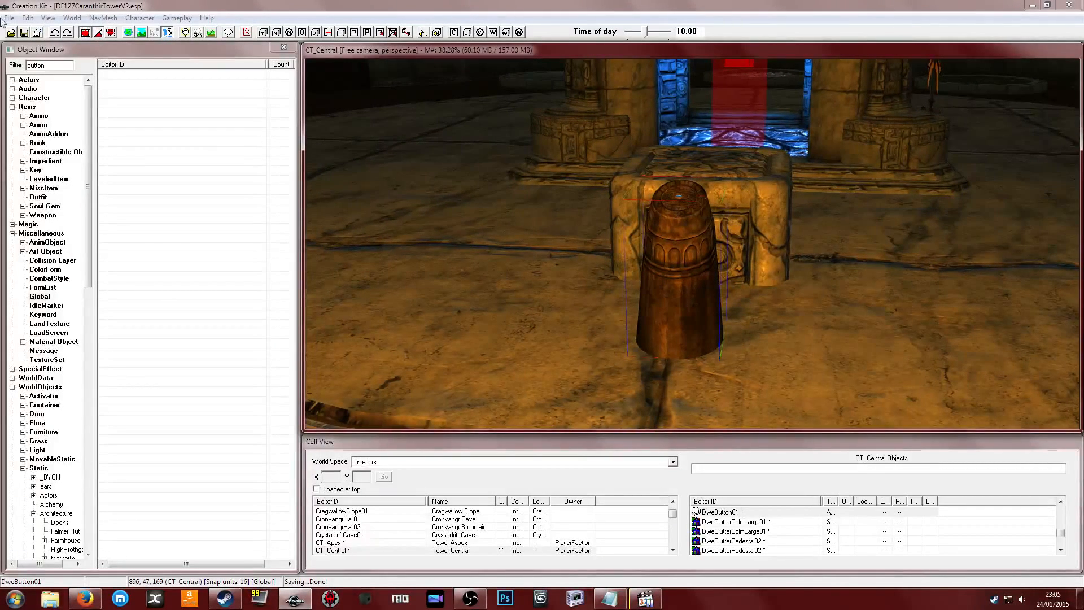
Save the plugin again and clear the desktop by minimizing the editor and closing the untitled Notepad notes without saving
click(24, 32)
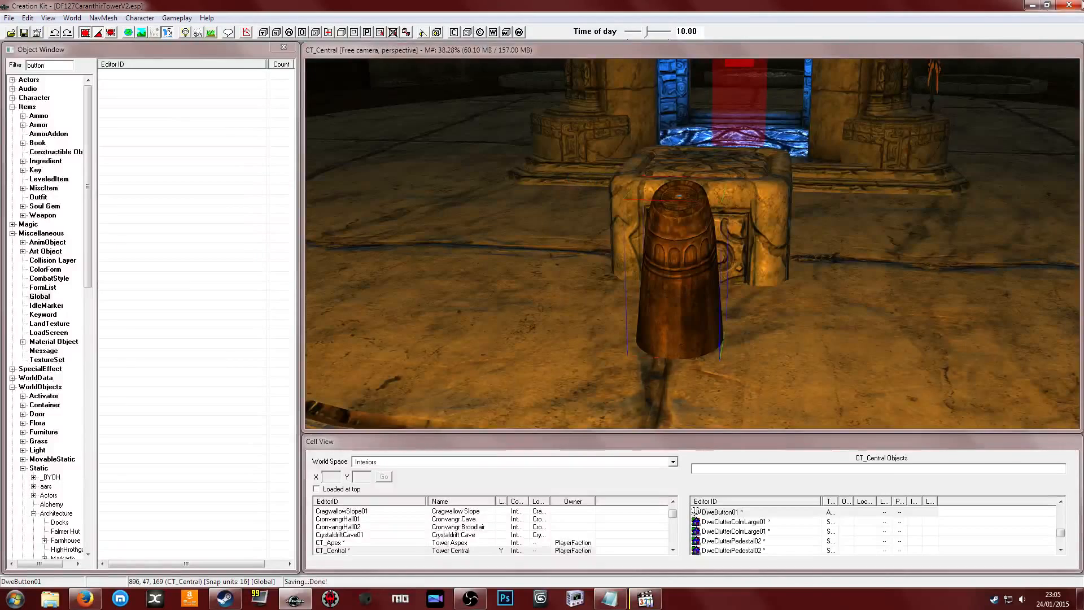
click(1032, 5)
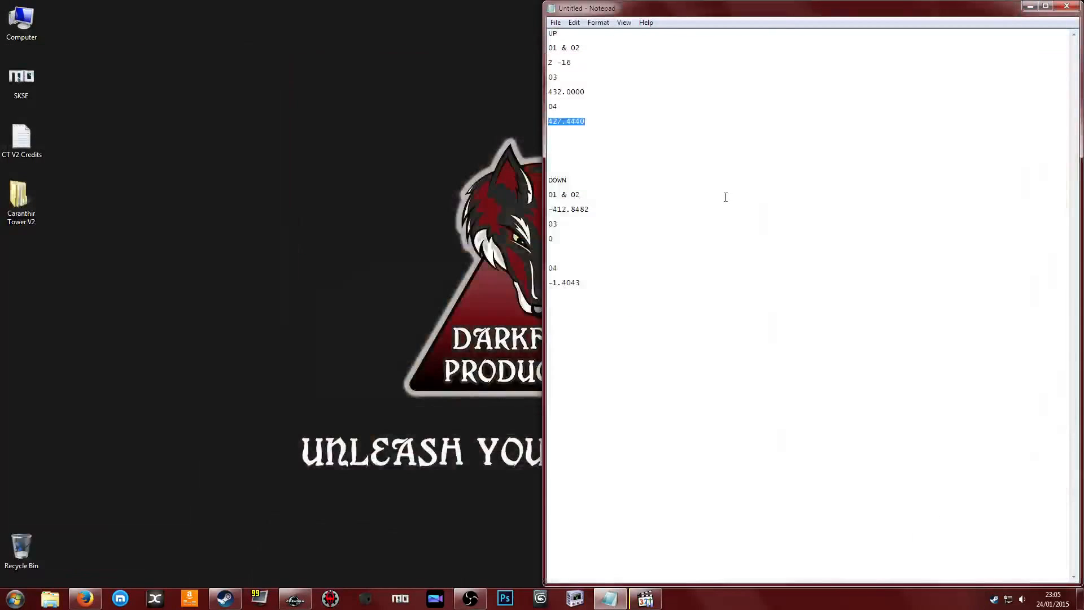
click(1067, 5)
click(574, 302)
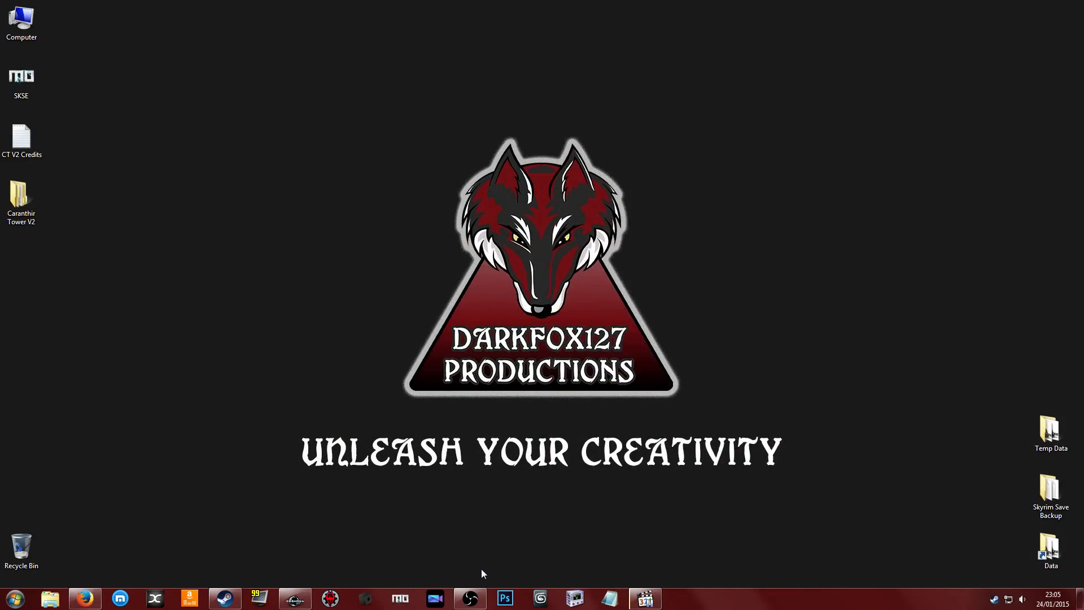
Switch to Firefox, close the two Creation Kit wiki pages and activate the Twitch chat message field
click(85, 598)
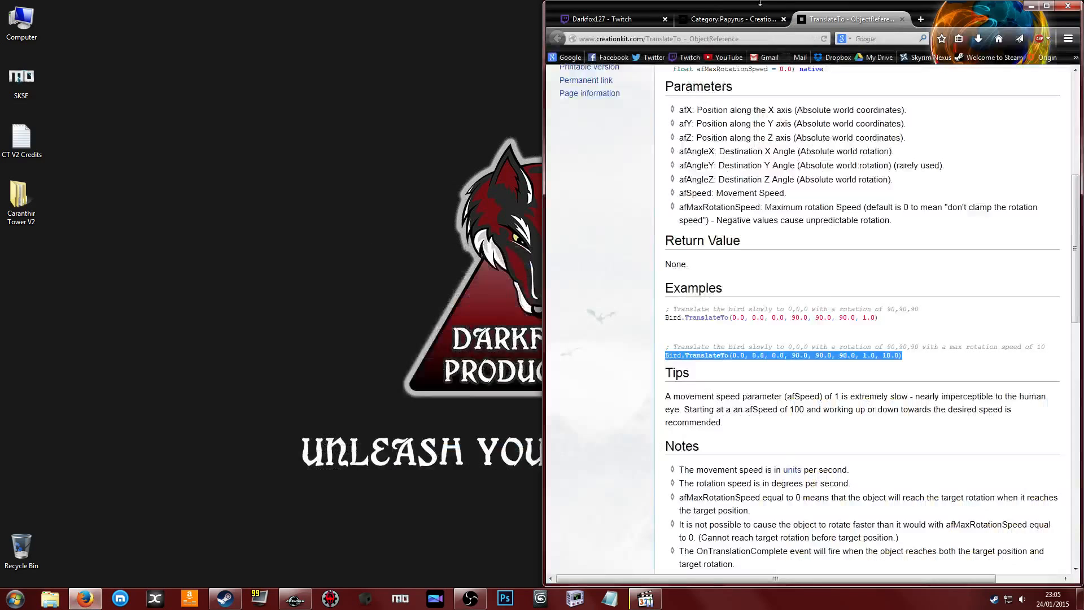
click(784, 20)
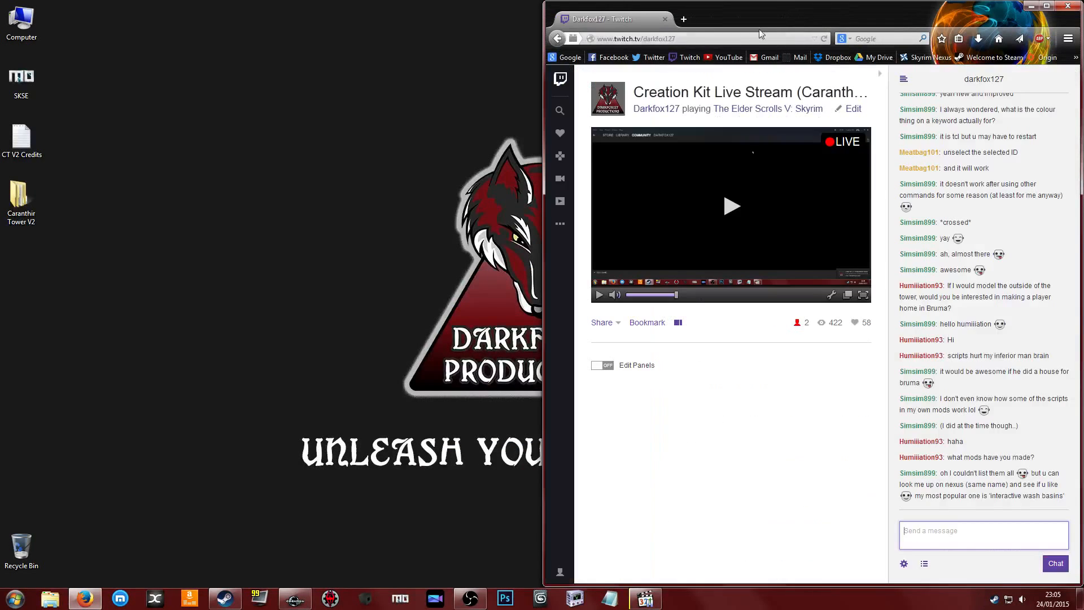
click(784, 19)
click(958, 536)
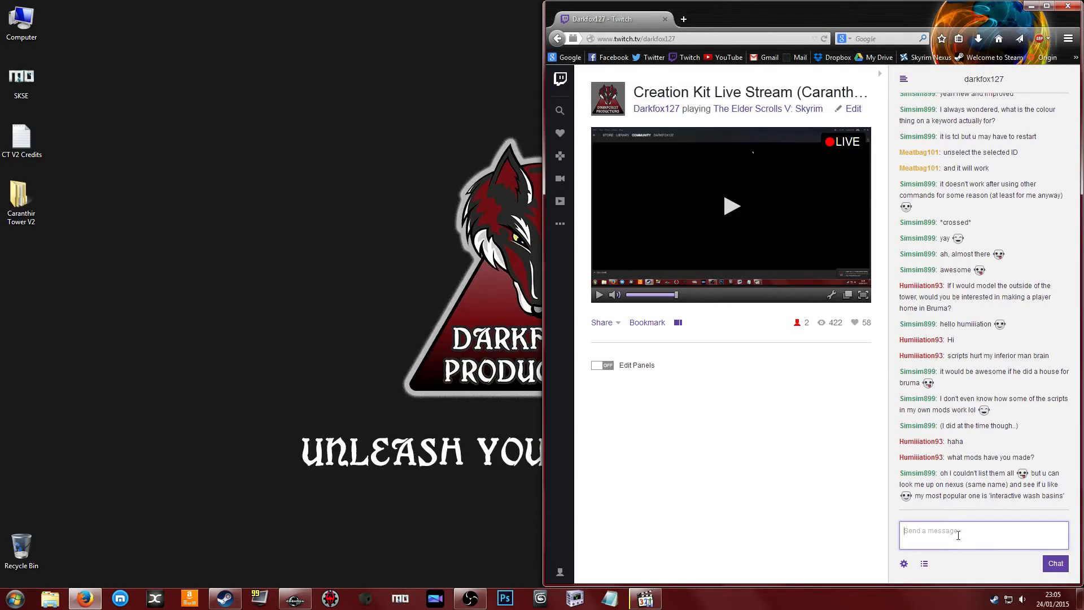